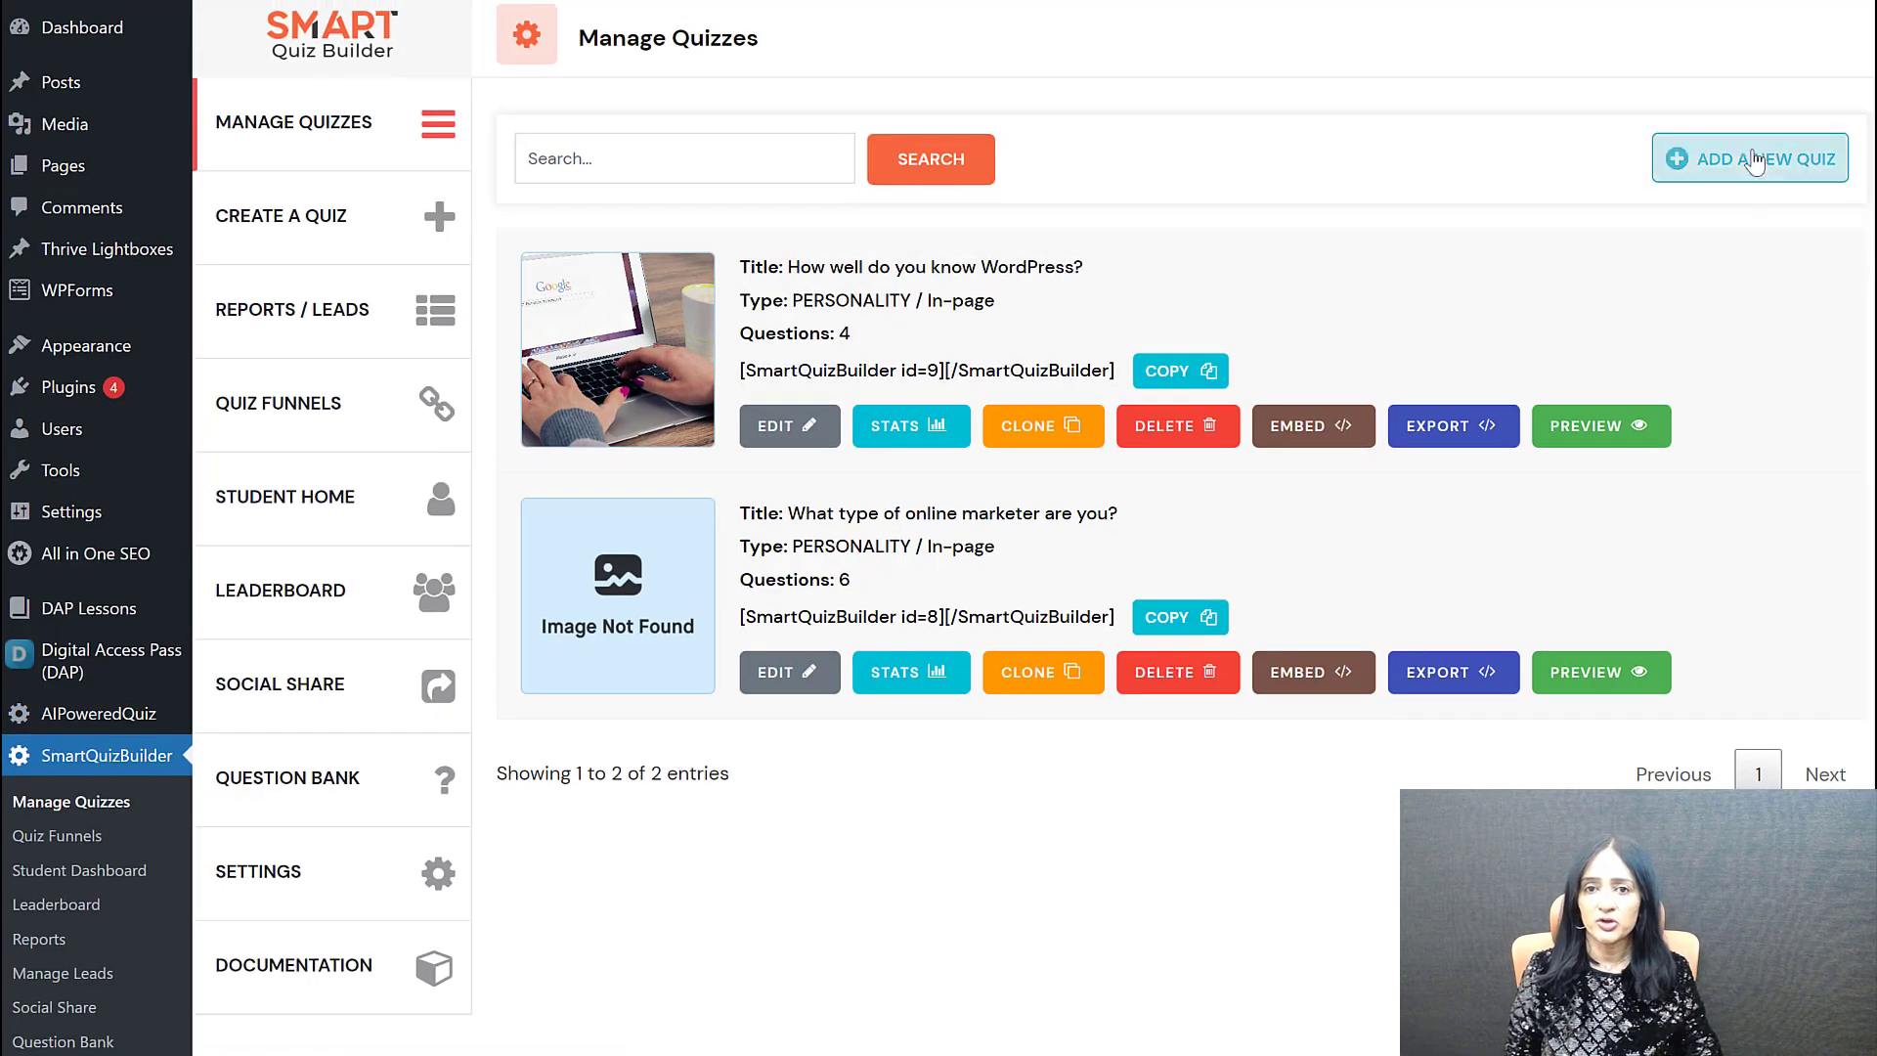
Step: Start a new AI-powered quiz and choose the API call option
click(1755, 153)
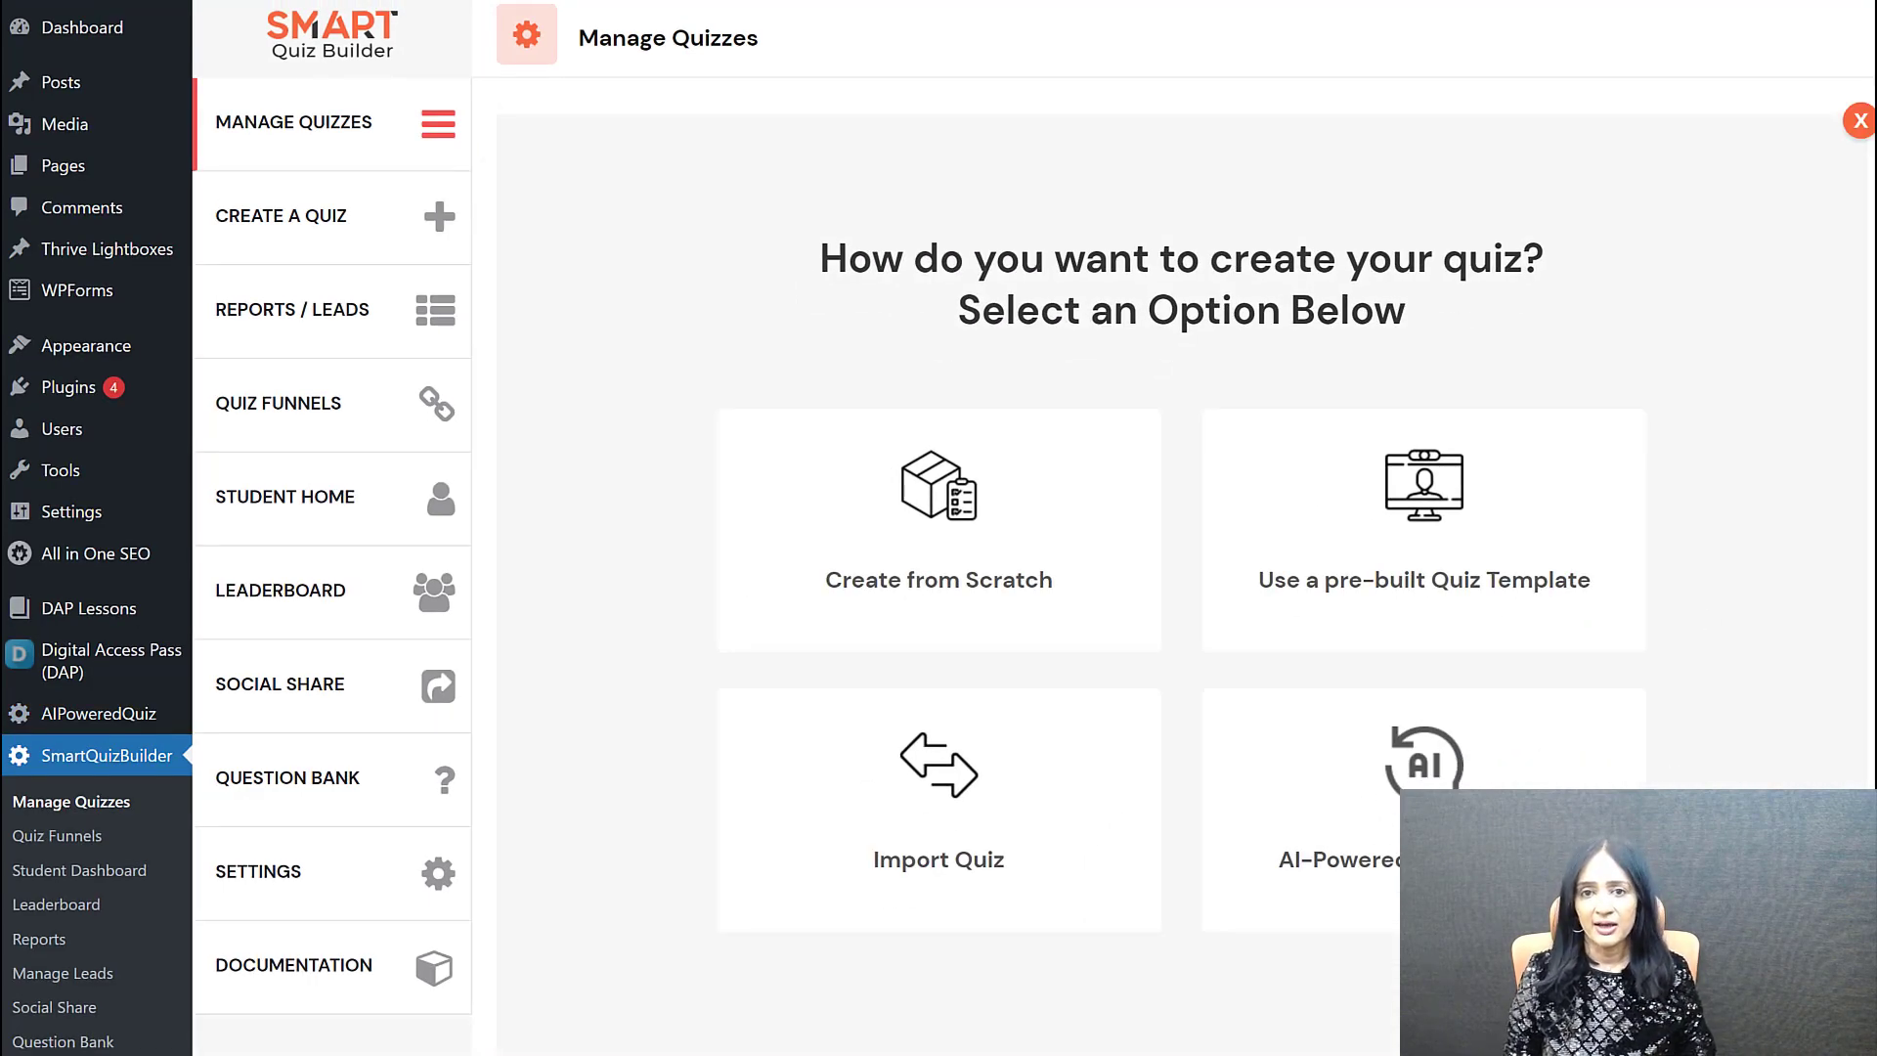
click(1414, 841)
click(1182, 747)
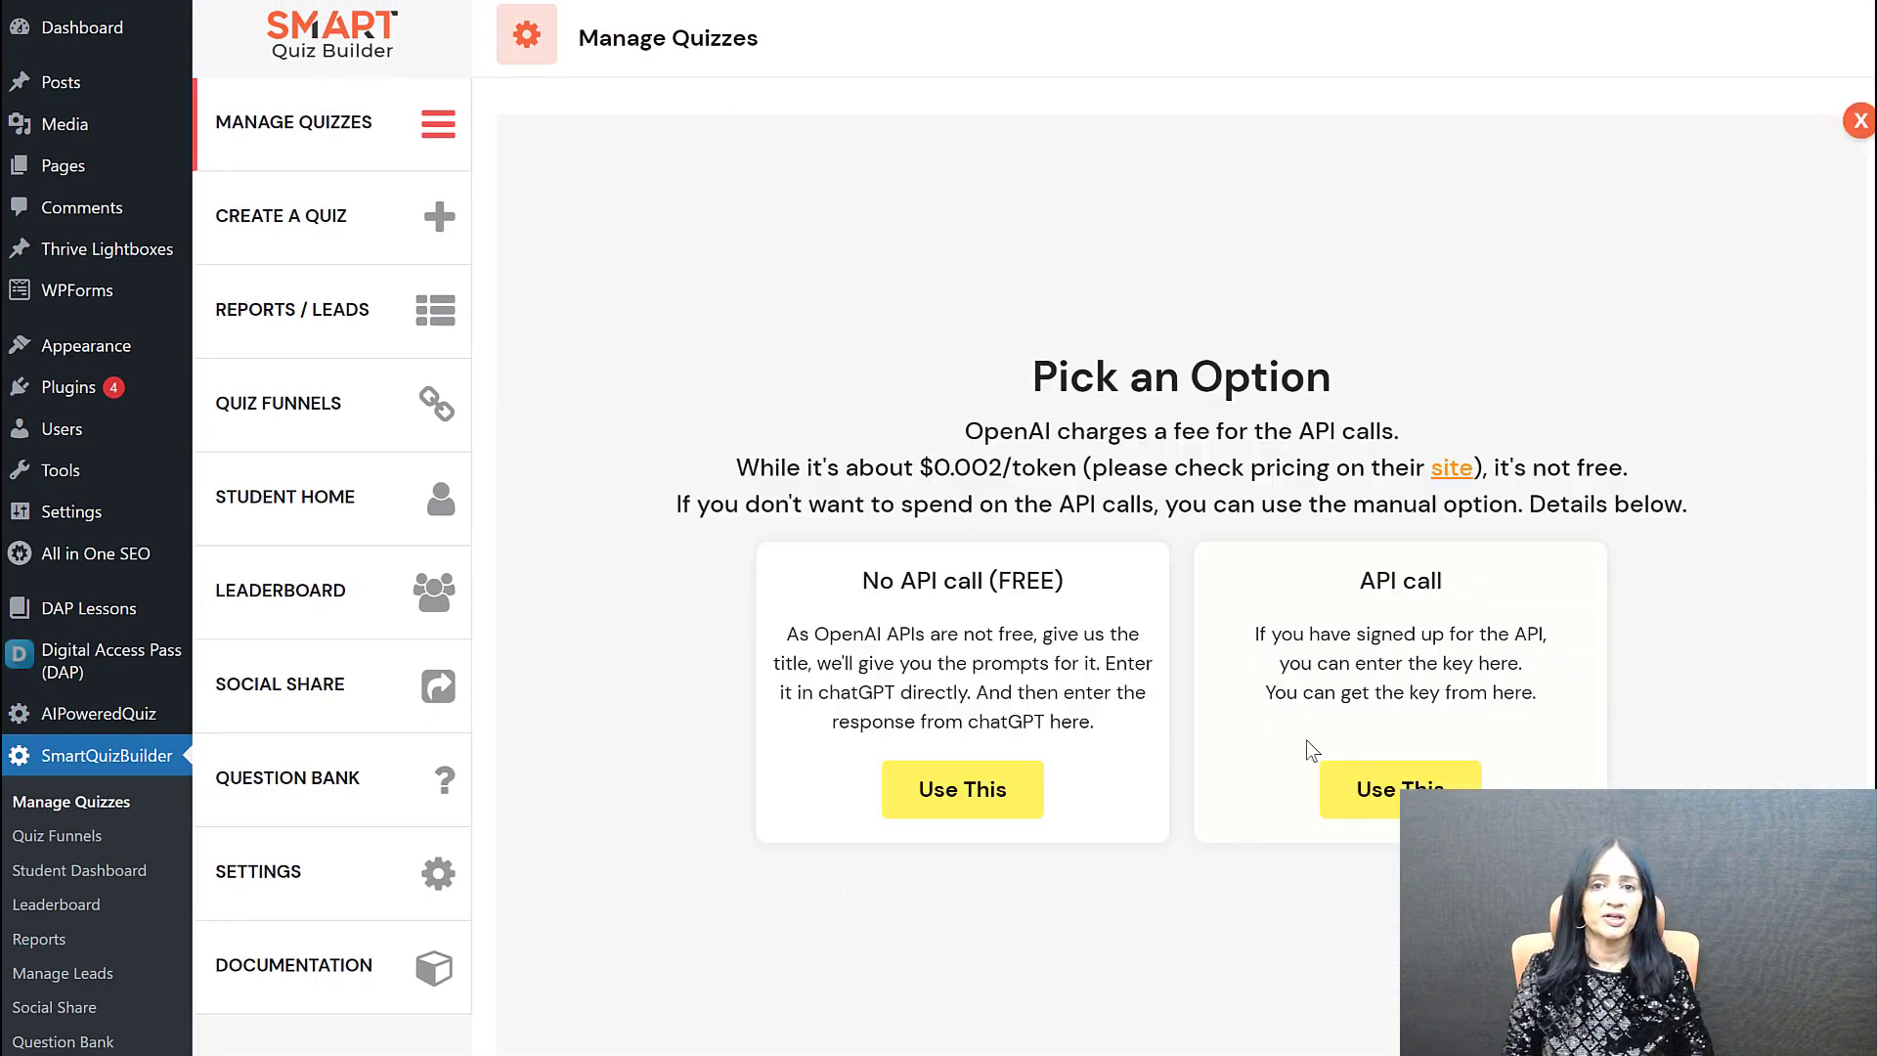
click(1388, 816)
Step: Generate quiz titles for the topic "online marketing" and select "What Type of Online Marketer Are You?"
click(1173, 626)
text(online marketing)
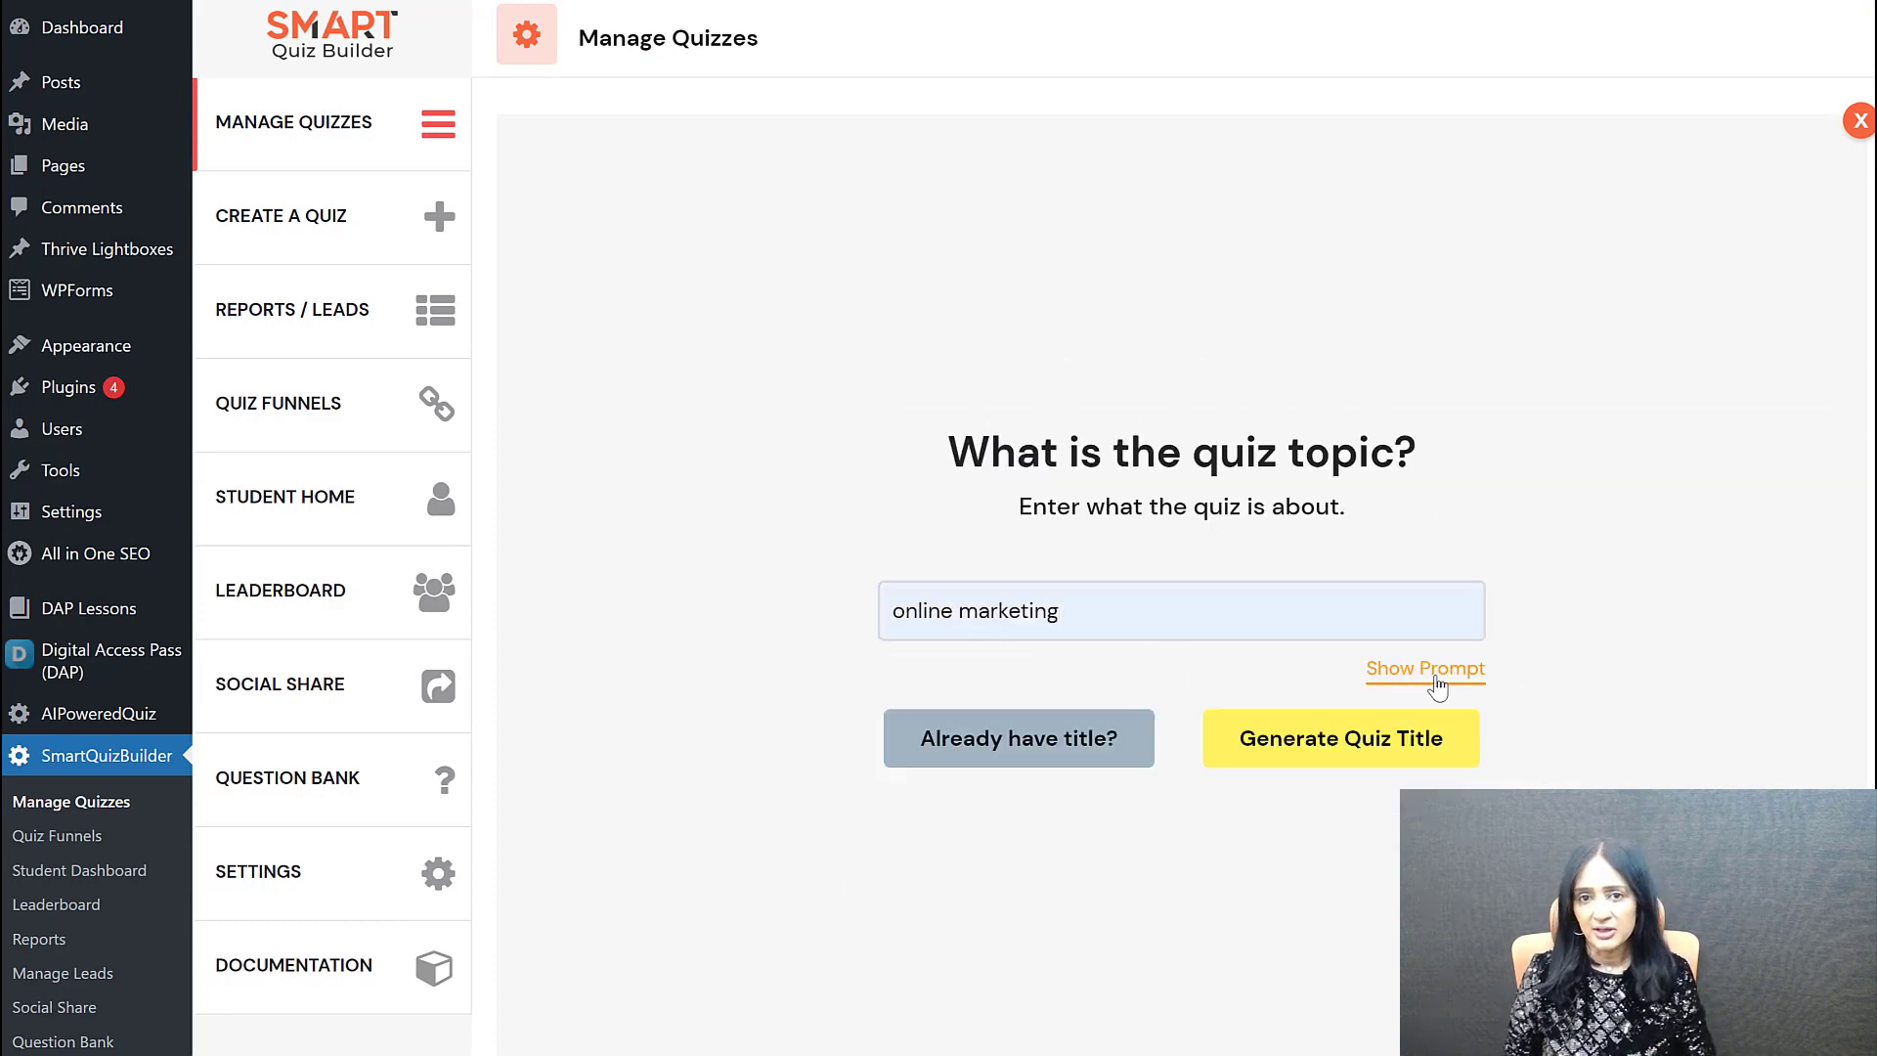
click(1378, 754)
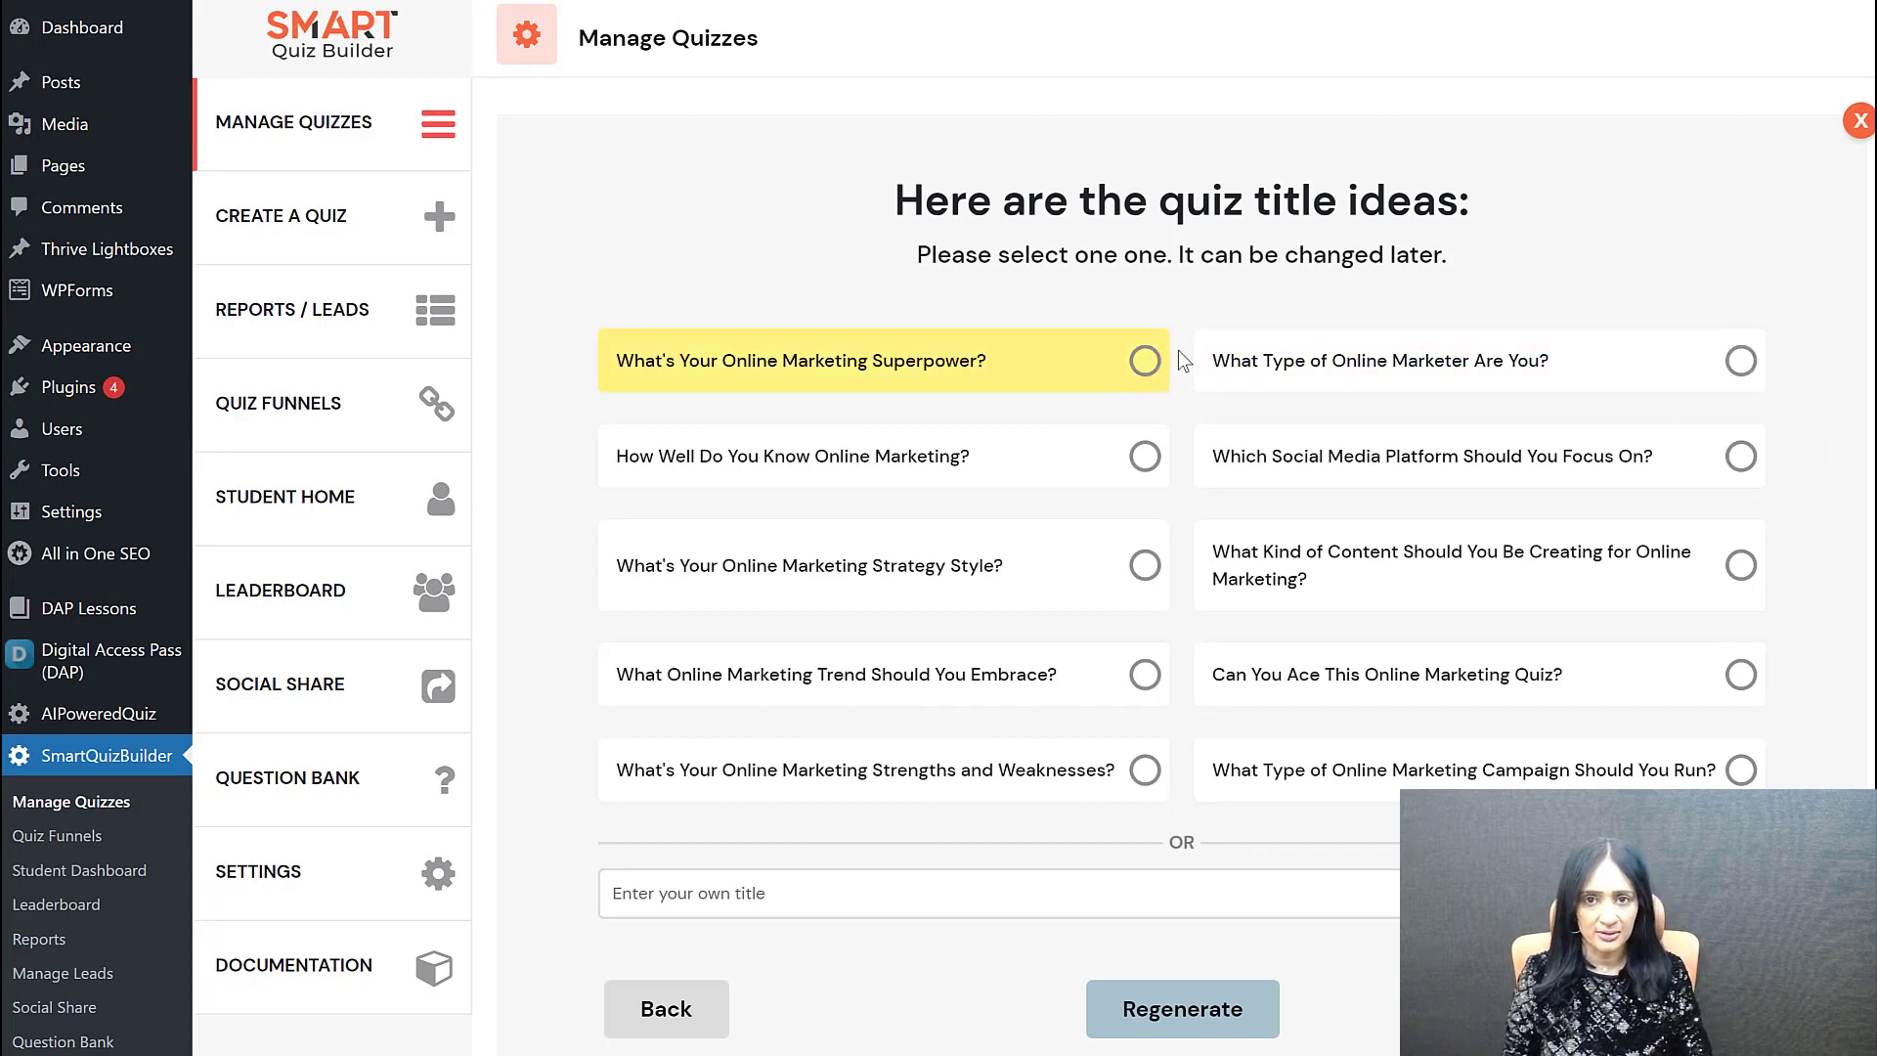
click(1414, 369)
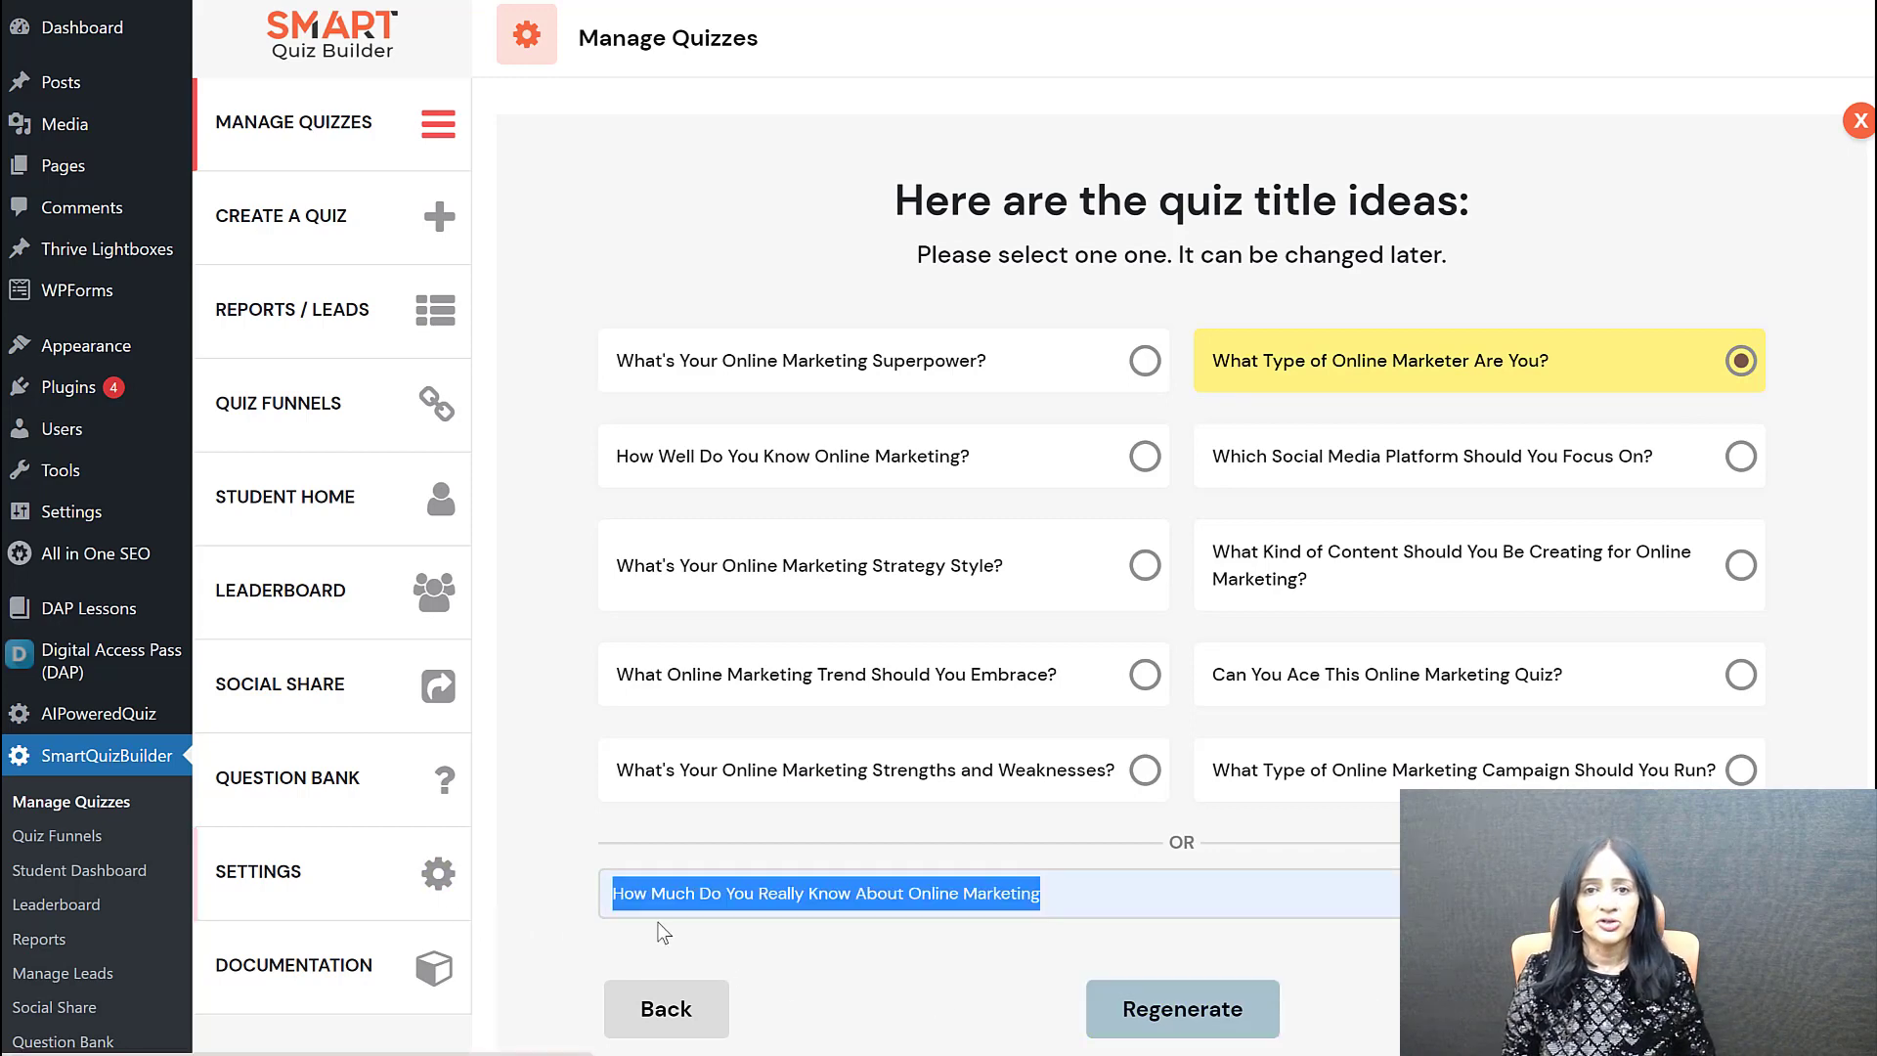
click(1089, 892)
drag(1098, 891, 294, 864)
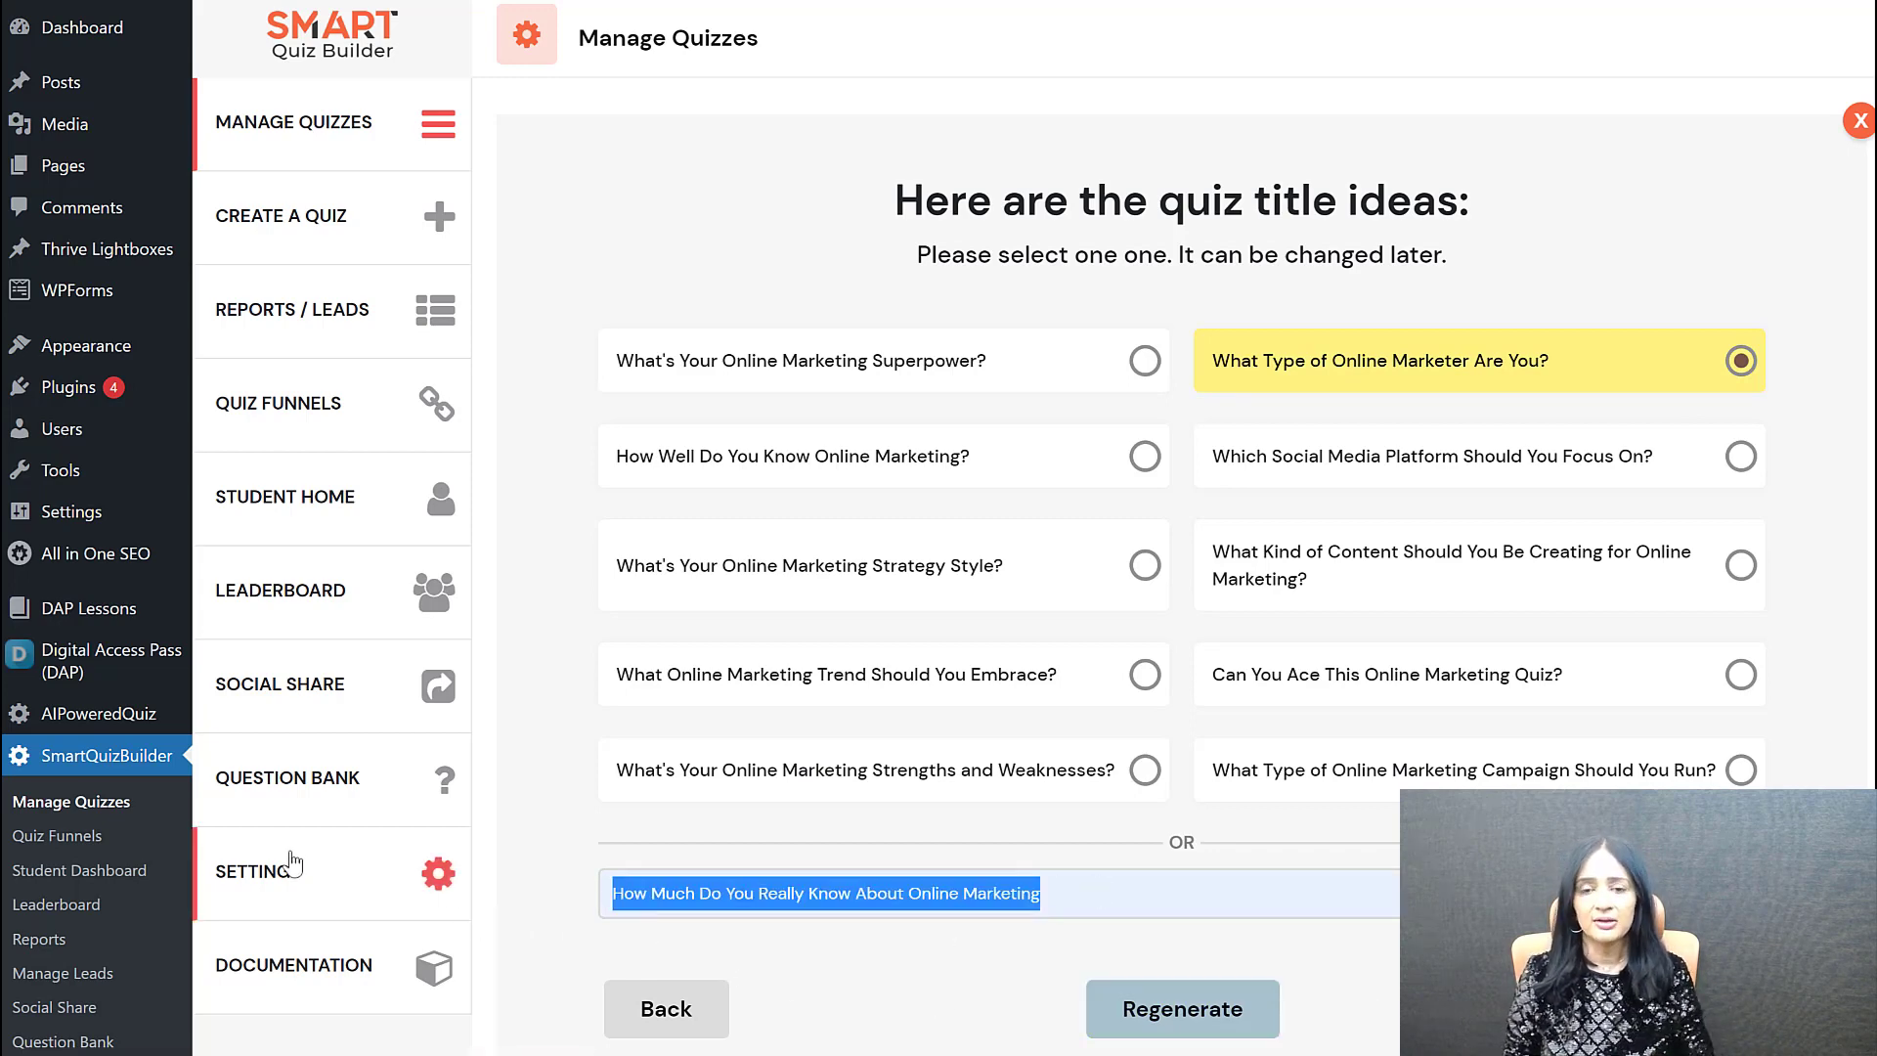
key(BackSpace)
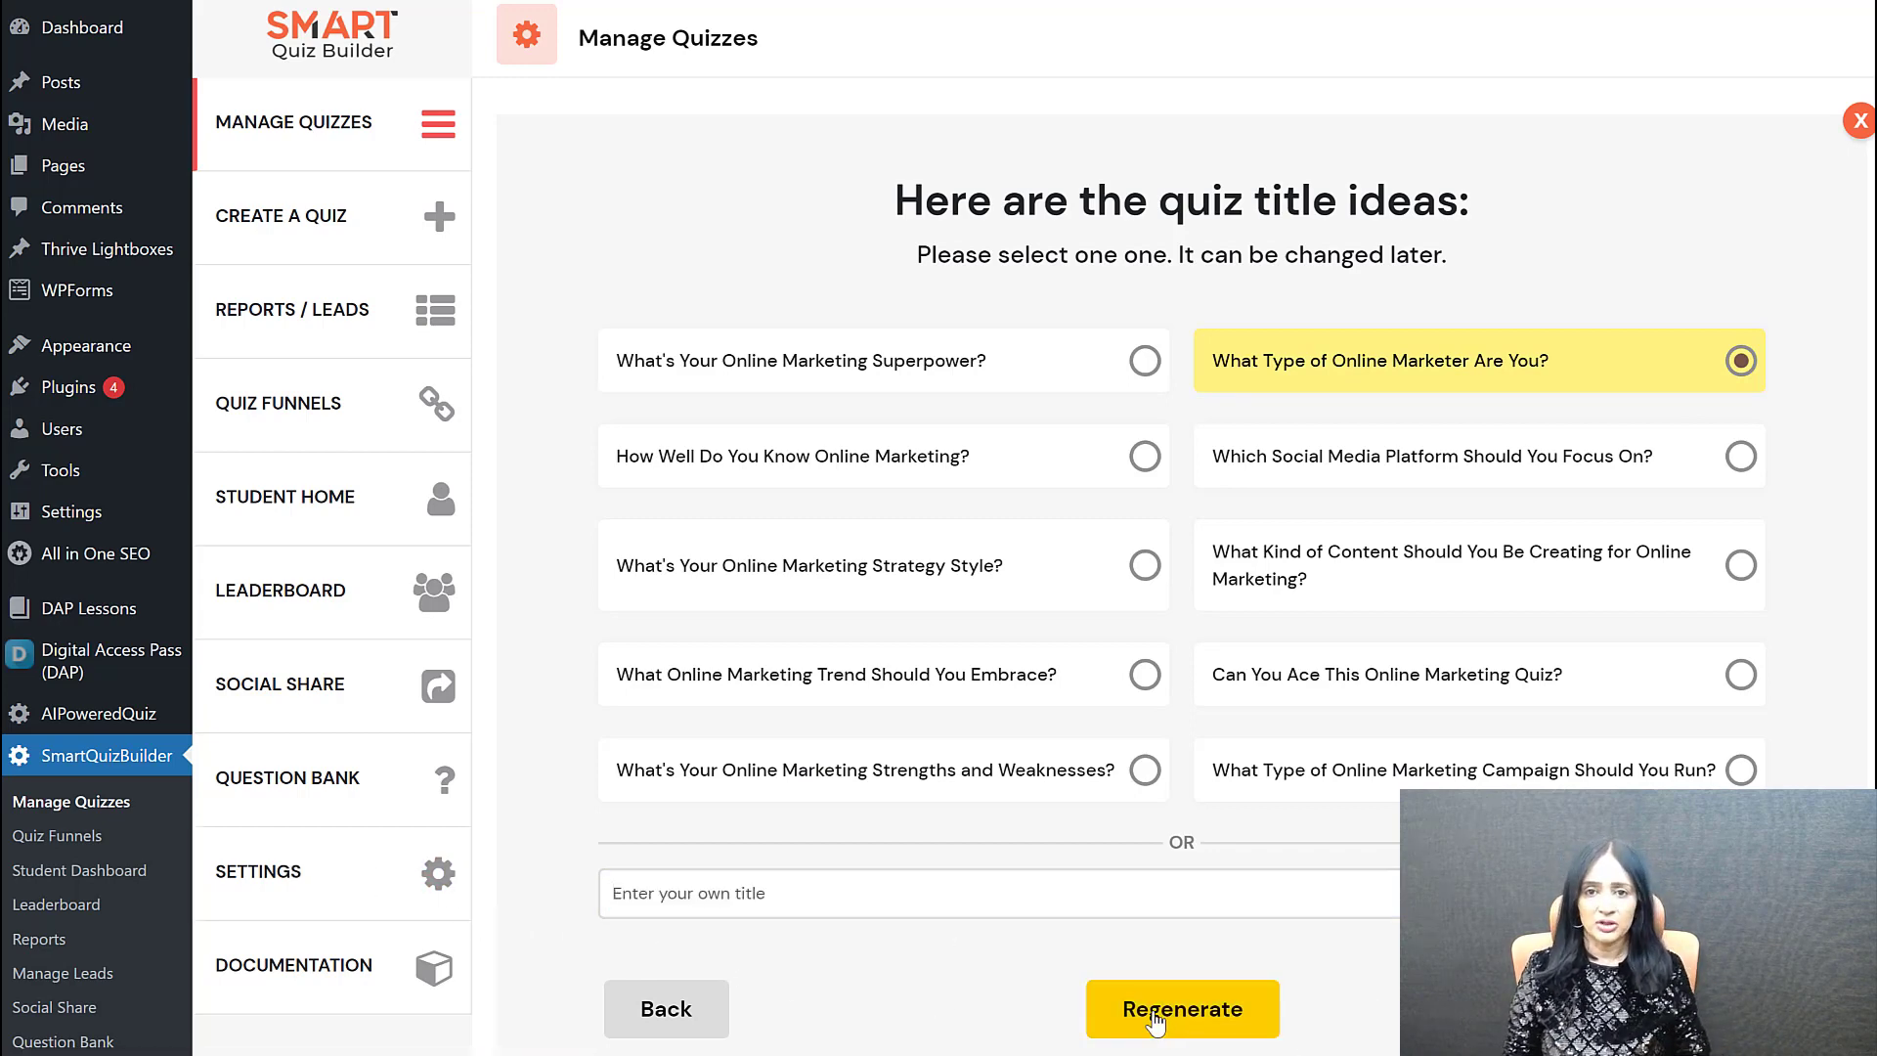
Step: Continue with the selected title and generate 4 outcome types for the quiz
click(1687, 1012)
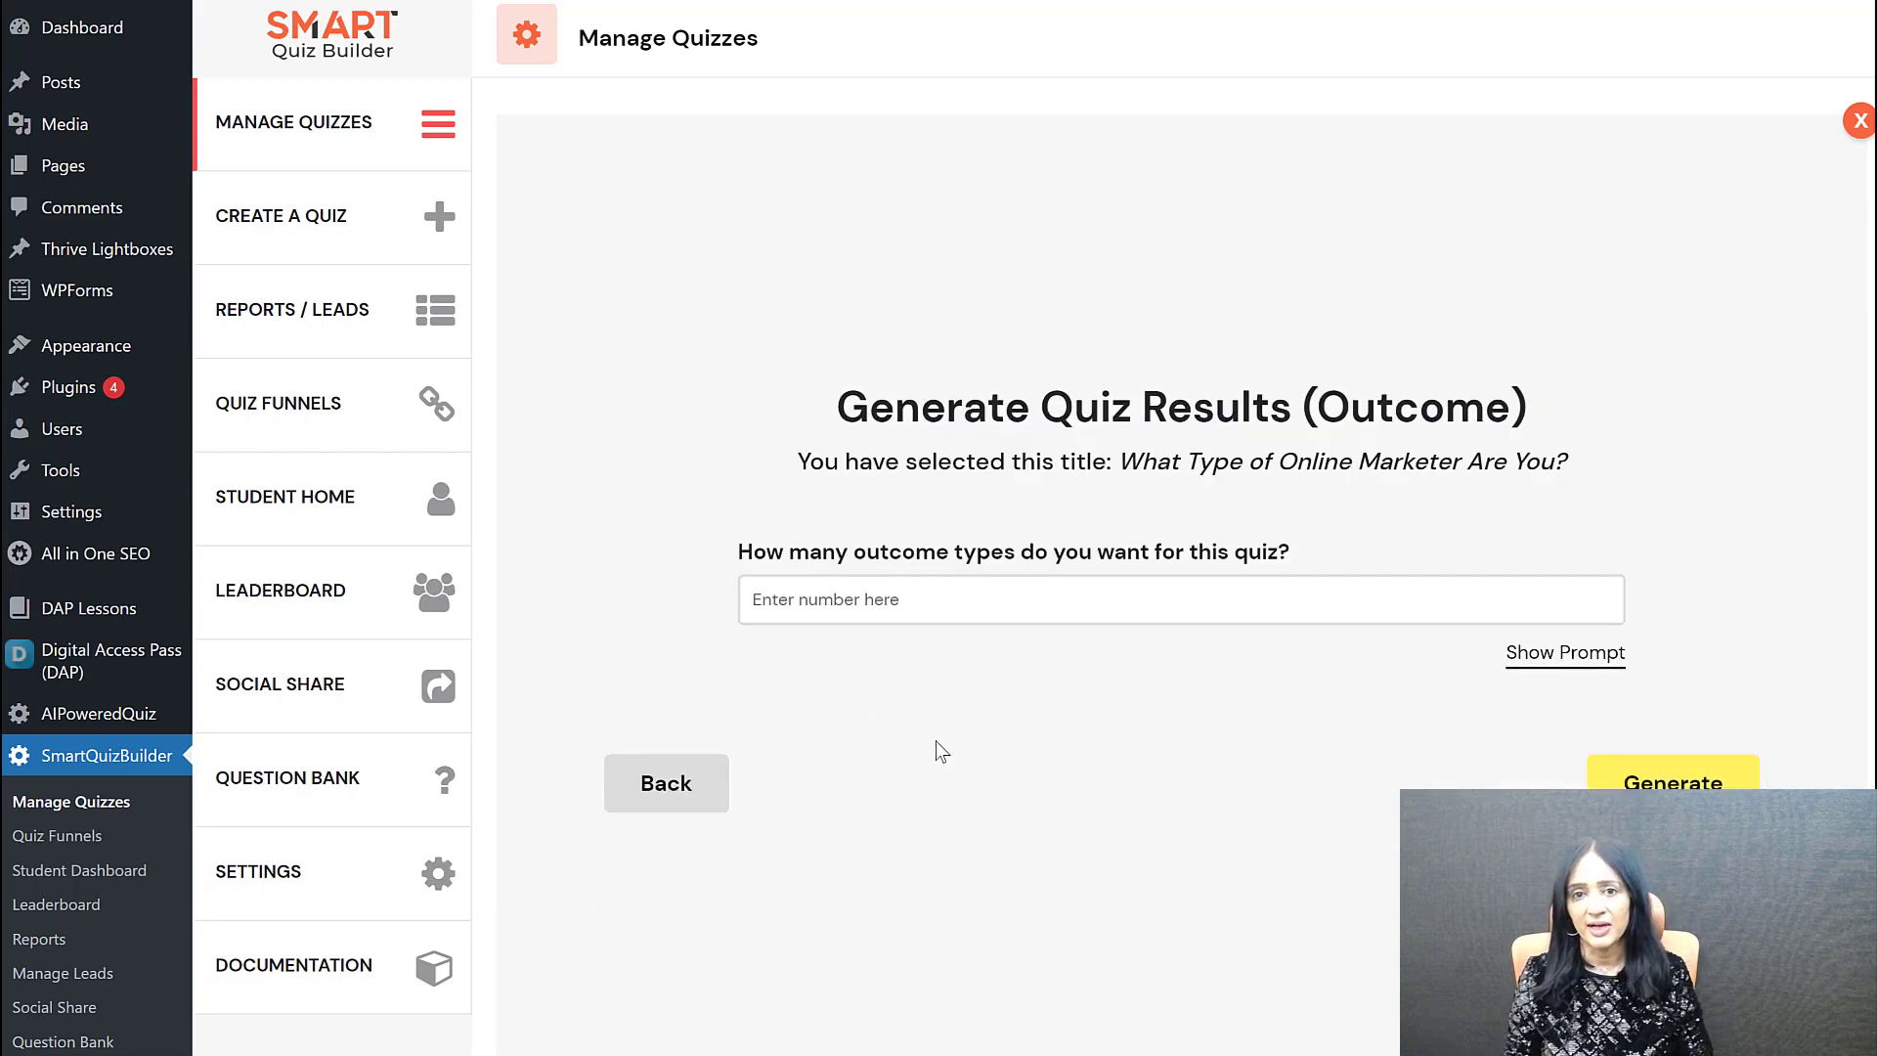
click(891, 598)
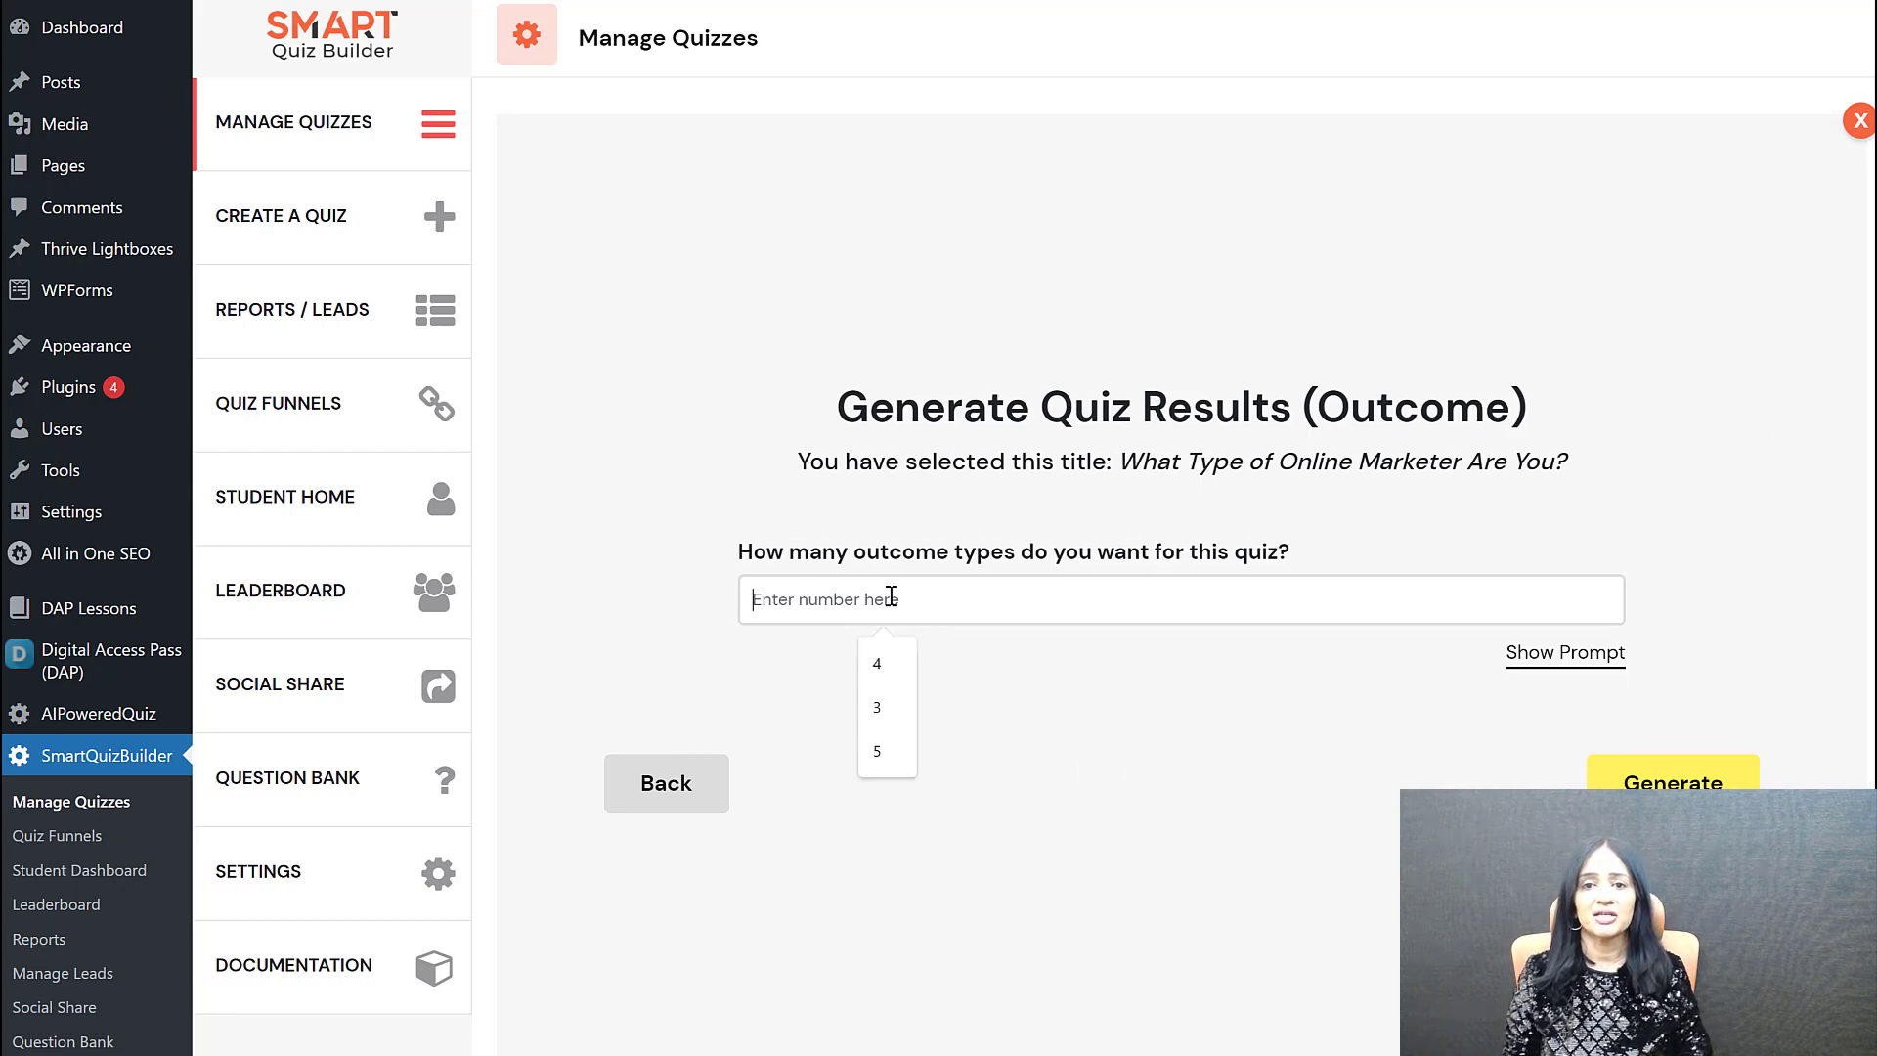
click(912, 662)
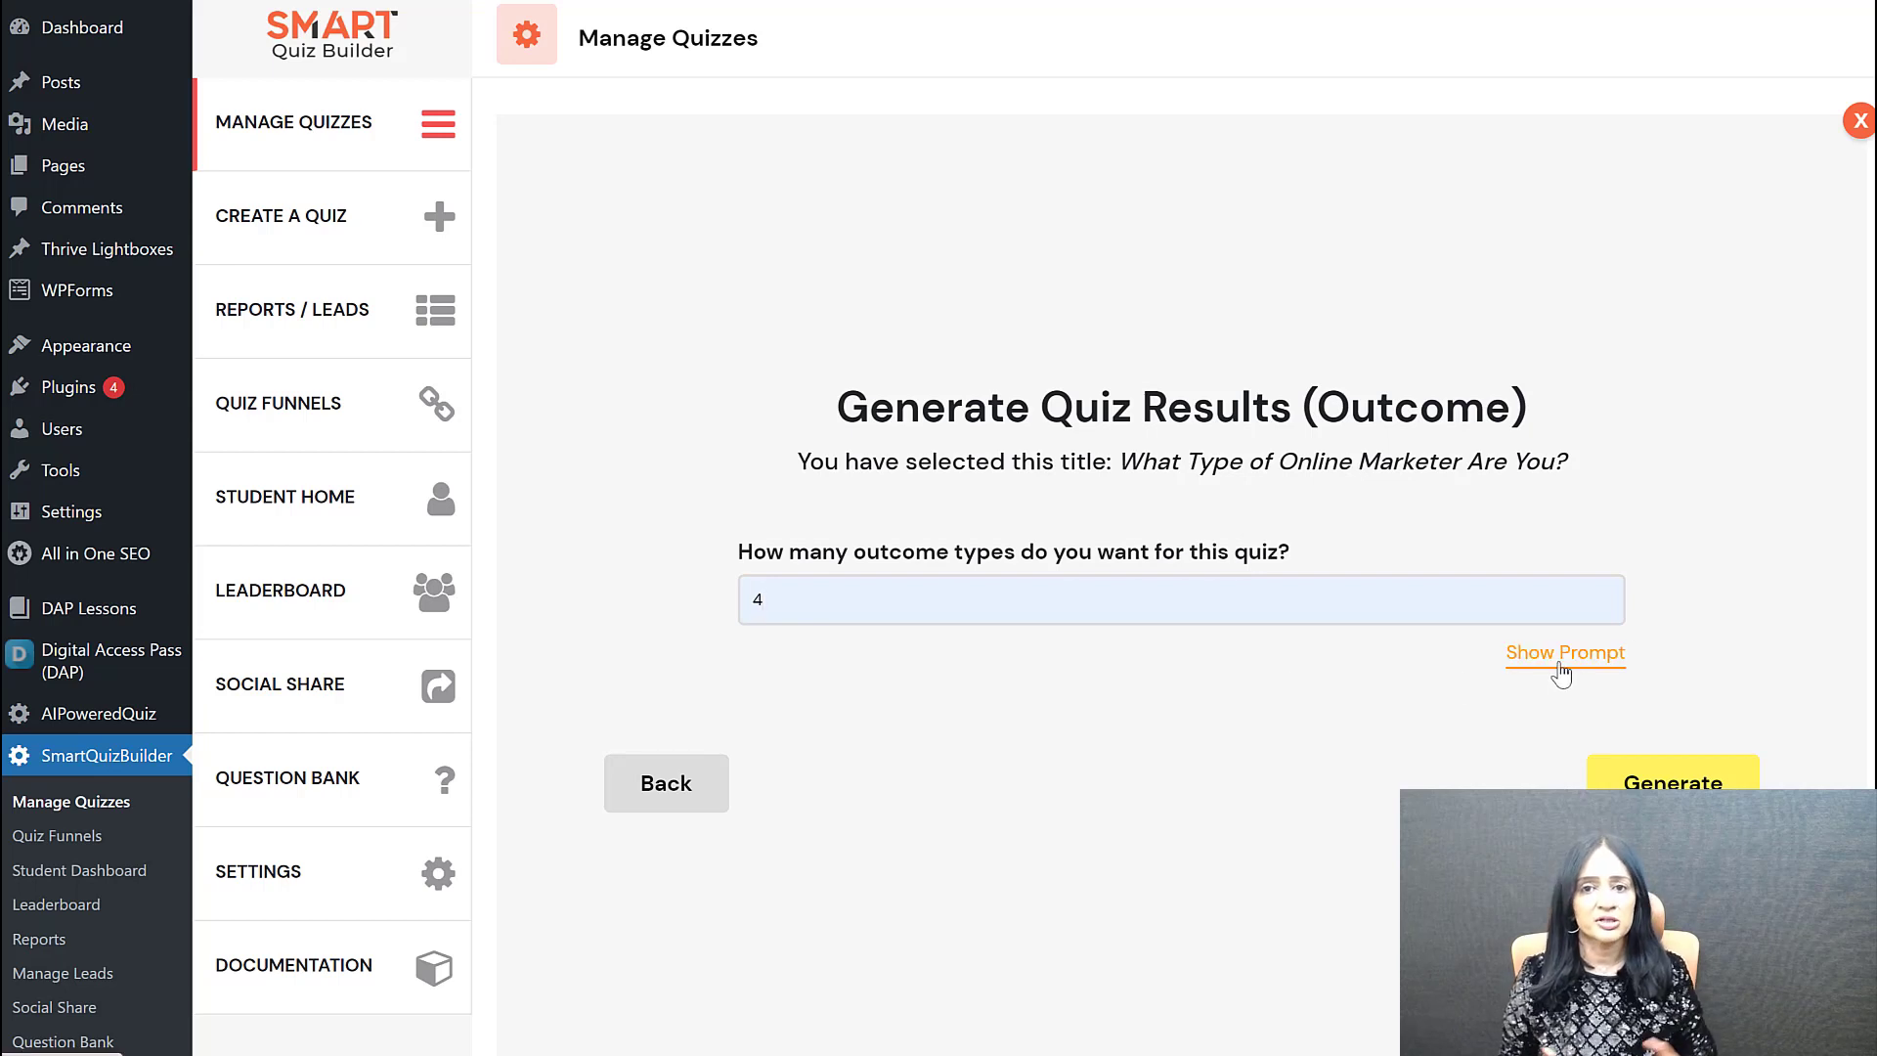
click(1673, 777)
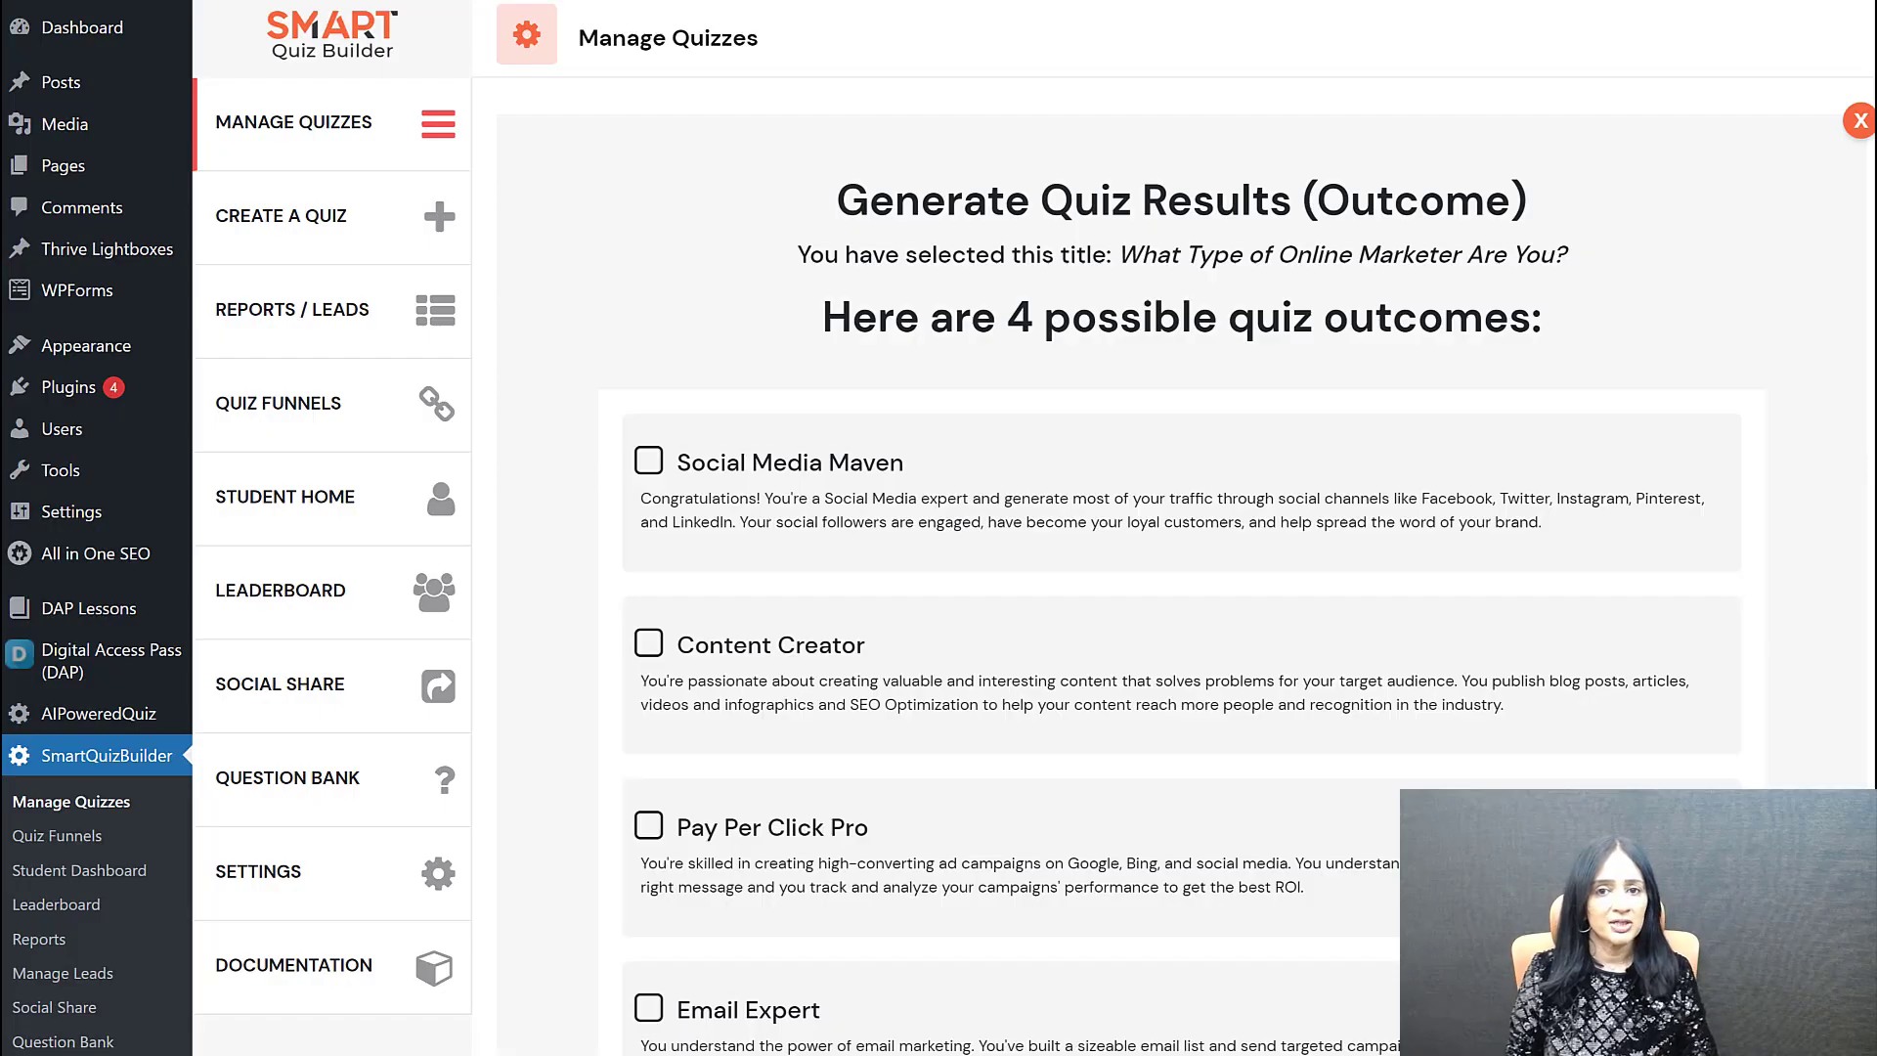
Step: Look through the generated outcomes and have more outcomes added to the list
scroll(939, 528, down, 2)
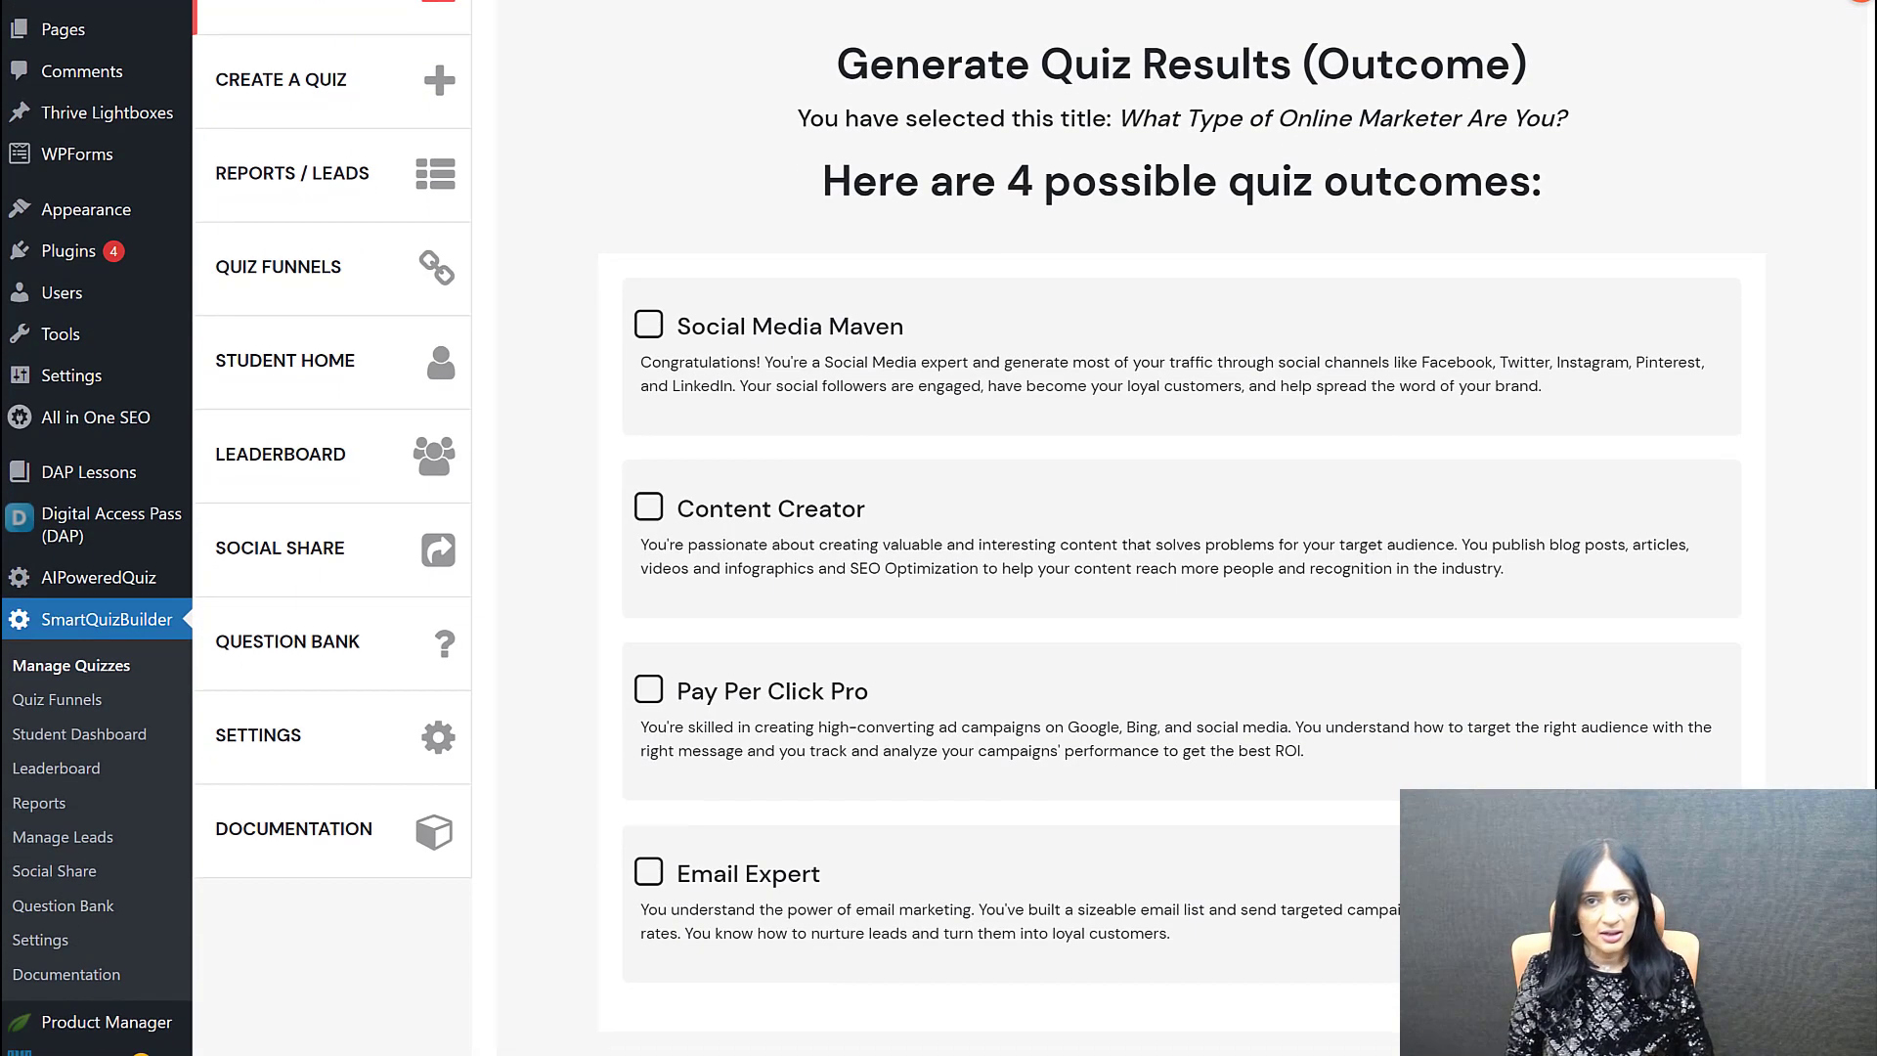
scroll(1138, 891, down, 3)
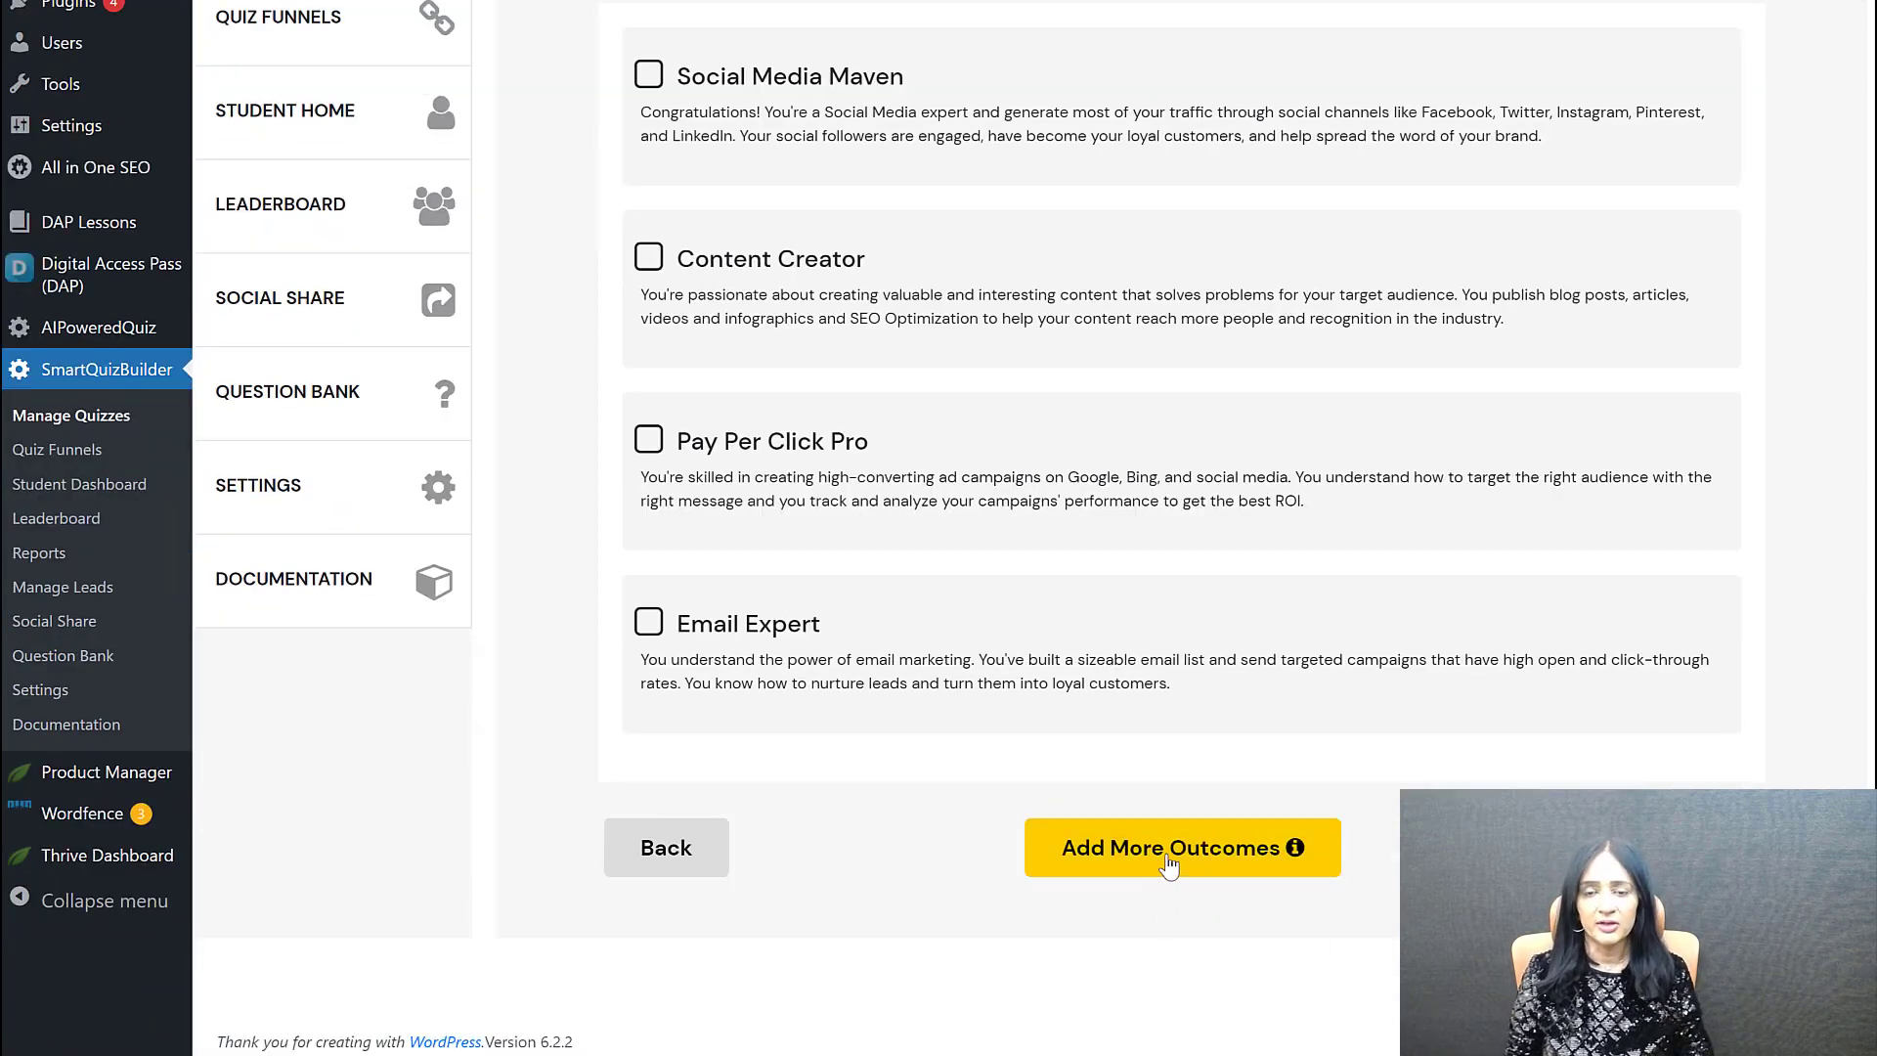
click(1170, 864)
Step: Select the outcomes Social Media Maven, Content Creator, The Creative Marketer and The Data-Driven Marketer, and continue to the question details
click(892, 61)
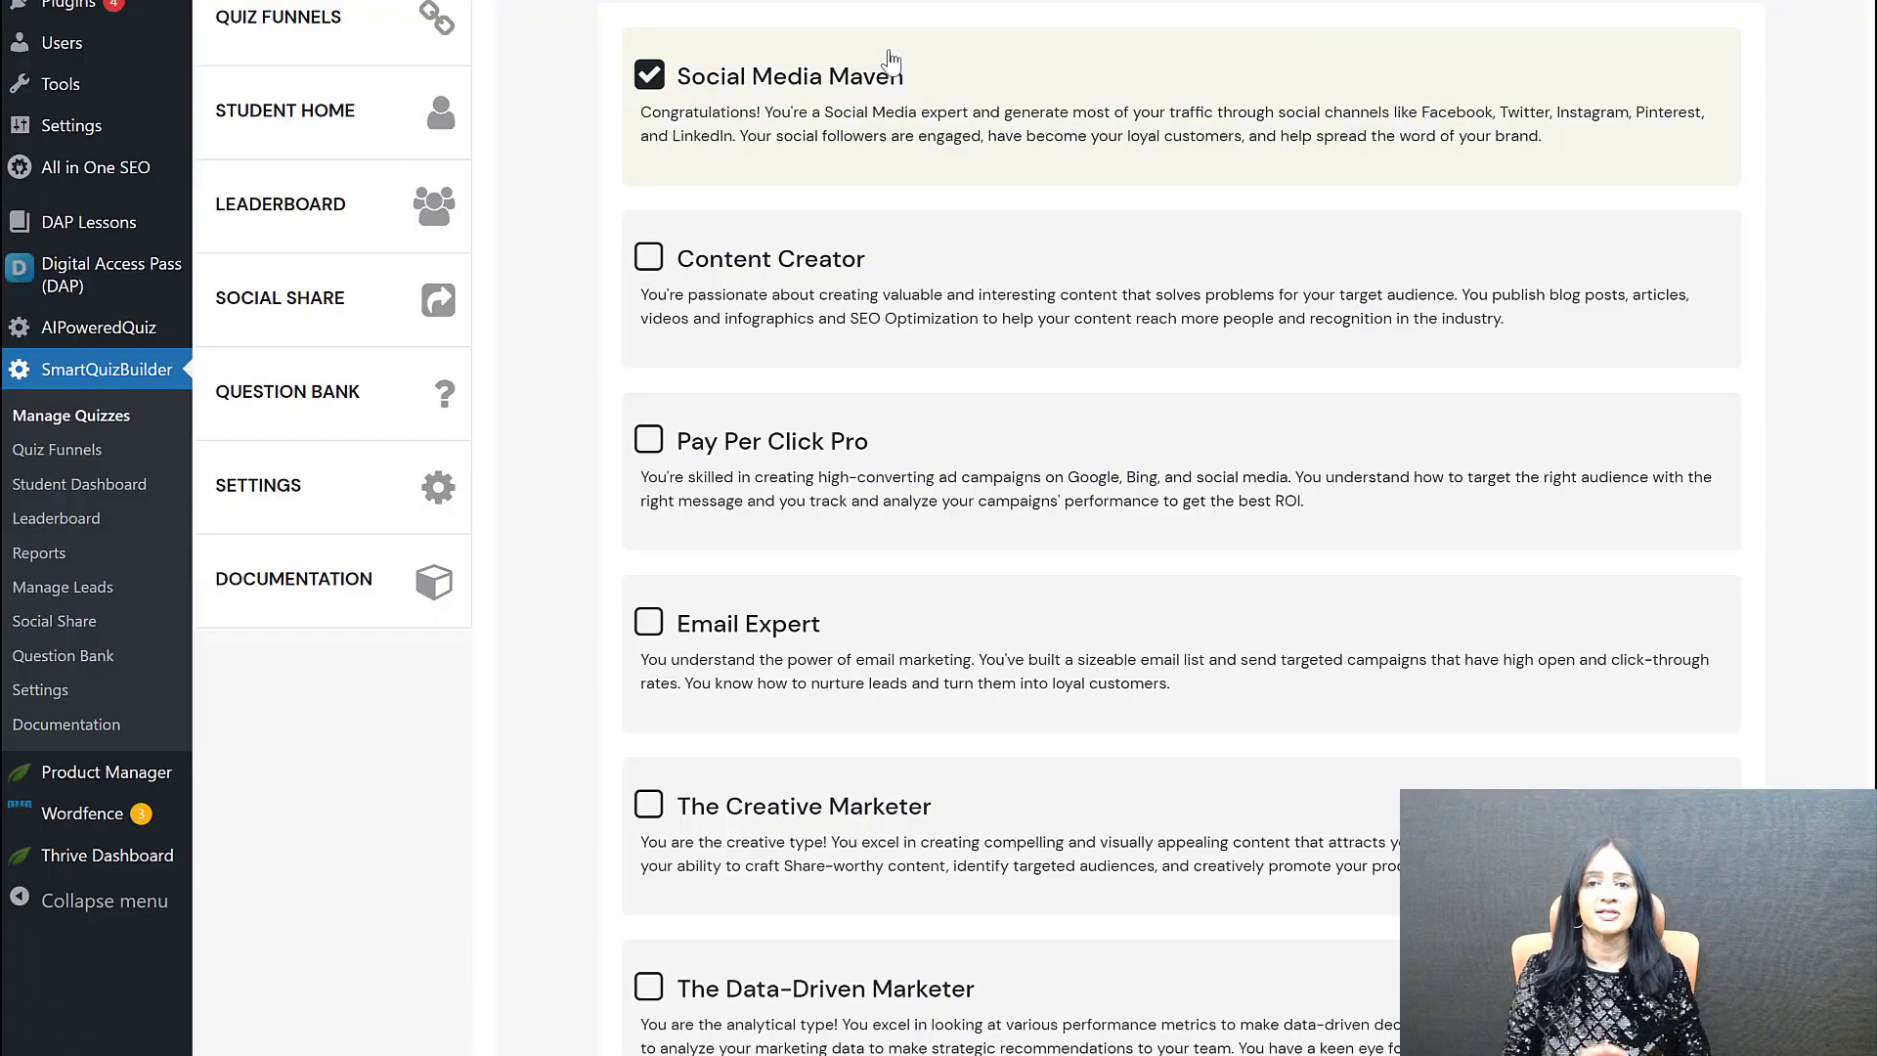
click(903, 305)
click(919, 873)
scroll(919, 873, down, 1)
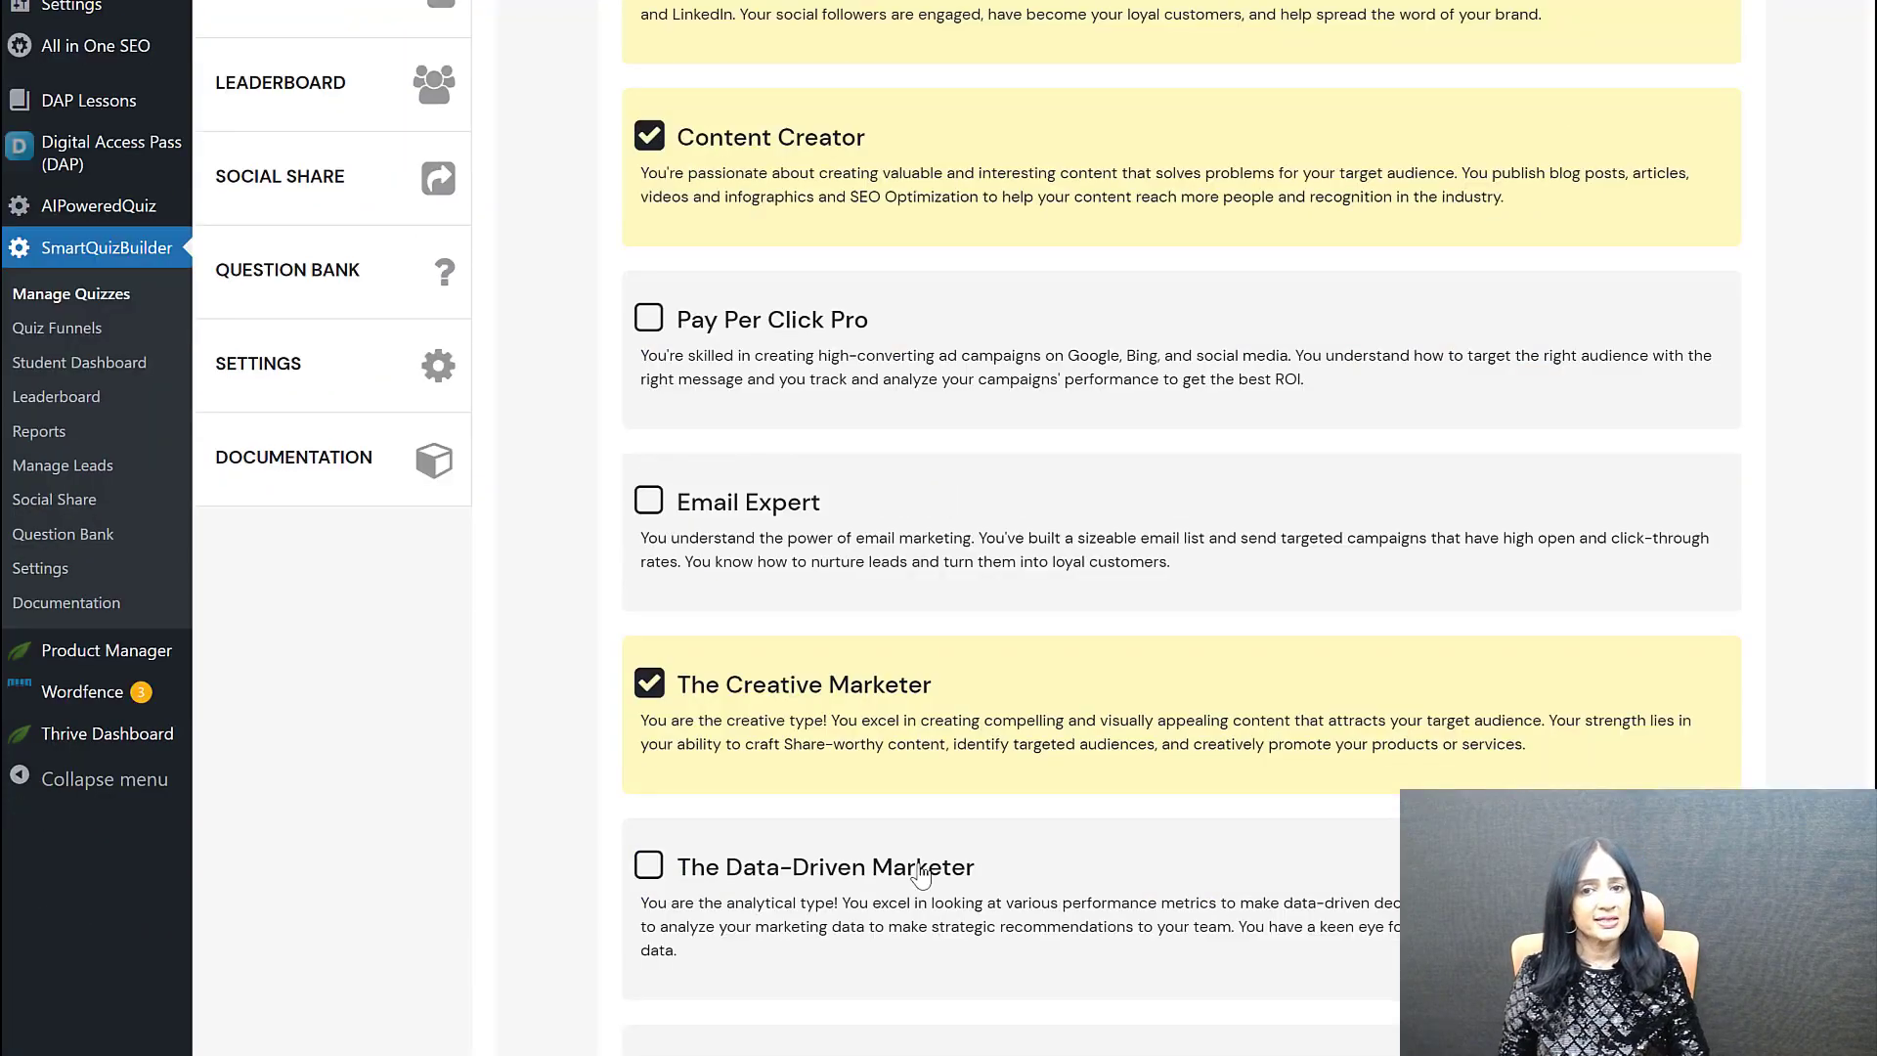
click(919, 873)
scroll(919, 873, down, 5)
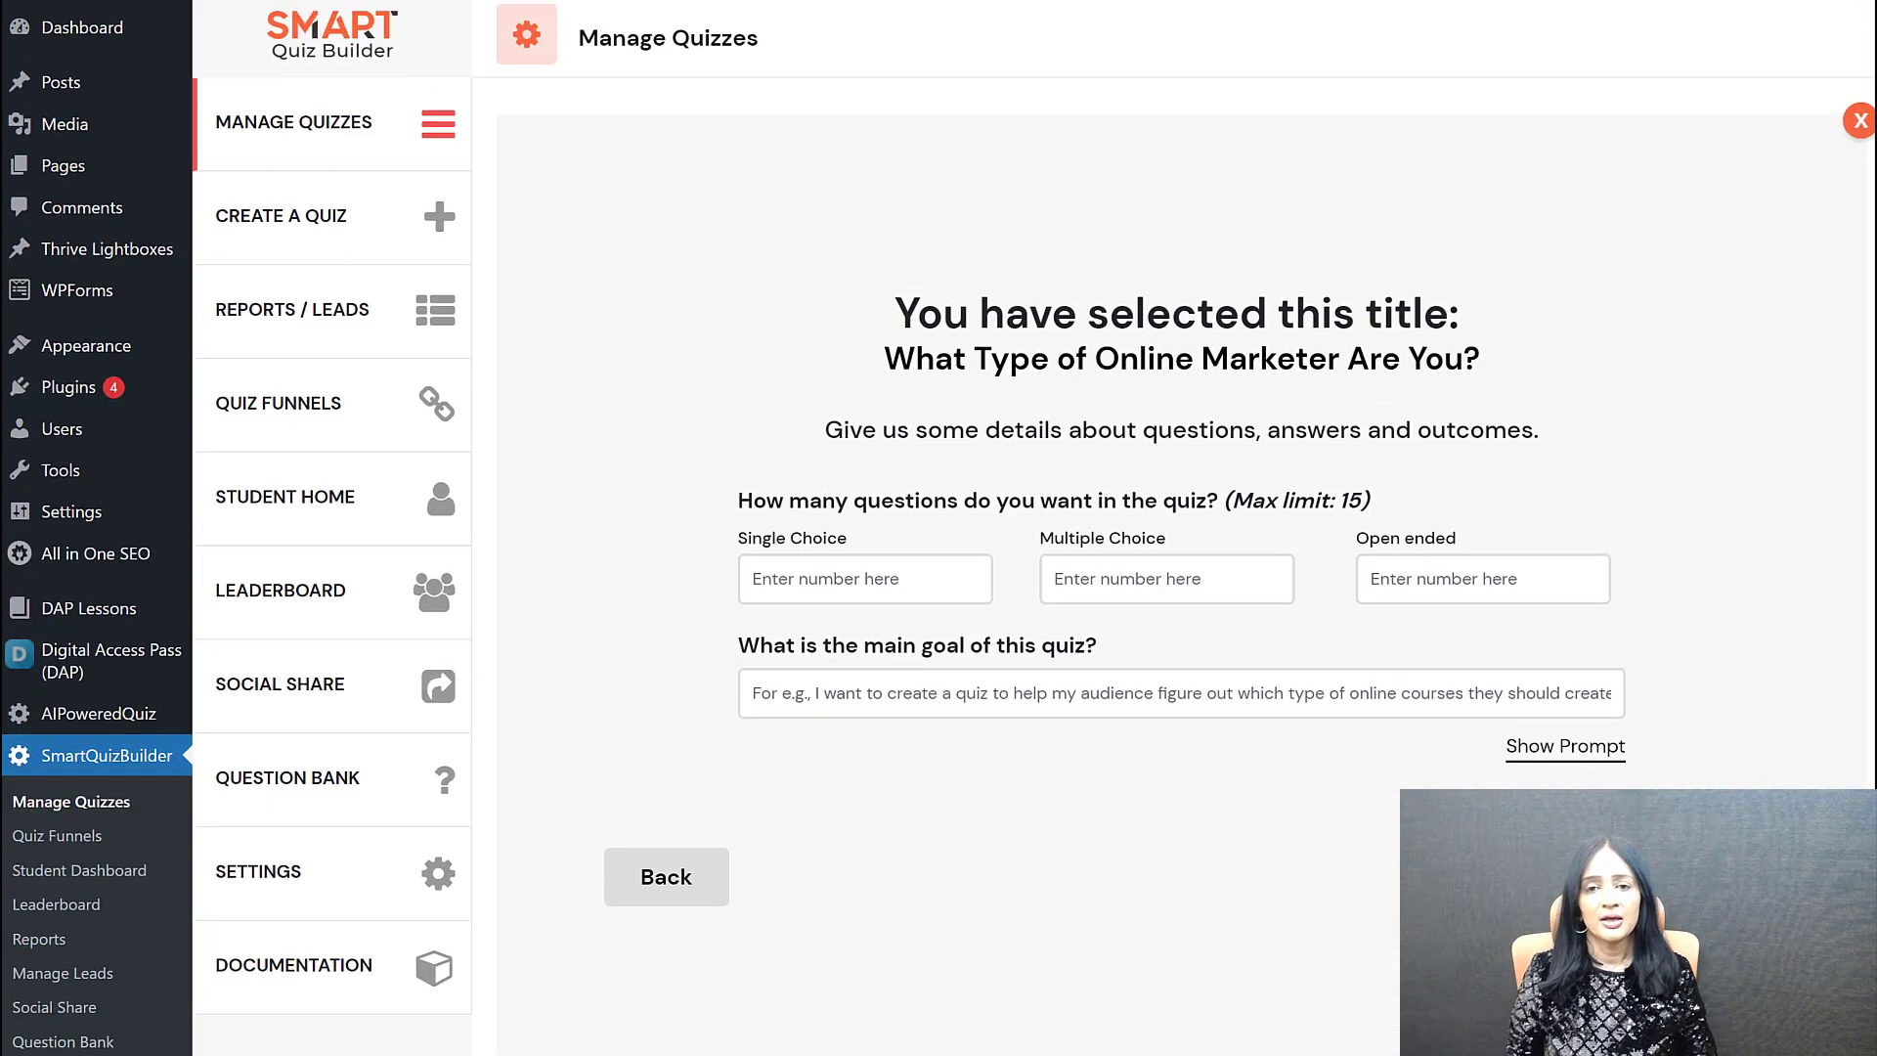
Step: Generate 5 single-choice and 1 multiple-choice questions for the goal "I want to place the users into the right bucket based on their online marketing style"
text(5)
key(Tab)
text(1)
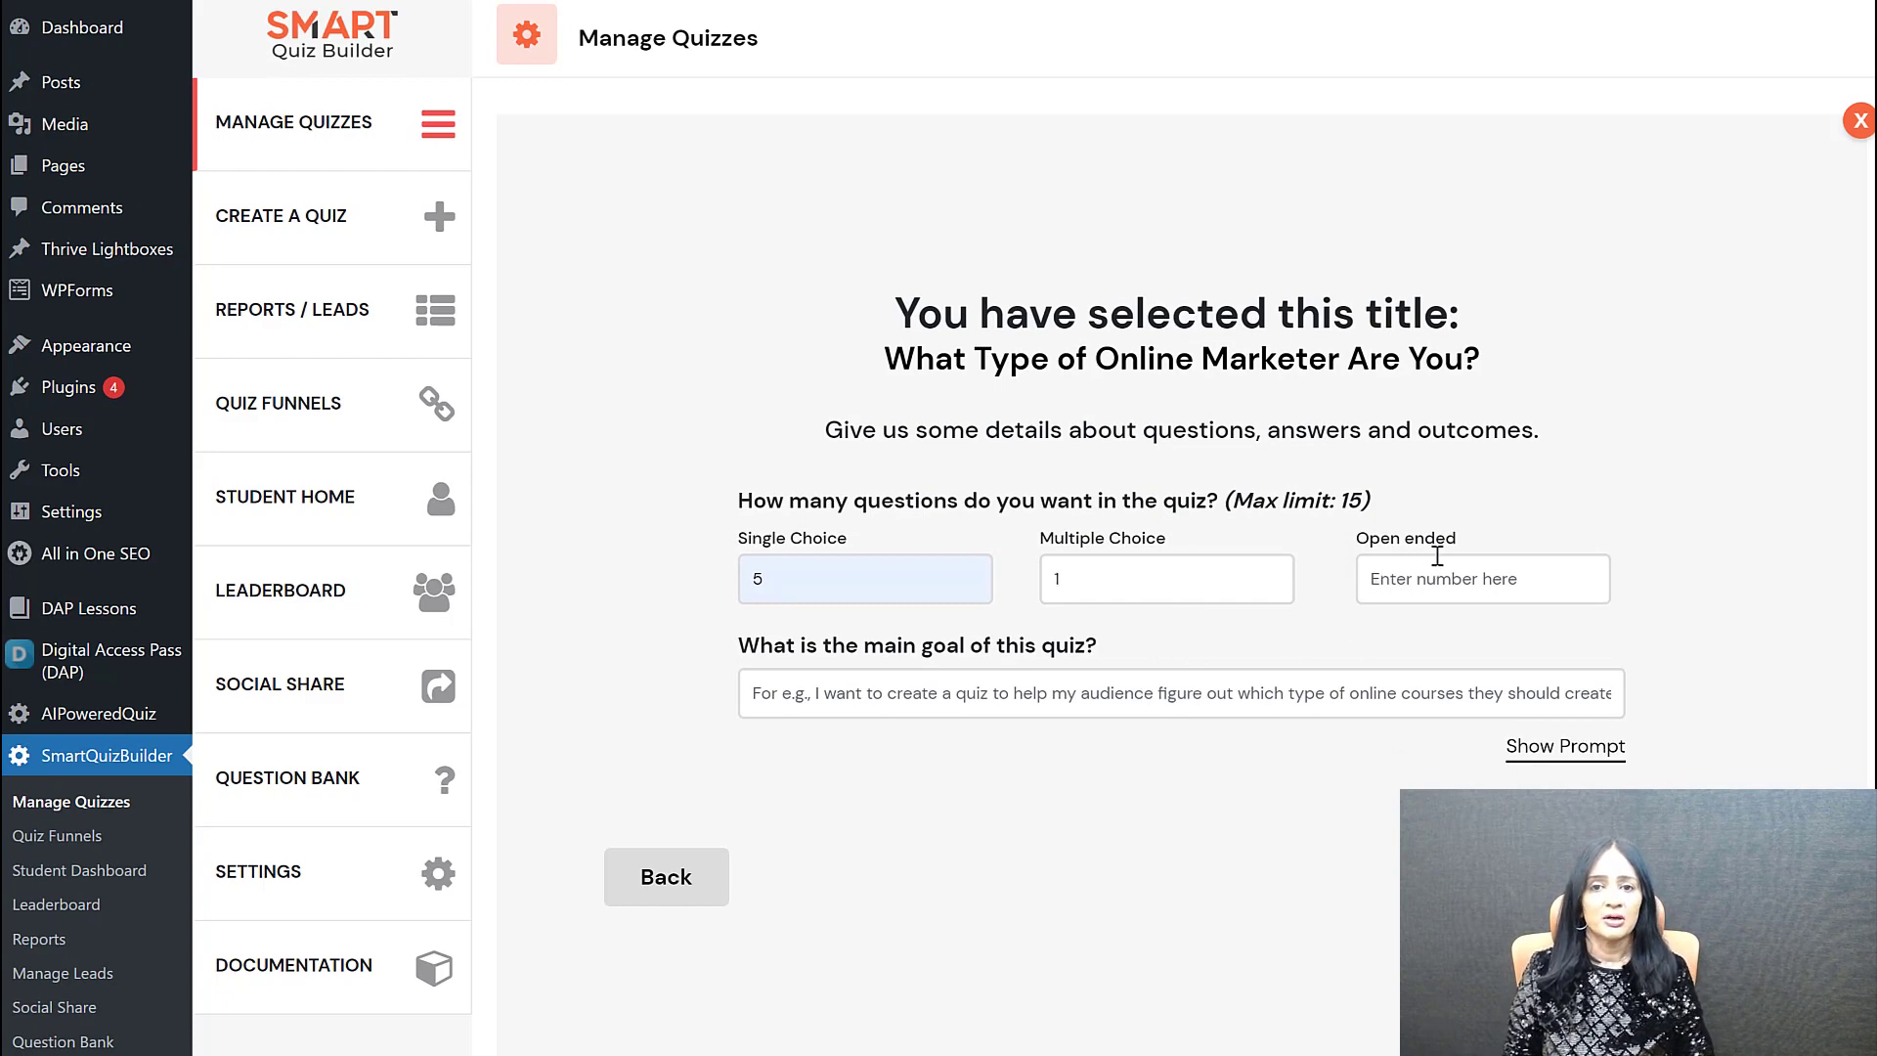
click(1040, 685)
text(I want to place the users into the right bucket based on their online  marketing style)
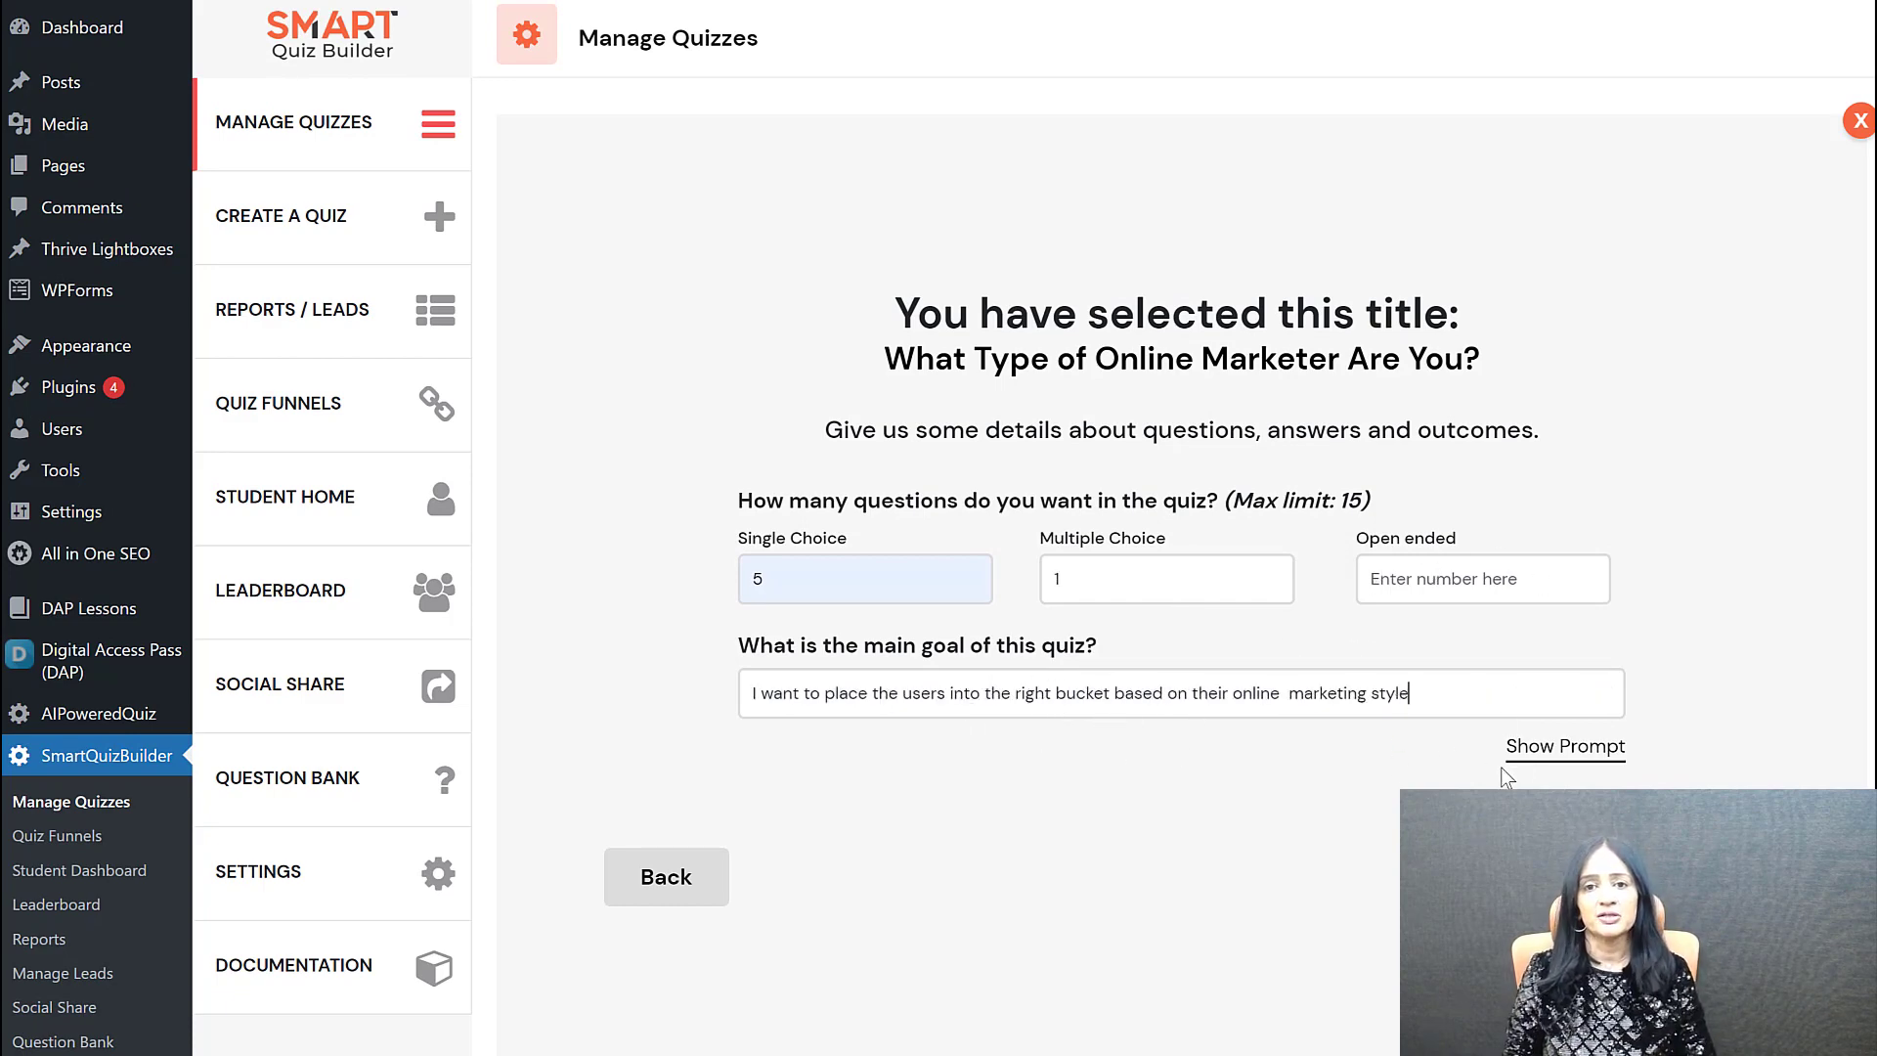
click(1527, 748)
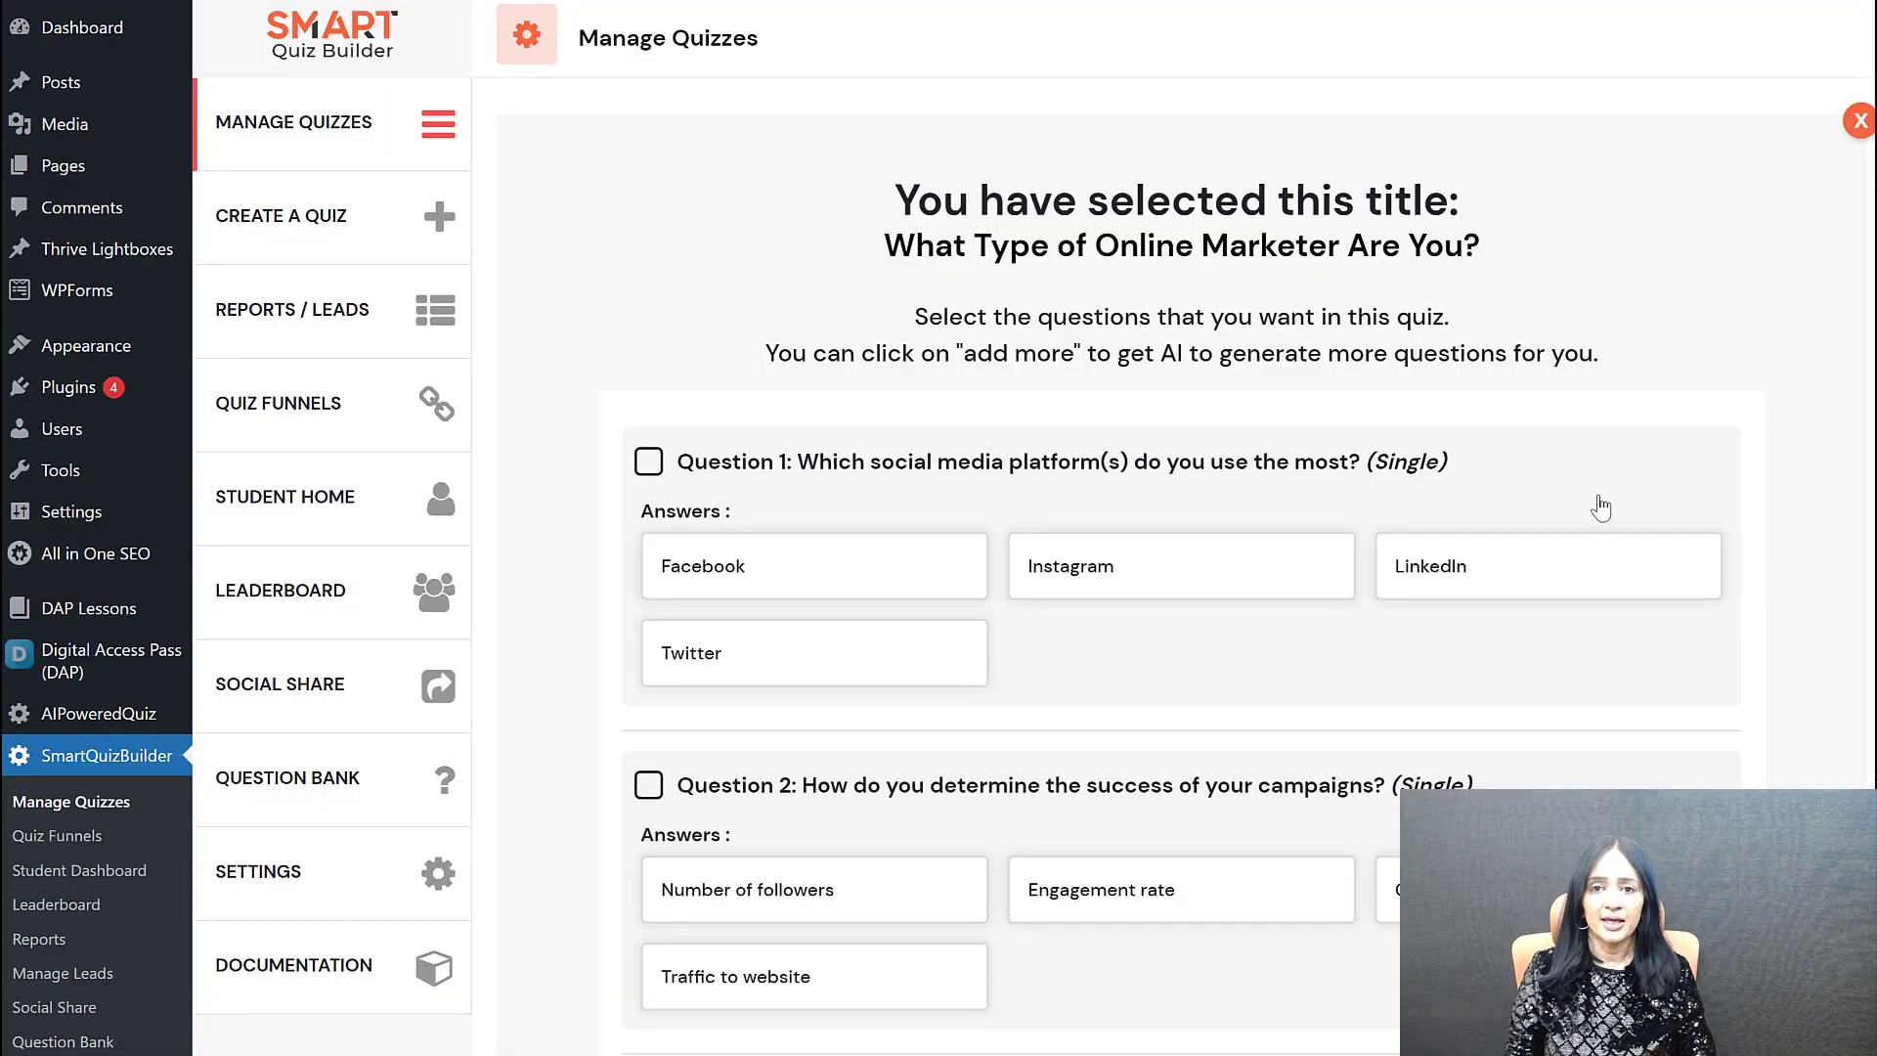
Step: Select questions 1, 2, 3, 4 and 6 for the quiz and continue to the quiz creation stage
click(1228, 519)
scroll(1187, 581, down, 3)
click(1015, 525)
scroll(1015, 525, down, 2)
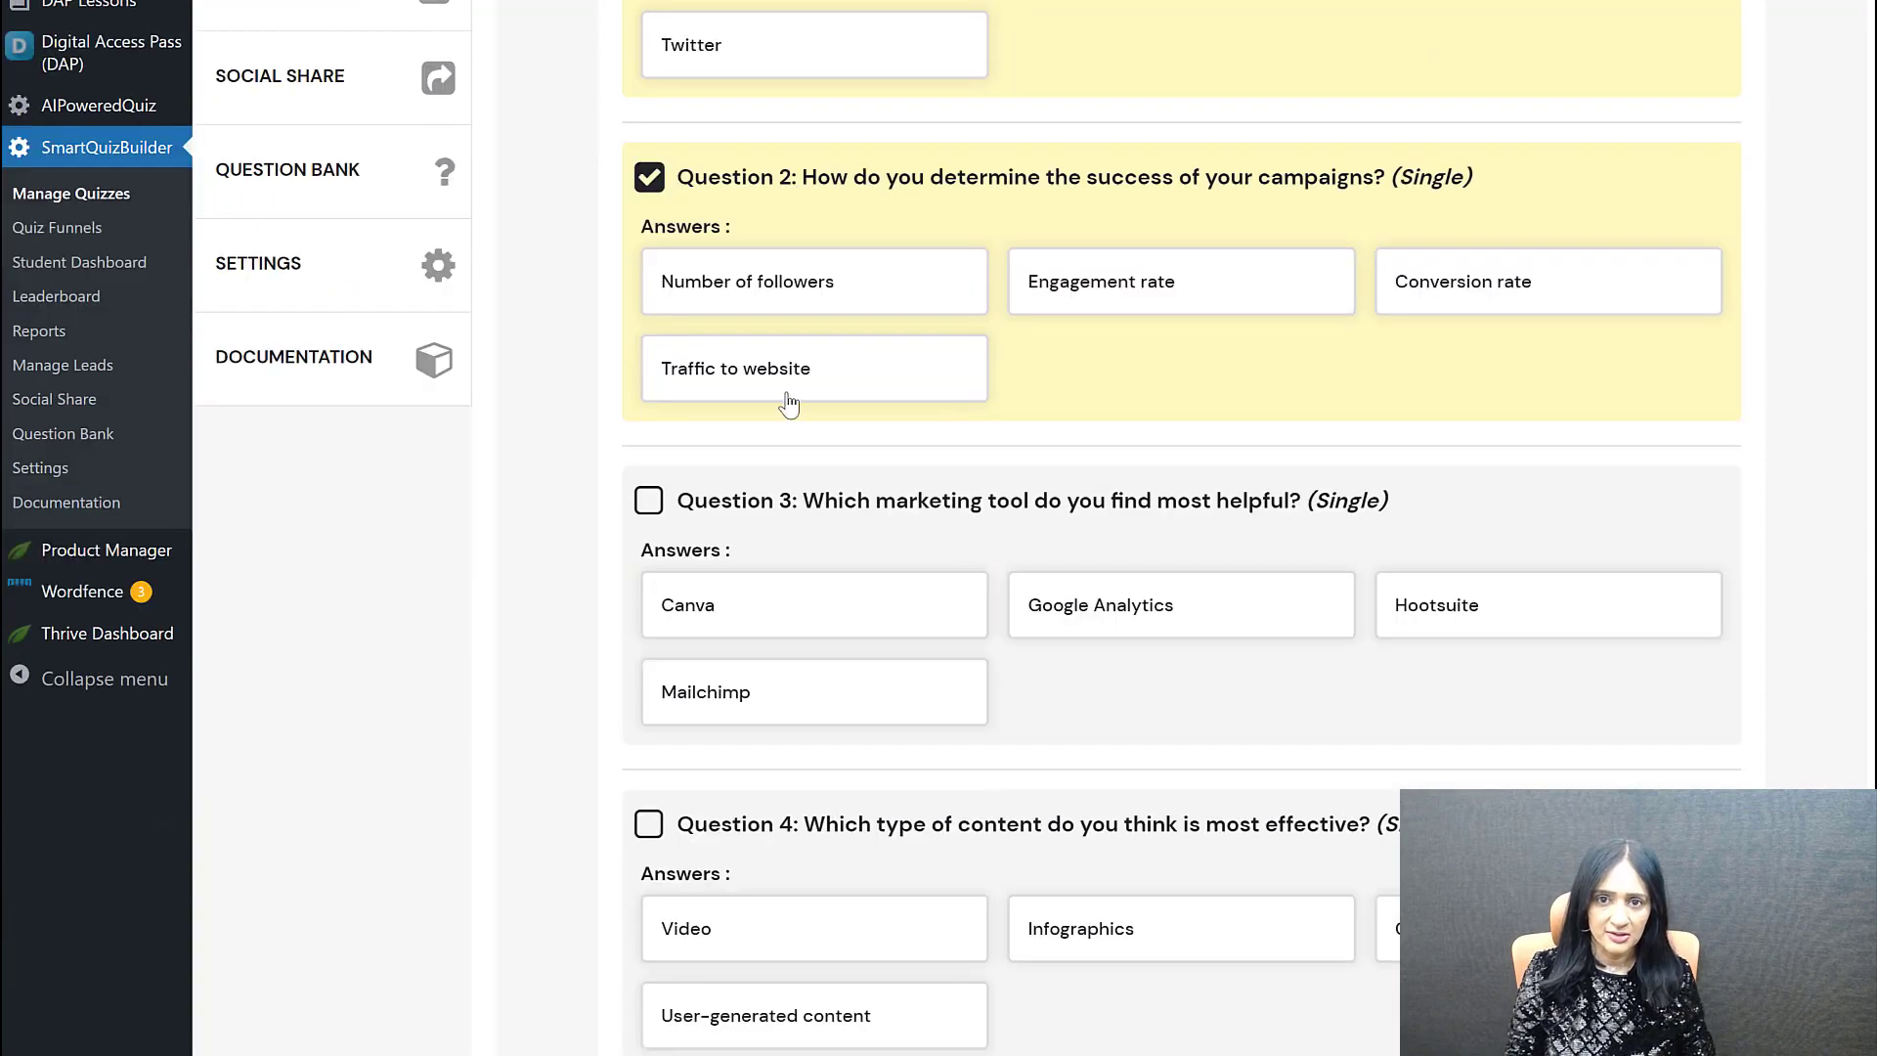
scroll(553, 365, down, 2)
click(772, 381)
scroll(743, 518, down, 2)
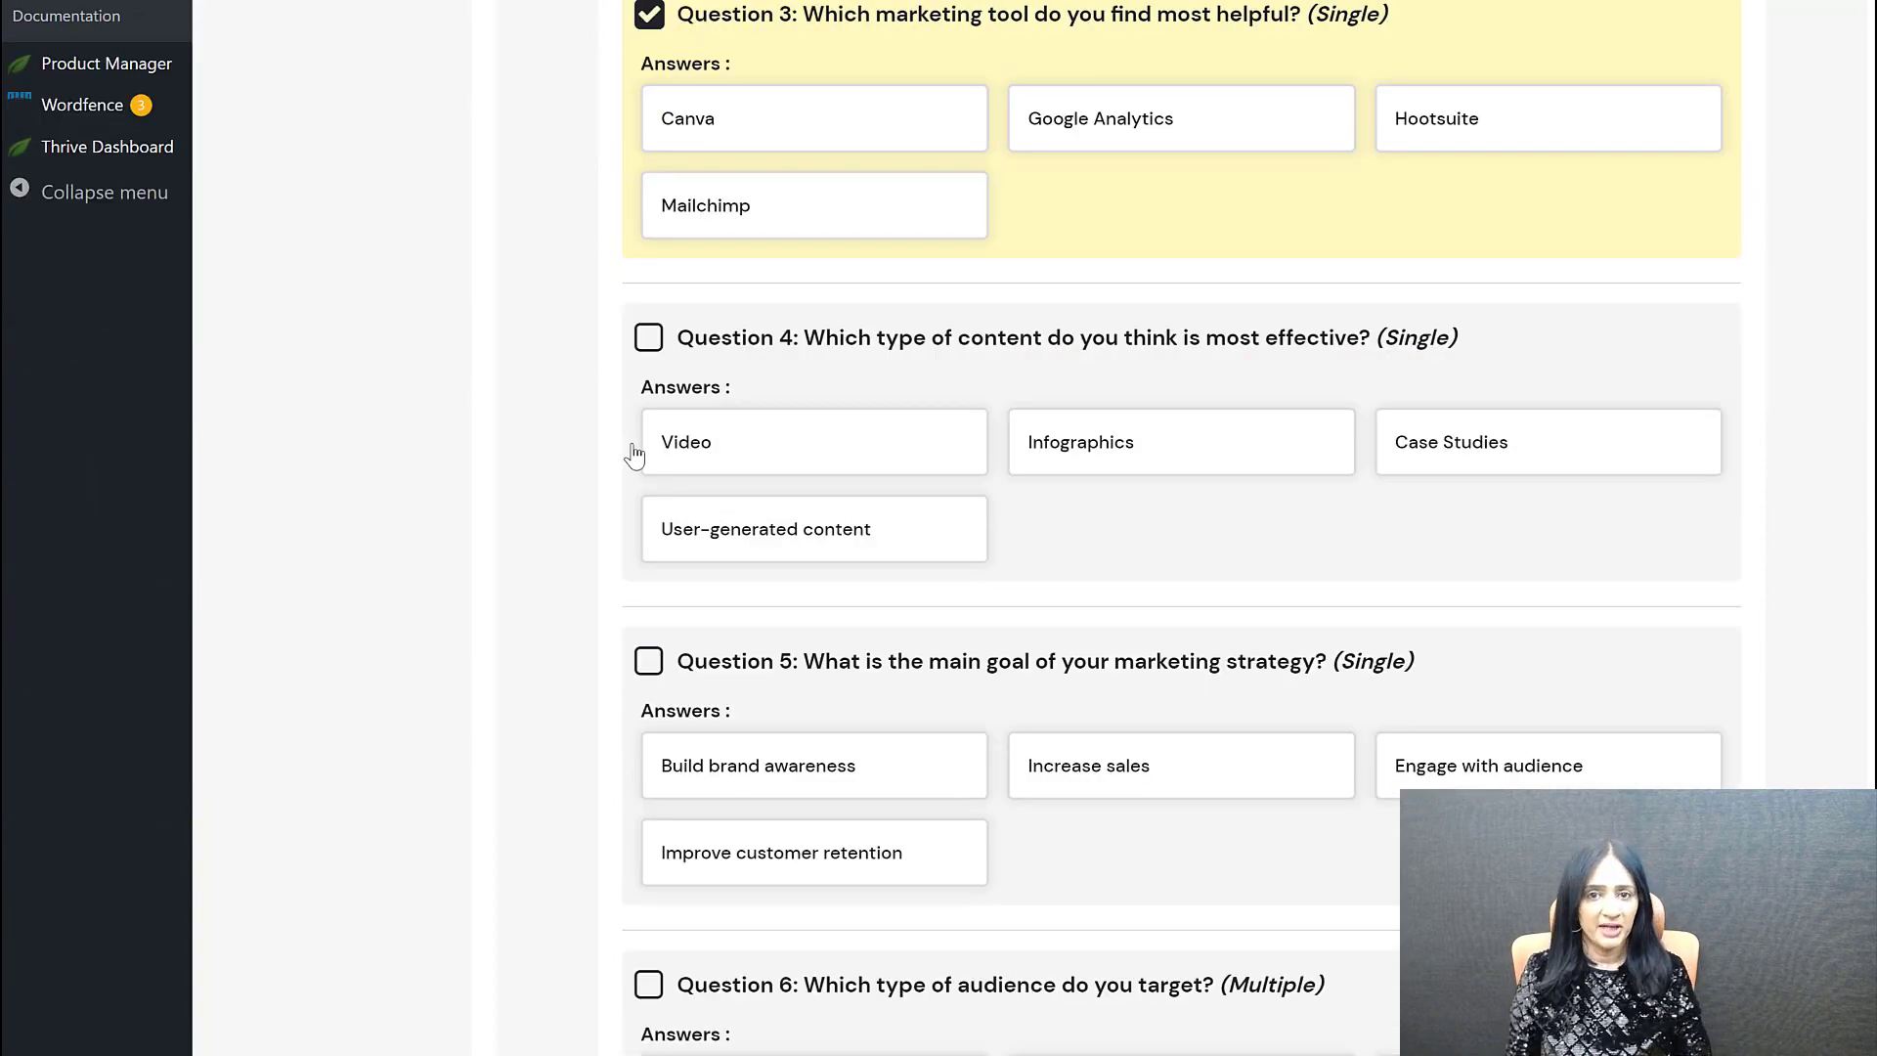
click(775, 448)
scroll(772, 459, down, 2)
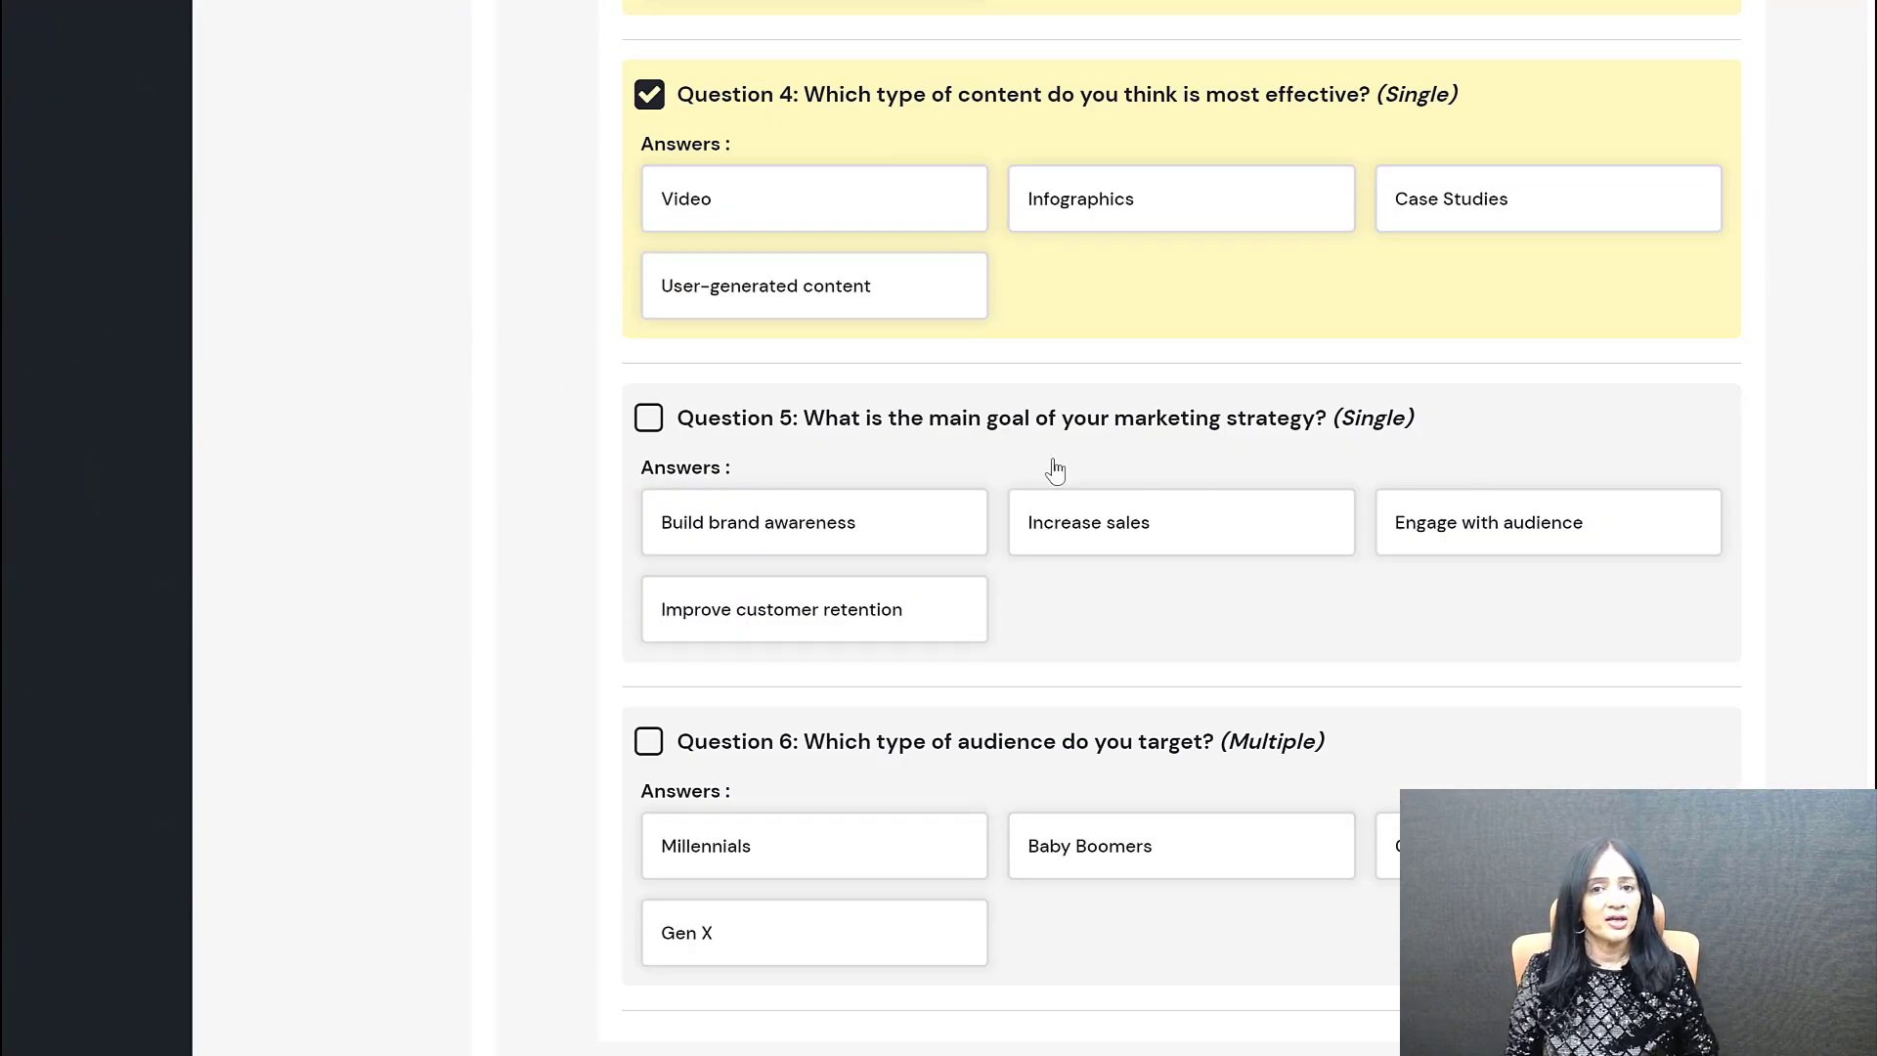
click(1054, 761)
scroll(683, 577, down, 2)
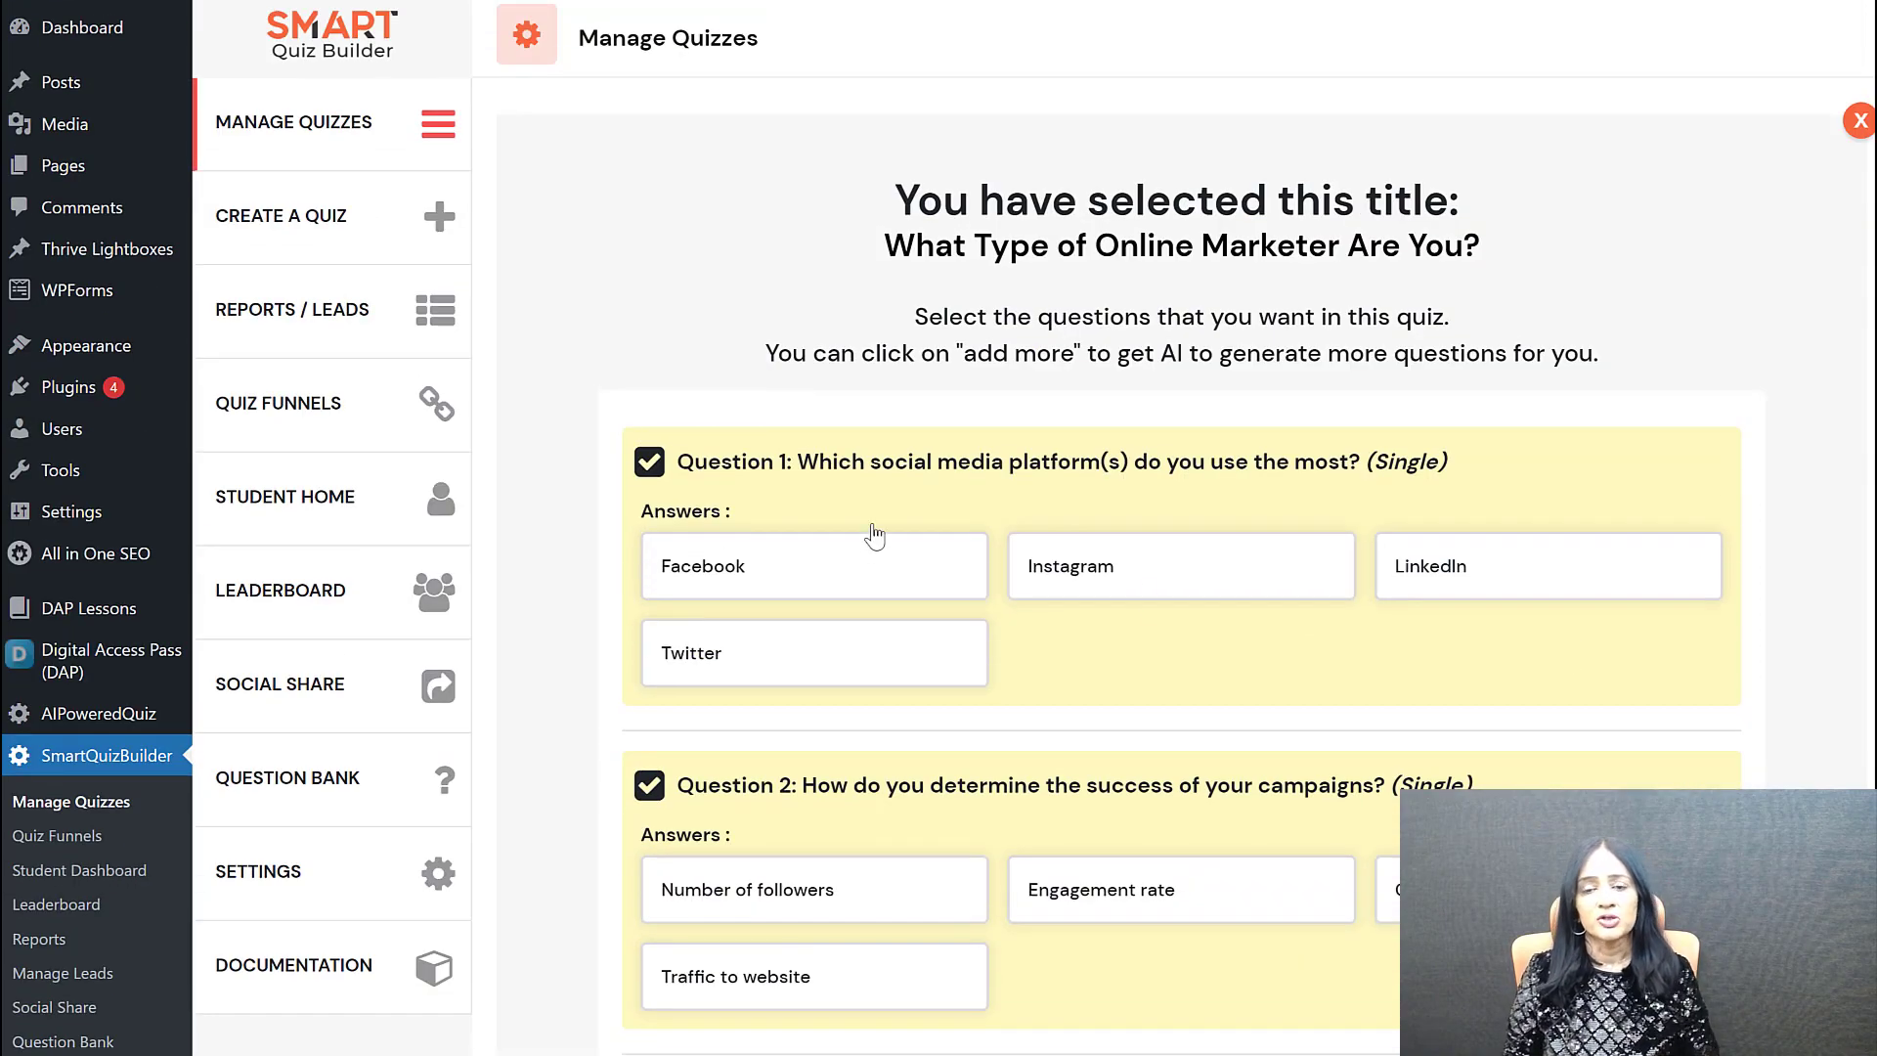
scroll(873, 542, down, 10)
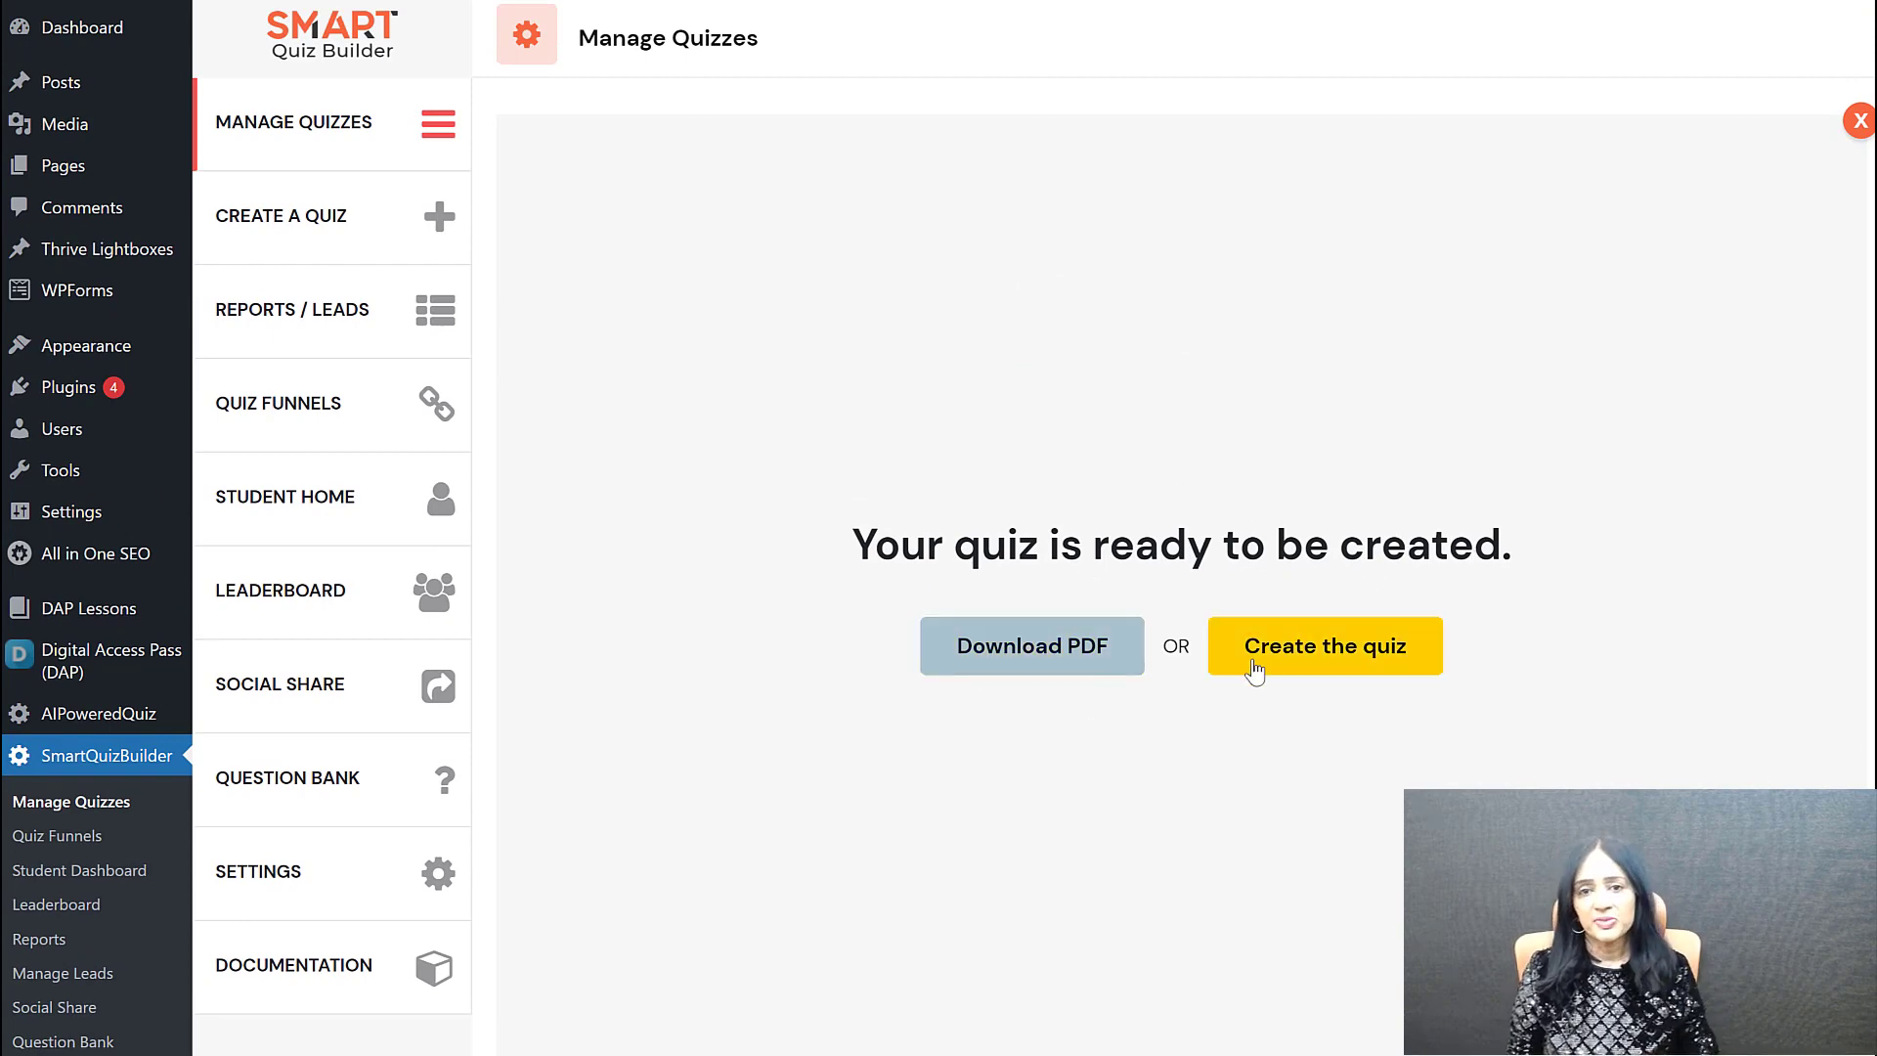
Step: Bring up the quiz templates, then download the quiz content as a PDF and open the file
click(1324, 654)
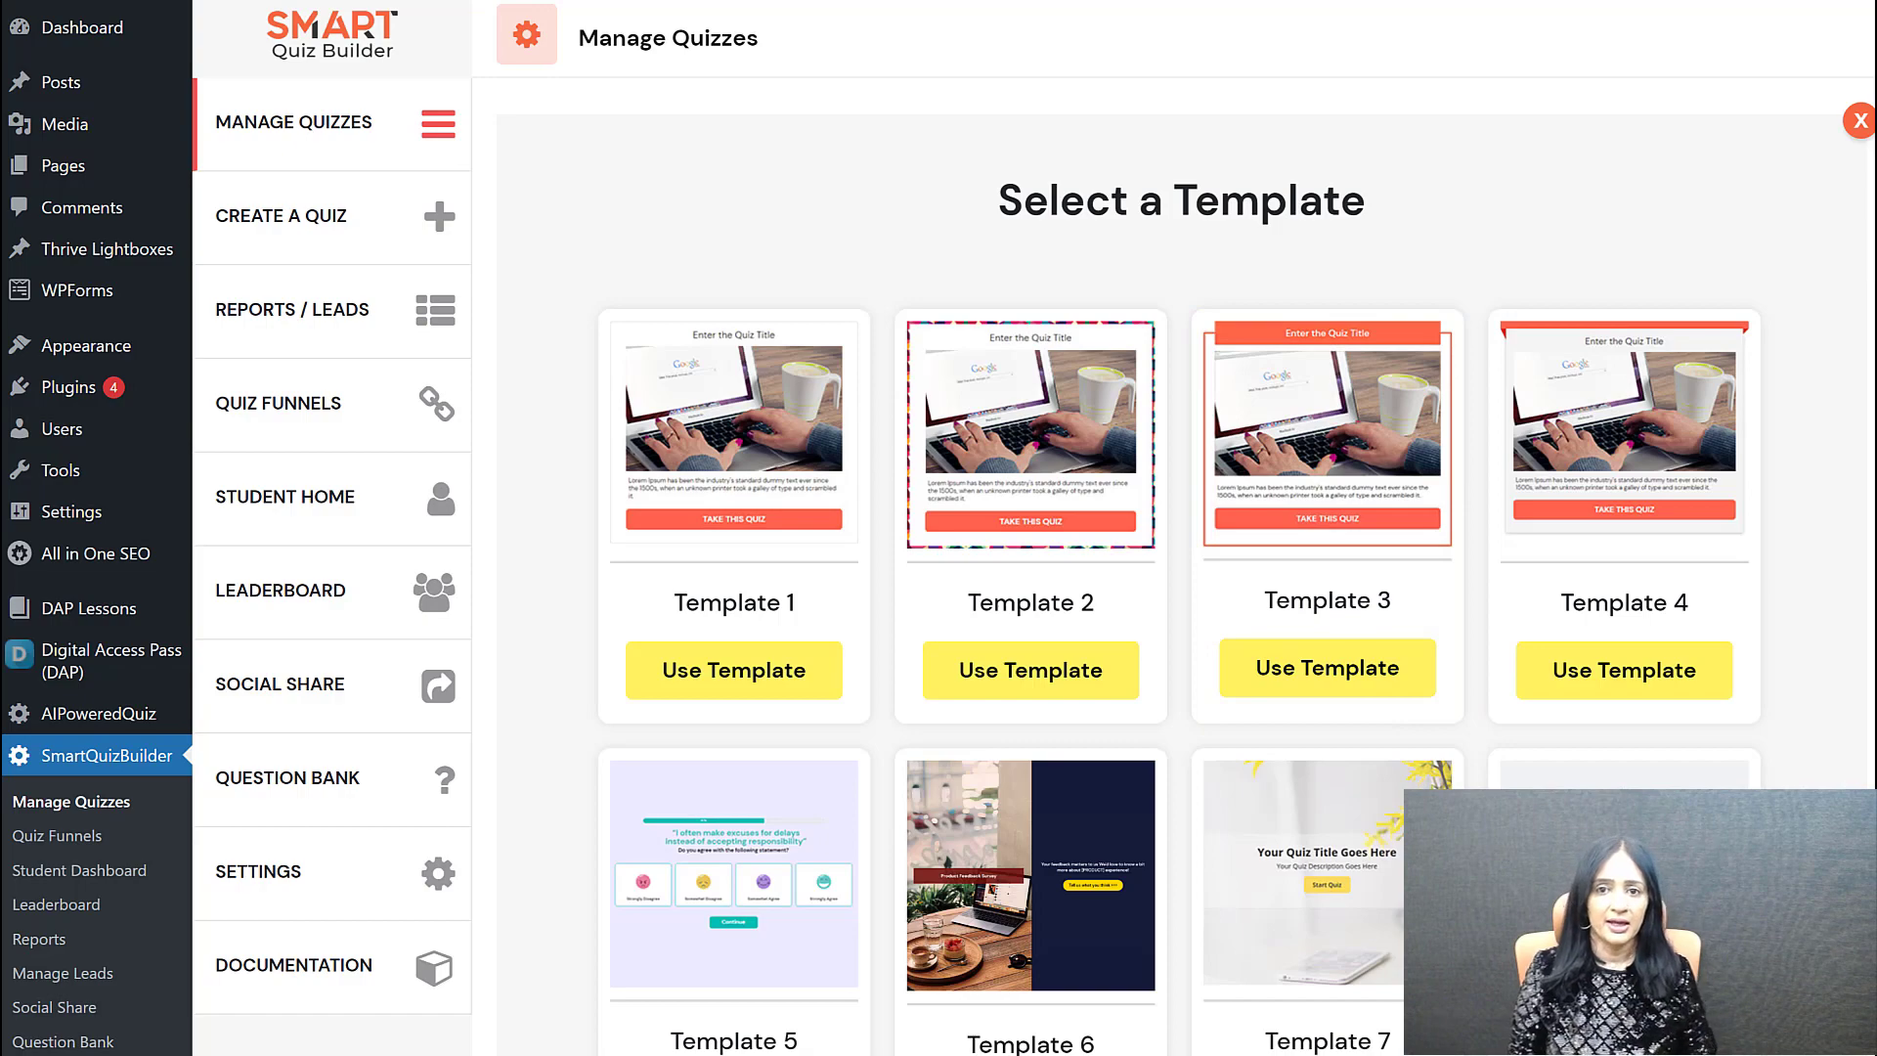
scroll(1183, 587, down, 3)
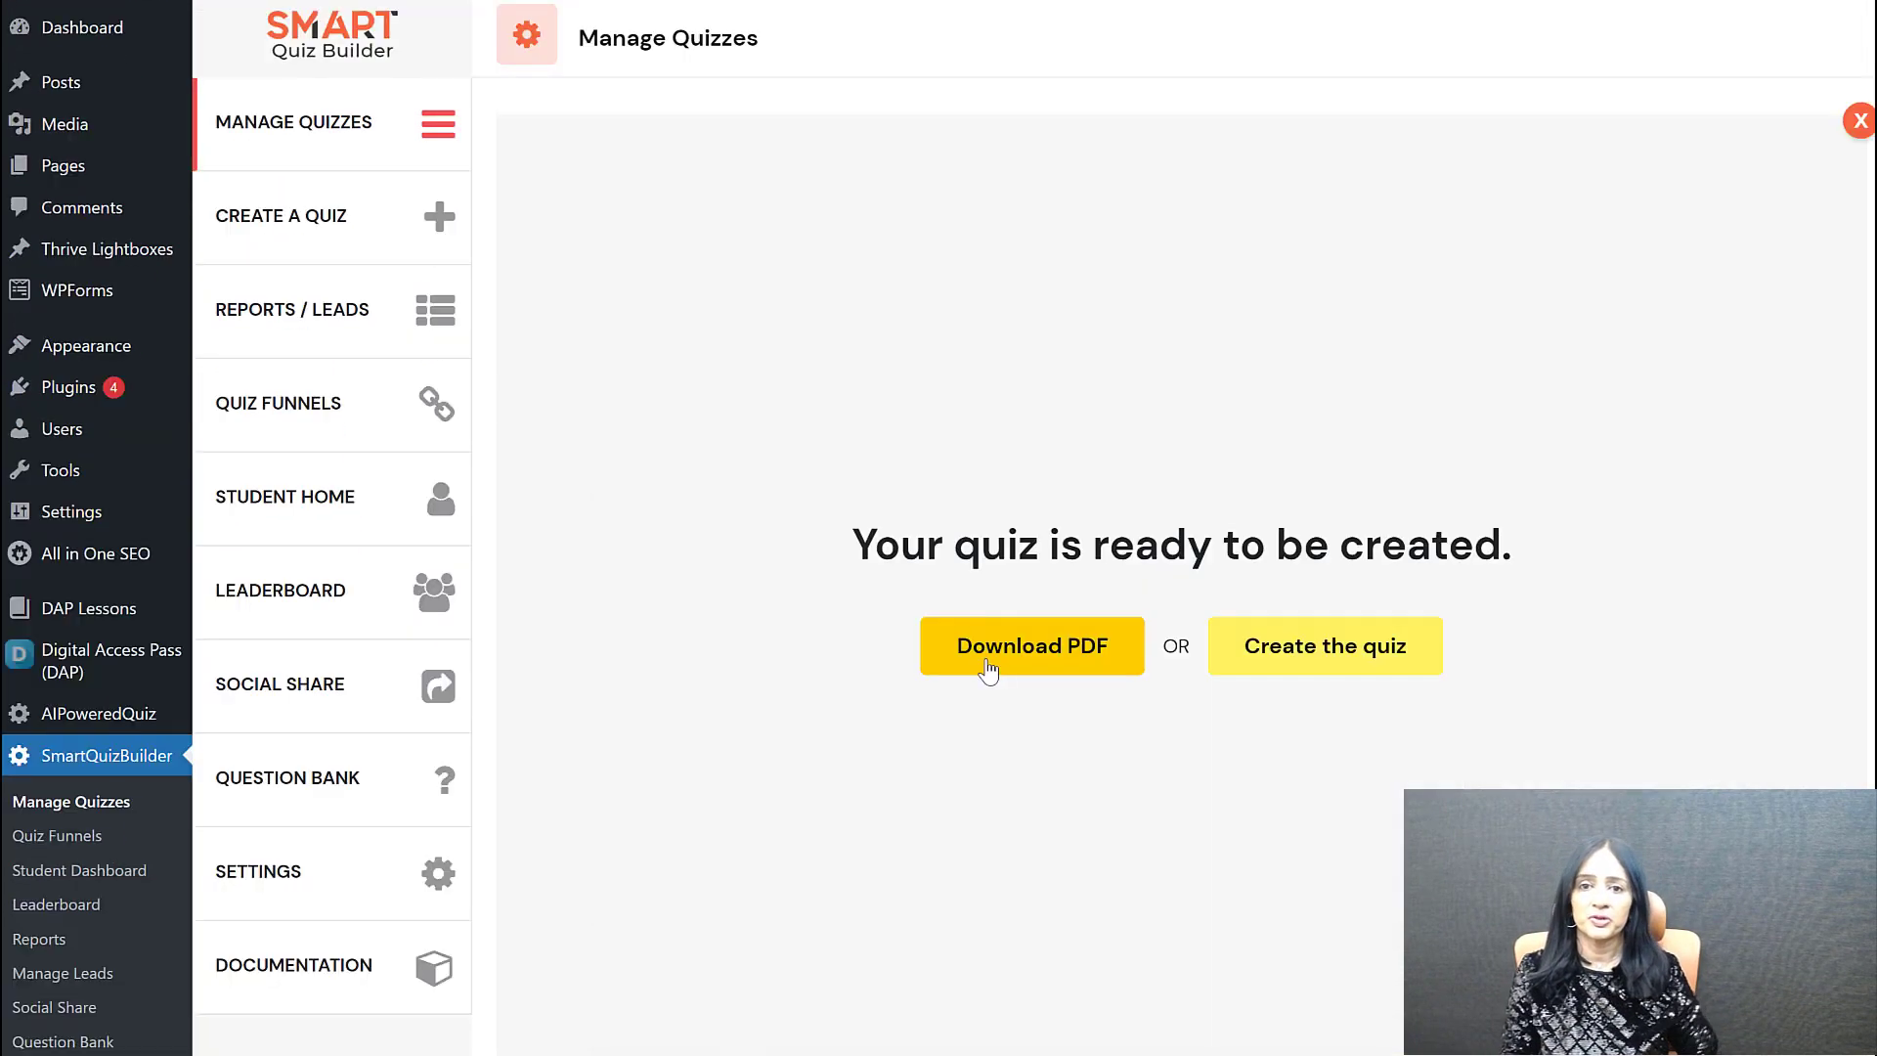
click(988, 668)
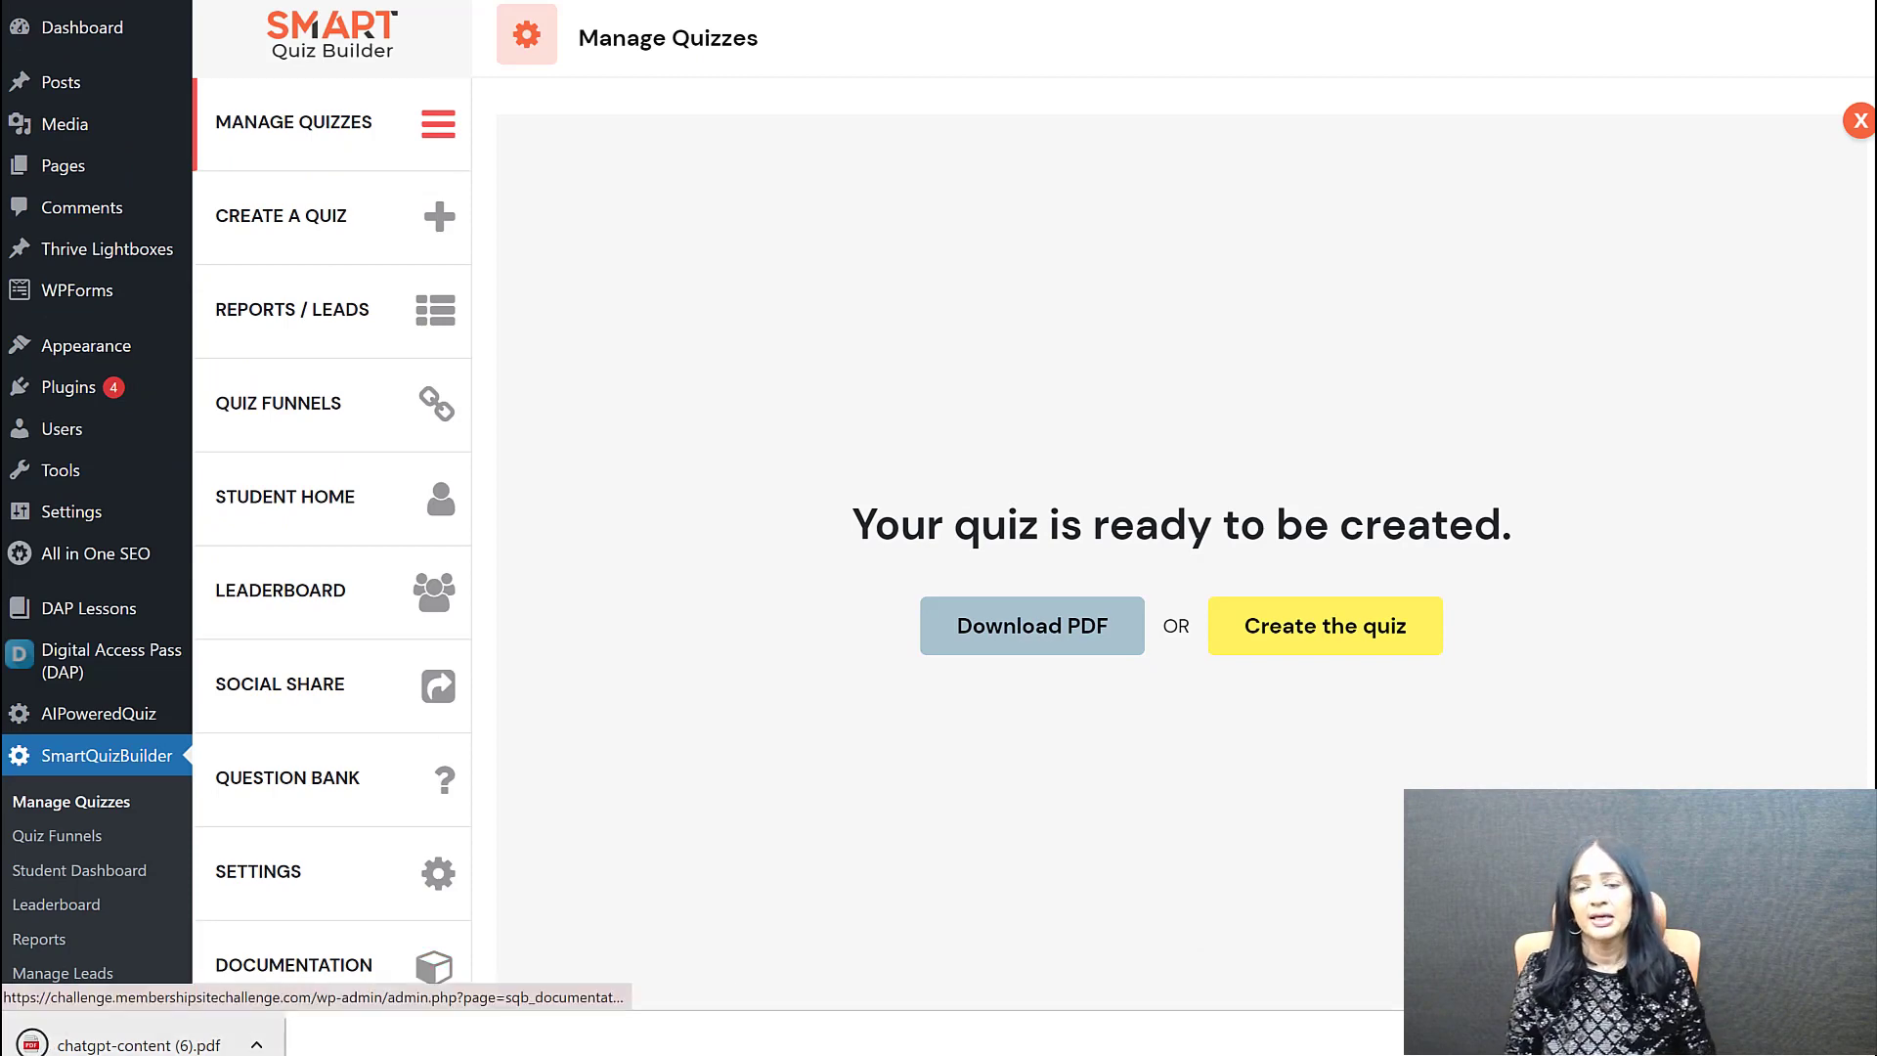
click(162, 1046)
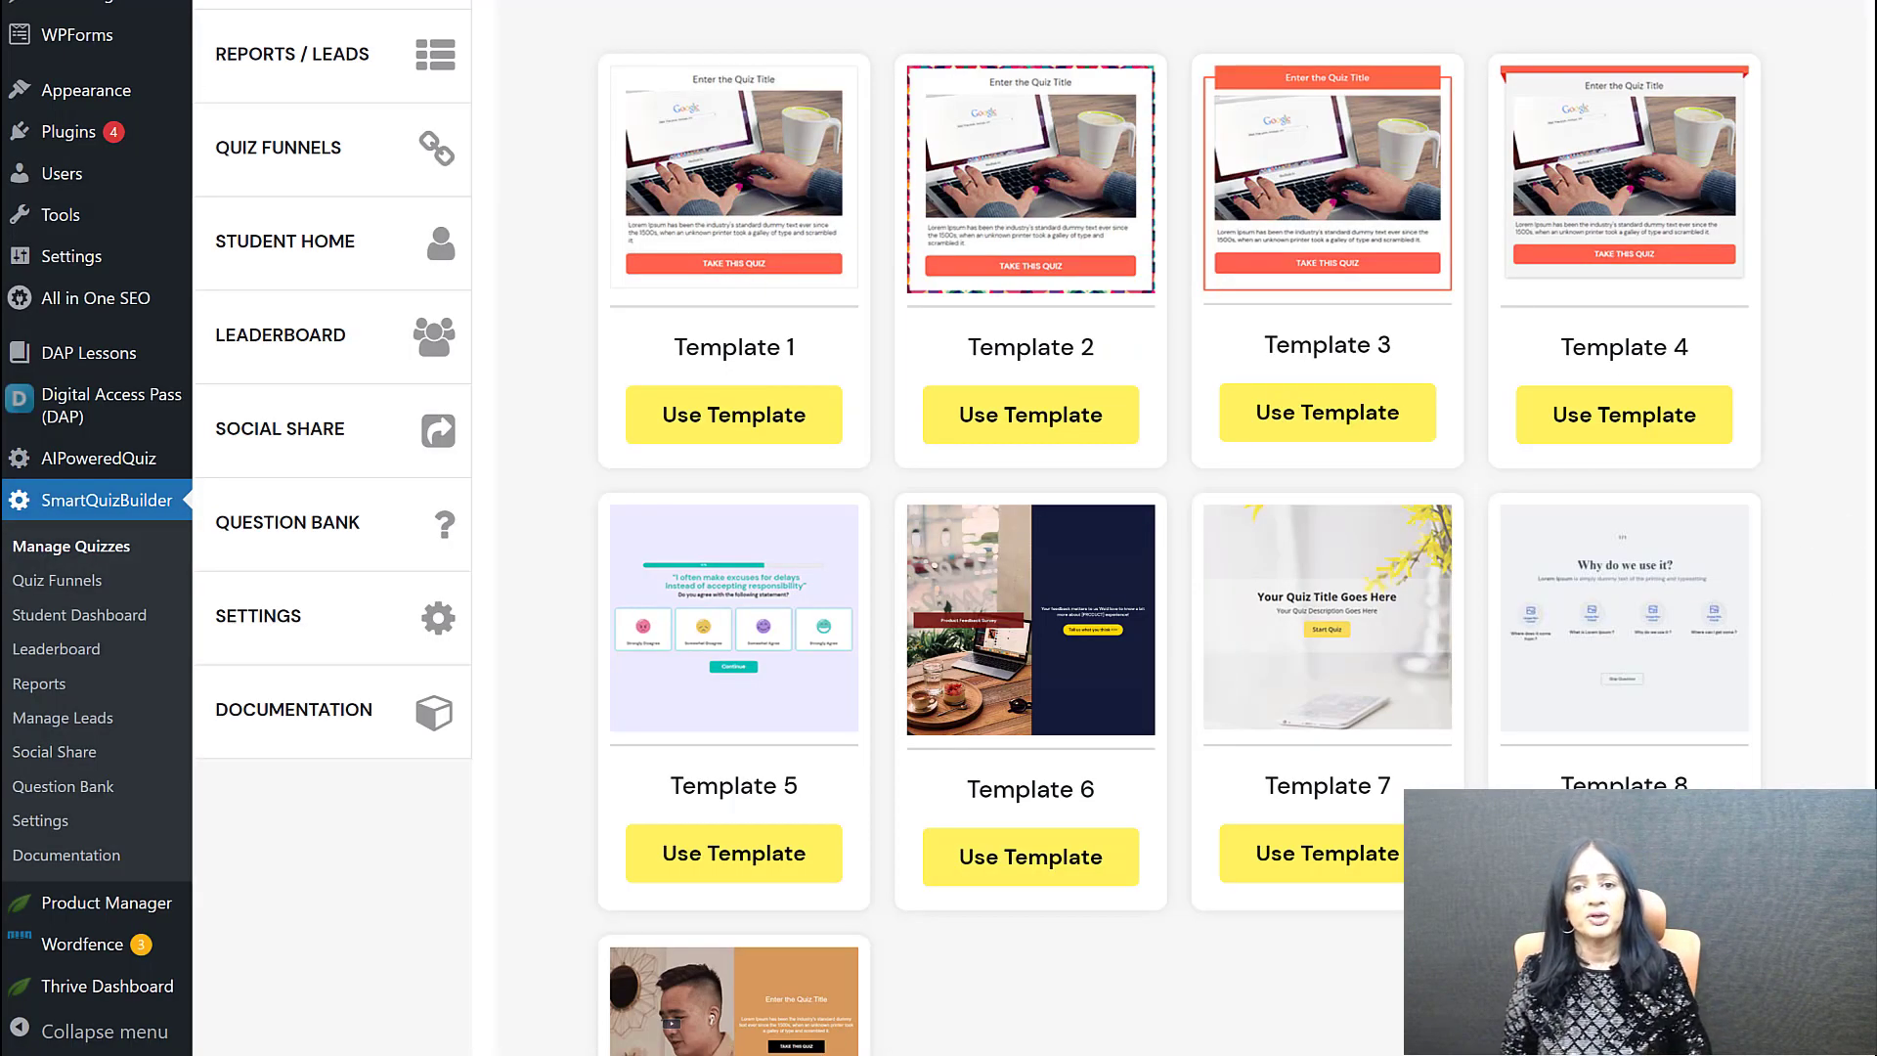
Step: Create the quiz with Template 7 and copy its shortcode
scroll(1320, 600, down, 2)
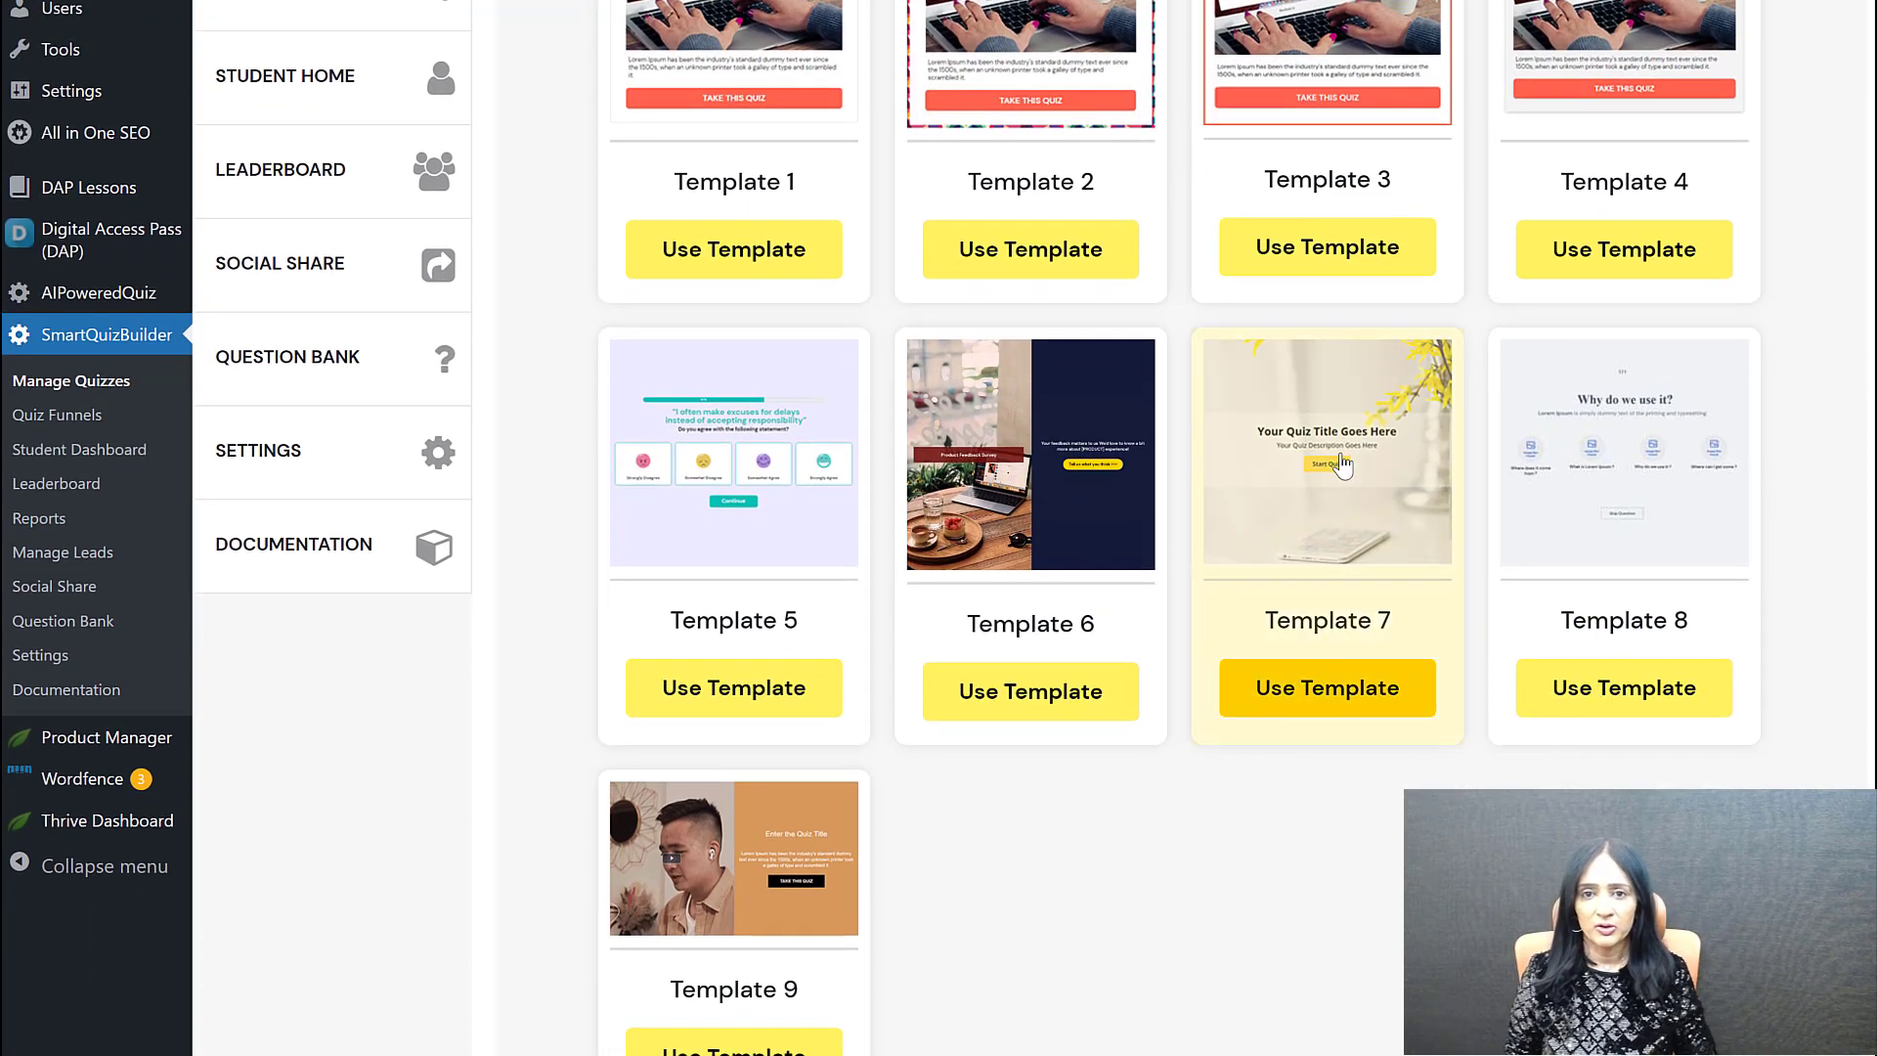
click(1342, 468)
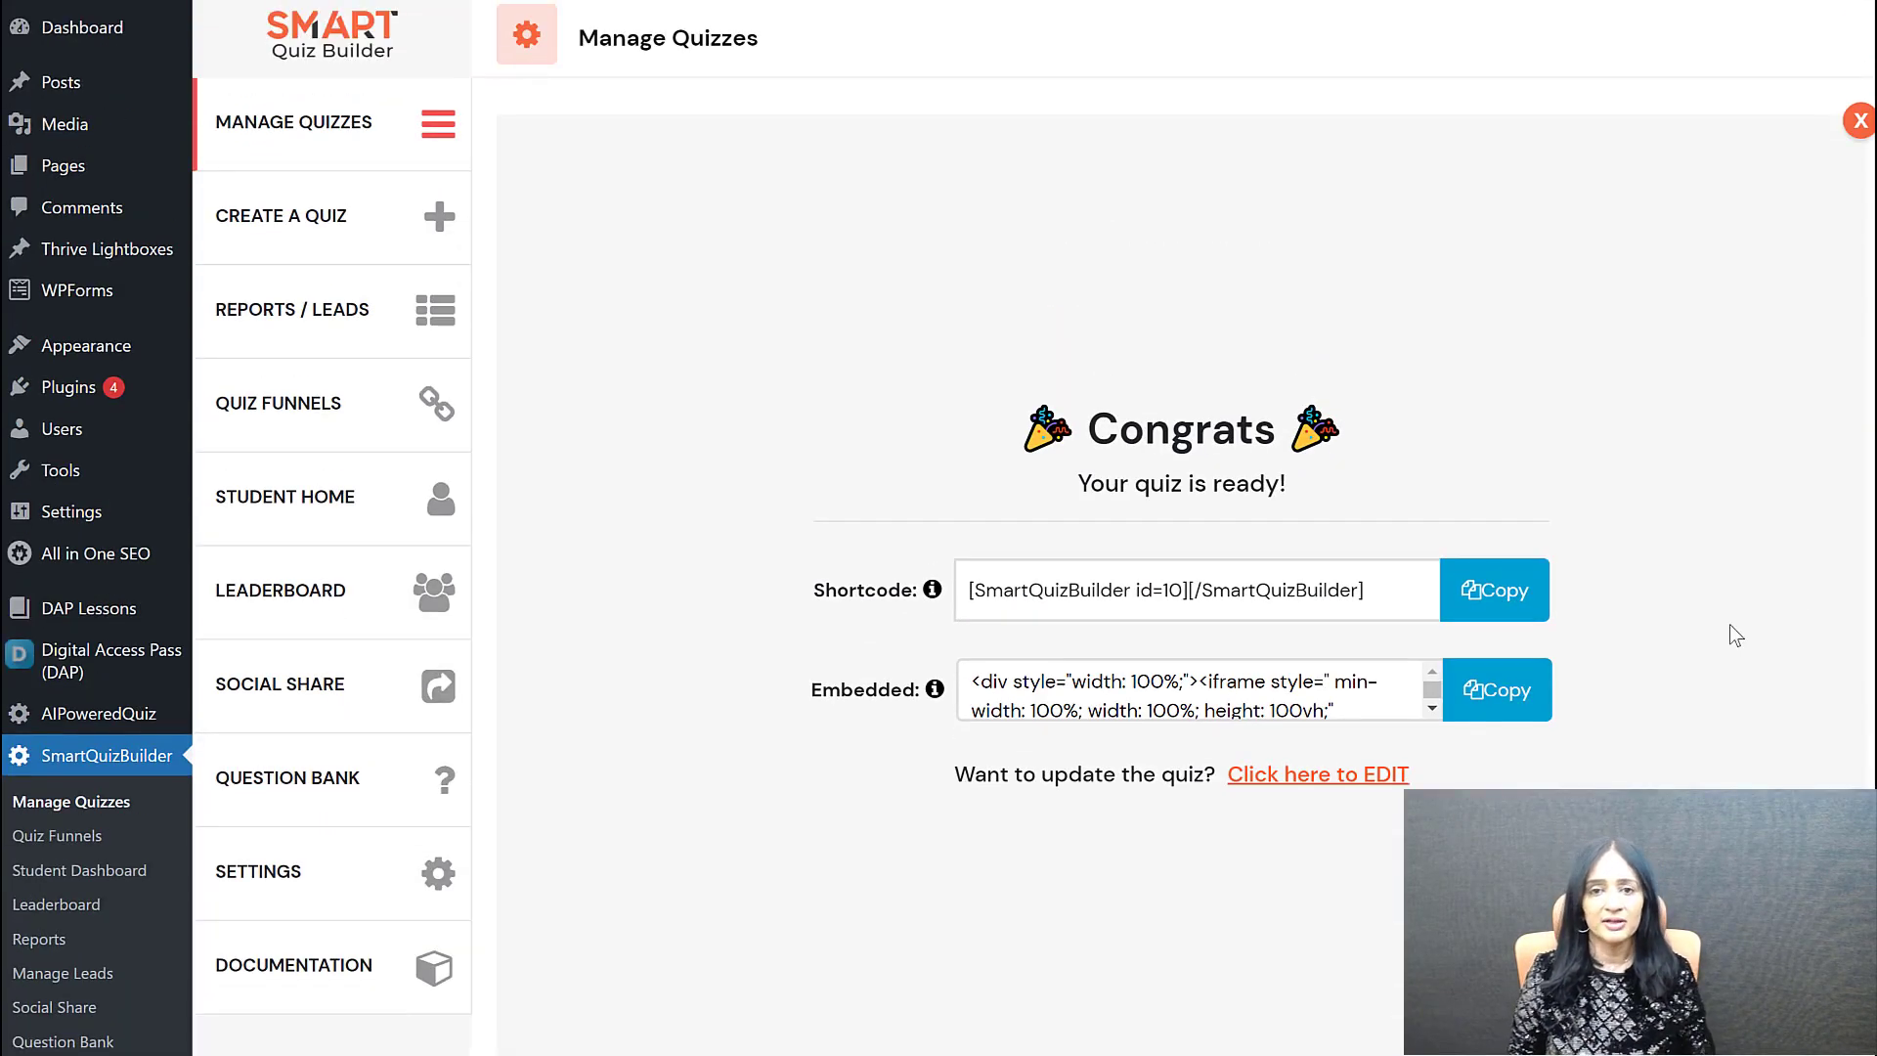
click(1476, 589)
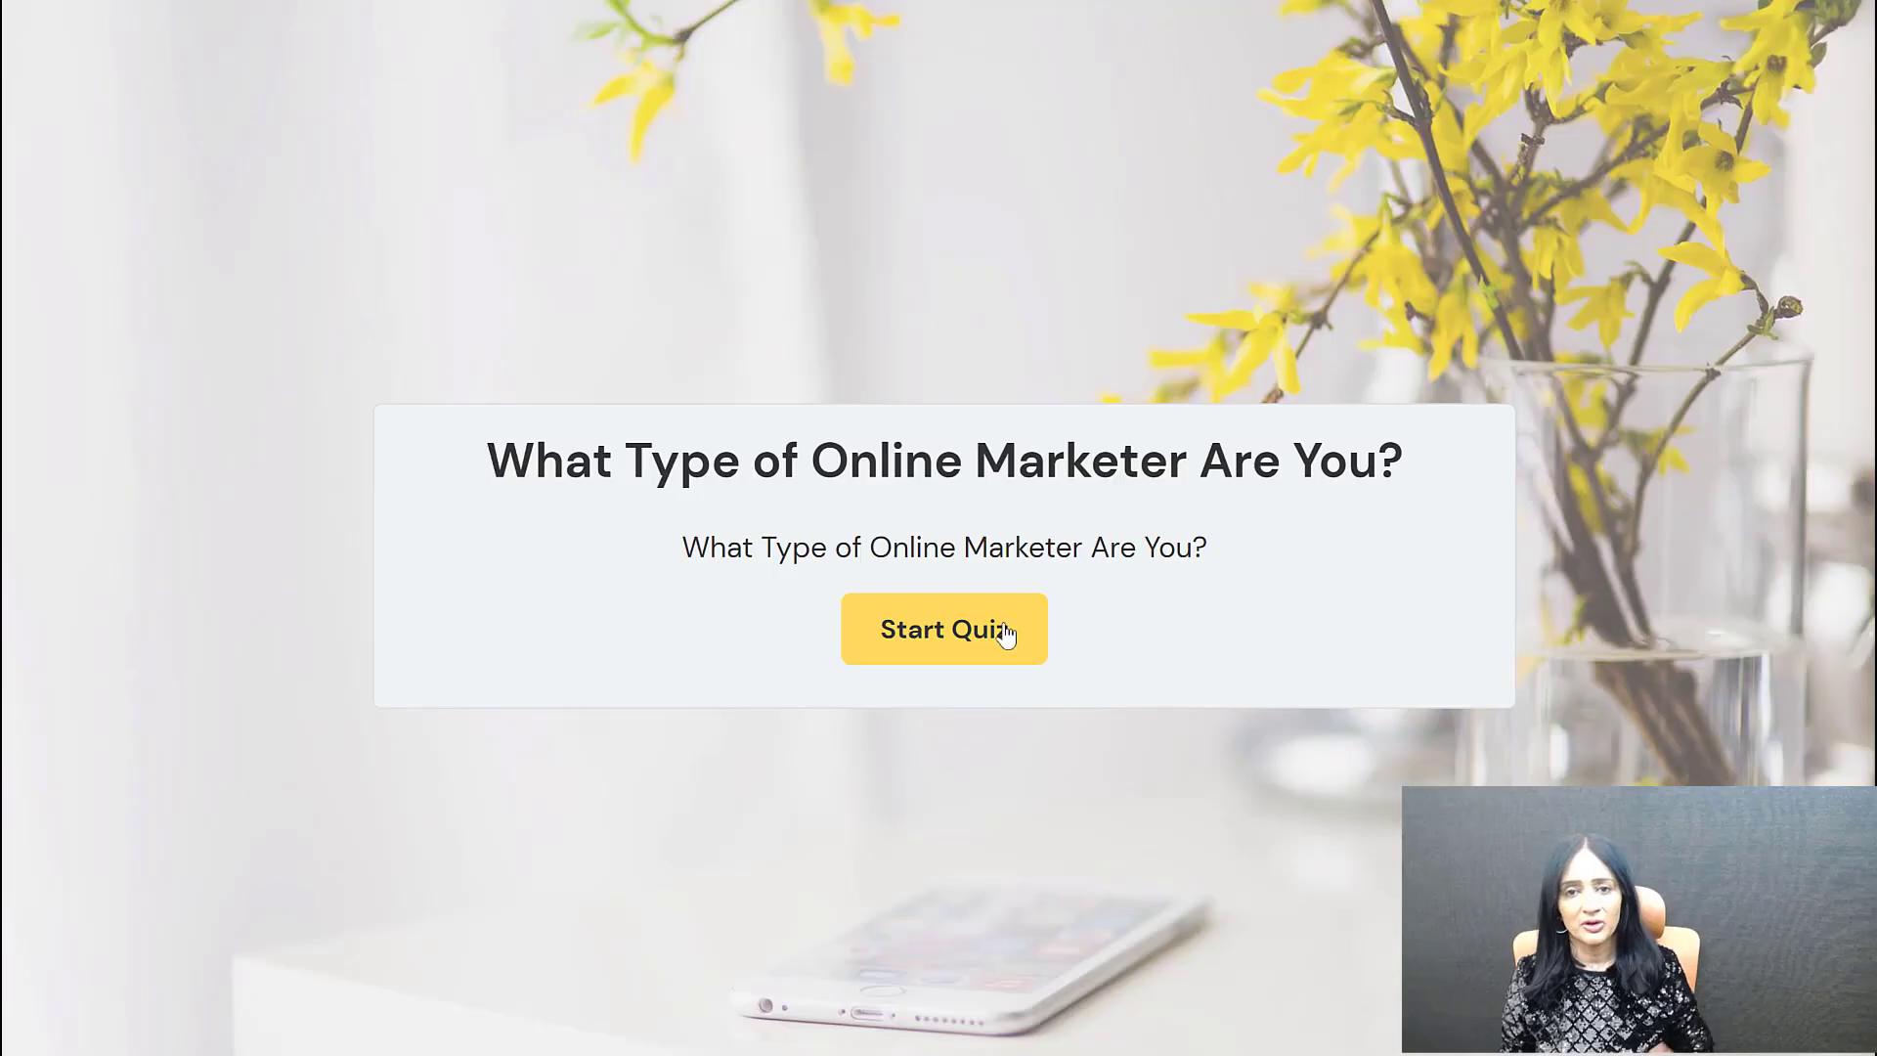
Step: Take the published quiz, answering Facebook for the platform, Canva for the marketing tool and Gen Z for the audience among its five questions
click(951, 650)
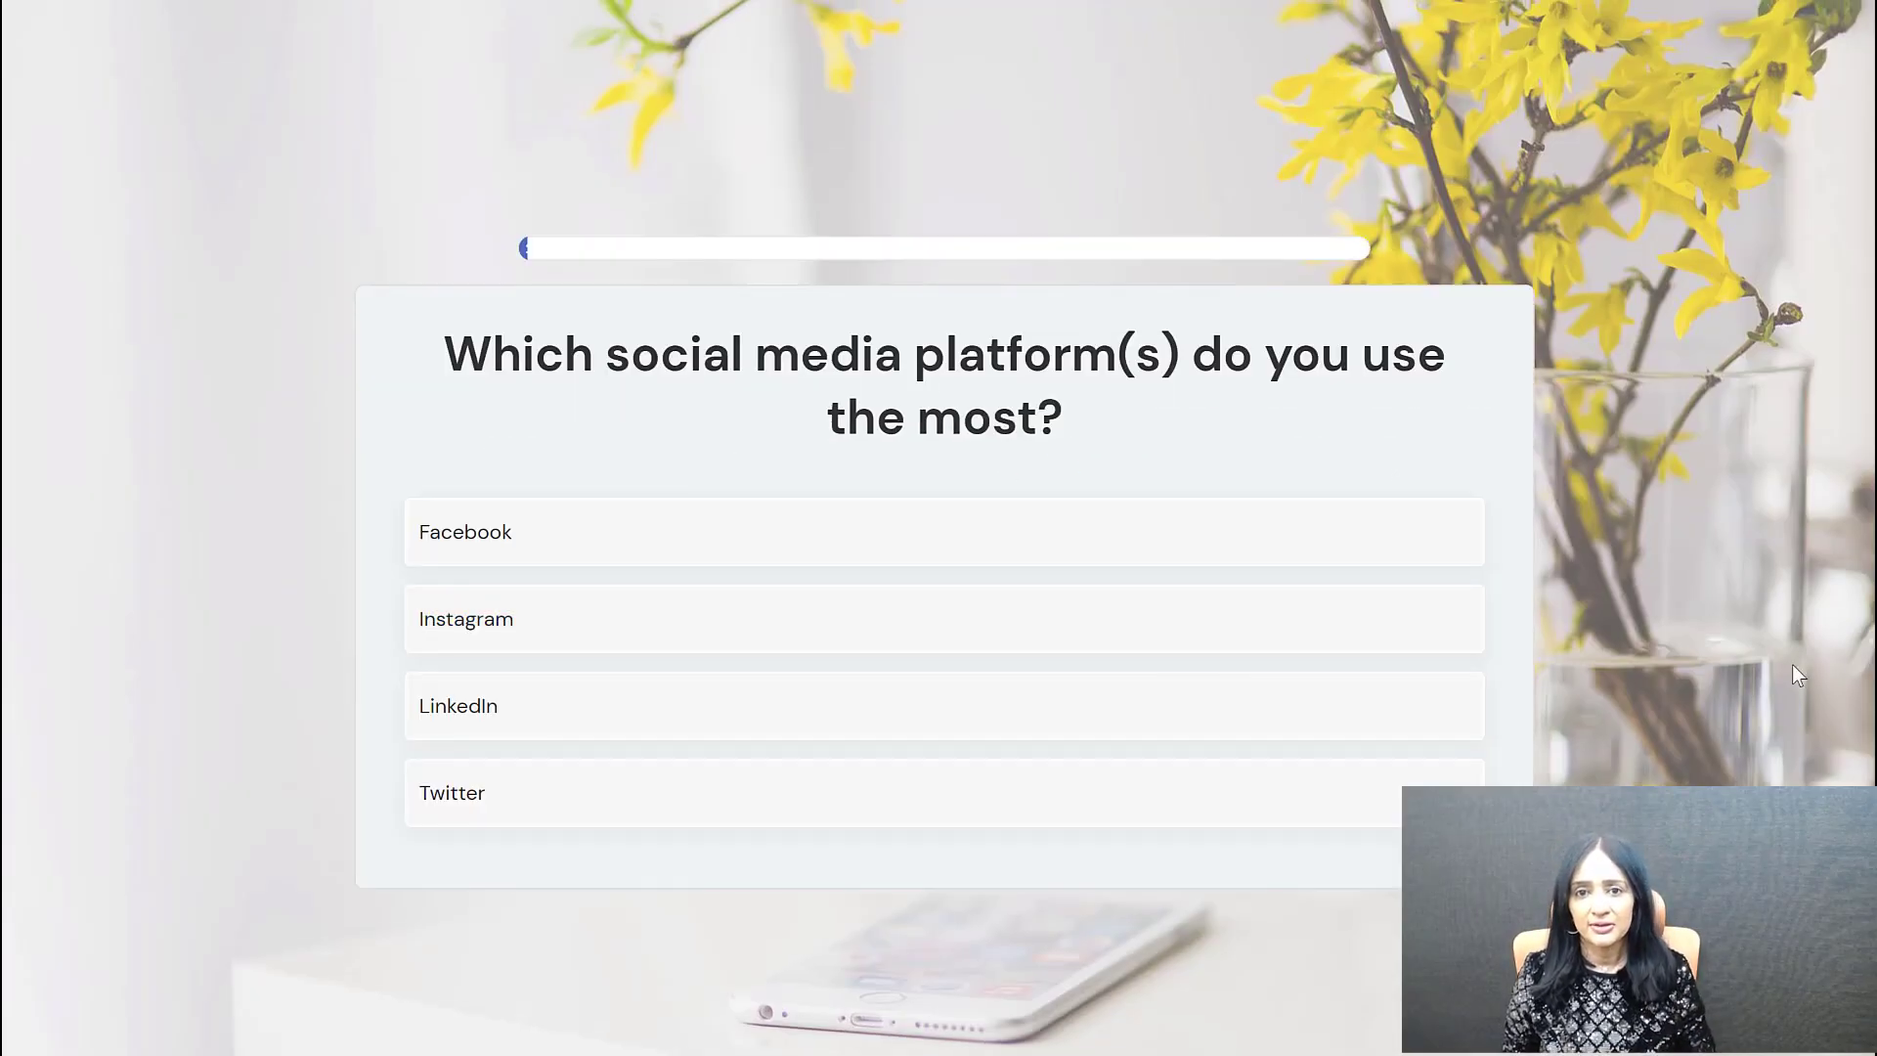
click(893, 545)
click(826, 603)
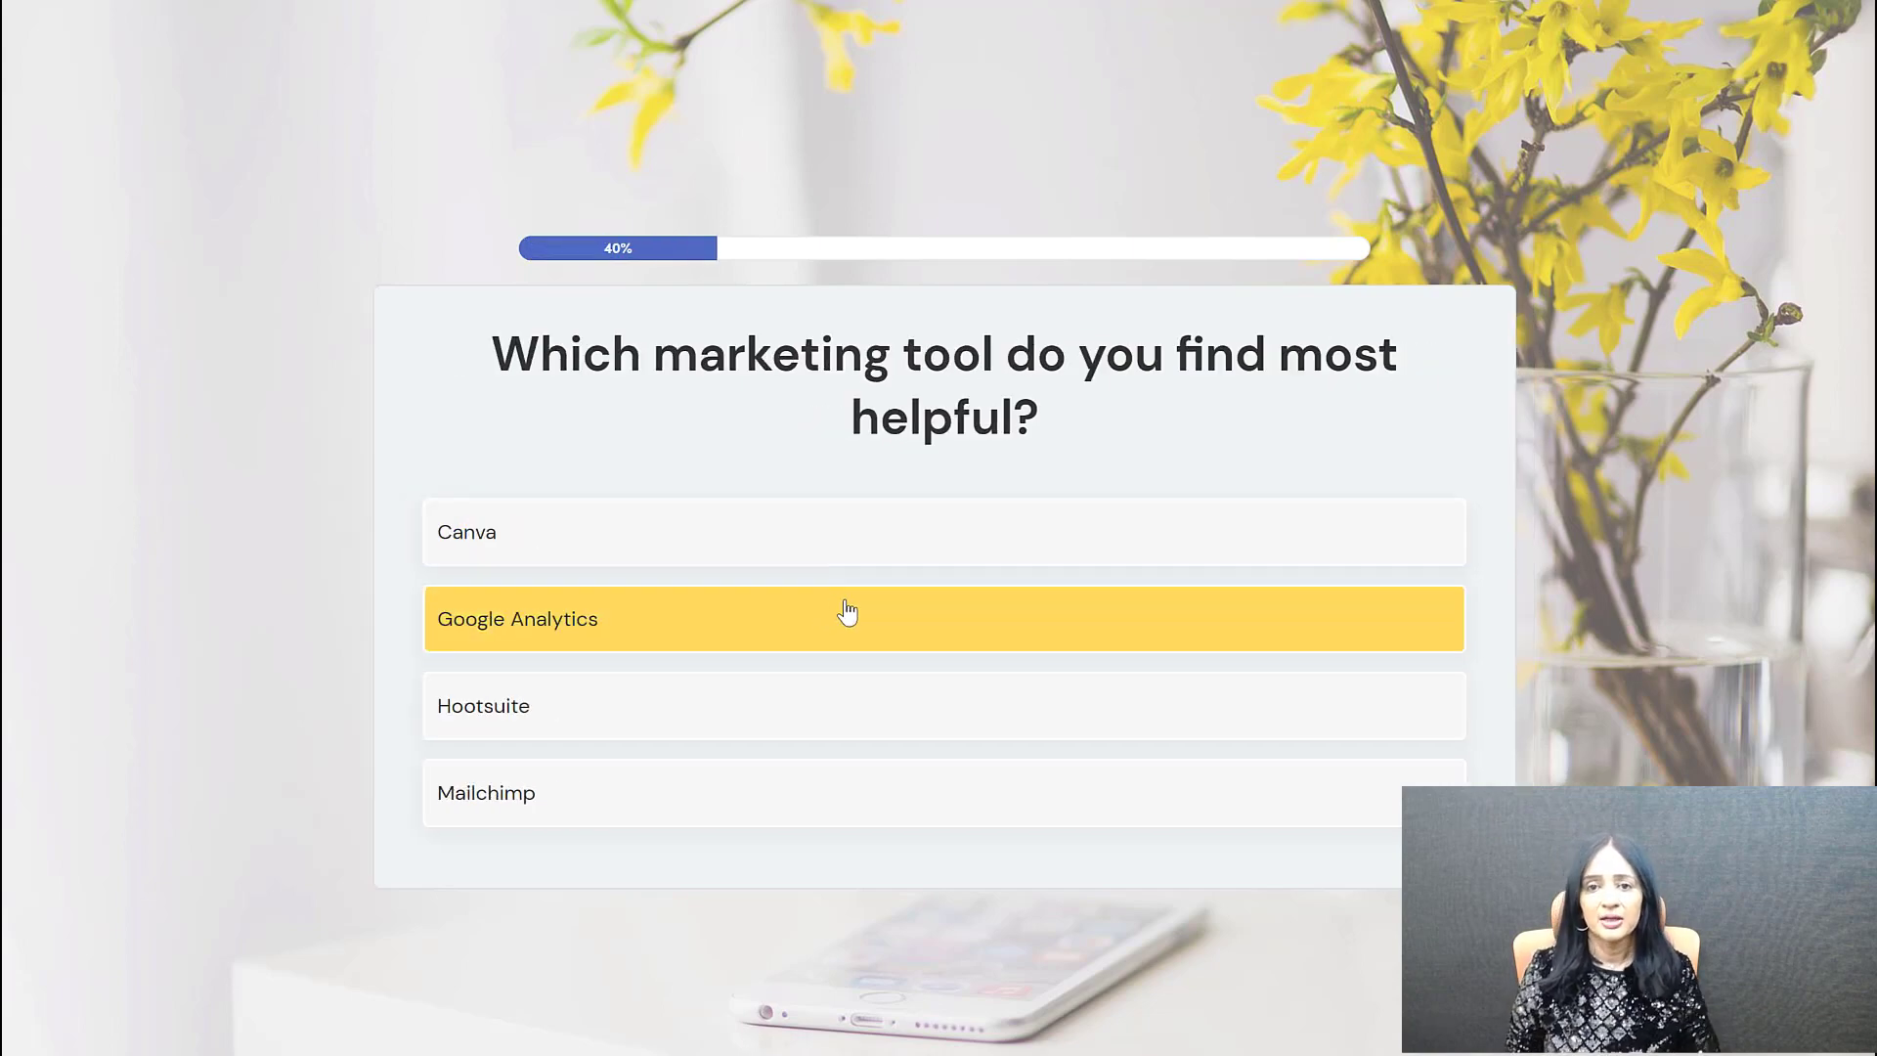
click(808, 548)
click(788, 713)
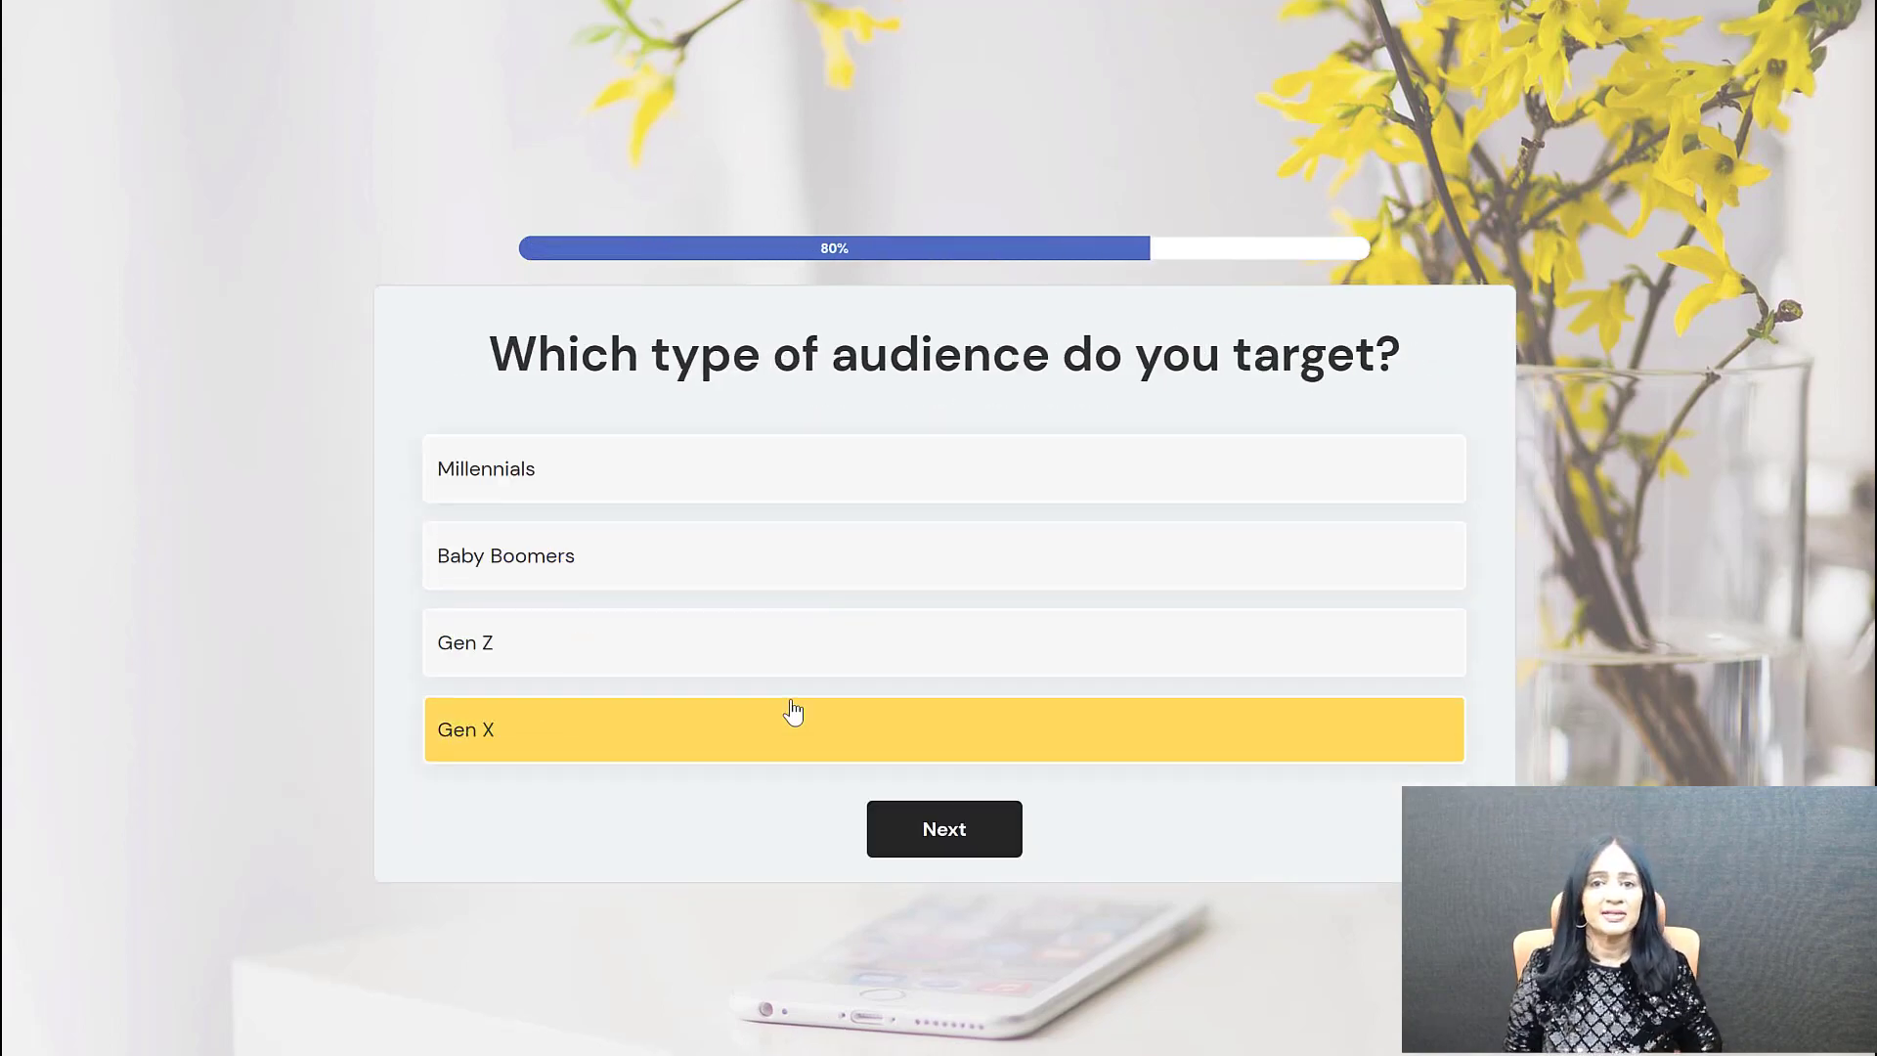
click(769, 652)
click(953, 812)
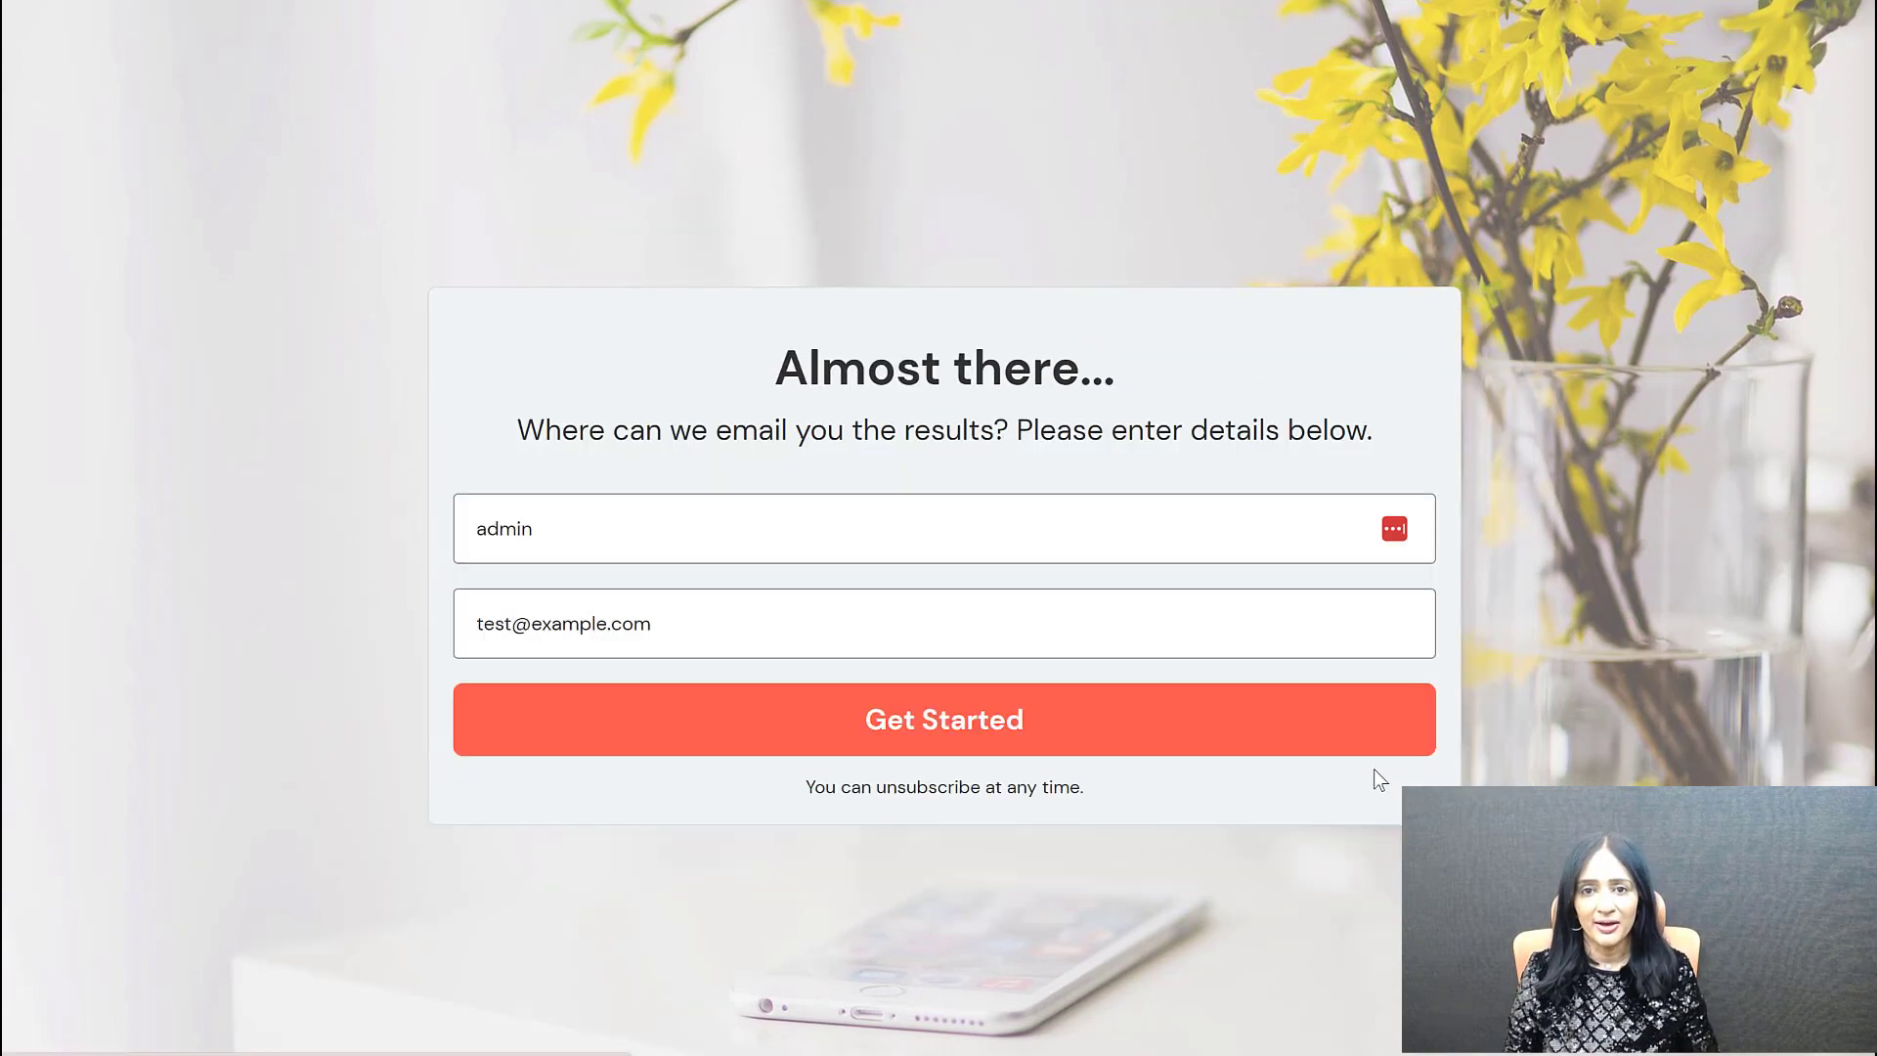
Step: Submit the opt-in form with its prefilled contact details to receive the quiz results
click(1267, 719)
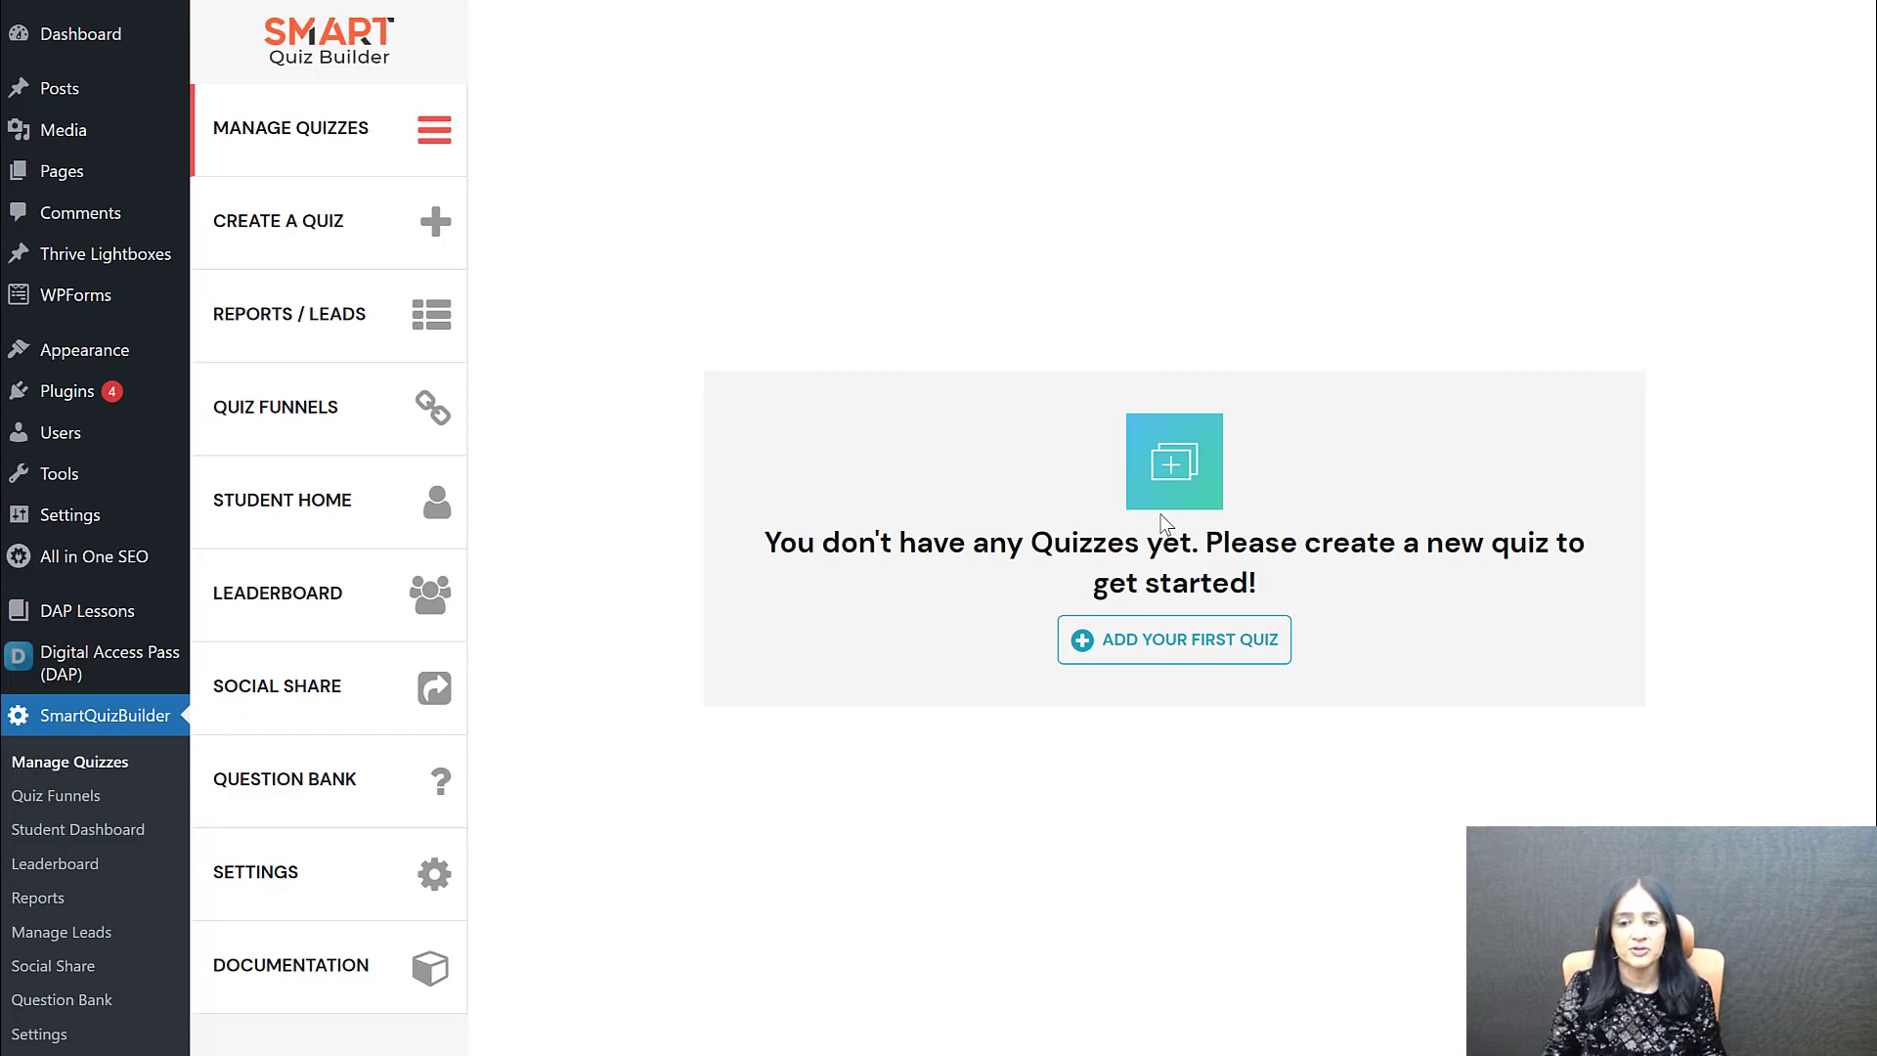
Step: Download the AI Powered Quiz add-on from the AI-powered quiz option and activate the plugin uploaded as ai-powered-quiz.zip
click(1155, 655)
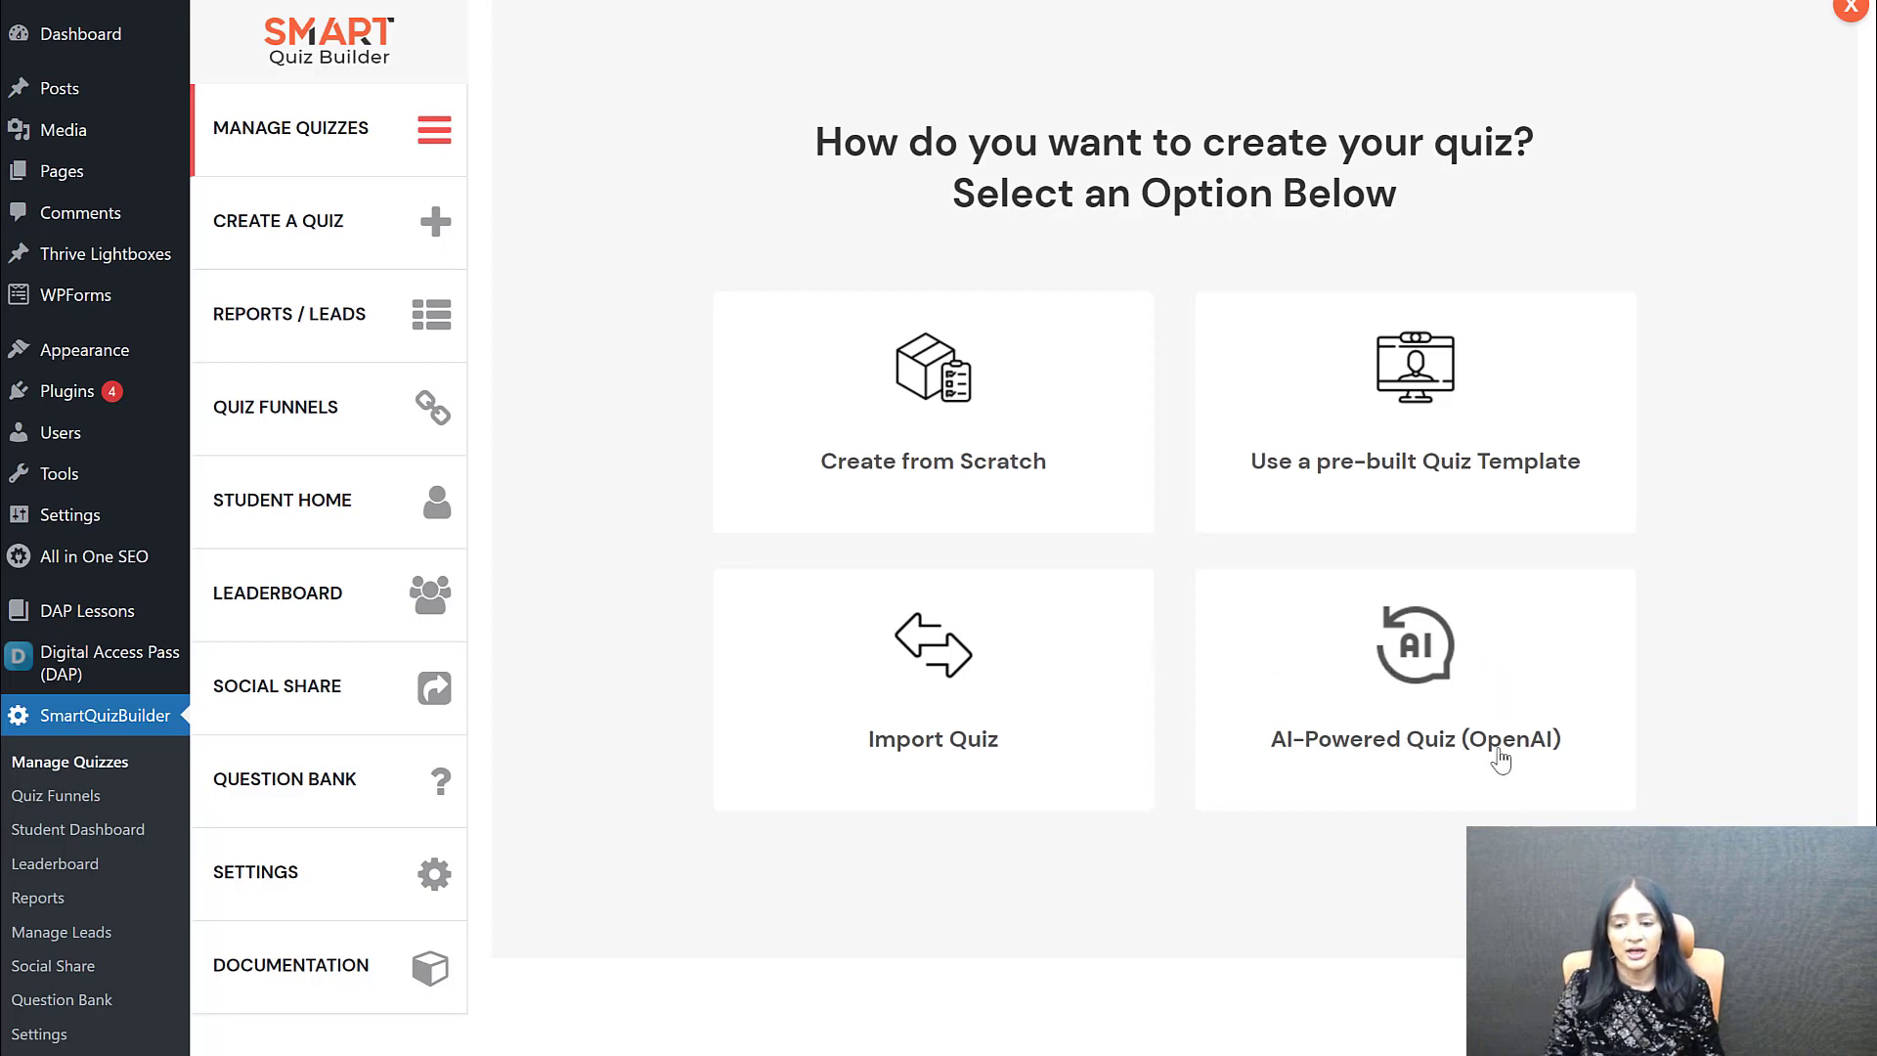
click(1443, 677)
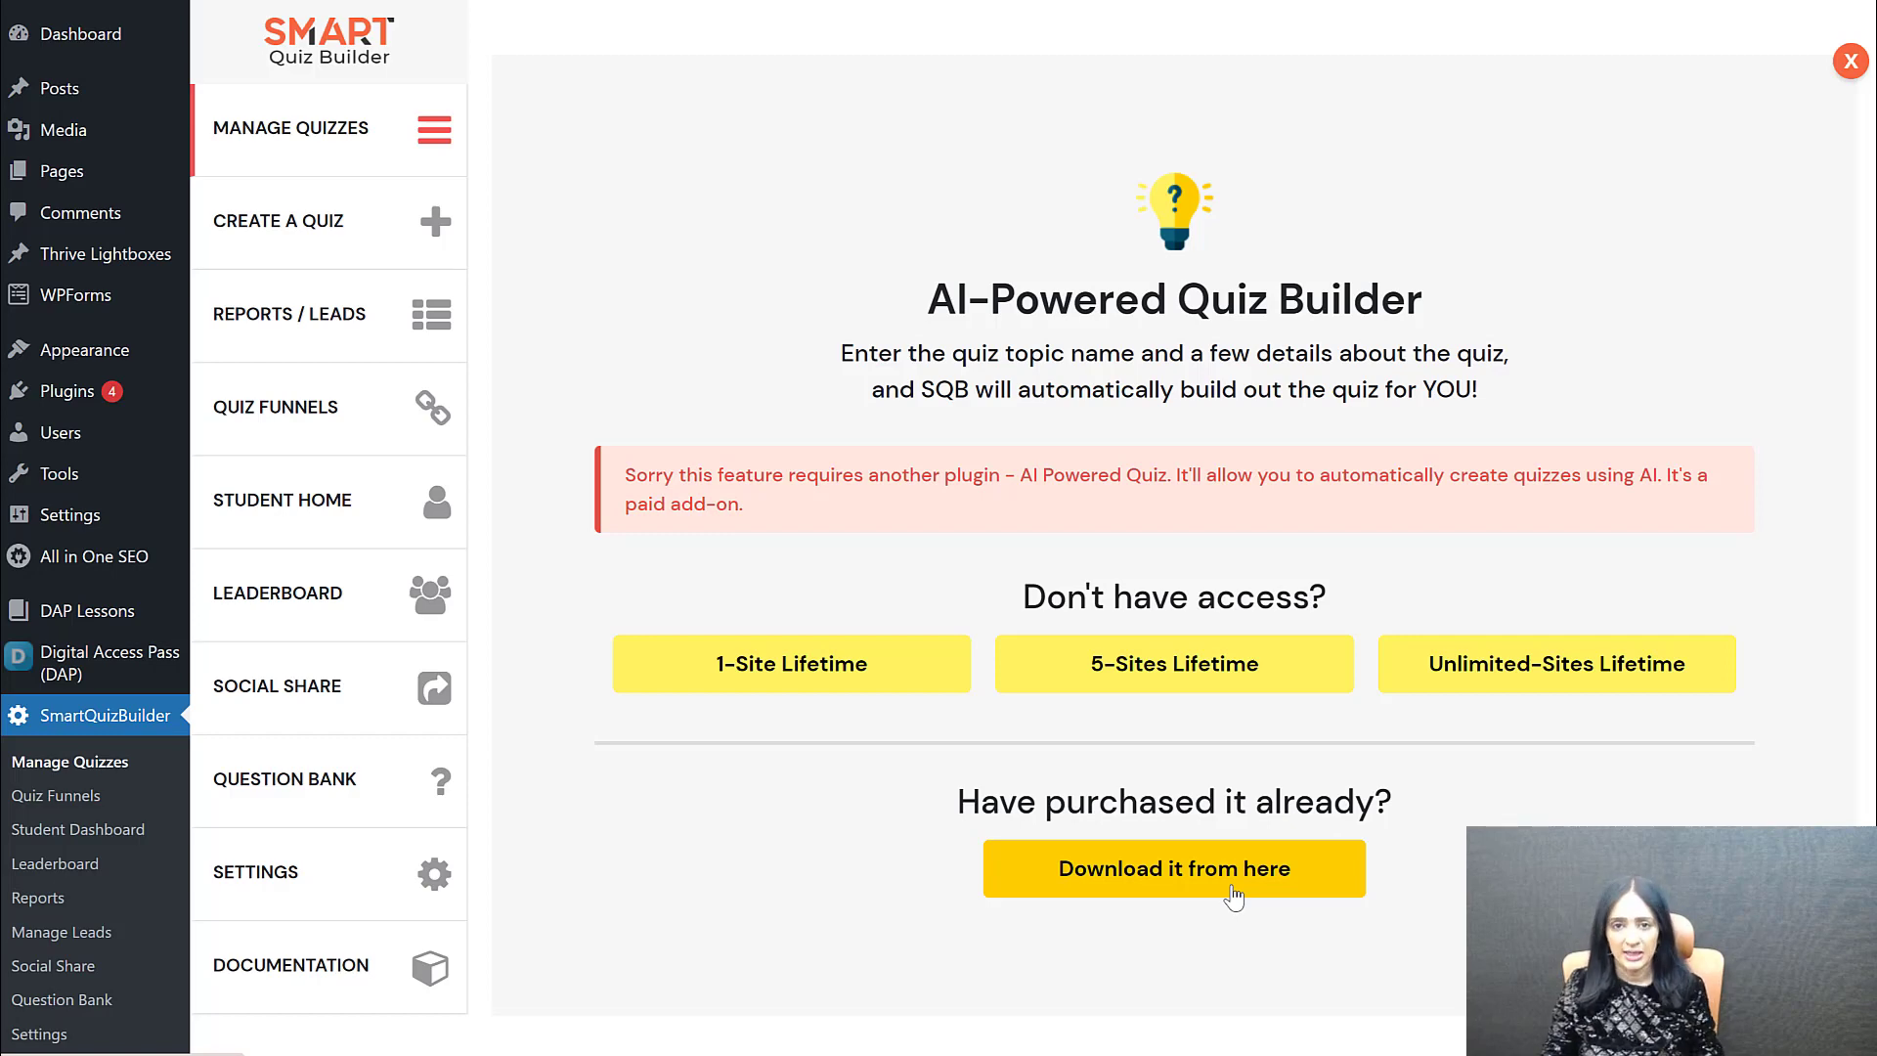
click(1168, 880)
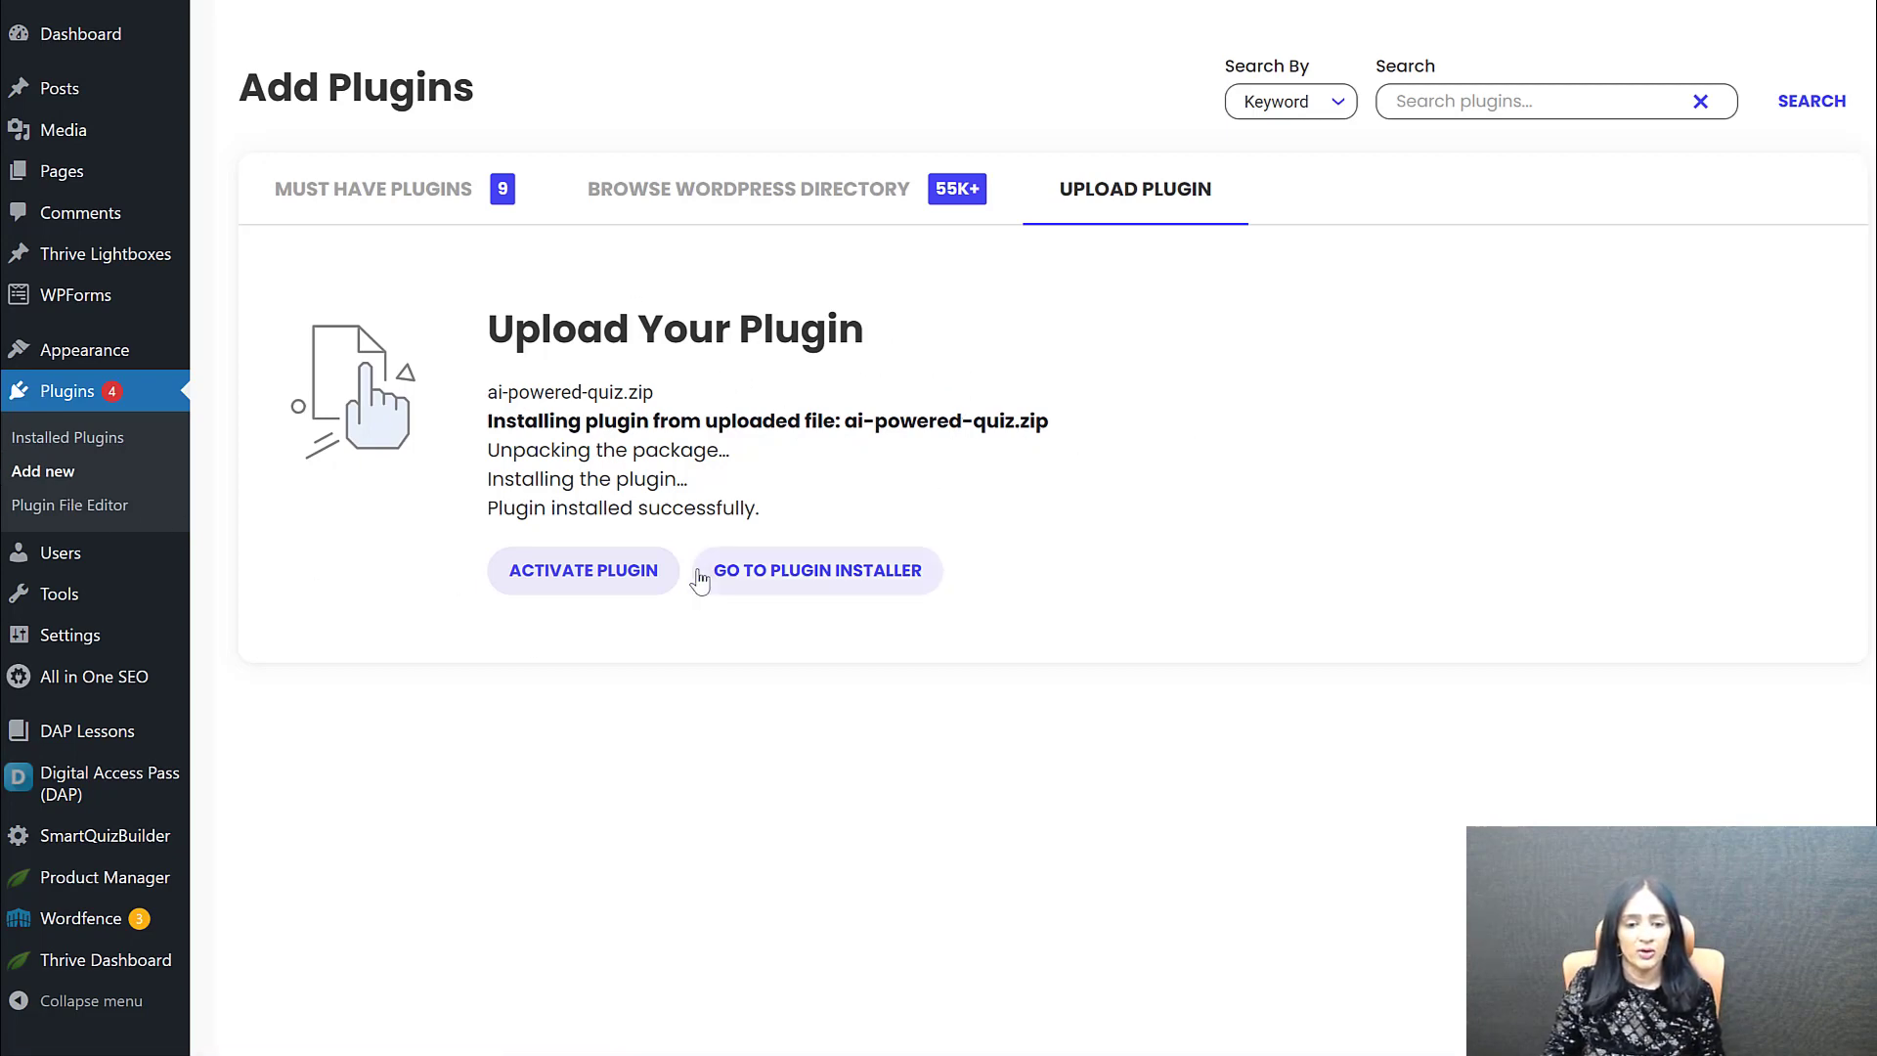
click(635, 570)
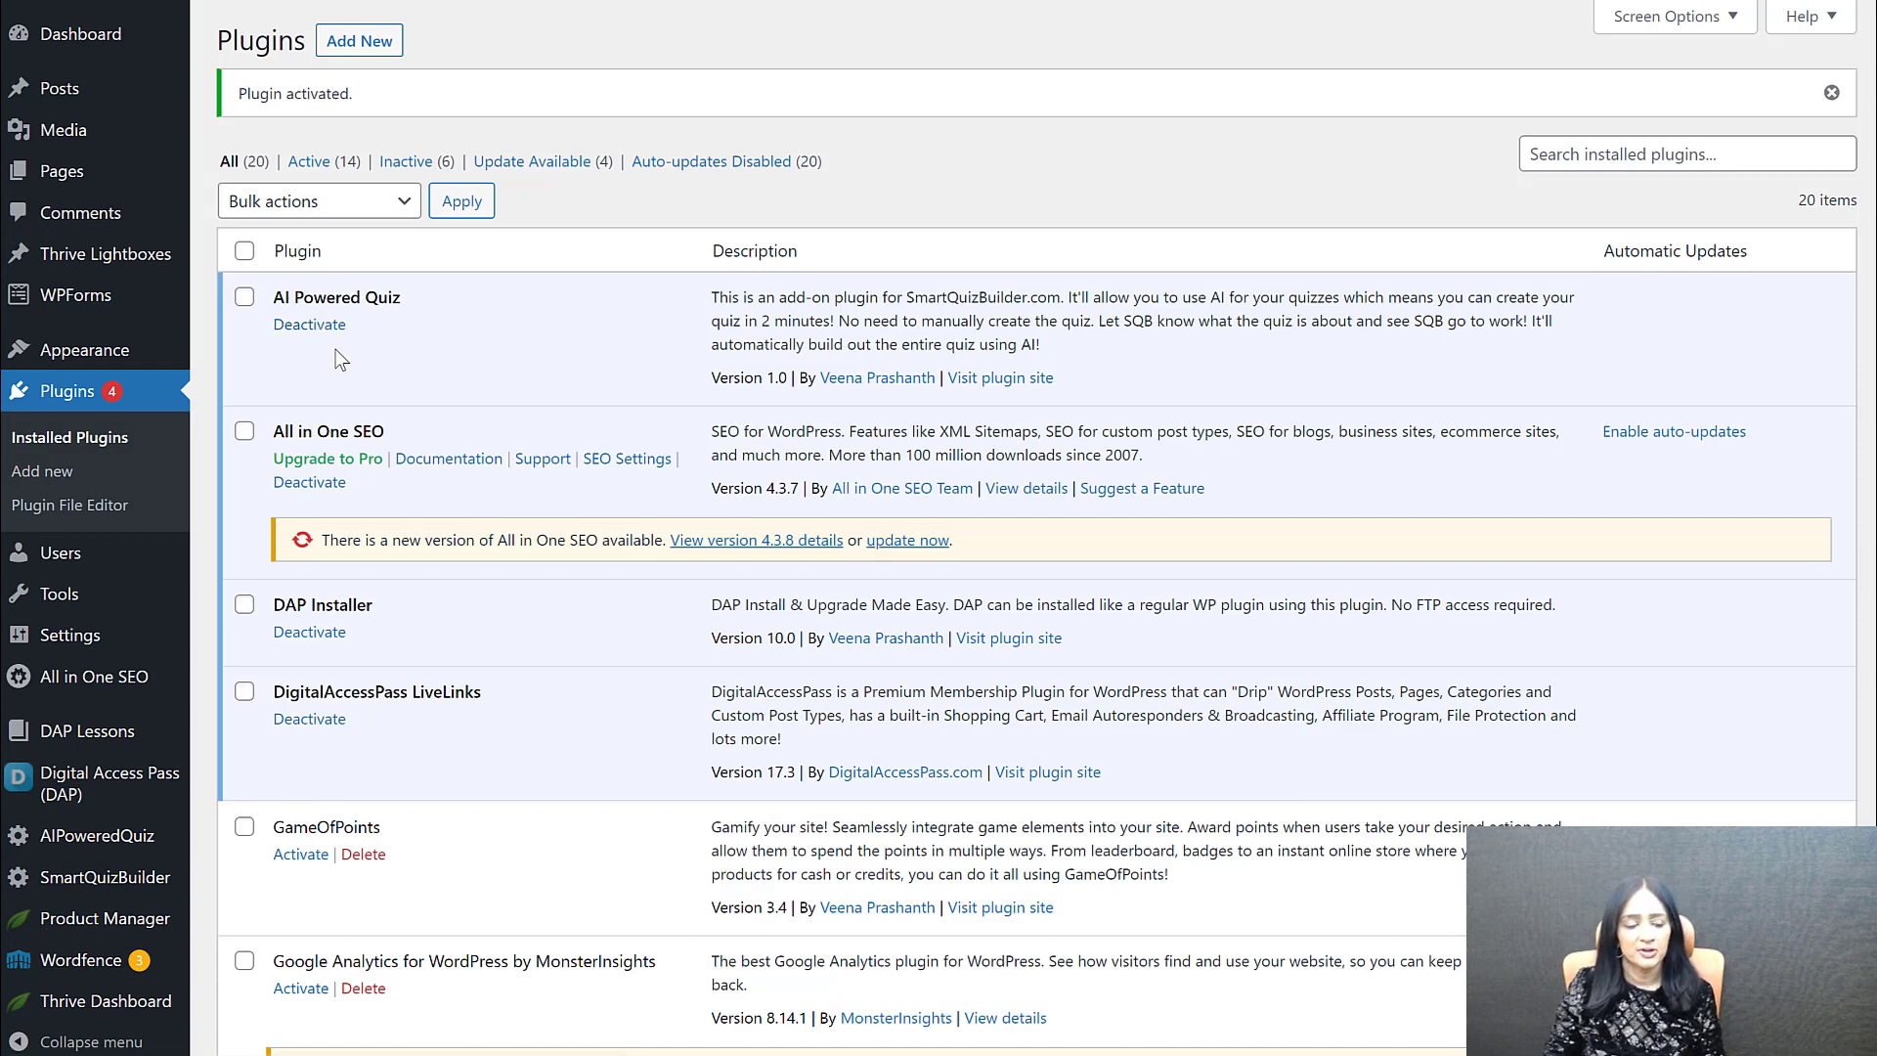
Step: Enter the licence key for the AI Powered Quiz plugin and save it
click(93, 839)
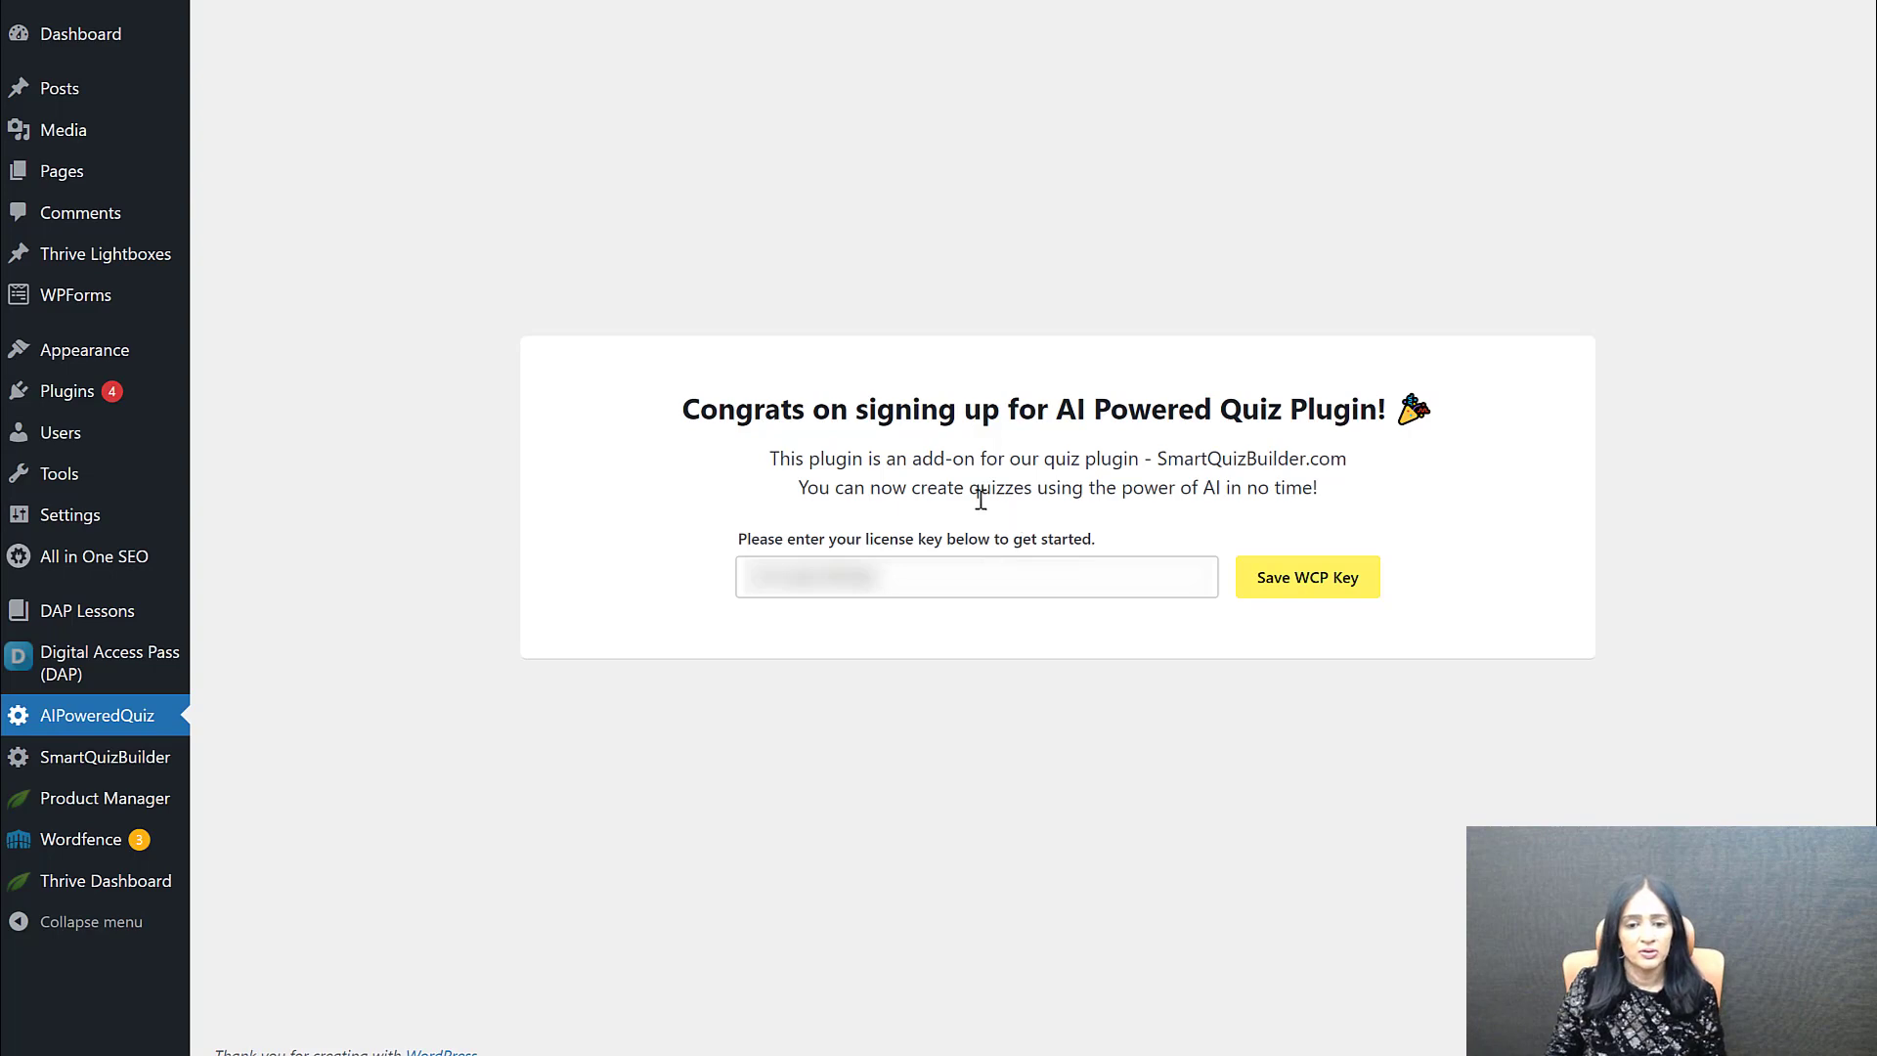
click(1085, 587)
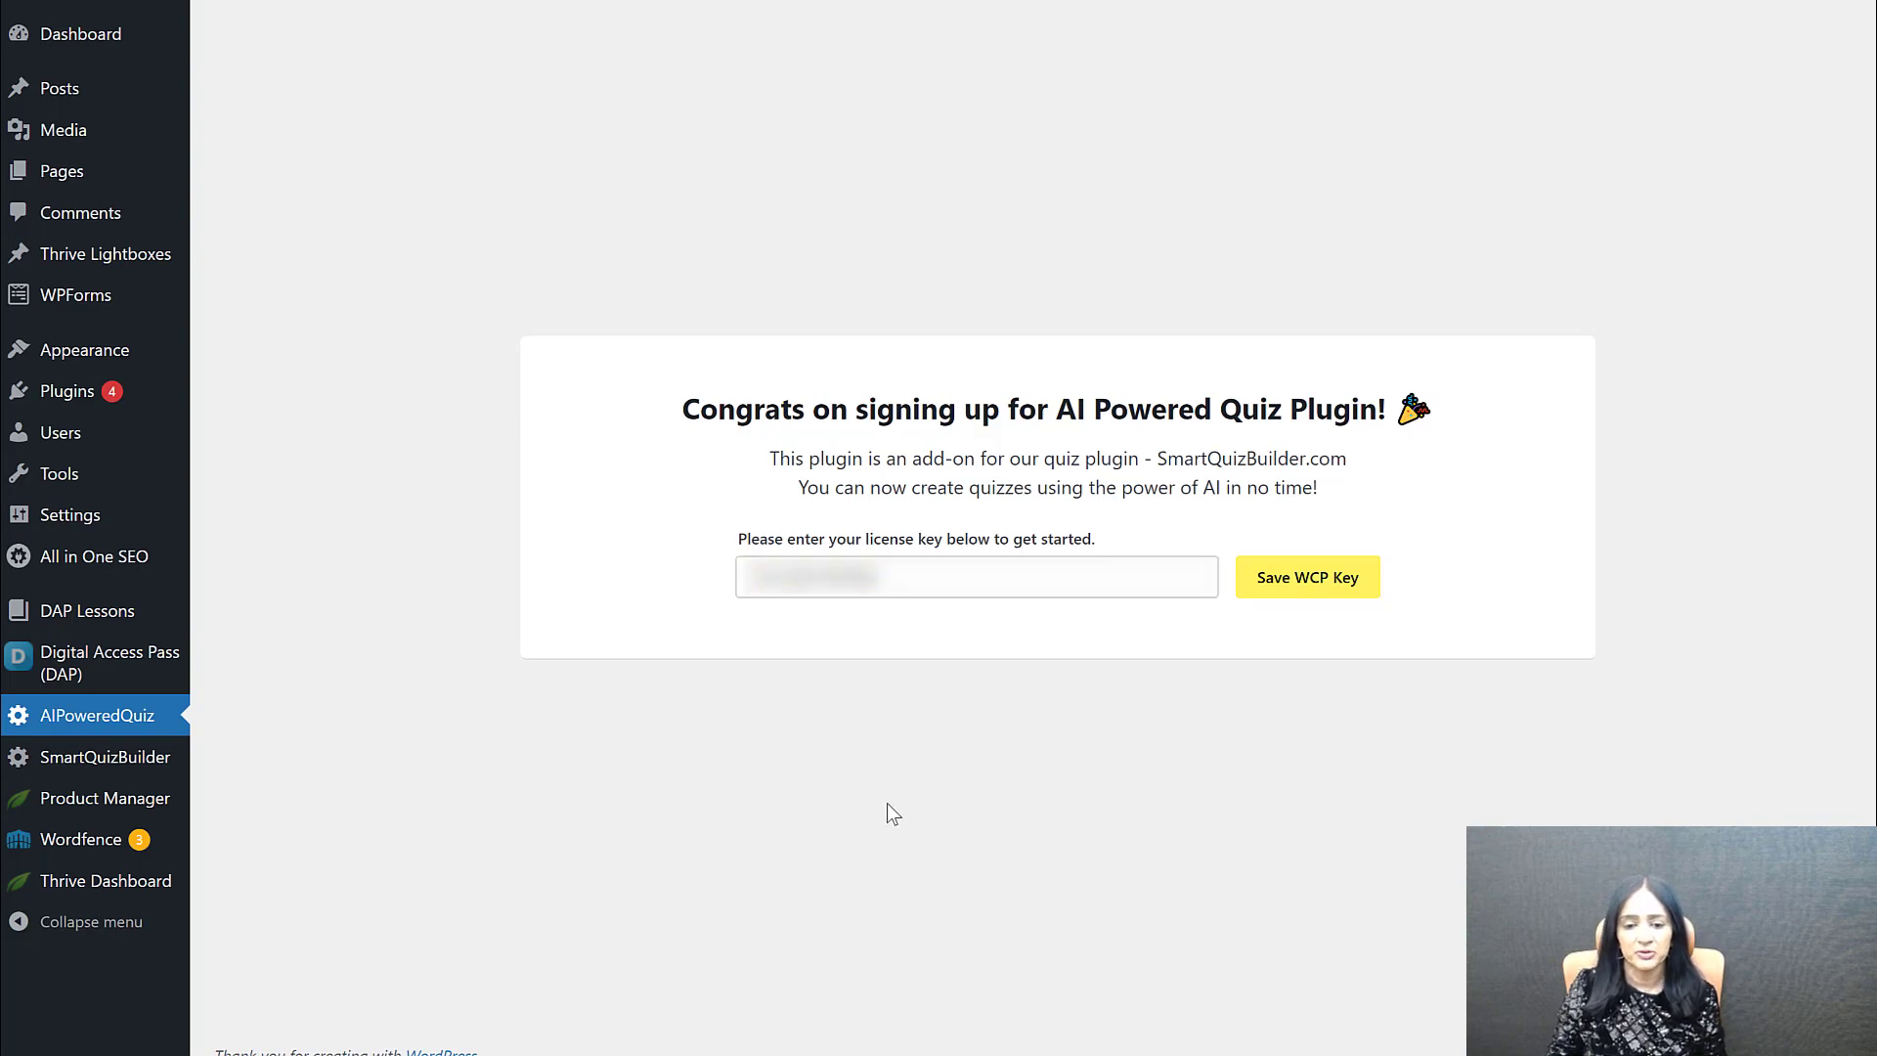
drag(1059, 570, 689, 606)
click(689, 606)
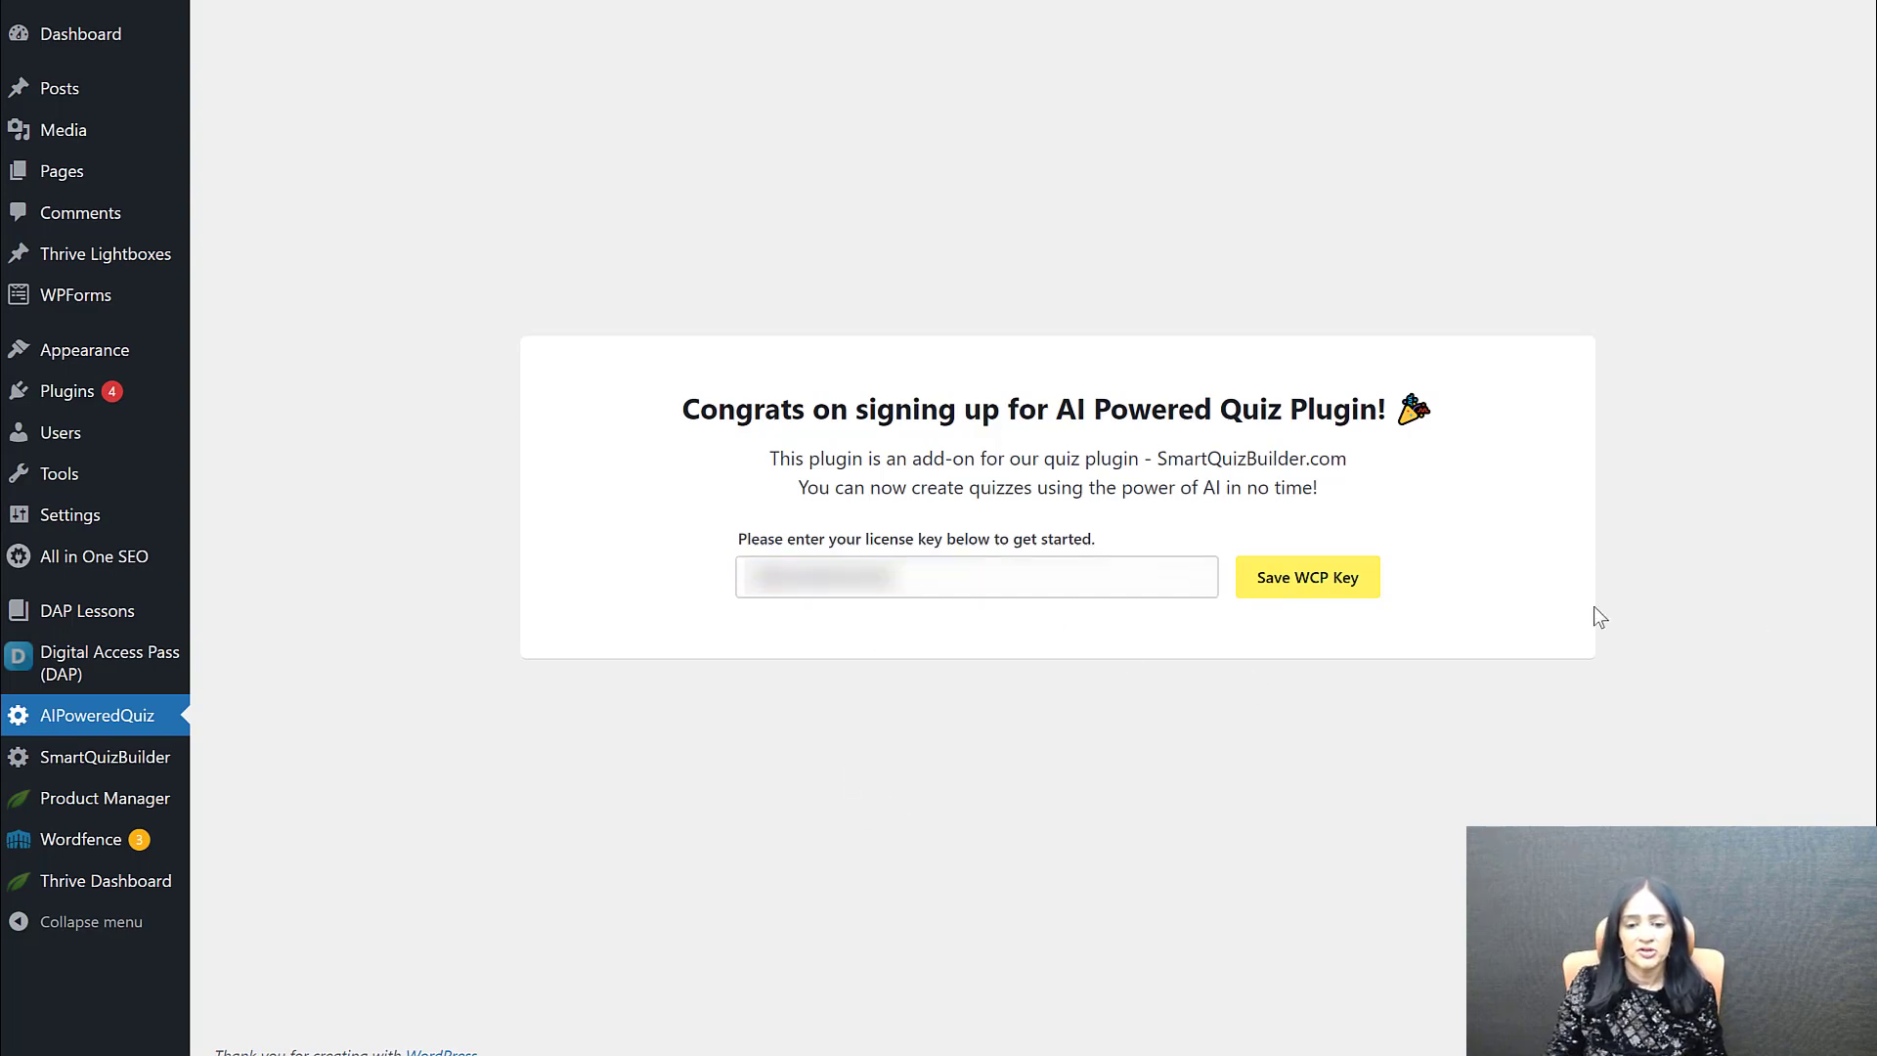
click(1290, 592)
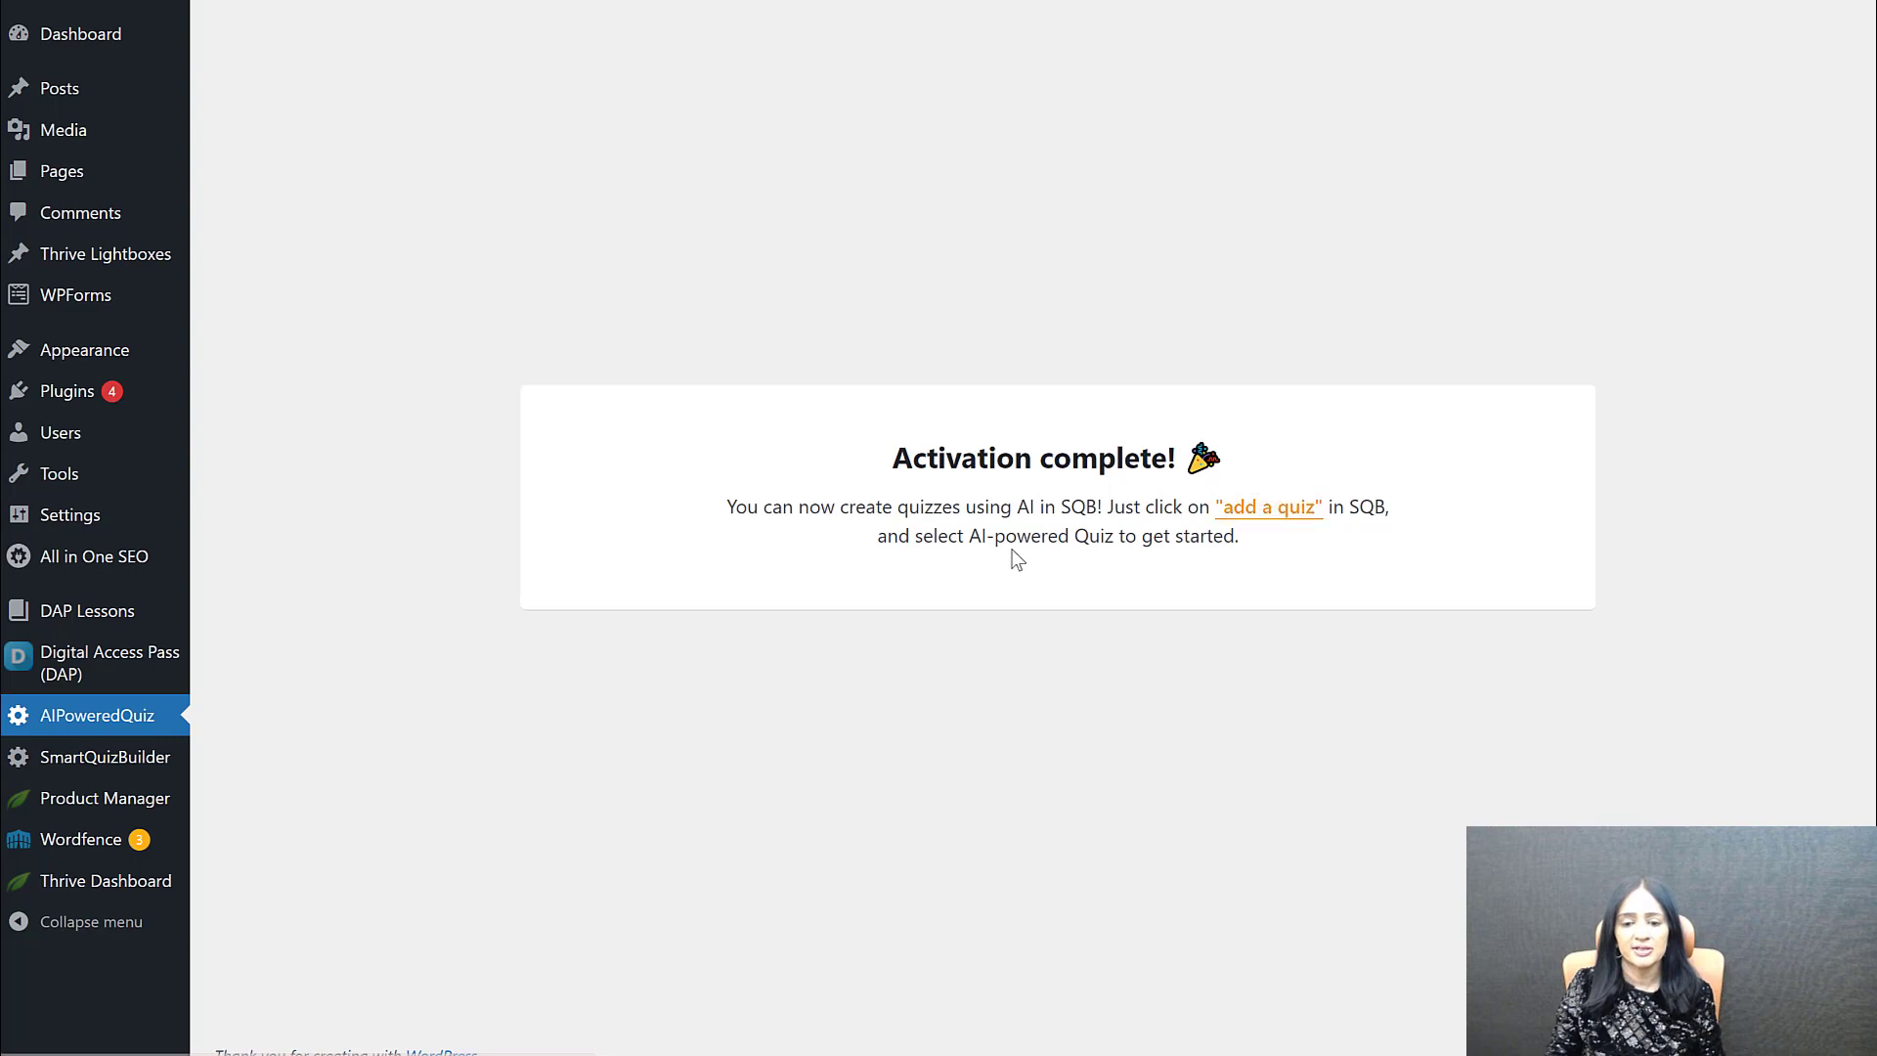
Step: Start adding the first quiz in SmartQuizBuilder as an AI-Powered Quiz (OpenAI)
click(1234, 510)
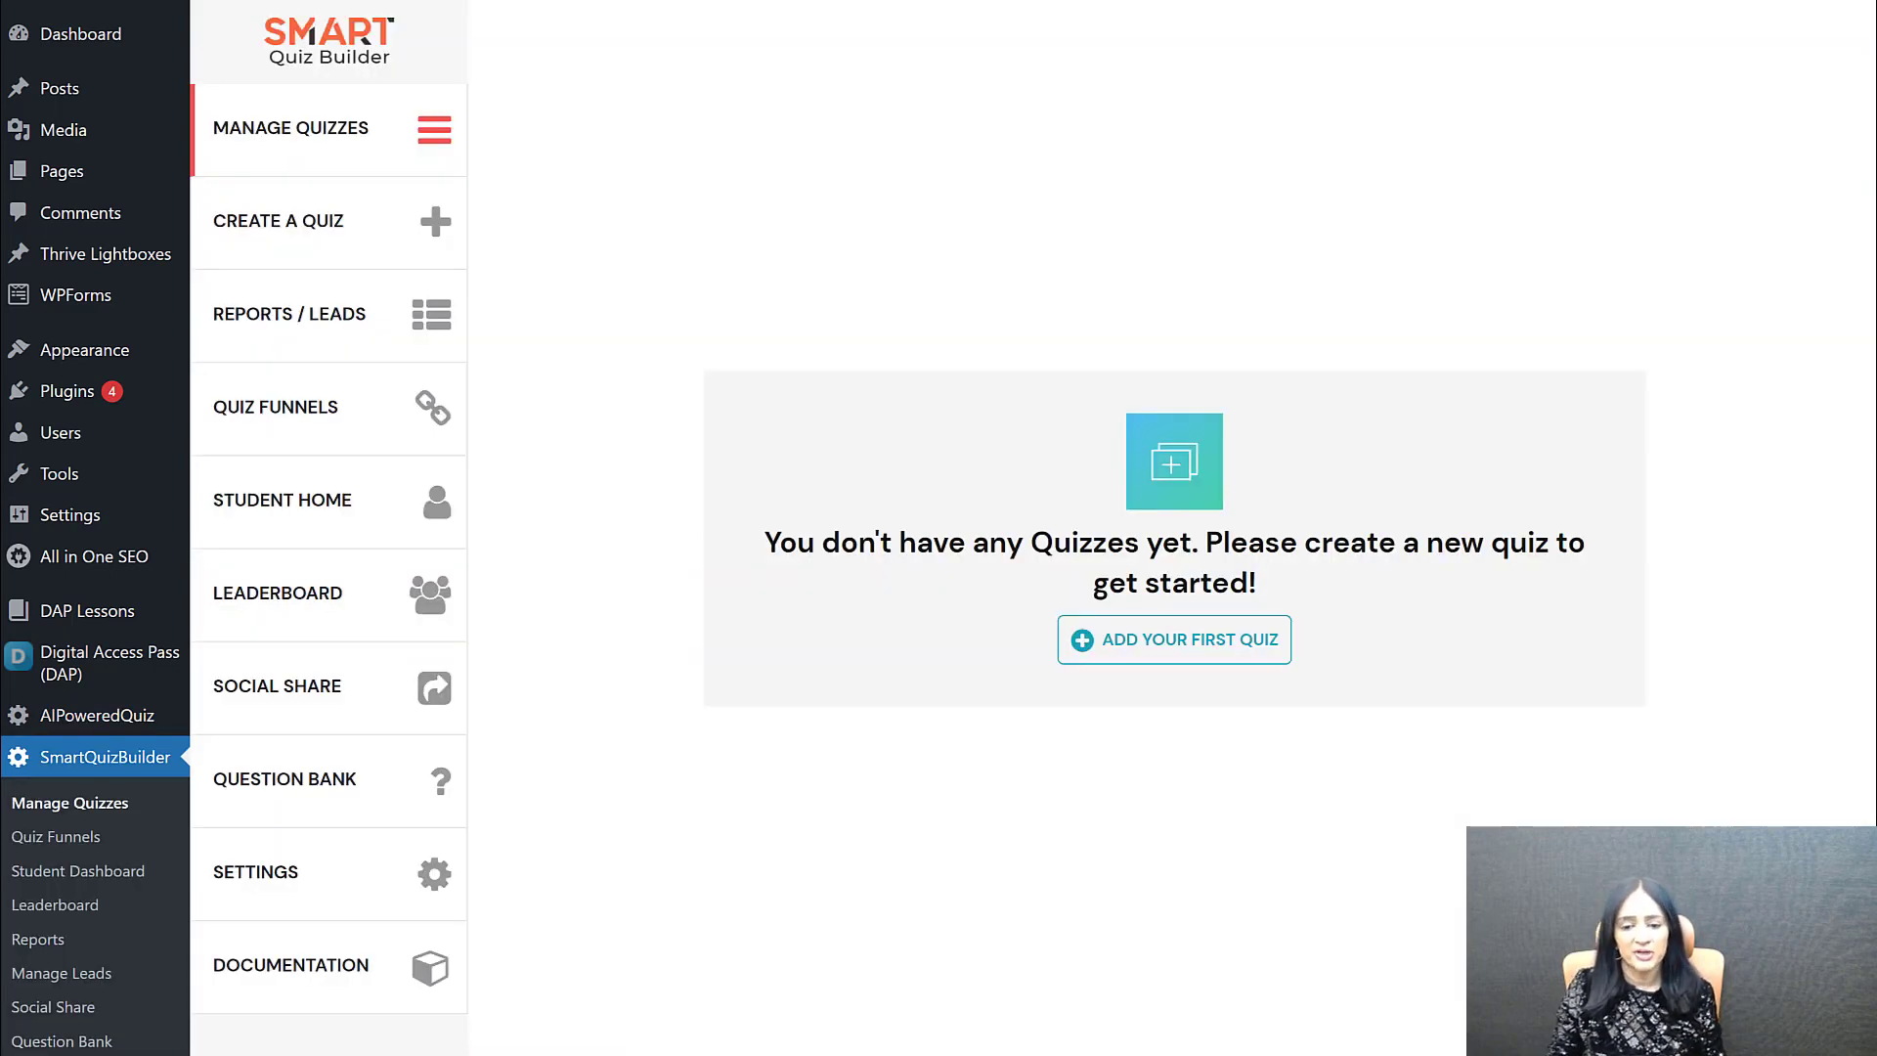
click(1110, 651)
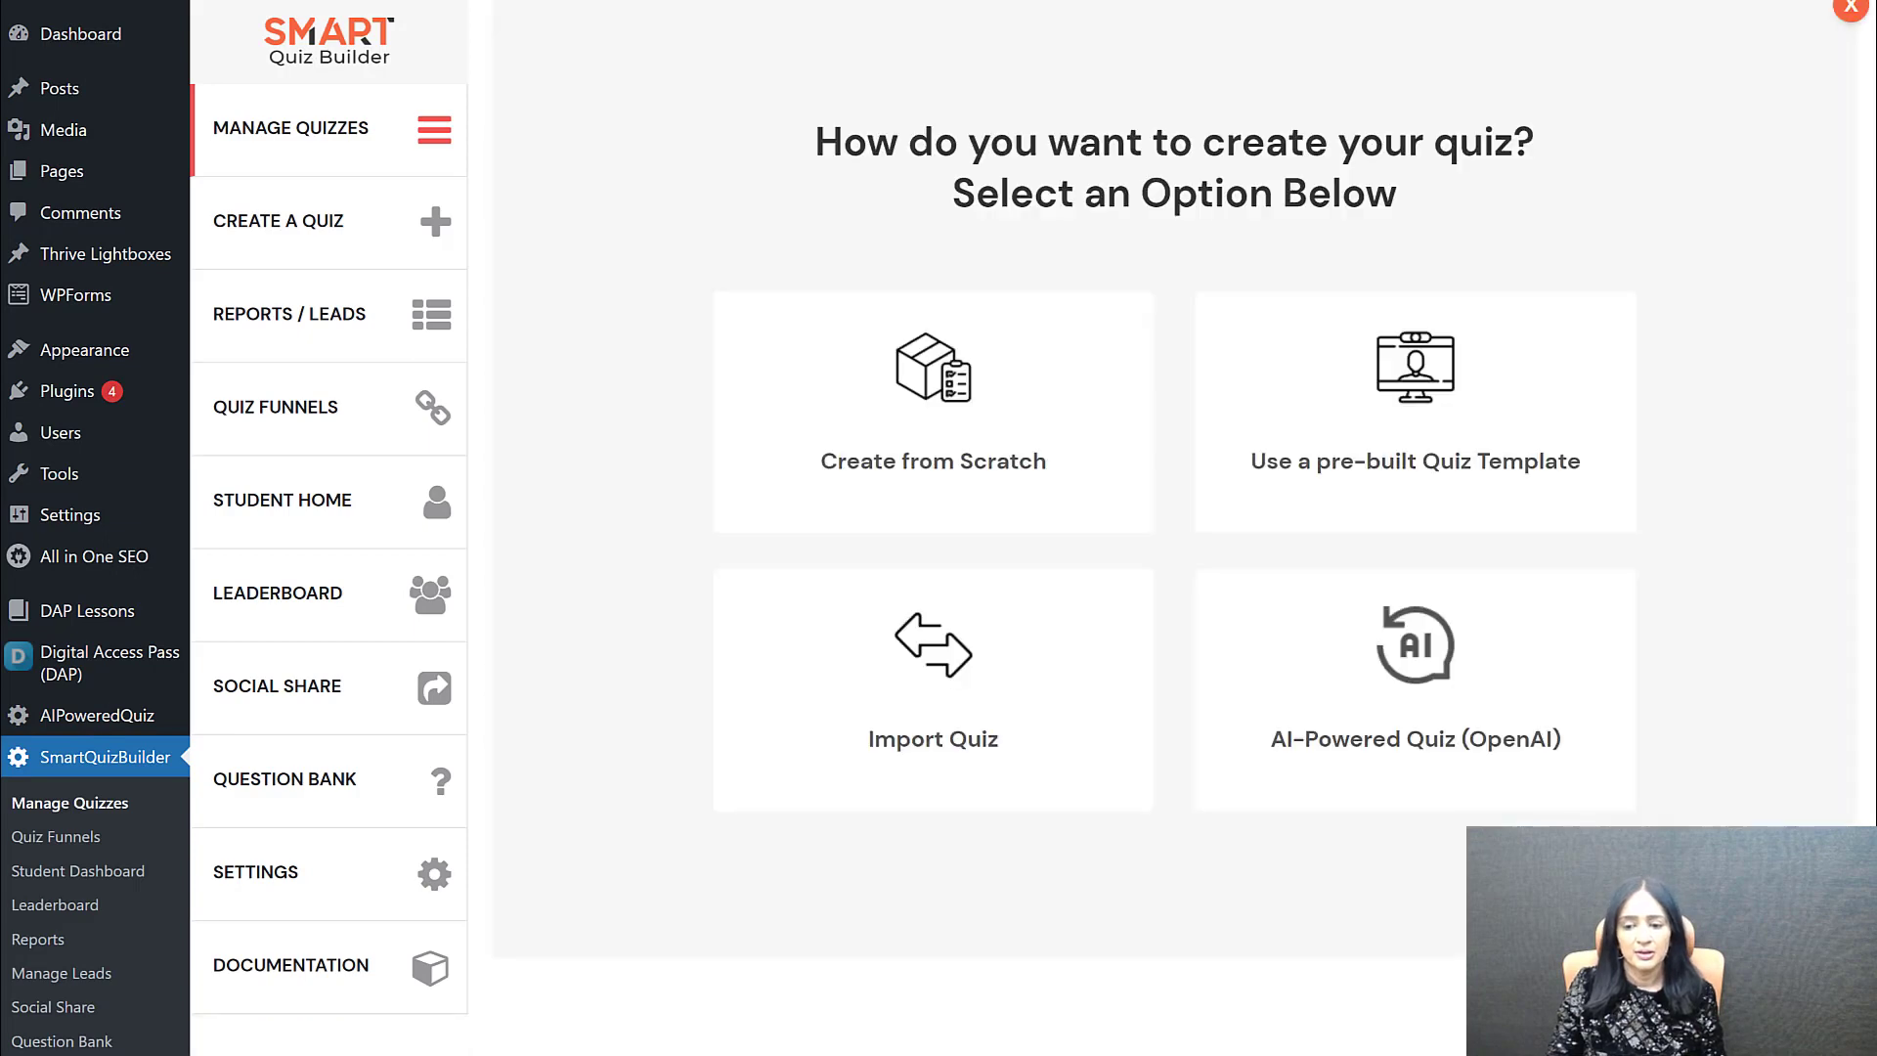
click(1456, 714)
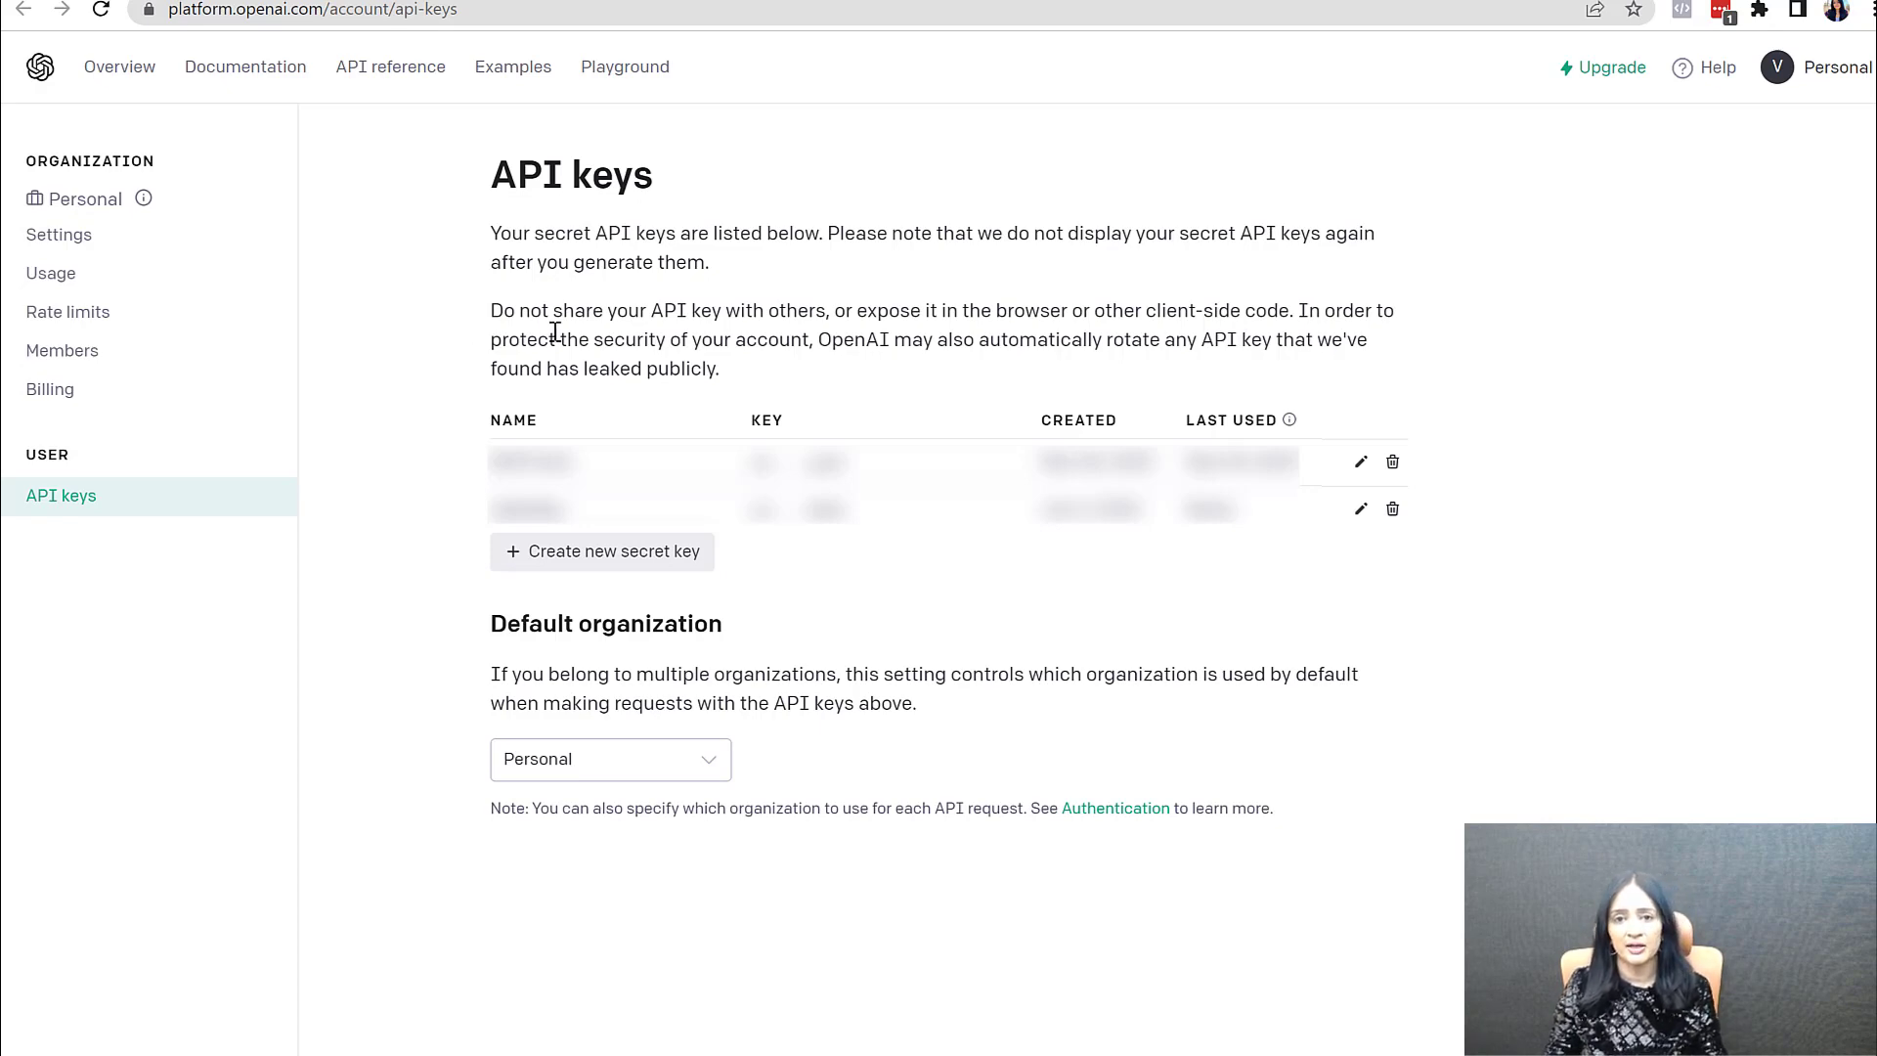
Step: Create a new OpenAI secret key named sqbkey and copy it
click(544, 551)
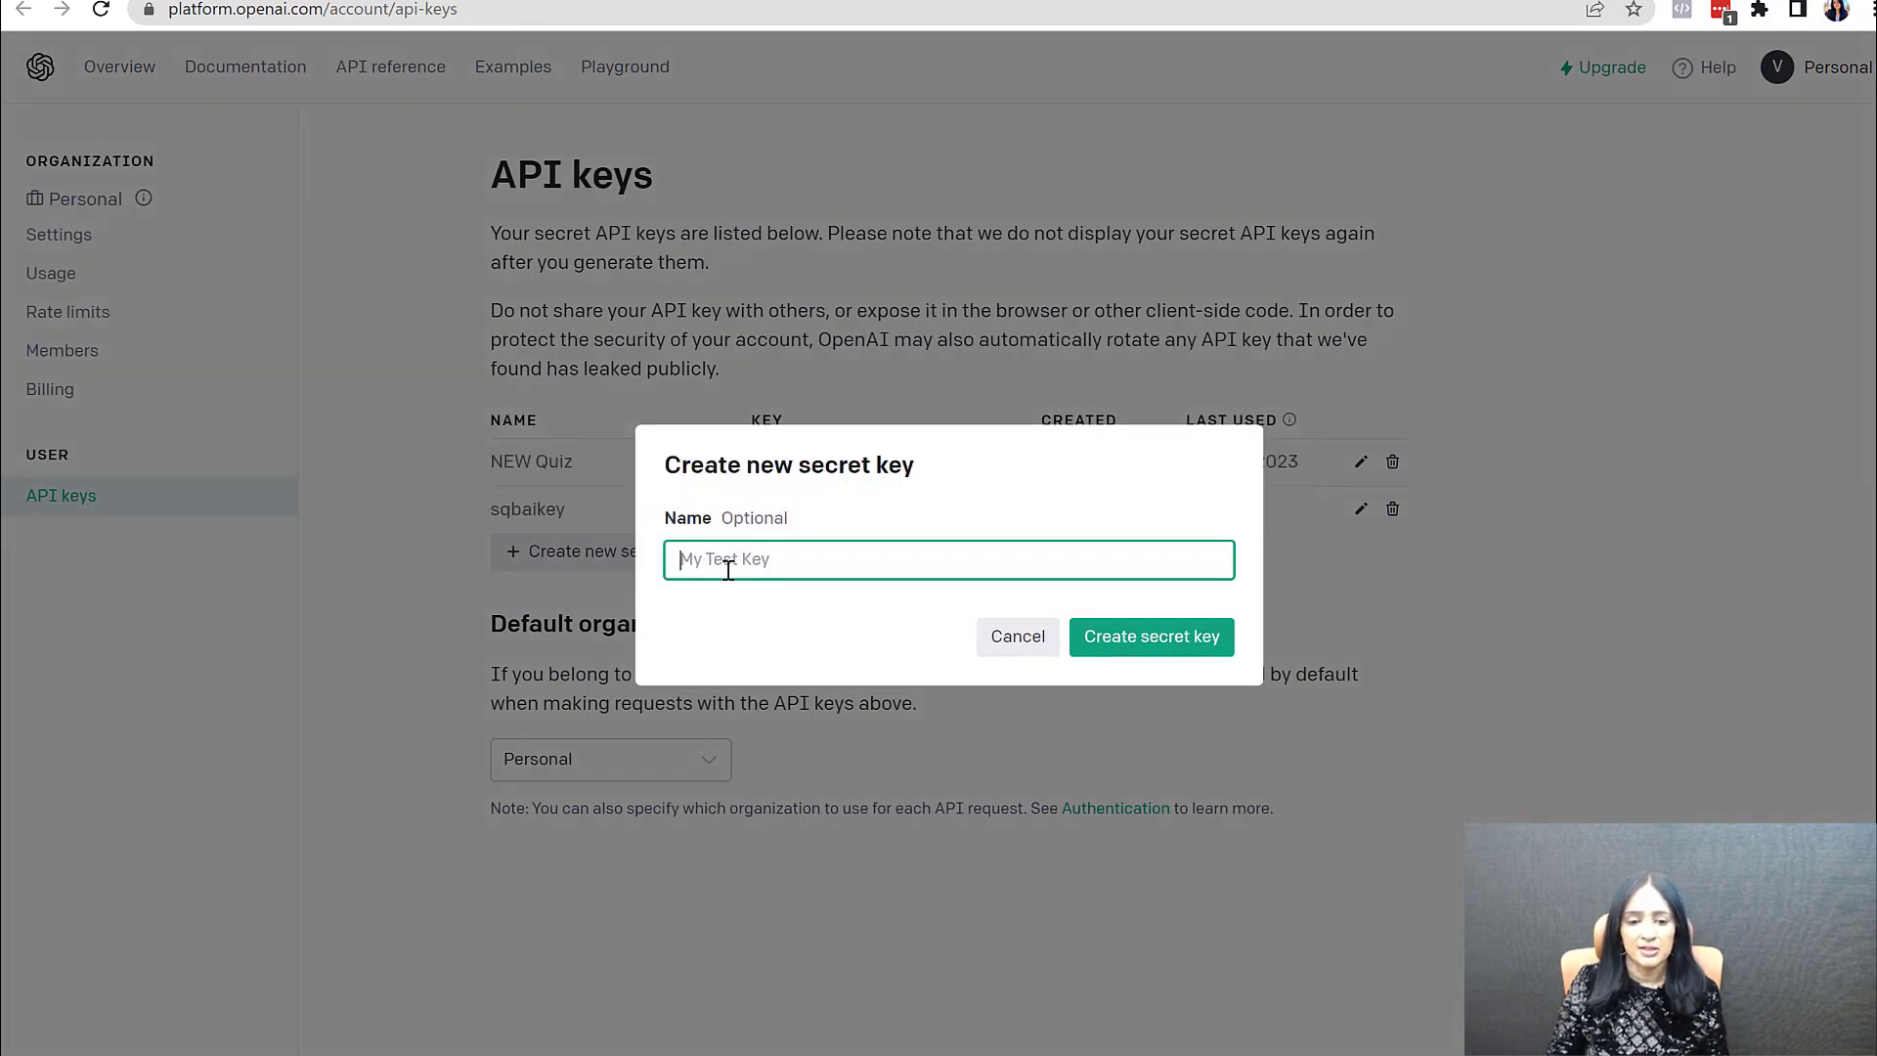
text(sqbkey)
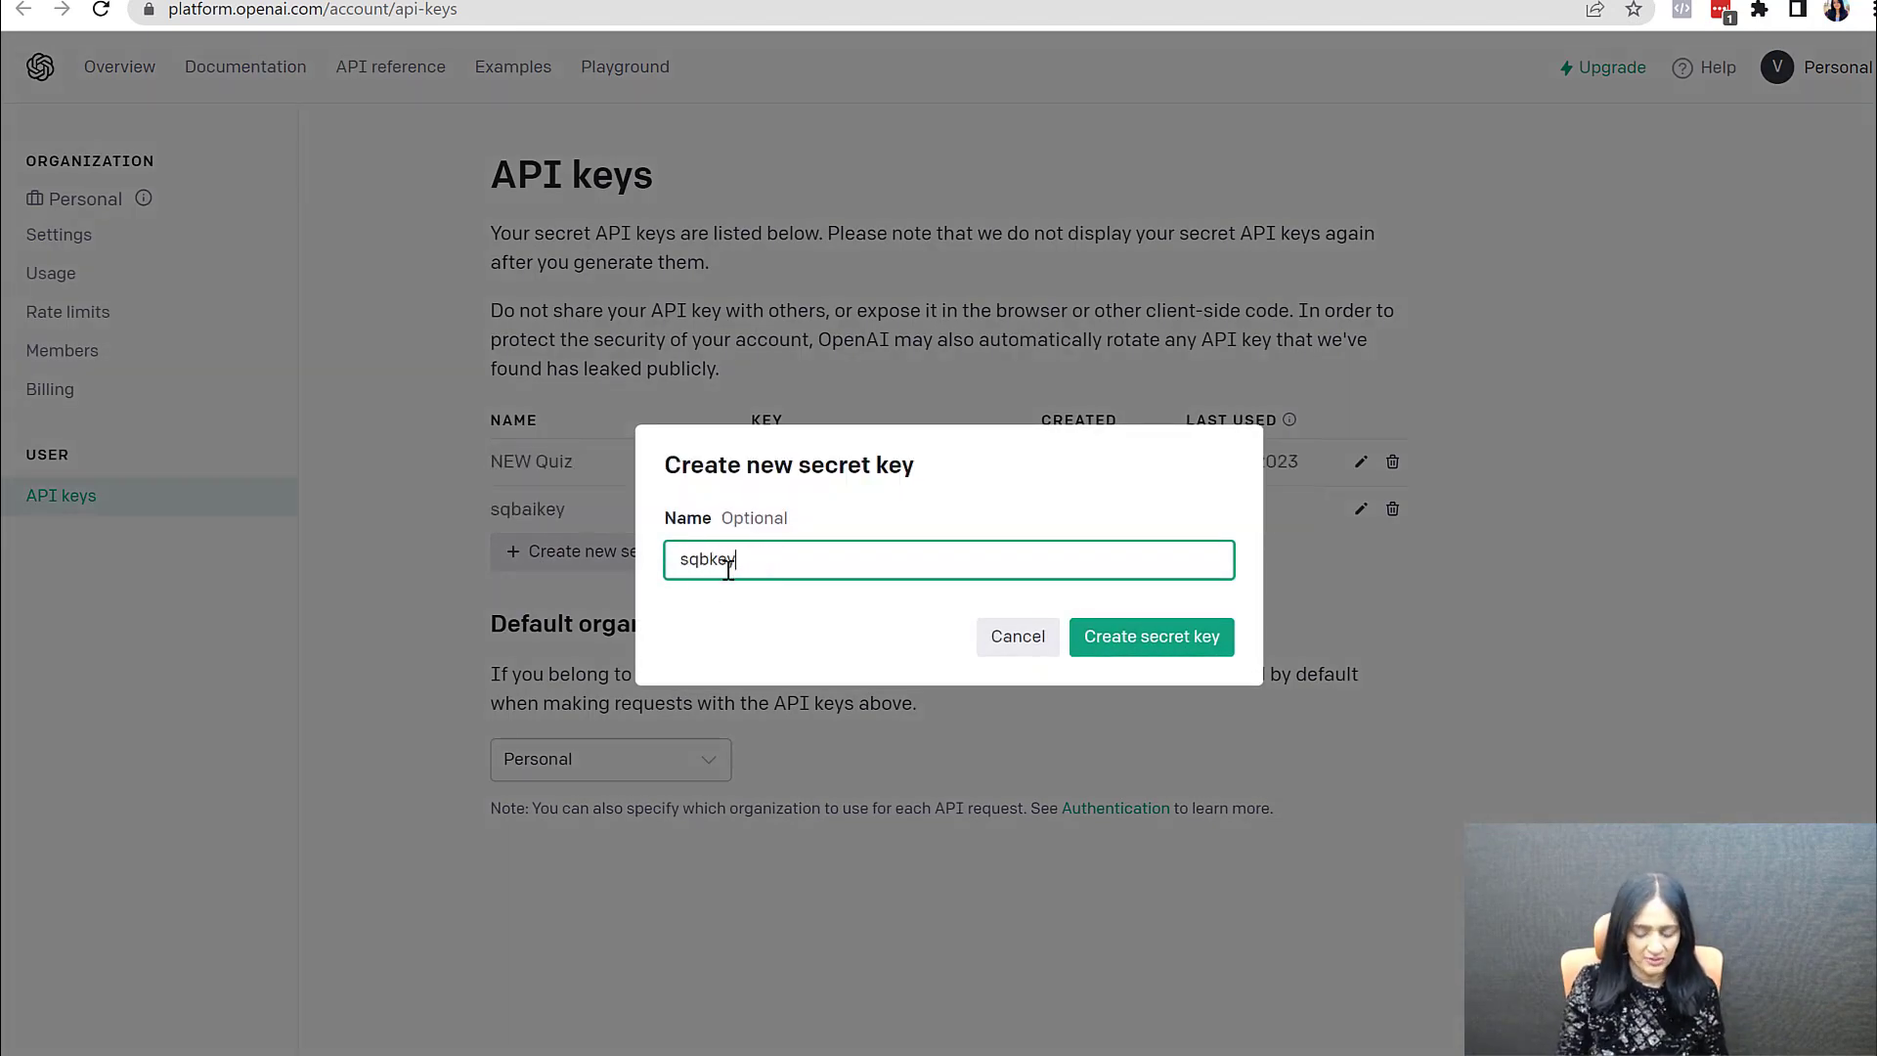
click(1144, 636)
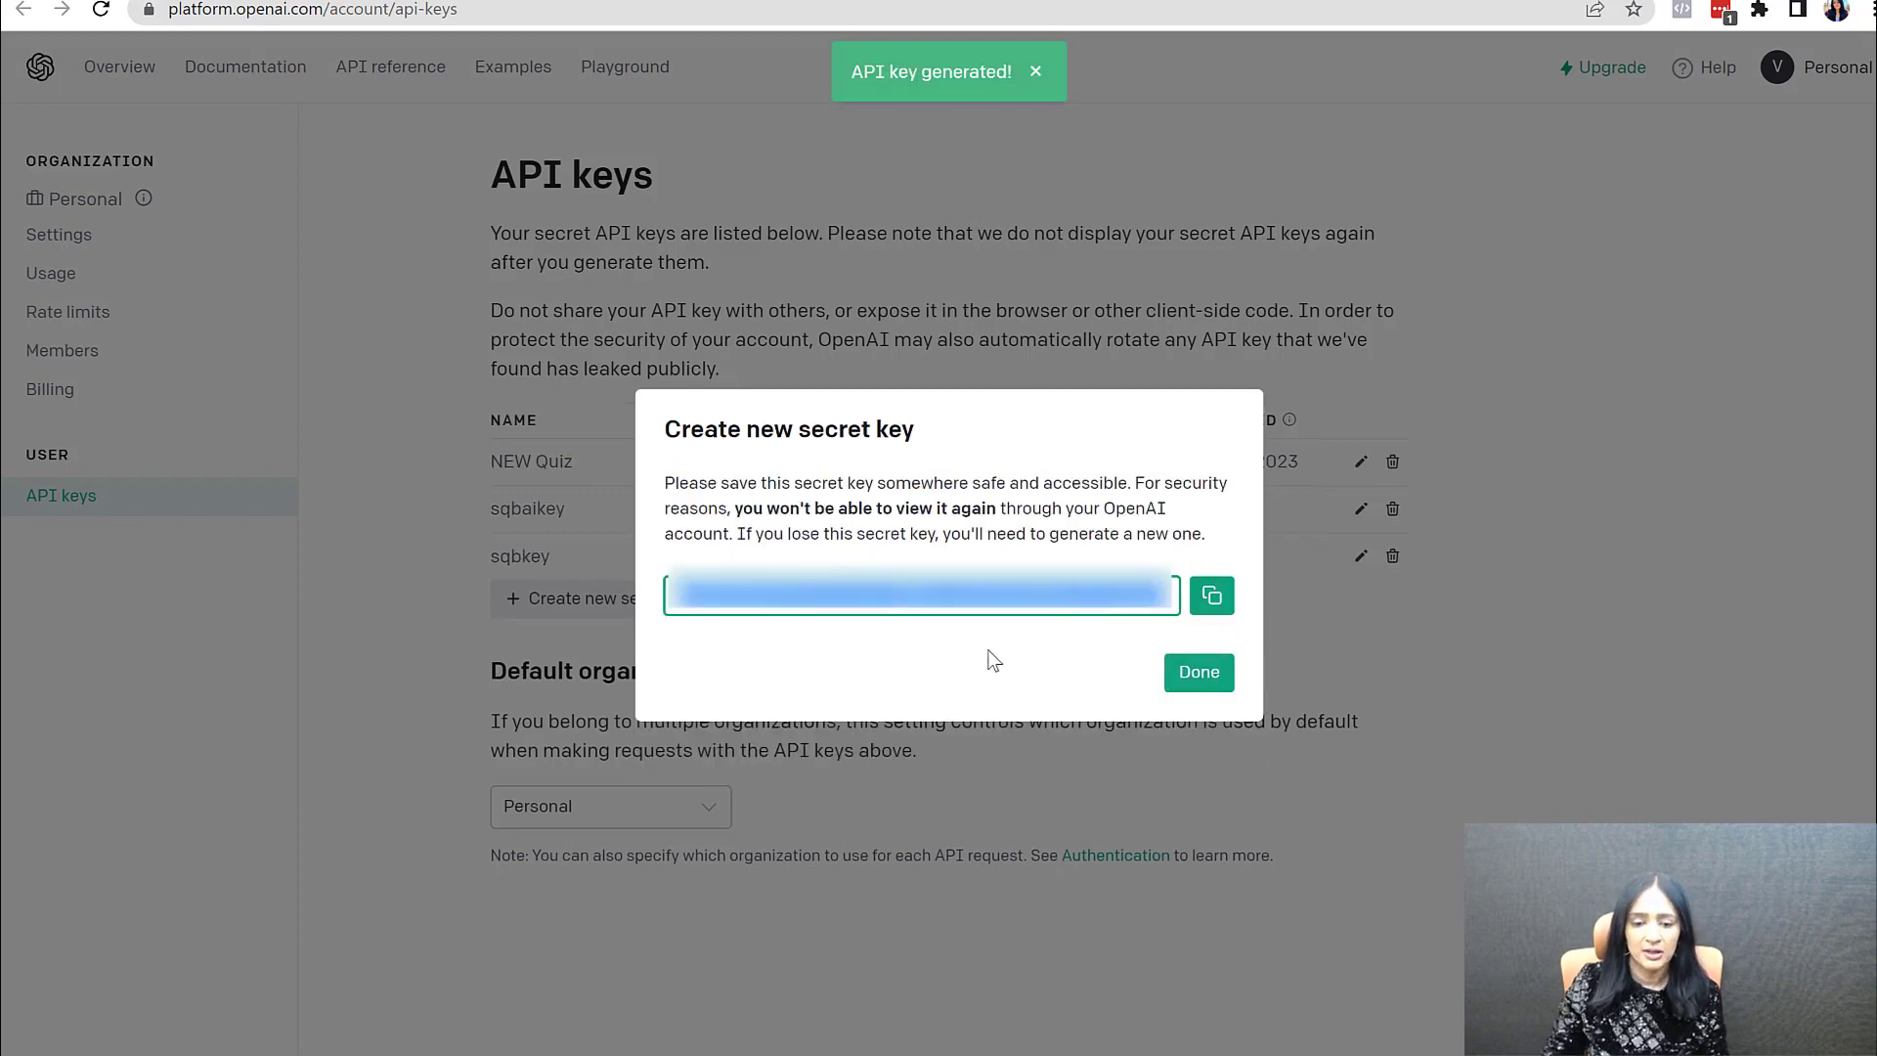
click(1217, 598)
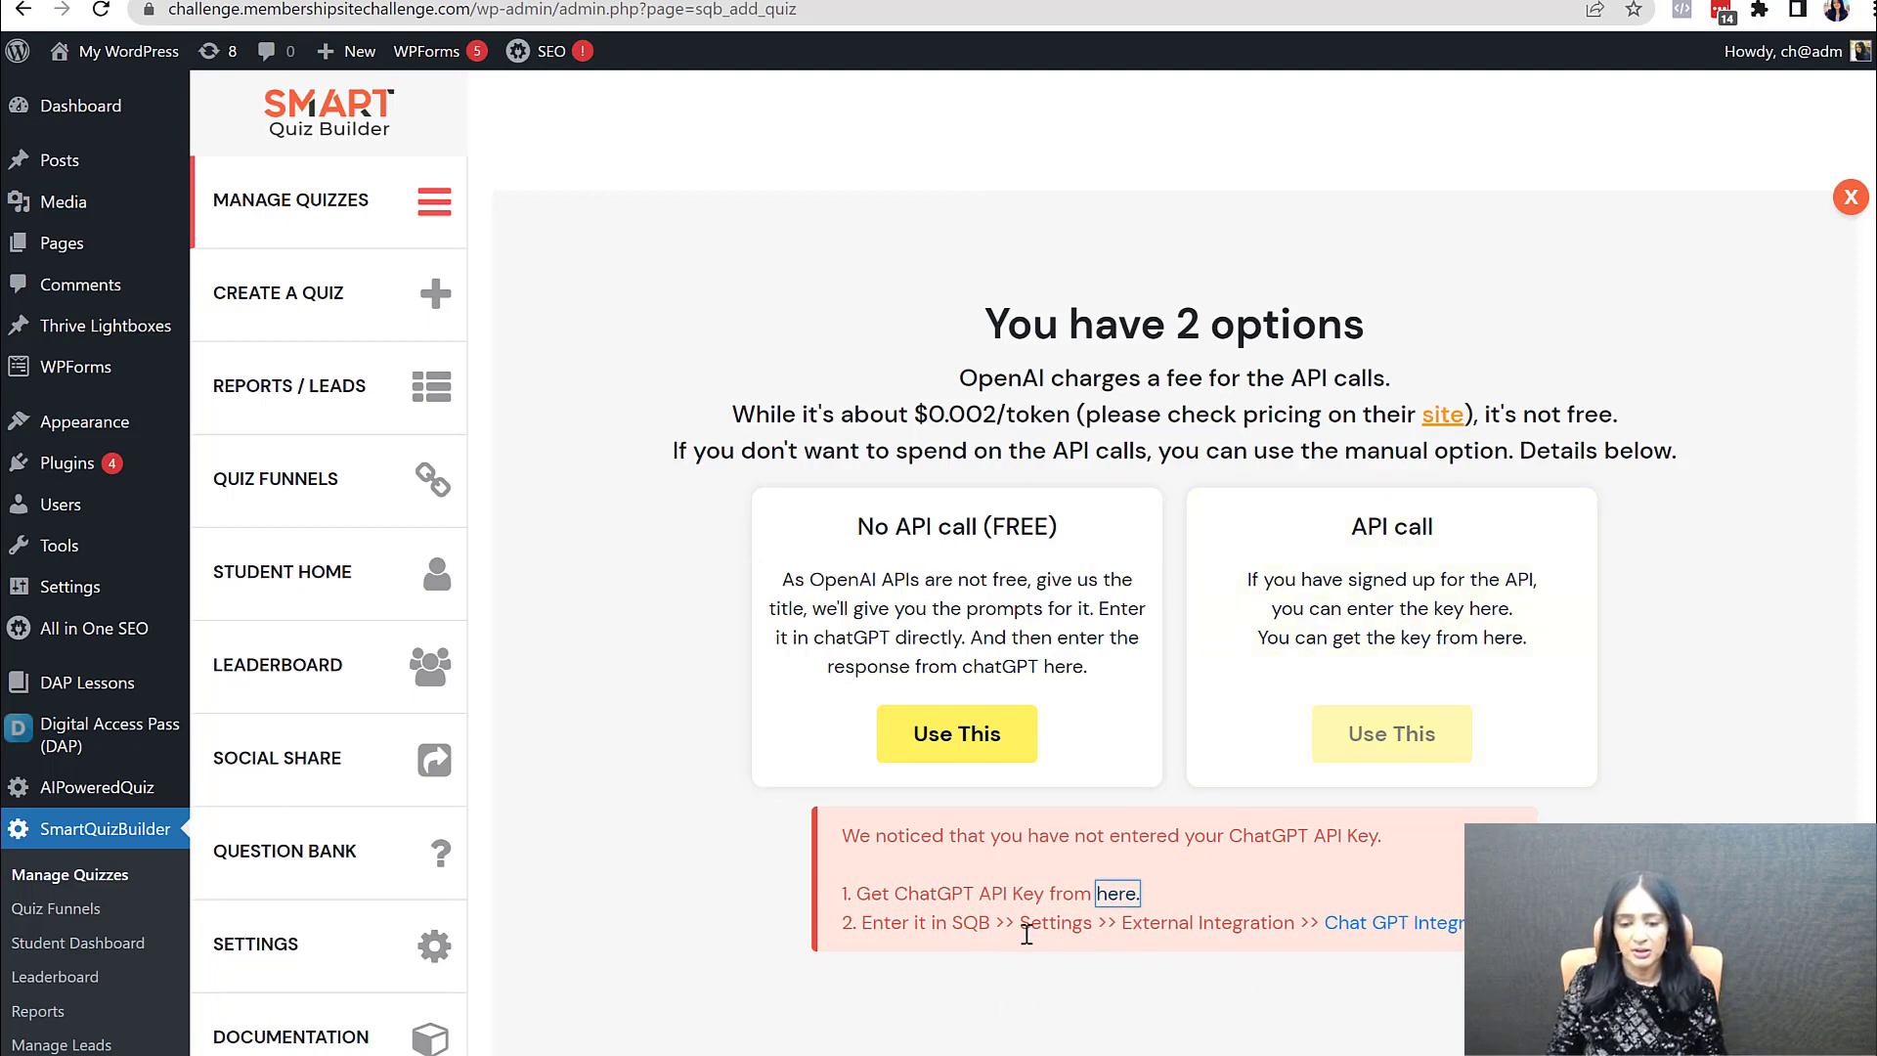
Step: Paste the OpenAI API key into SmartQuizBuilder's Chat GPT integration settings and save it
click(1450, 934)
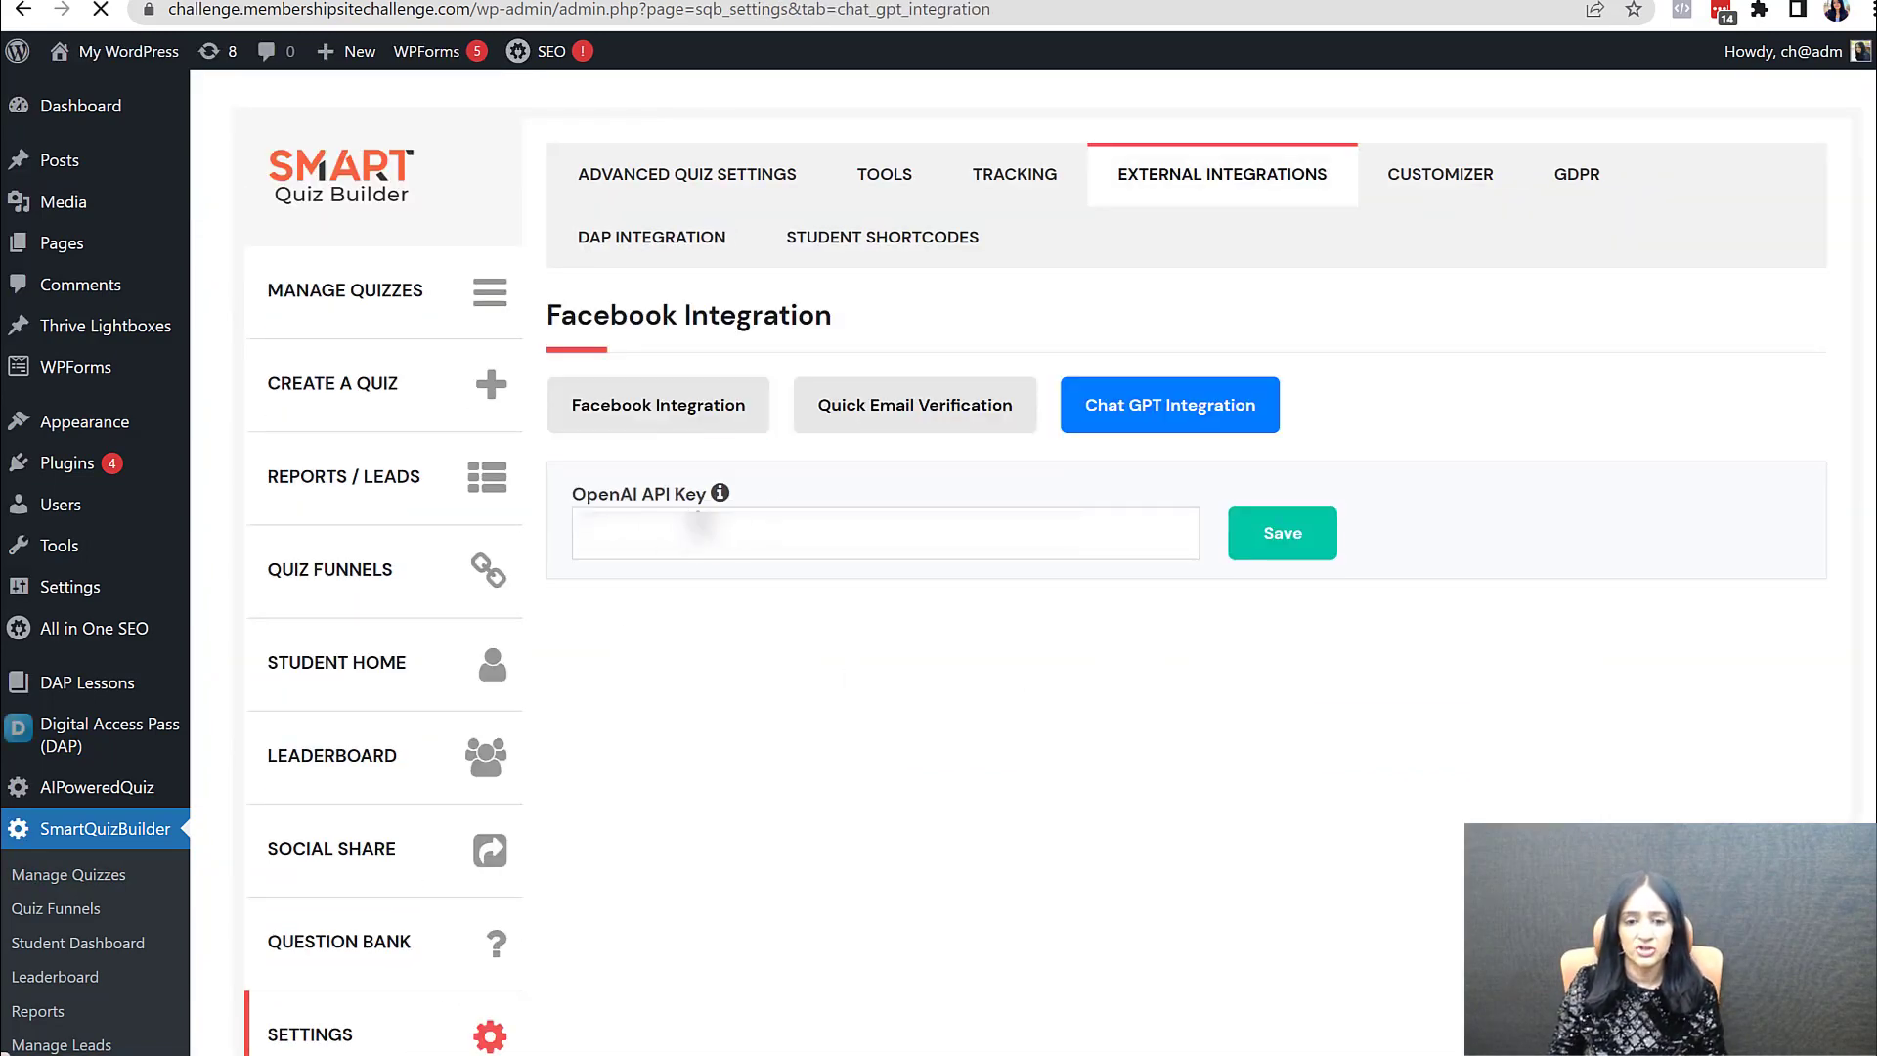
click(680, 524)
key(ctrl+v)
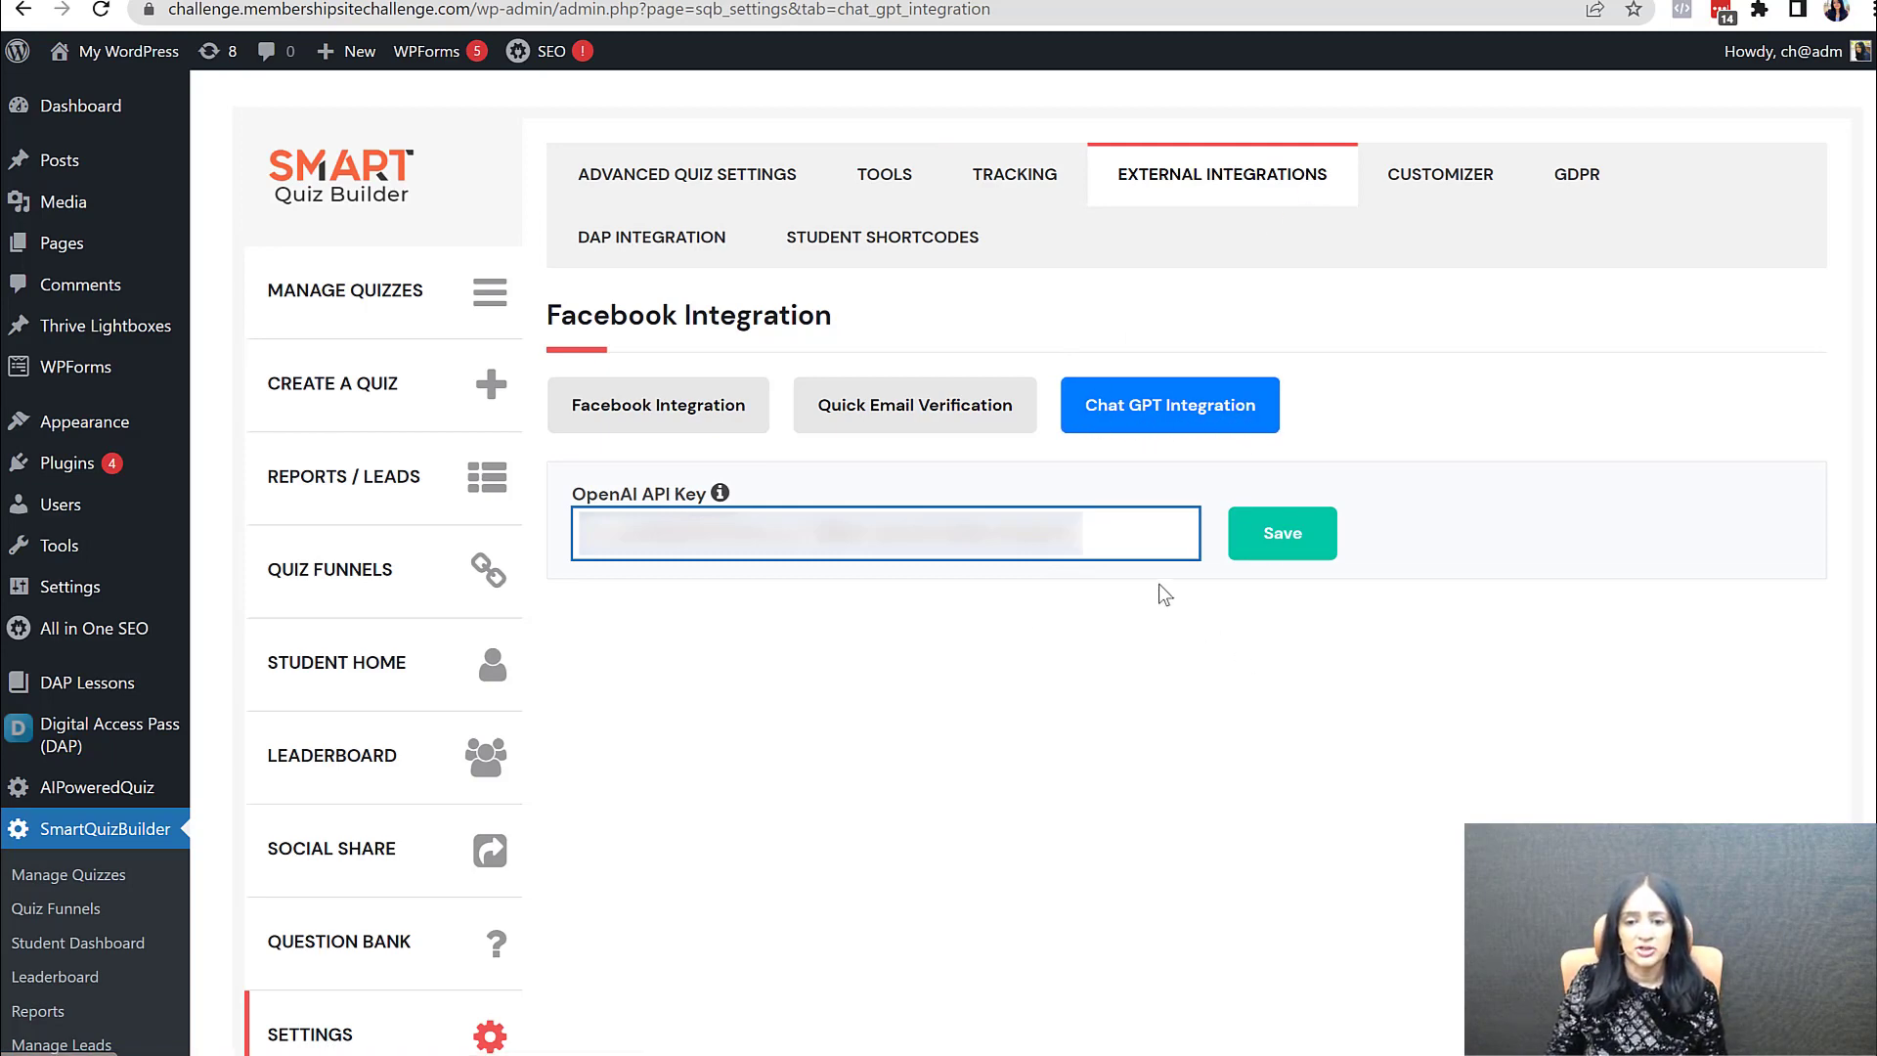
click(1281, 544)
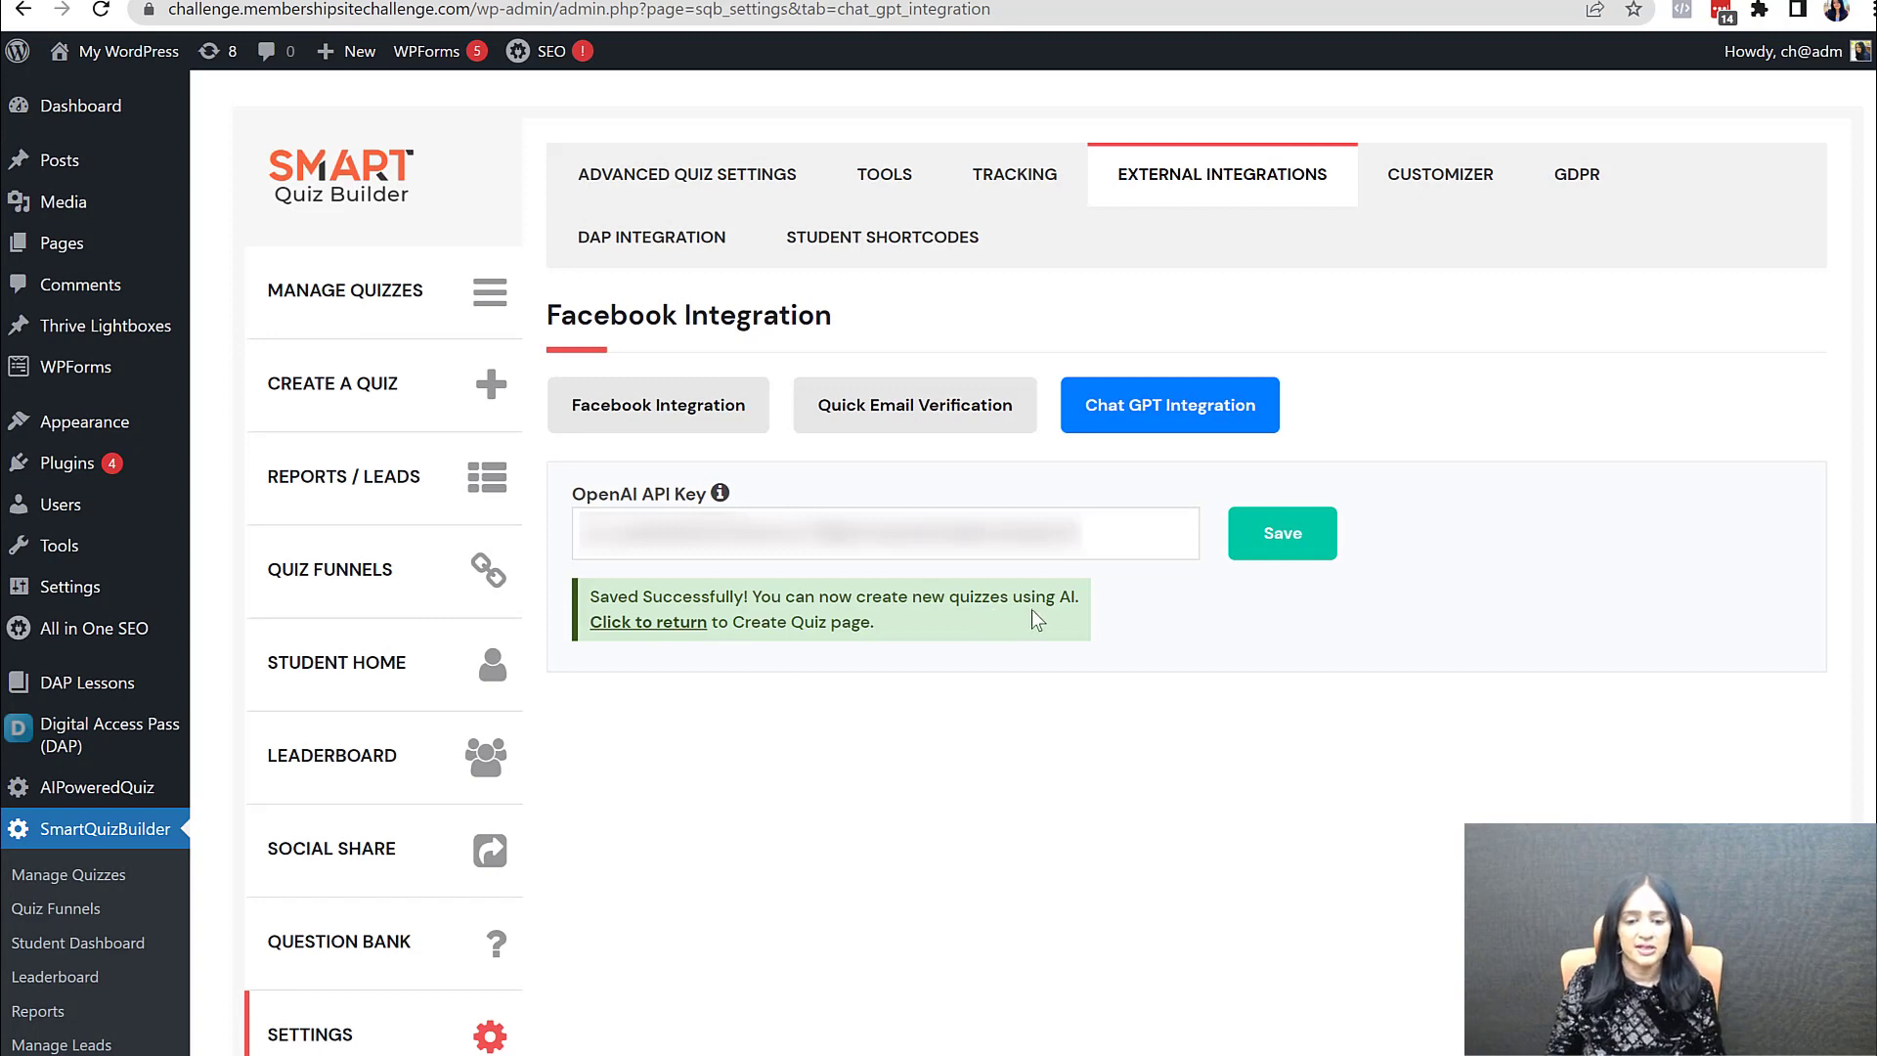
Step: Return to quiz creation and start the AI-powered quiz builder with the API call option
click(673, 625)
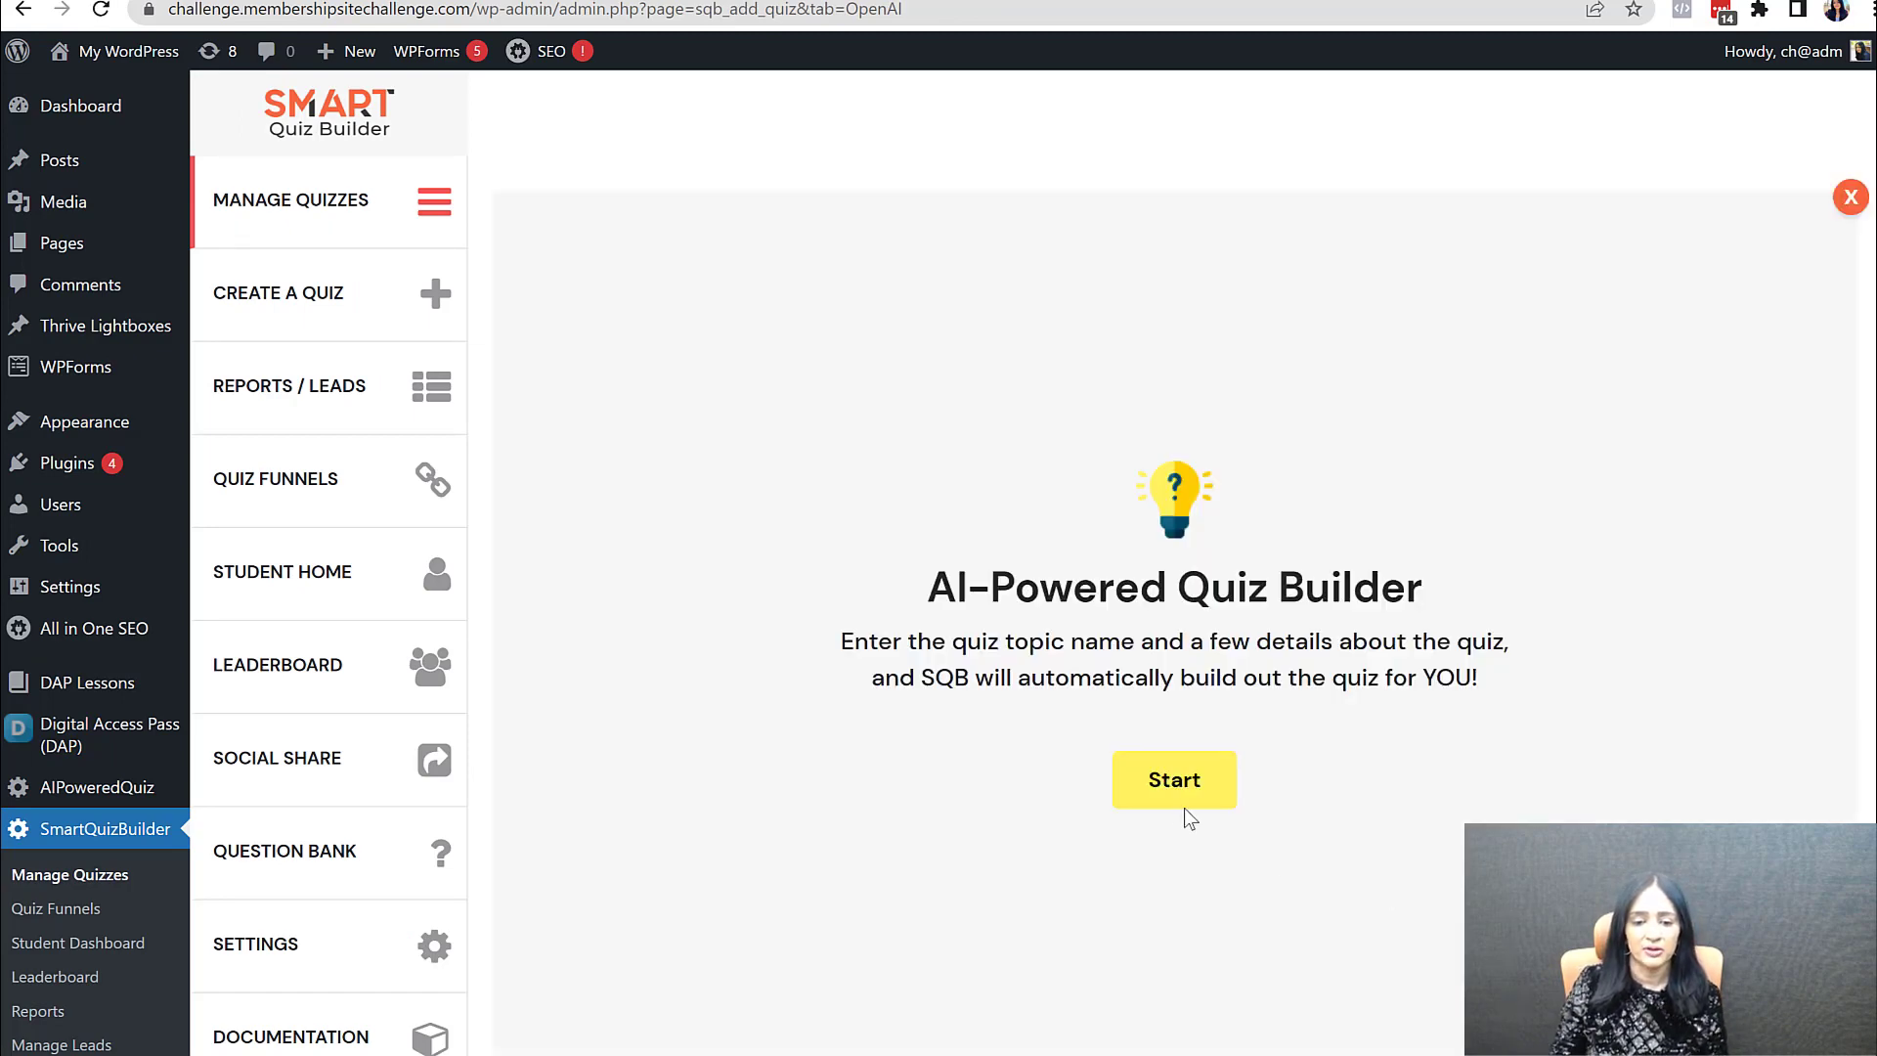
click(1184, 805)
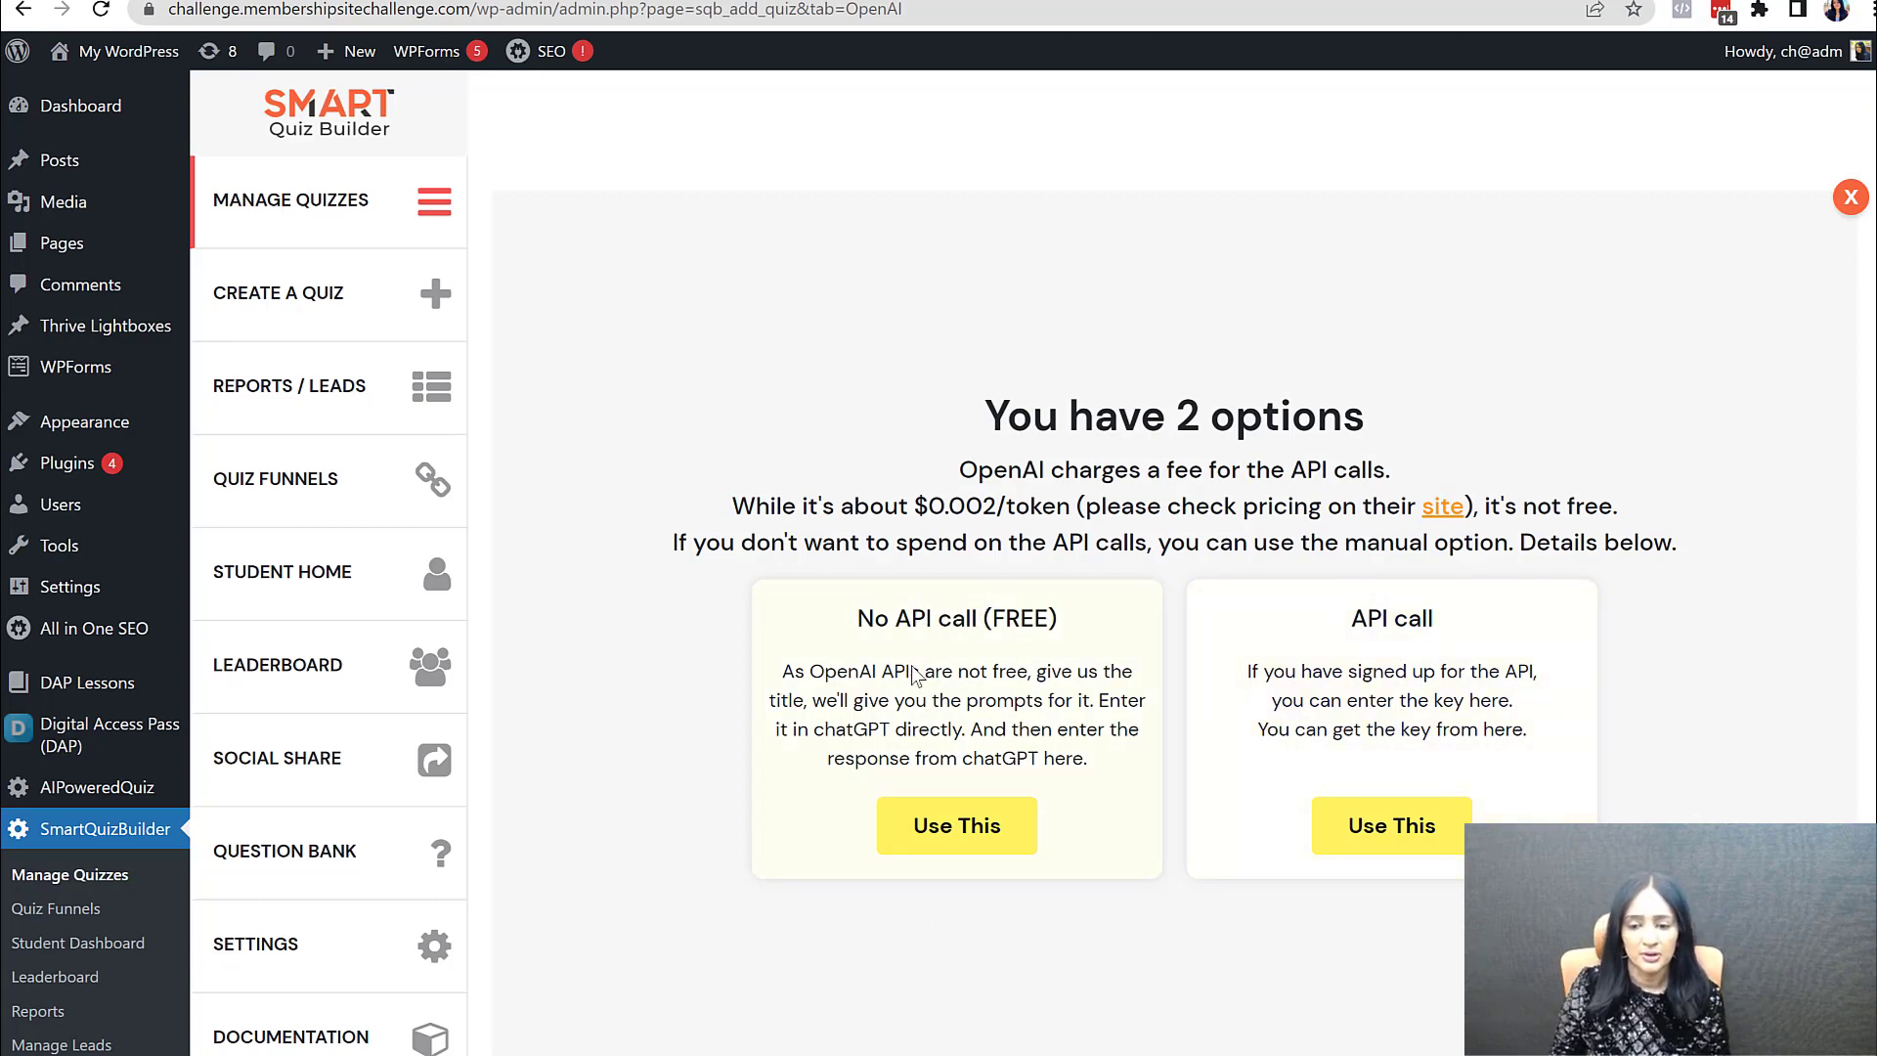
click(1437, 849)
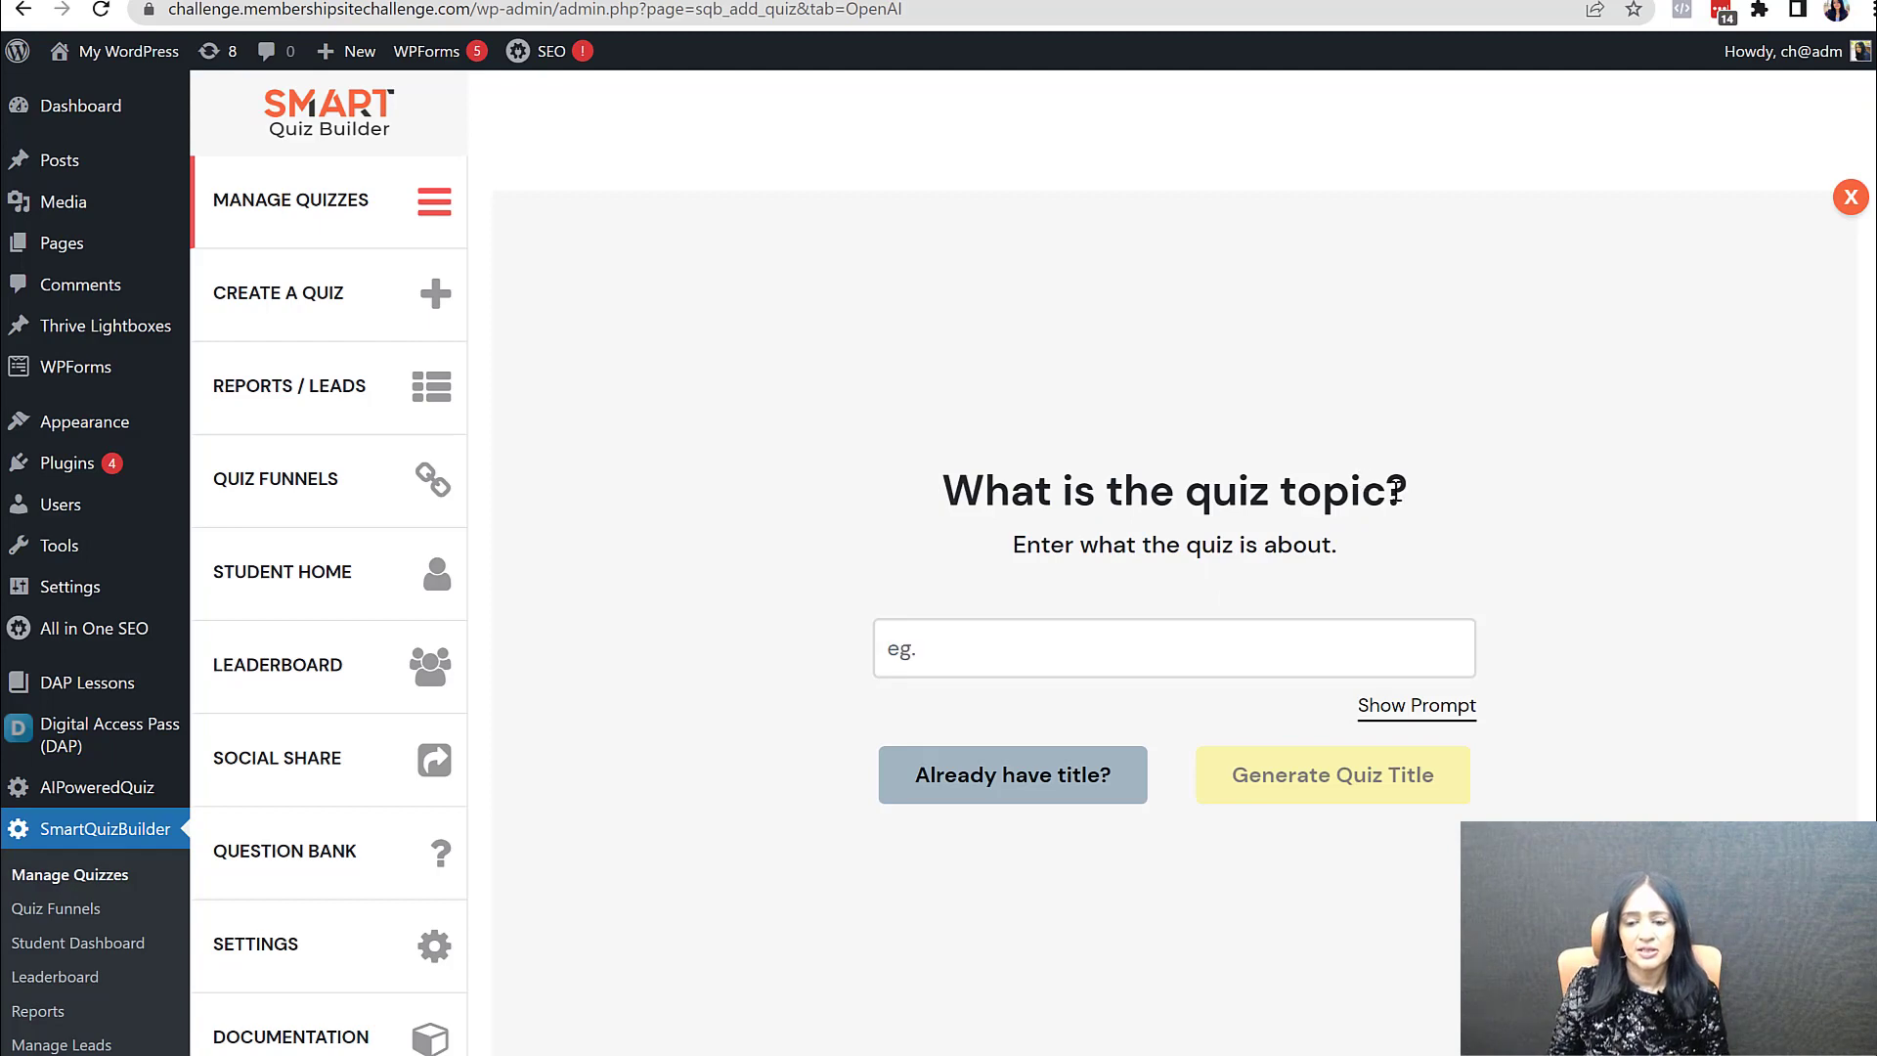
Step: Enter "online marketing" as the quiz topic, show the prompt and generate quiz titles
click(1061, 630)
click(1081, 770)
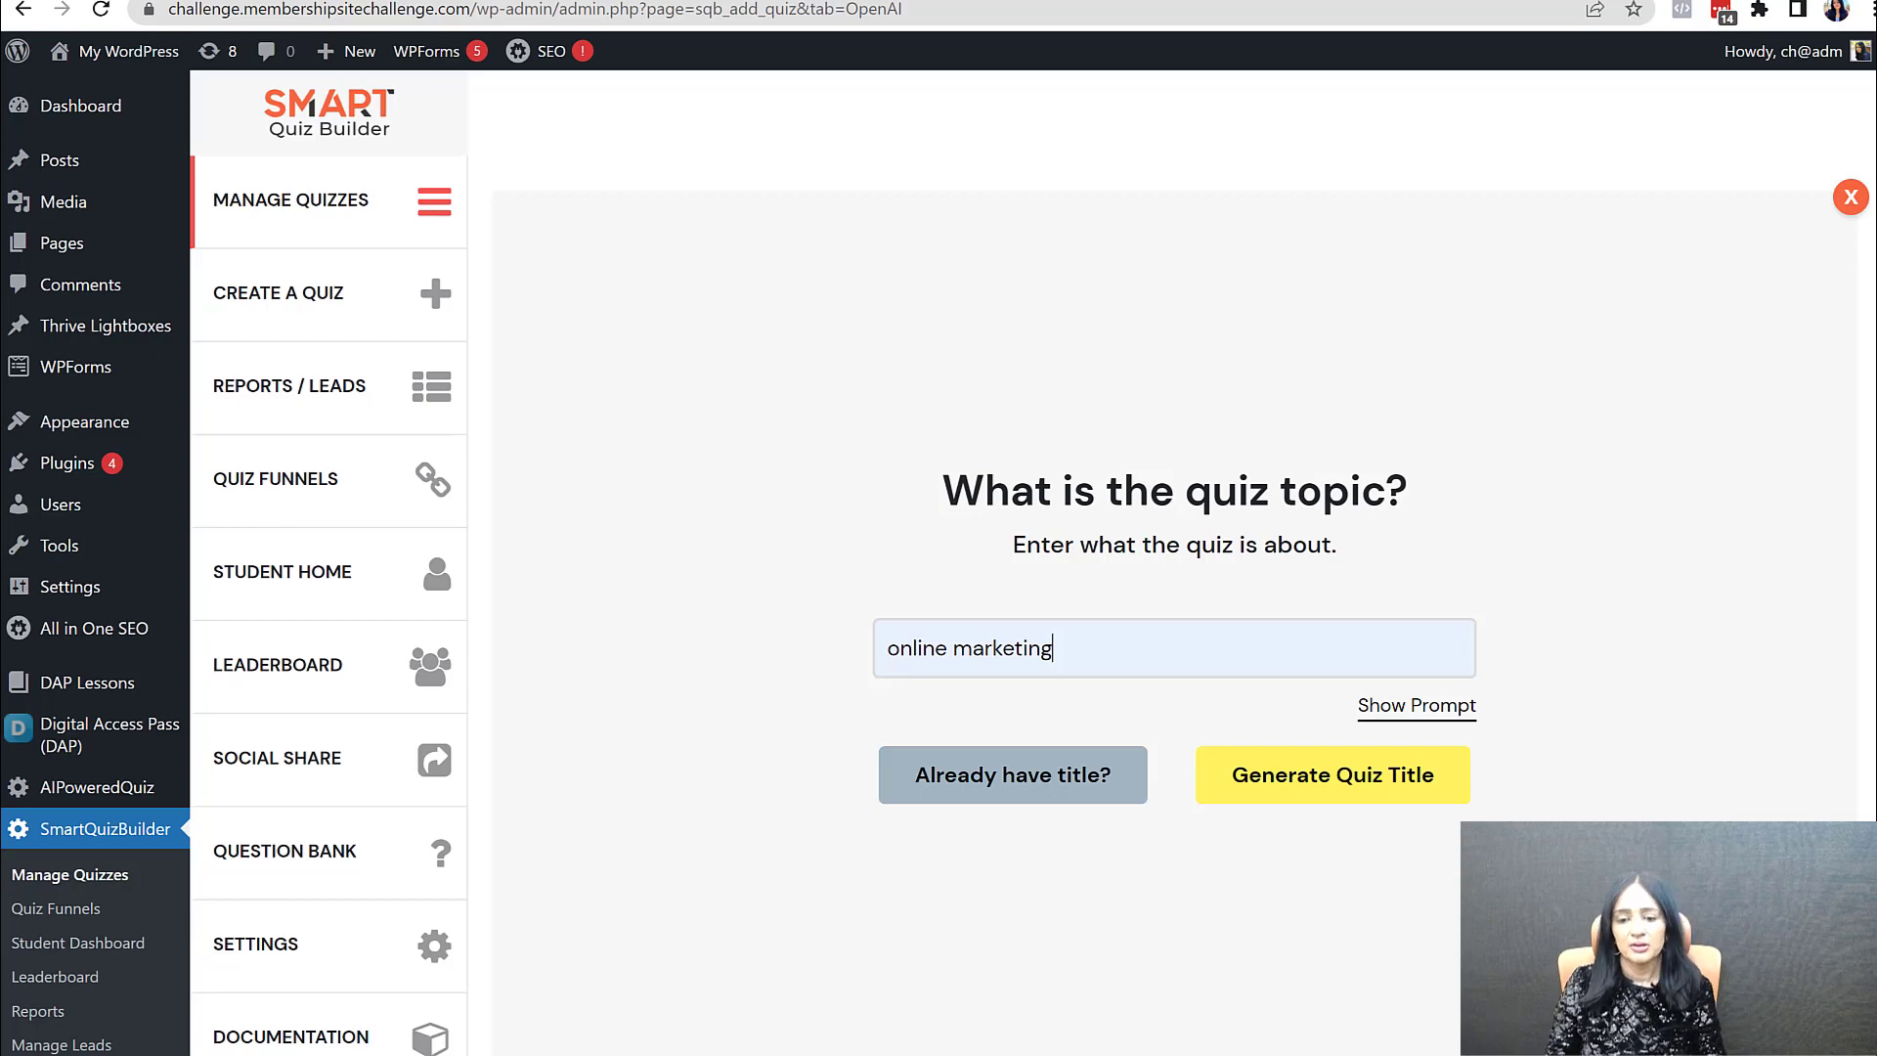
click(1429, 706)
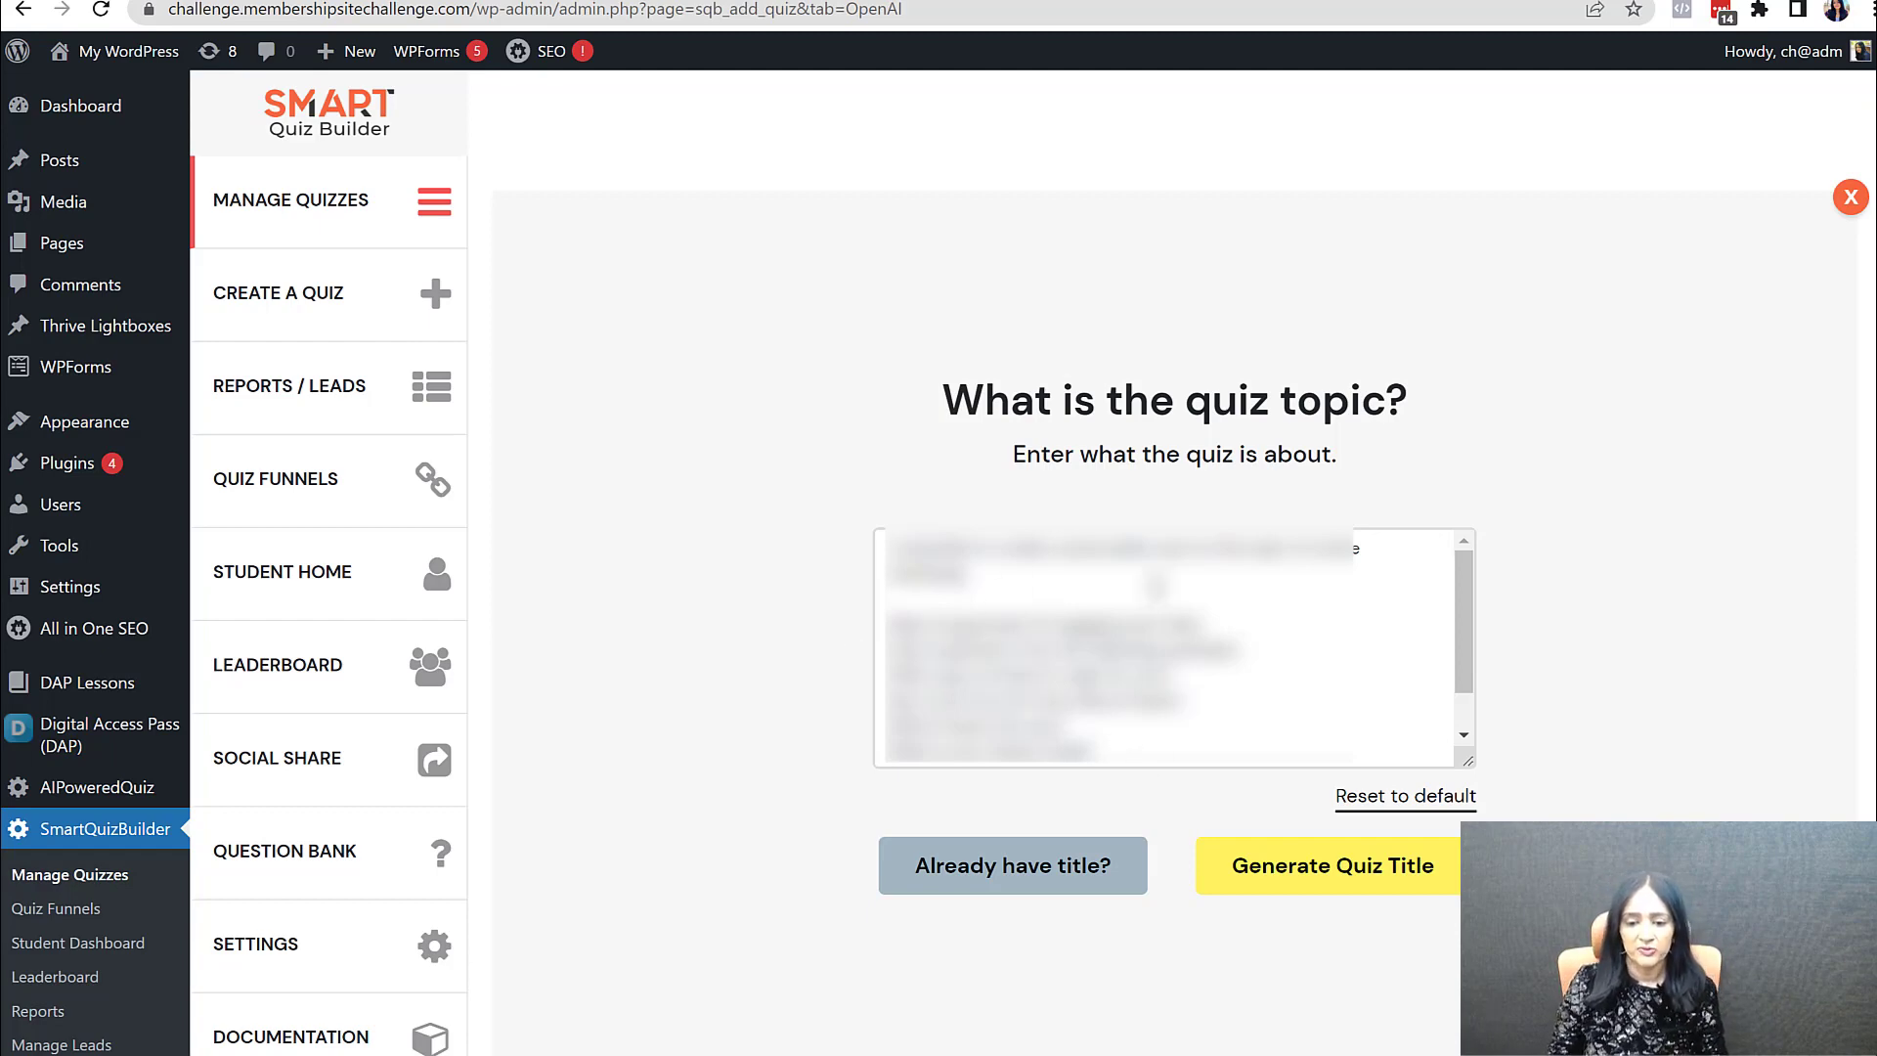
click(1312, 897)
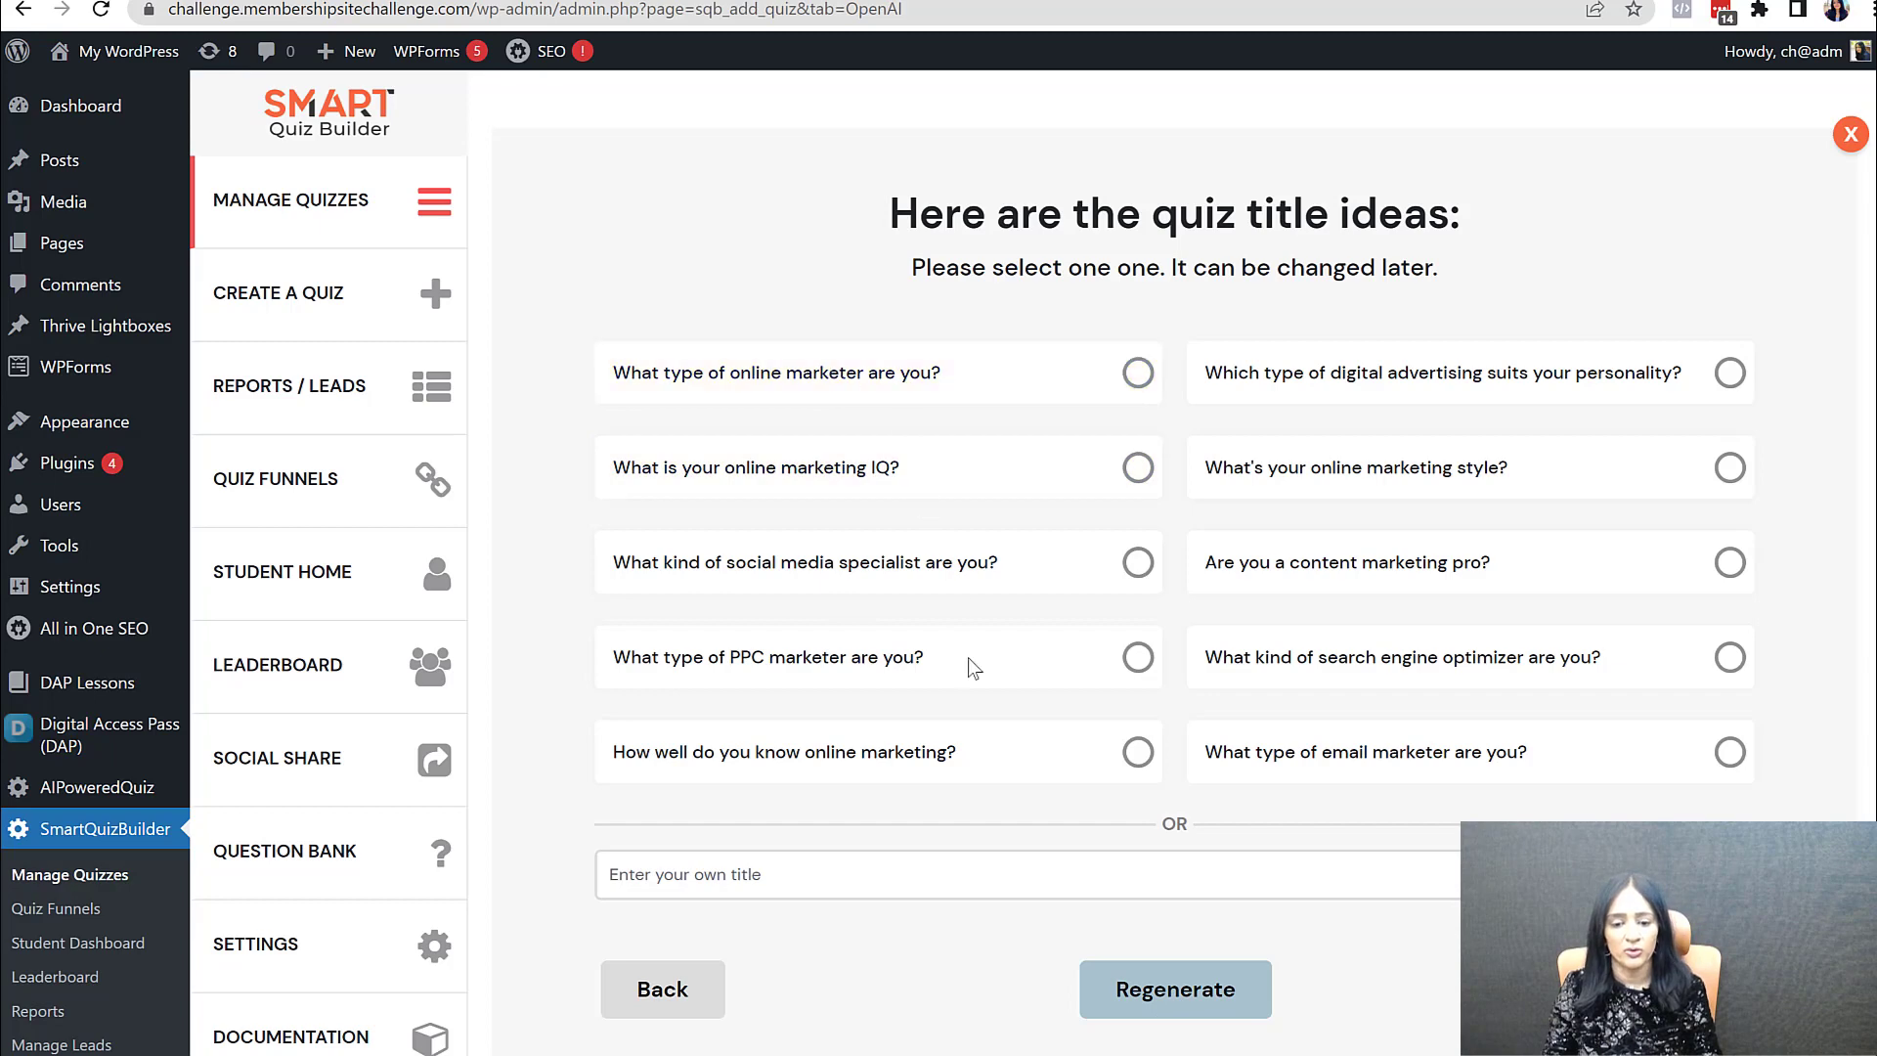
Step: Choose the title "What type of online marketer are you?", request 3 outcome types and show the outcome prompt
click(854, 389)
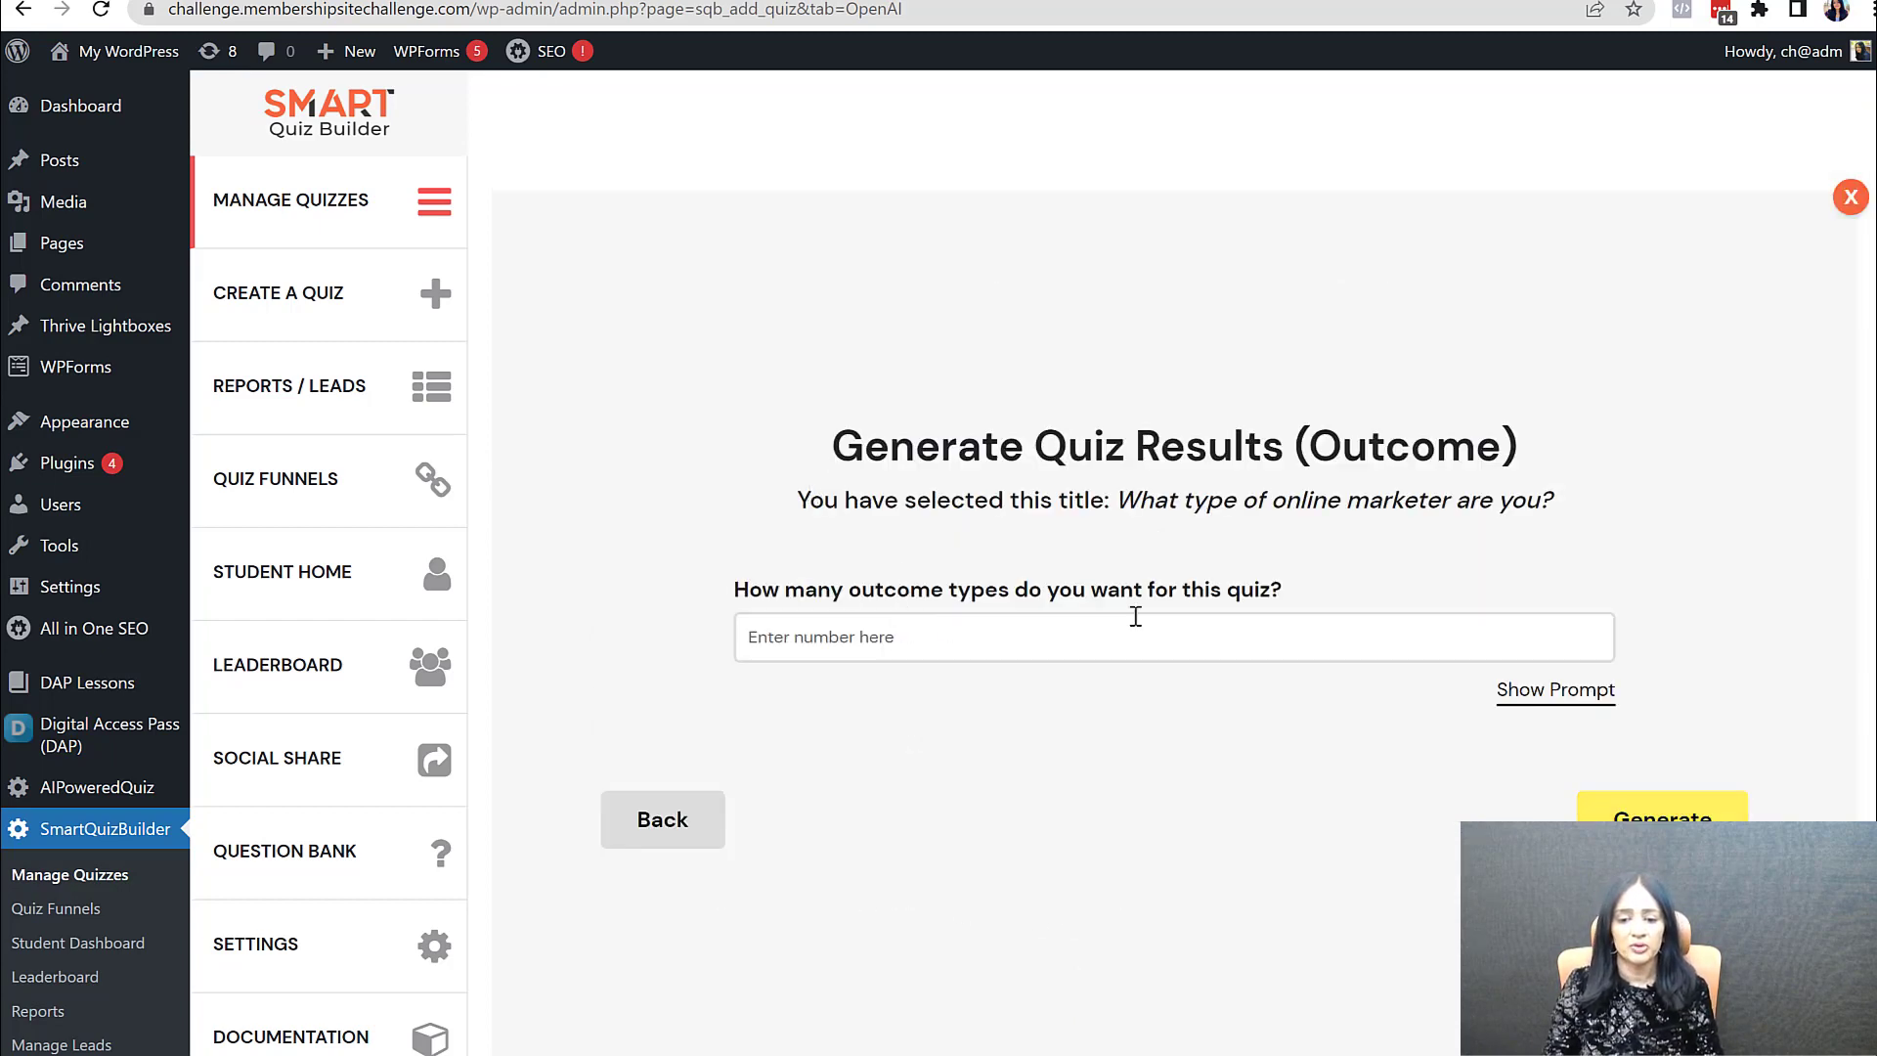
click(930, 653)
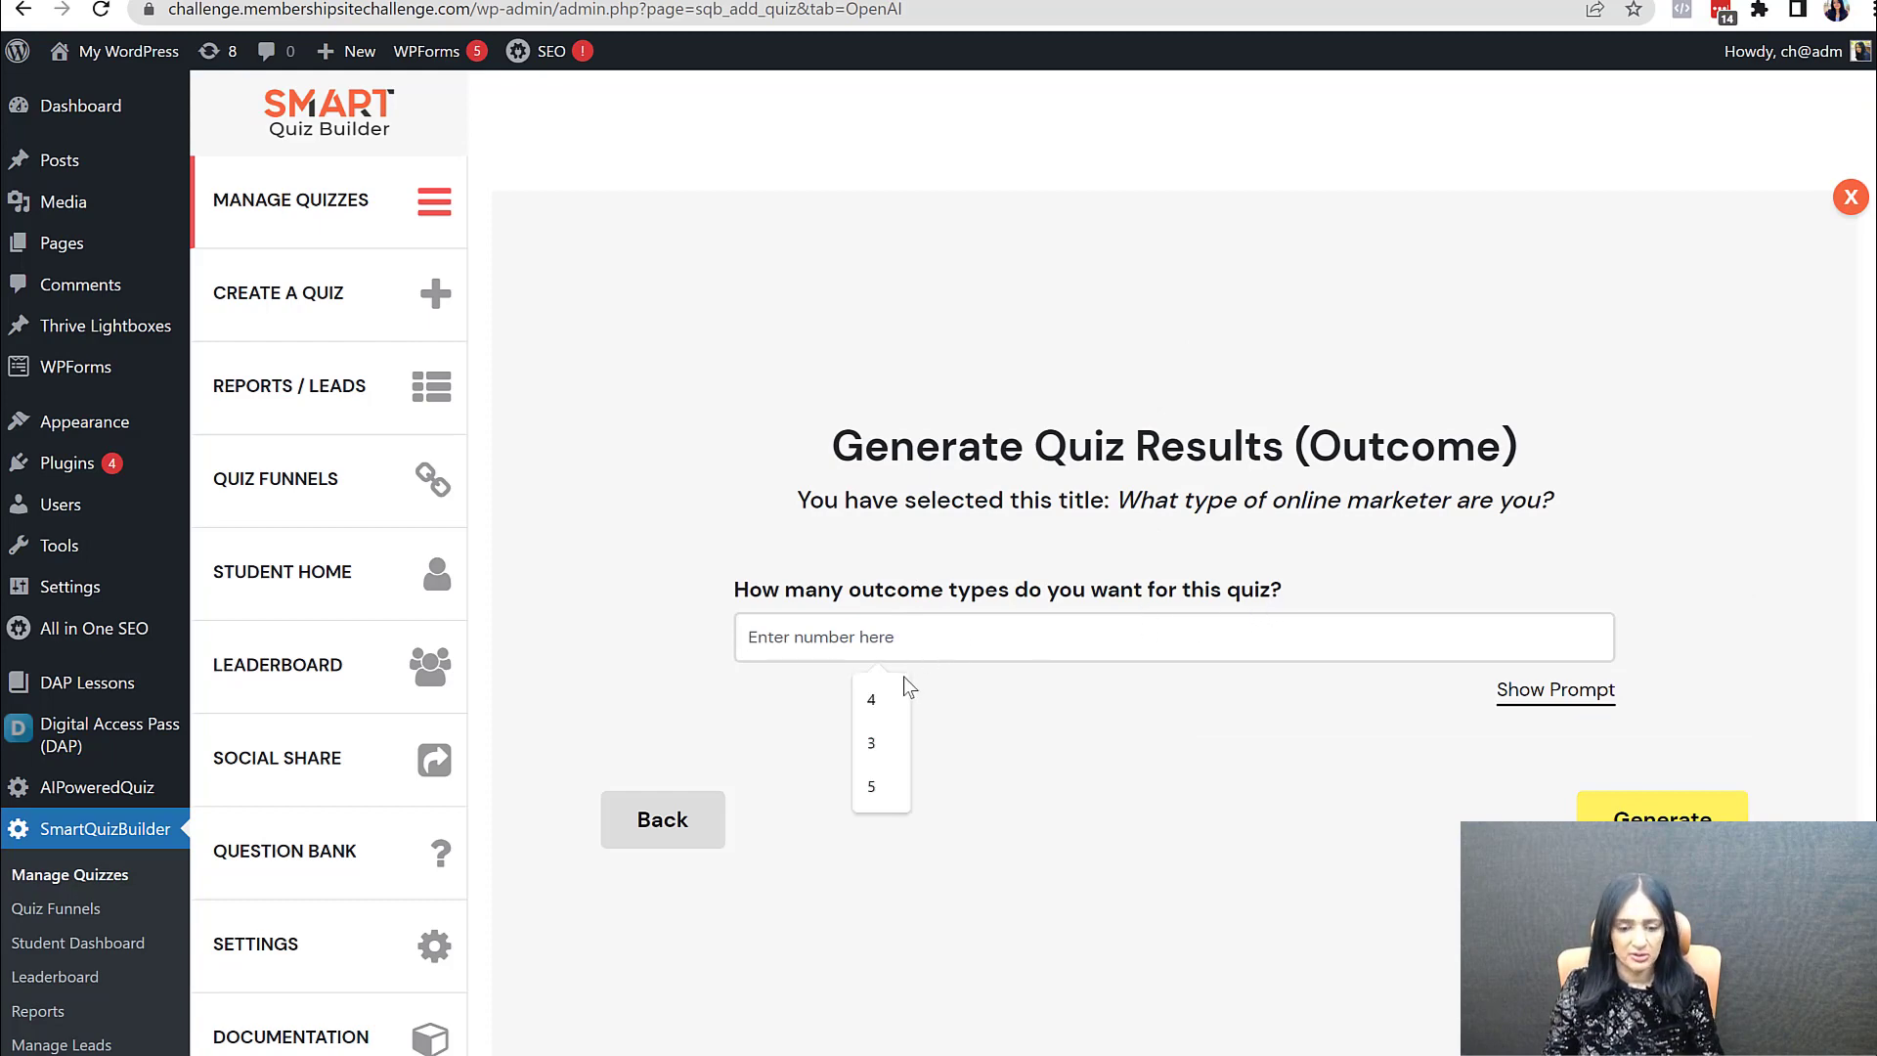
text(3)
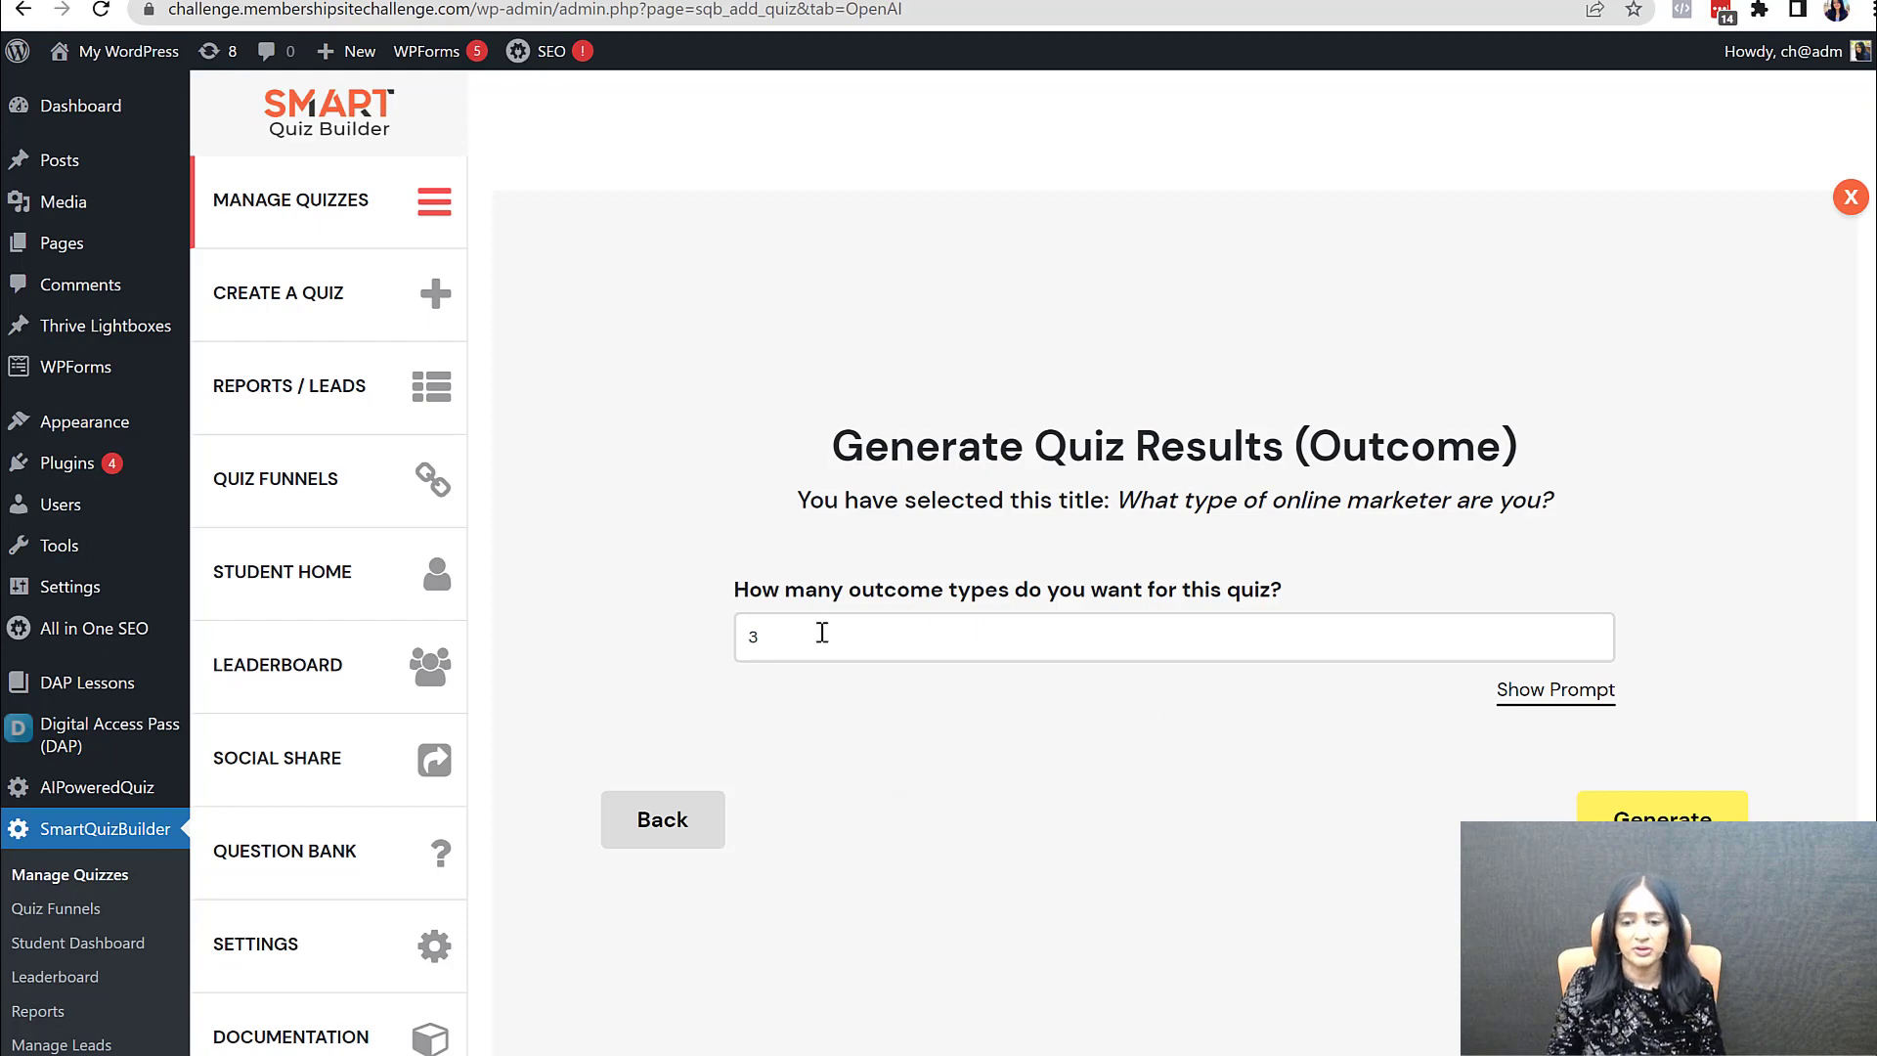
click(1604, 695)
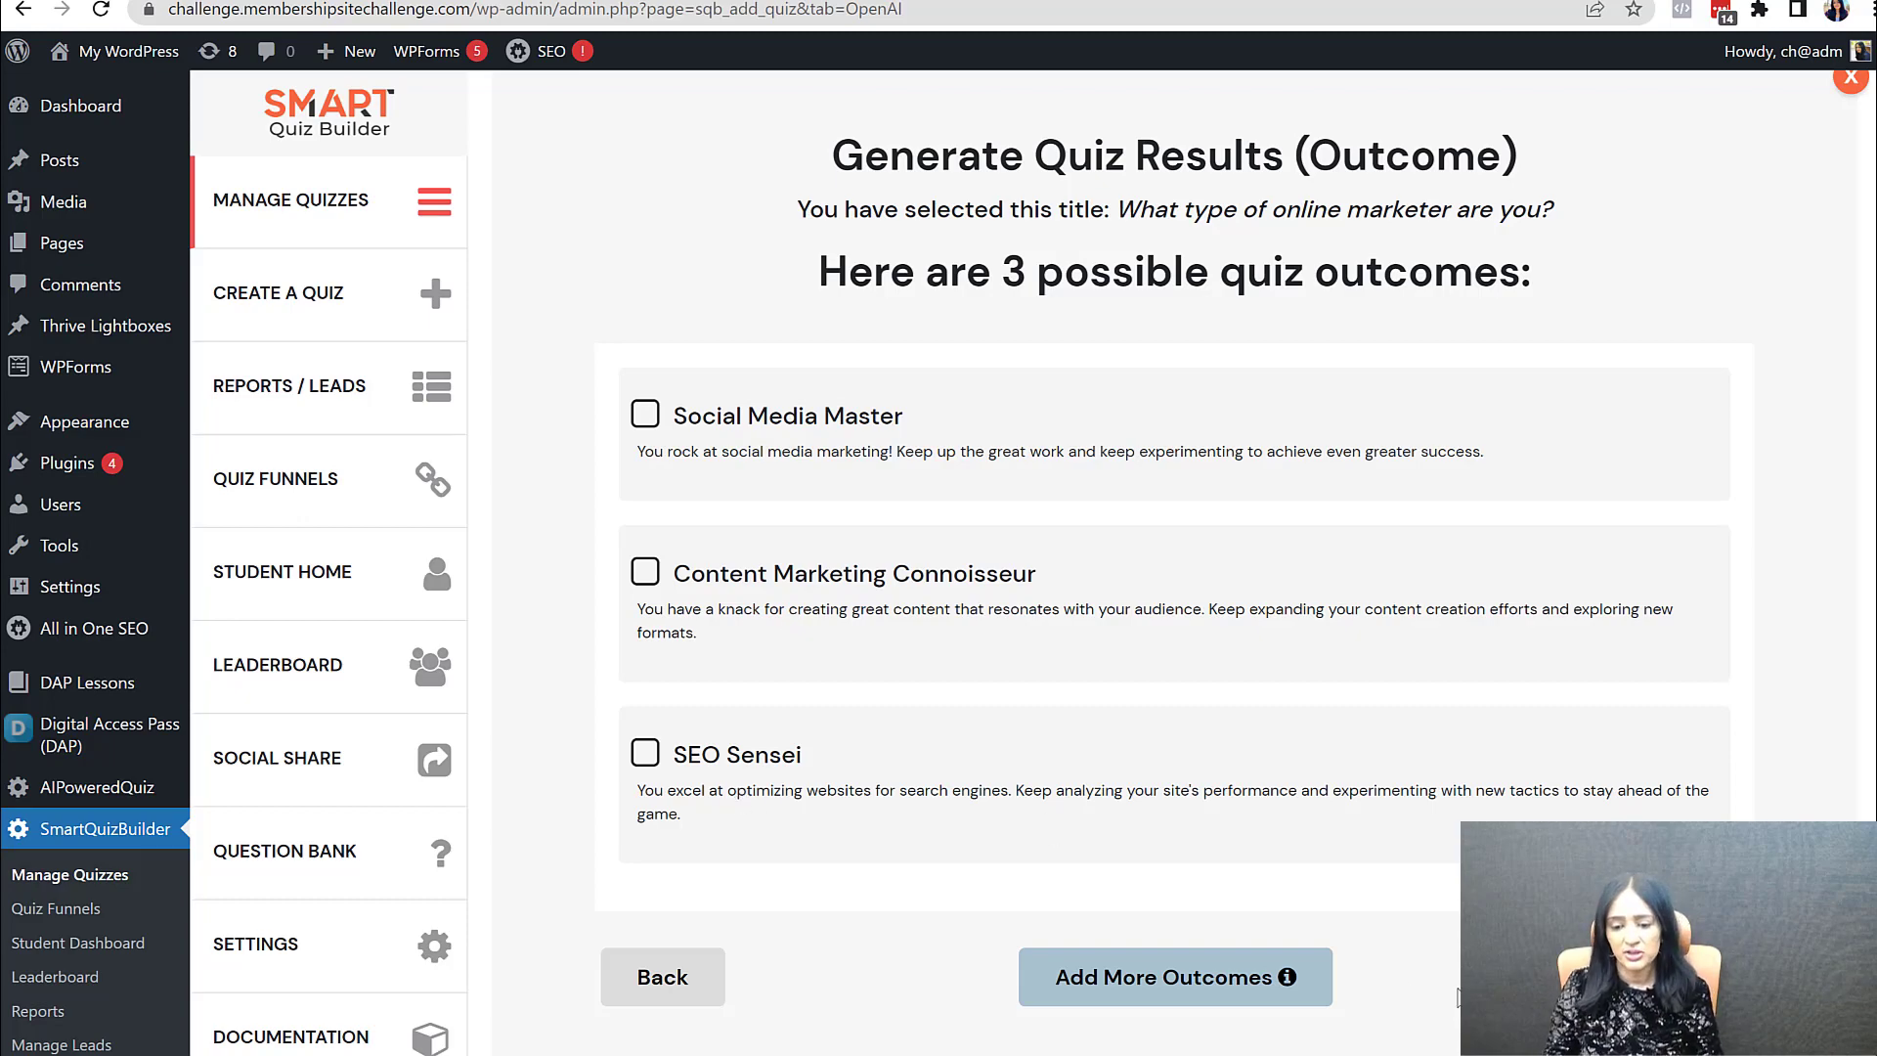
Step: Generate more outcomes and select Content Creation Pro, SEO Master and Social Media Guru for the quiz
click(1105, 974)
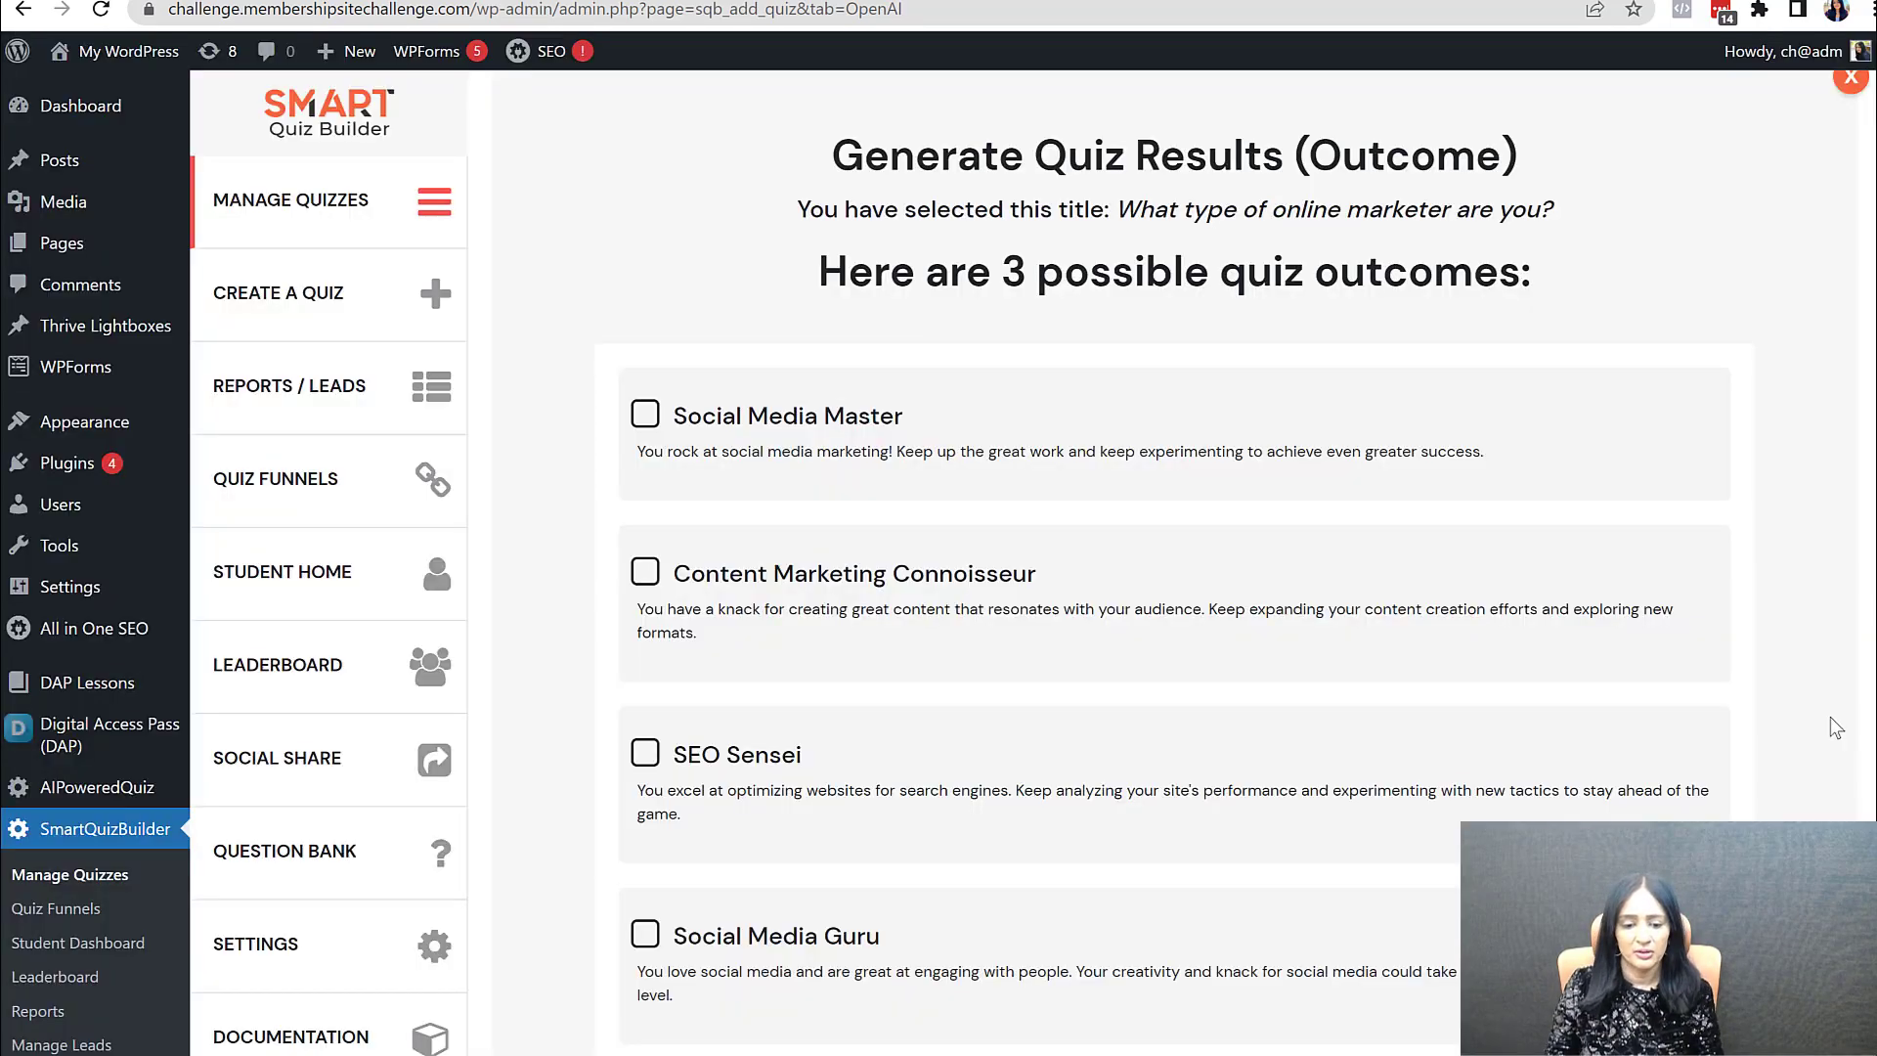
scroll(1740, 739, down, 5)
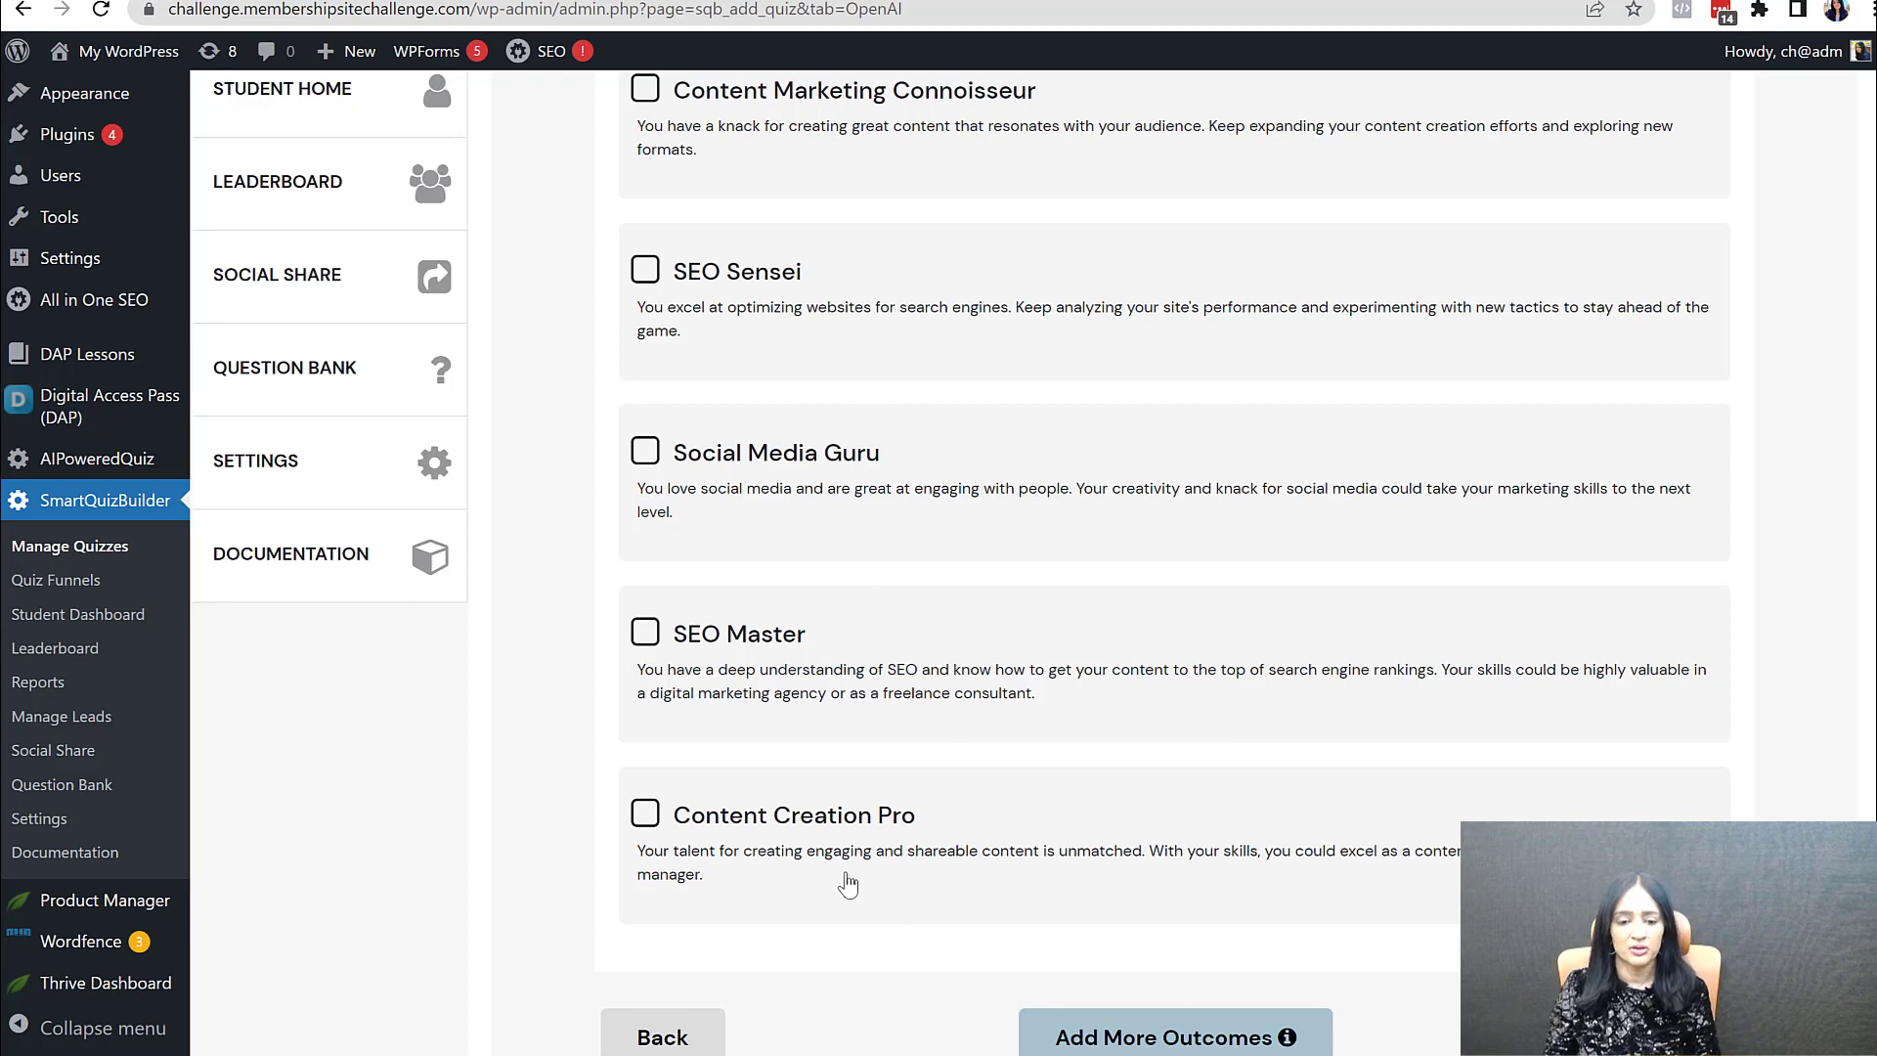
click(797, 824)
click(773, 690)
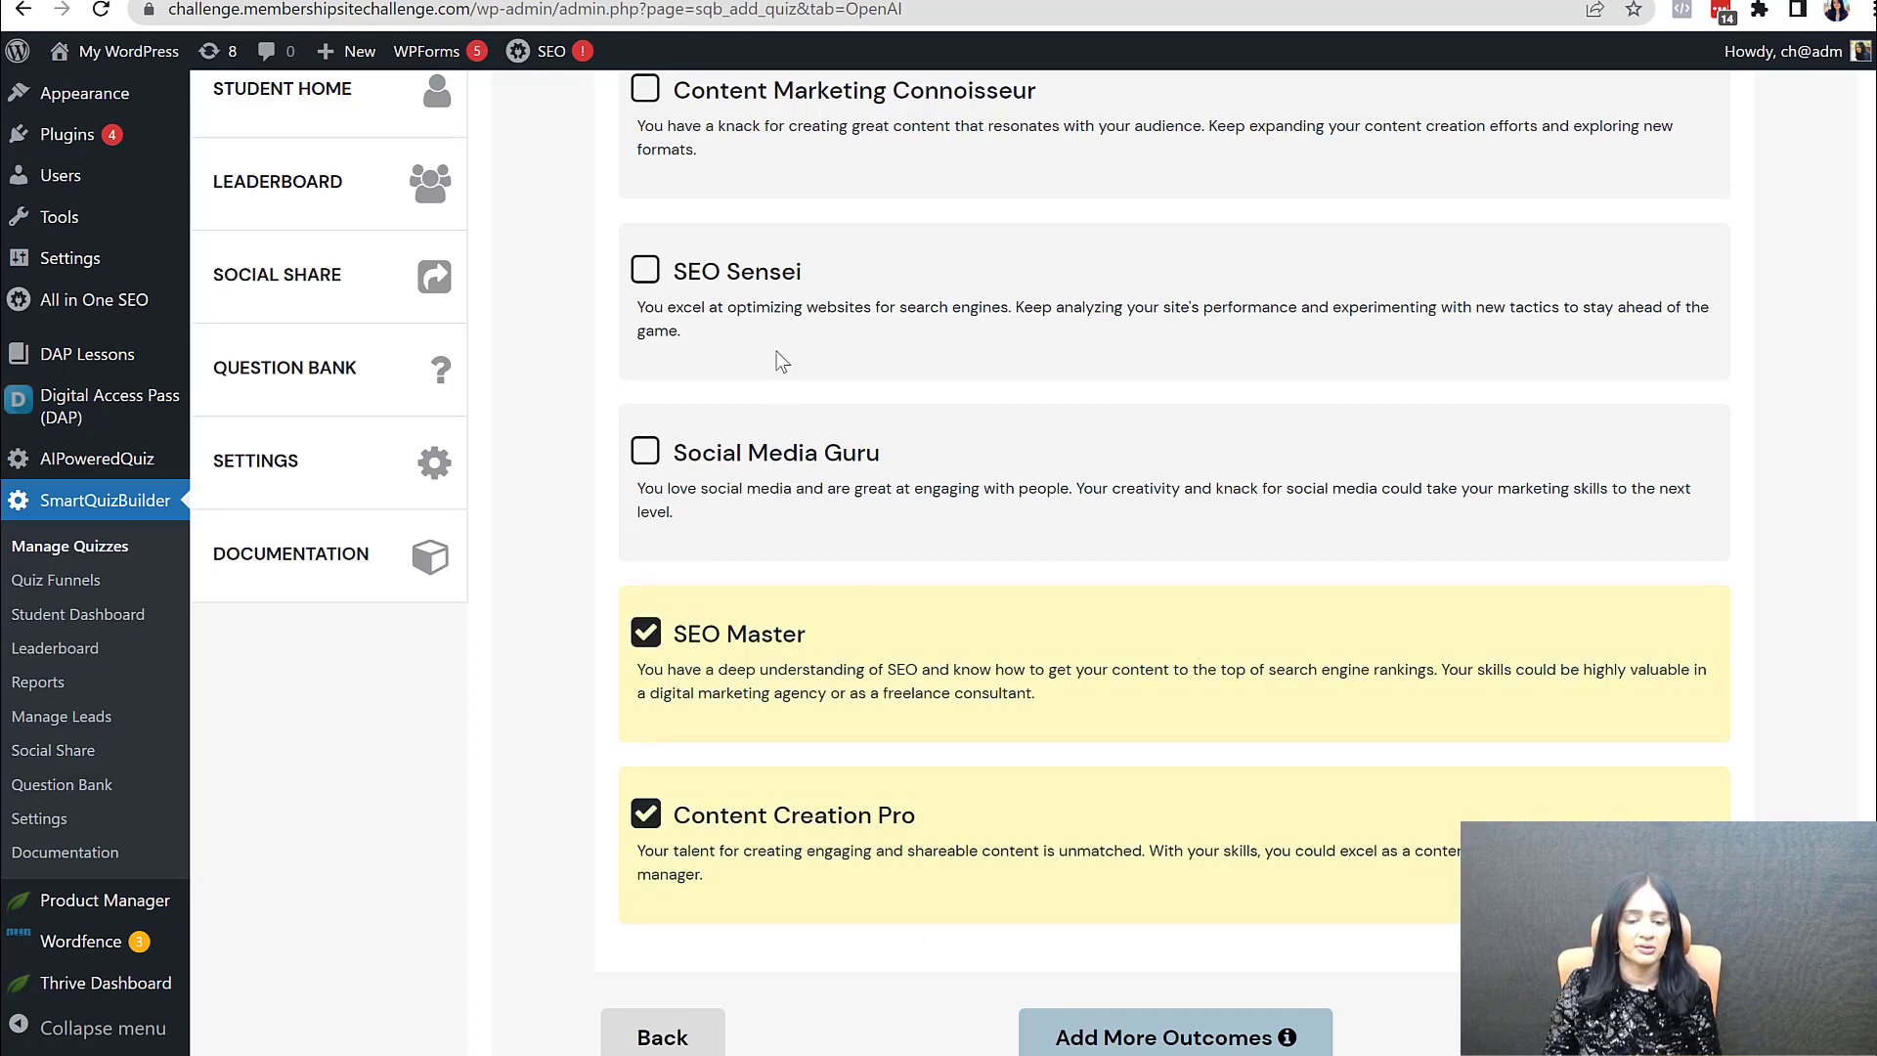
click(787, 510)
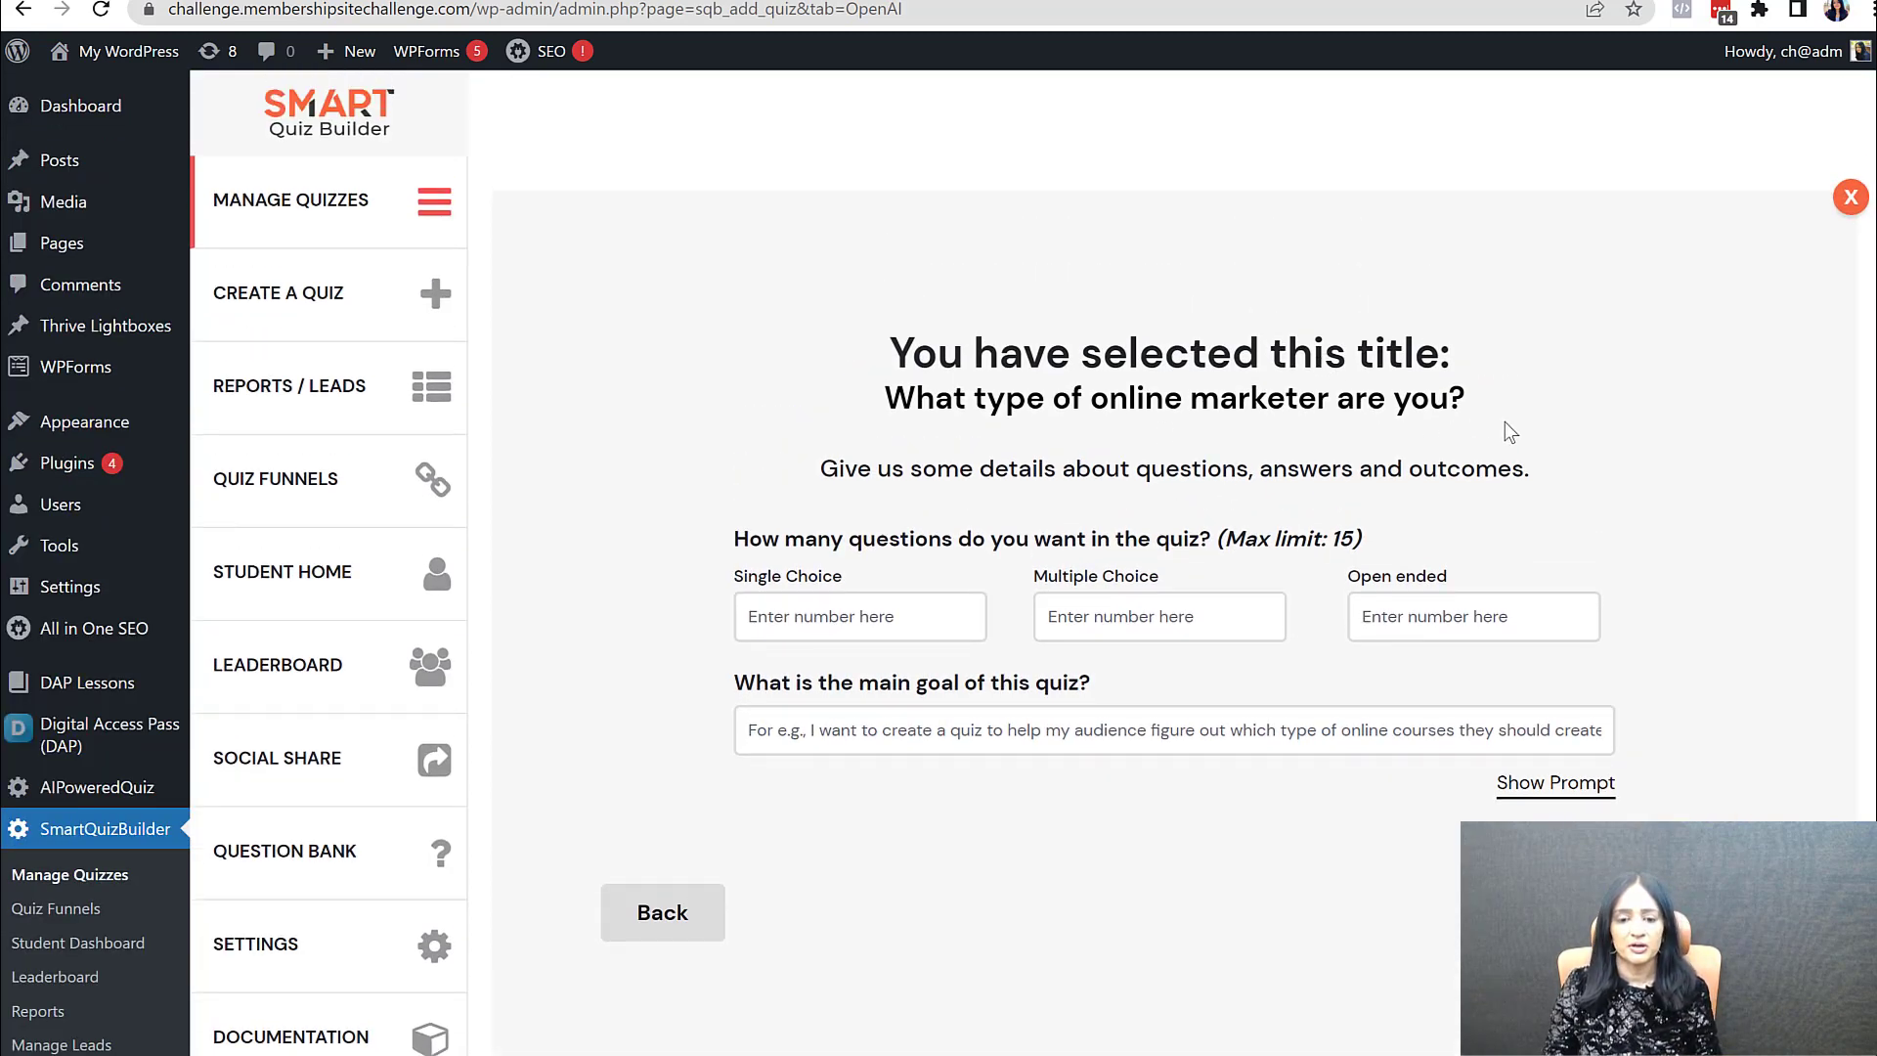
Step: Request 5 single choice questions and 1 multiple choice question for the quiz
click(819, 622)
text(3)
click(1139, 614)
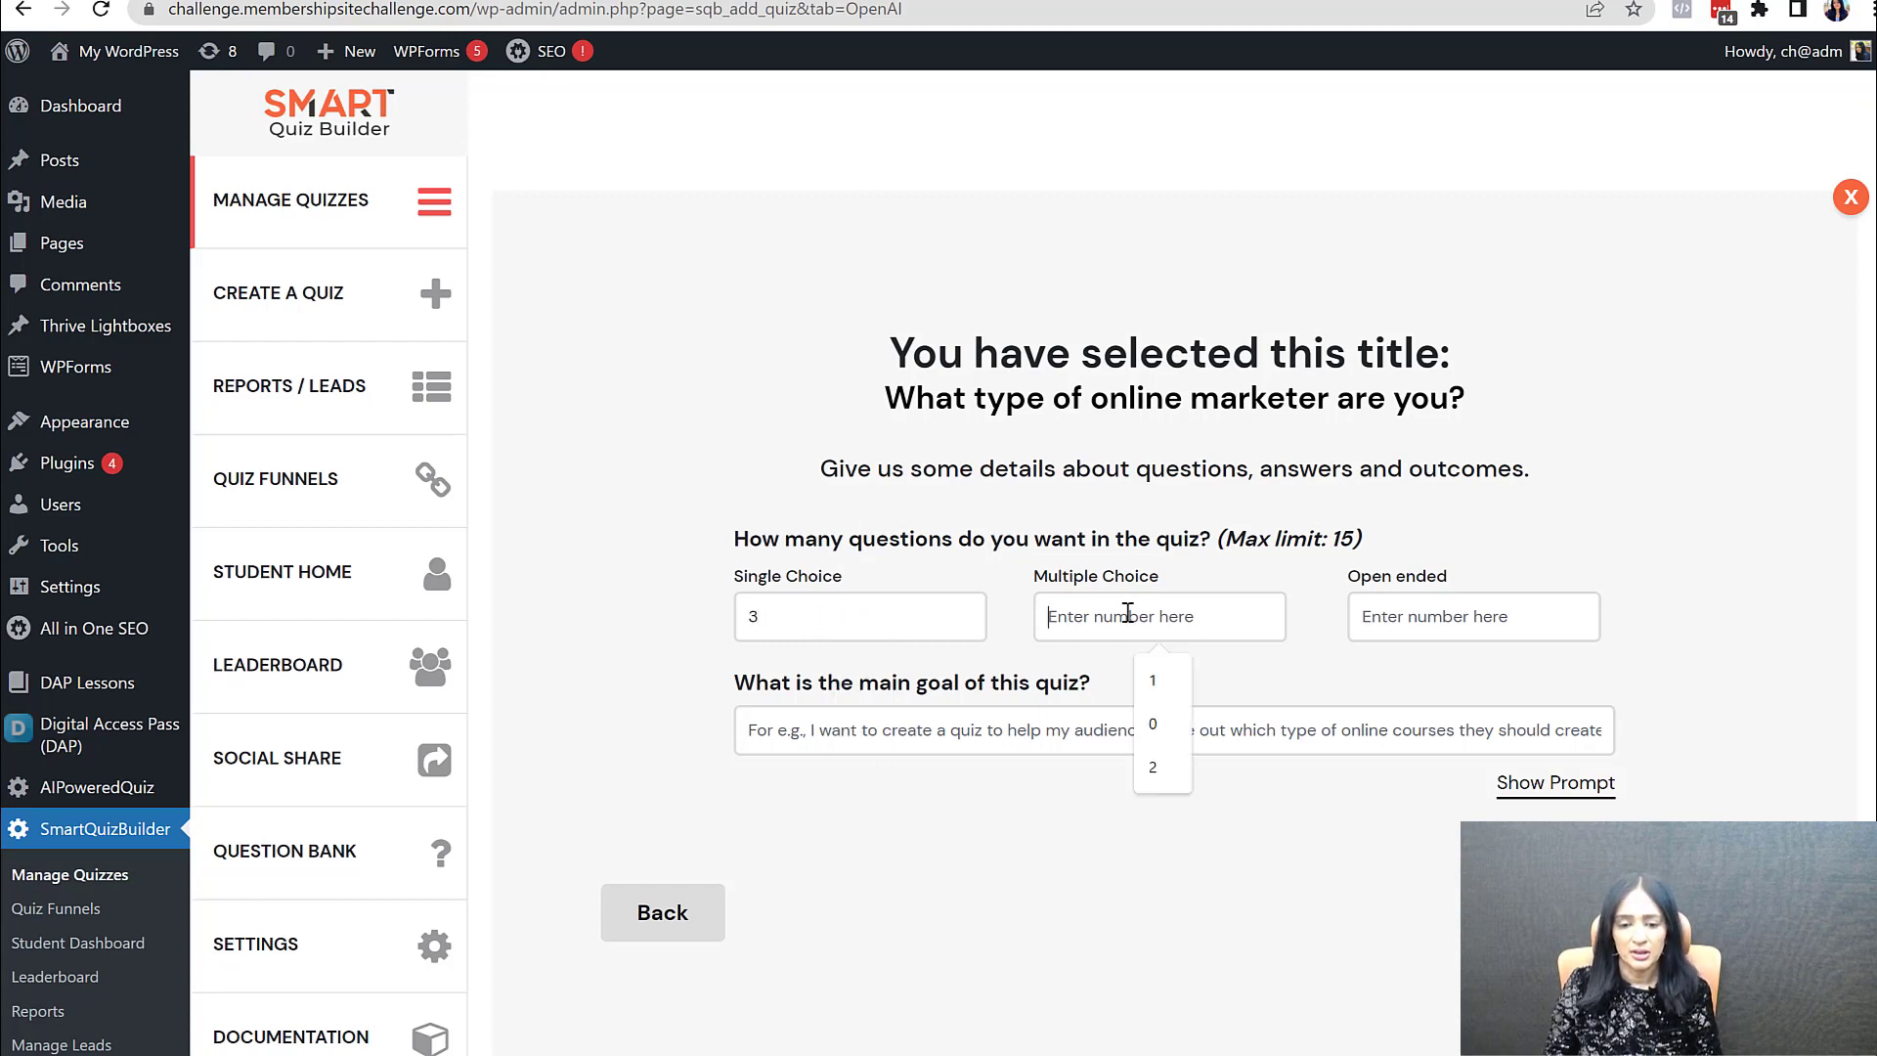
drag(851, 616, 630, 637)
text(5)
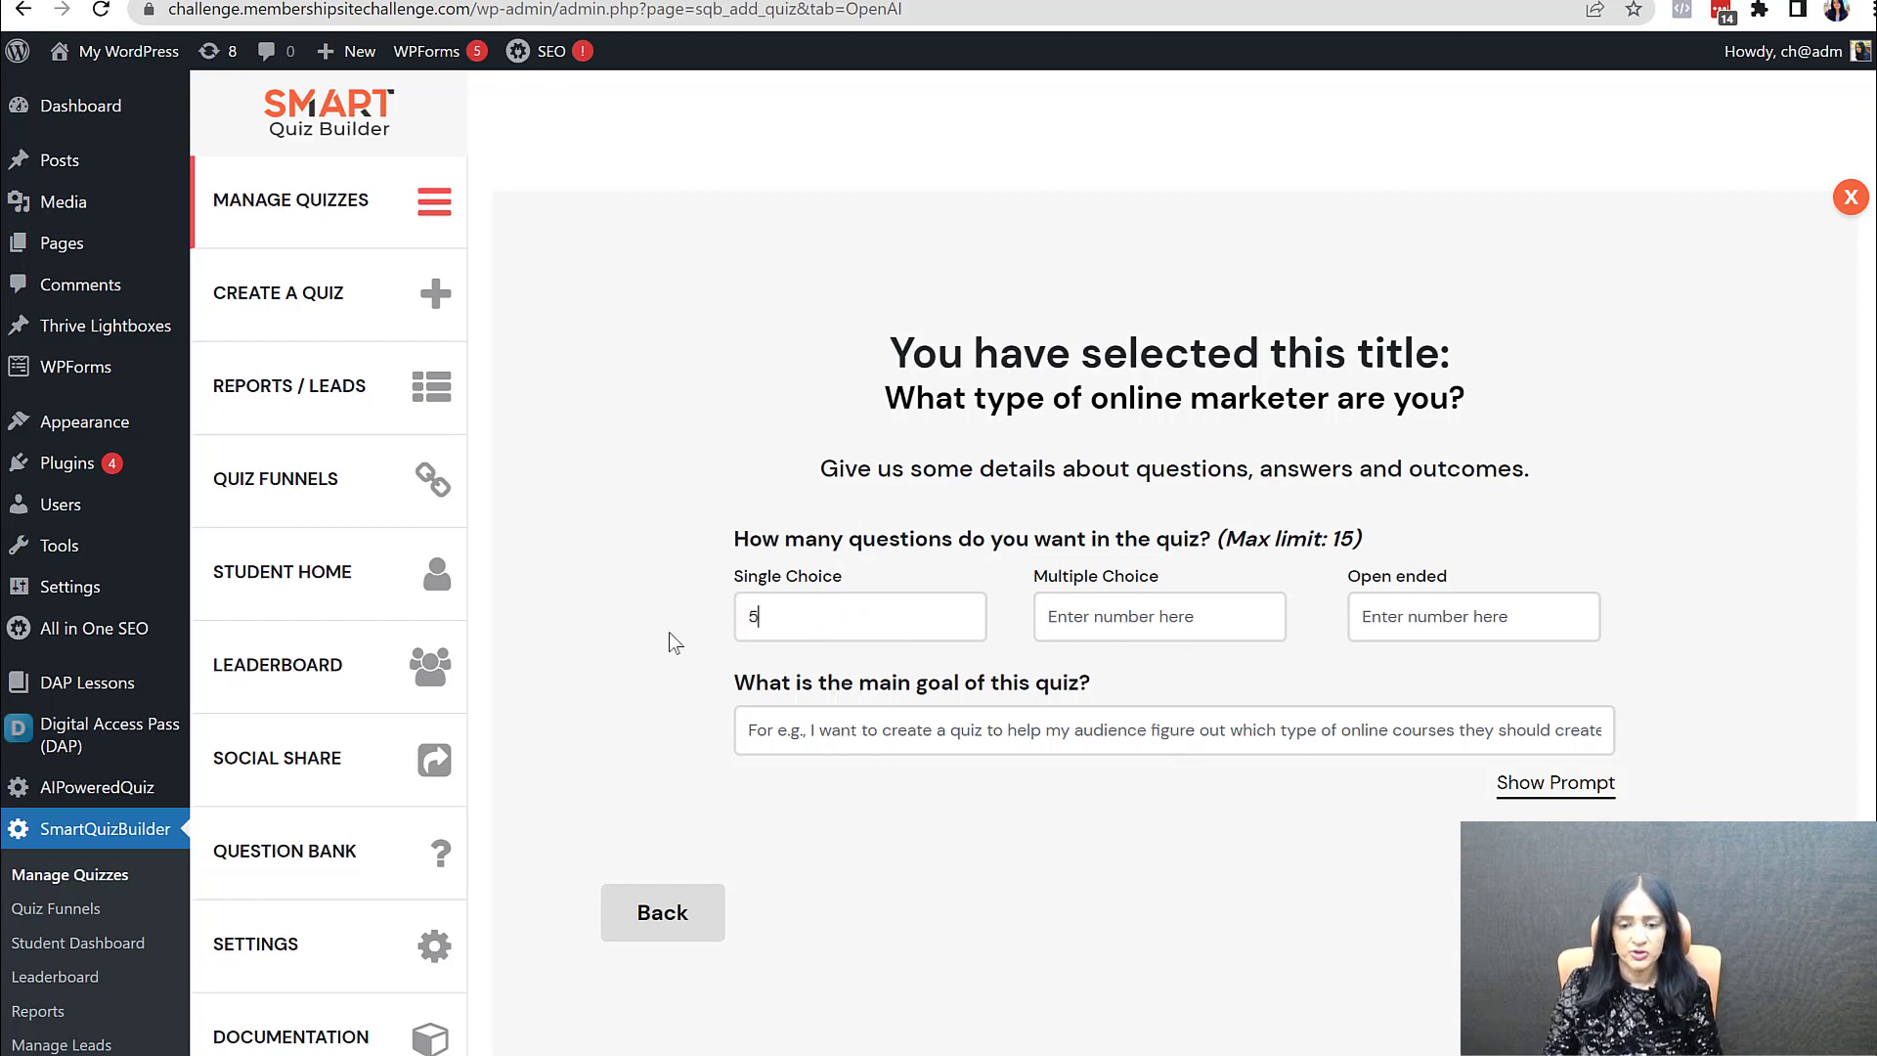
click(1114, 616)
text(1)
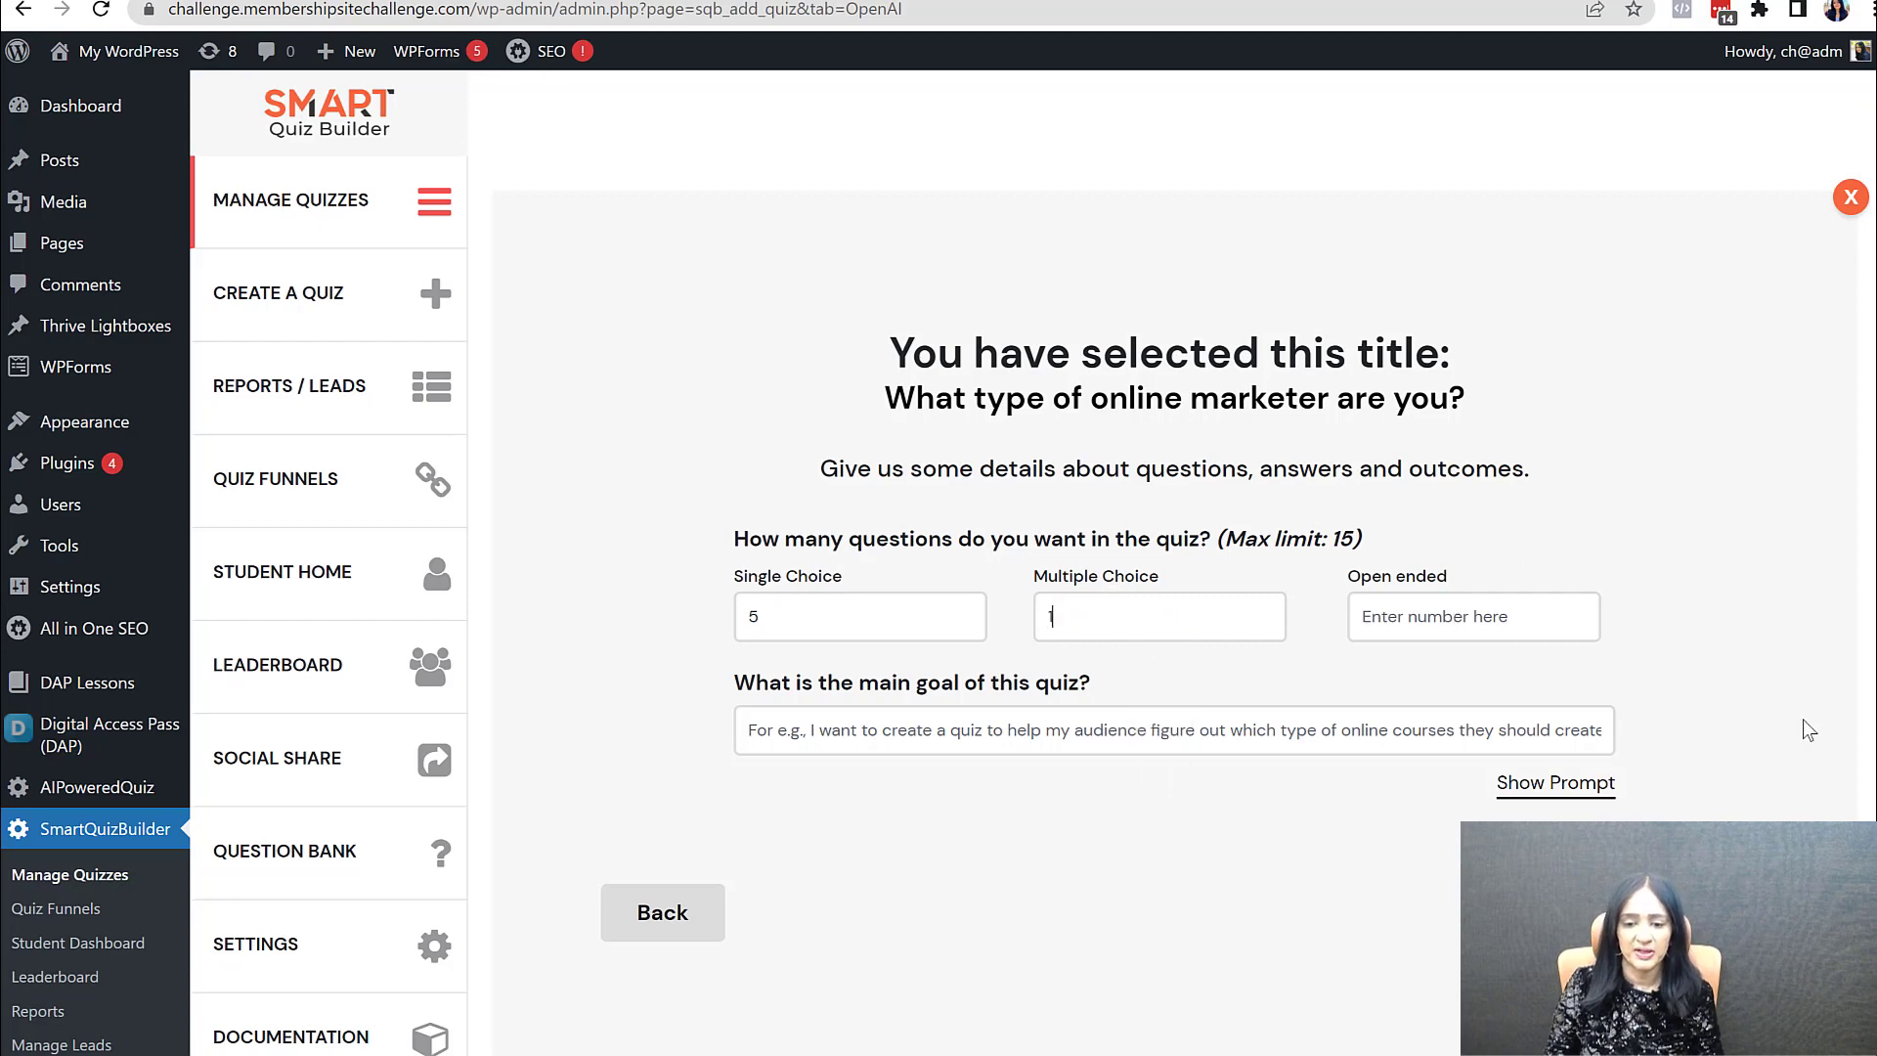
drag(1206, 849, 1296, 668)
click(1293, 669)
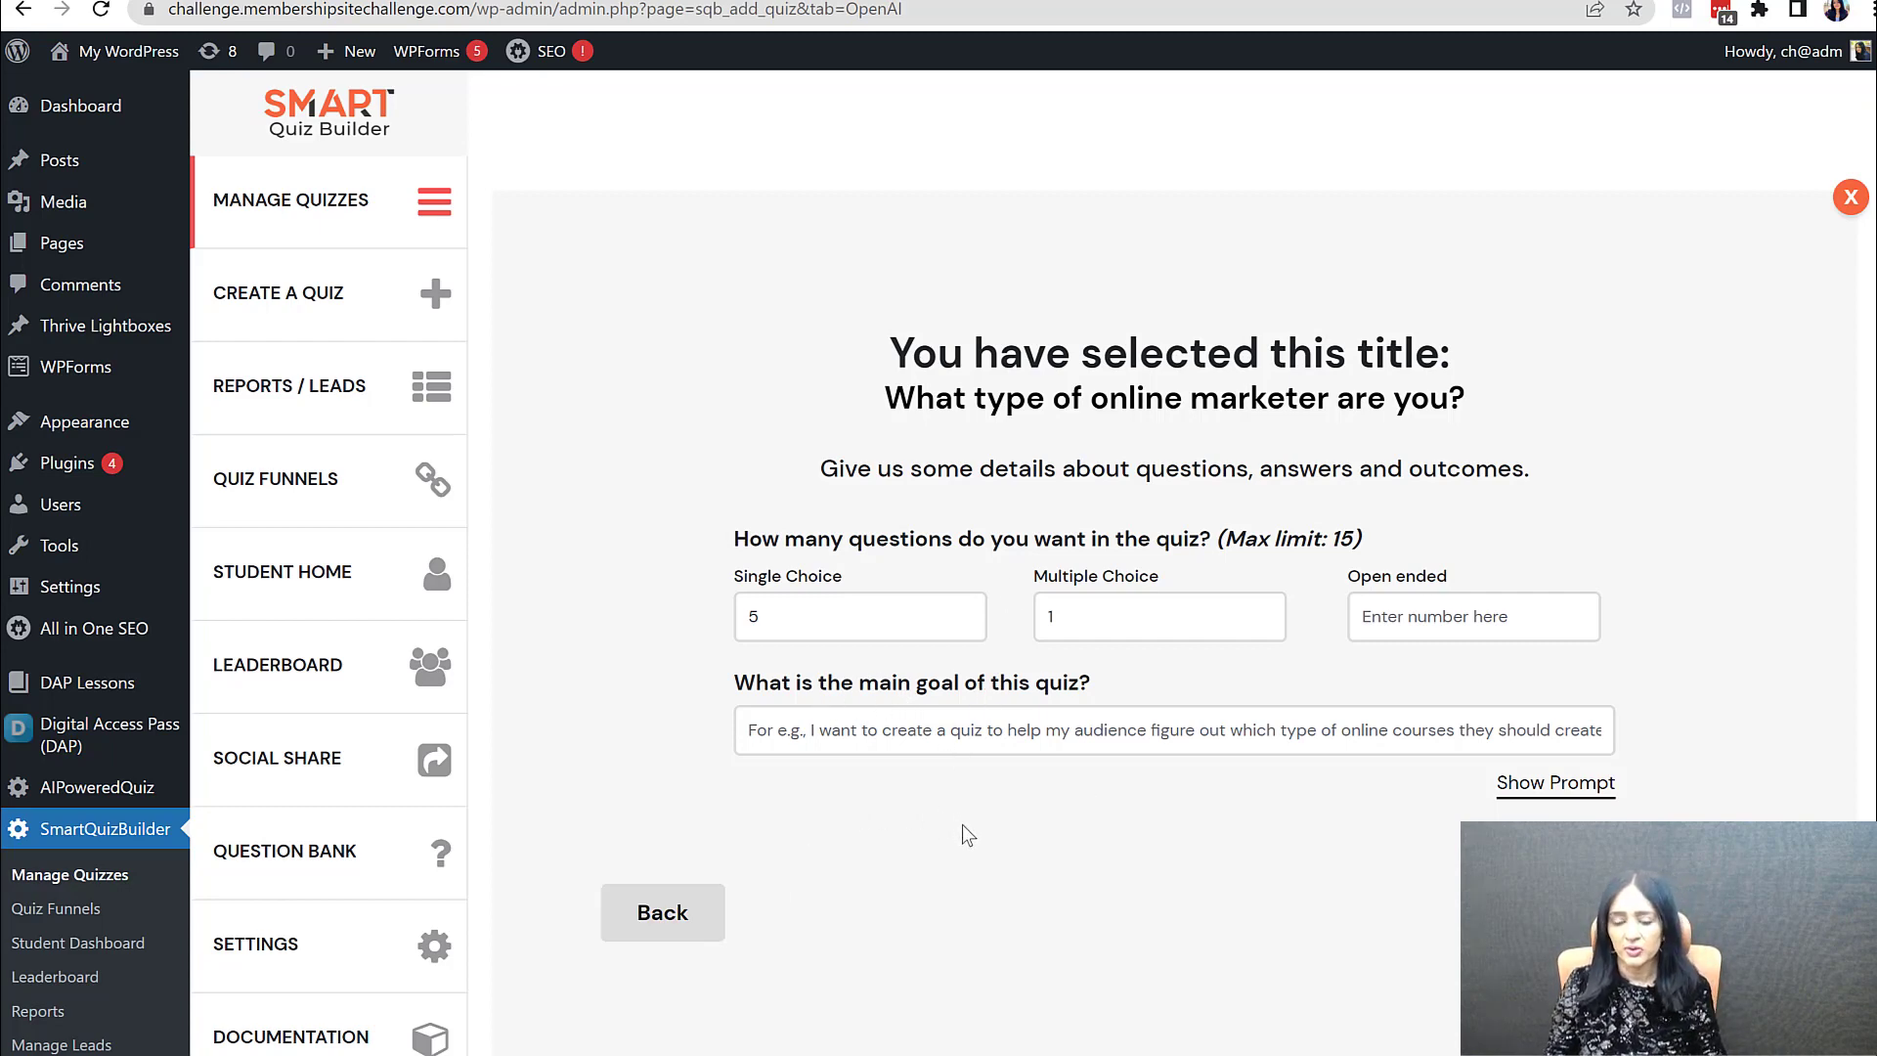
Step: Enter the quiz goal "I want to place the users into the right buckets based on their online marketing style" and generate the questions
click(959, 733)
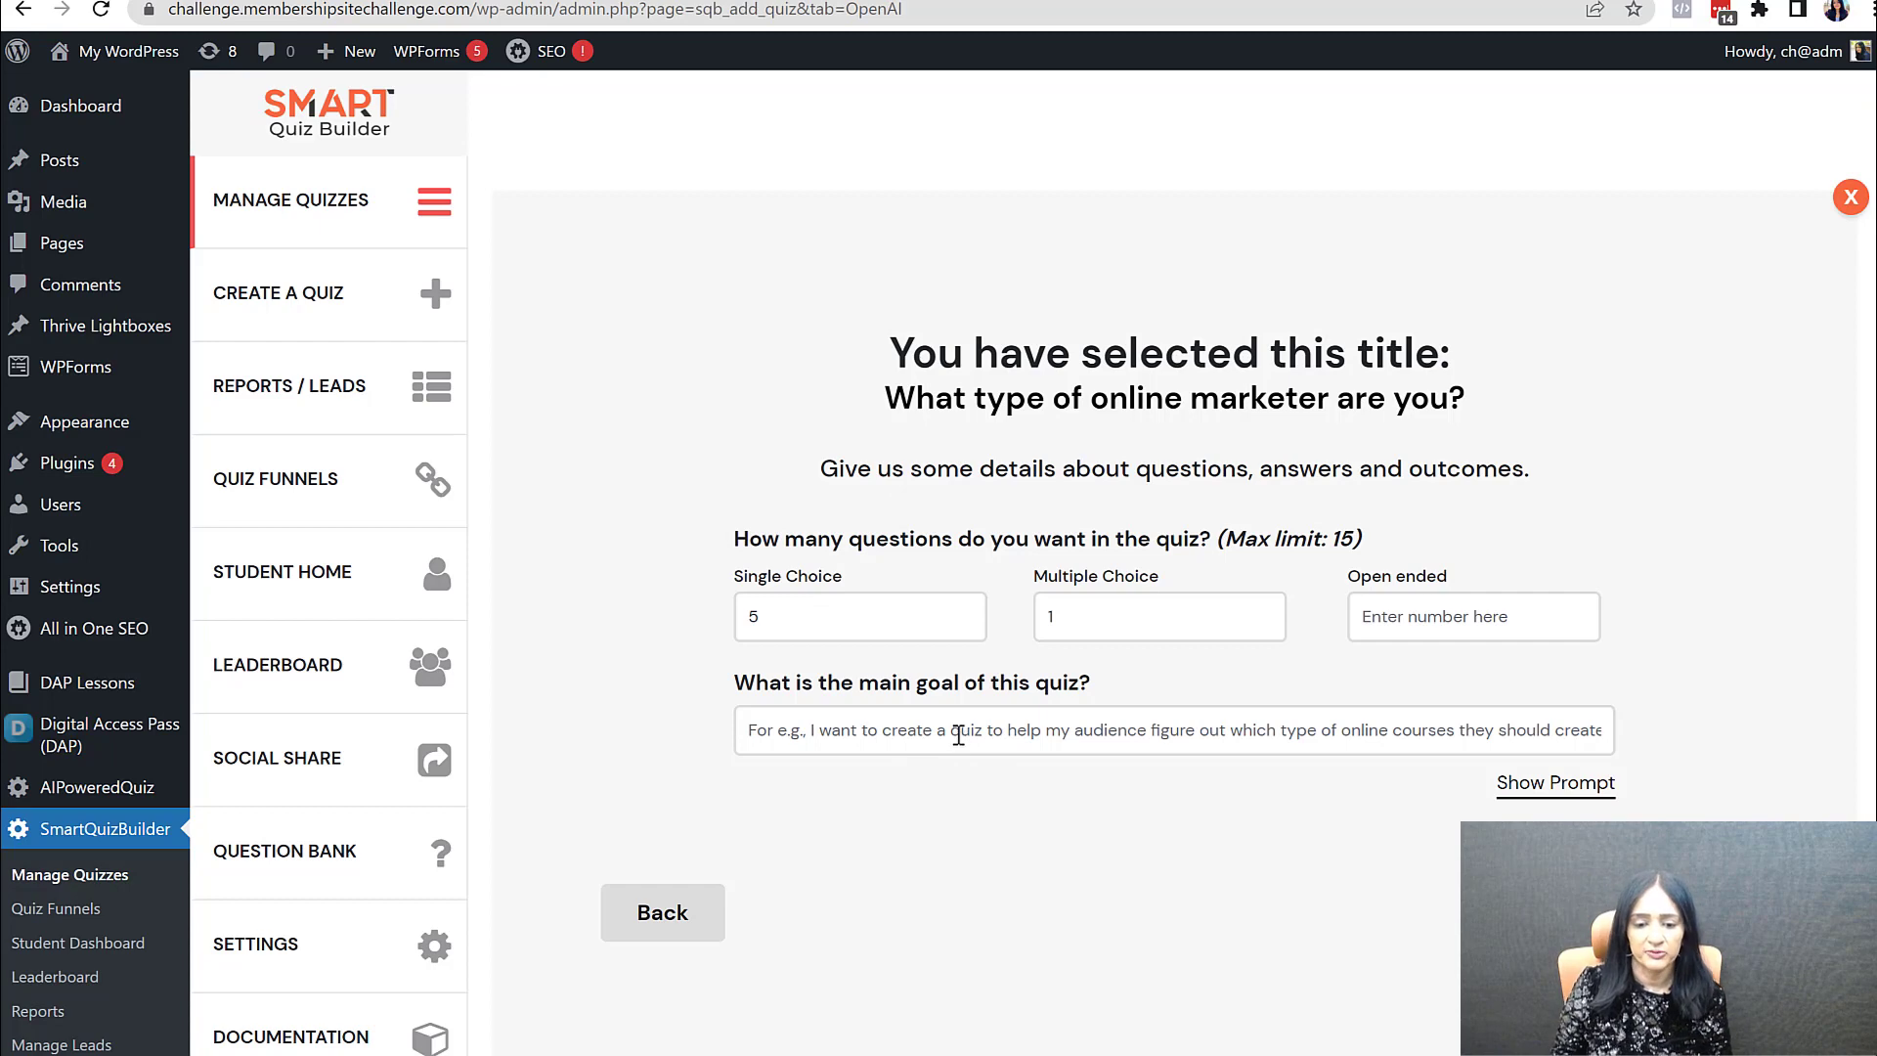
text(I want to place the users into the right buckets based on their online  marketing style)
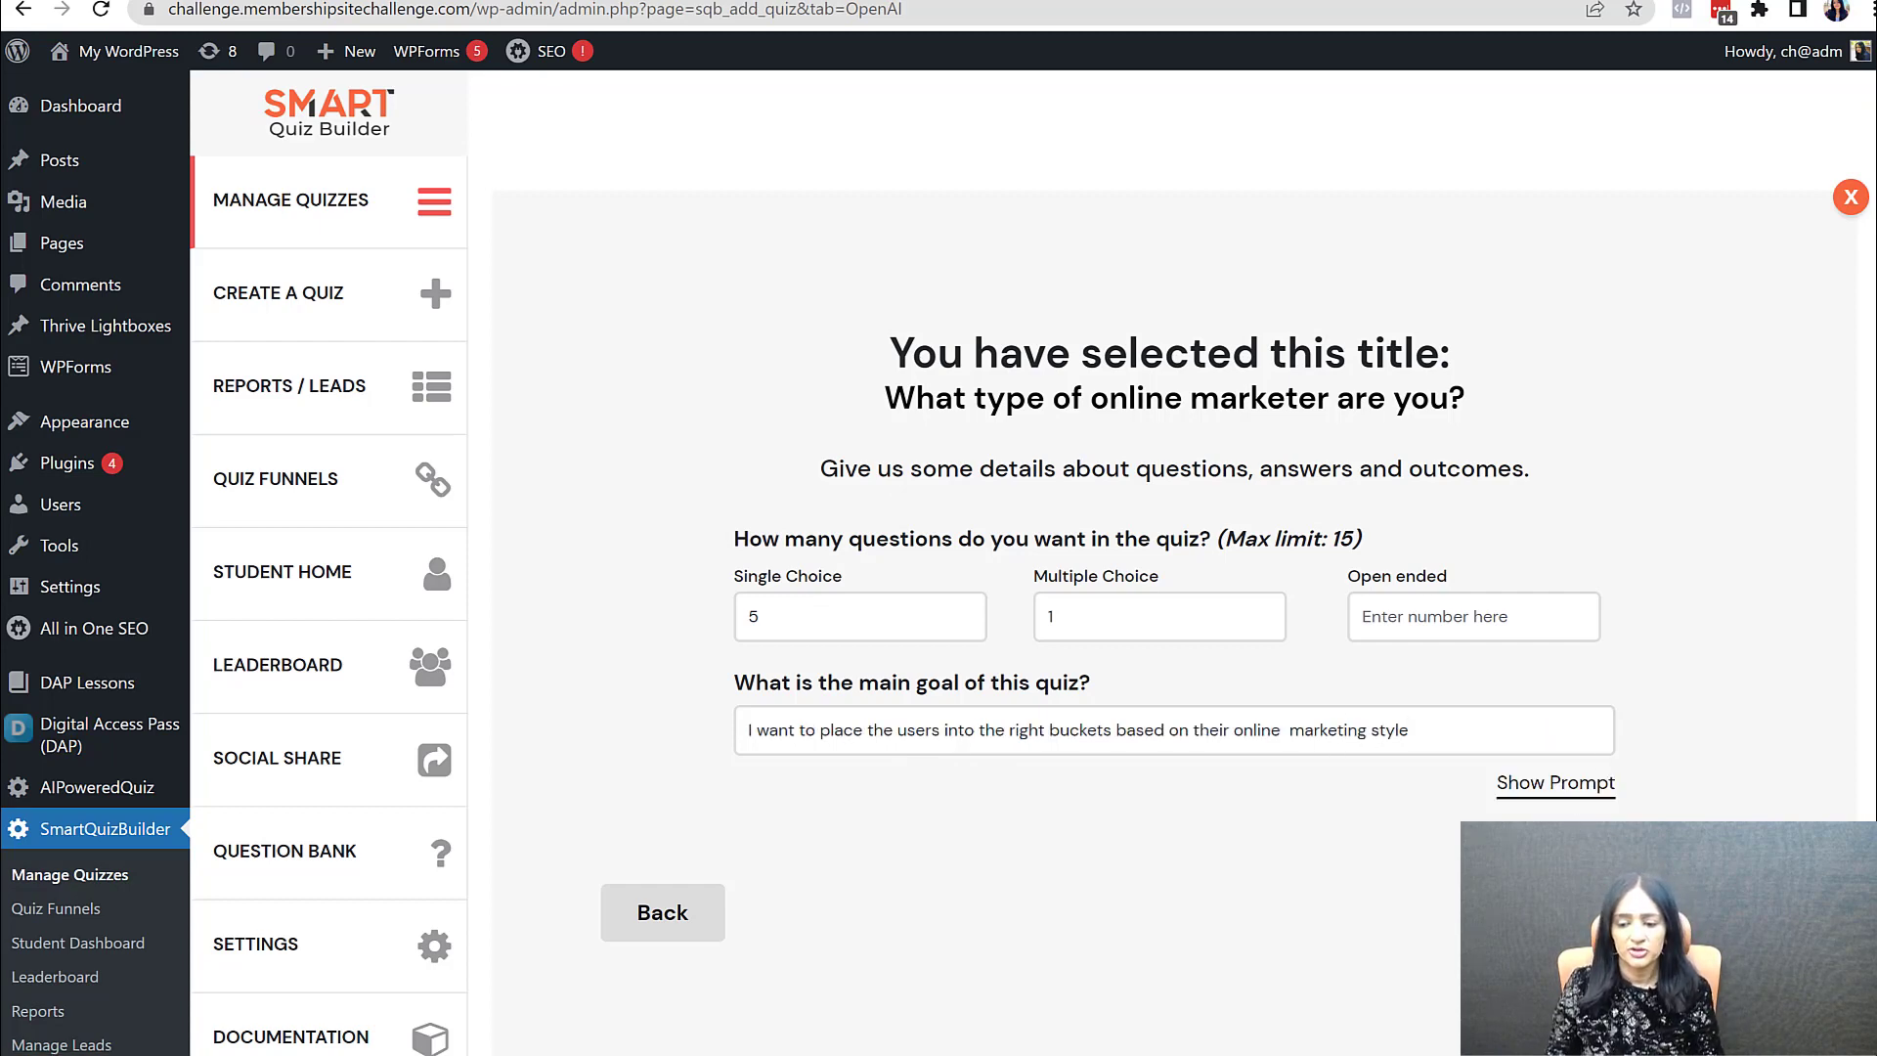
key(Return)
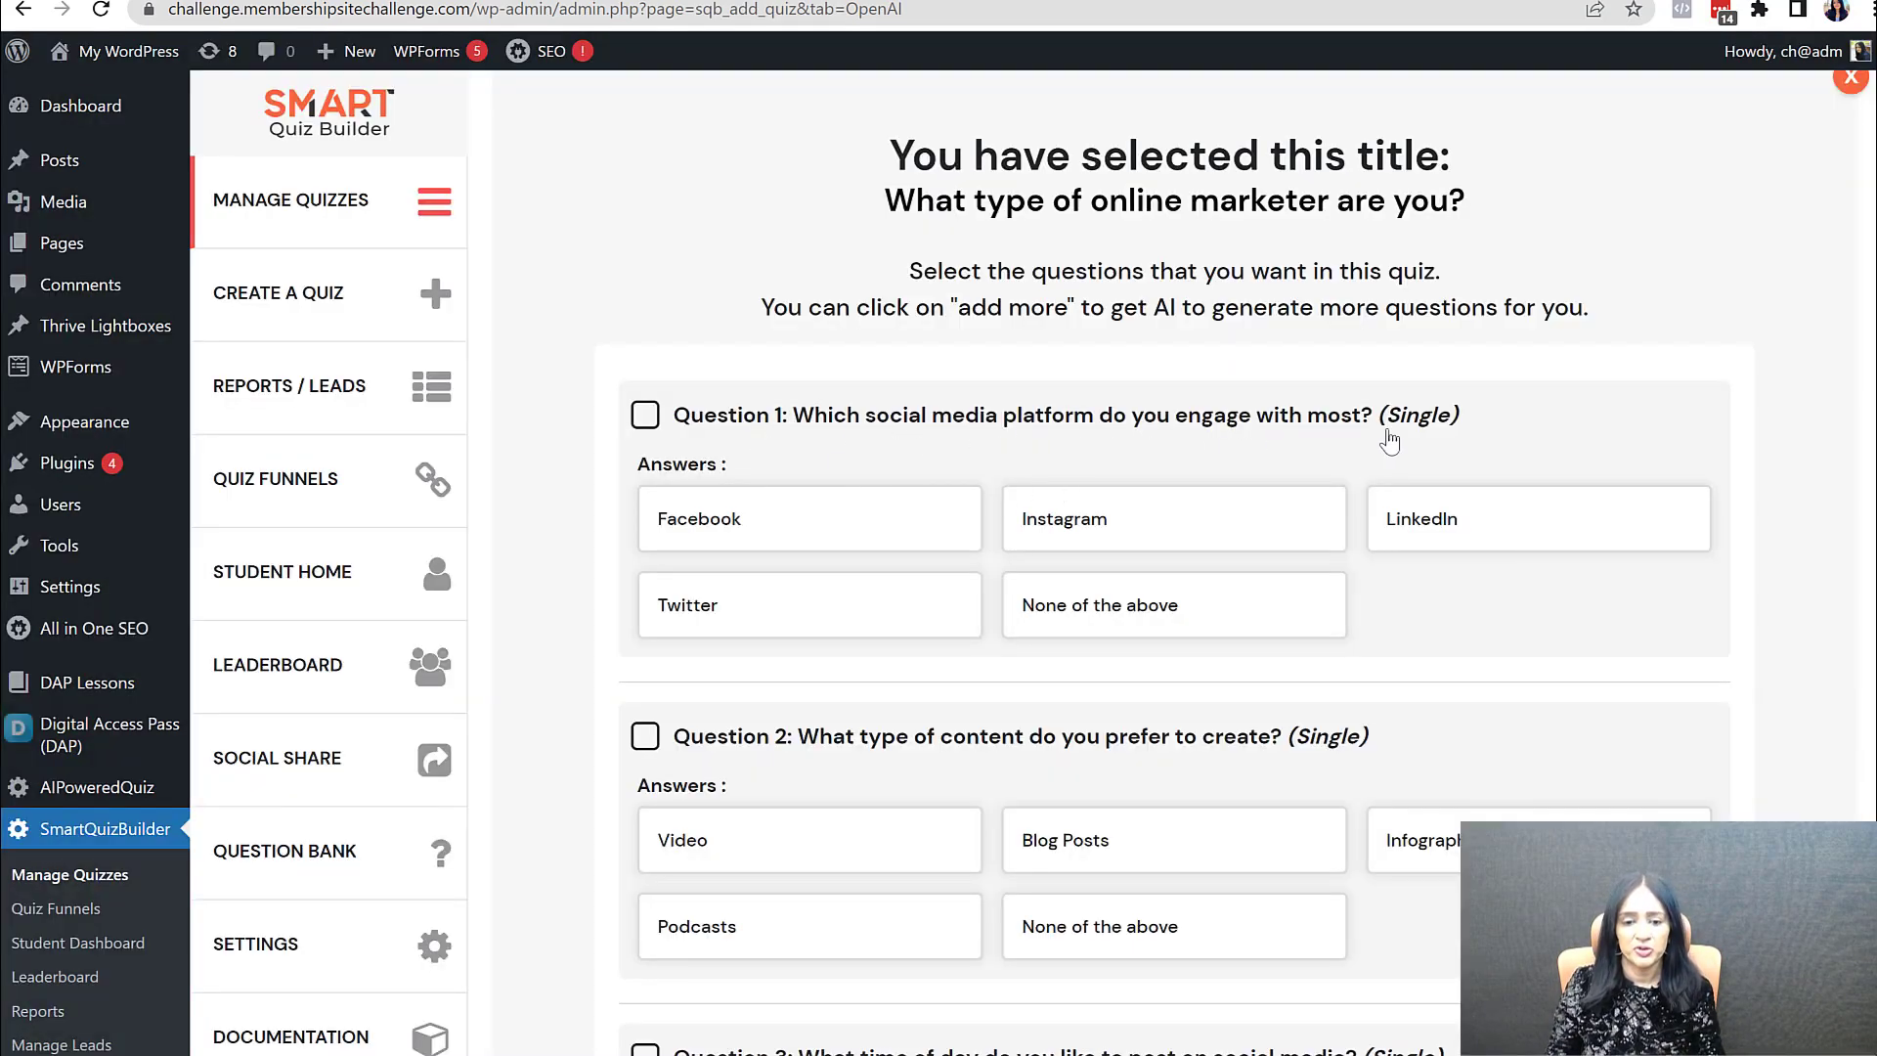
Step: Select the first five generated questions, from the social media platform question through the one on measuring campaign success
click(646, 415)
scroll(646, 421, down, 3)
click(645, 495)
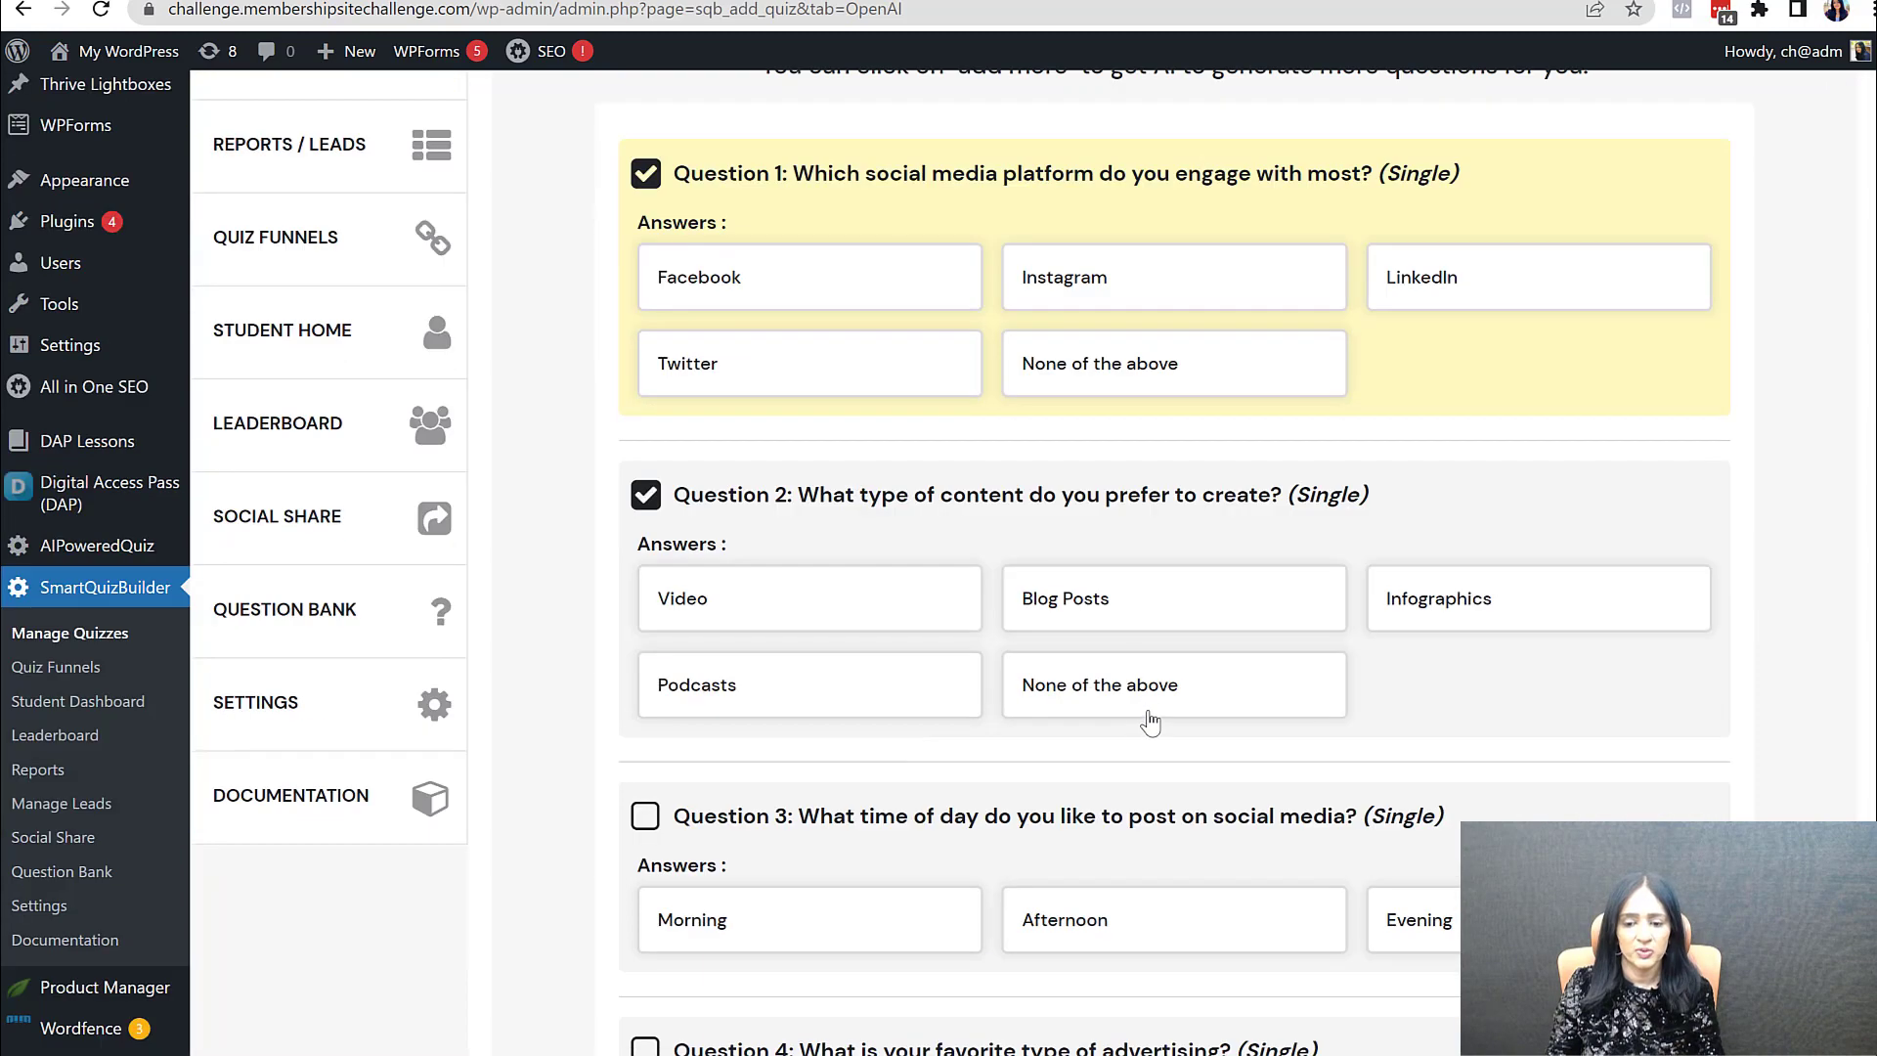
scroll(1243, 763, down, 3)
click(1070, 608)
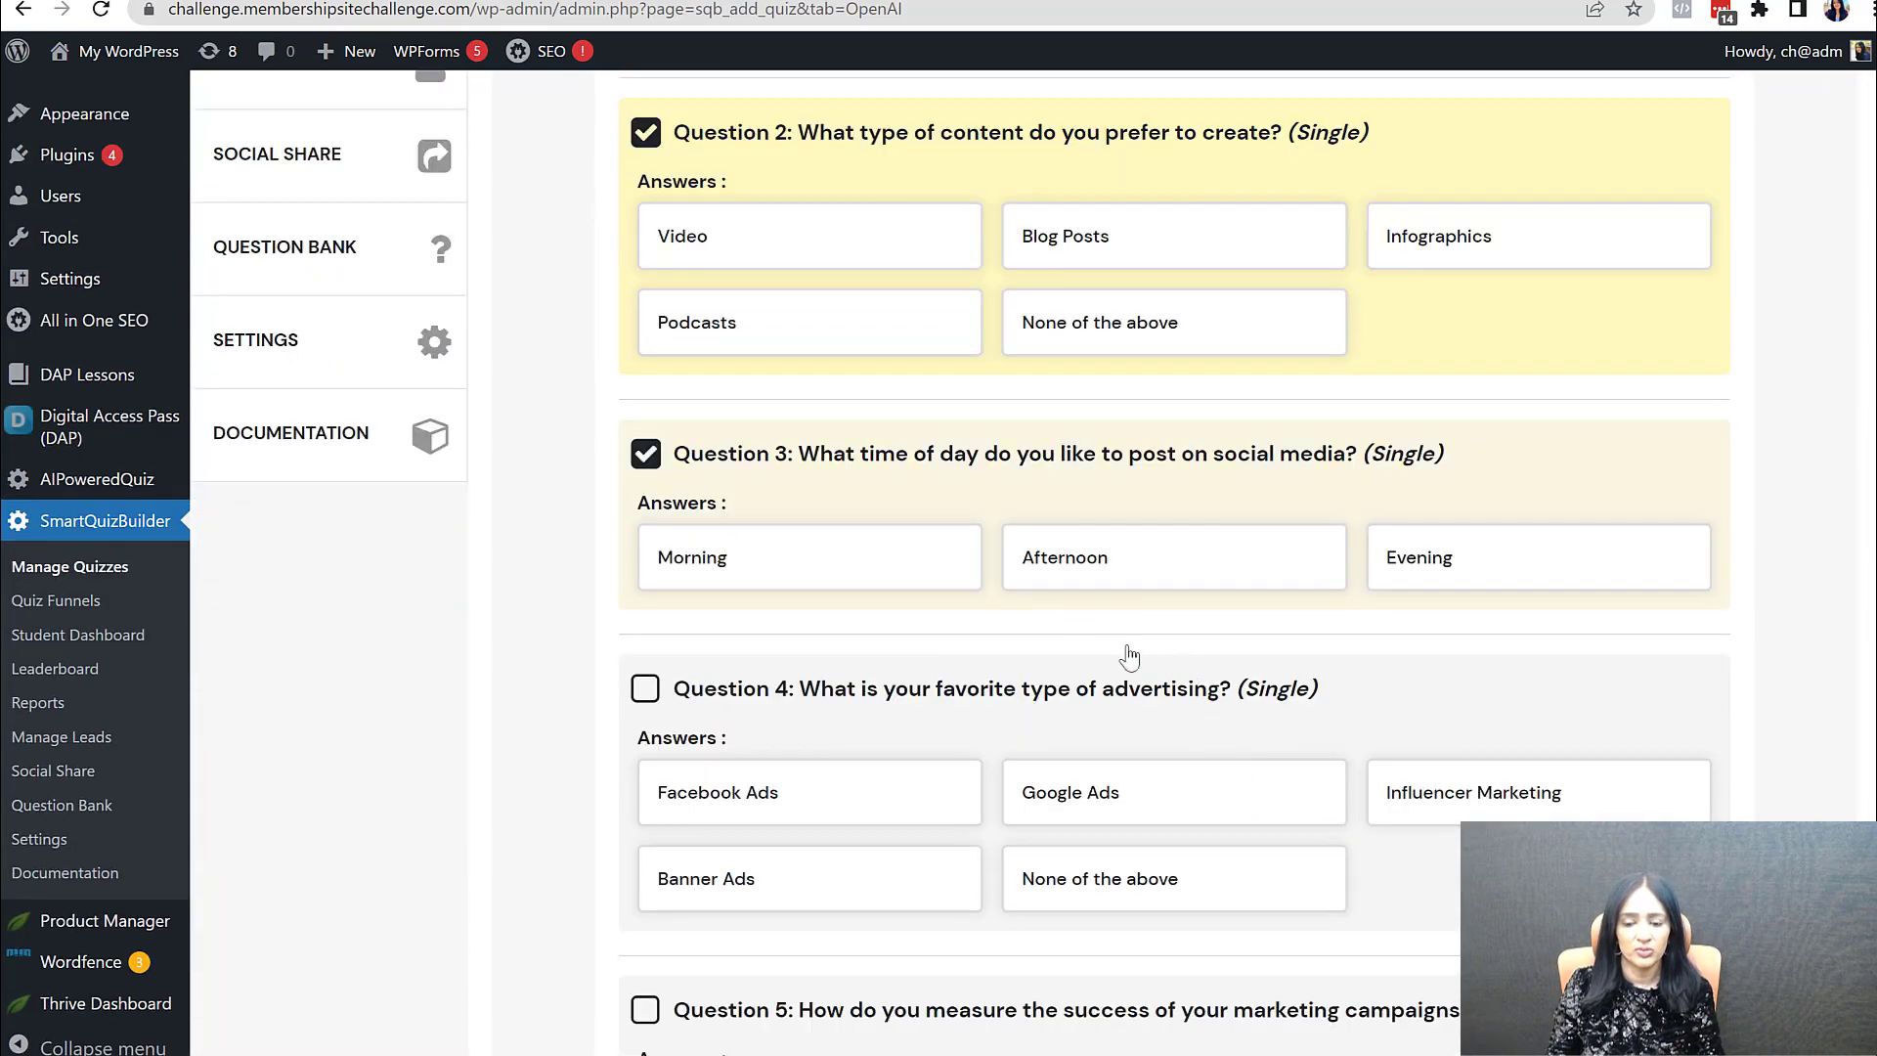
scroll(1194, 689, down, 2)
scroll(1153, 637, down, 1)
click(943, 494)
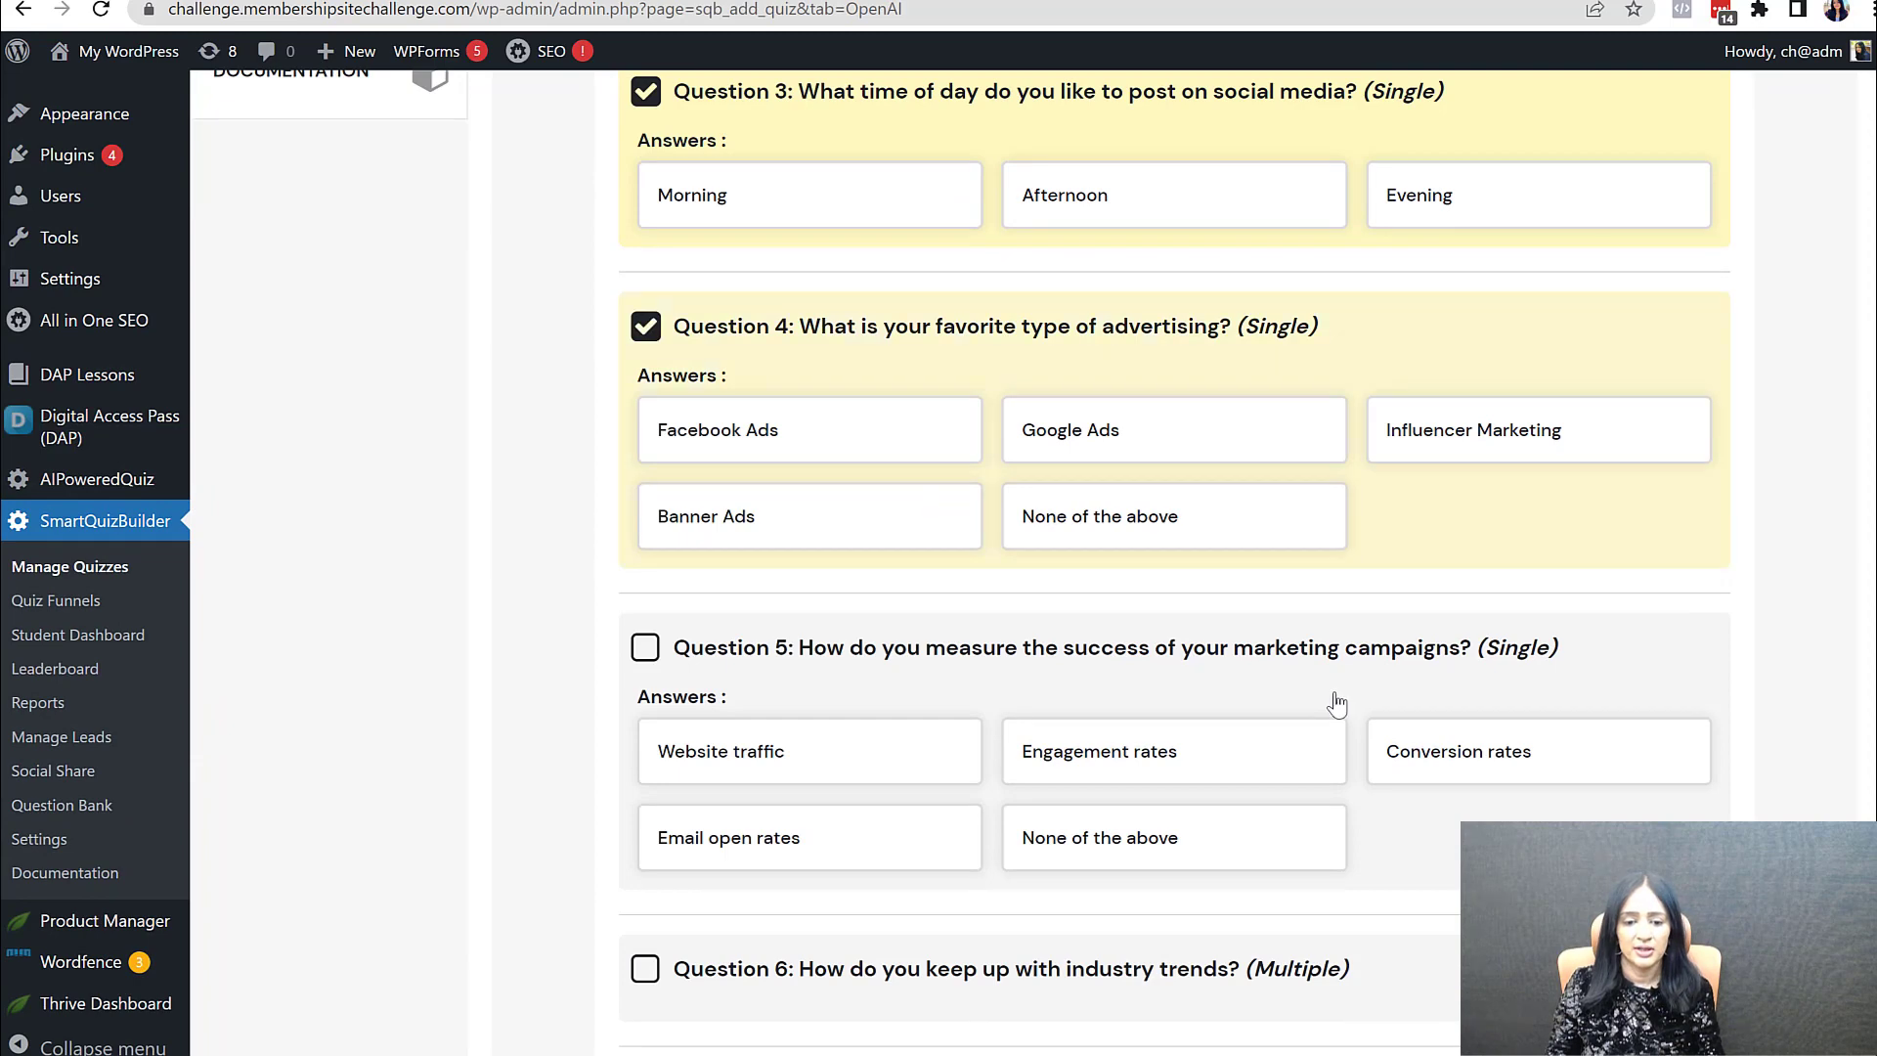
scroll(1336, 700, down, 3)
click(1205, 410)
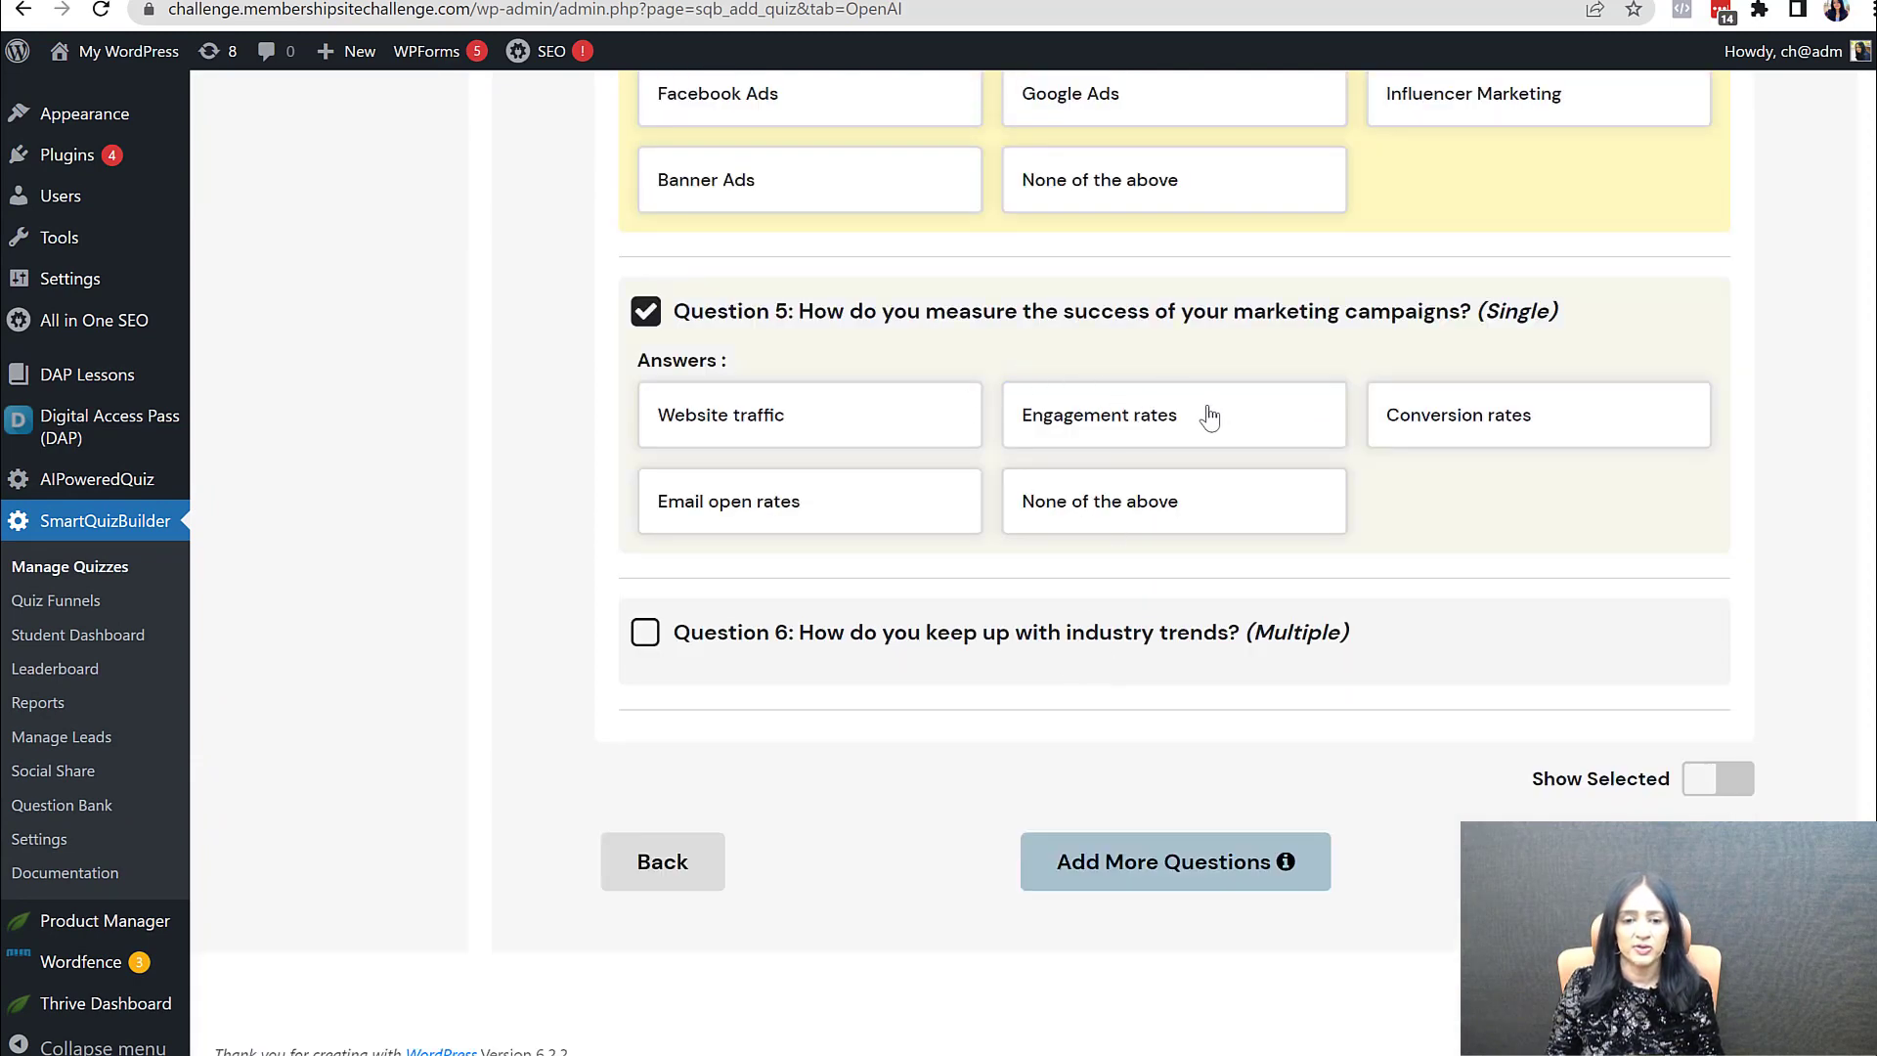
Step: Generate more questions and add "Which type of content do you enjoy creating the most?" to the selection
click(1150, 891)
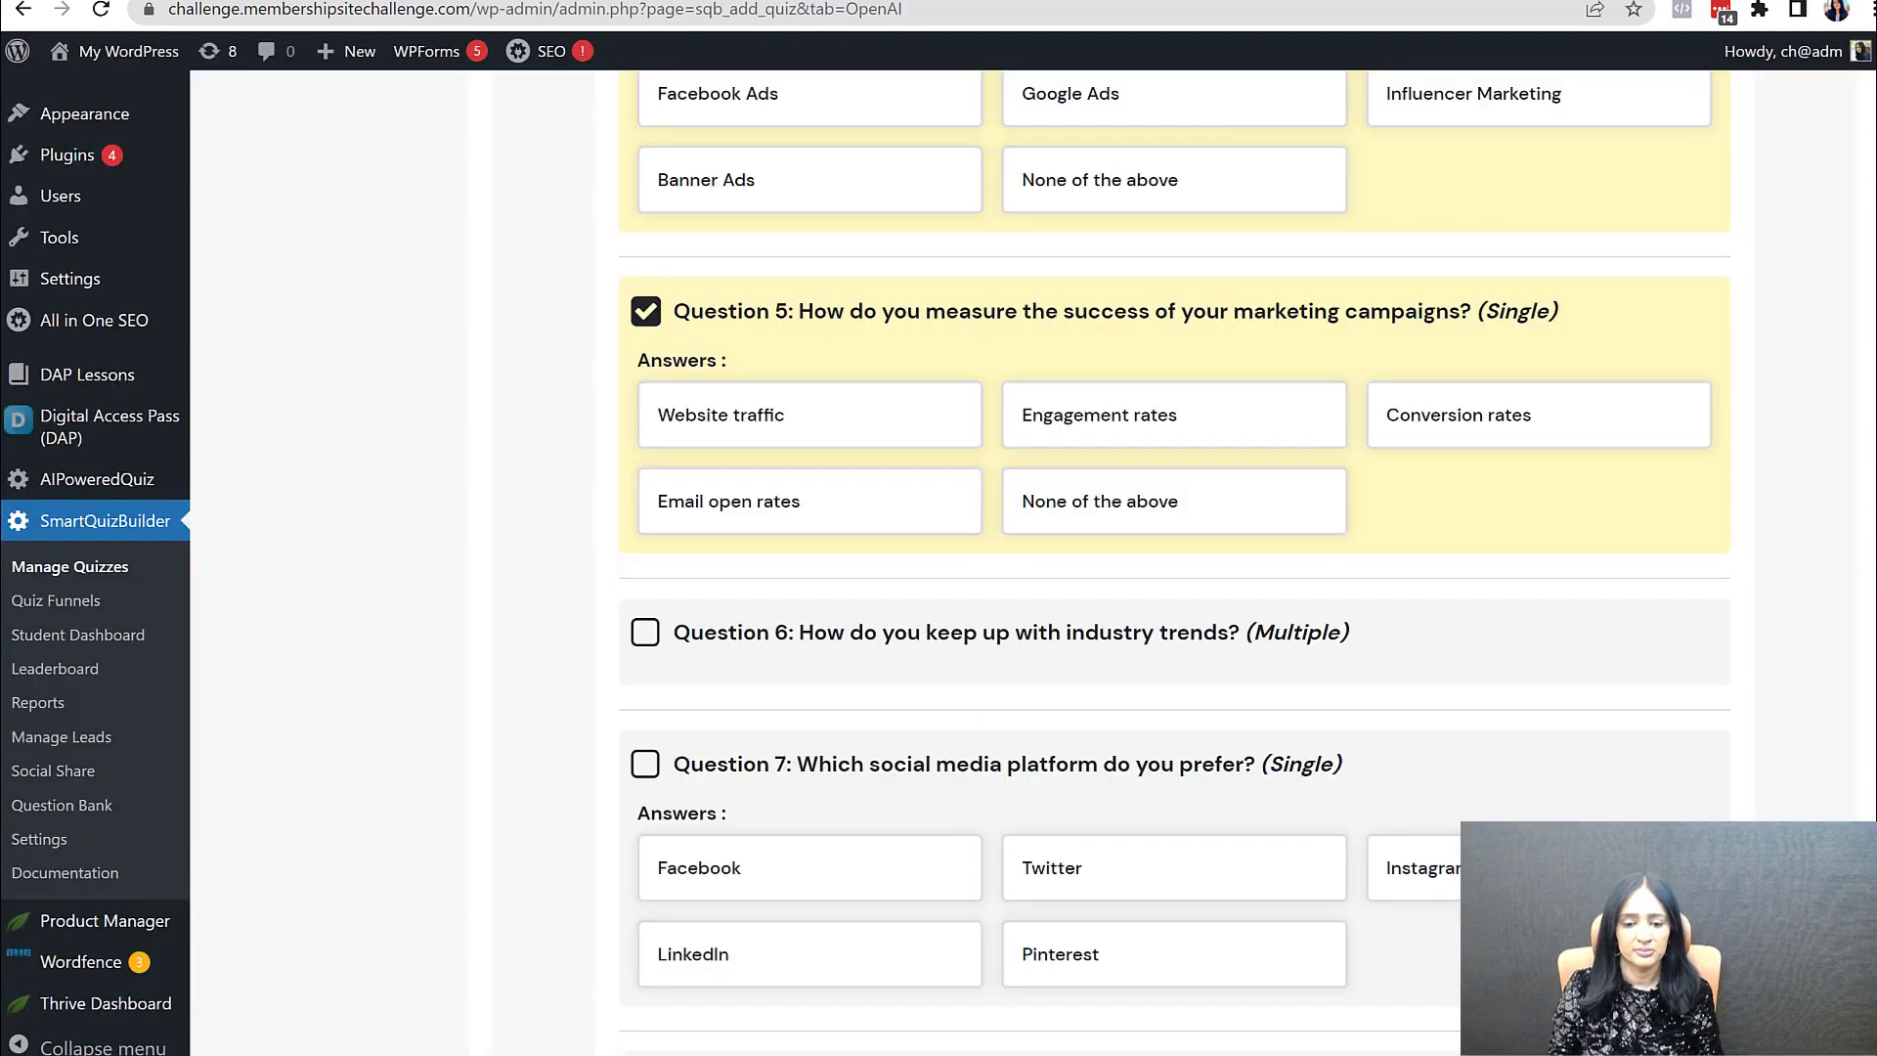
scroll(1018, 721, down, 3)
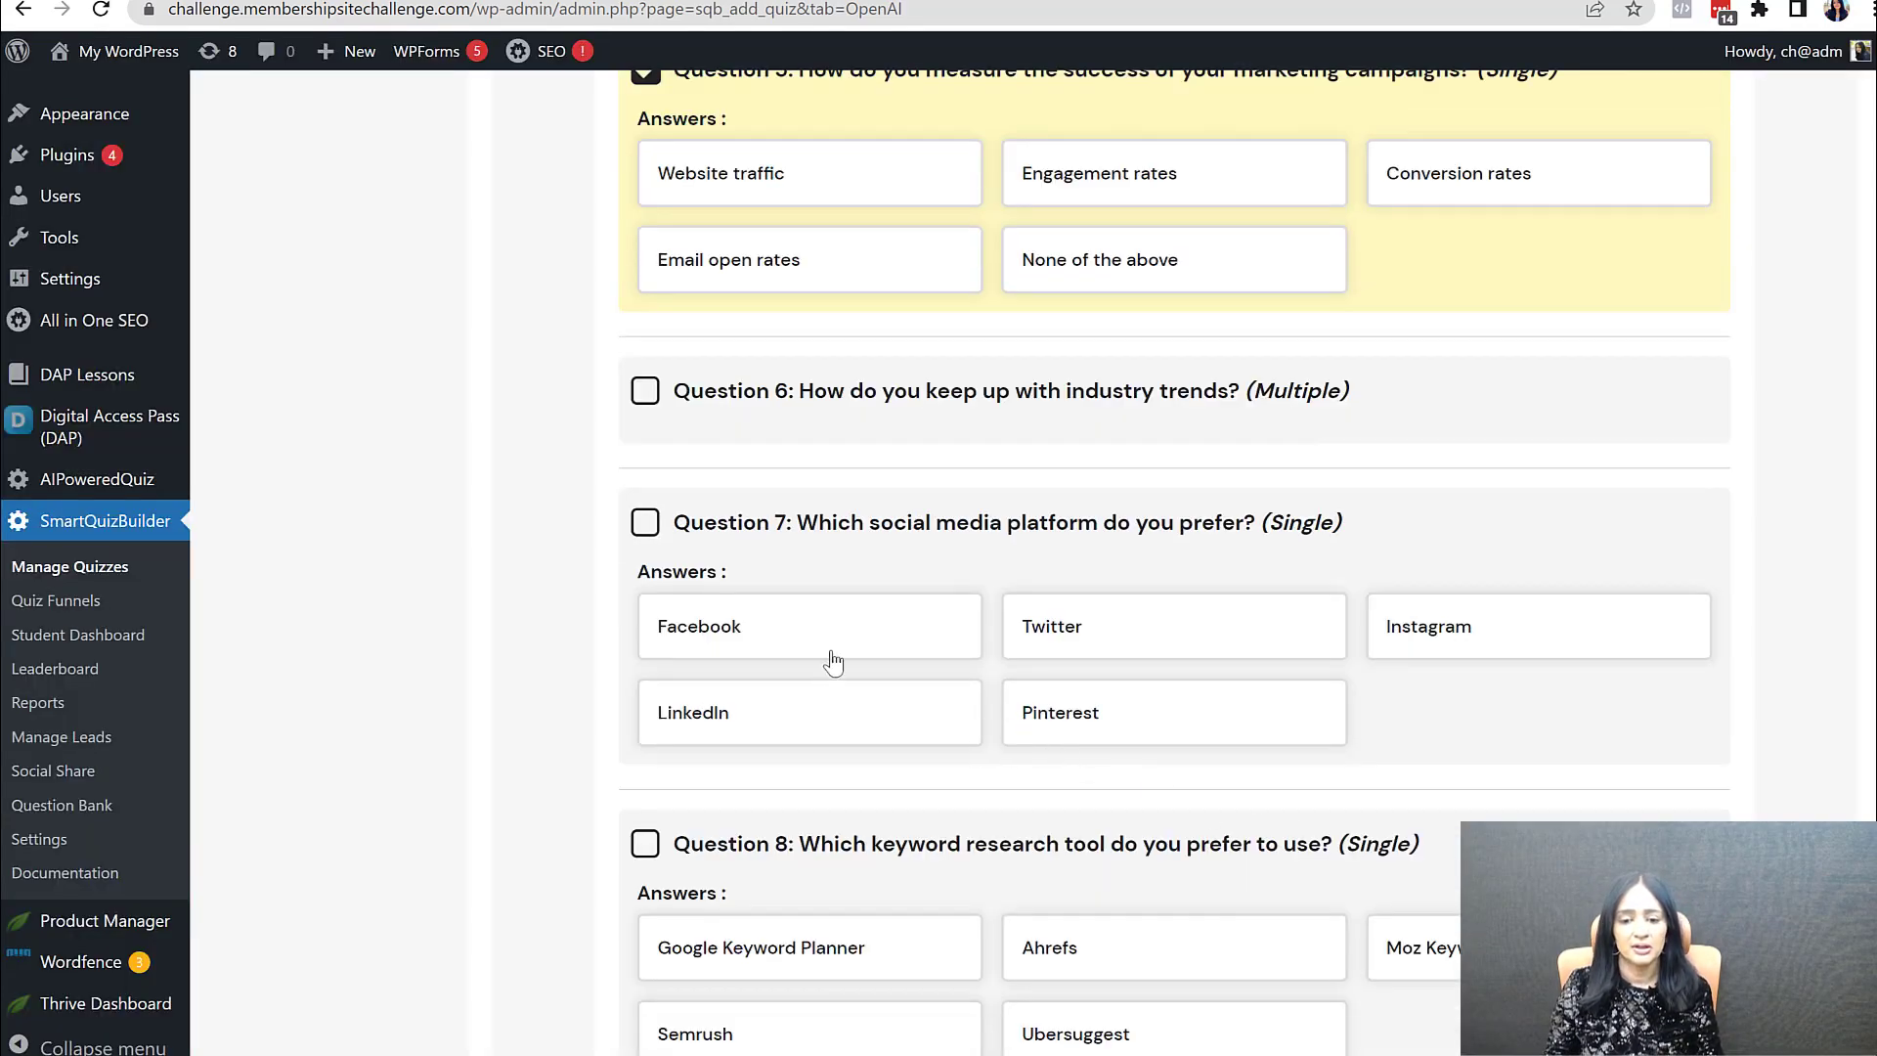
scroll(1300, 750, down, 4)
scroll(1368, 733, down, 2)
scroll(1106, 674, down, 1)
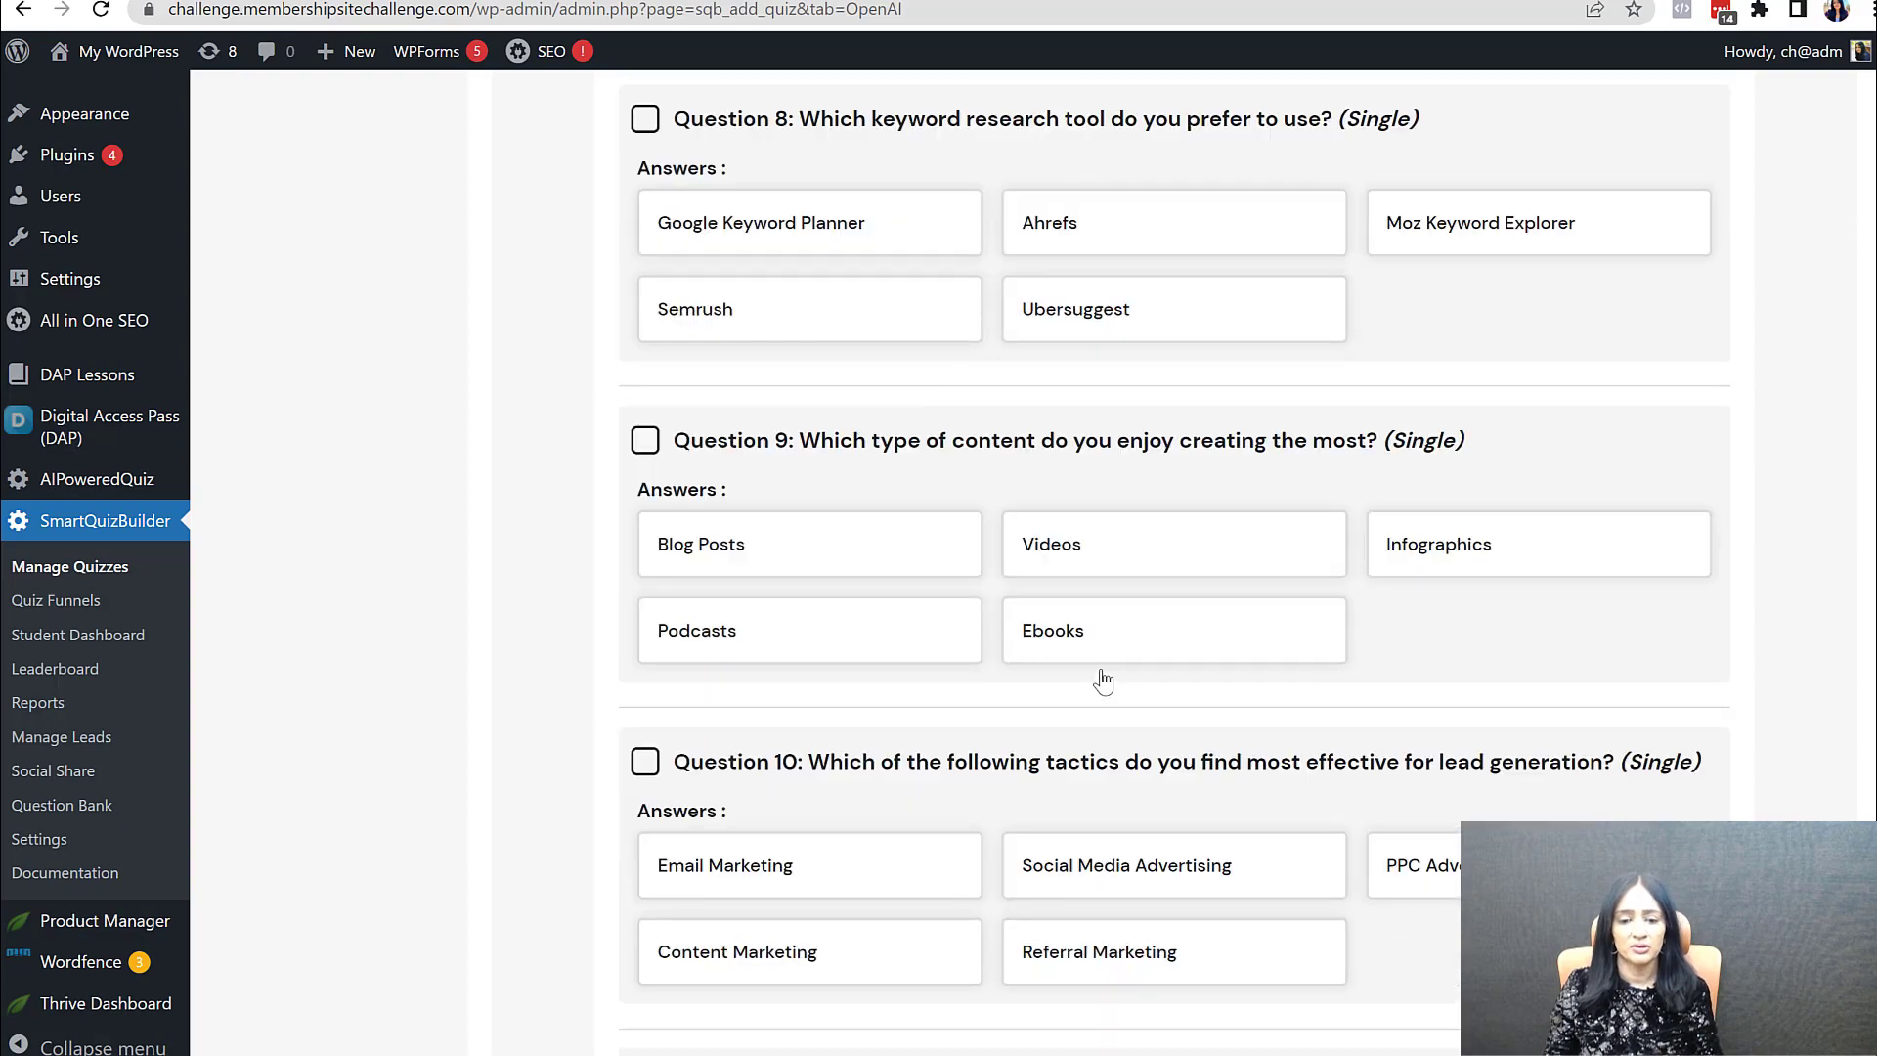
click(1080, 645)
scroll(860, 482, down, 7)
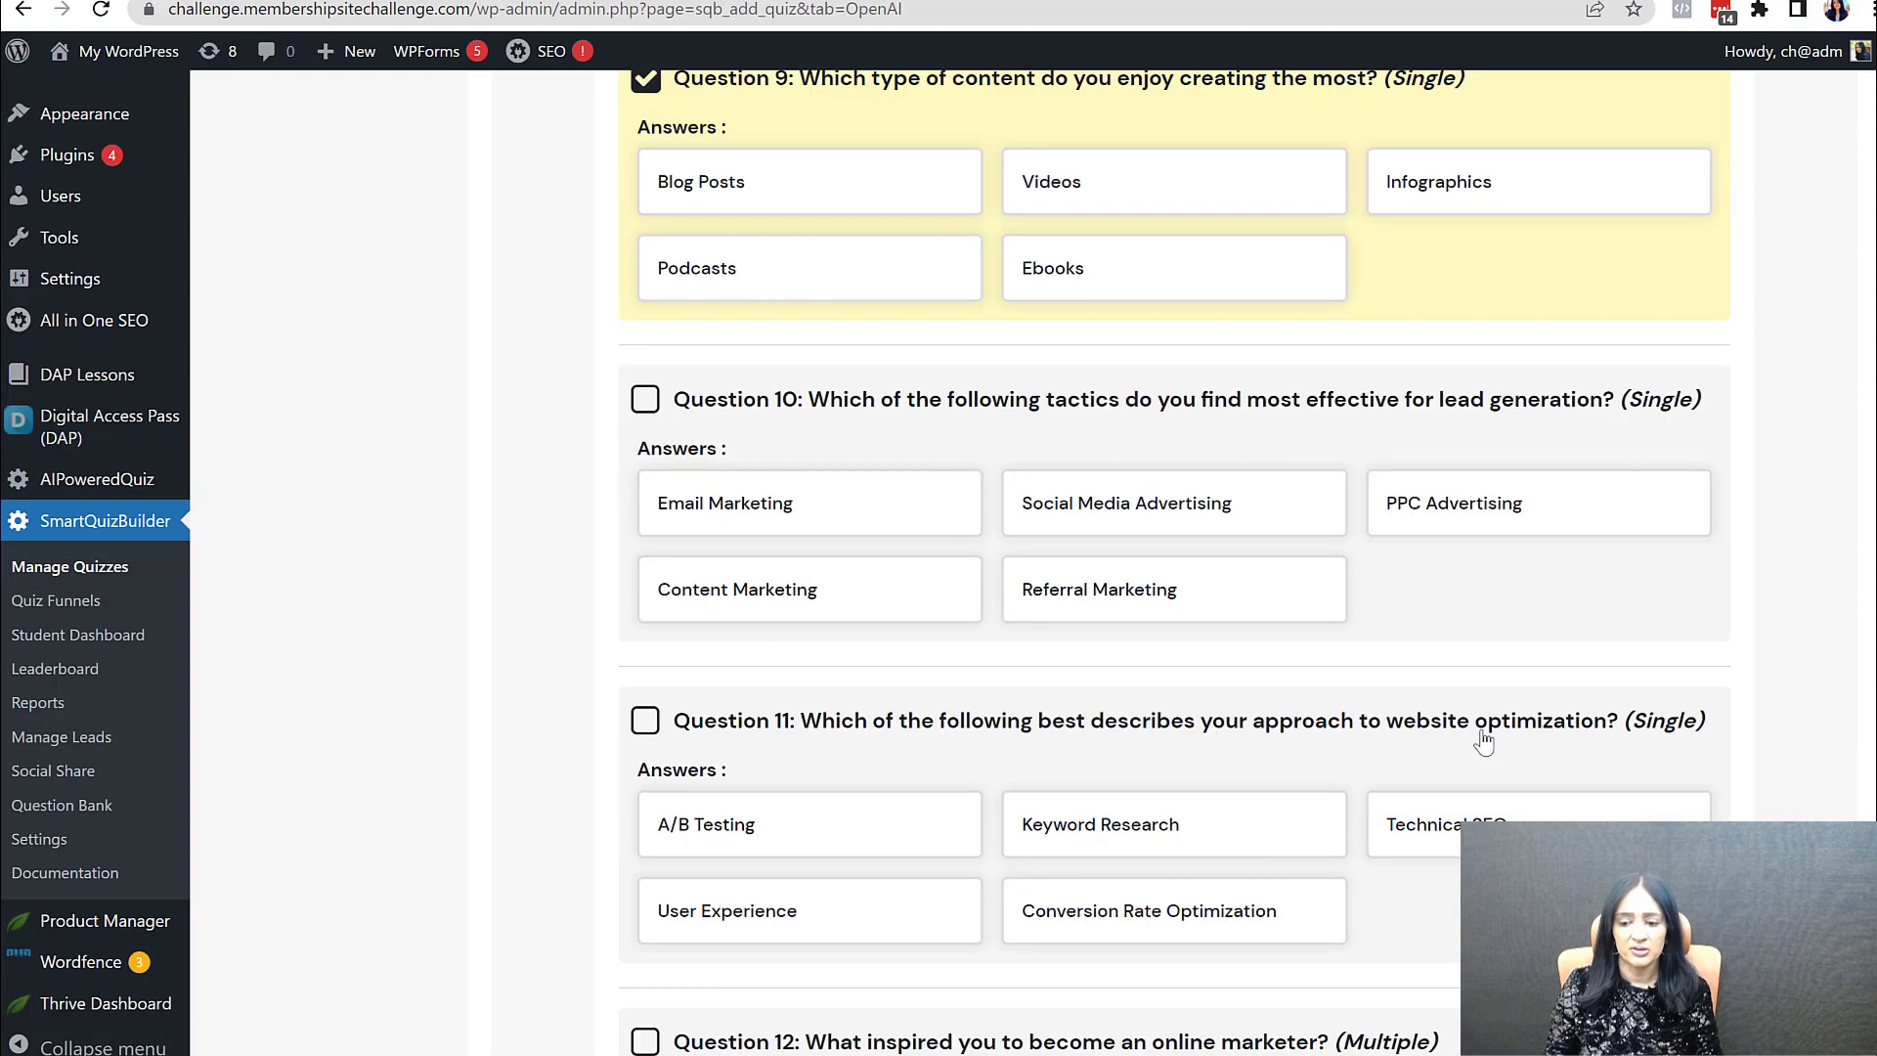
Step: Show only the selected questions, review them and continue to the quiz creation stage
click(1718, 778)
scroll(1672, 658, up, 10)
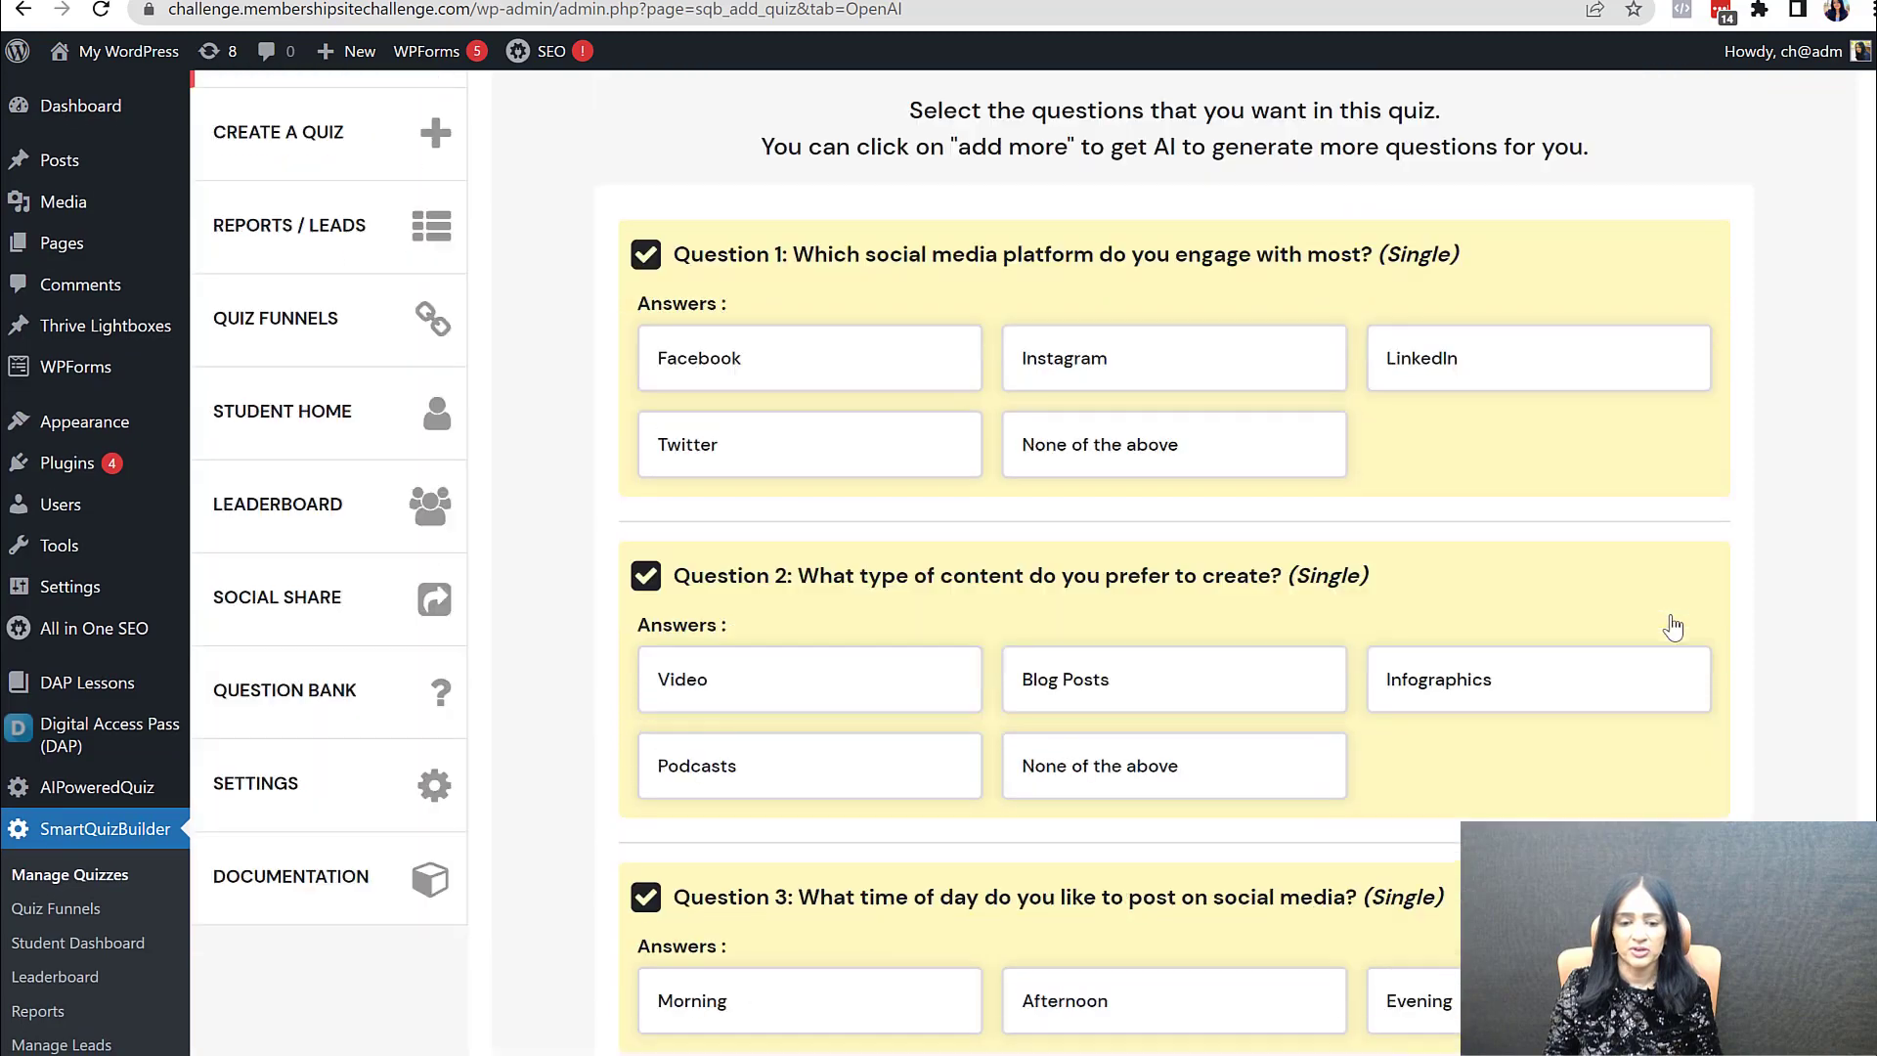
scroll(1236, 638, down, 8)
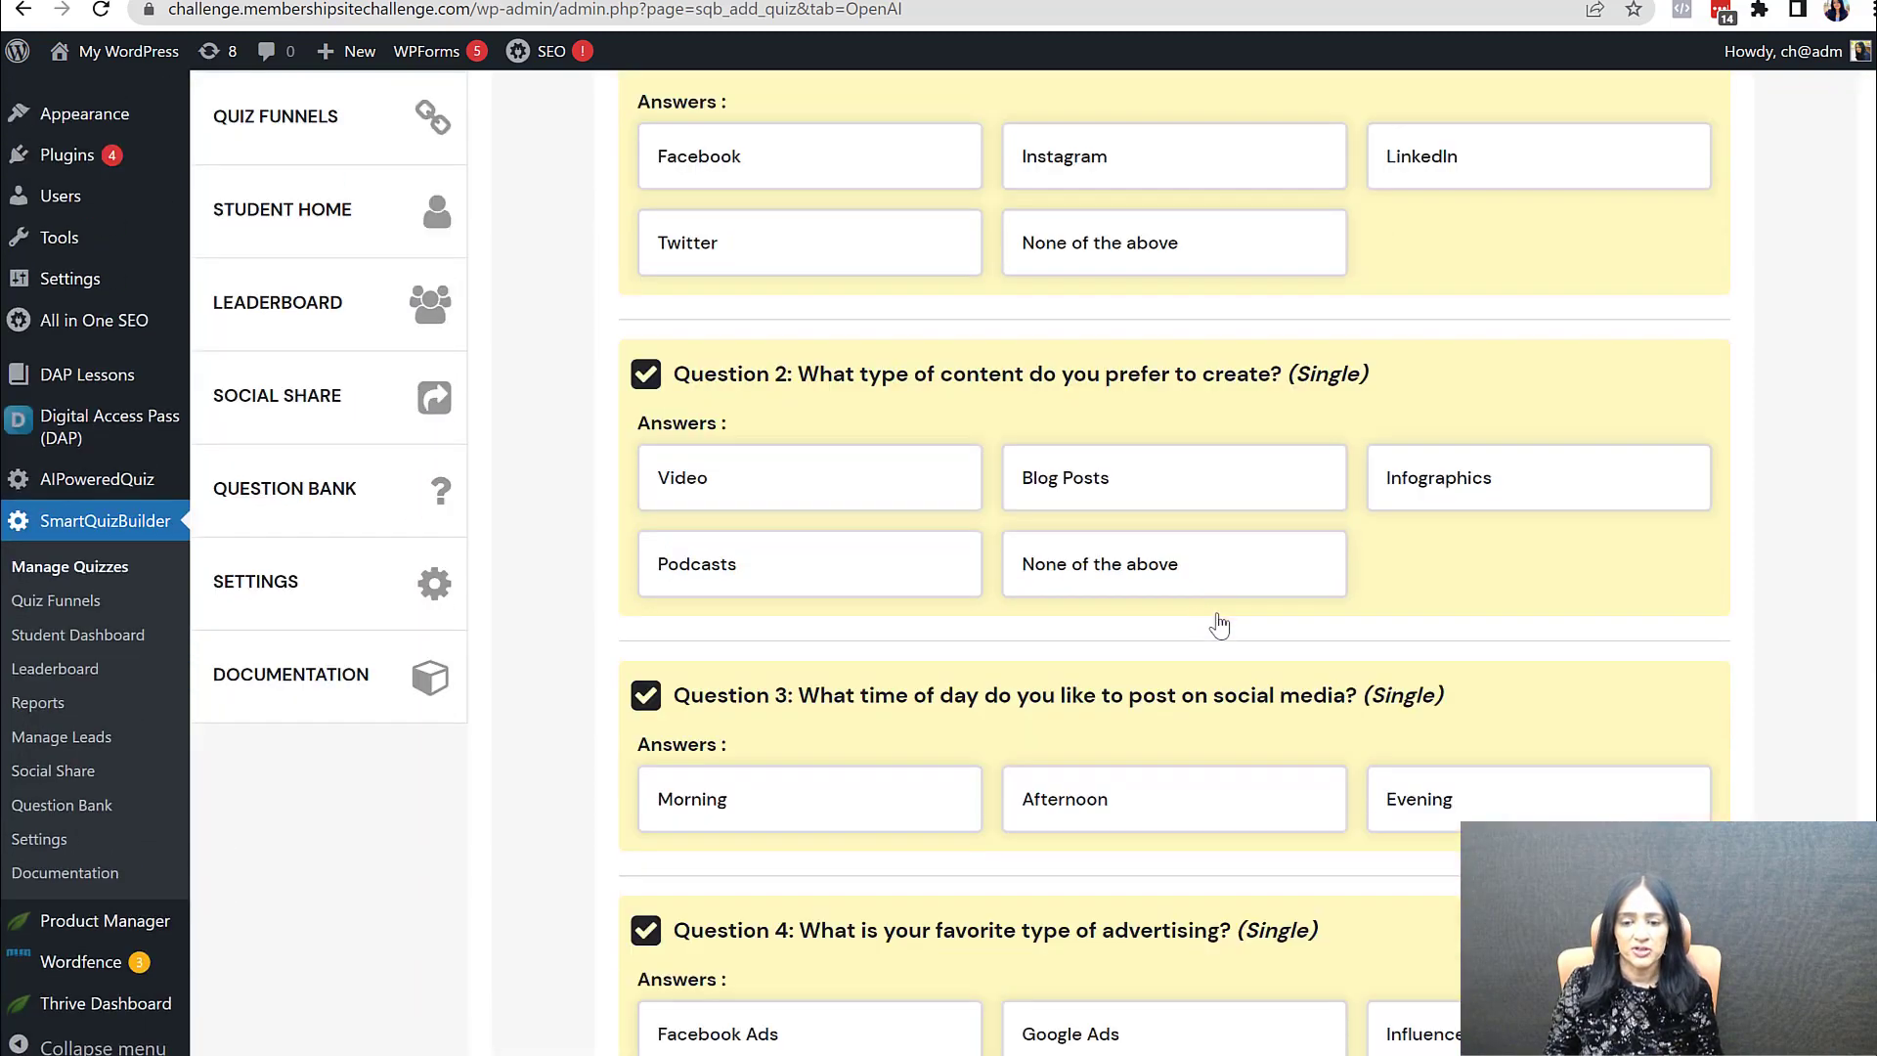
scroll(1237, 638, down, 6)
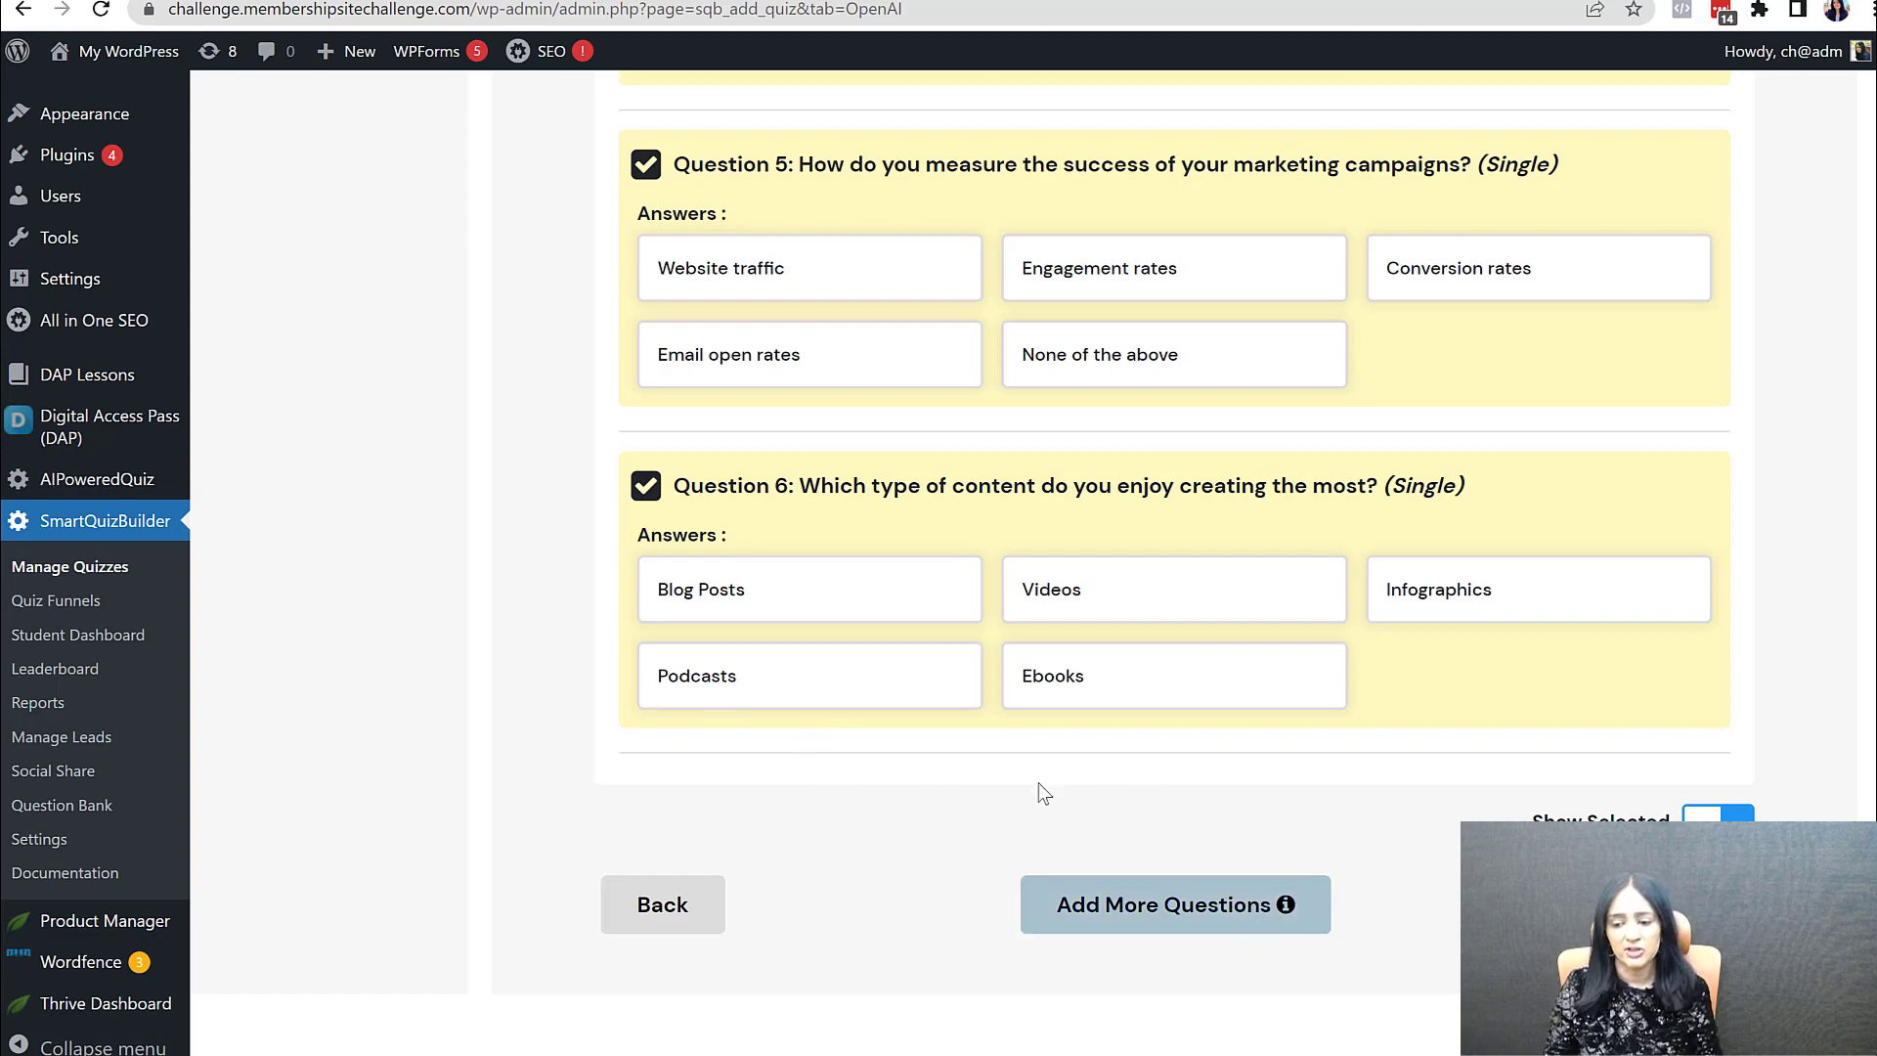
click(1689, 905)
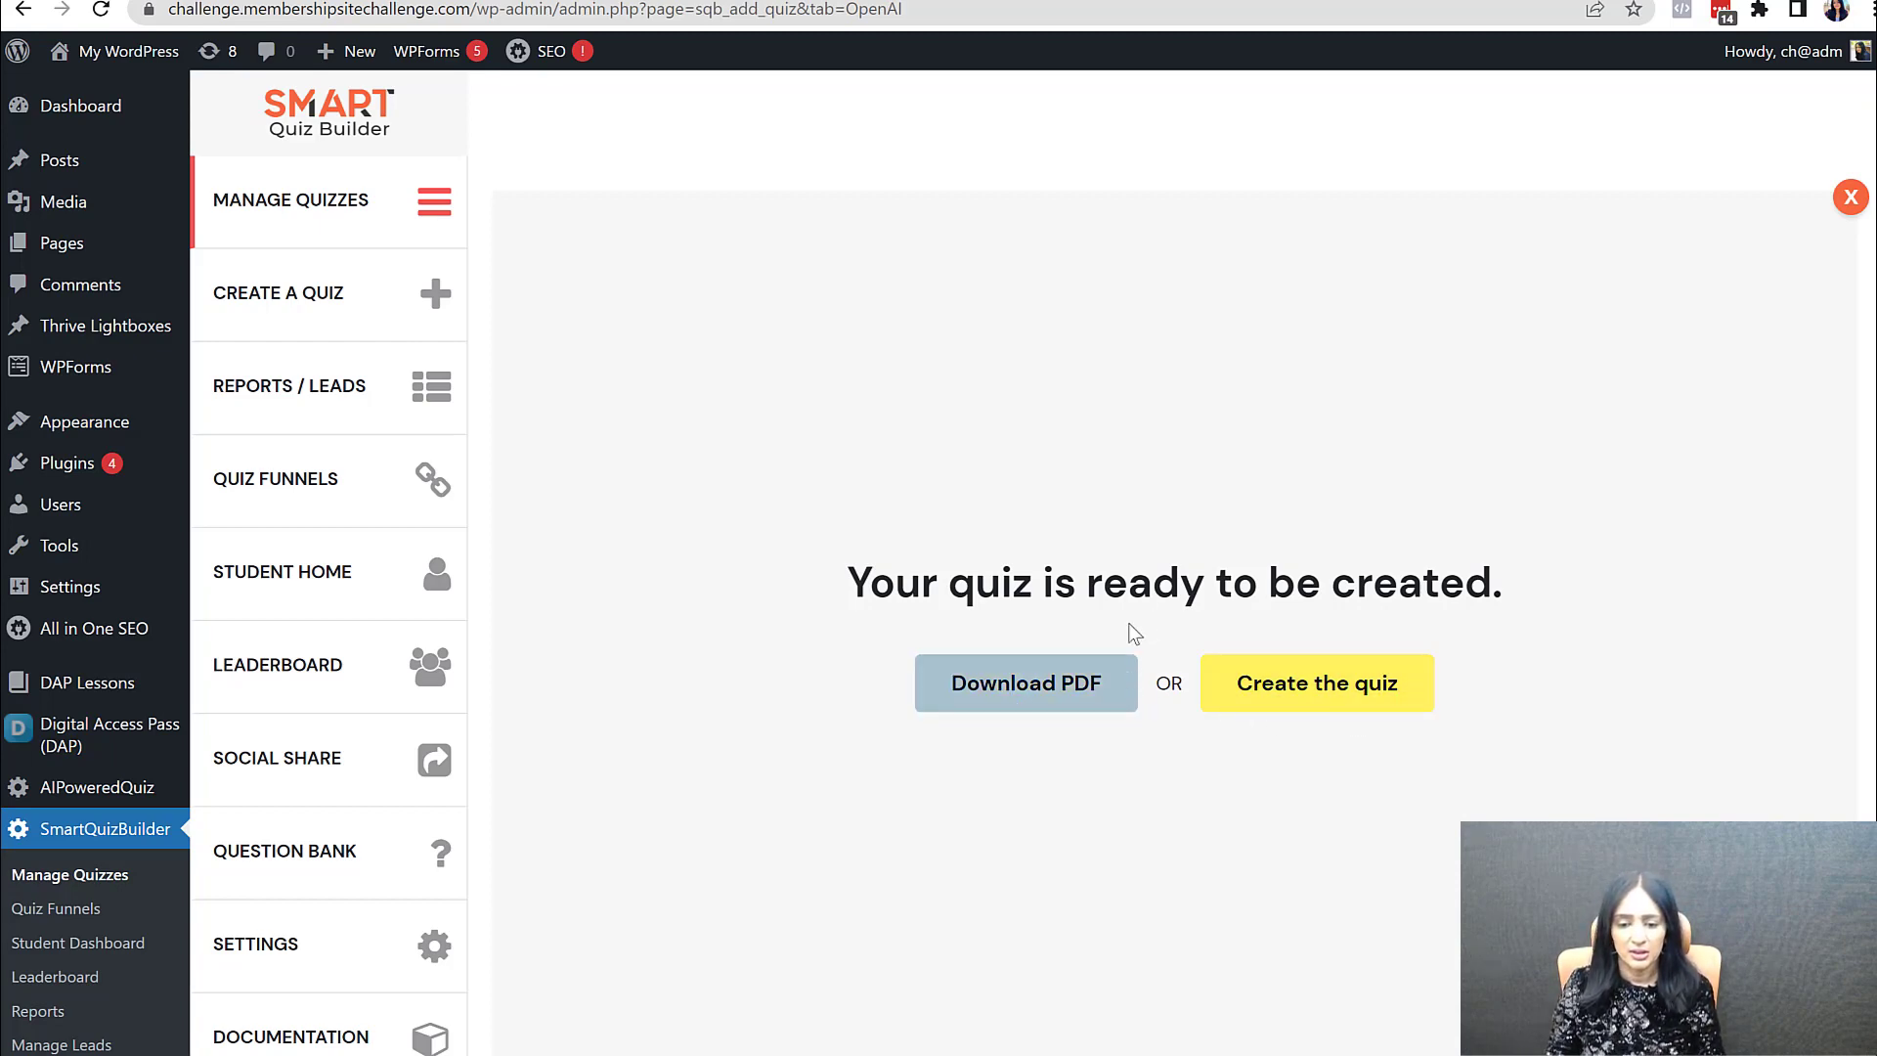
Step: Download the quiz content as a PDF, review its titles, questions and outcomes, and return to the quiz builder
click(1027, 702)
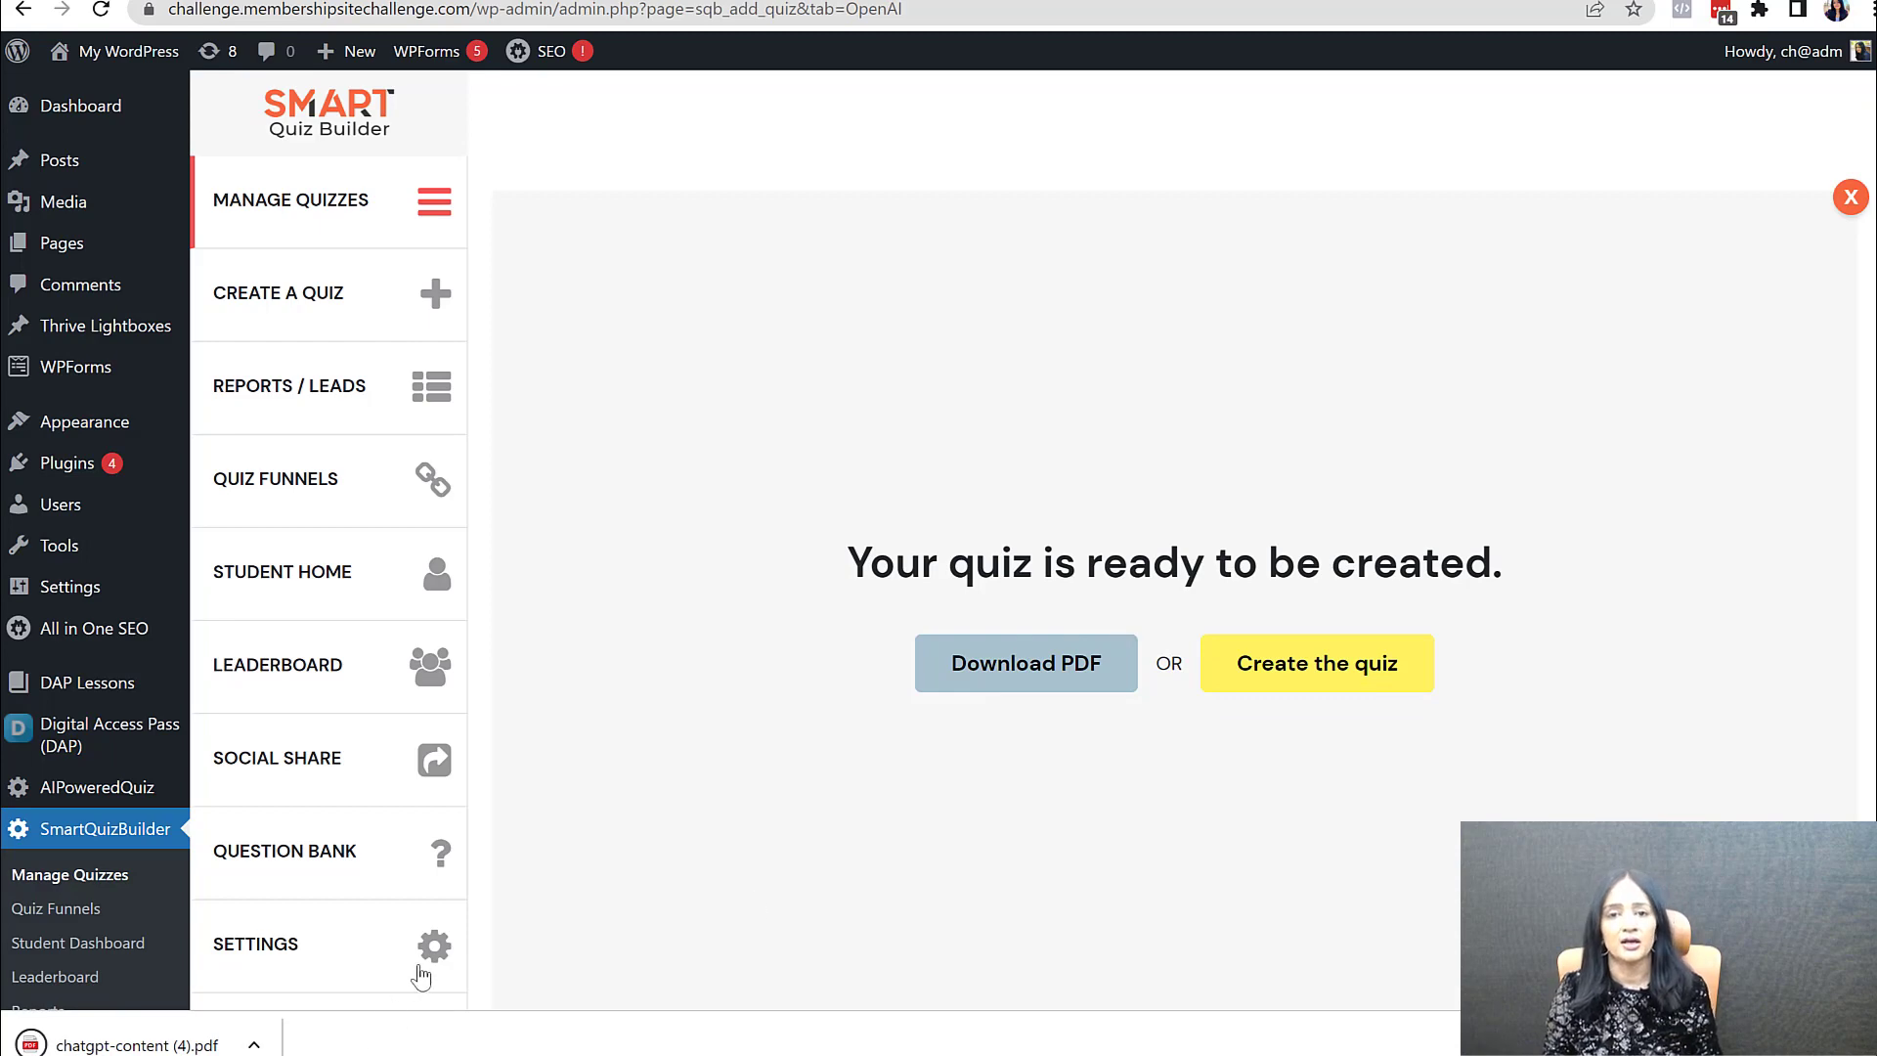
click(198, 1044)
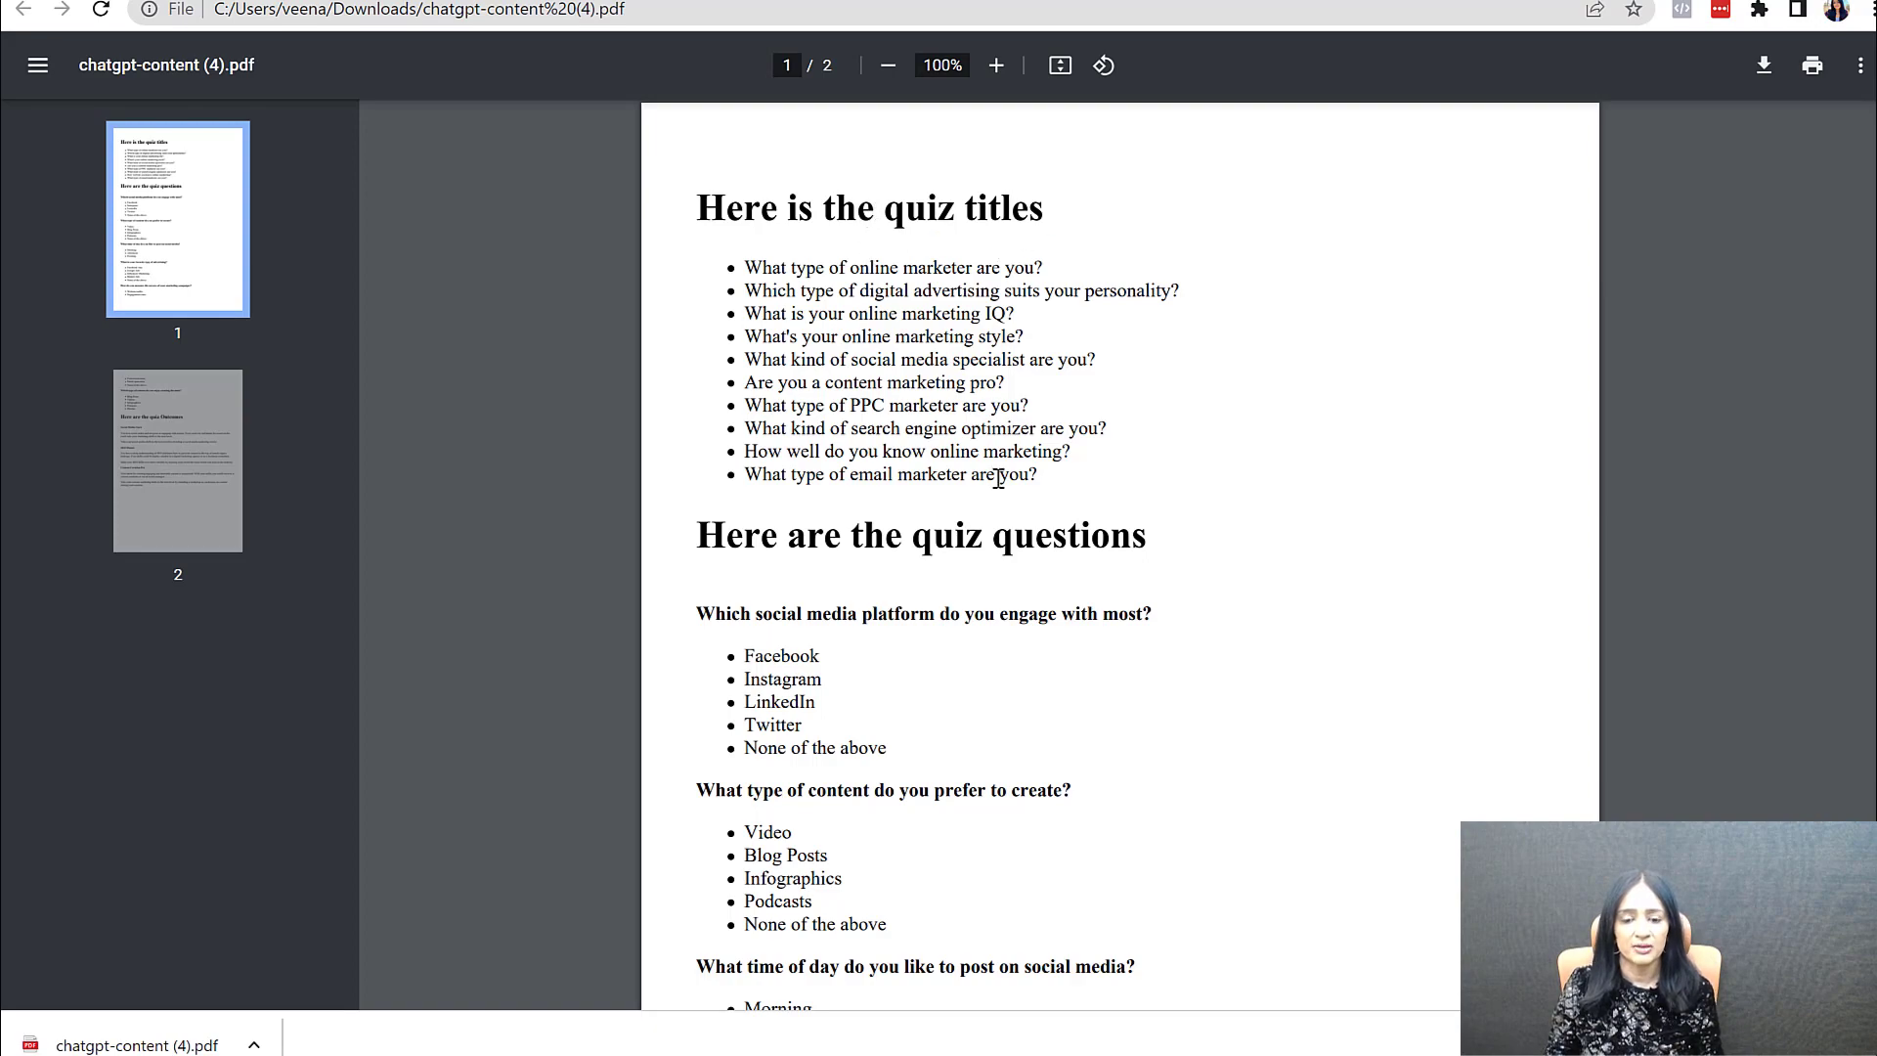
scroll(1040, 616, down, 10)
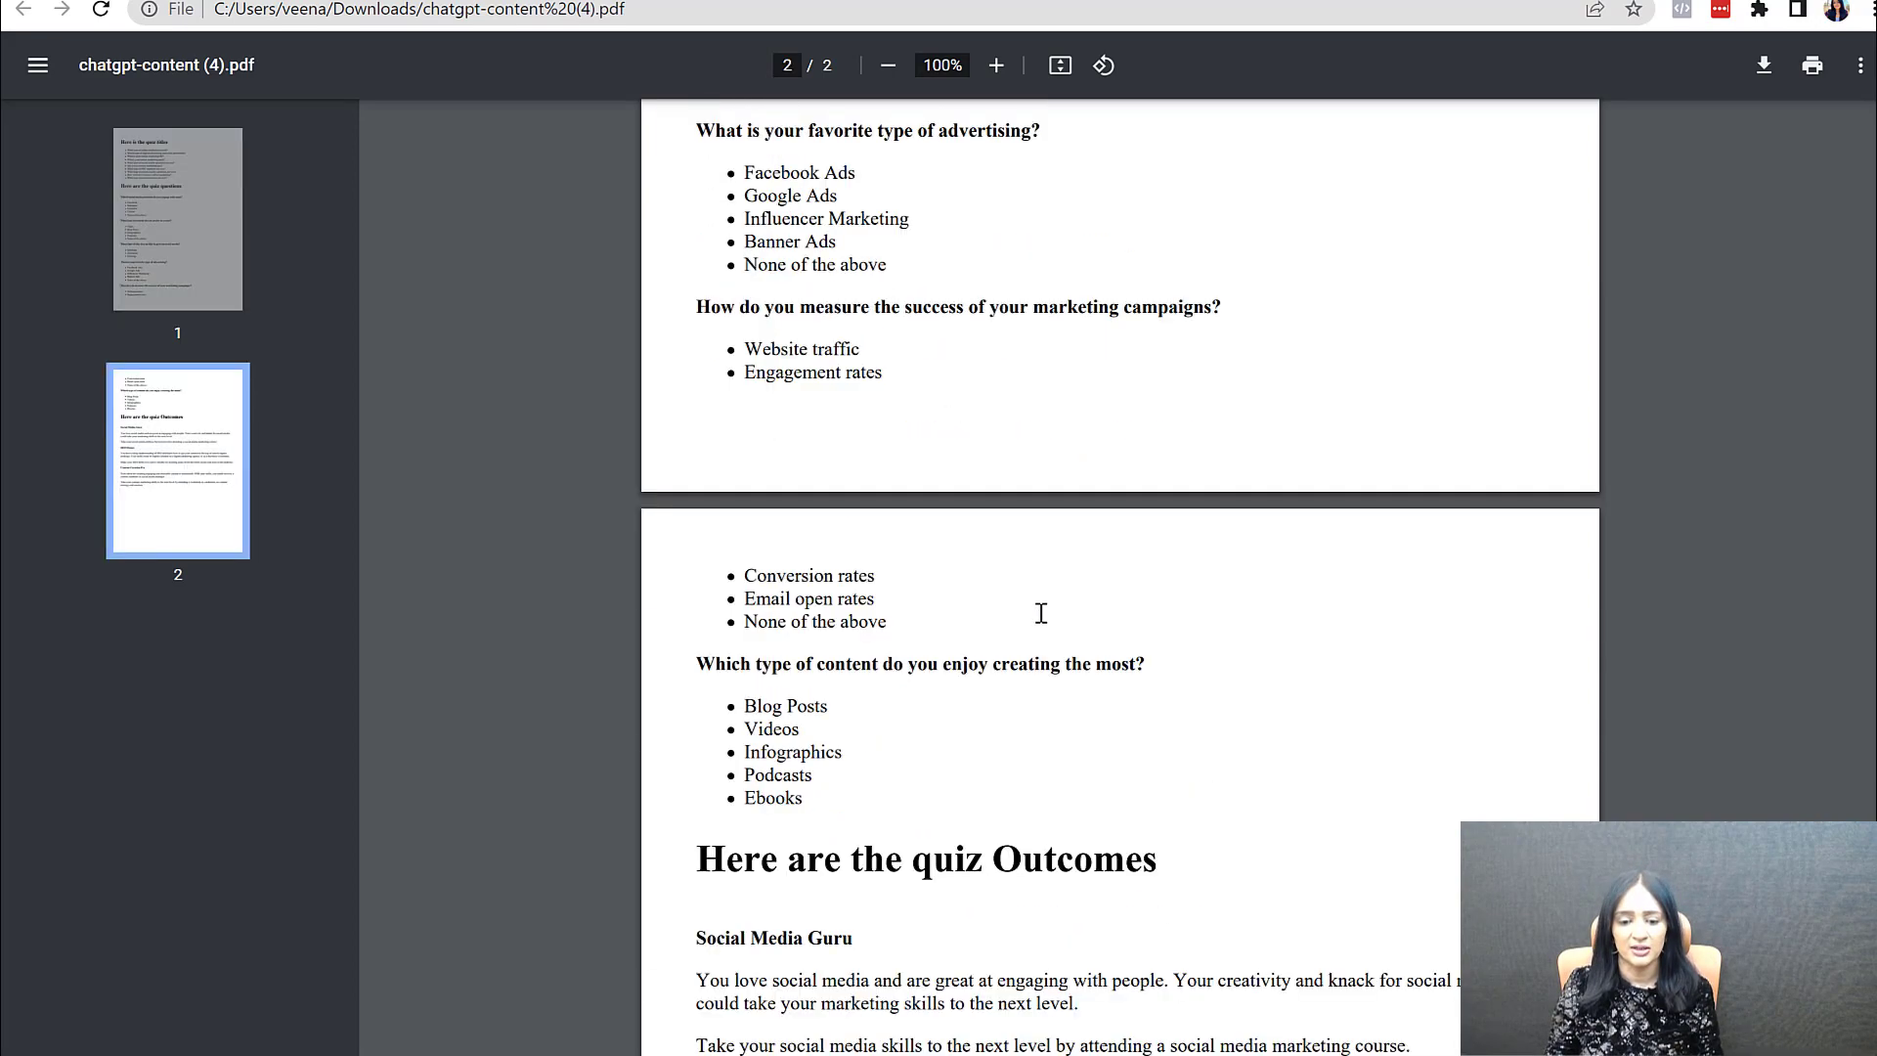
scroll(1041, 614, down, 8)
scroll(1260, 641, up, 1)
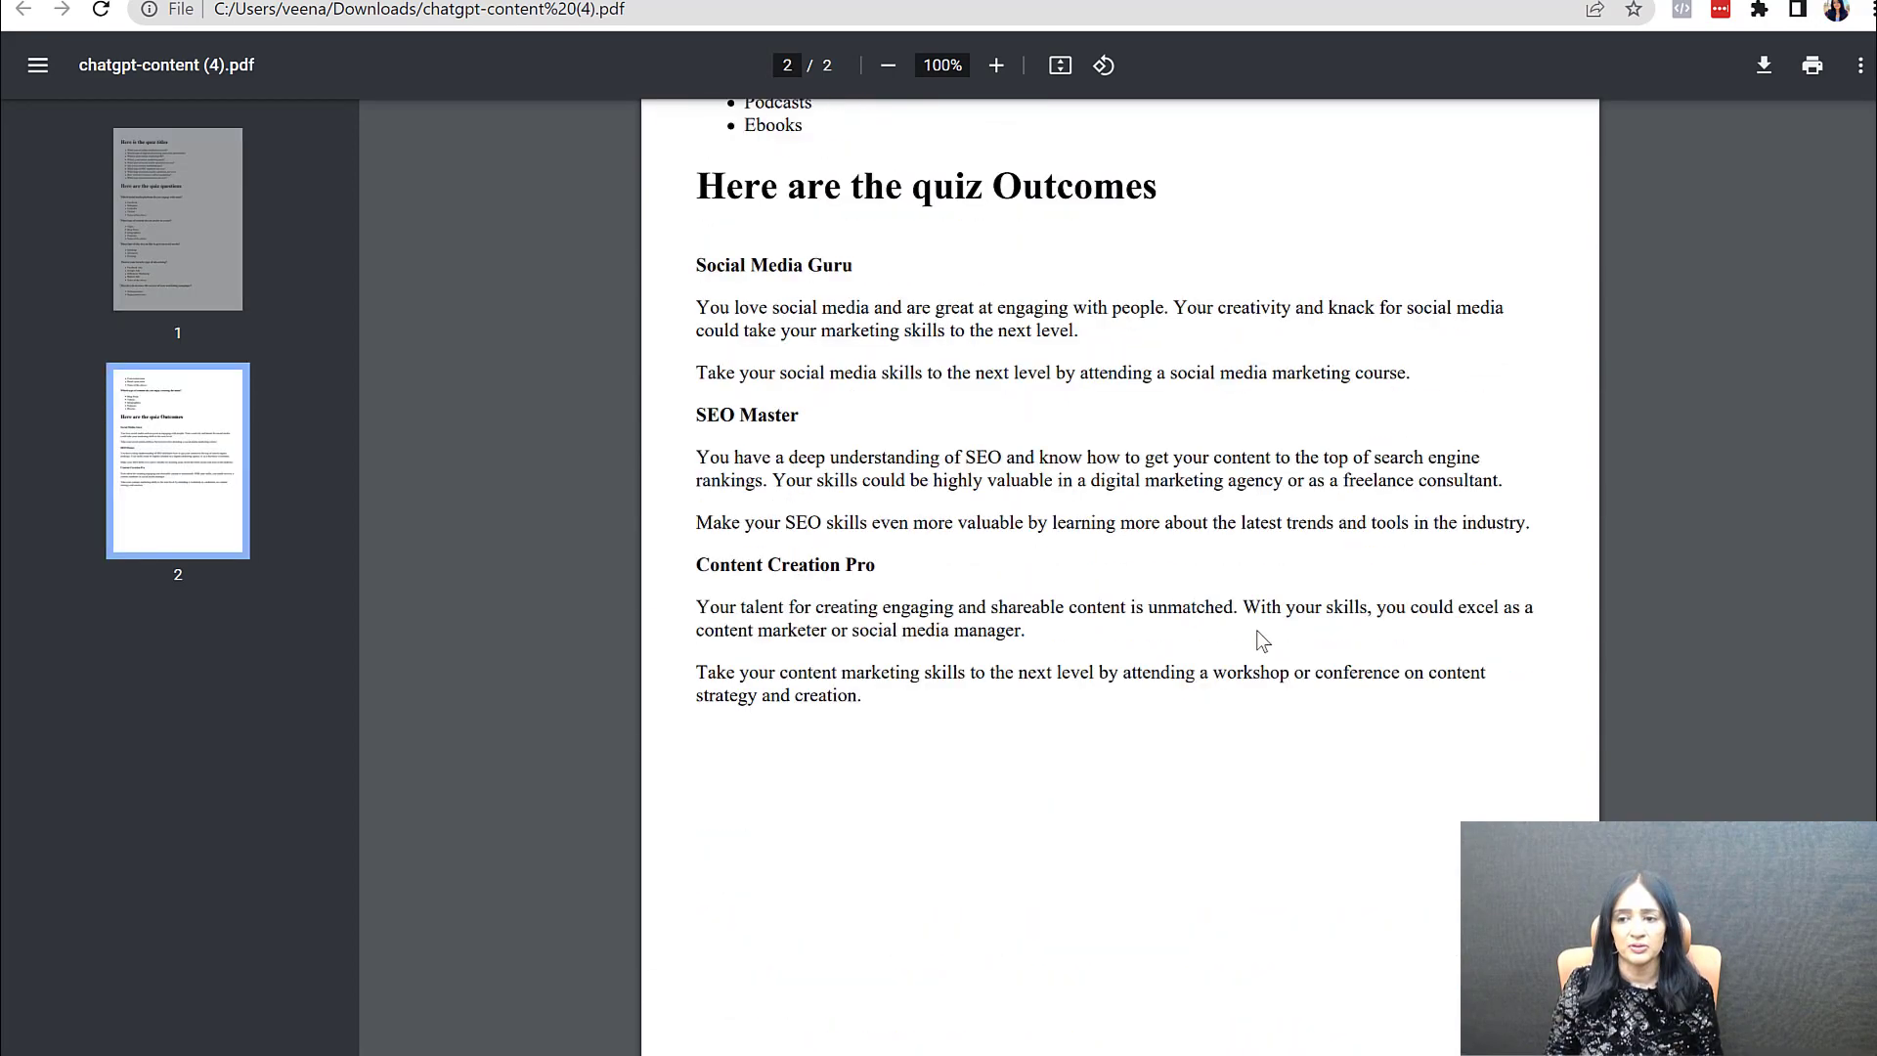
scroll(1261, 641, up, 2)
key(ctrl+shift+Tab)
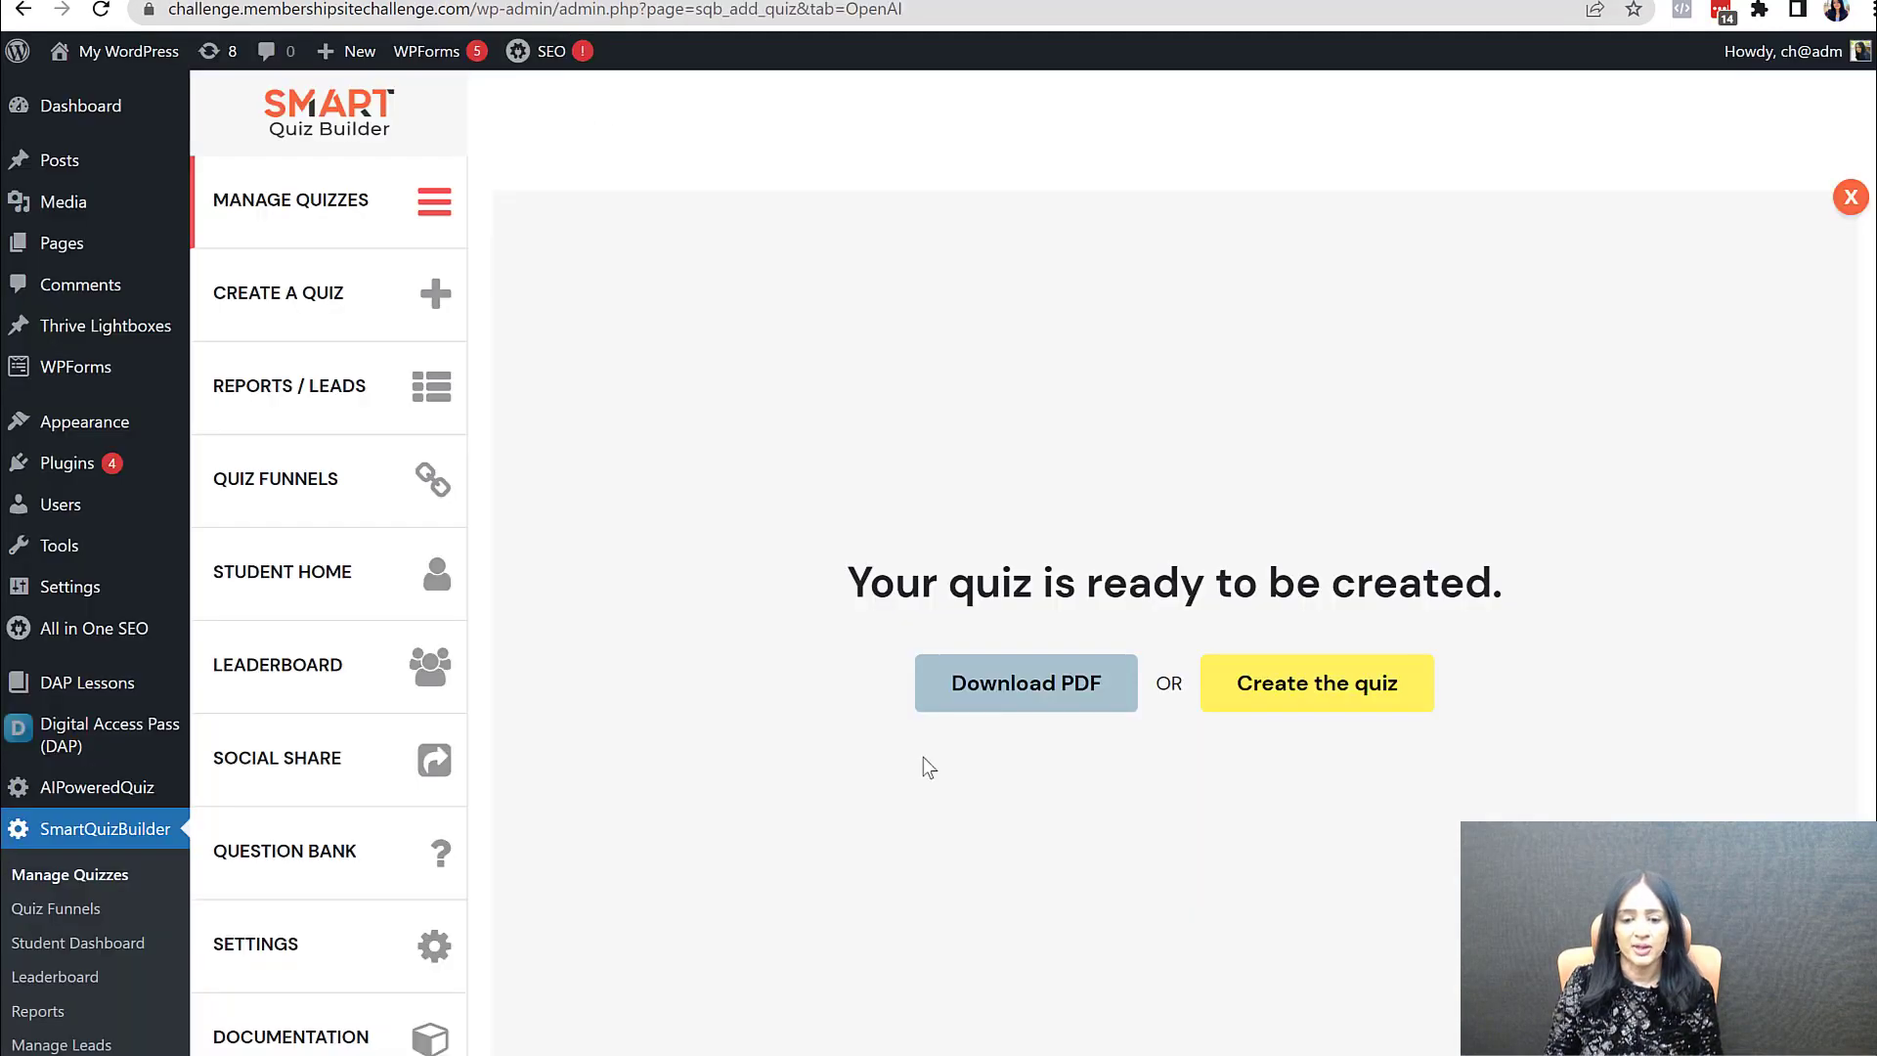
Step: Create the quiz using Template 5
click(1332, 688)
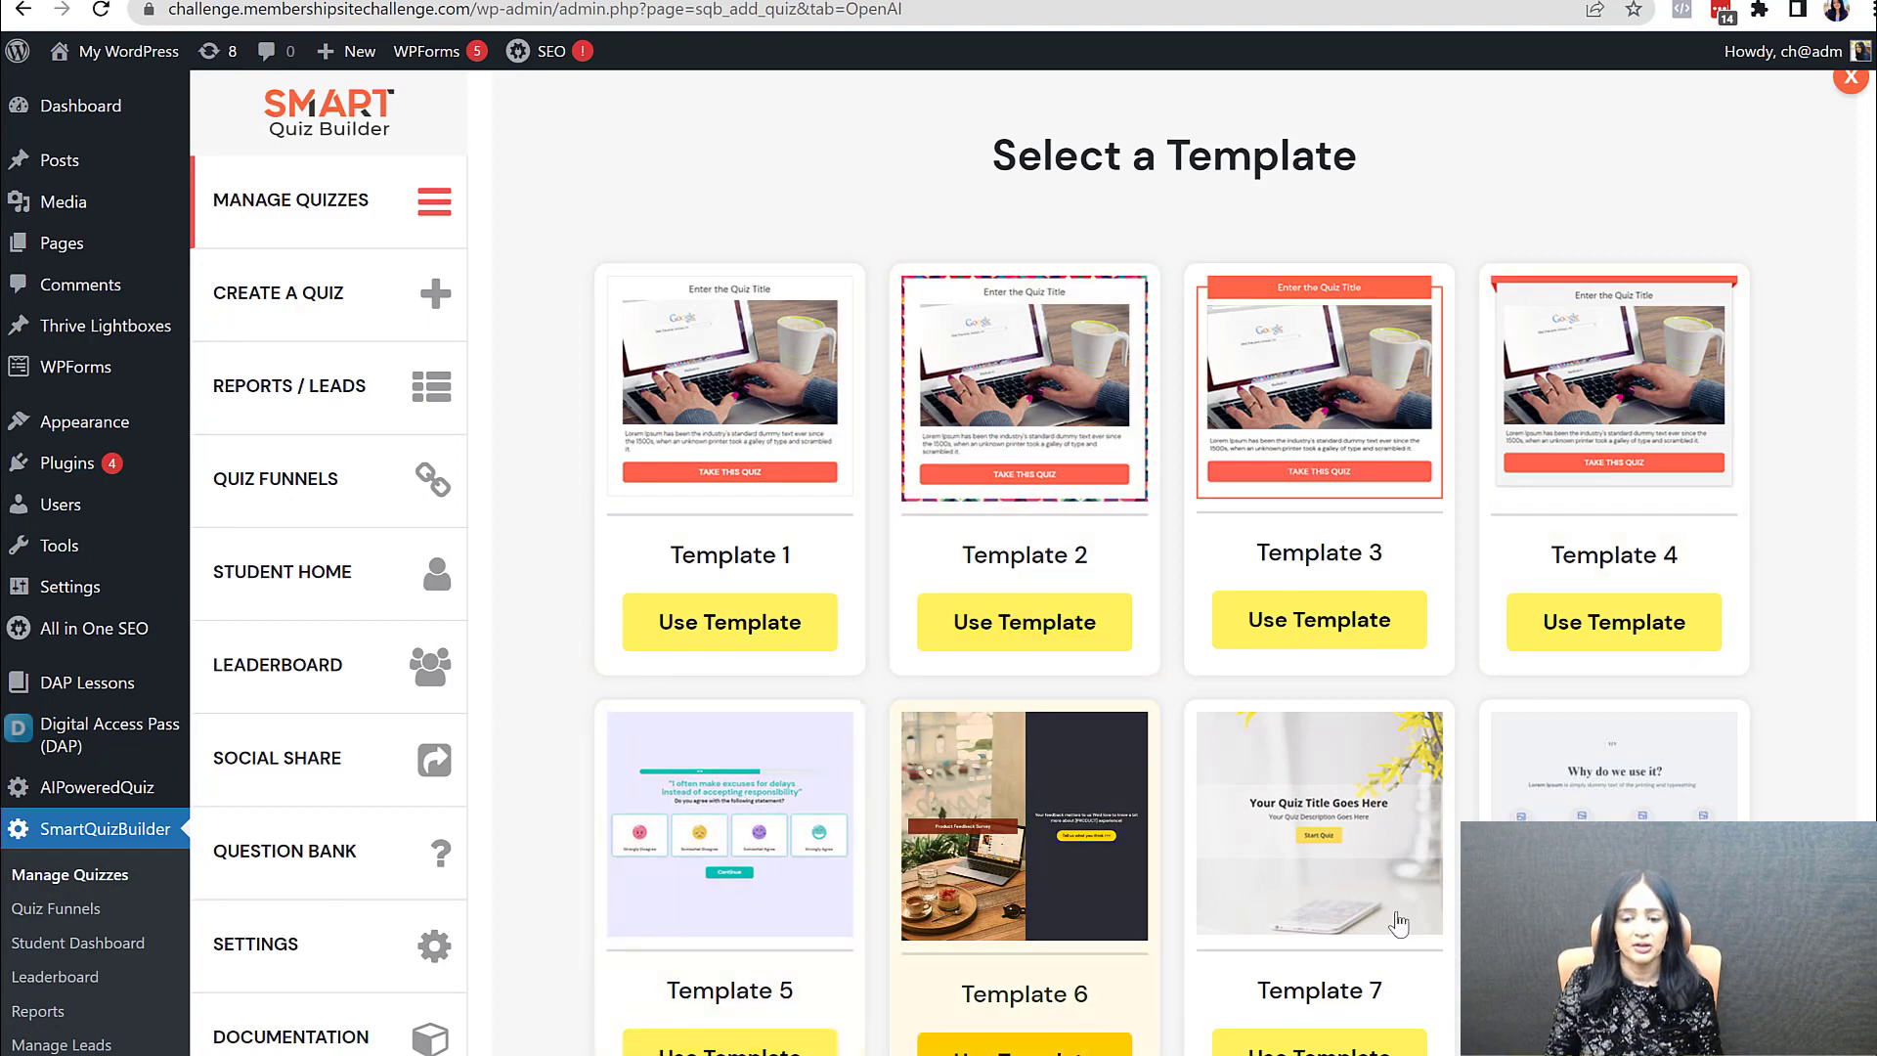
scroll(860, 579, down, 1)
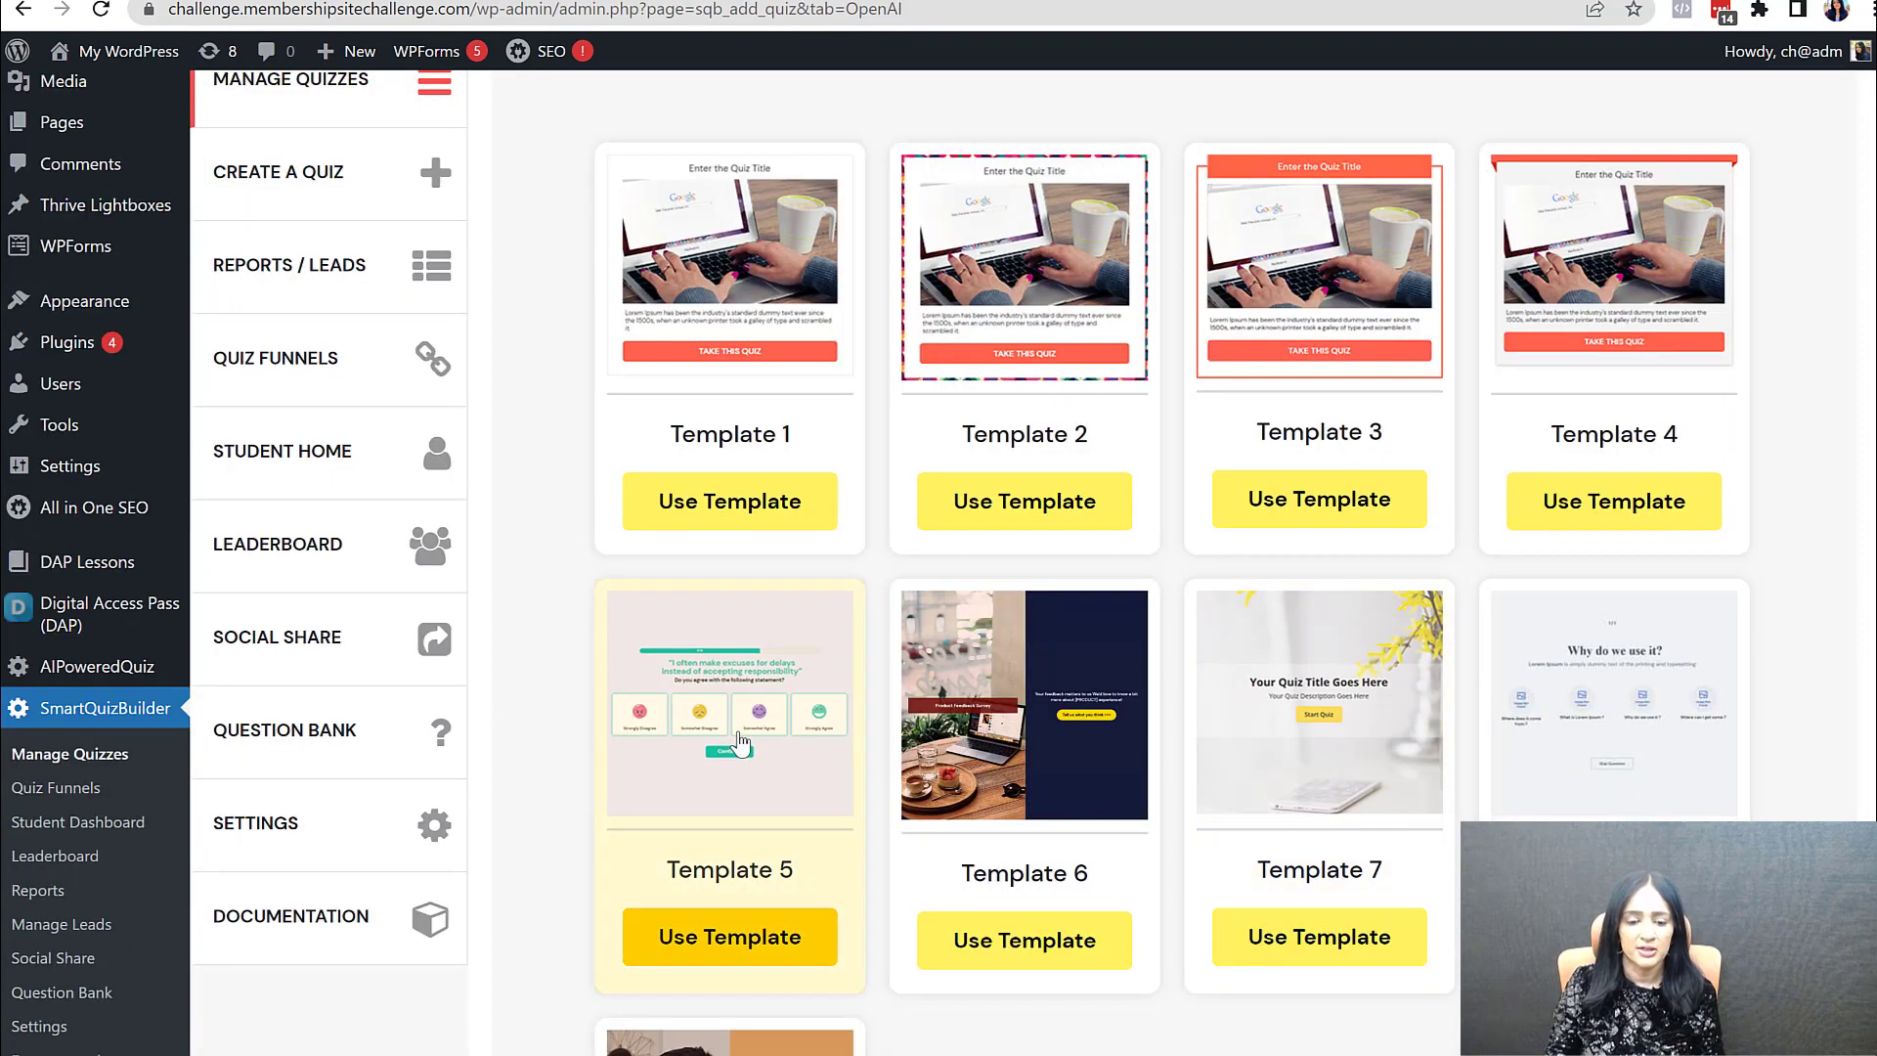
click(711, 877)
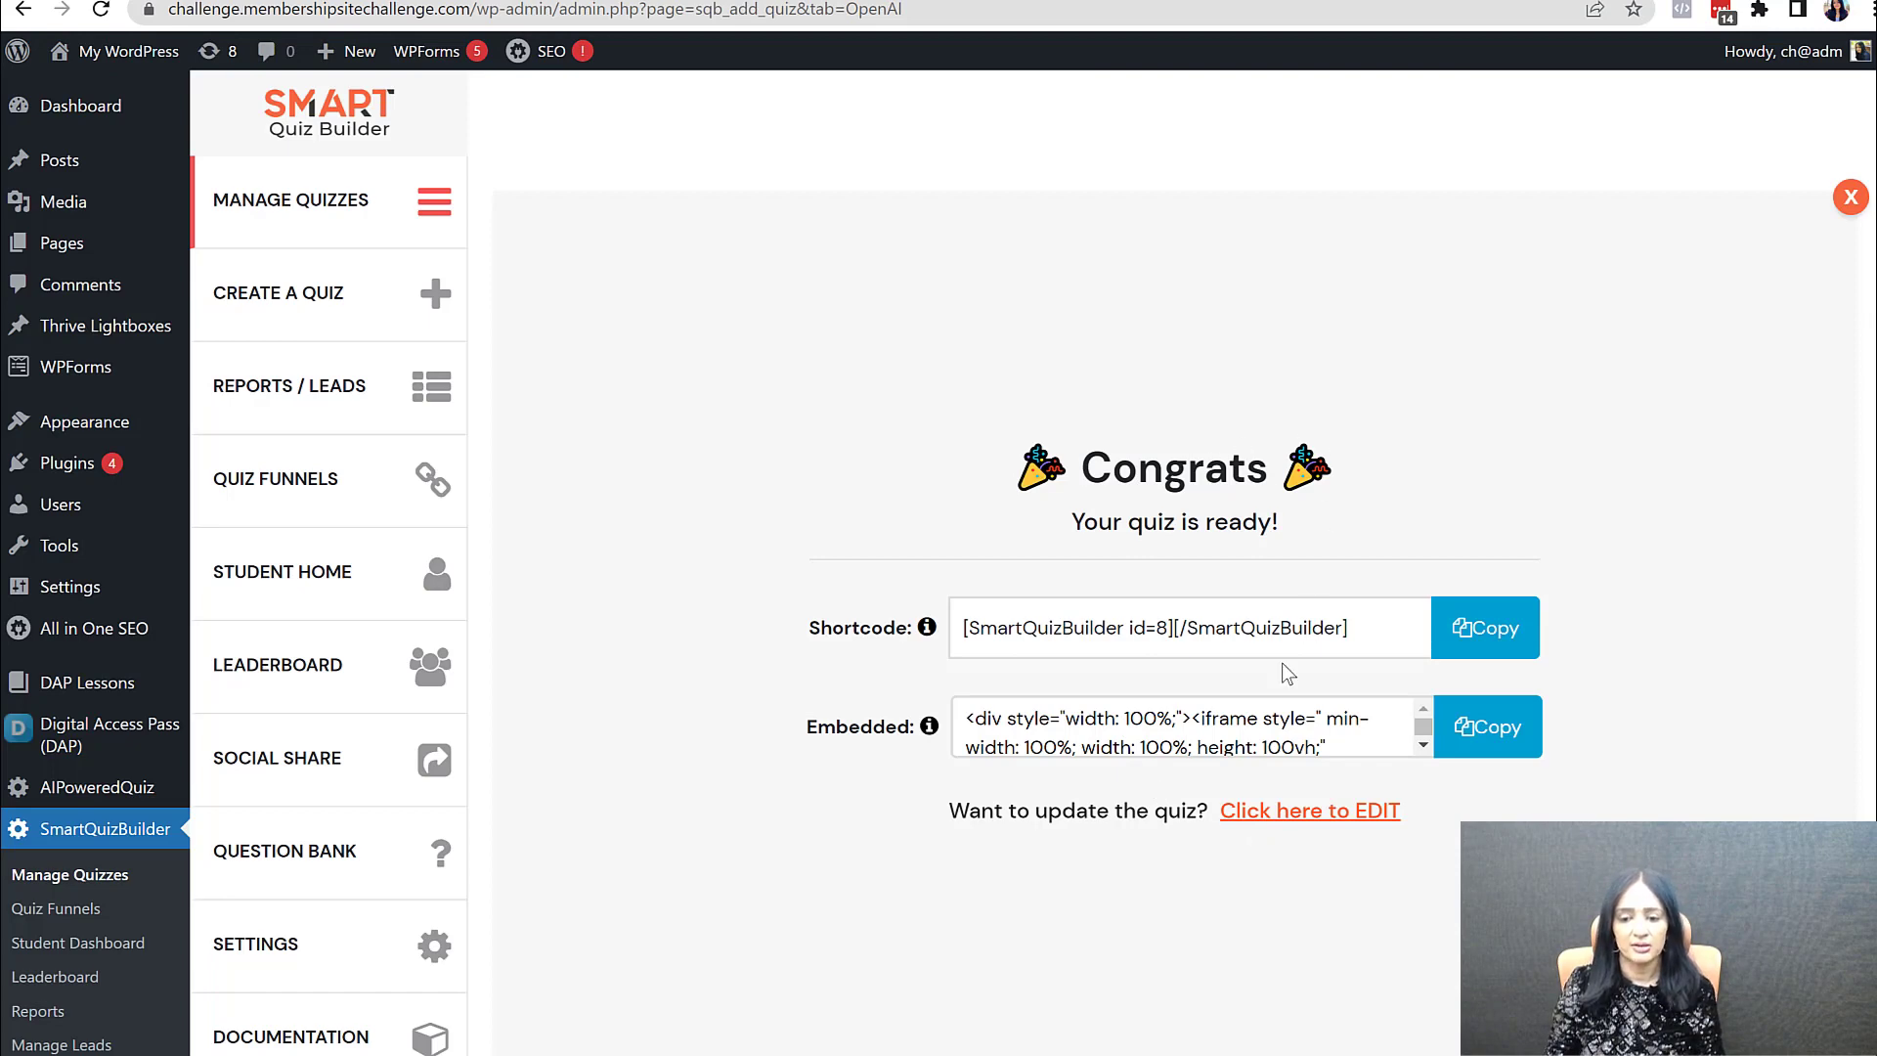
Step: Copy the quiz's shortcode and open a new WordPress page in a separate tab, keeping the builder on the embed codes
click(1491, 630)
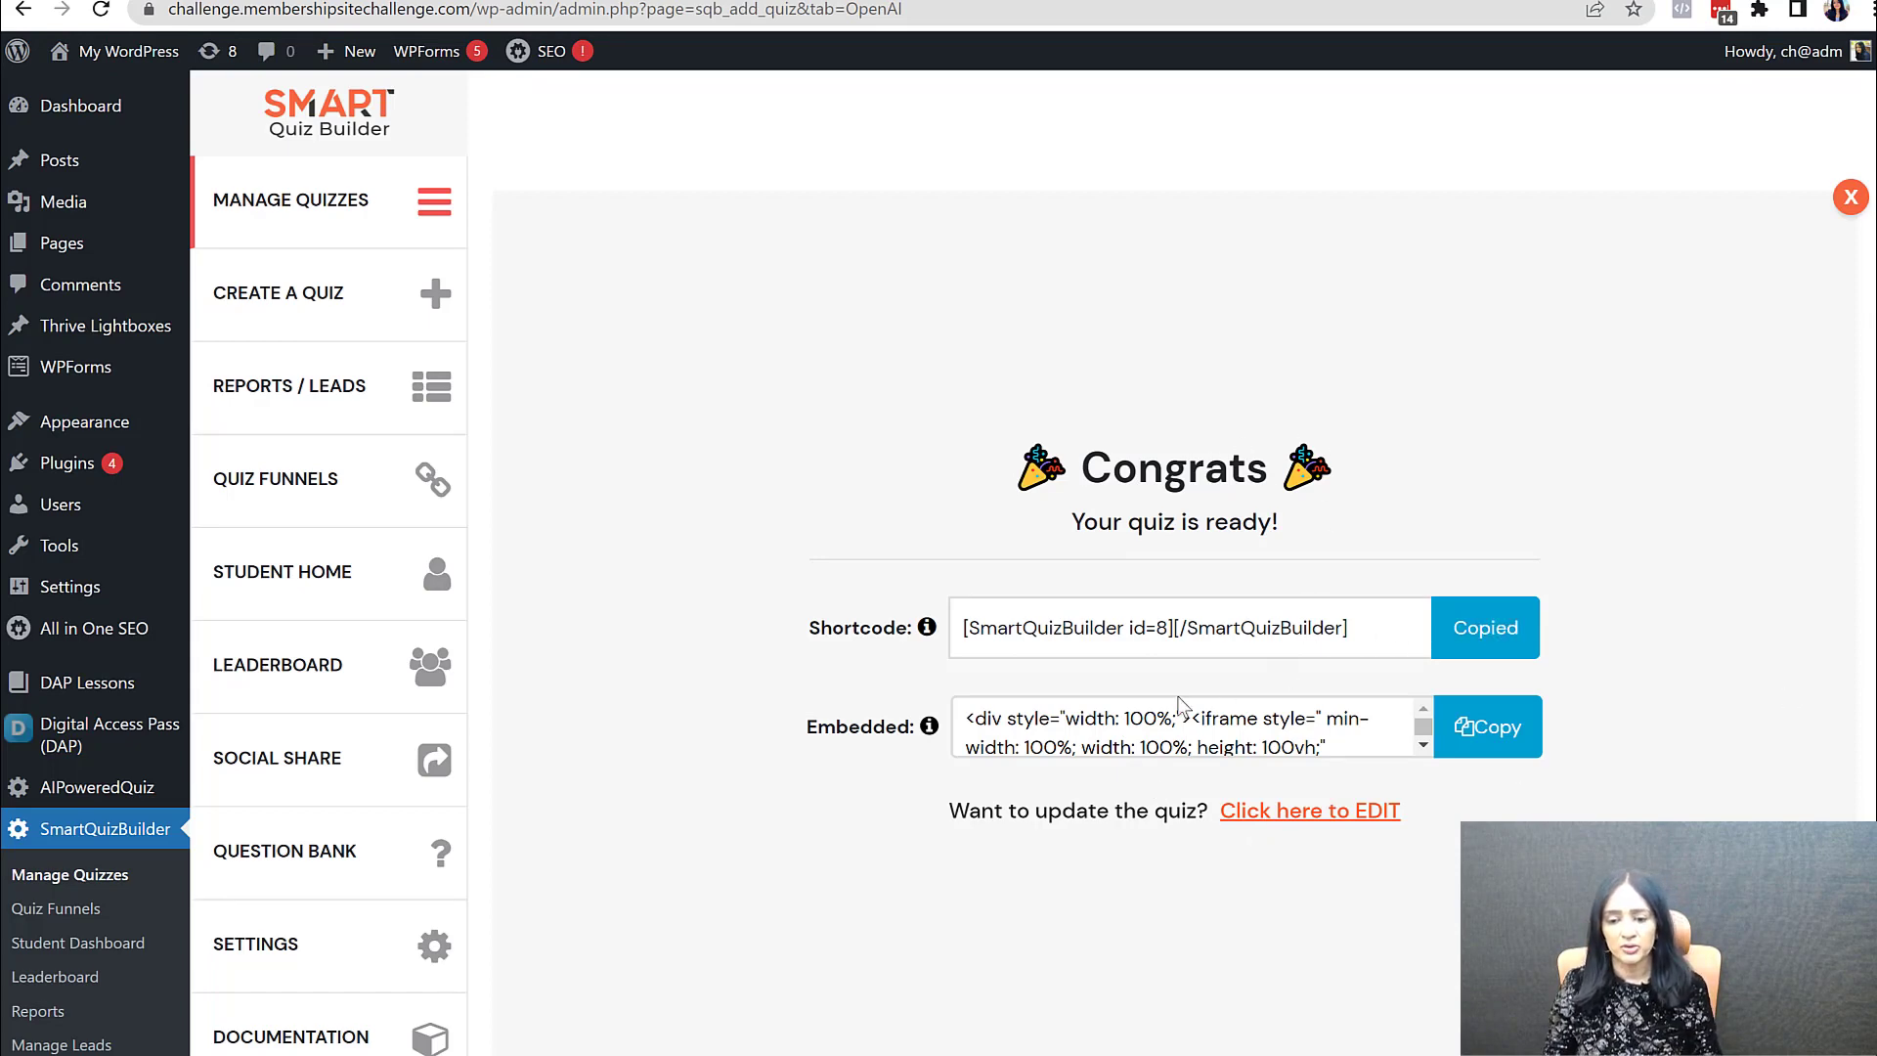
mouse_move(68, 243)
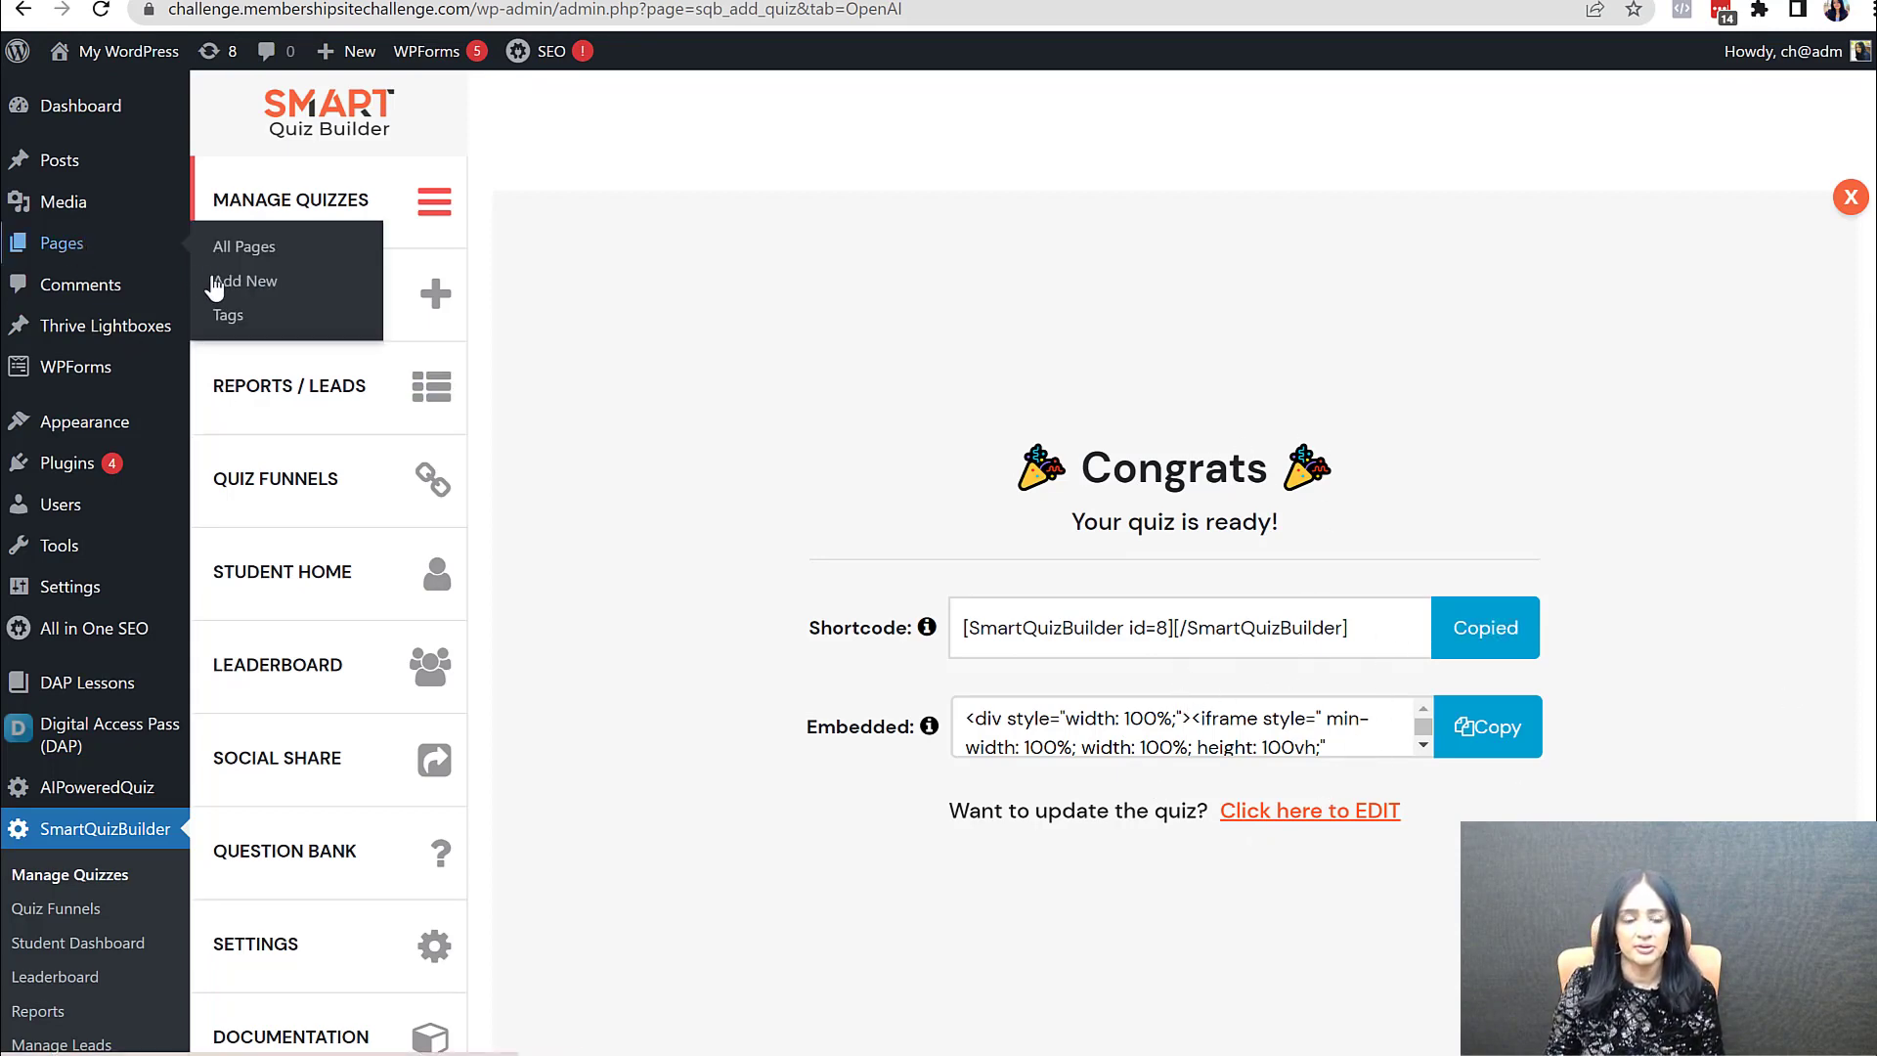
right_click(266, 284)
click(328, 295)
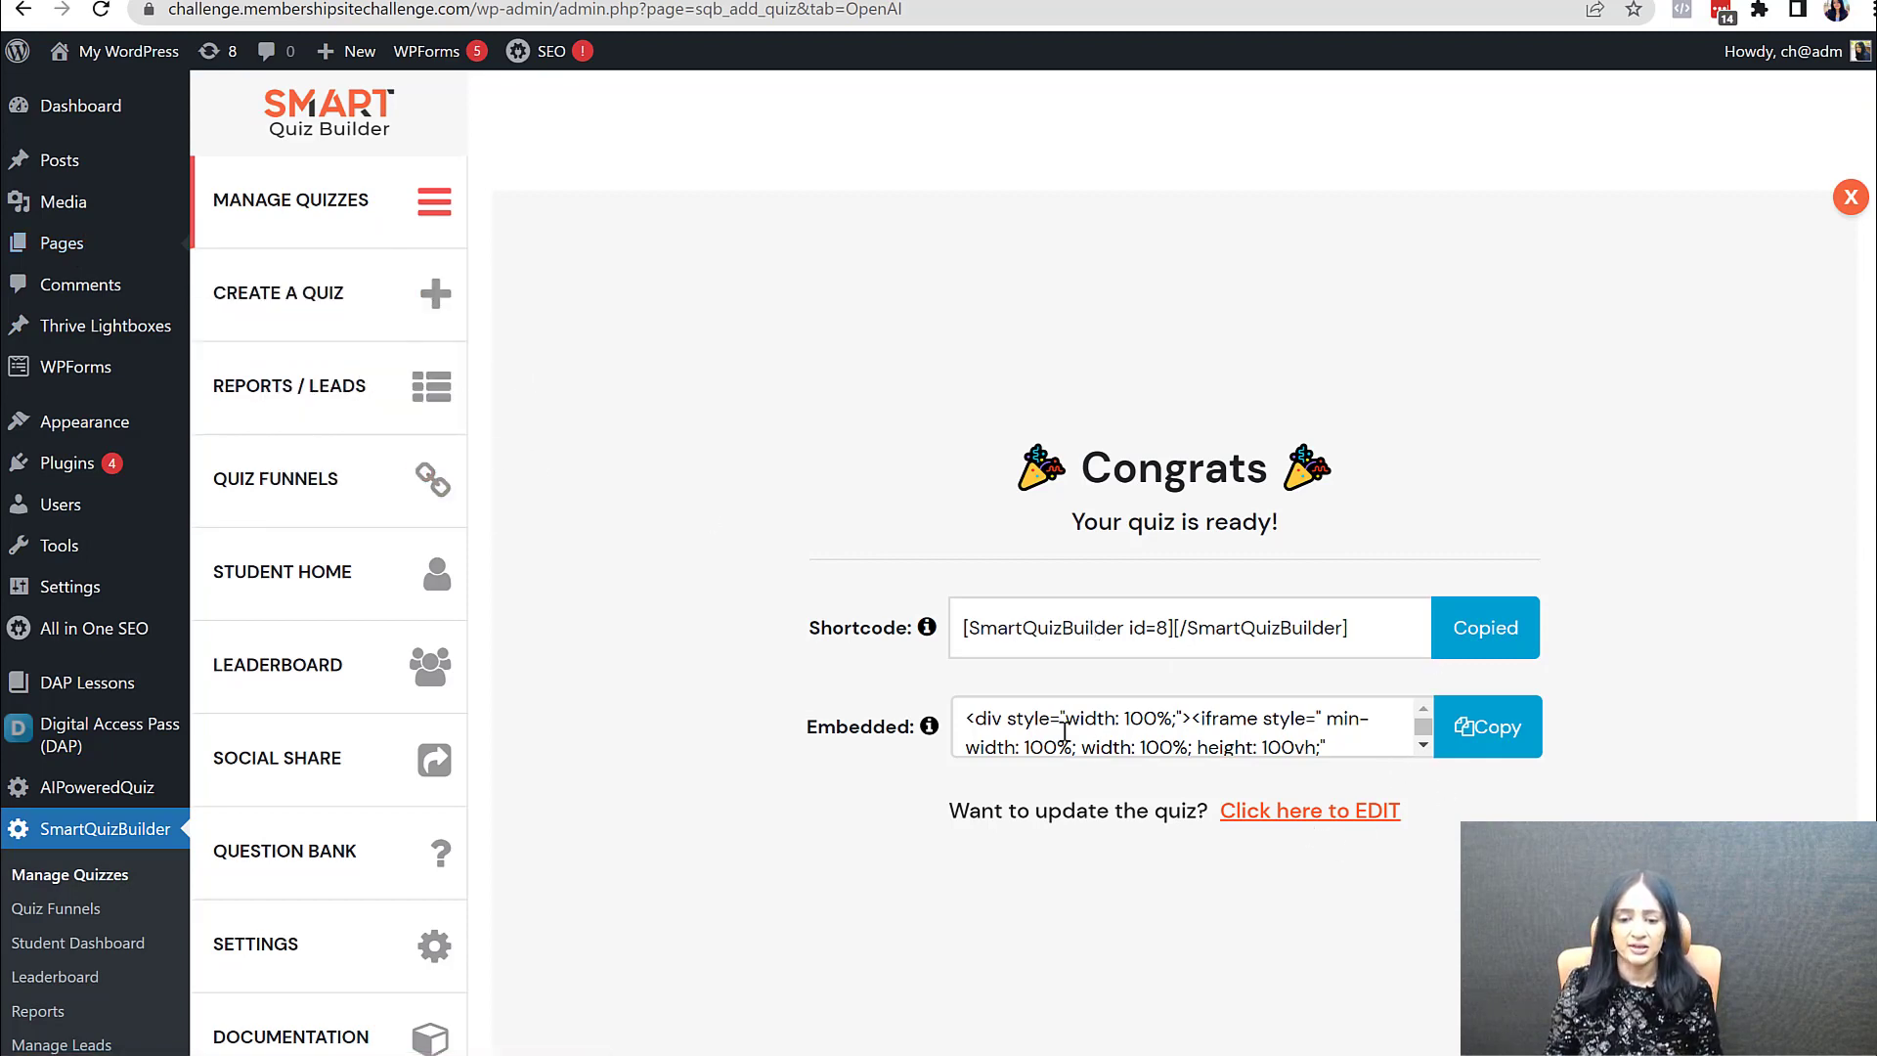
drag(968, 715, 1302, 741)
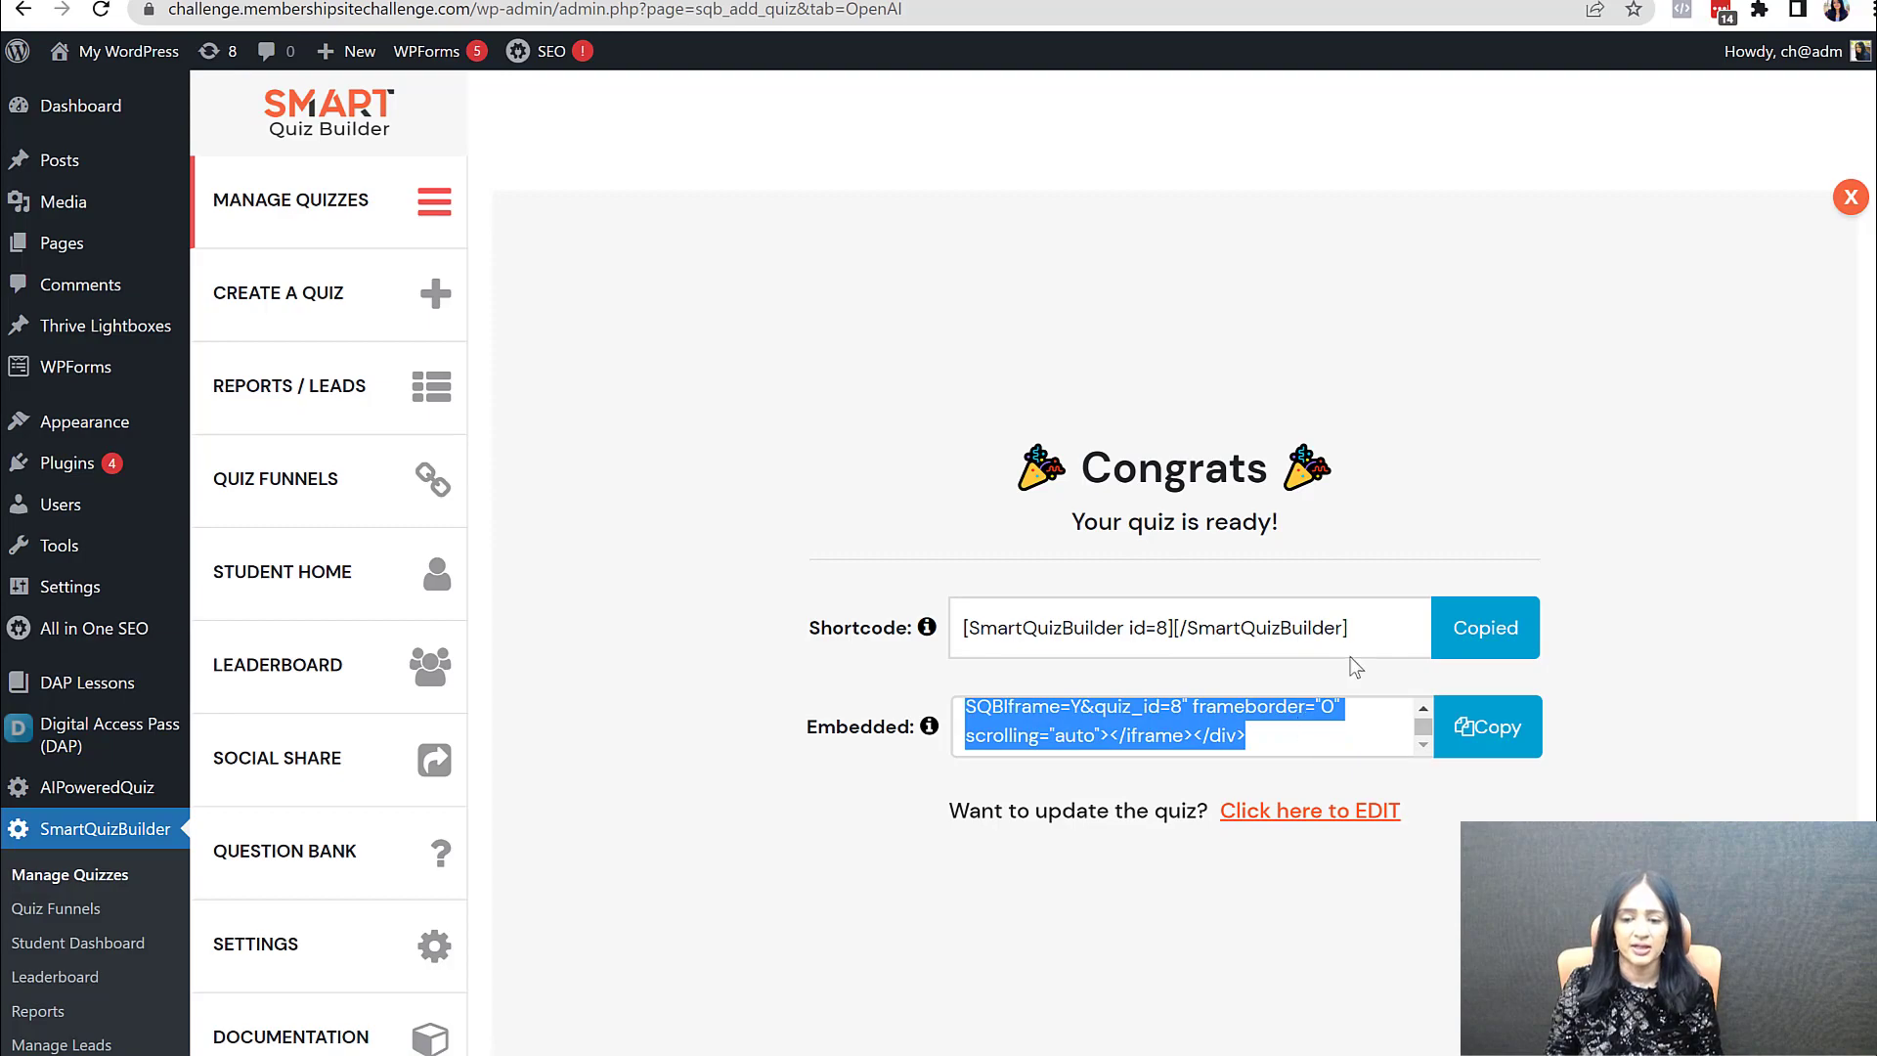
drag(1360, 647, 809, 614)
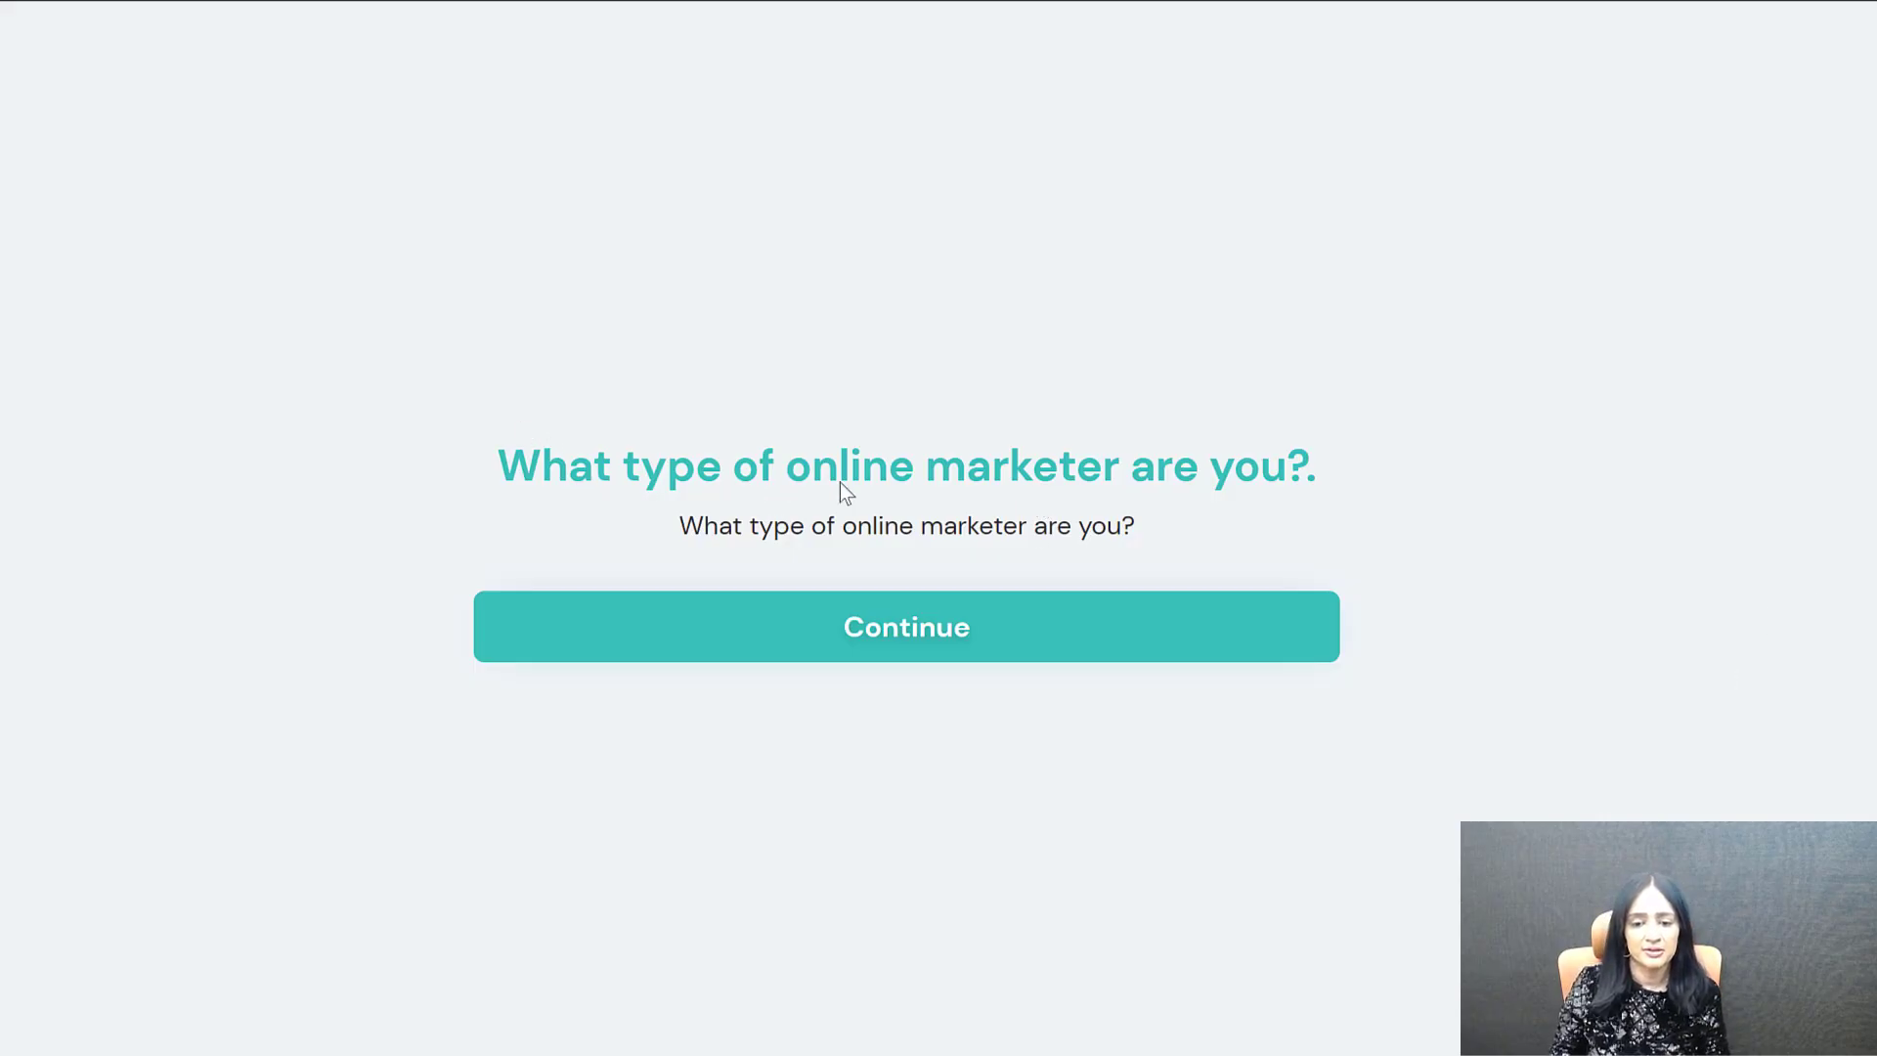
Step: Examine the description below the title on the live quiz's start screen
drag(679, 528, 1173, 539)
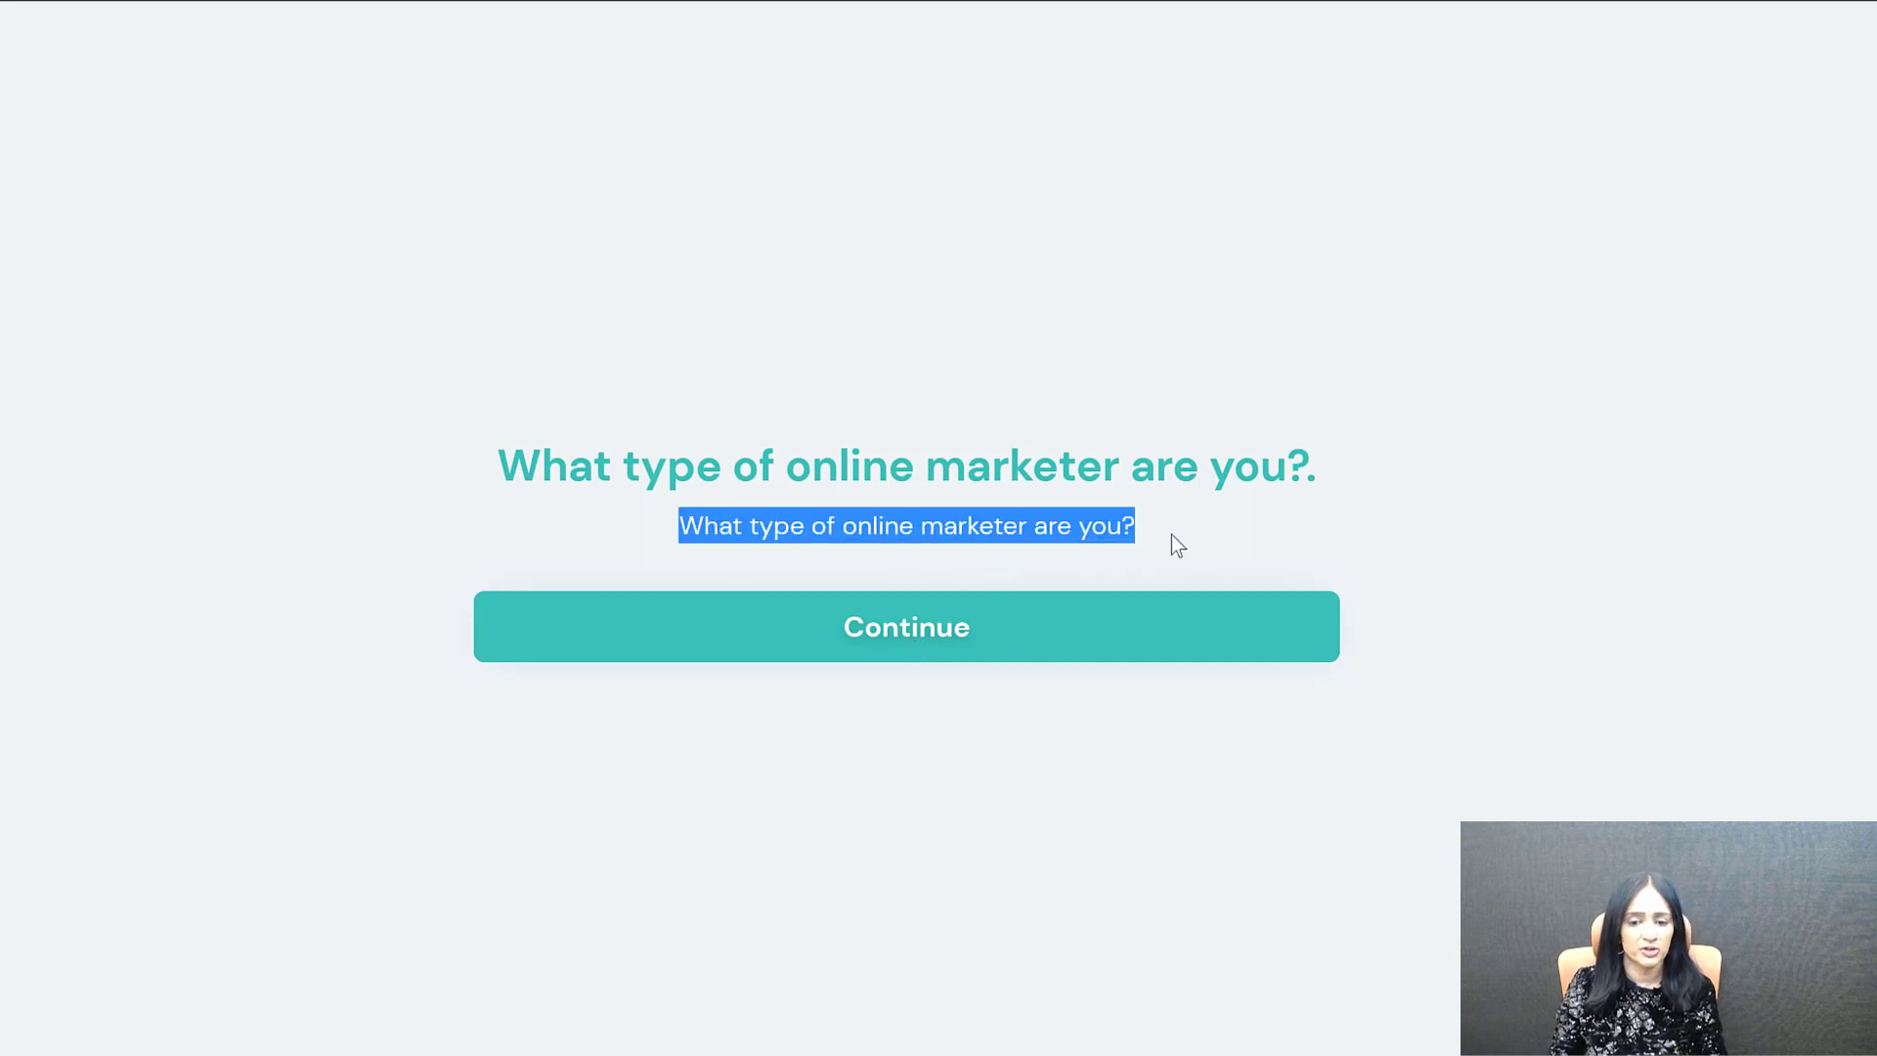
click(1170, 544)
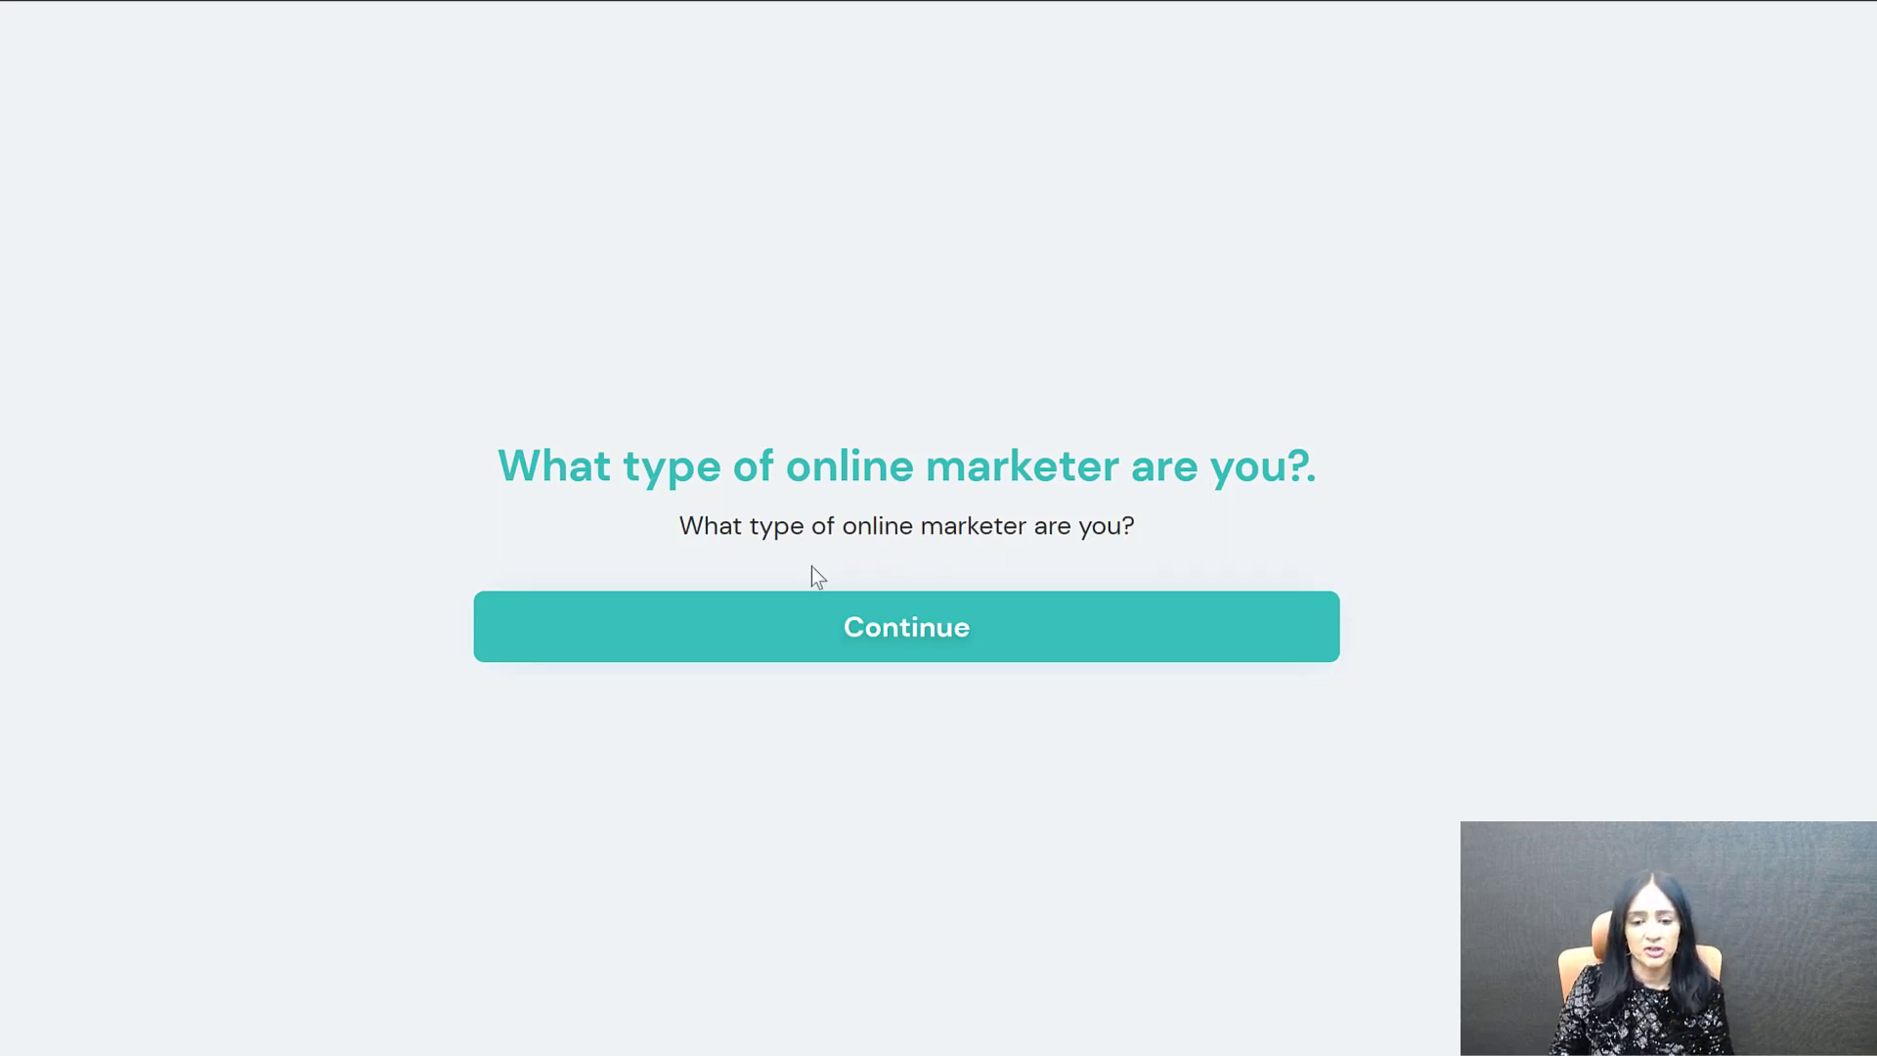
drag(657, 518, 1151, 516)
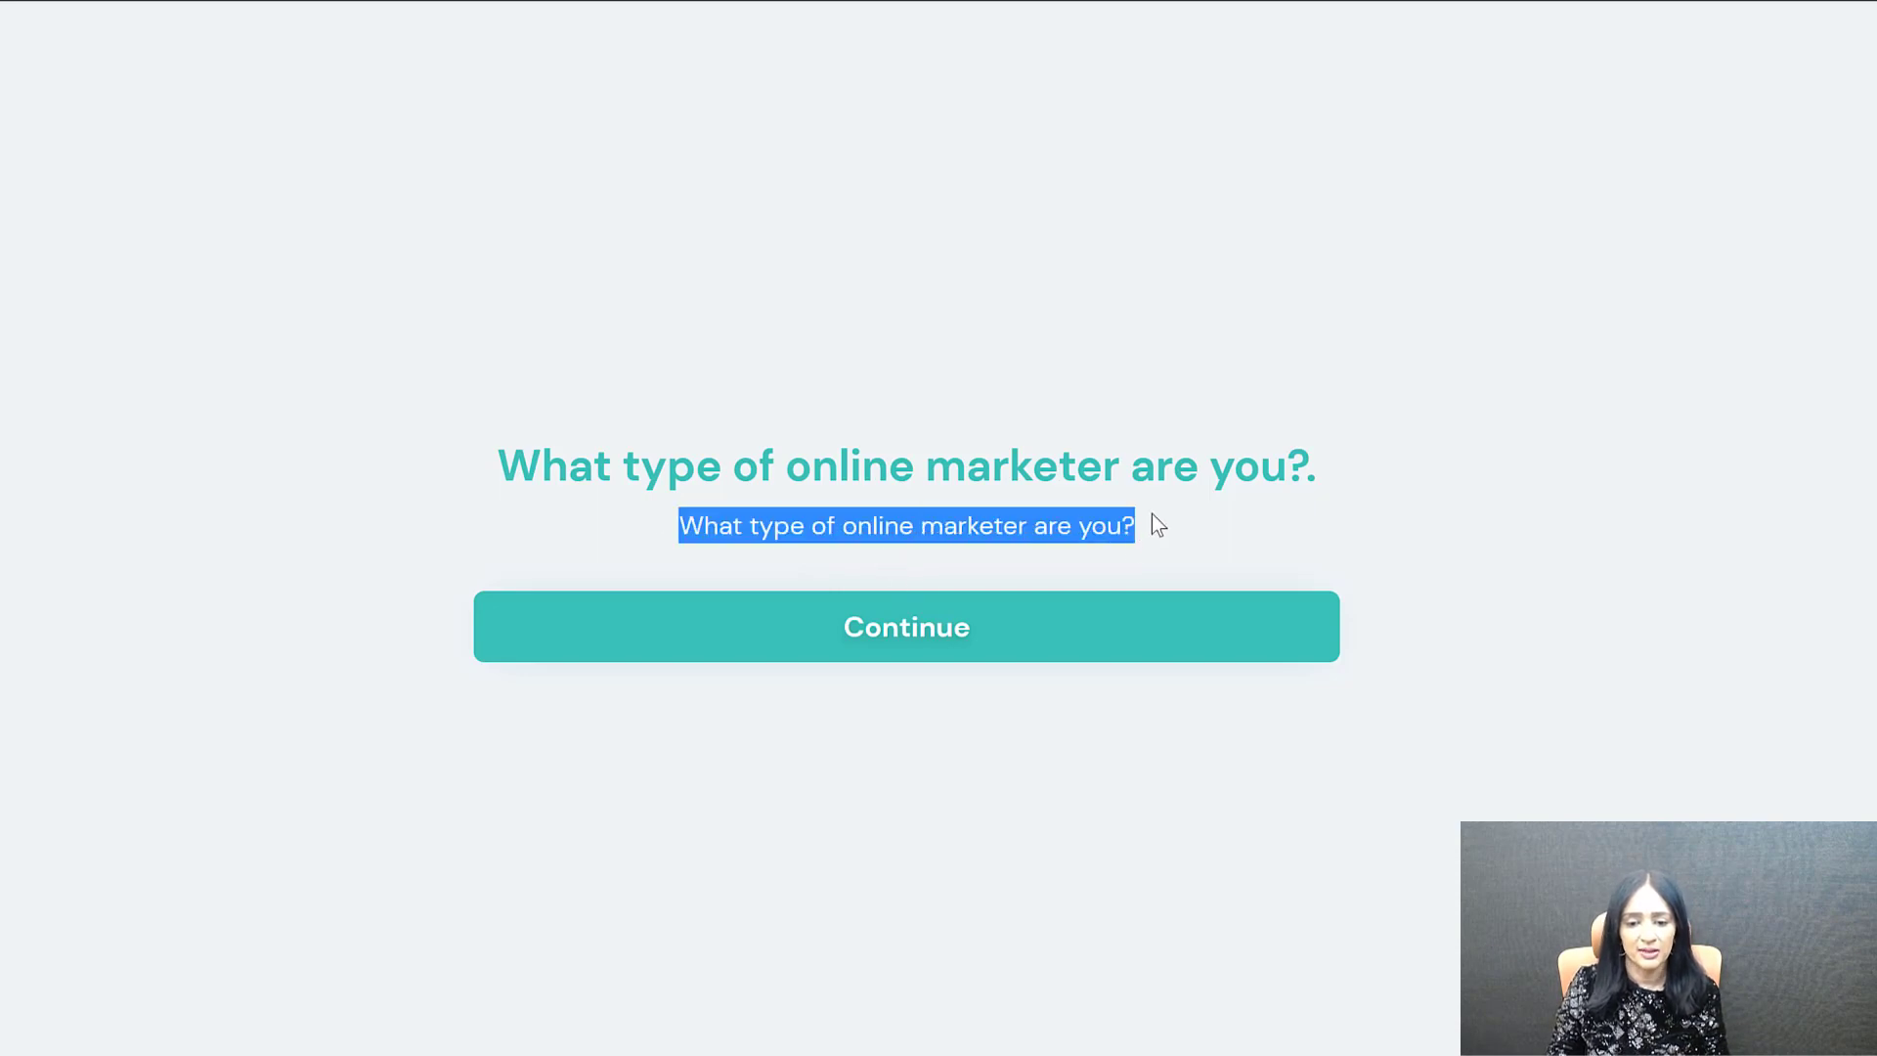
Step: Take the live quiz, choosing Facebook, Blog Posts, Influencer Marketing and Videos among the answers, and examine the result type and description
click(972, 647)
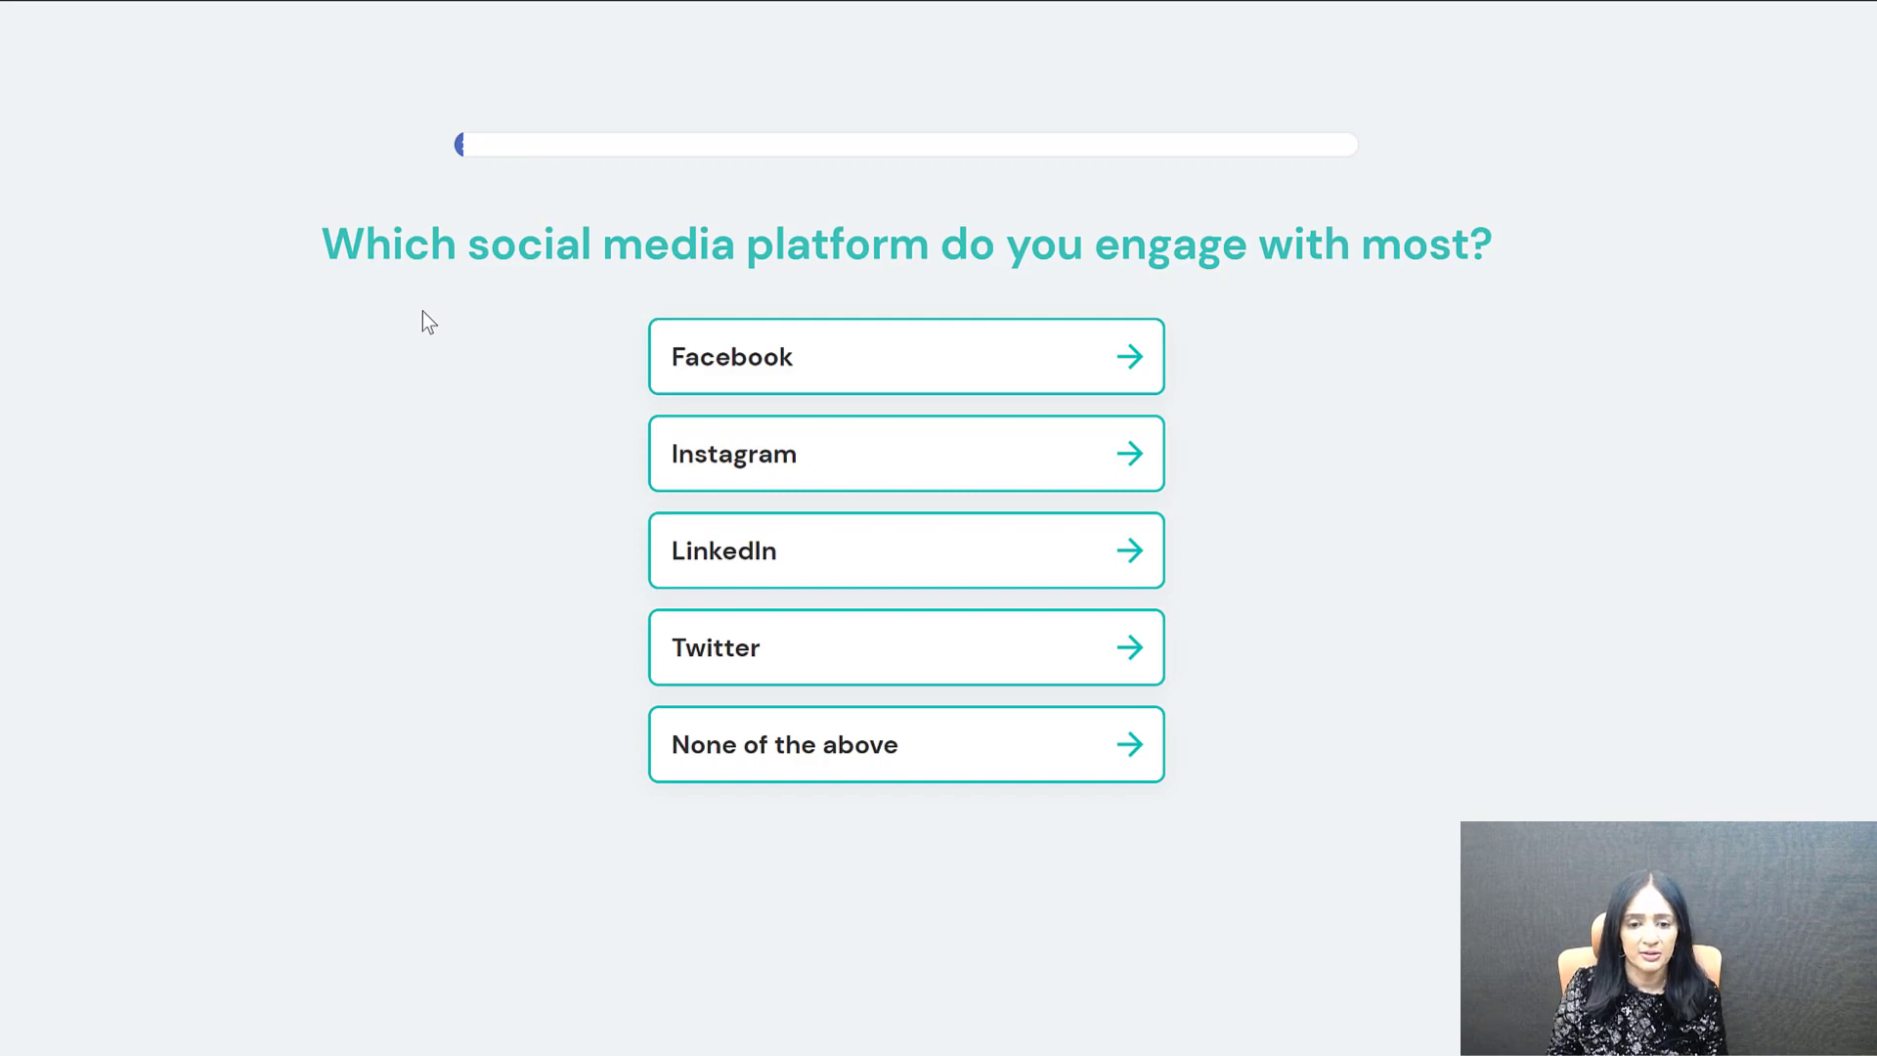
click(829, 386)
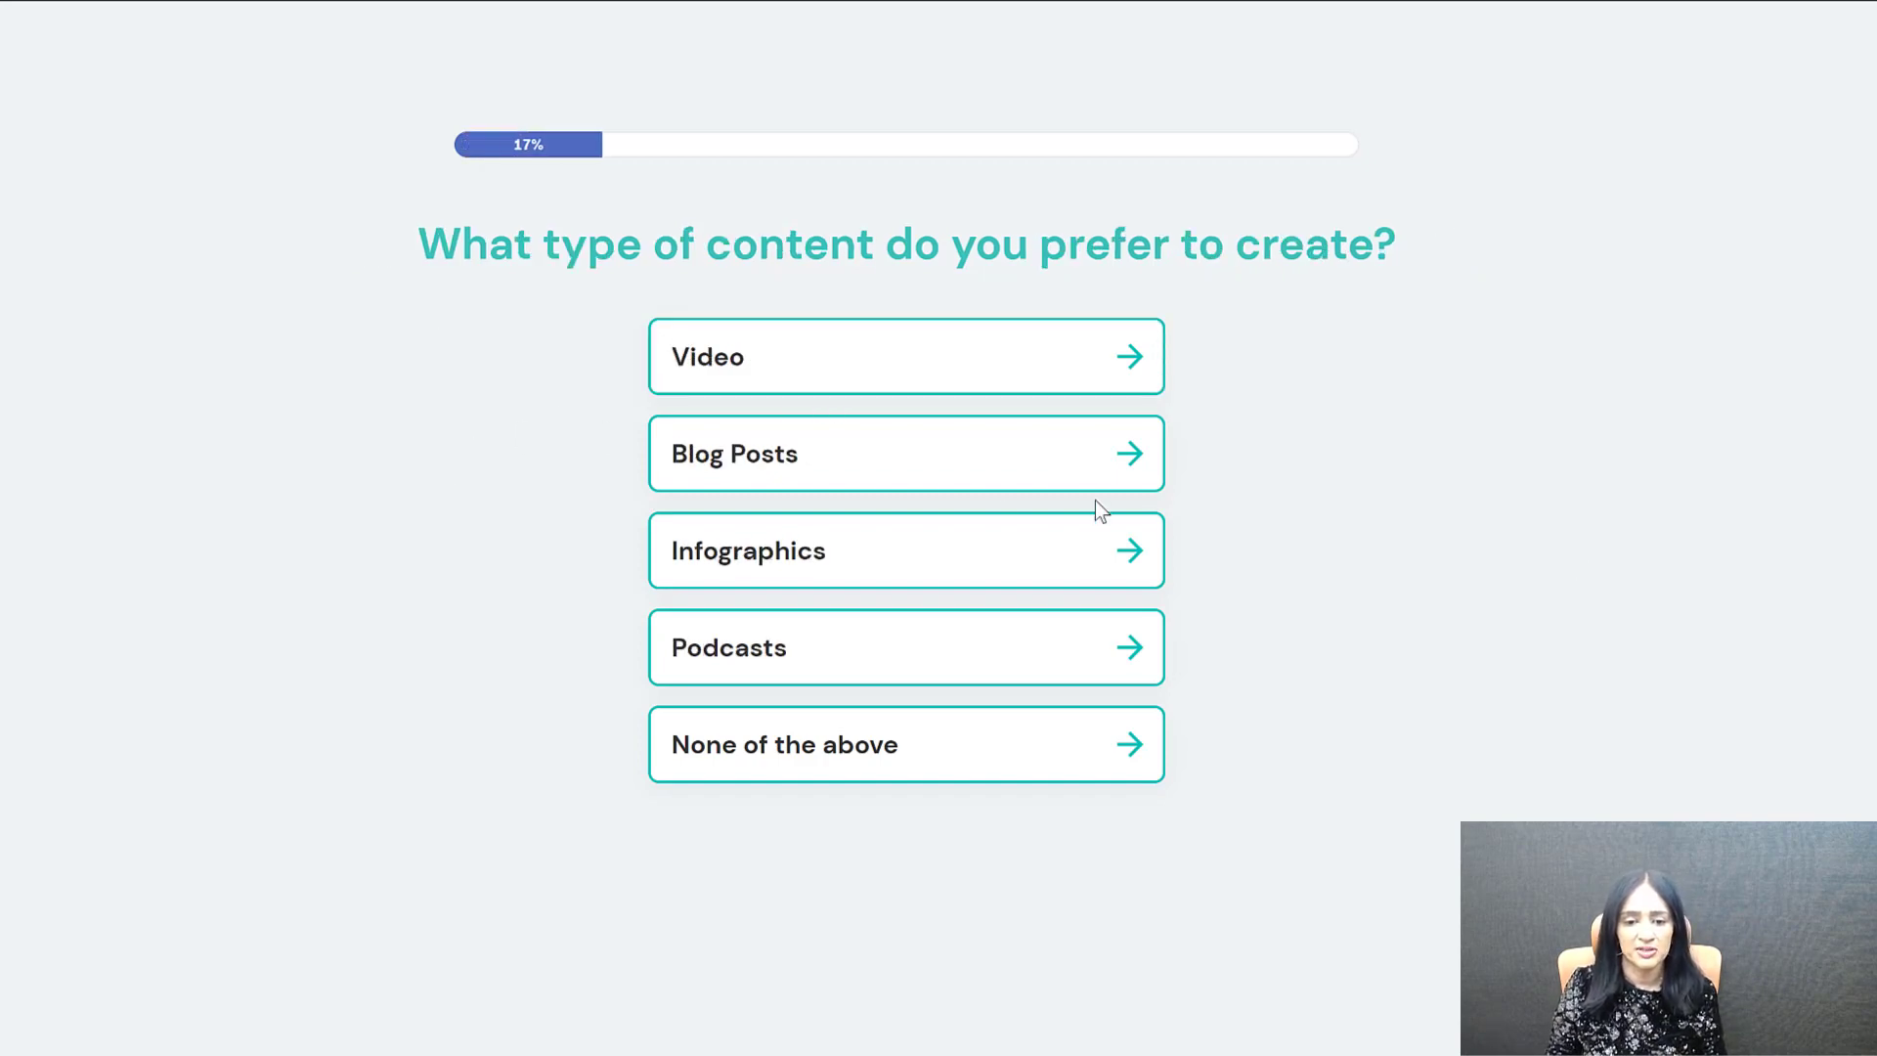
click(1007, 481)
click(861, 421)
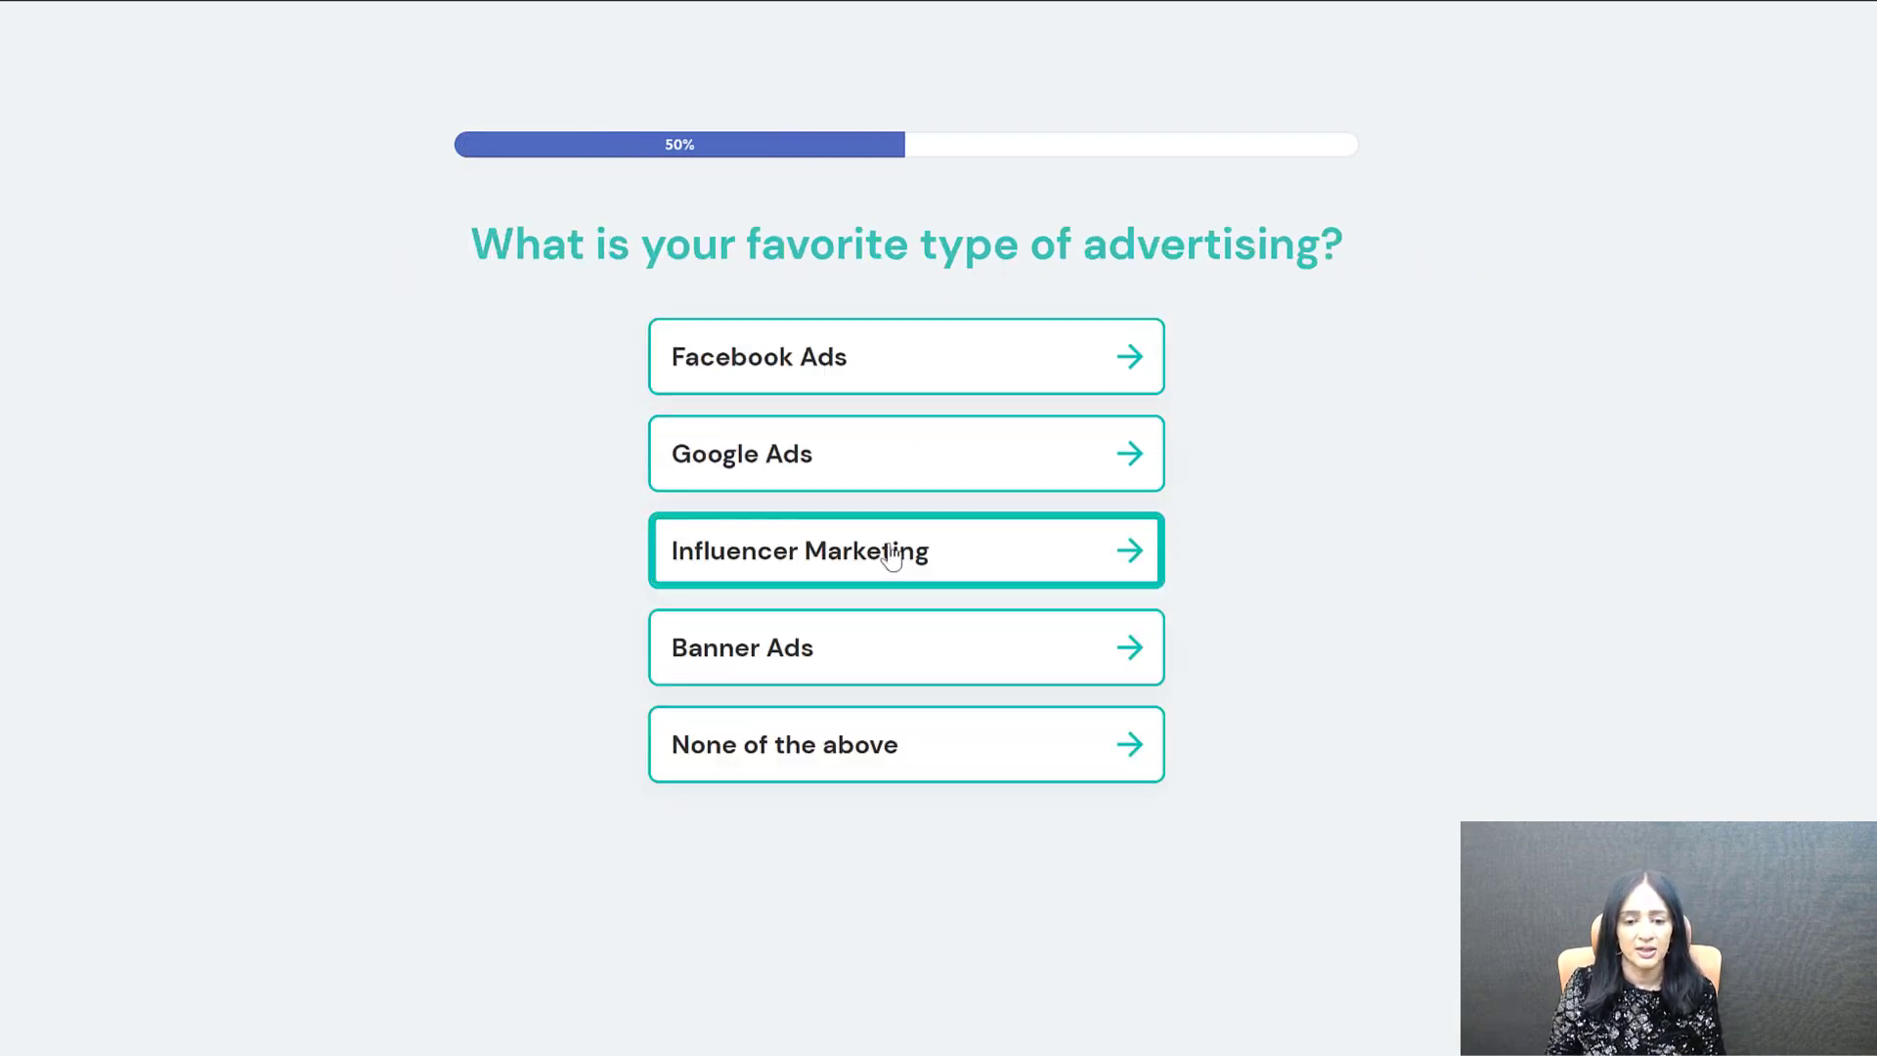
click(953, 569)
click(900, 360)
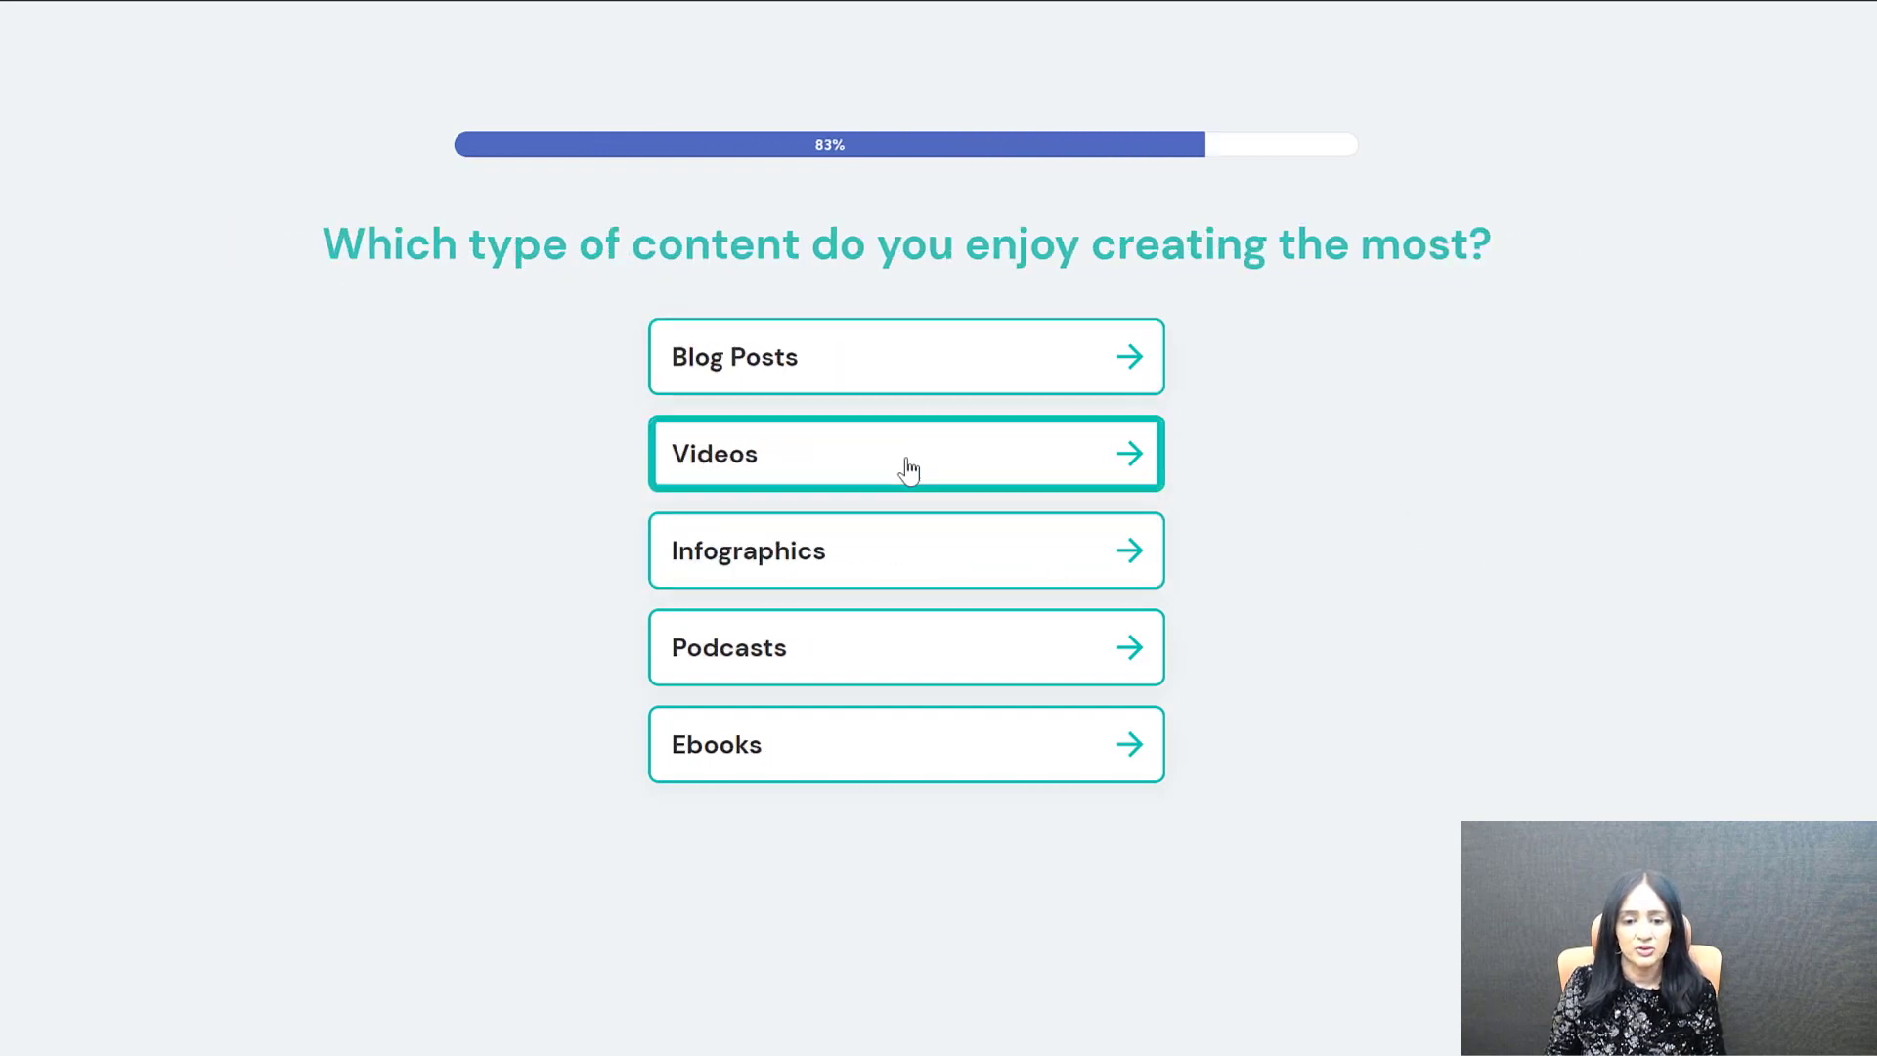
click(904, 465)
click(843, 599)
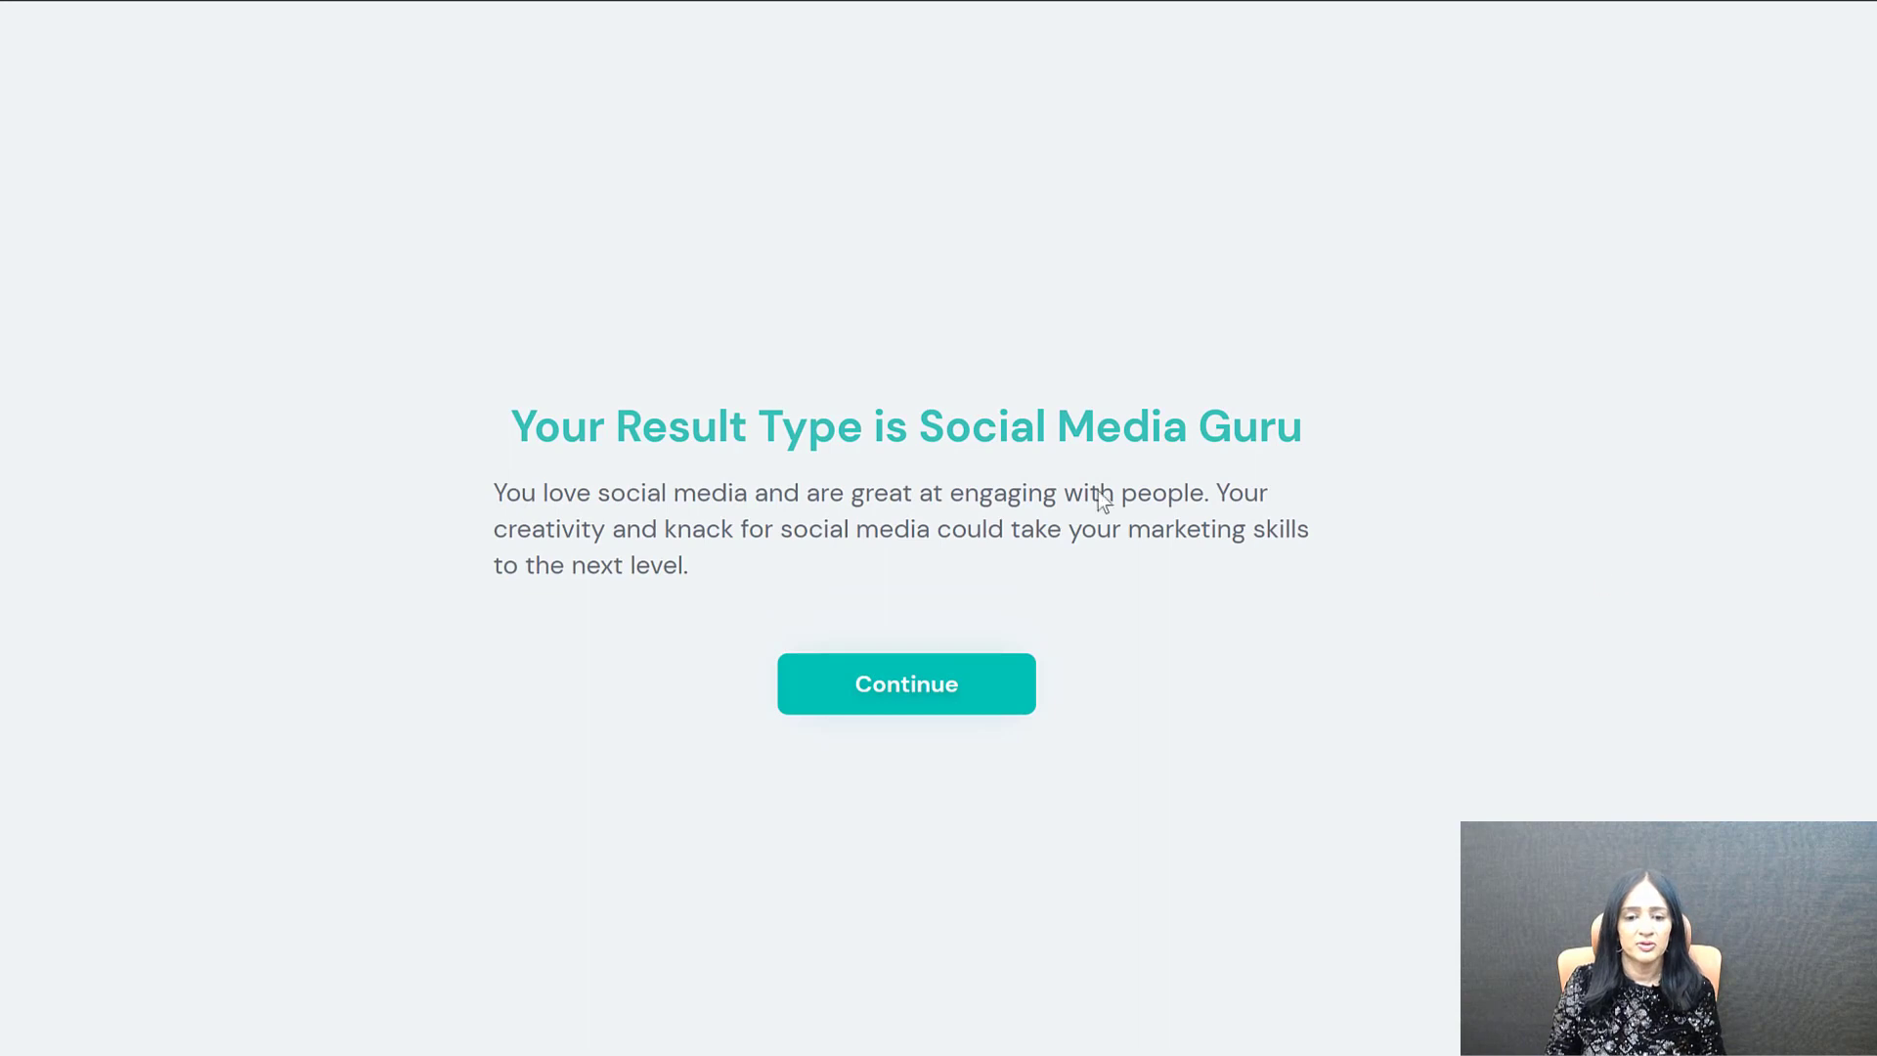
drag(1404, 440, 946, 430)
click(1178, 561)
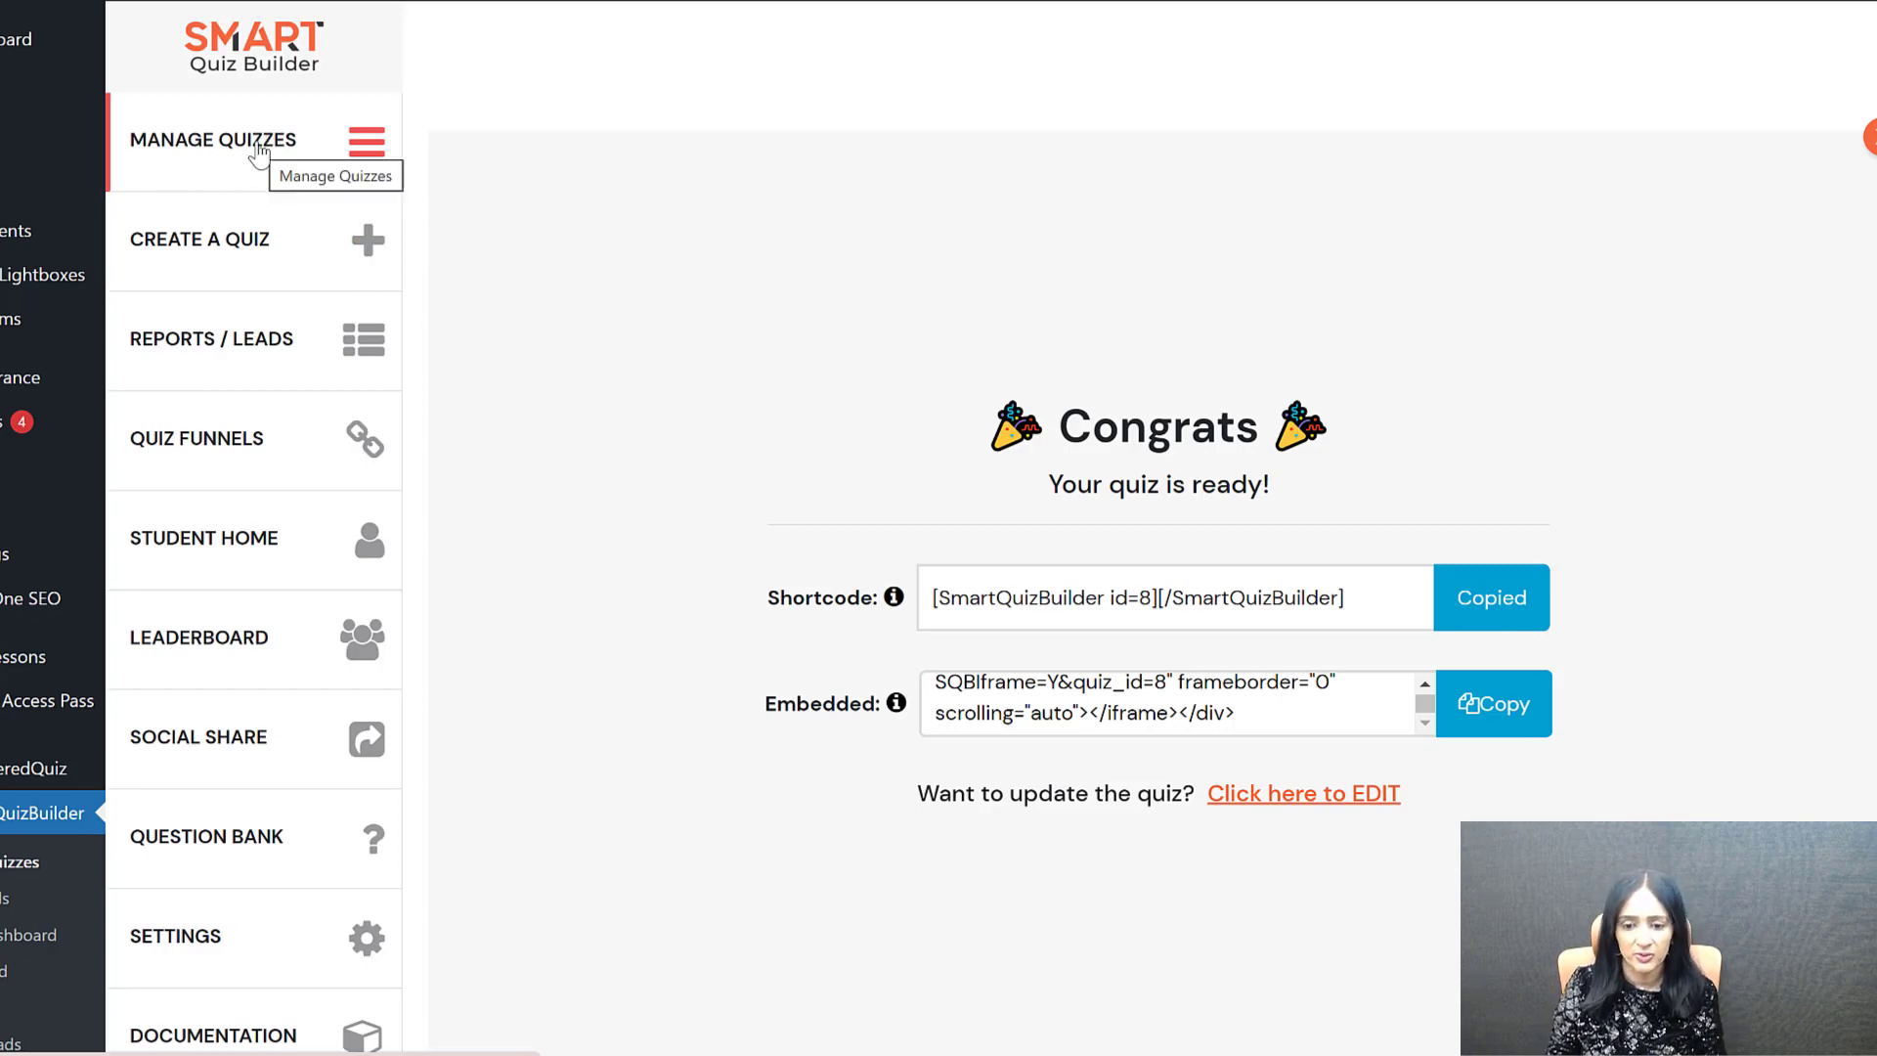
Step: Open the quiz for editing and review the titles and descriptions of its three outcomes
click(1315, 794)
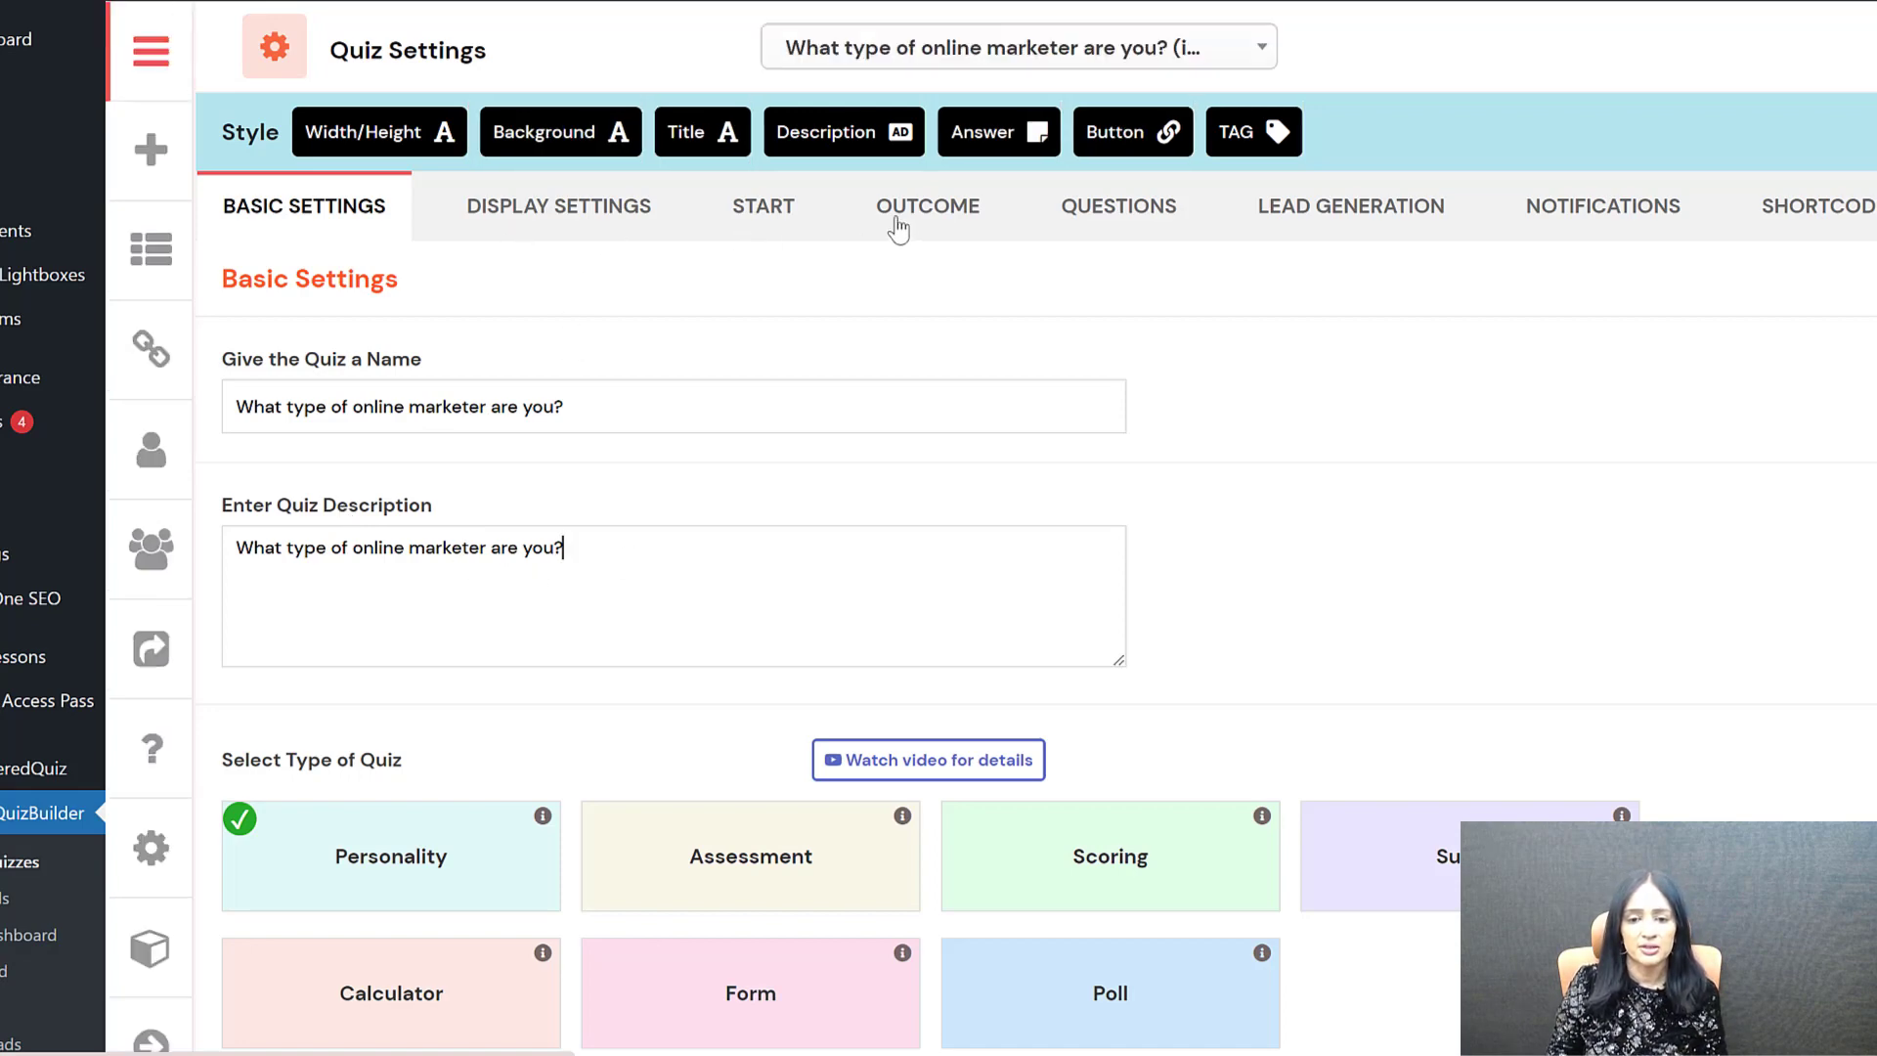
click(929, 208)
scroll(928, 391, down, 3)
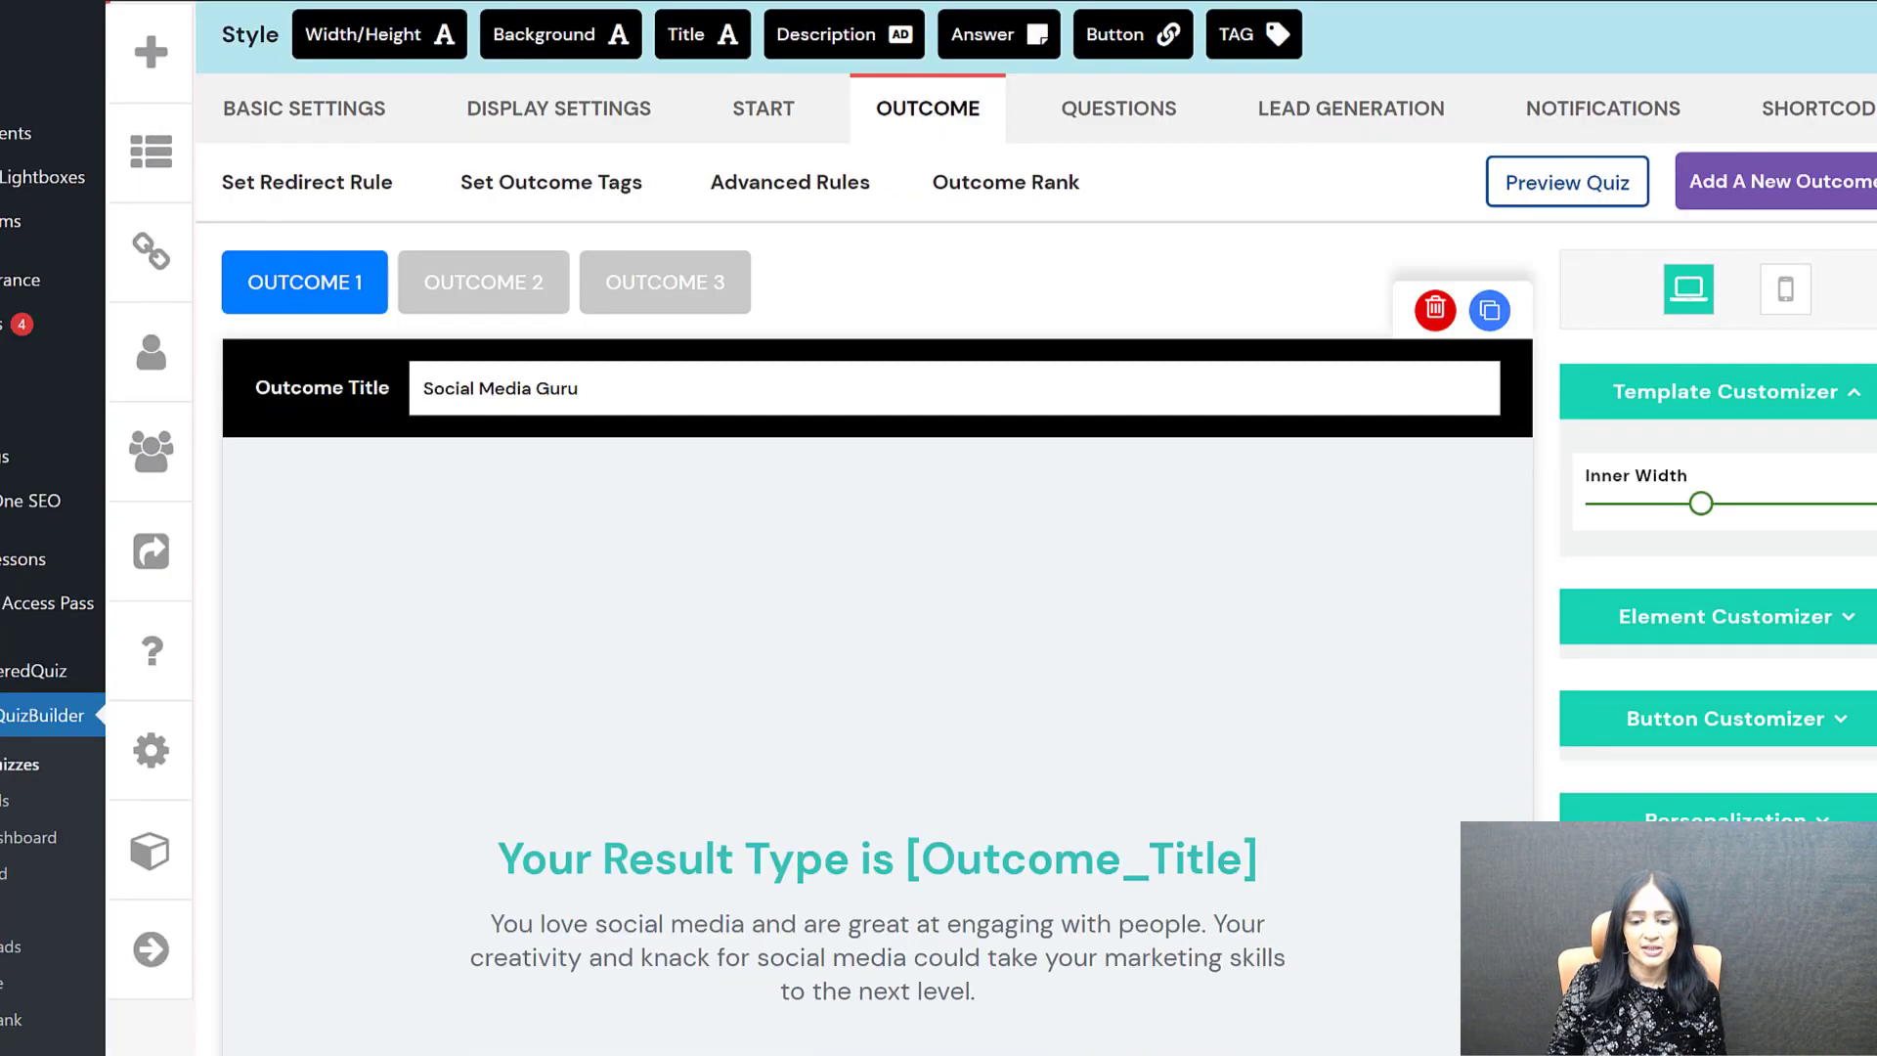
scroll(929, 391, down, 3)
scroll(929, 391, up, 4)
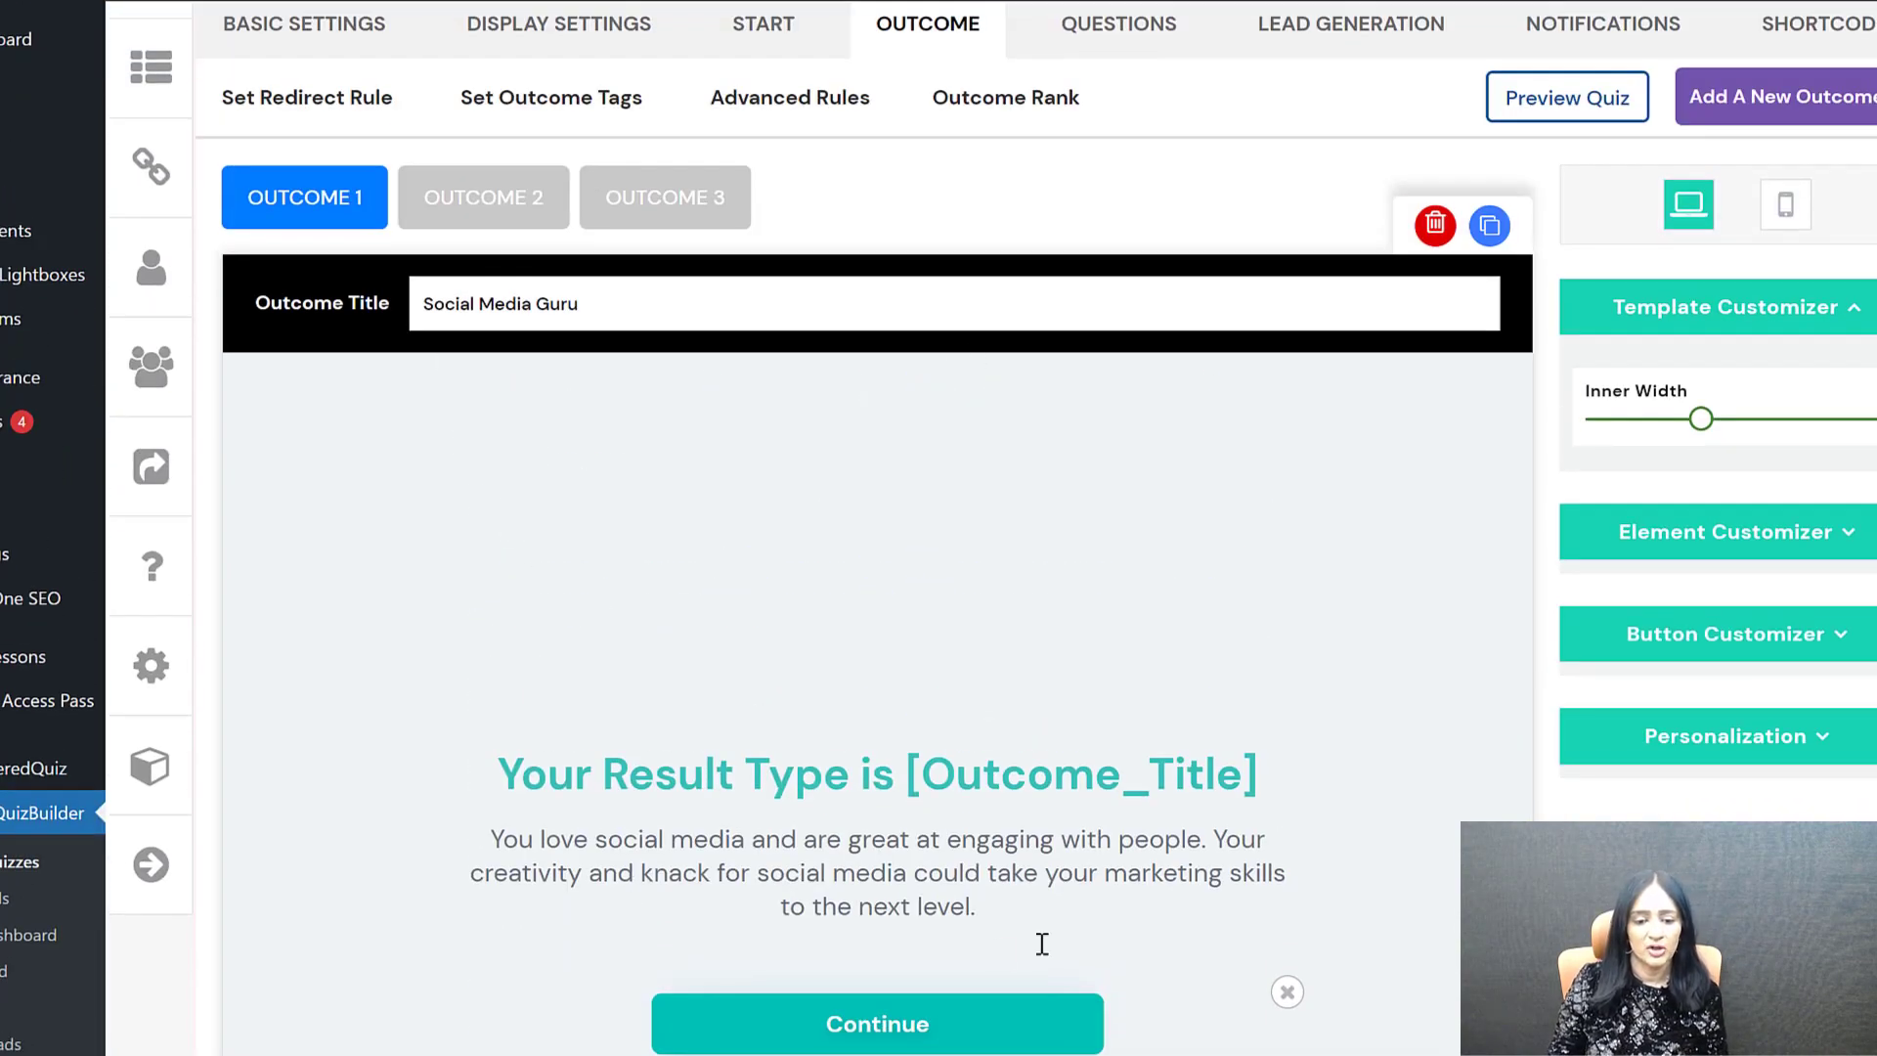
click(545, 215)
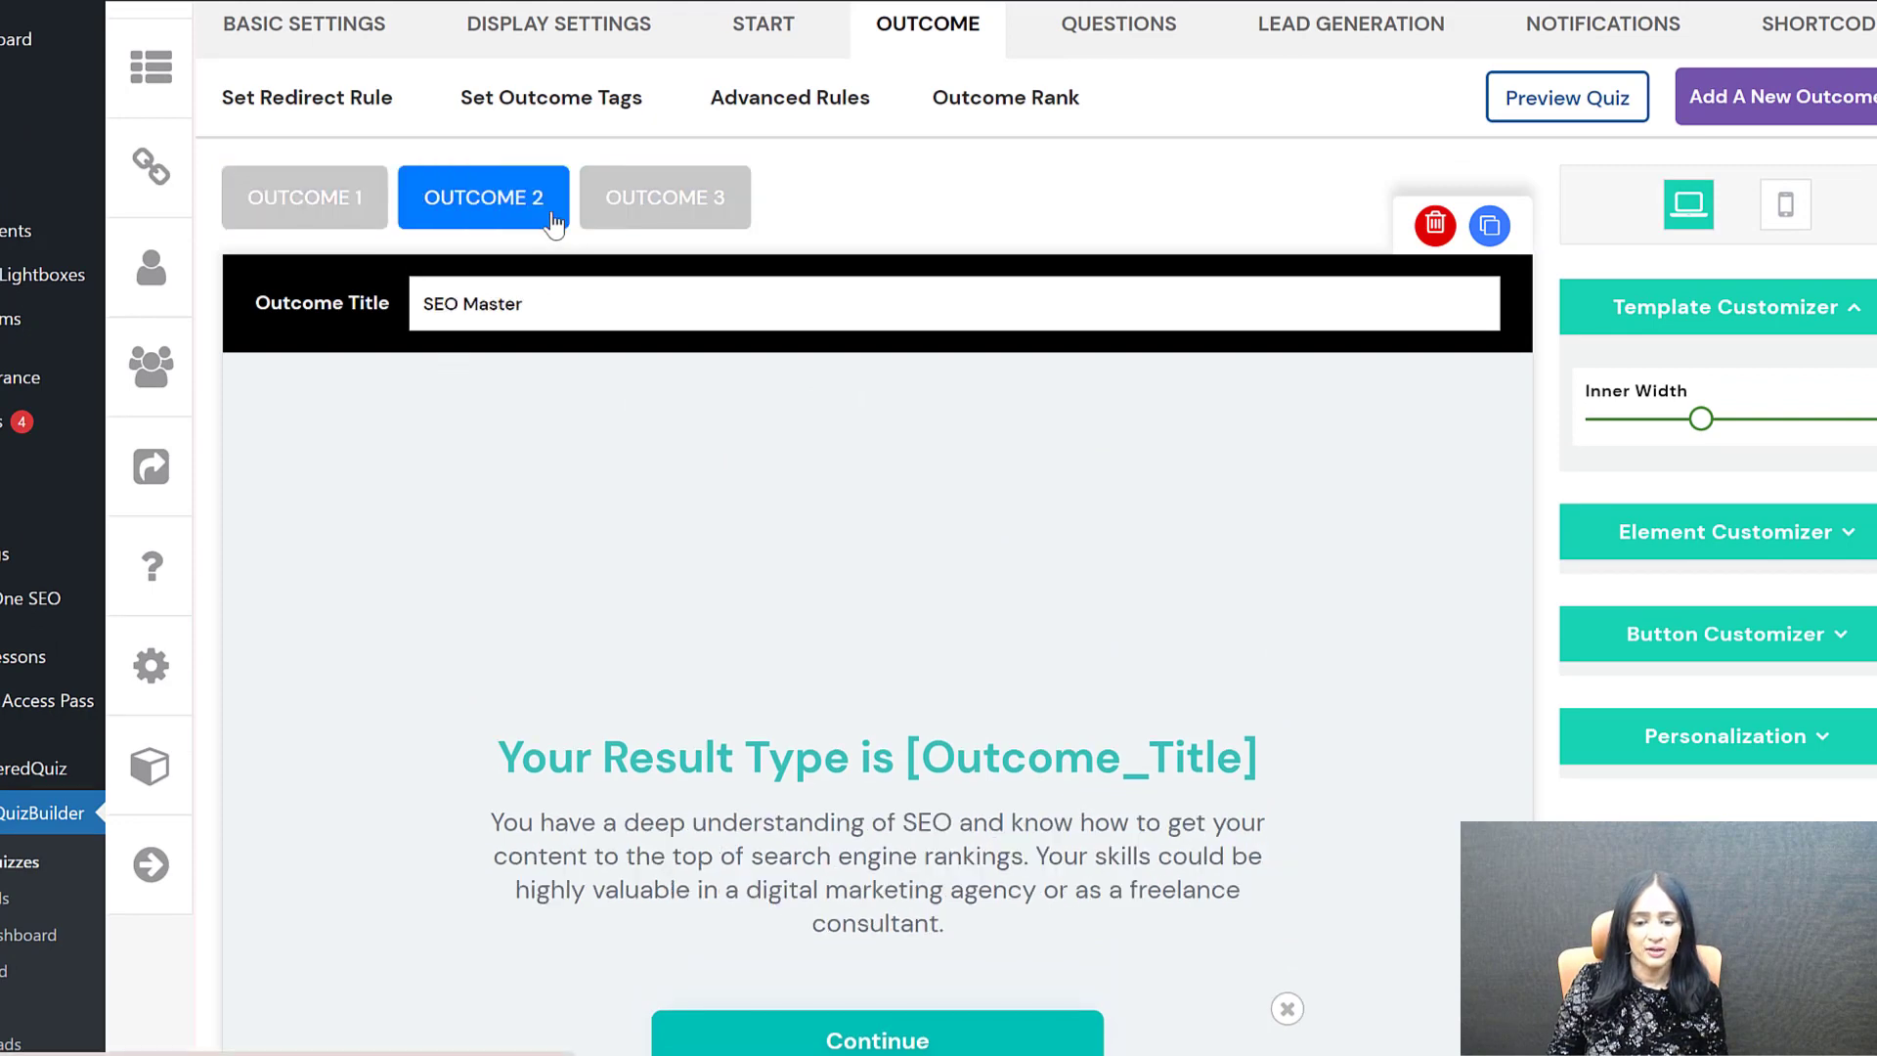
click(725, 219)
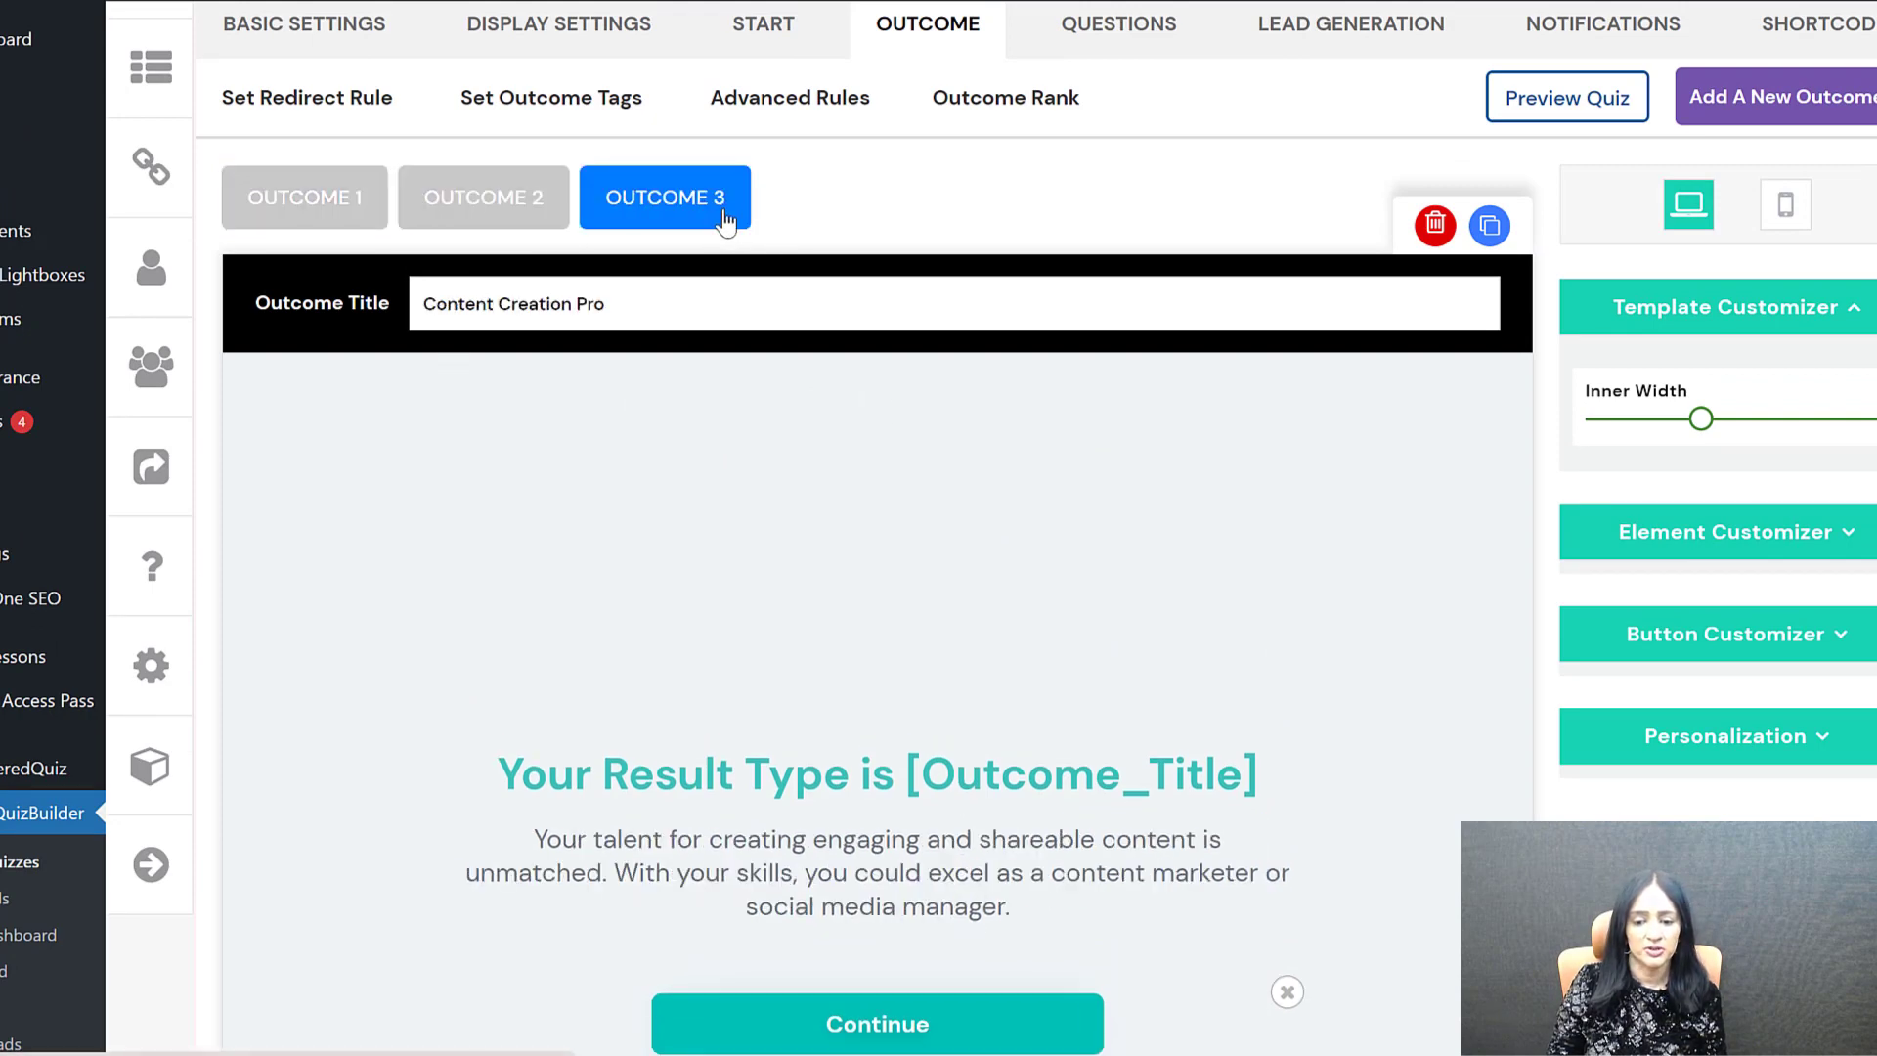
scroll(1130, 675, up, 1)
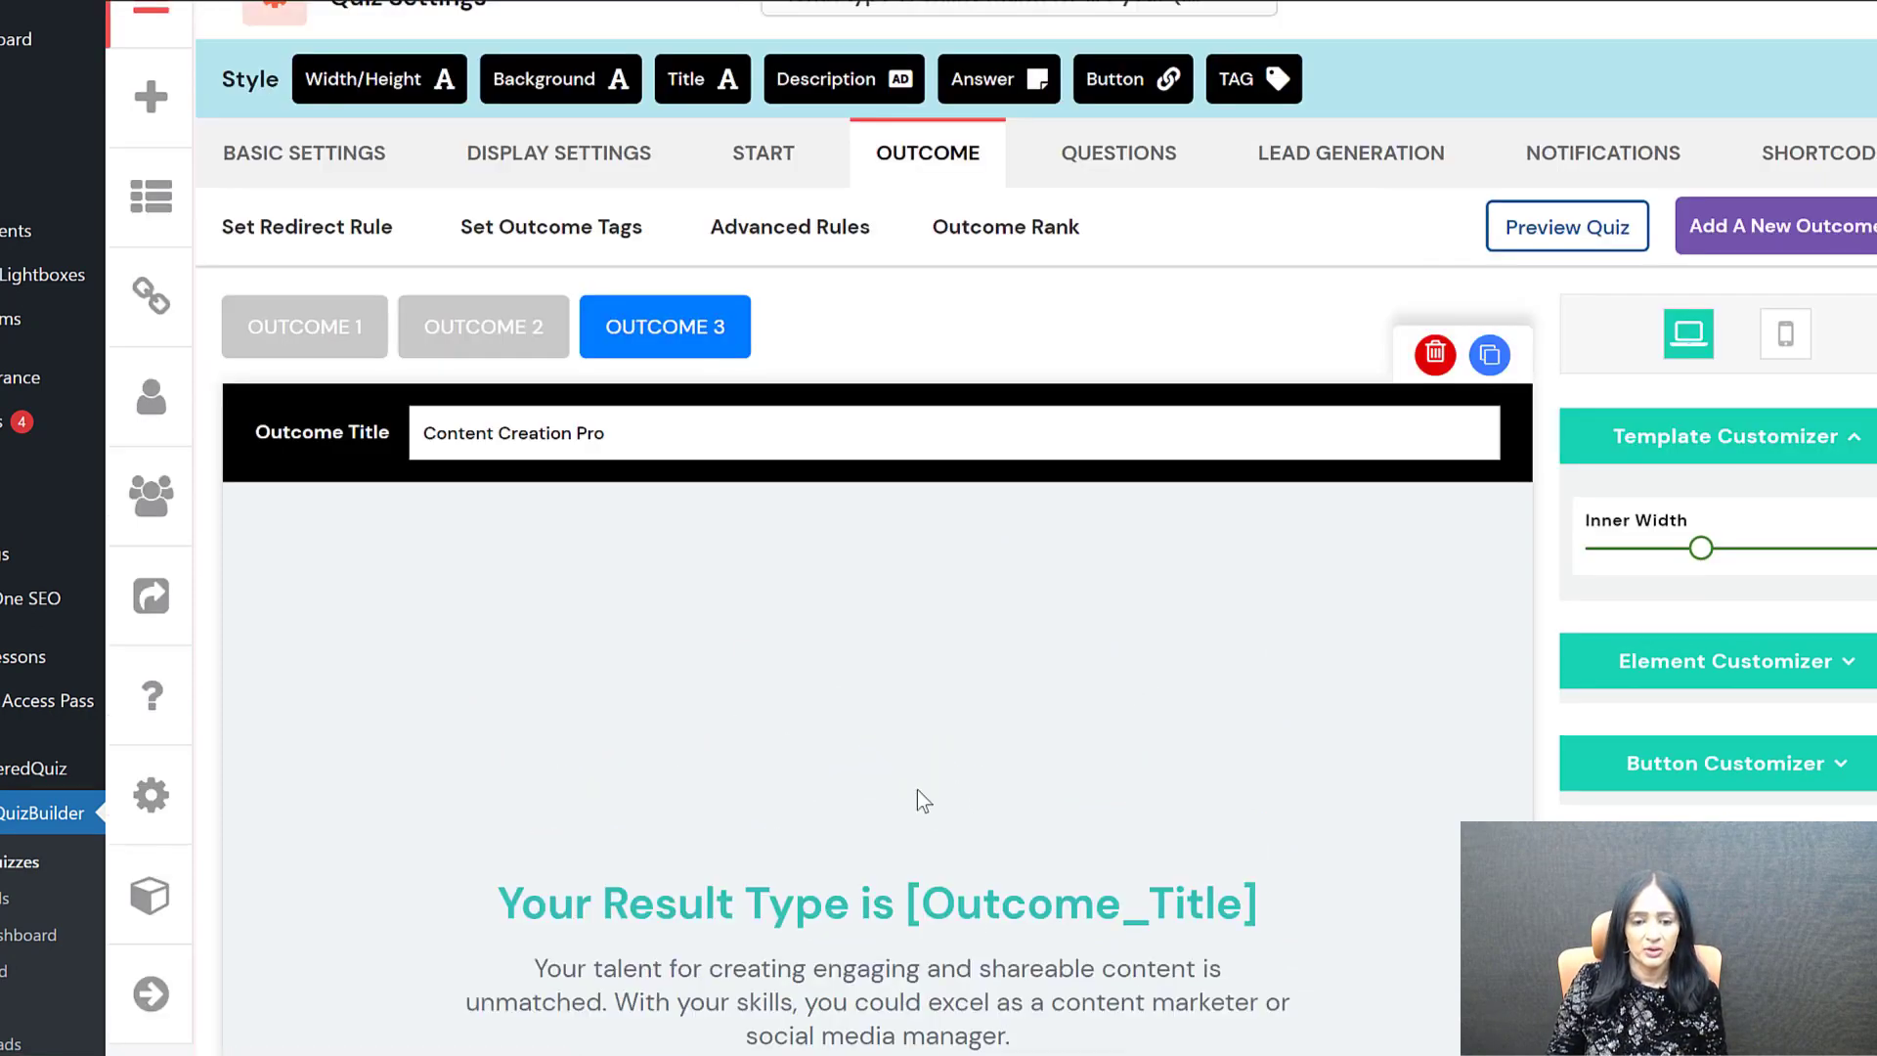
click(492, 327)
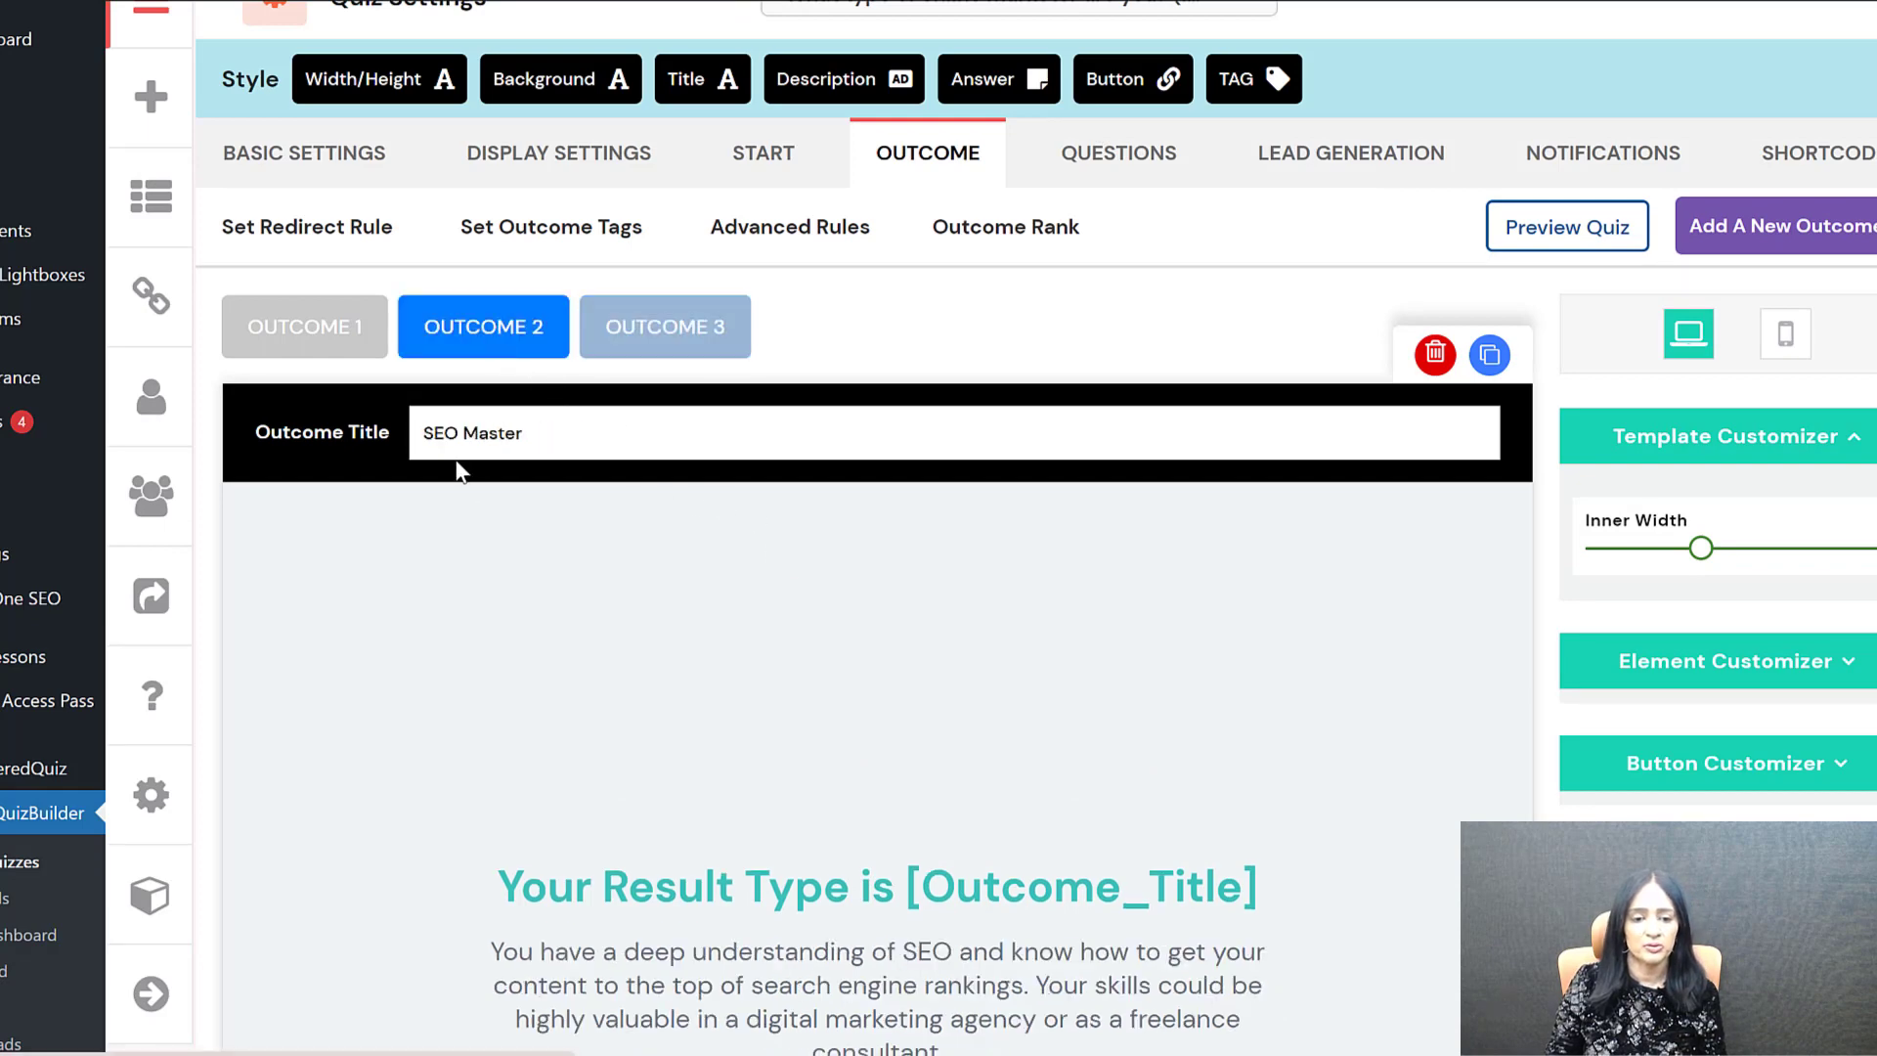
click(354, 328)
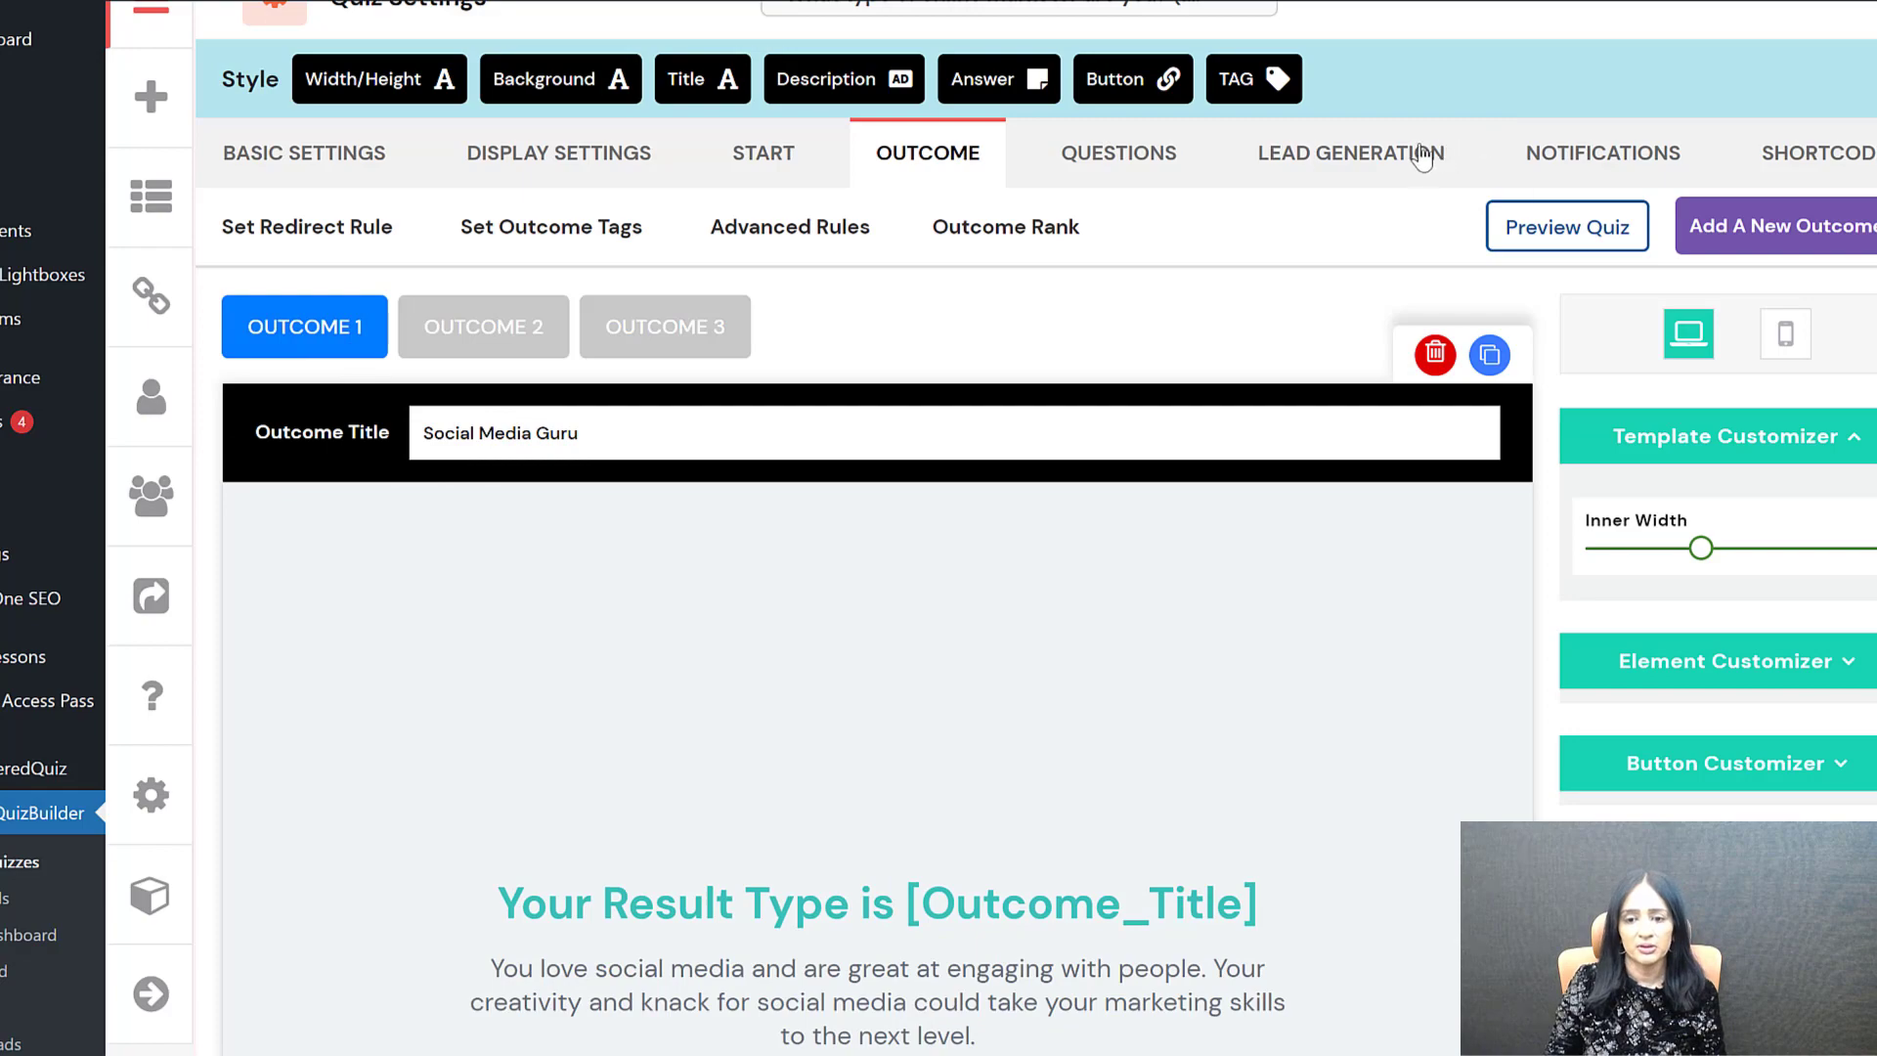
Step: Examine how each answer of question 1, on the most-used social media platform, is mapped to an outcome
click(1134, 164)
scroll(1392, 659, down, 5)
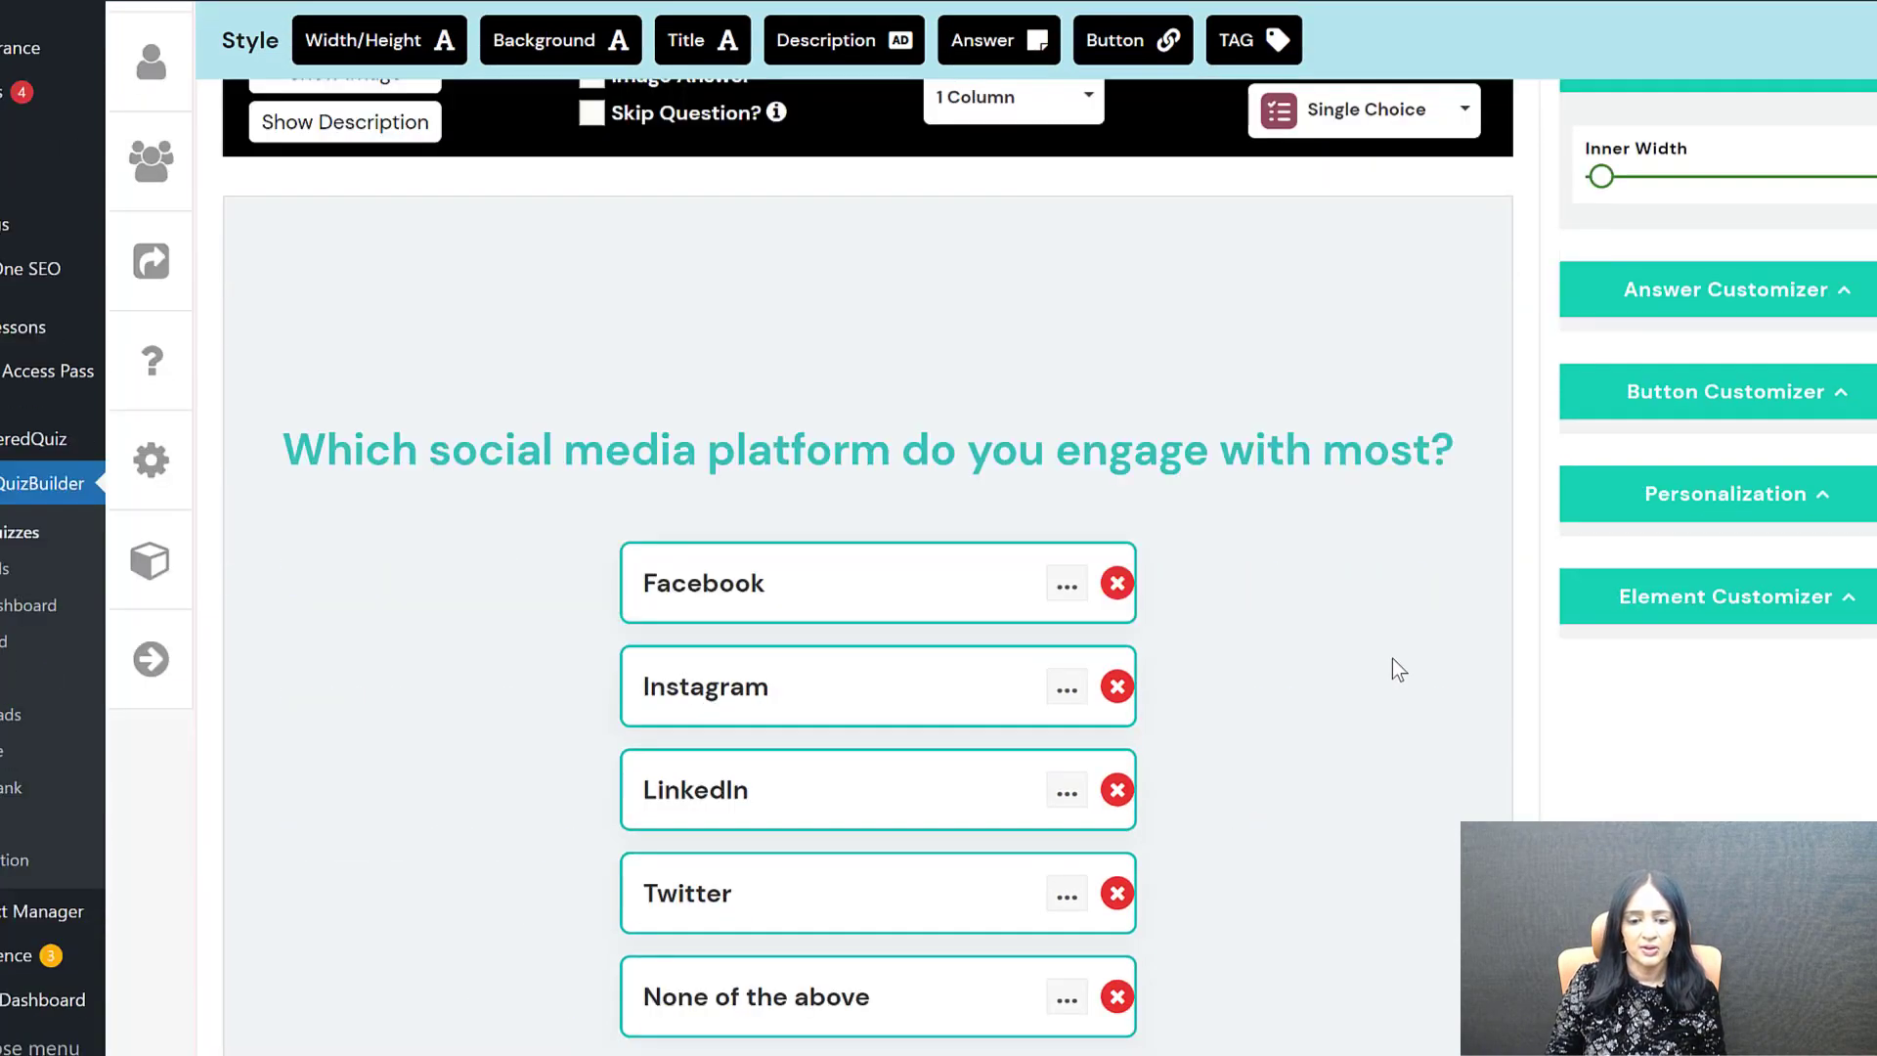
scroll(1249, 714, down, 10)
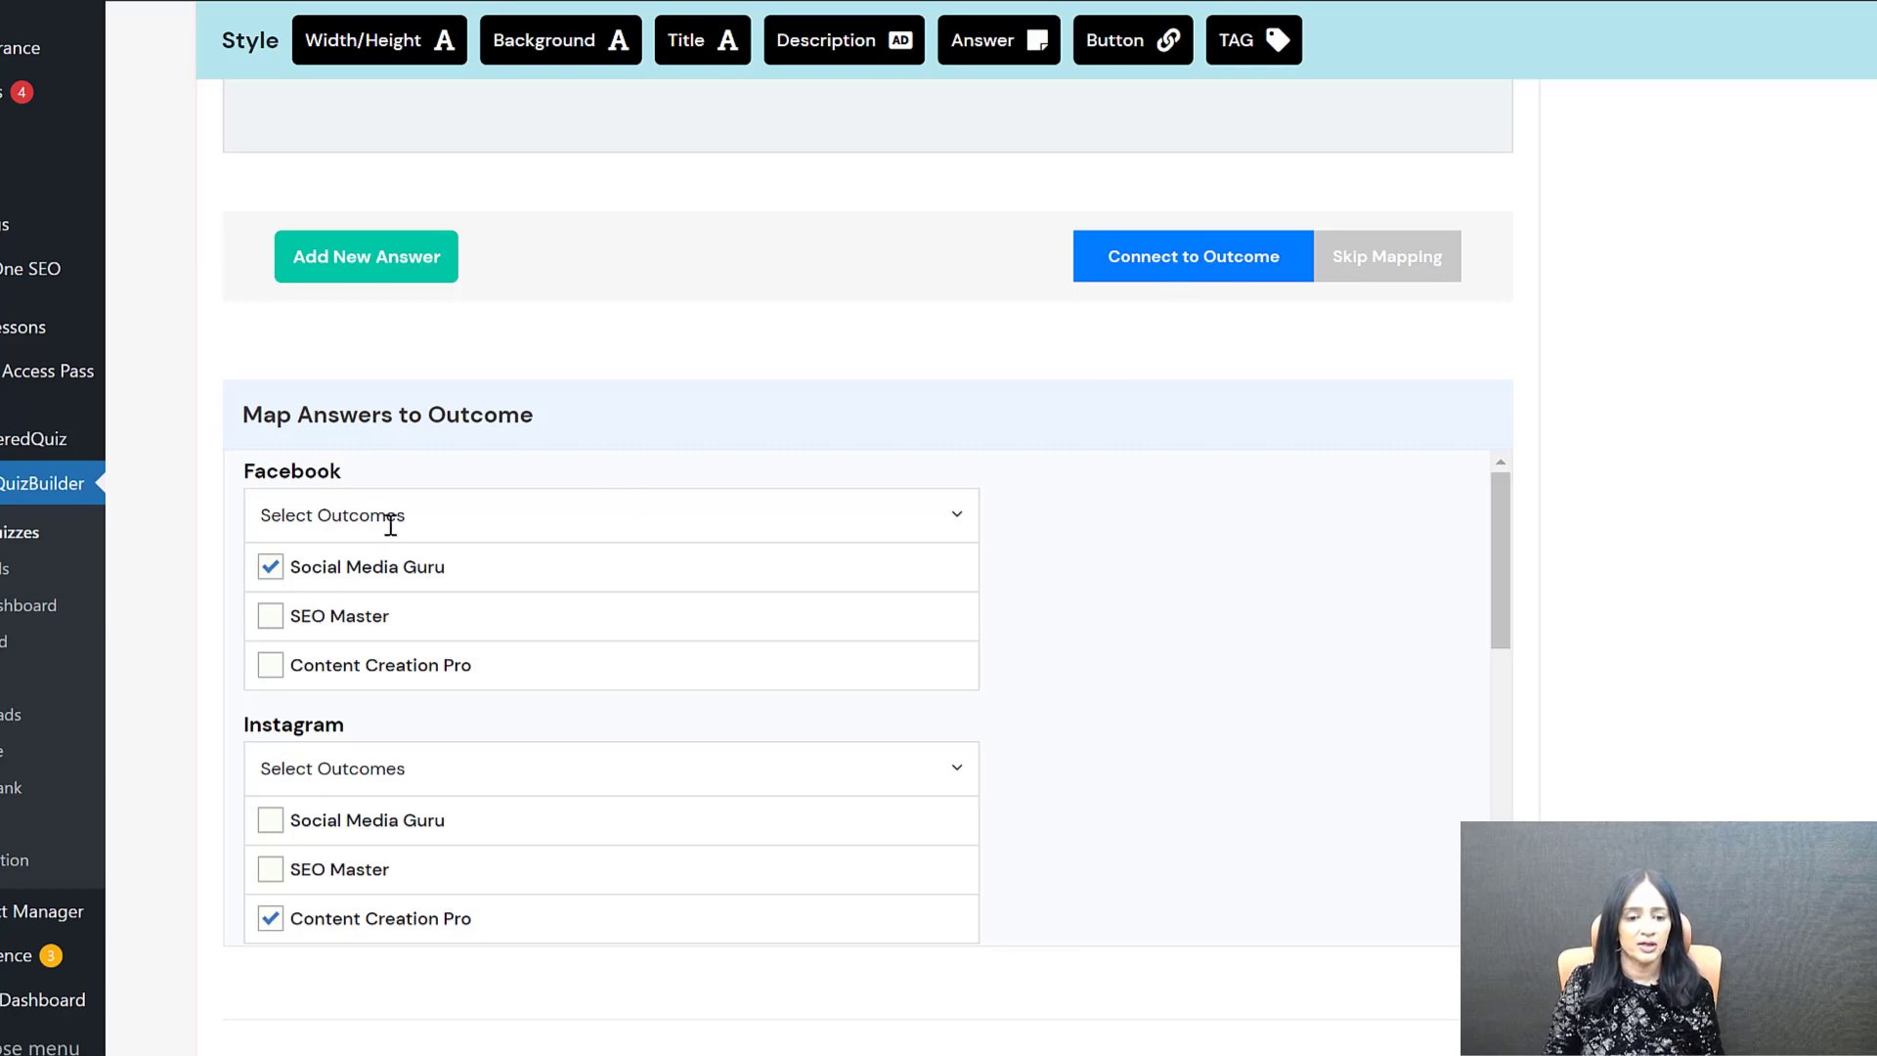
scroll(565, 452, up, 8)
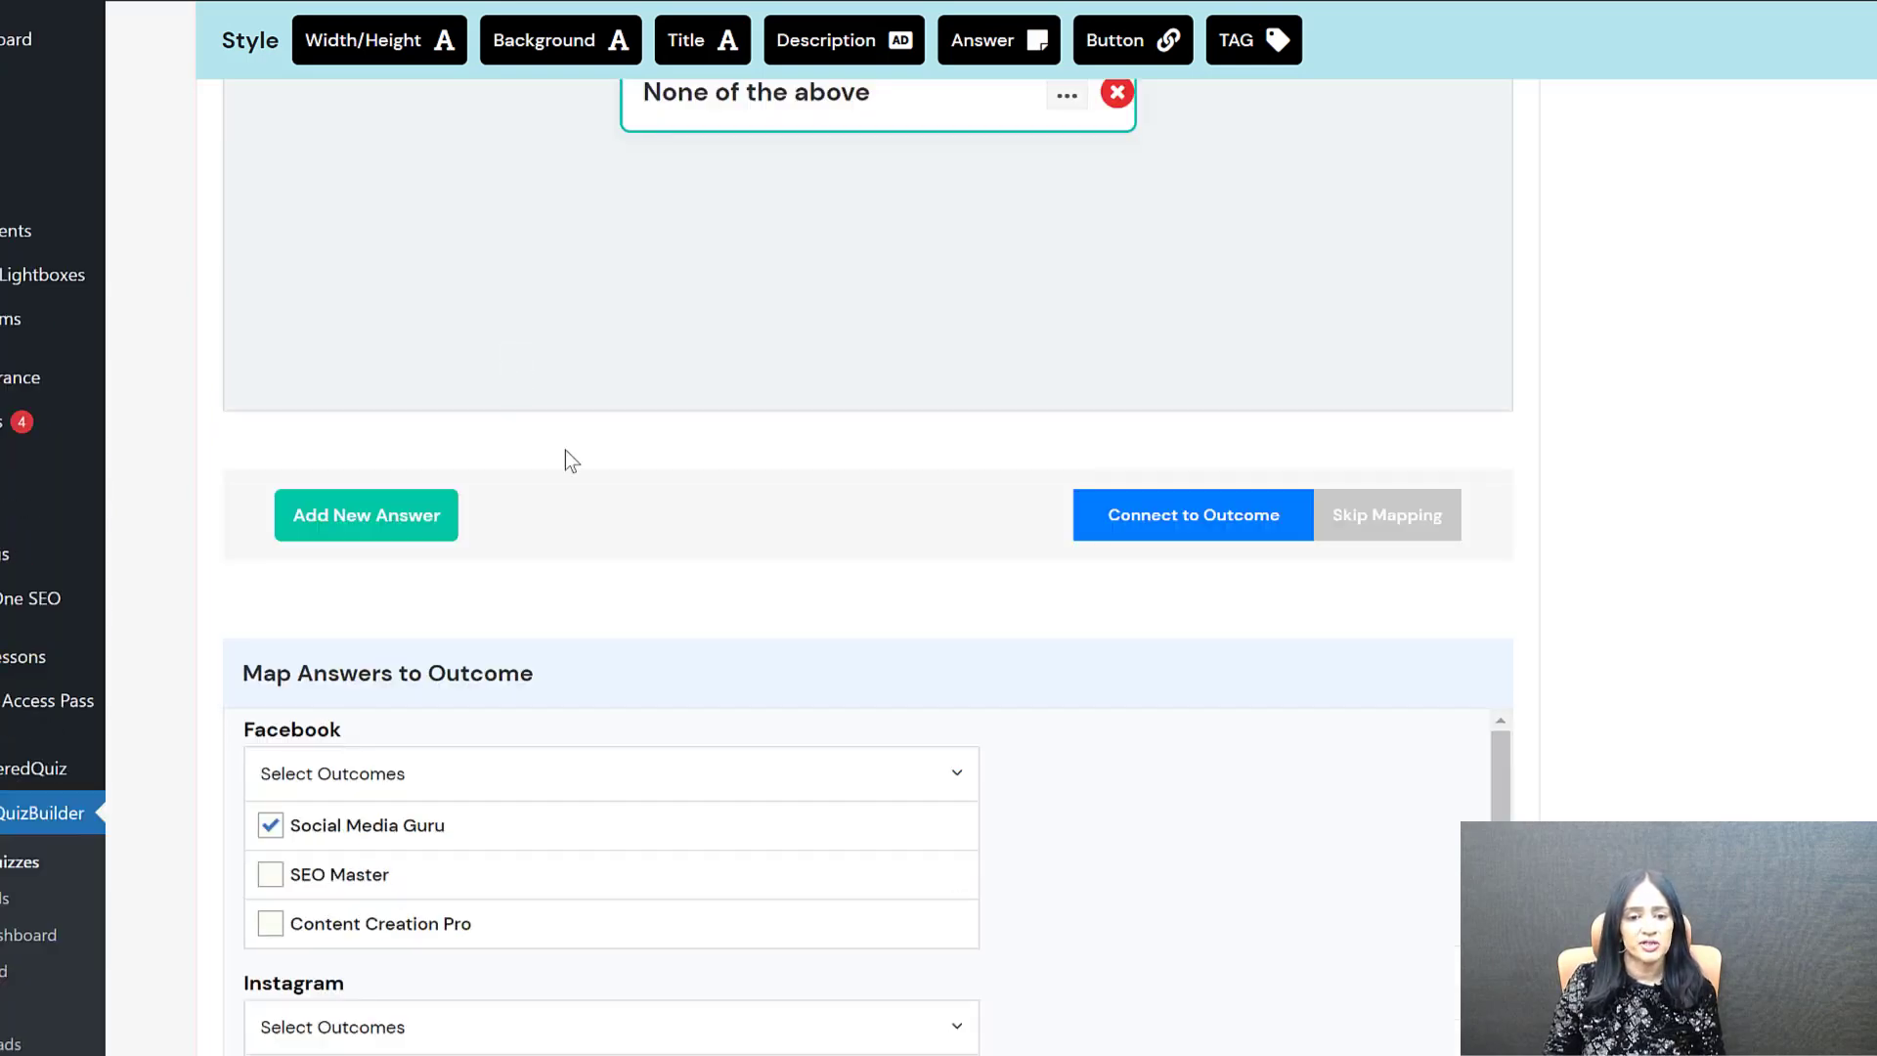
scroll(729, 738, down, 5)
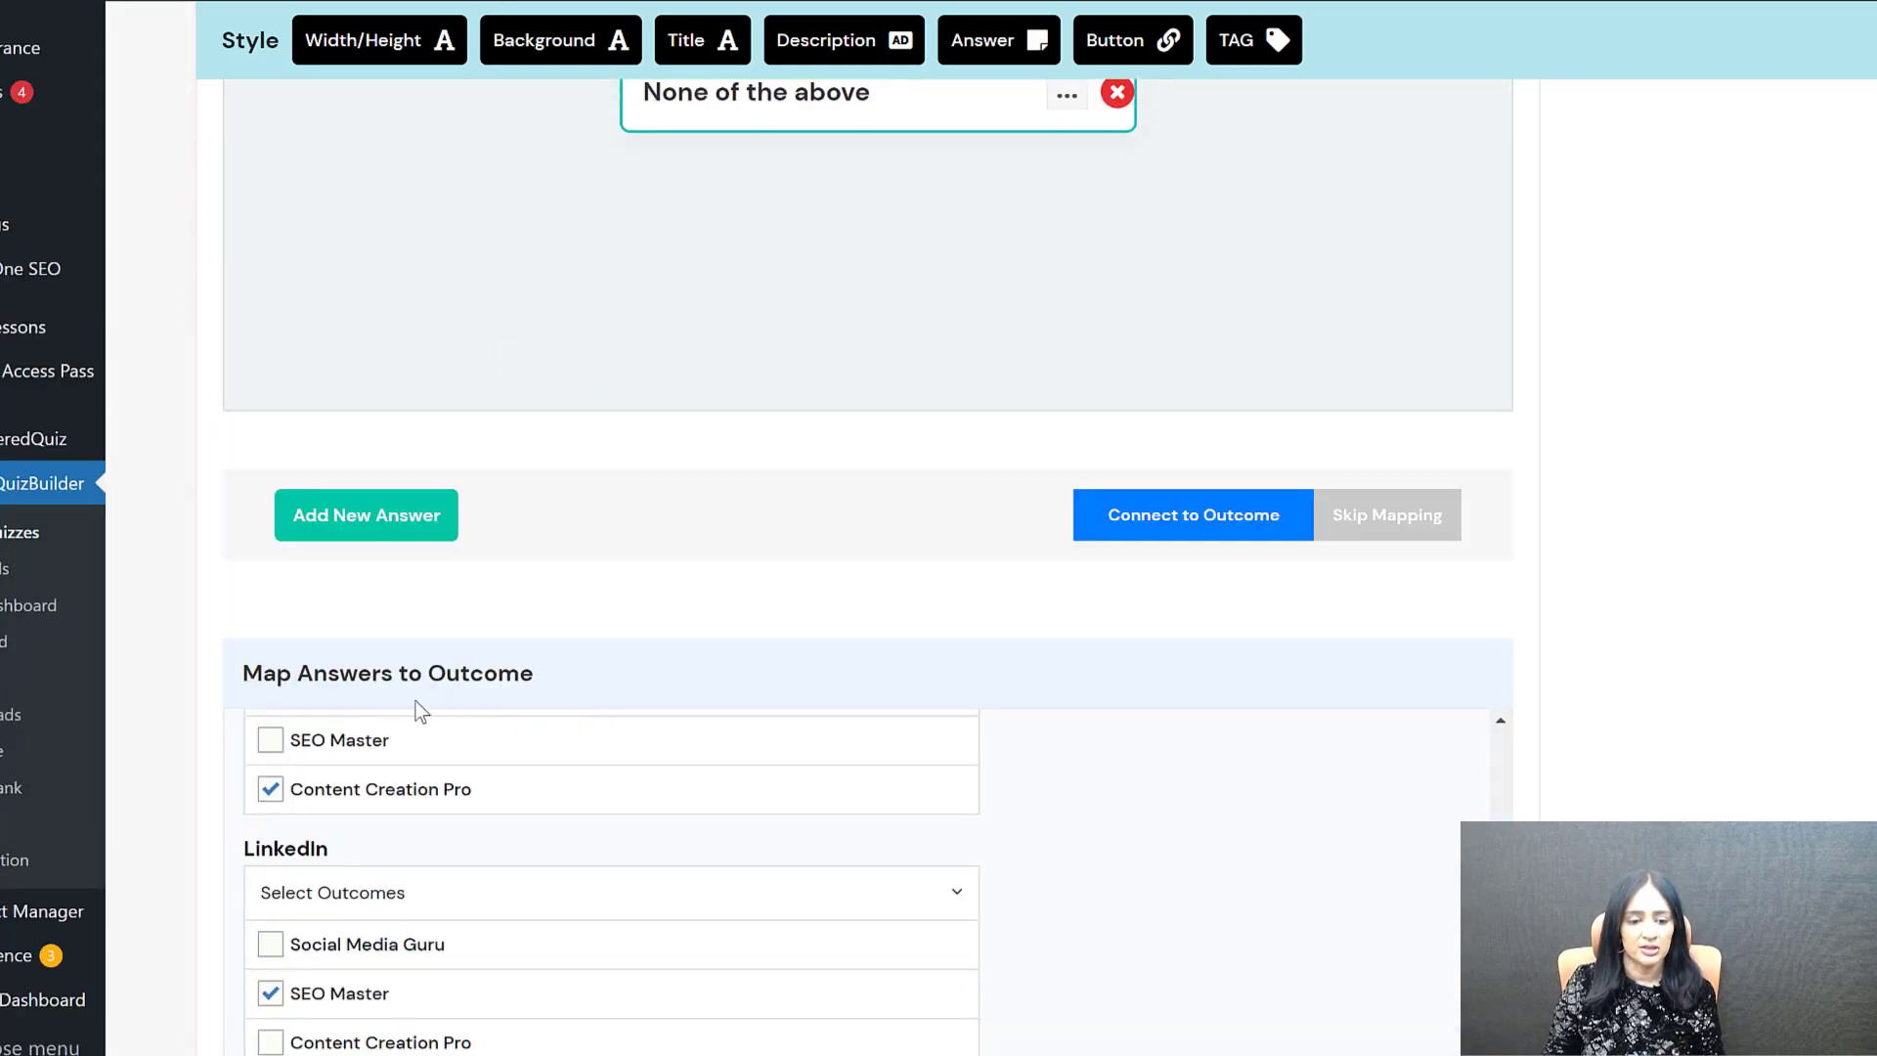
scroll(477, 801, up, 3)
scroll(437, 831, up, 2)
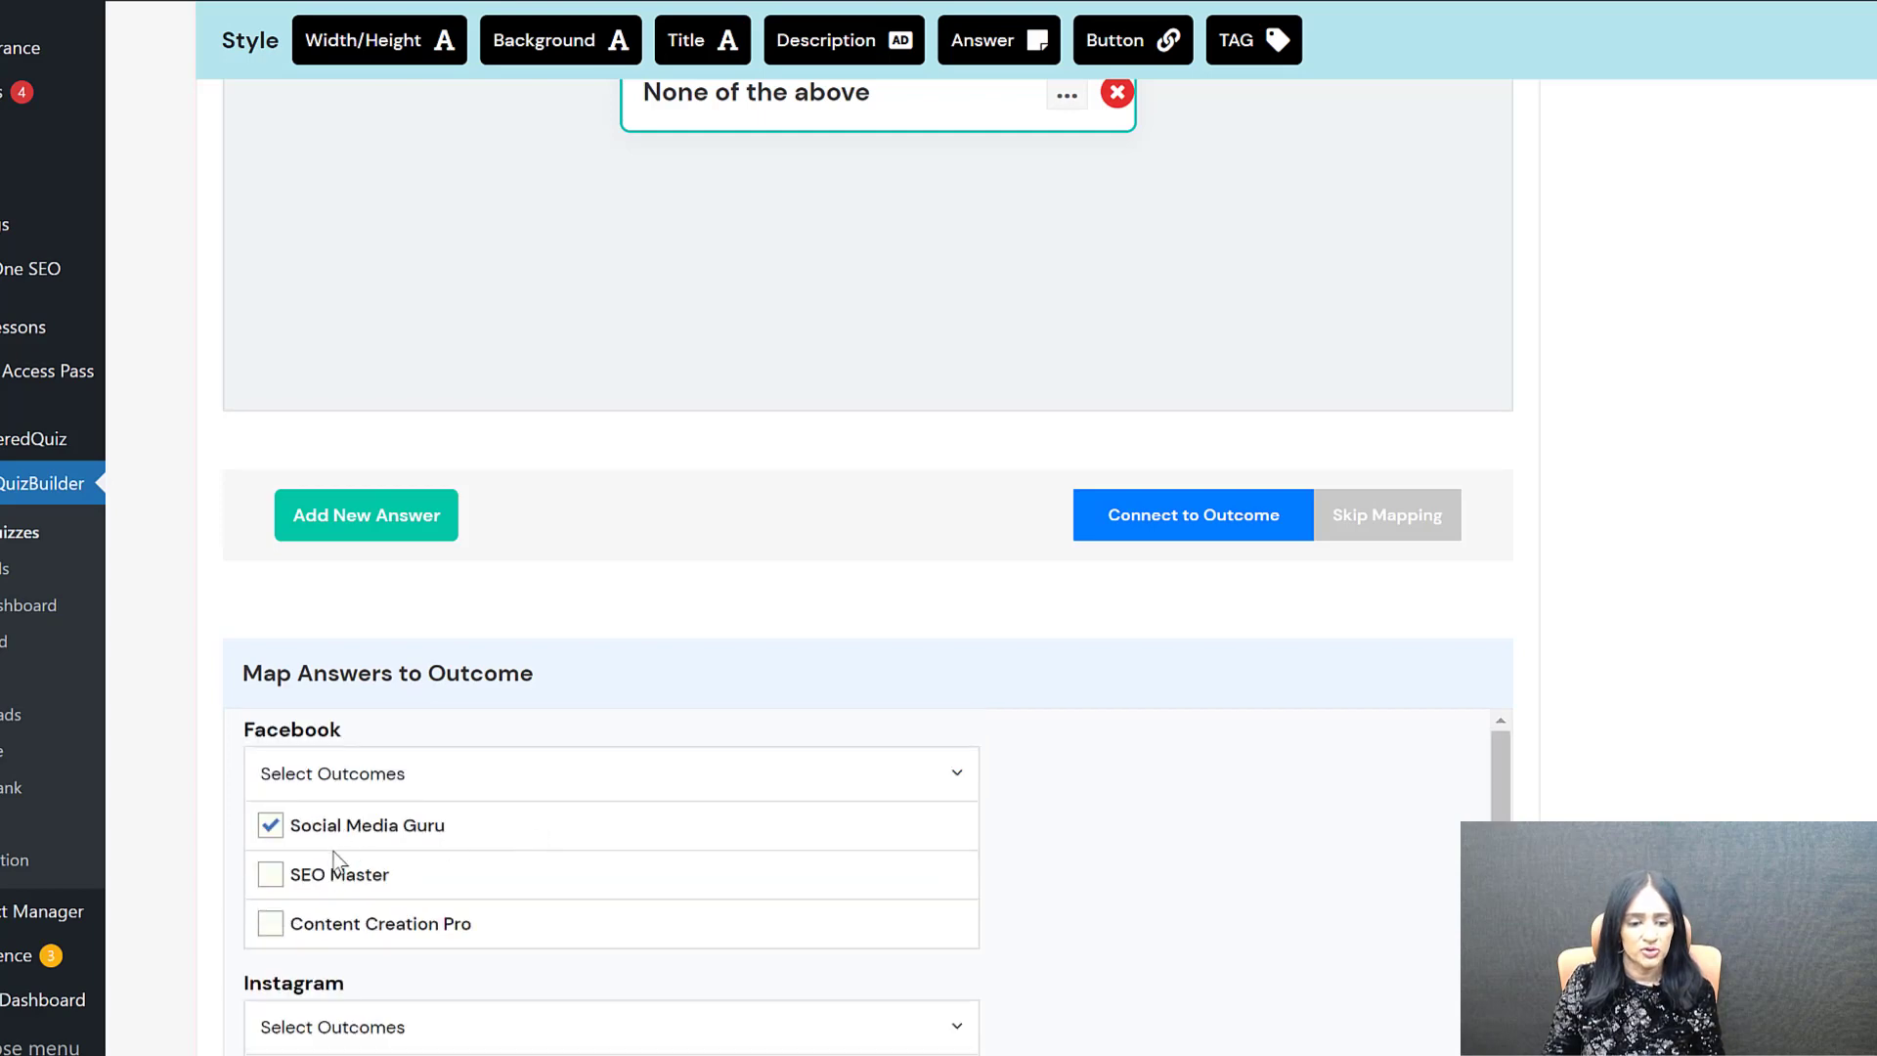
scroll(1228, 834, down, 7)
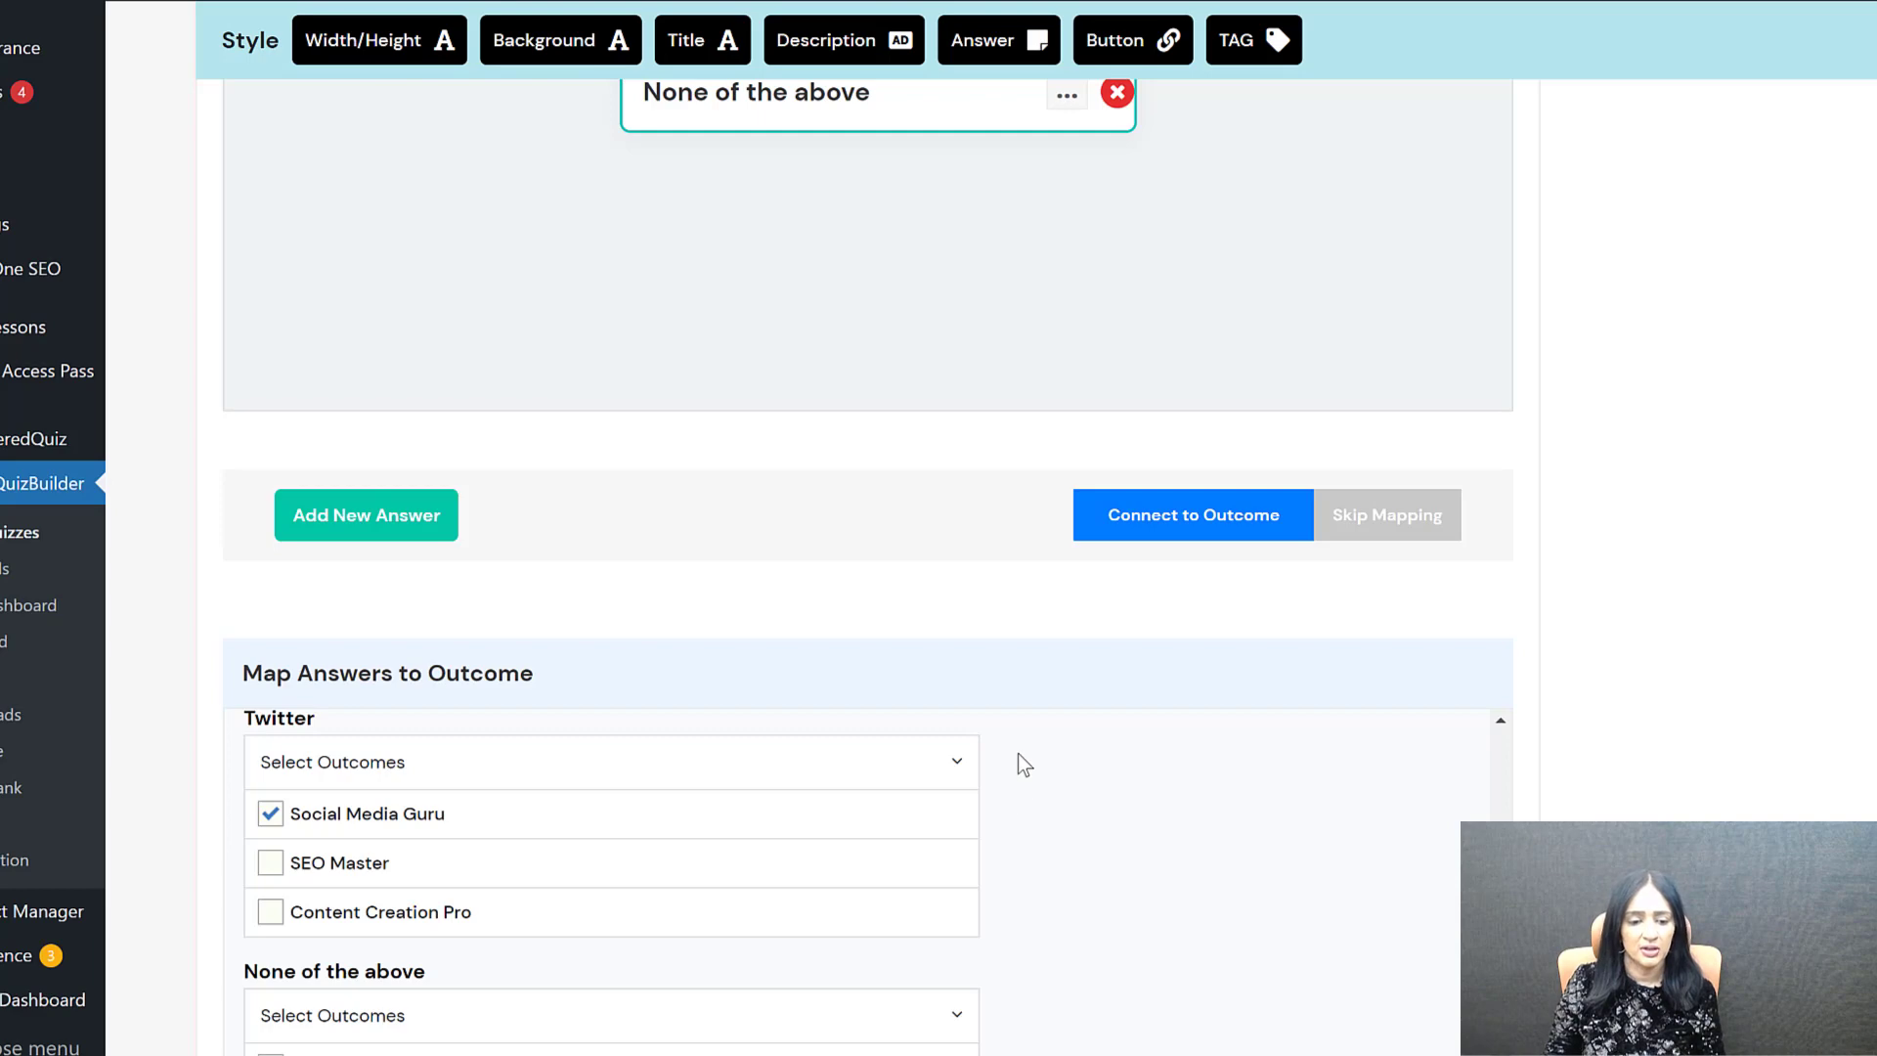
scroll(1018, 754, up, 1)
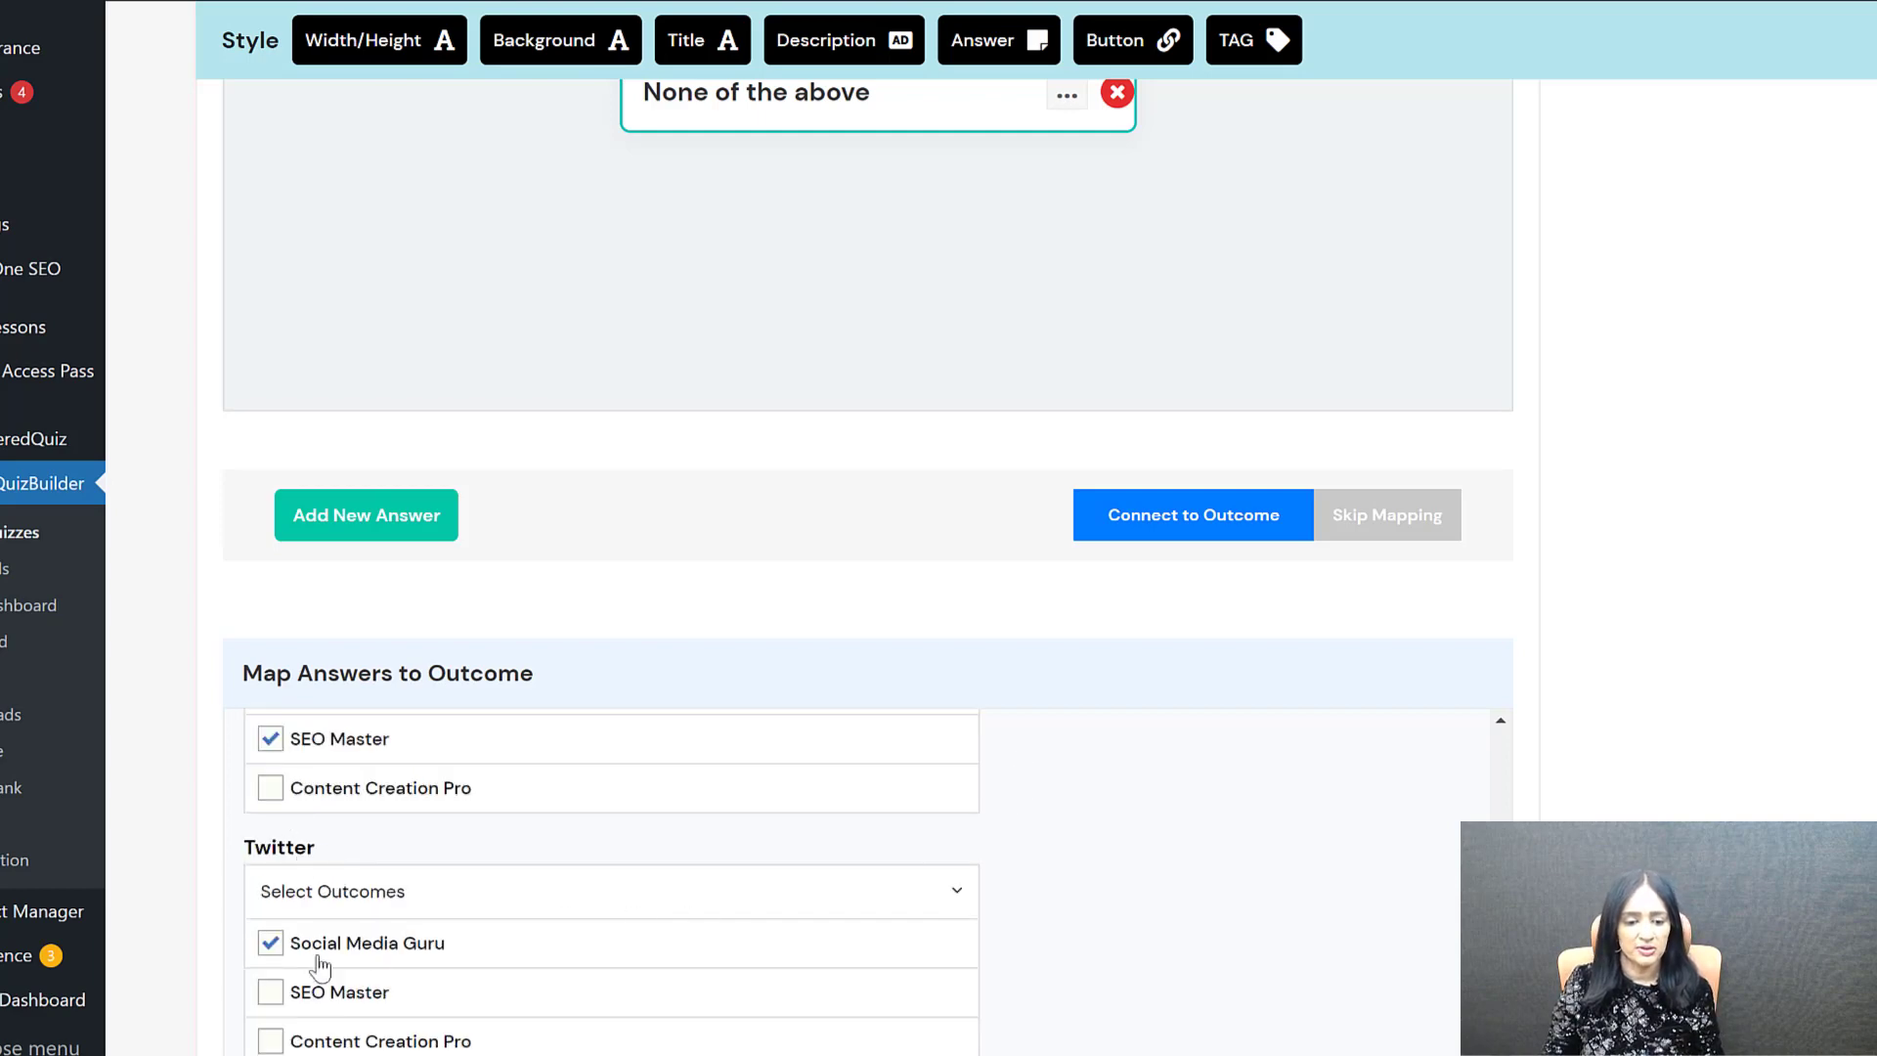
scroll(1349, 884, down, 2)
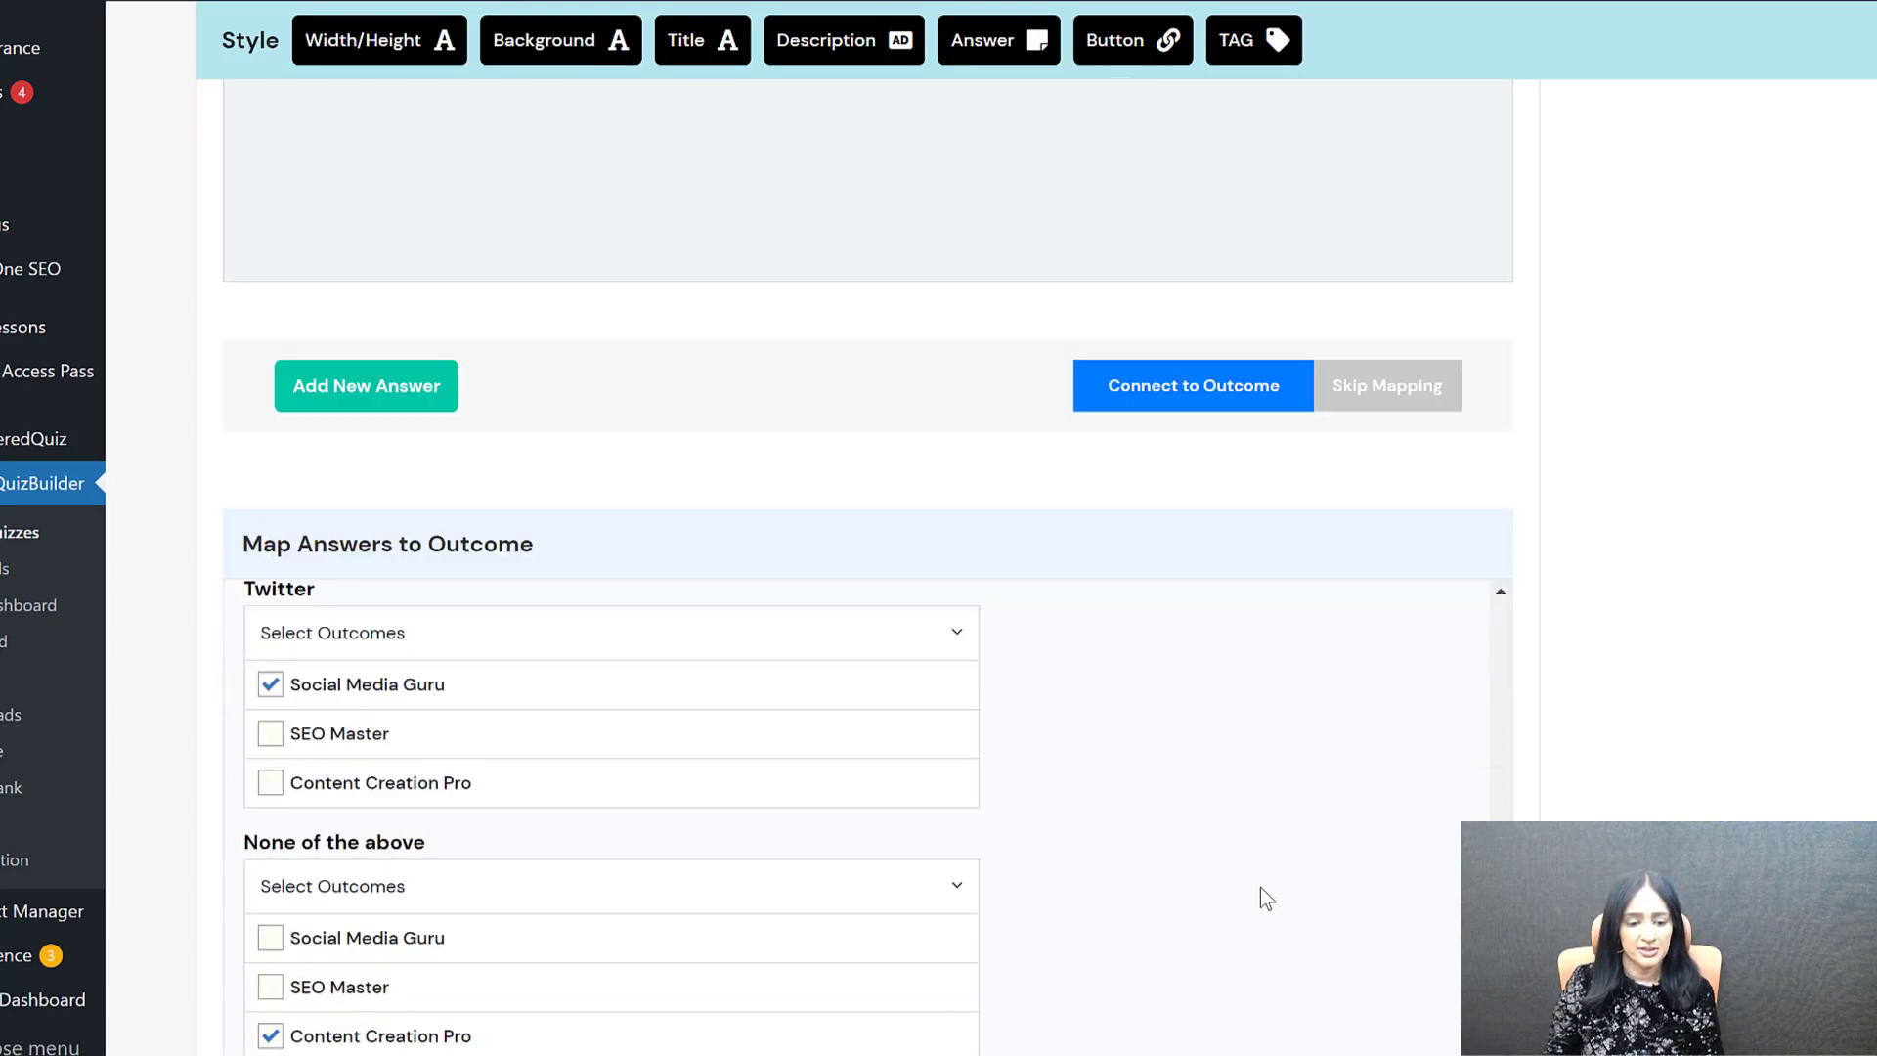
scroll(1259, 892, down, 1)
scroll(778, 855, up, 2)
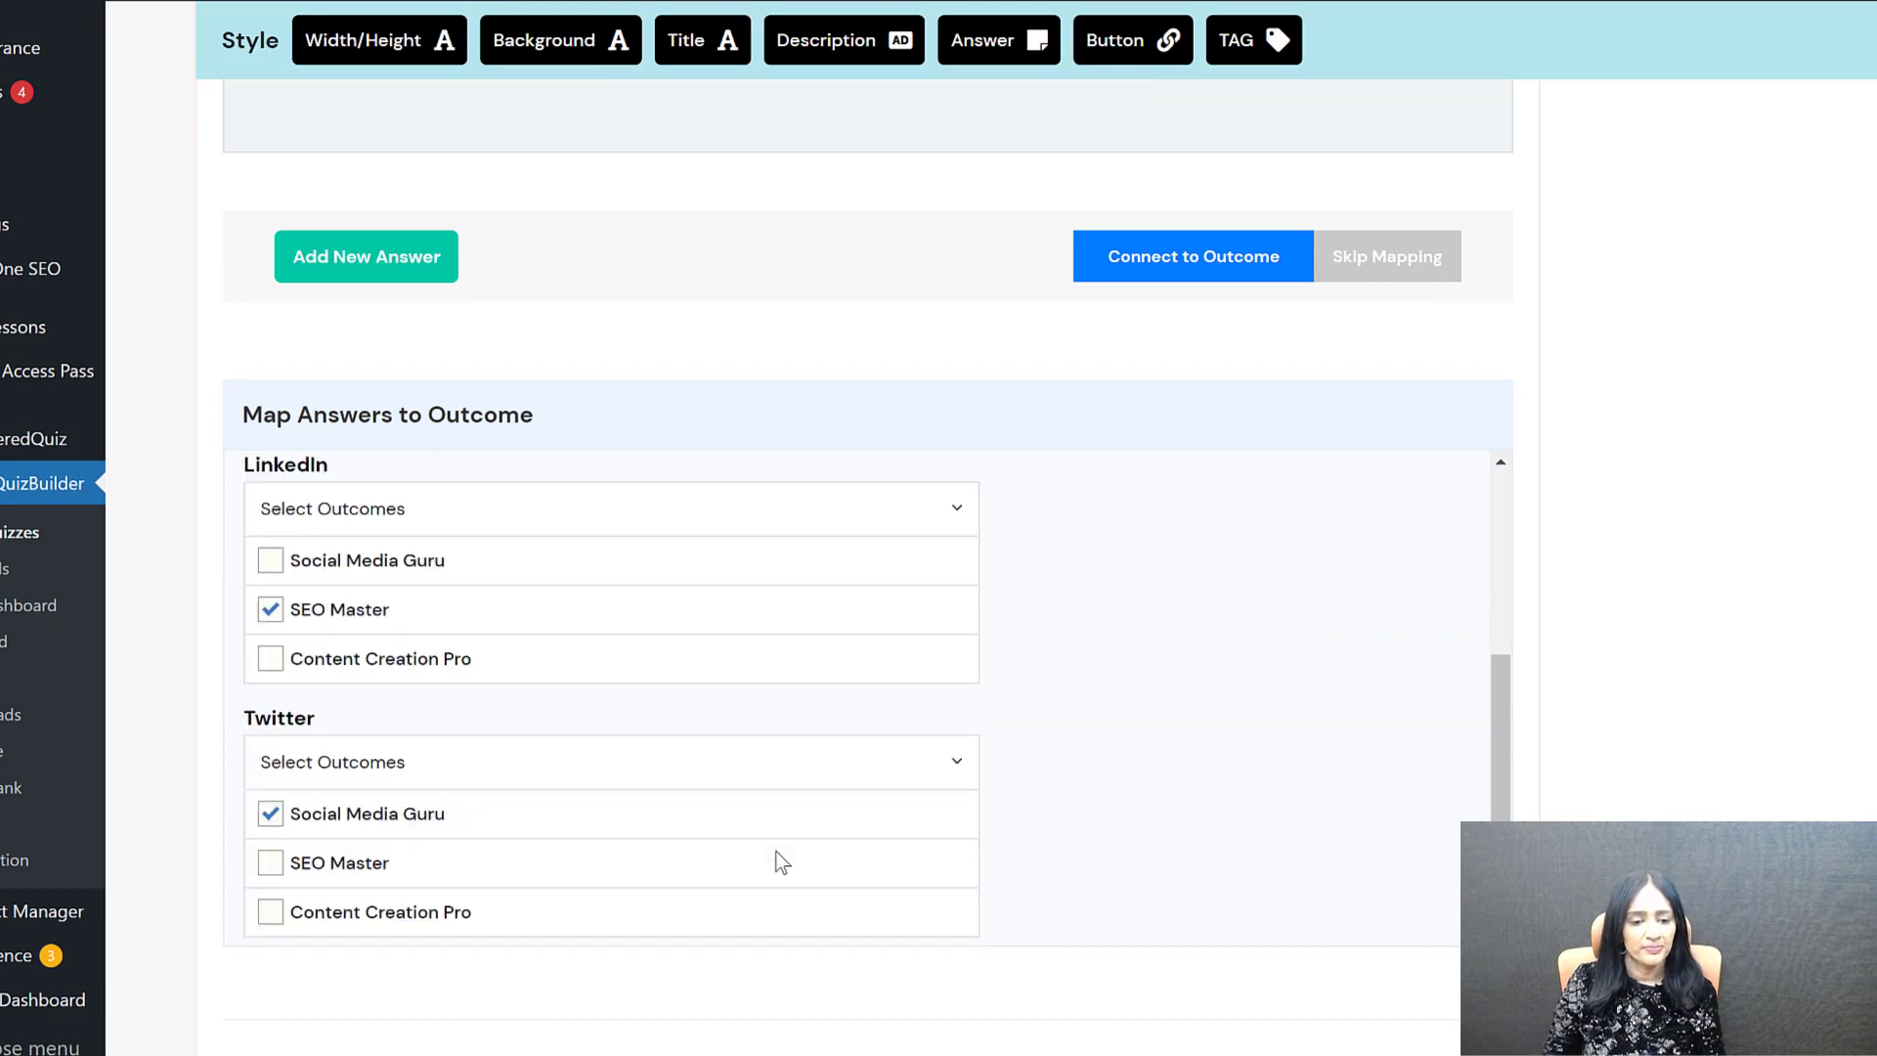
scroll(409, 625, up, 1)
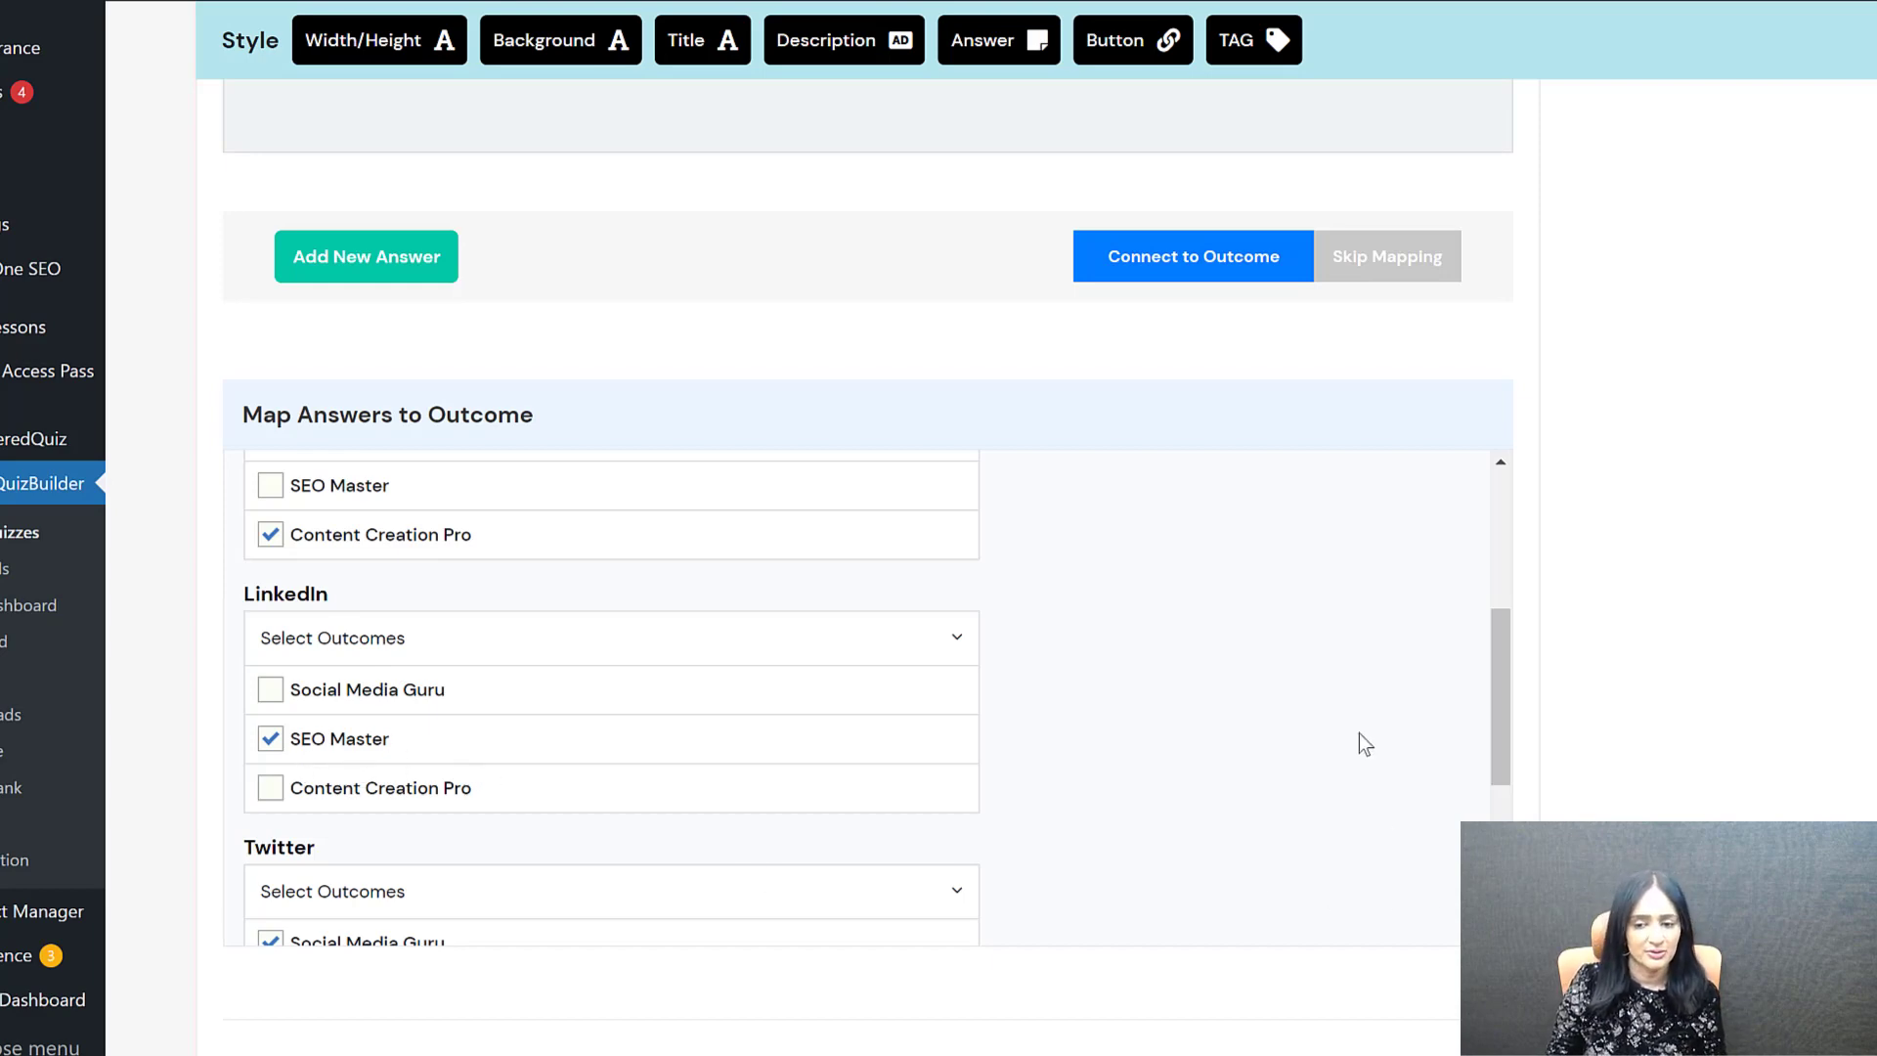
scroll(1354, 733, up, 3)
scroll(1539, 567, up, 10)
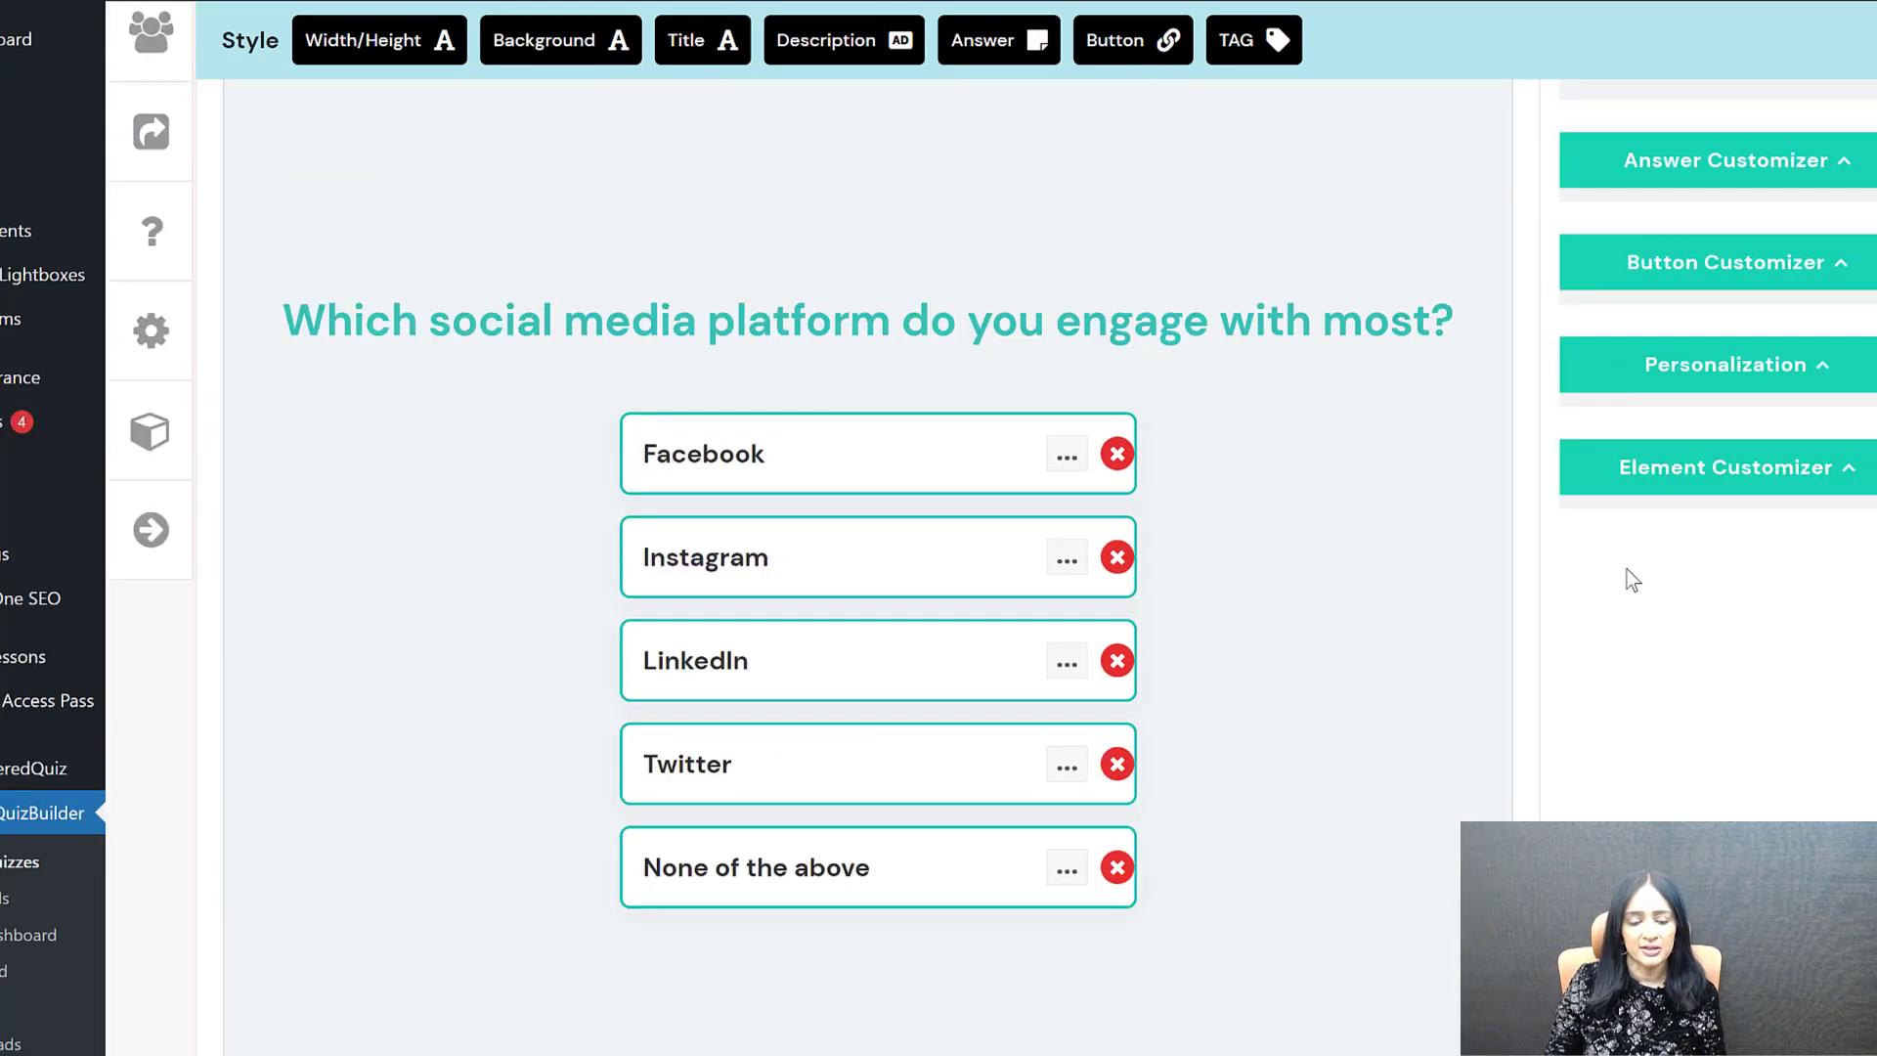
scroll(577, 379, up, 3)
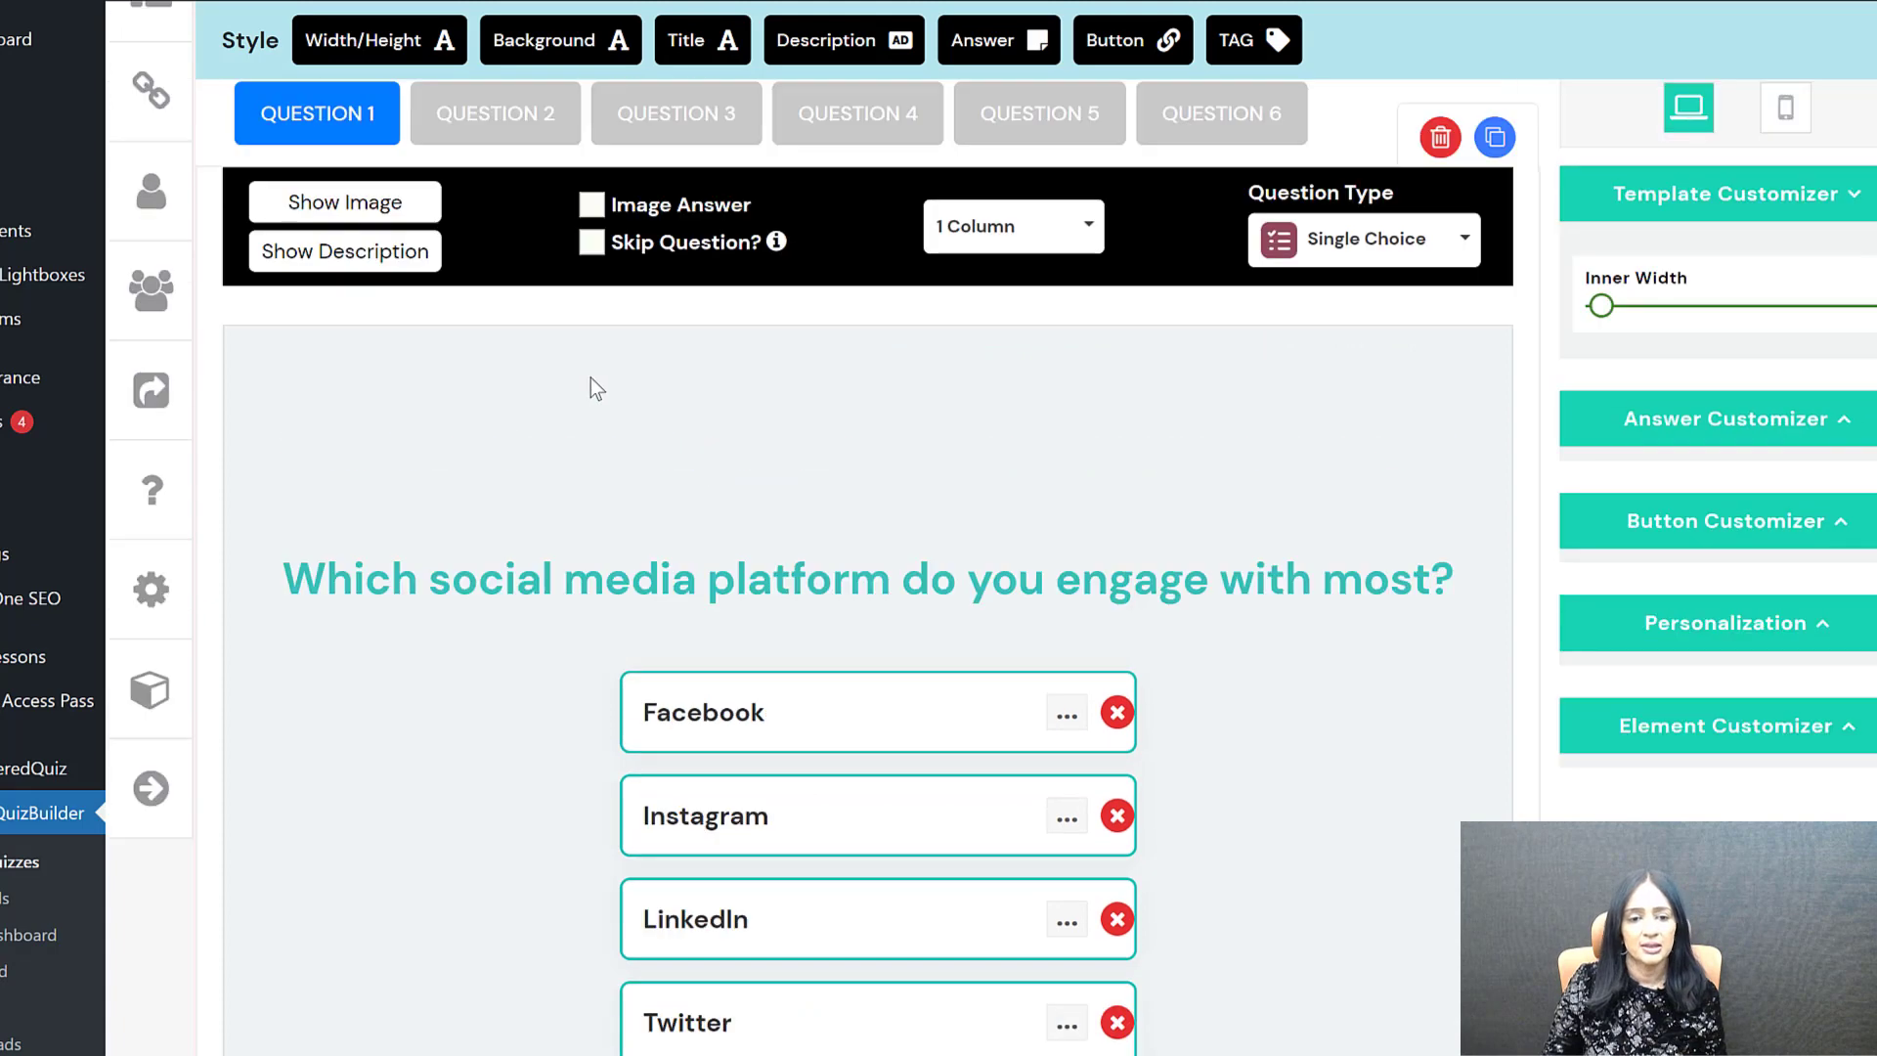
Step: Review question 2, on the preferred type of content to create, and its mapping of answers to outcomes
click(509, 147)
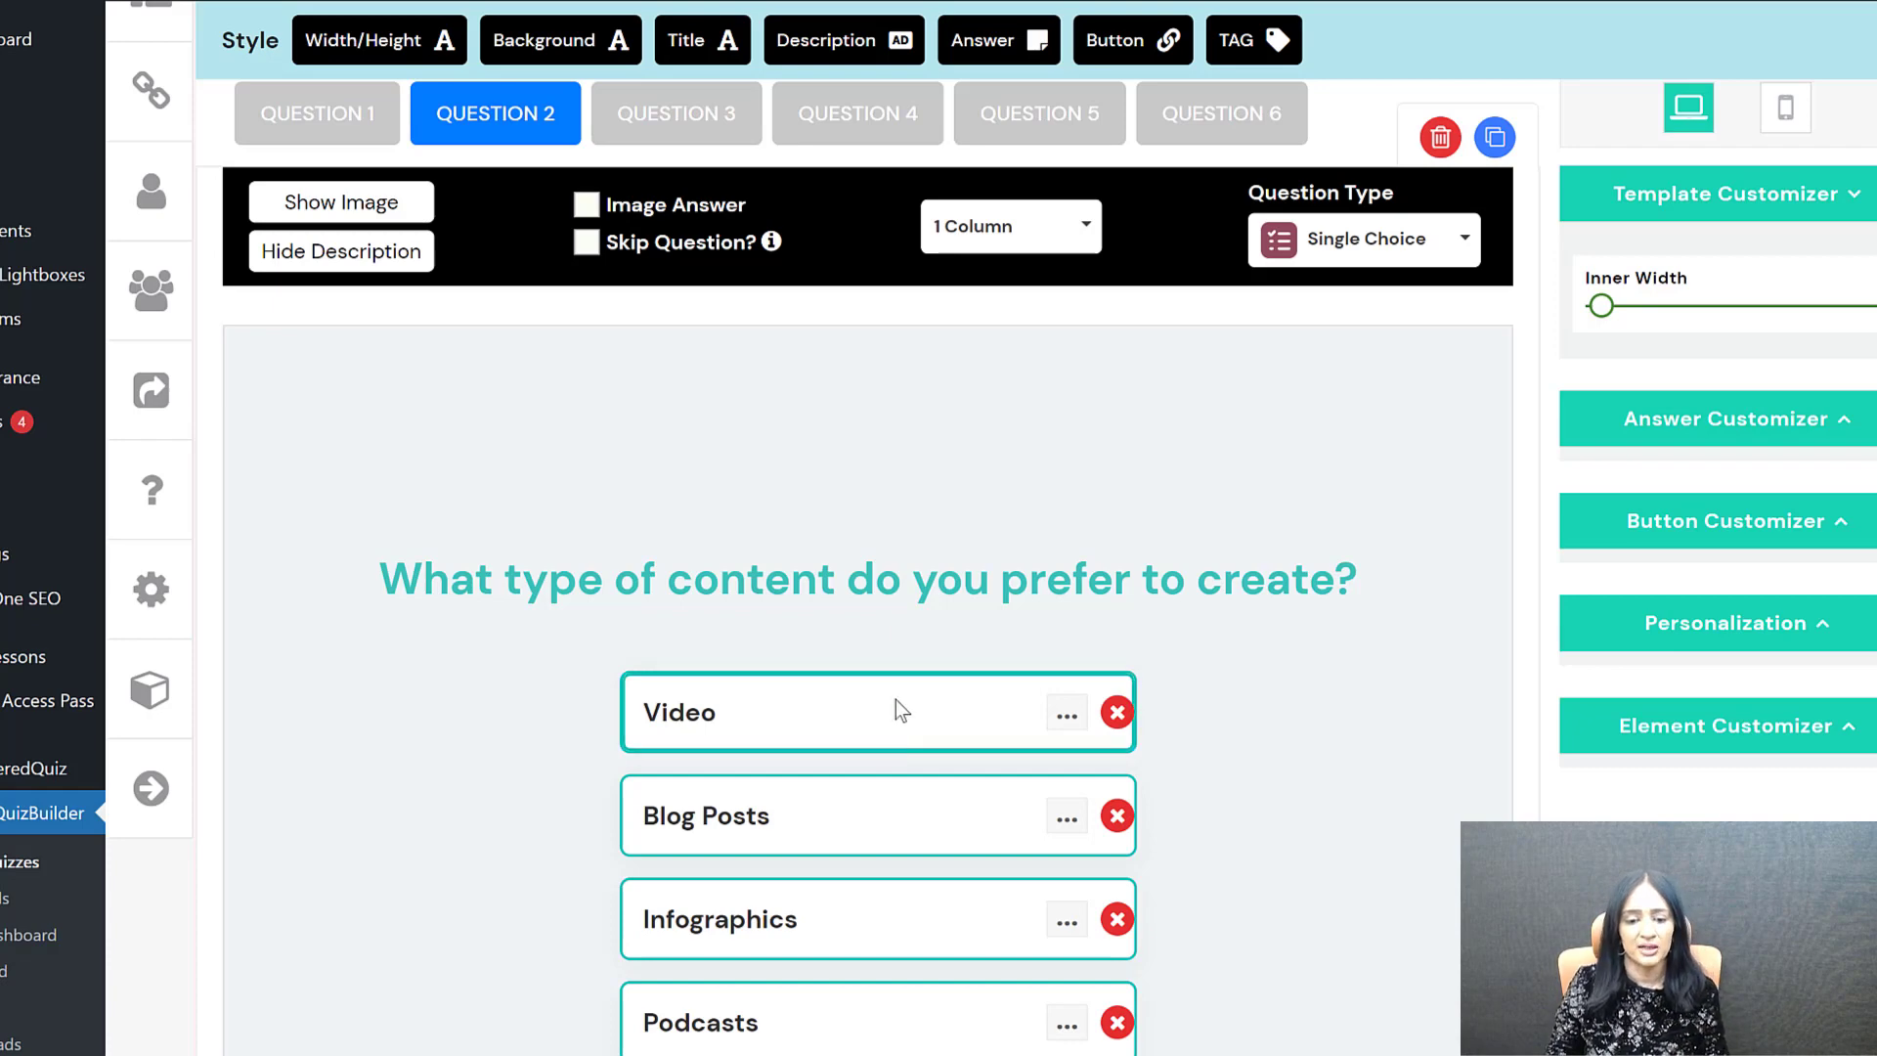
scroll(1341, 631, down, 3)
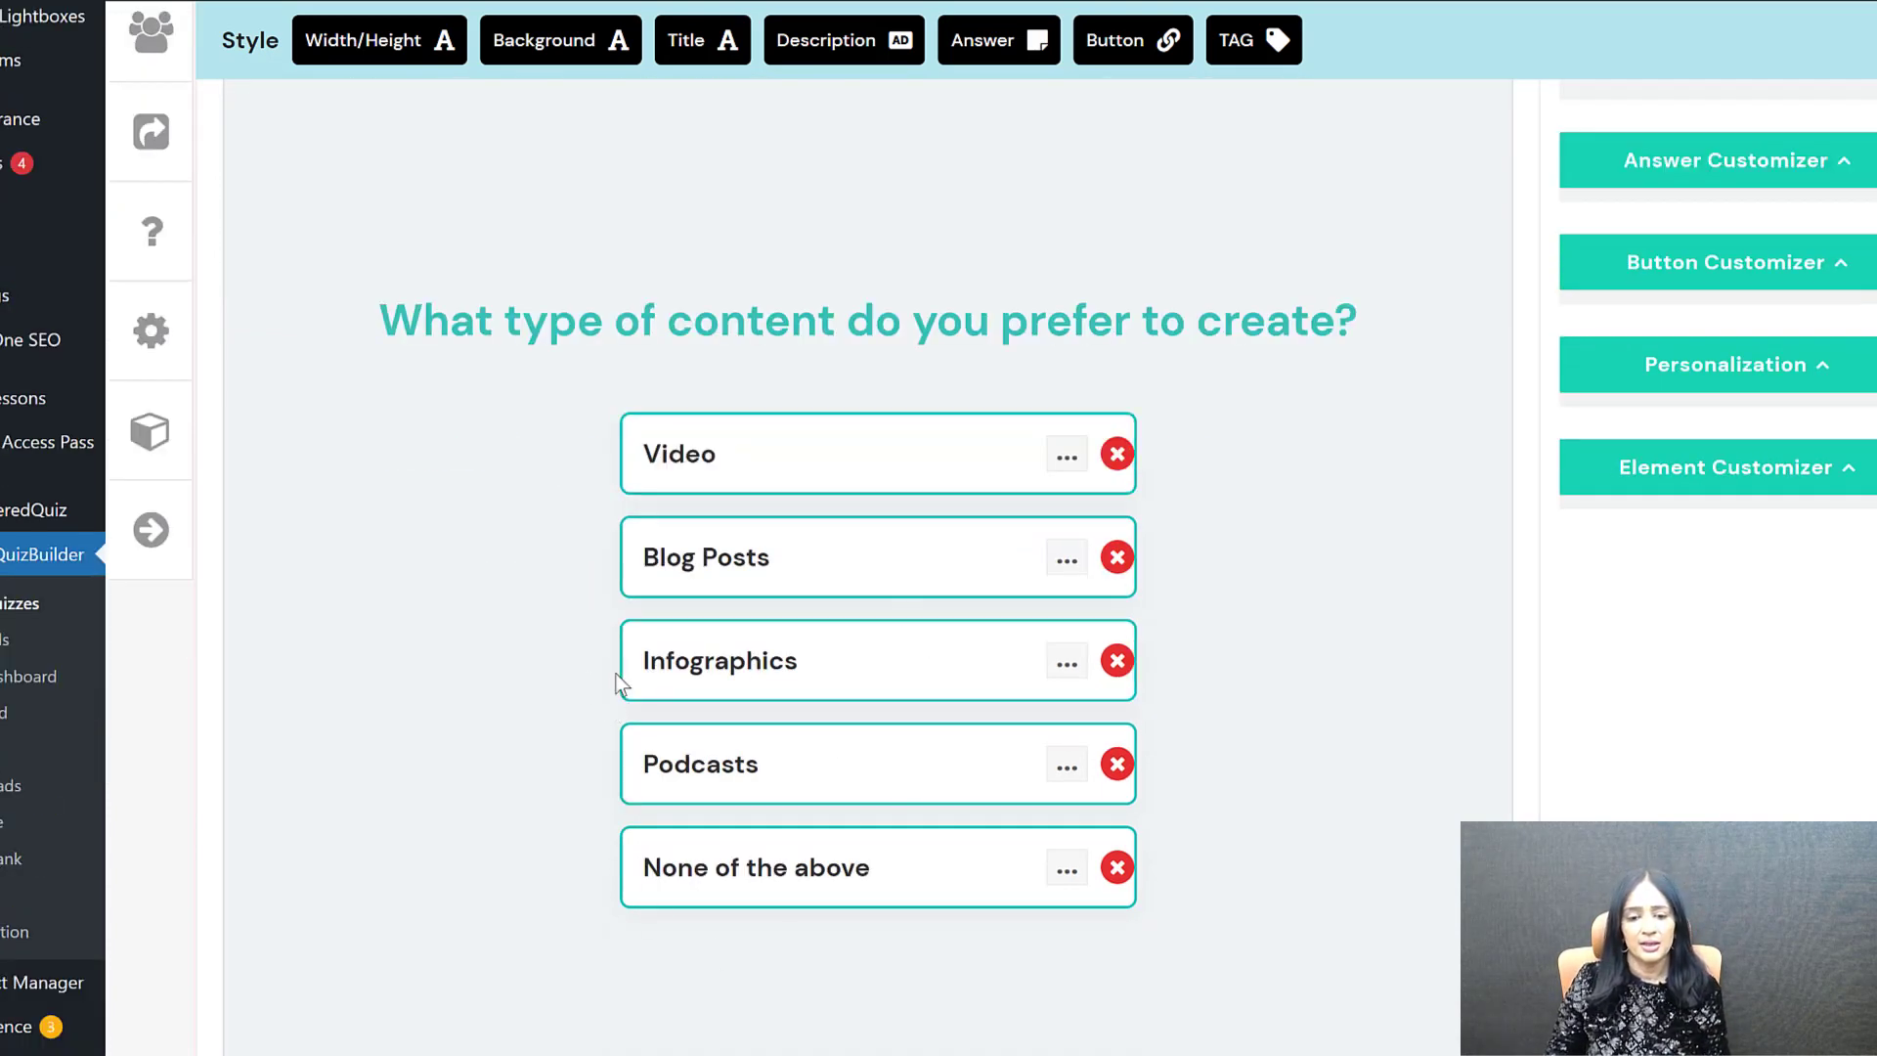
scroll(760, 562, down, 10)
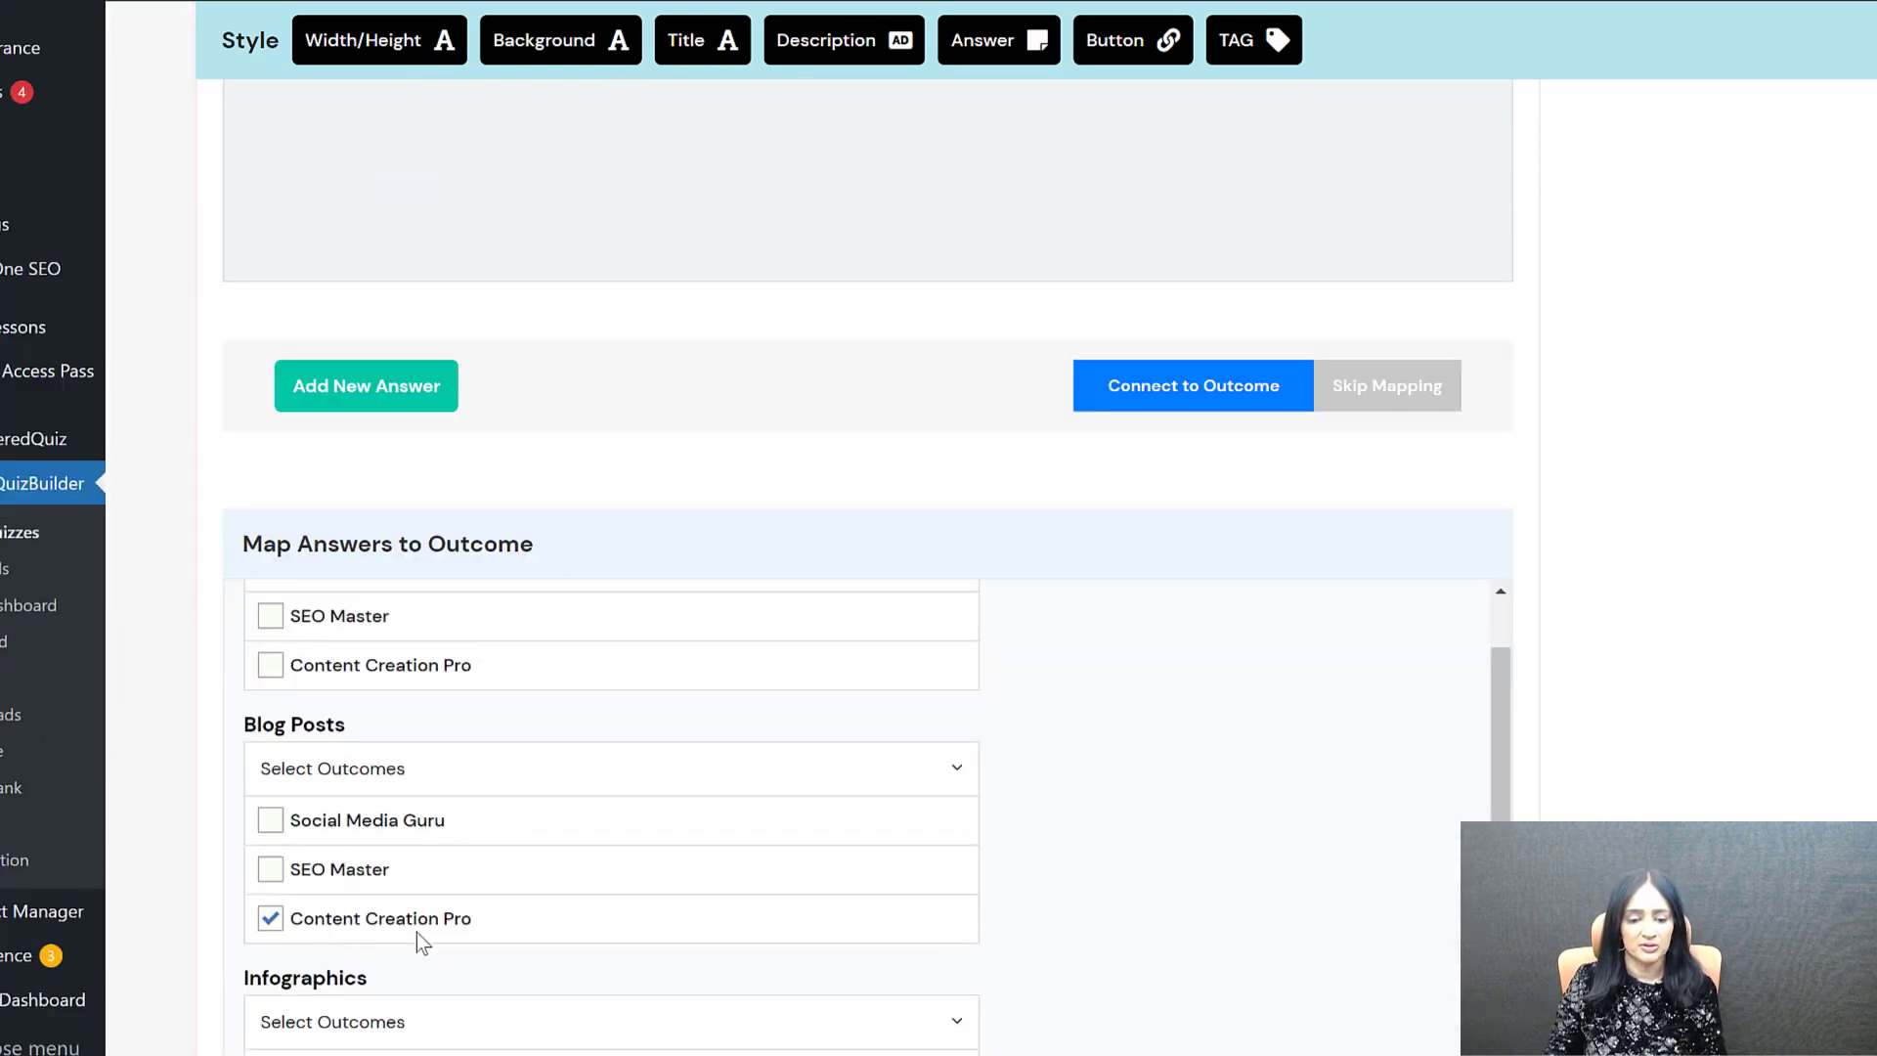
scroll(1118, 620, up, 2)
scroll(1840, 450, up, 10)
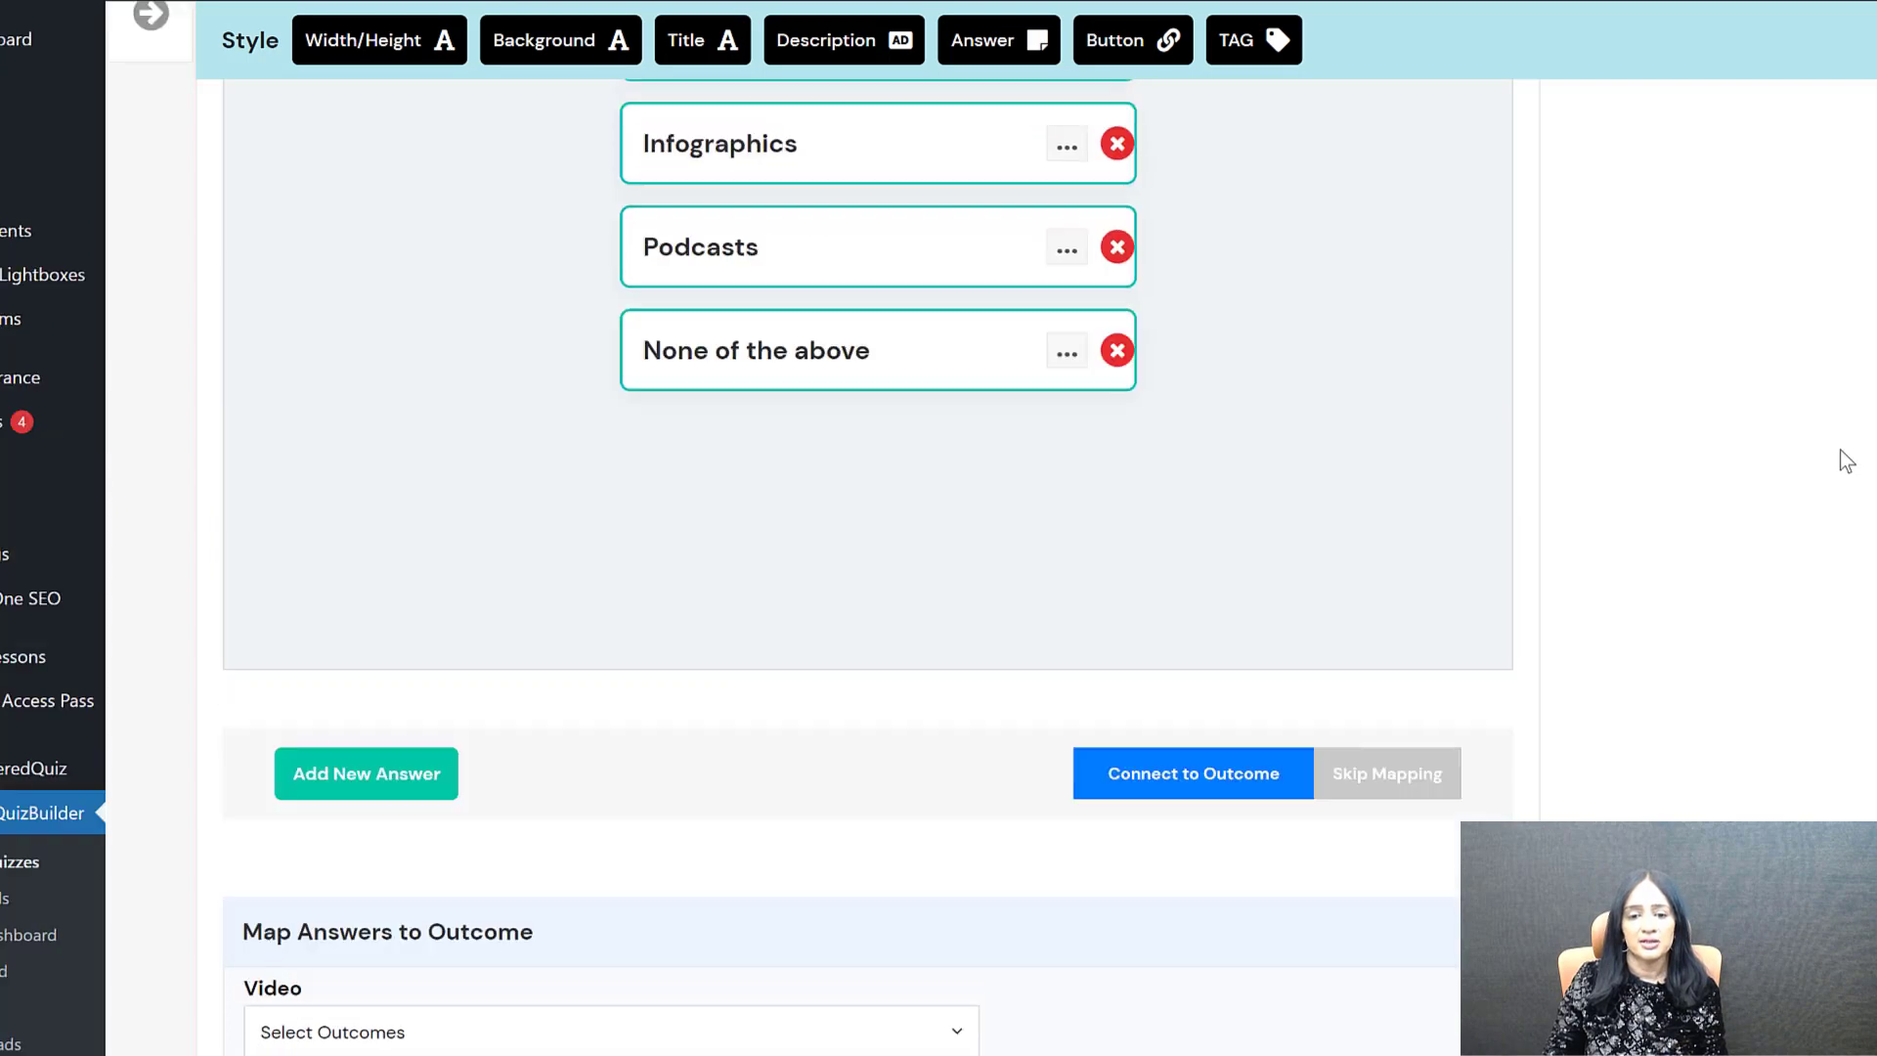
Step: Look through question 3 on social media posting time and question 4 on favorite advertising, including the latter's answers
click(712, 118)
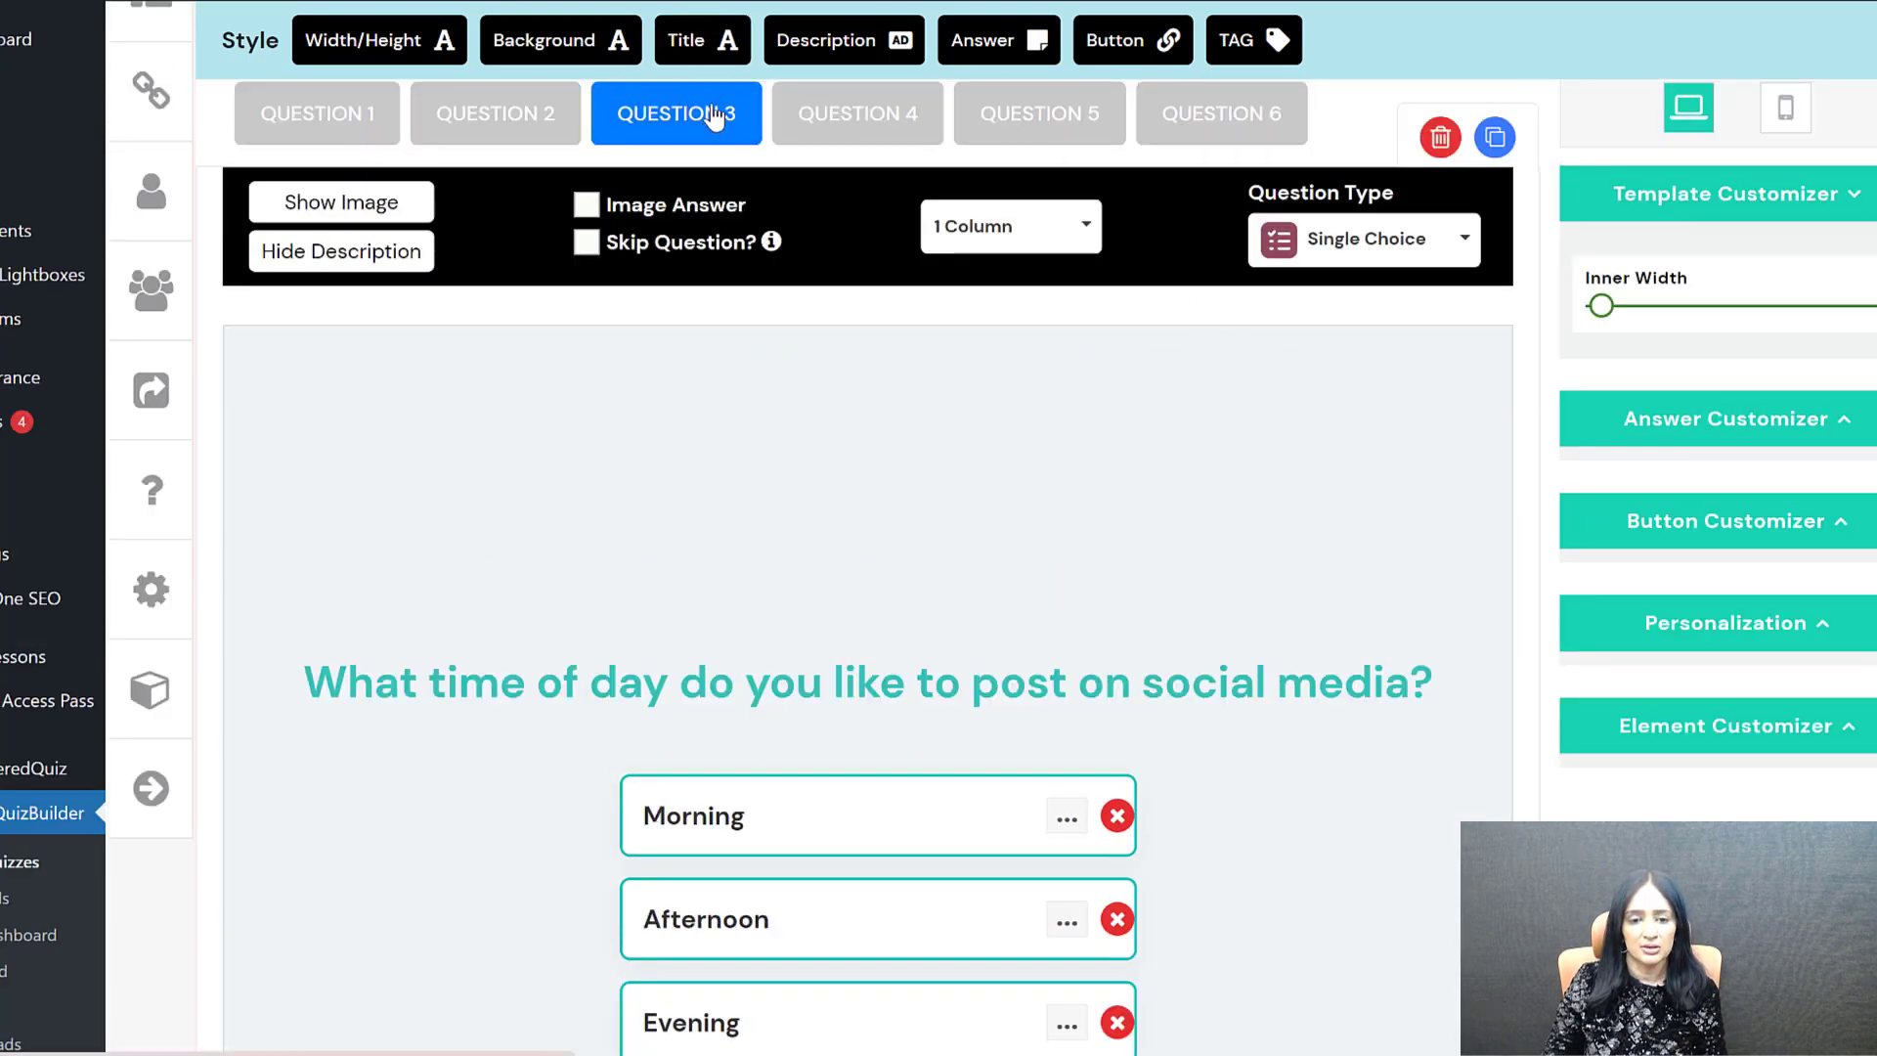
click(885, 137)
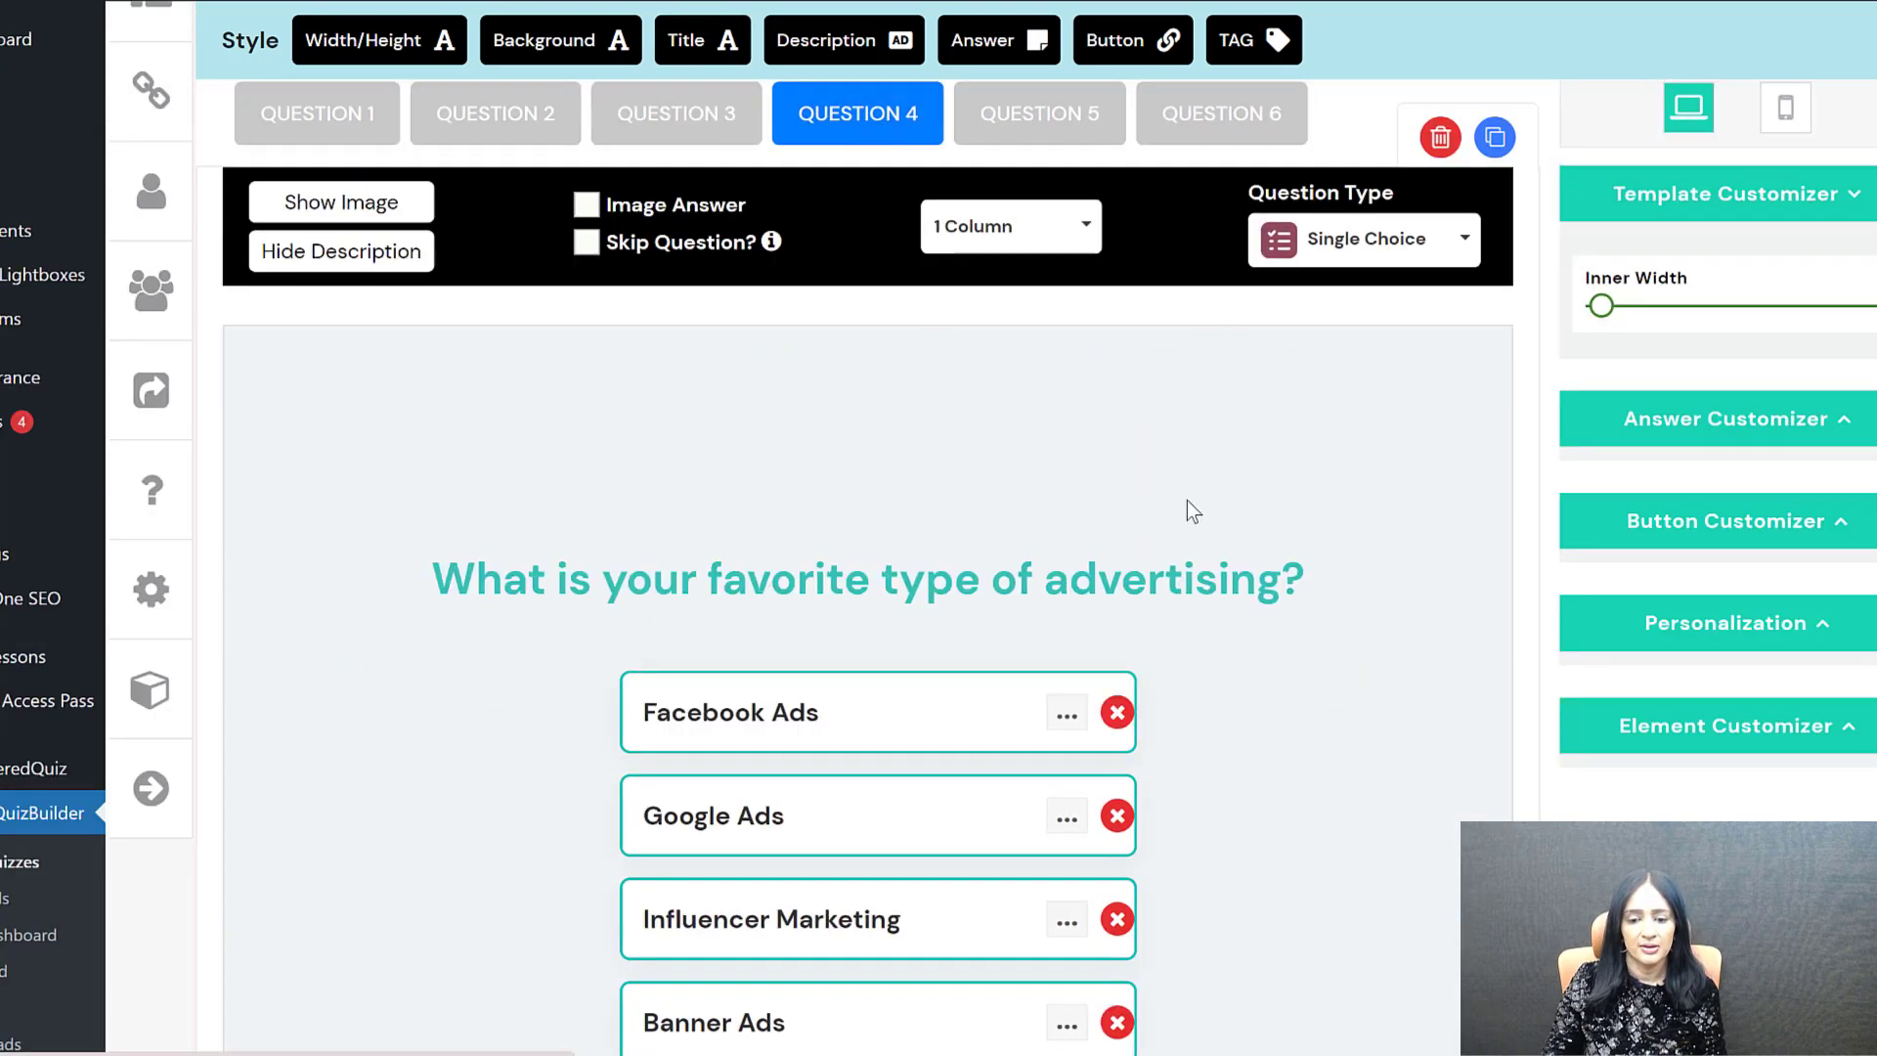
scroll(1275, 561, down, 8)
scroll(1275, 562, up, 3)
scroll(1273, 556, up, 10)
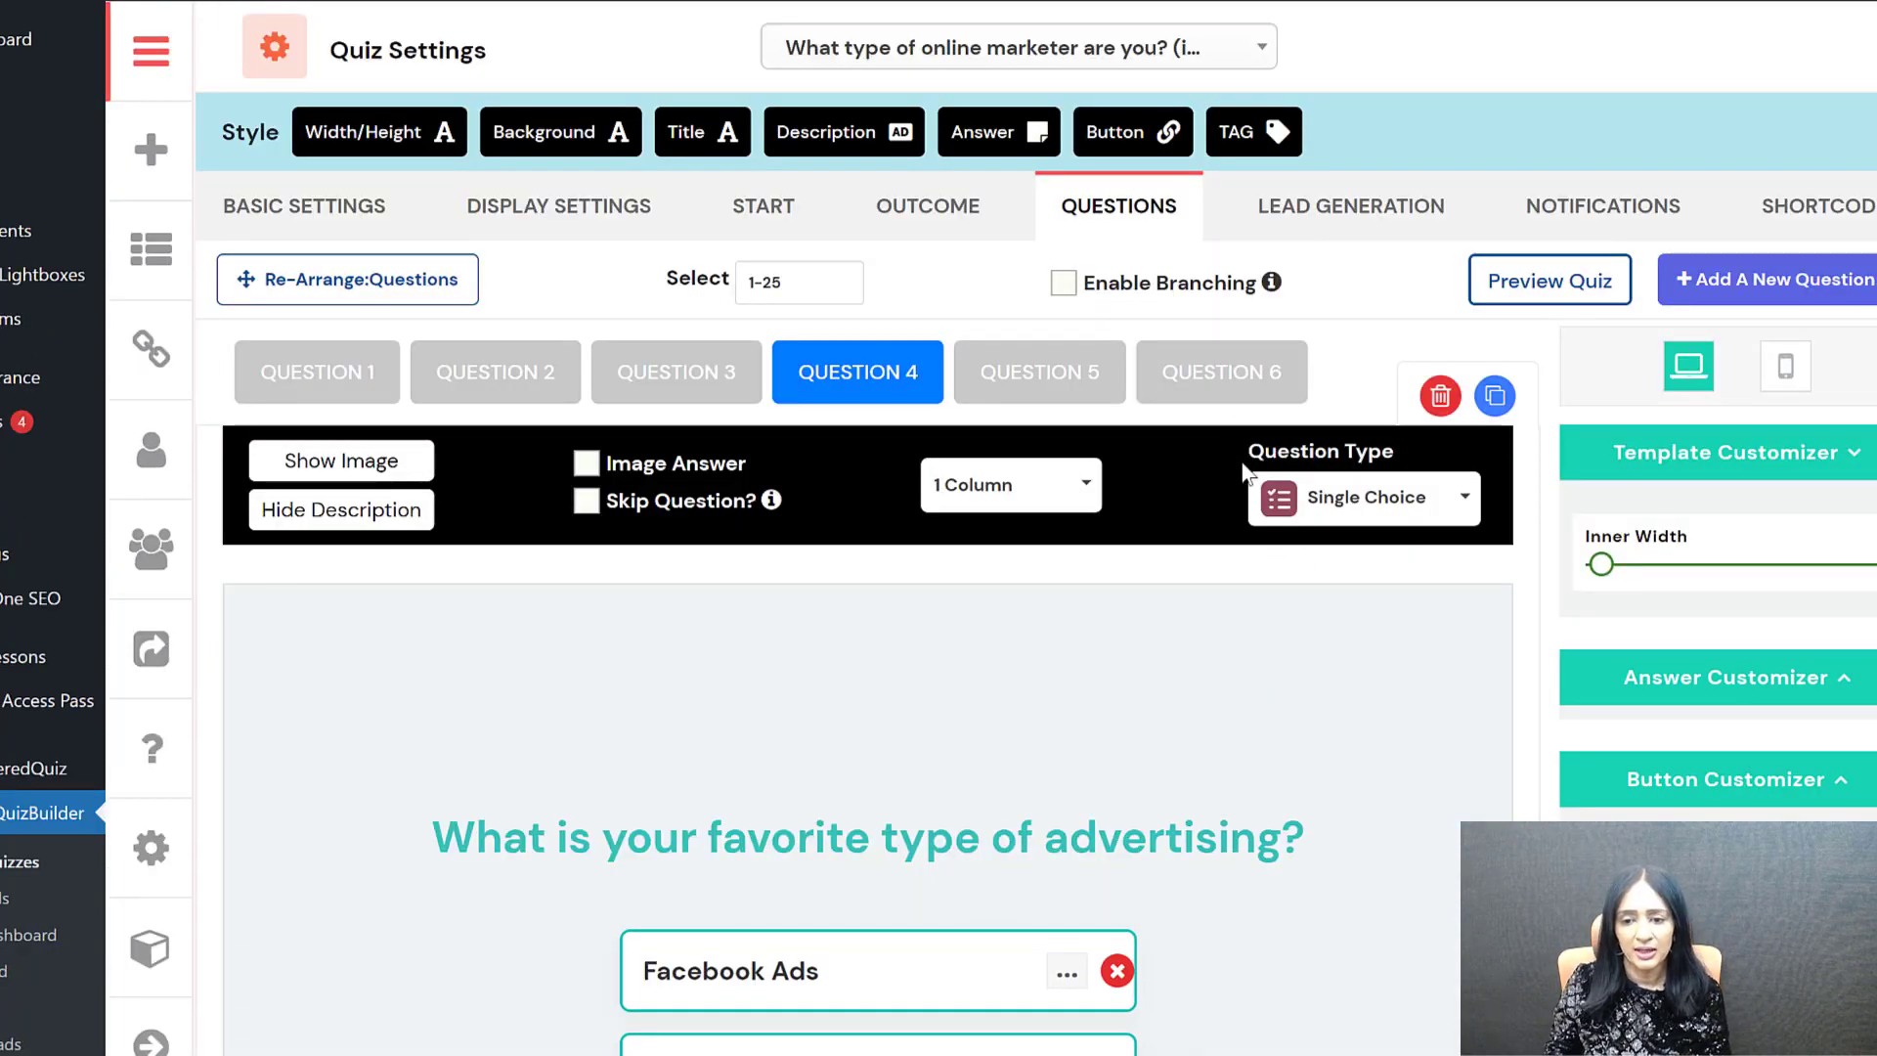
Step: Open the quiz's lead generation opt-in screen and change the background color to light yellow
click(1373, 205)
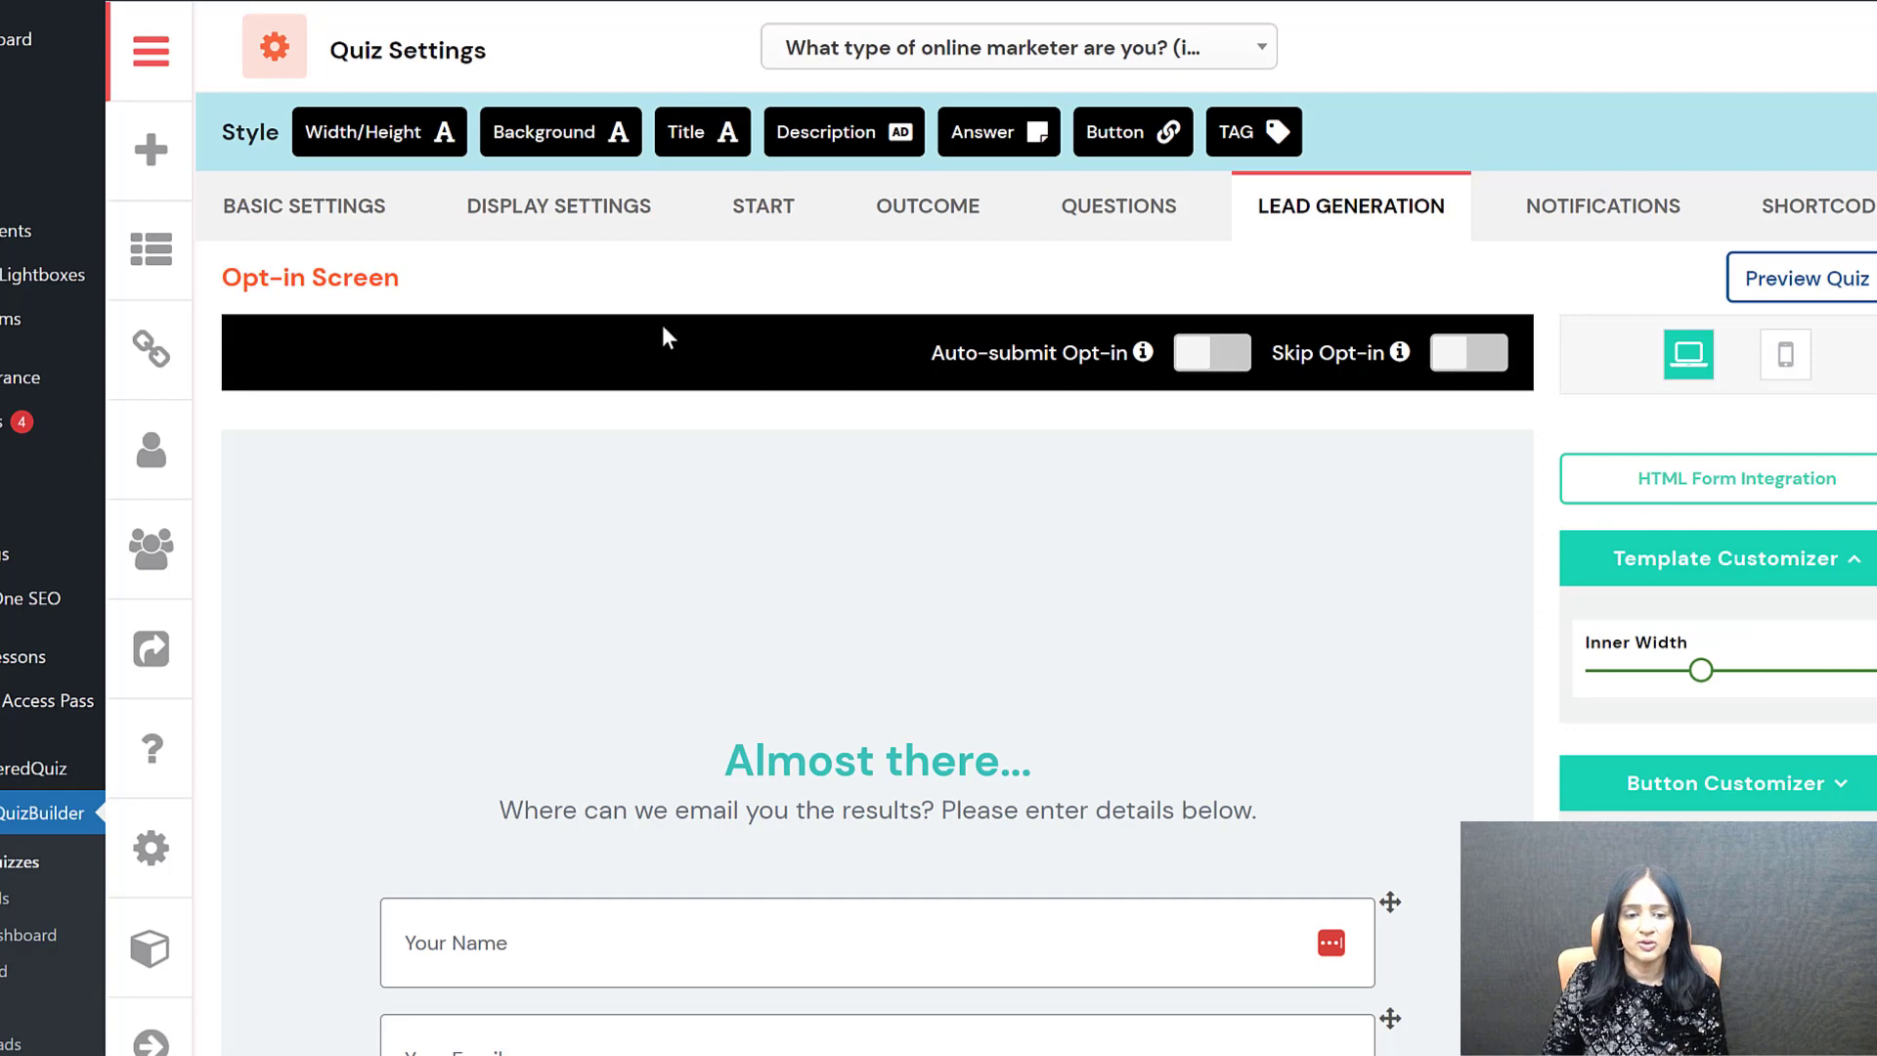
click(536, 155)
click(536, 155)
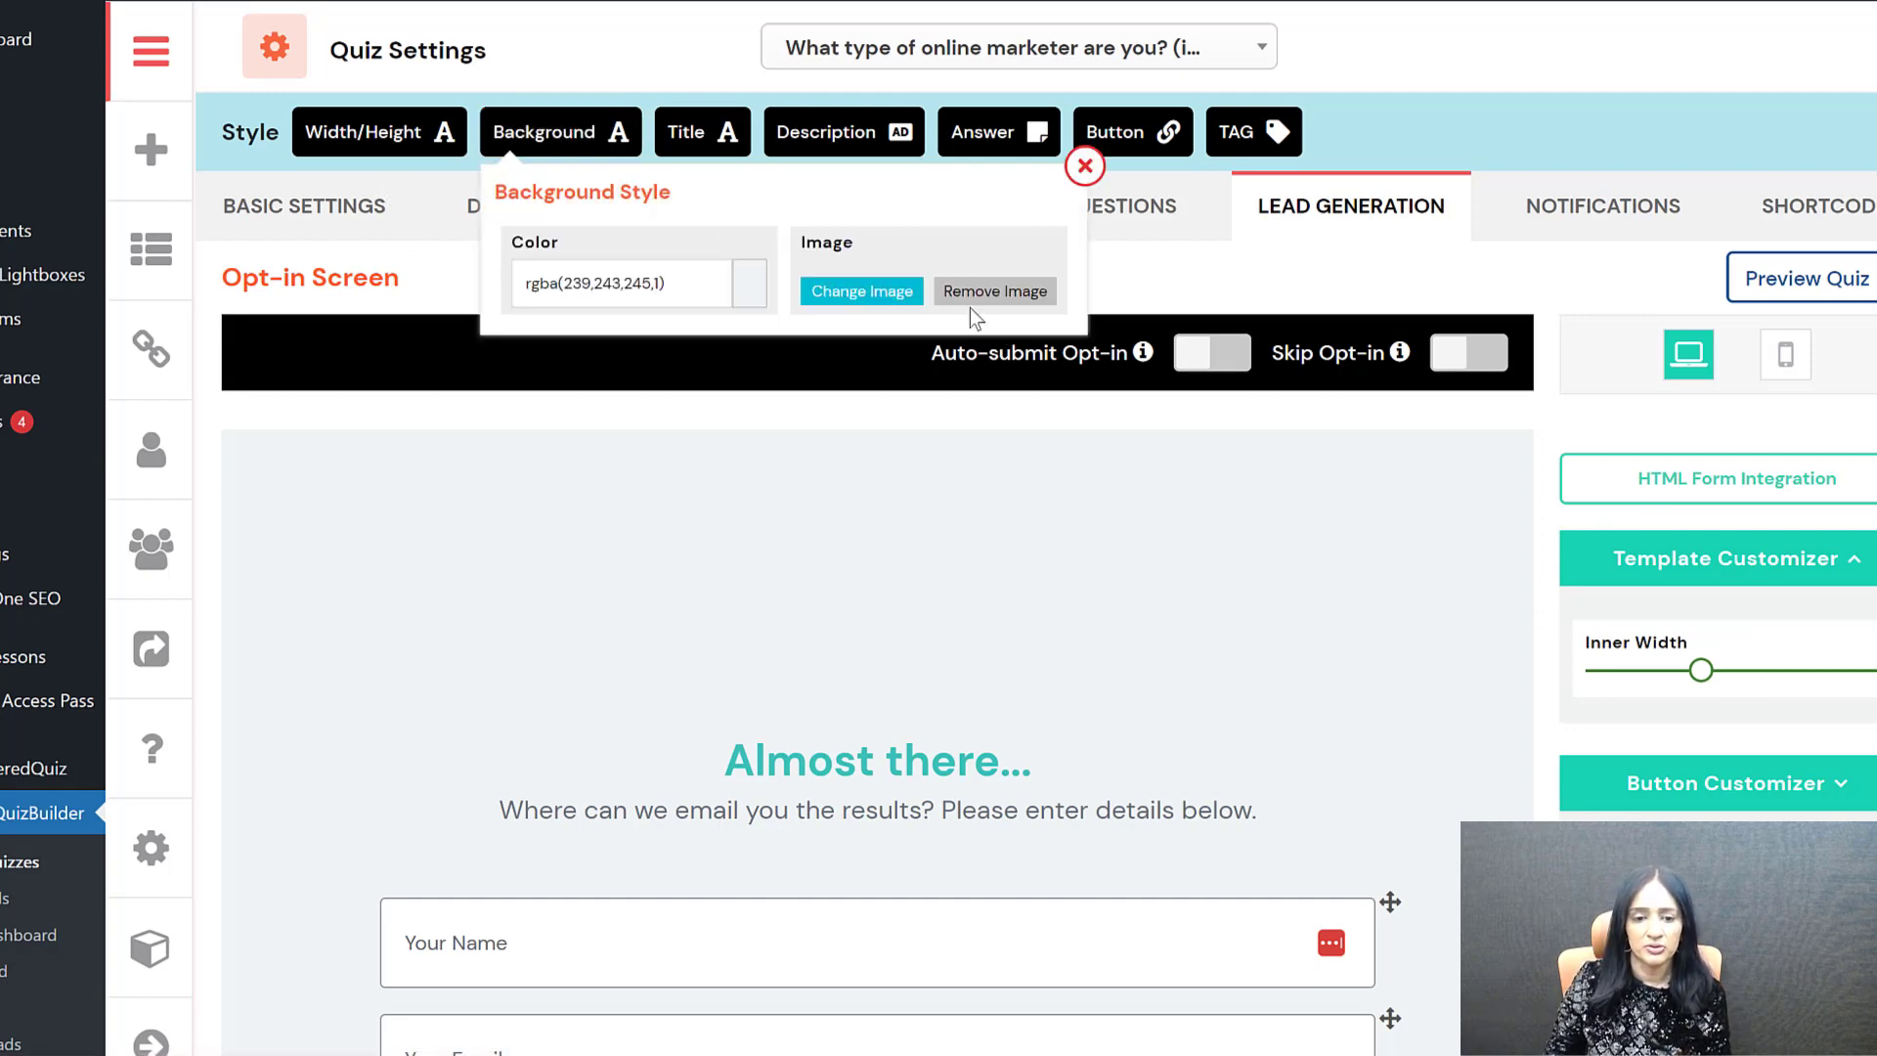
click(750, 294)
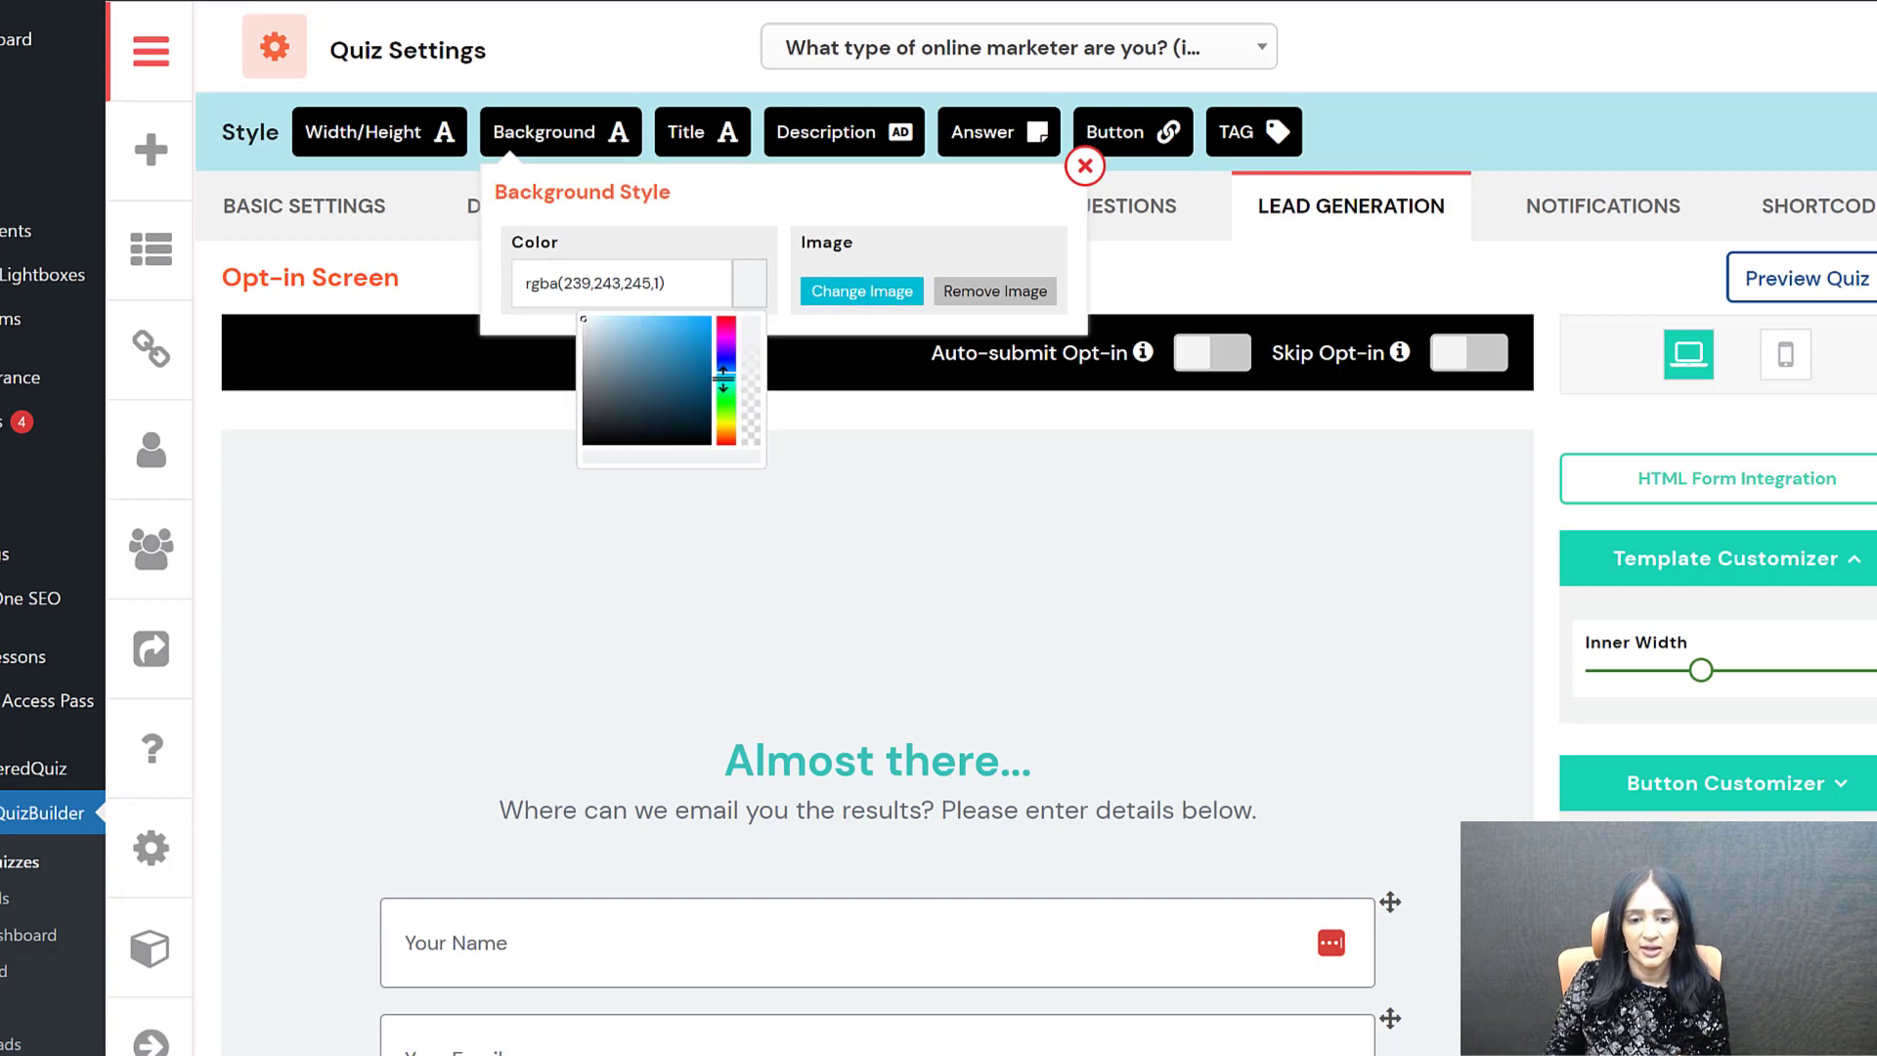
click(724, 409)
Step: Set the quiz's title text color to black (#000000) and open the quiz preview
click(696, 132)
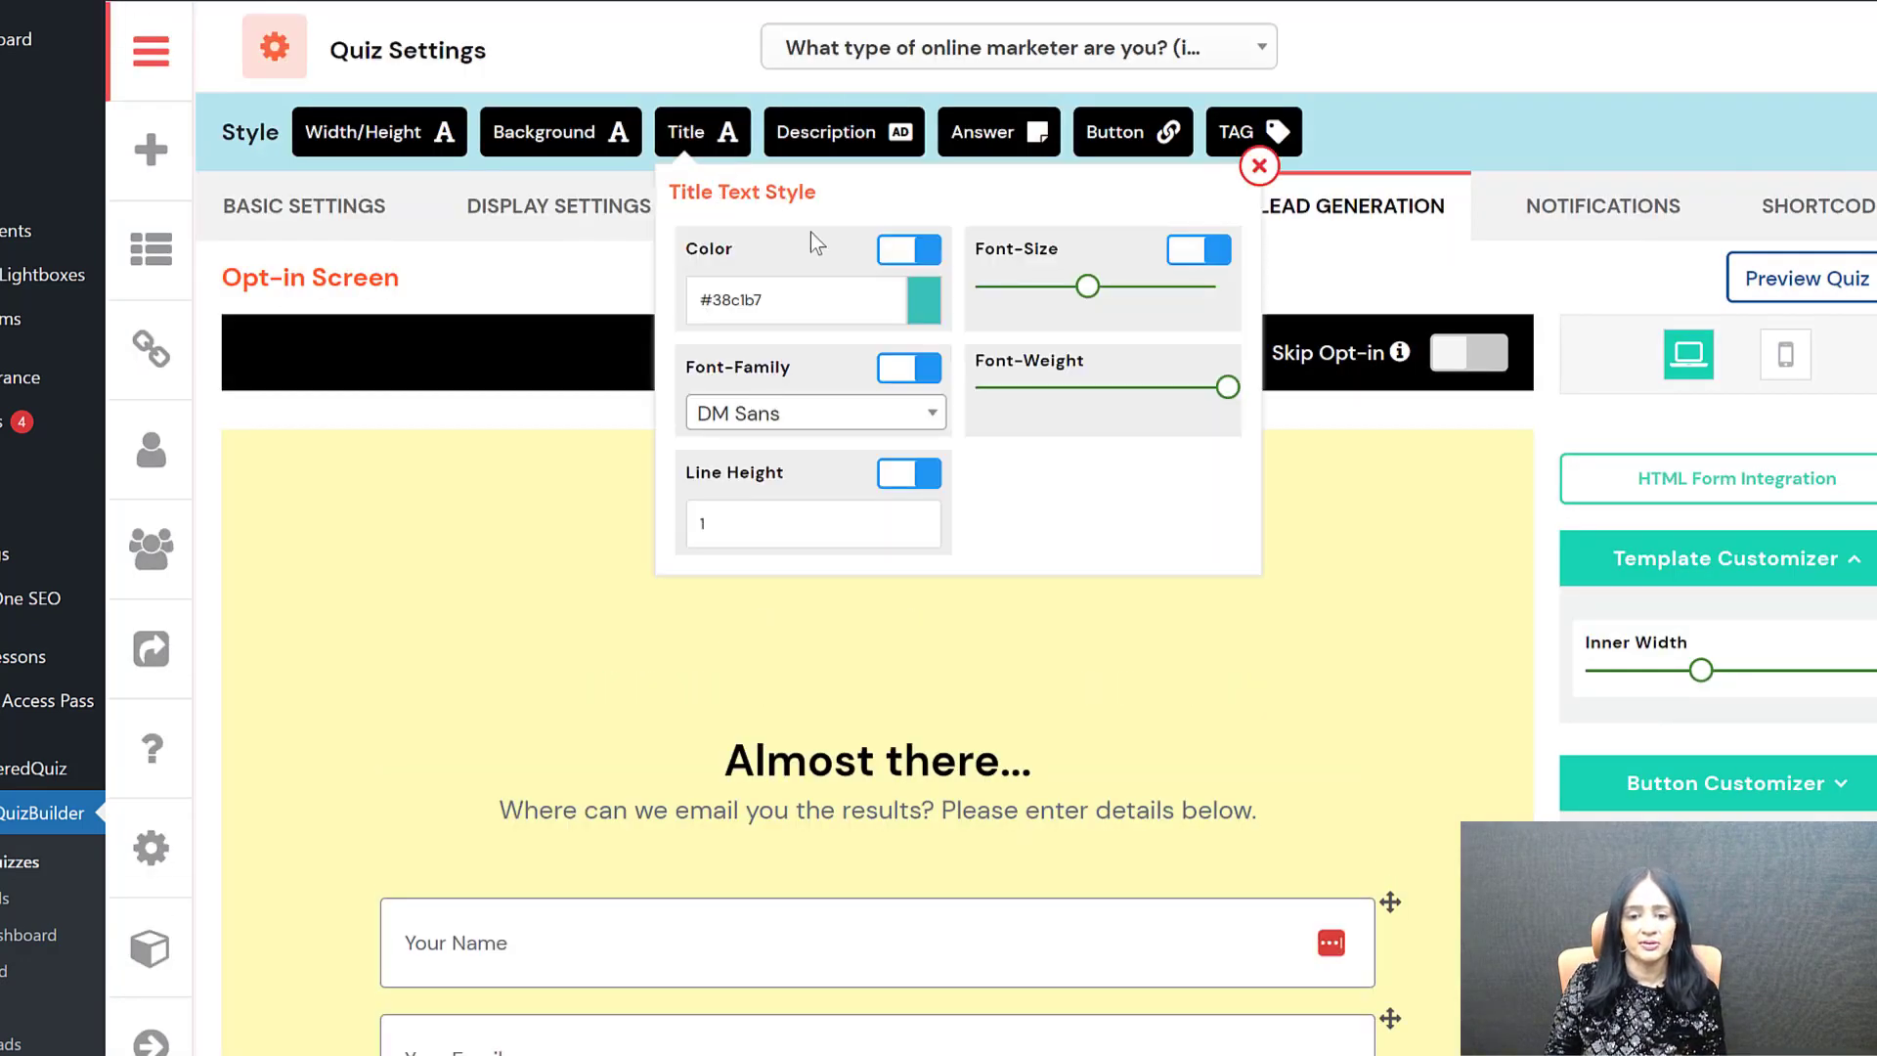
click(921, 303)
drag(826, 359, 704, 498)
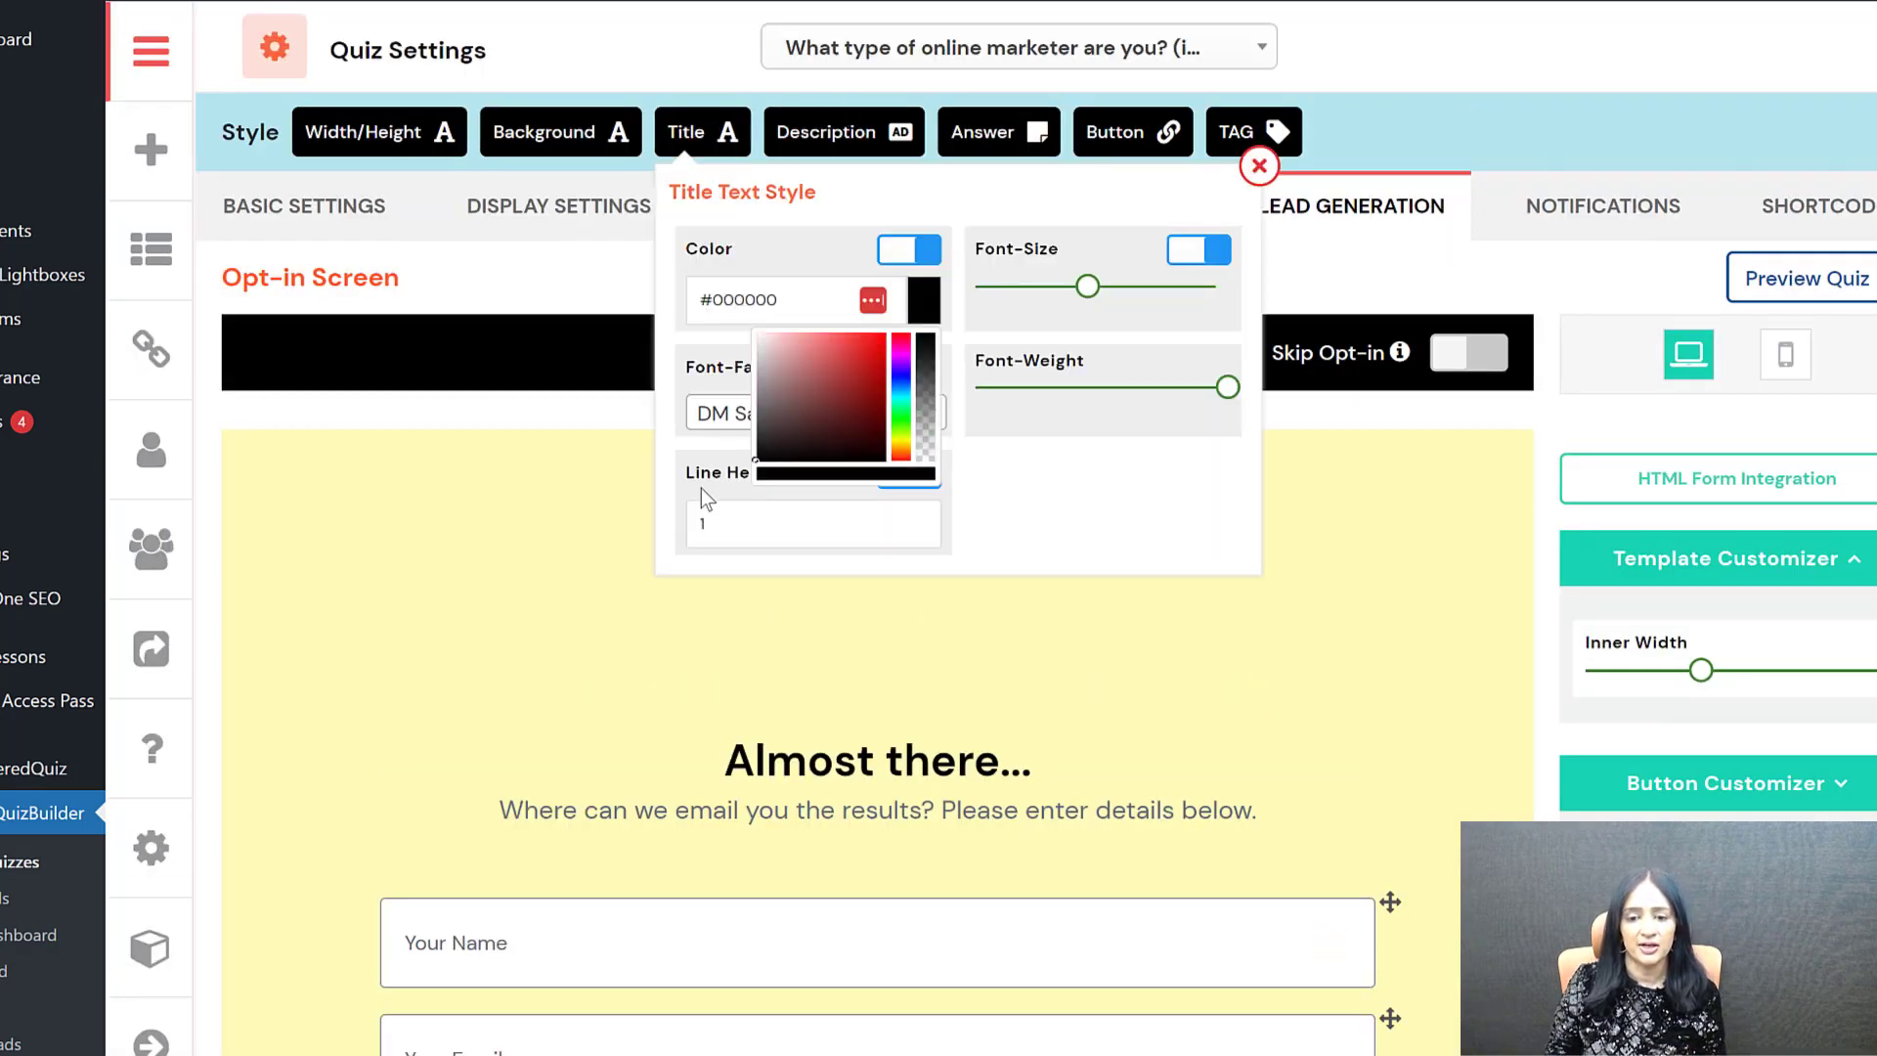
click(1103, 544)
scroll(1410, 700, down, 8)
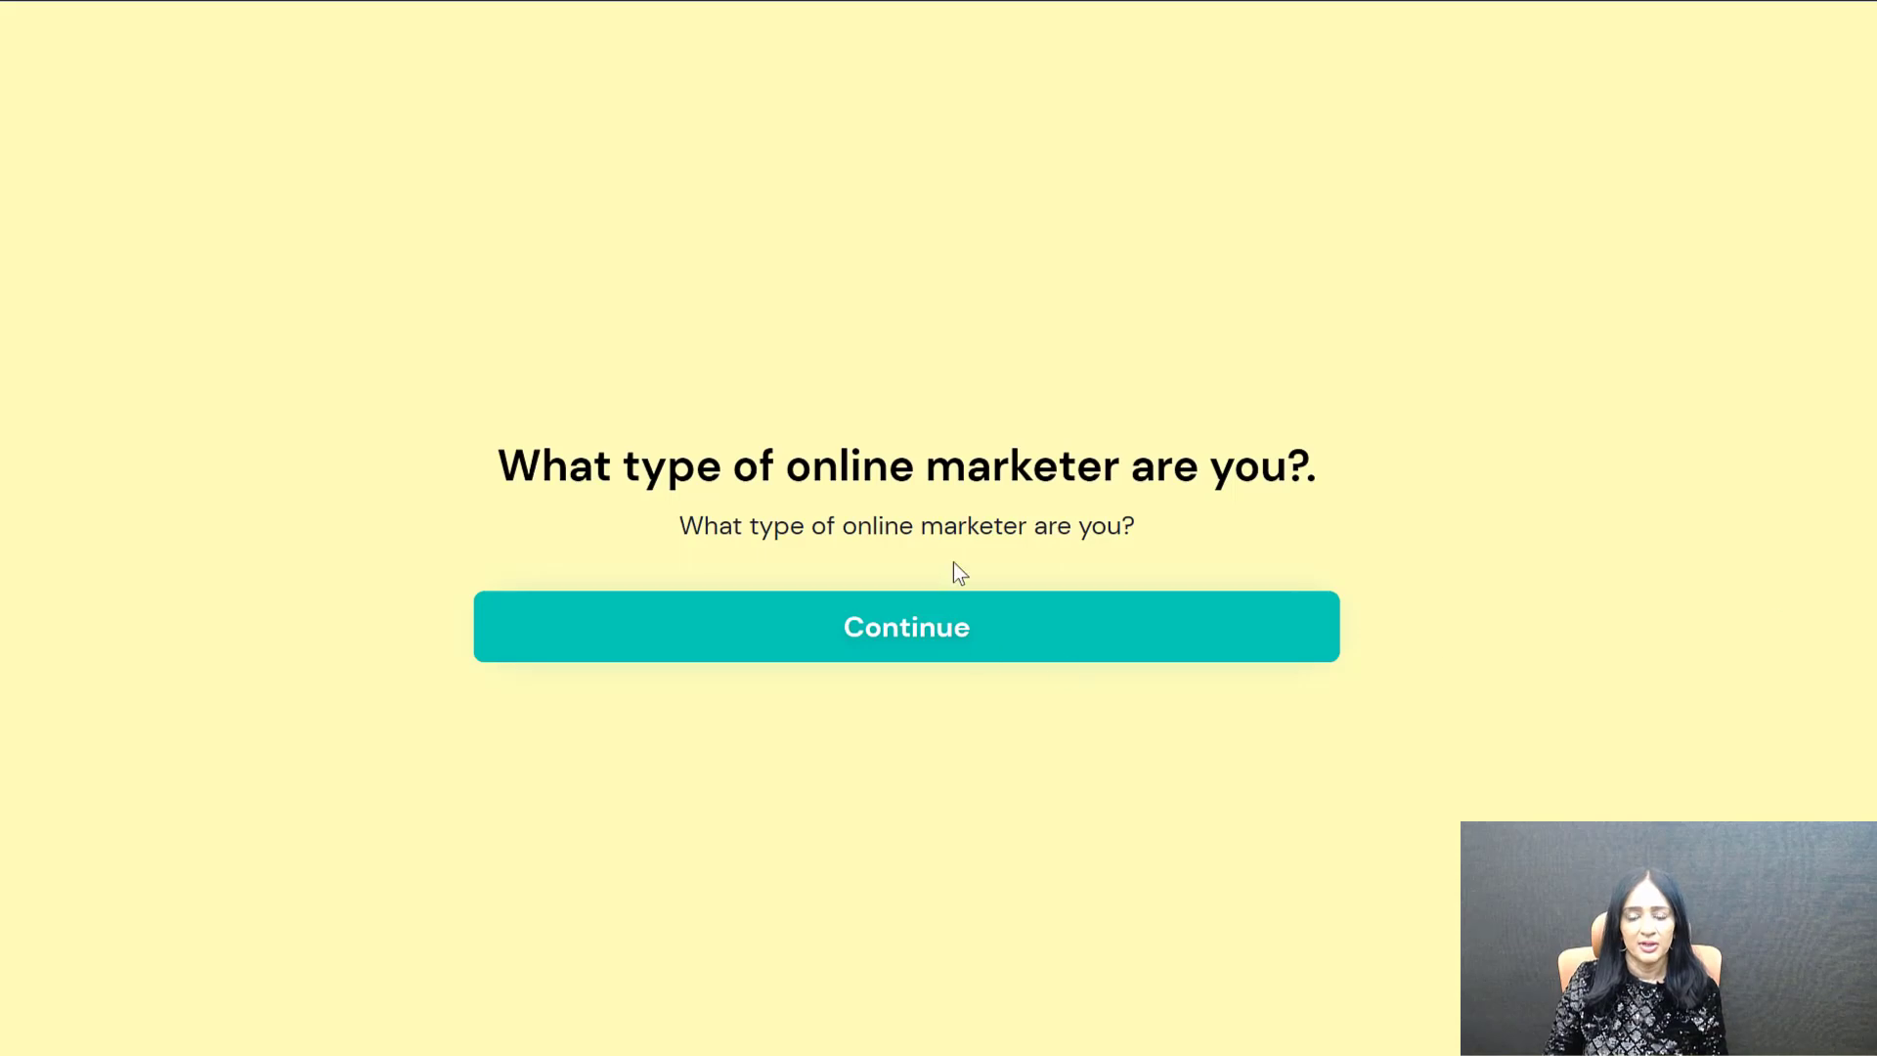
Step: Take the restyled quiz from start to finish, answering every question and submitting the opt-in form
click(934, 653)
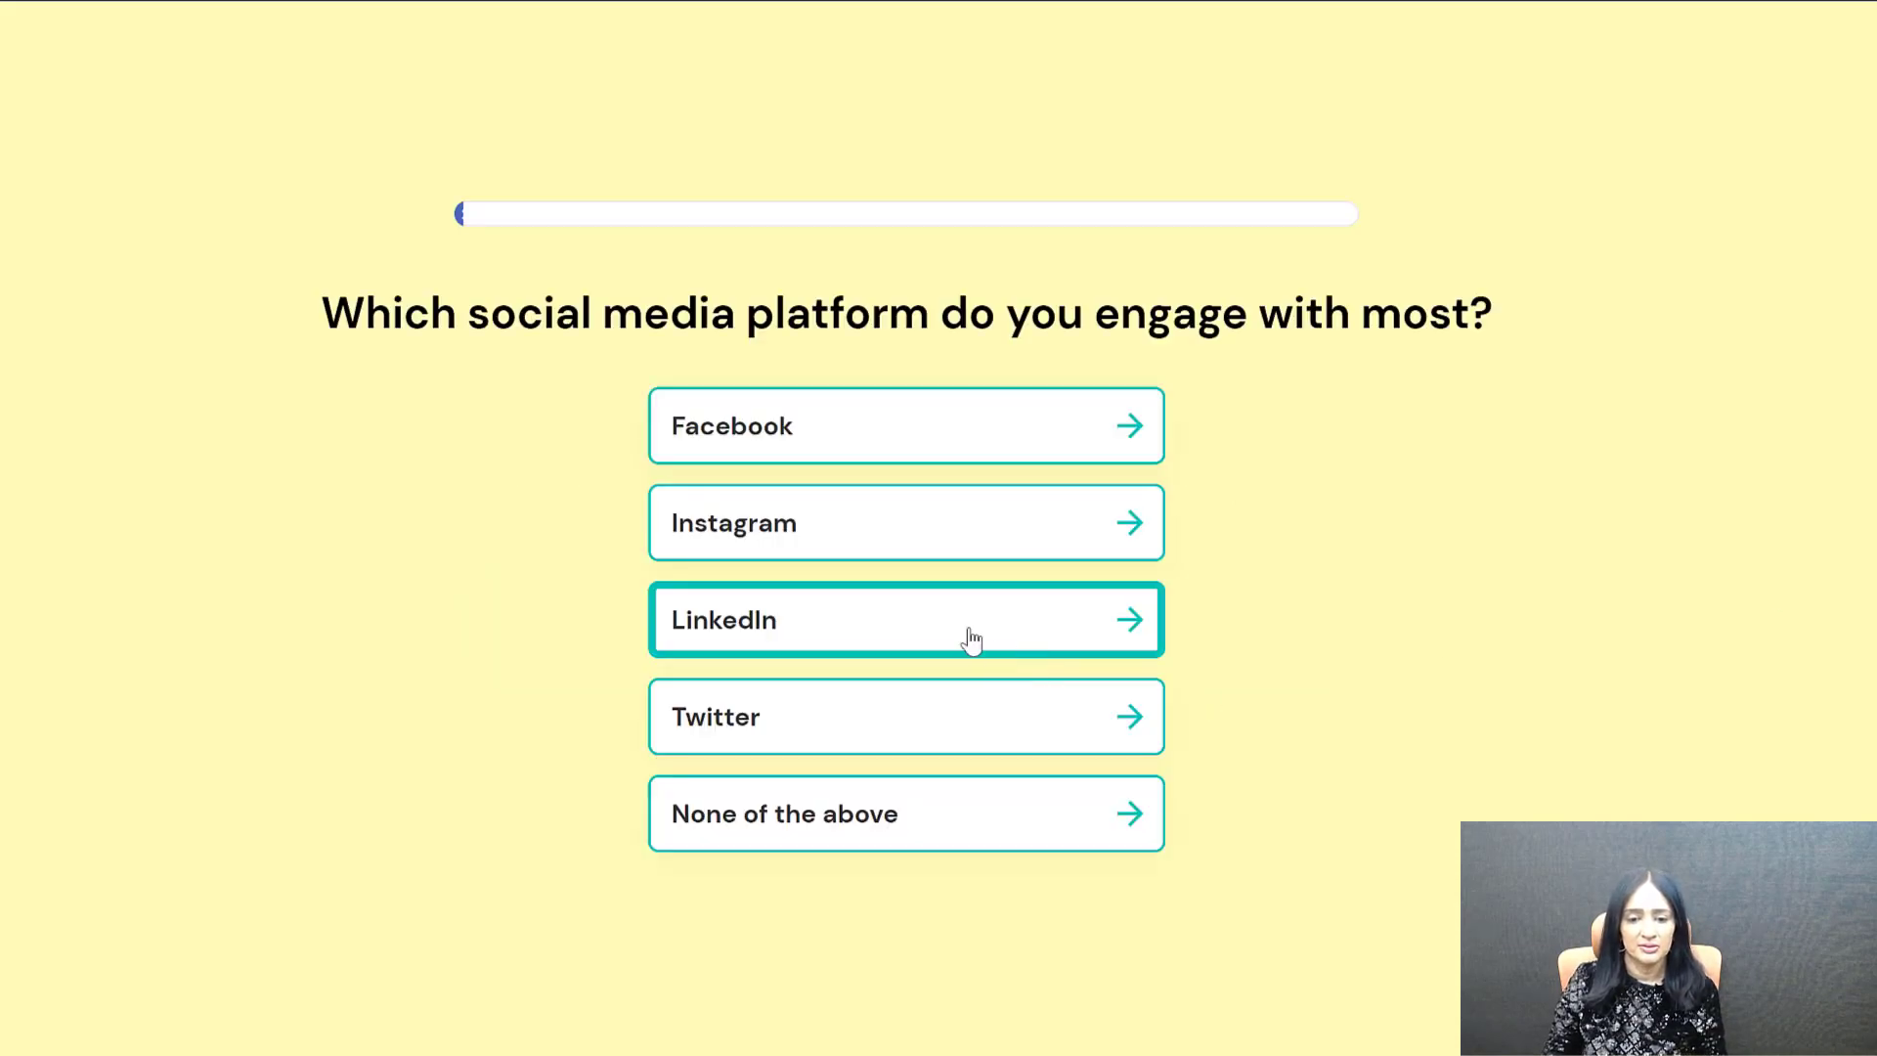
click(909, 460)
click(937, 538)
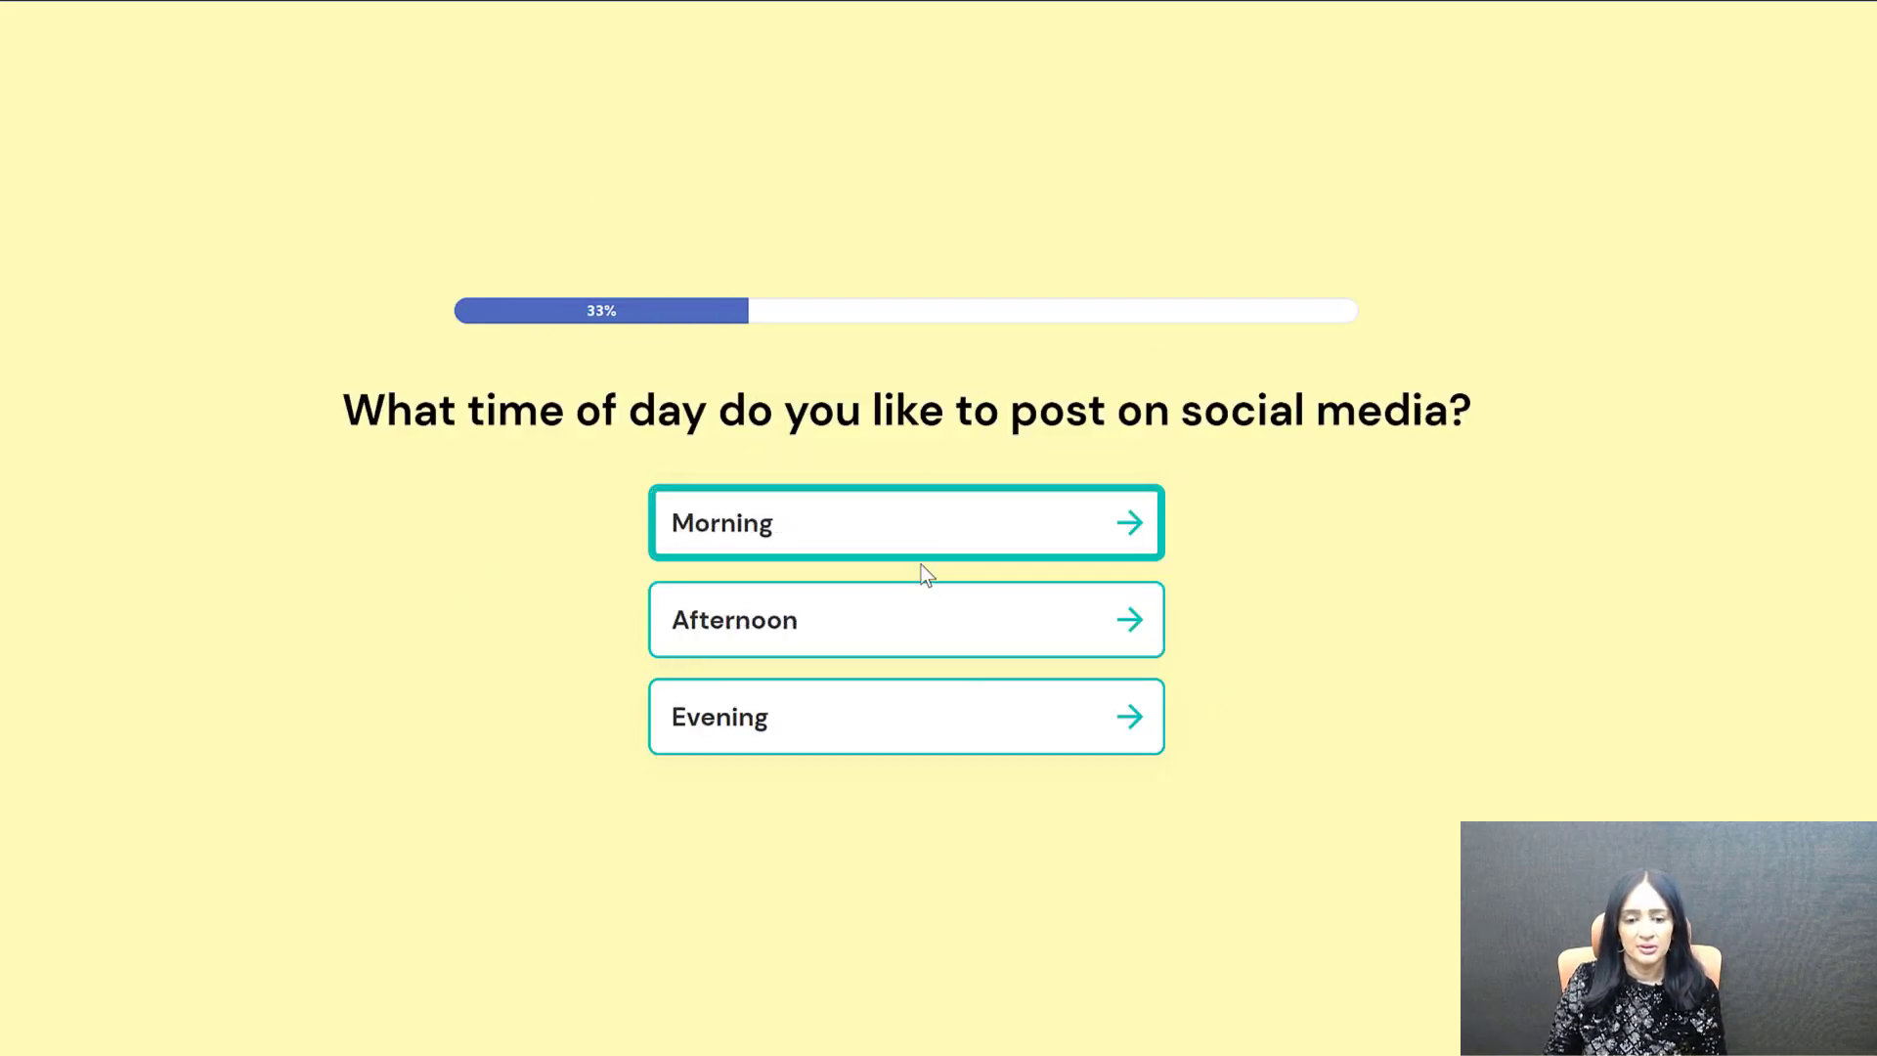
click(905, 645)
click(897, 549)
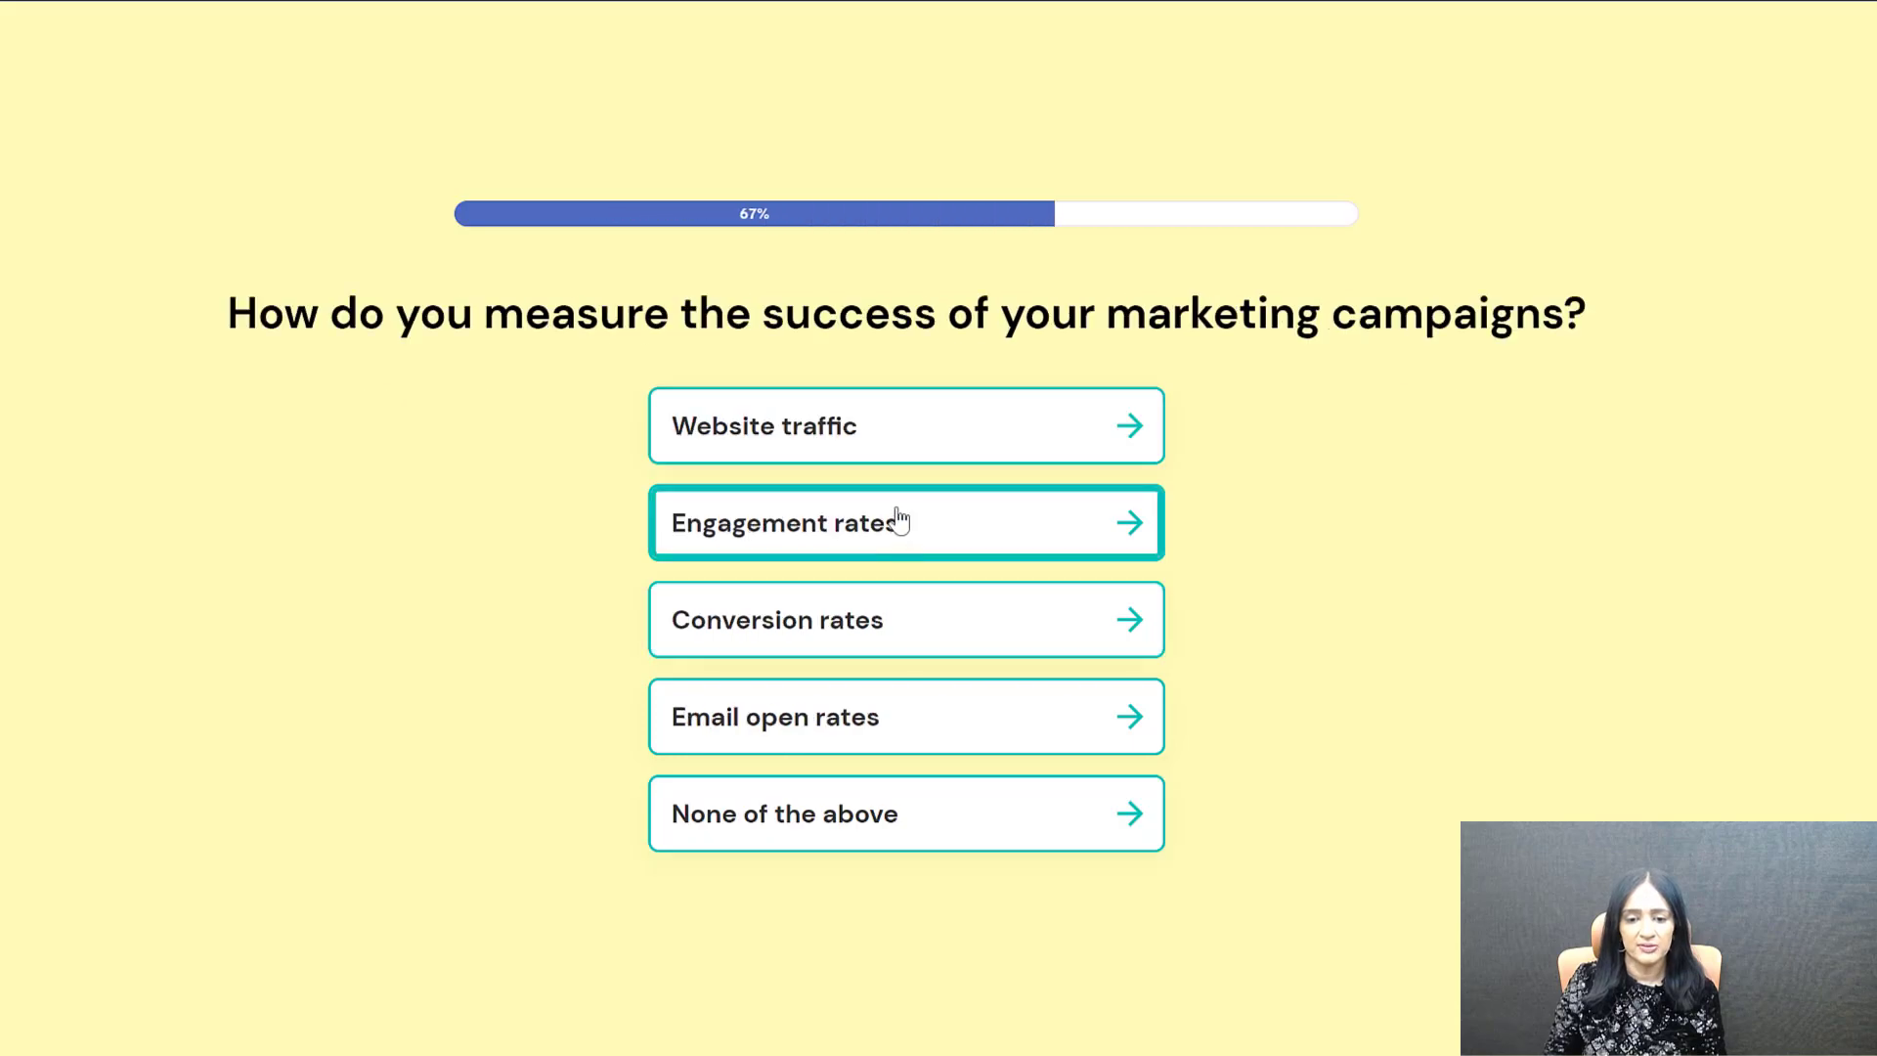
click(896, 516)
click(862, 648)
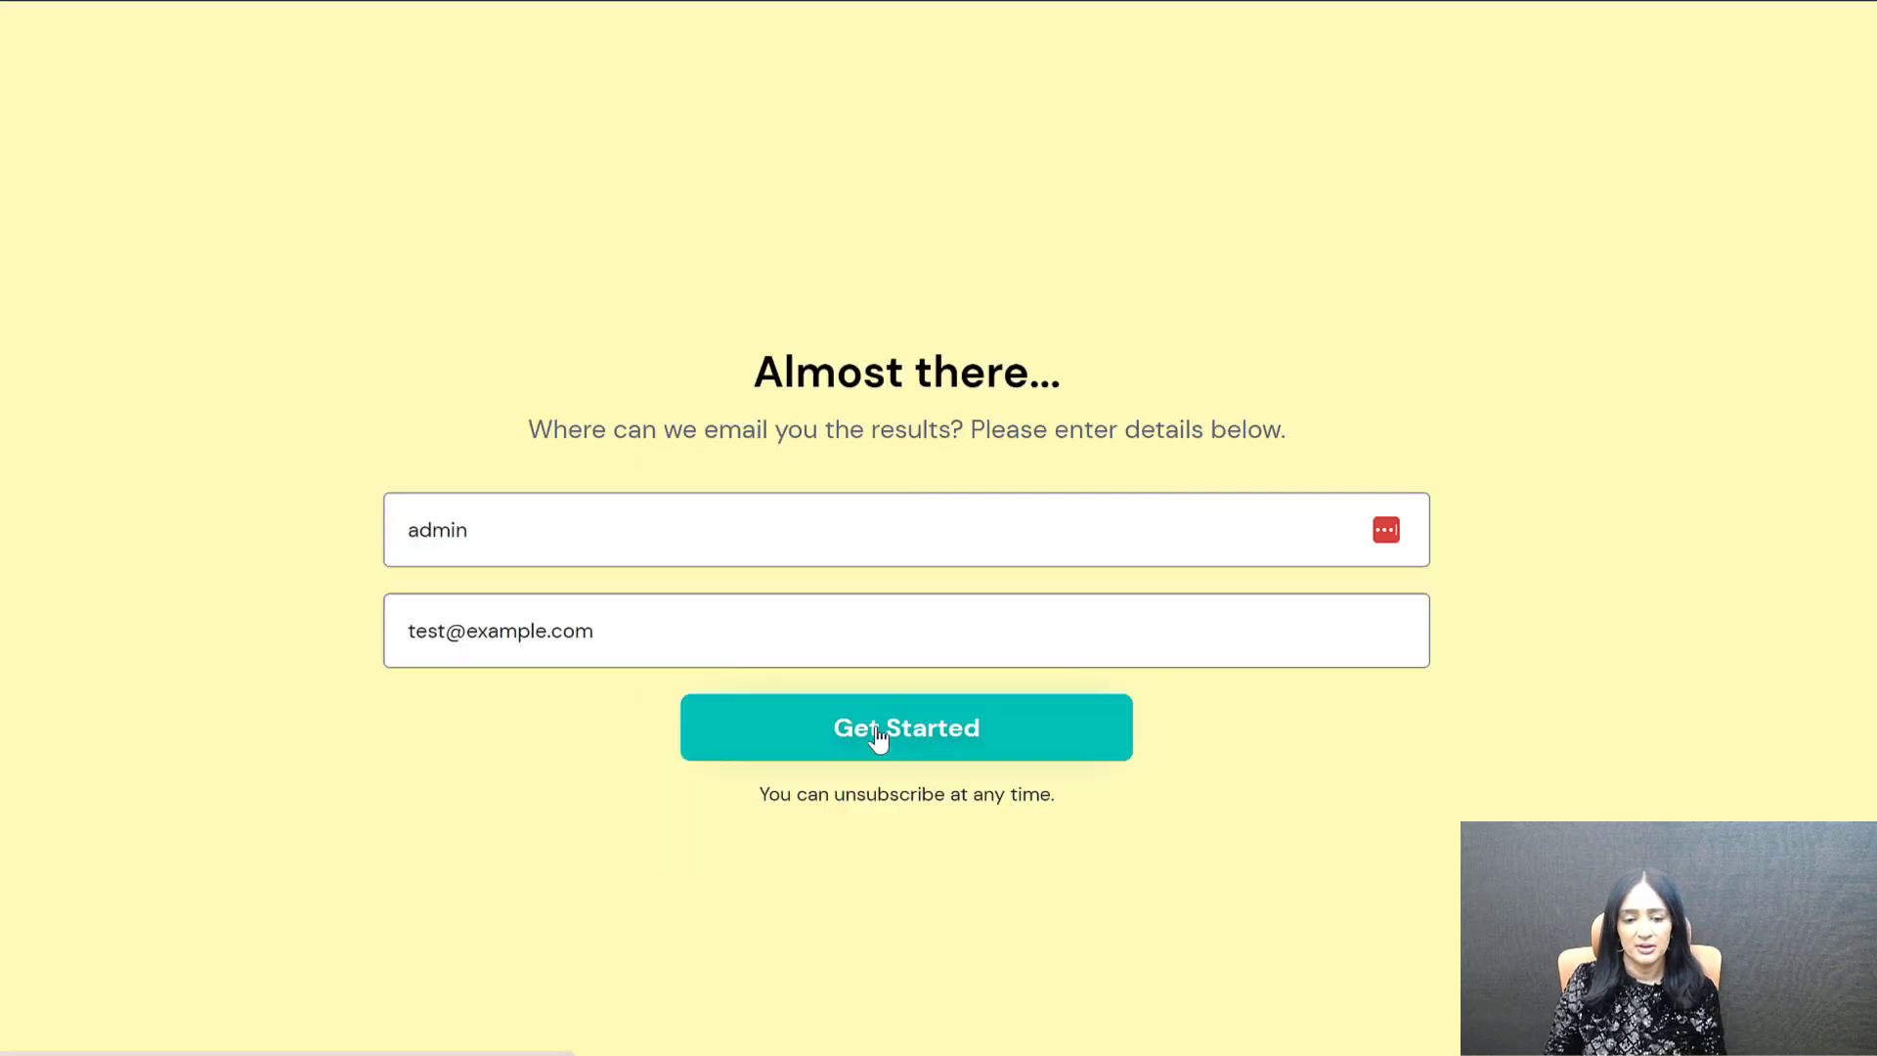
click(876, 737)
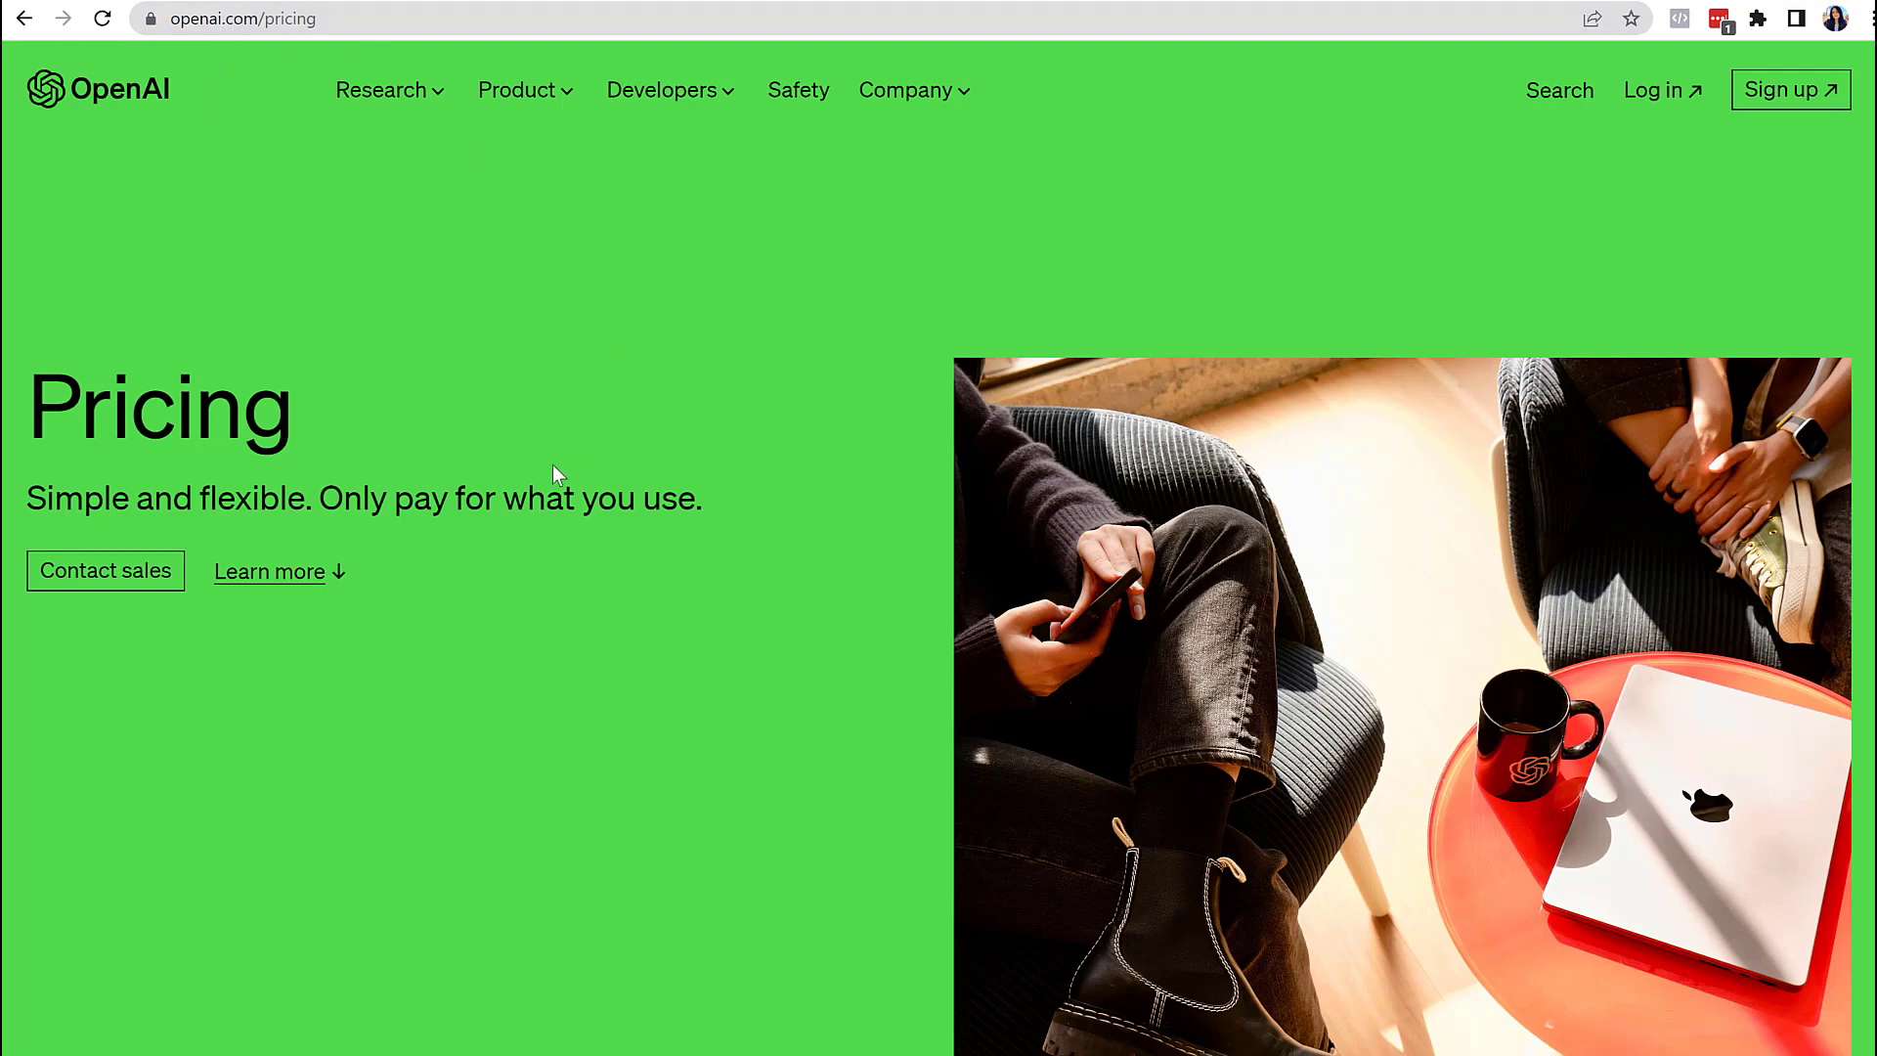
Step: On OpenAI's site, examine the chat model pricing, then view the individual payment method form and cancel it
scroll(553, 467, down, 15)
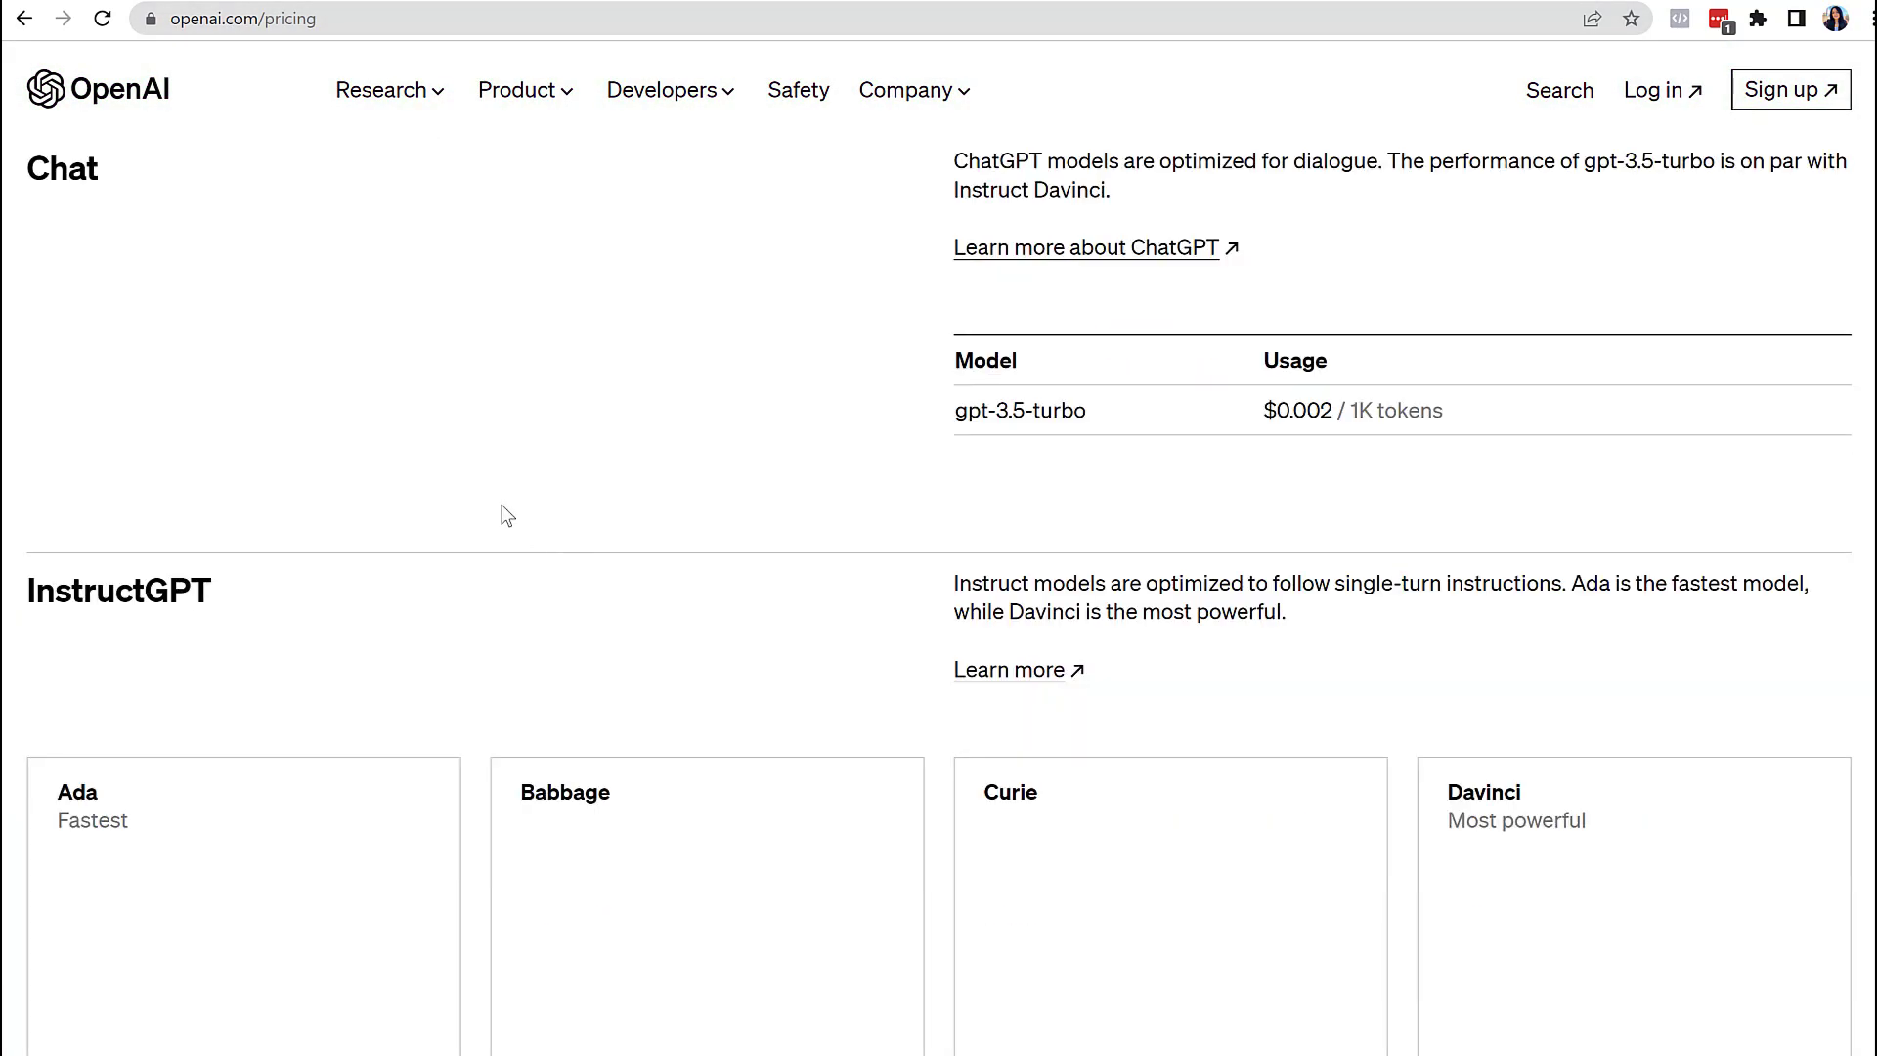
scroll(226, 339, up, 1)
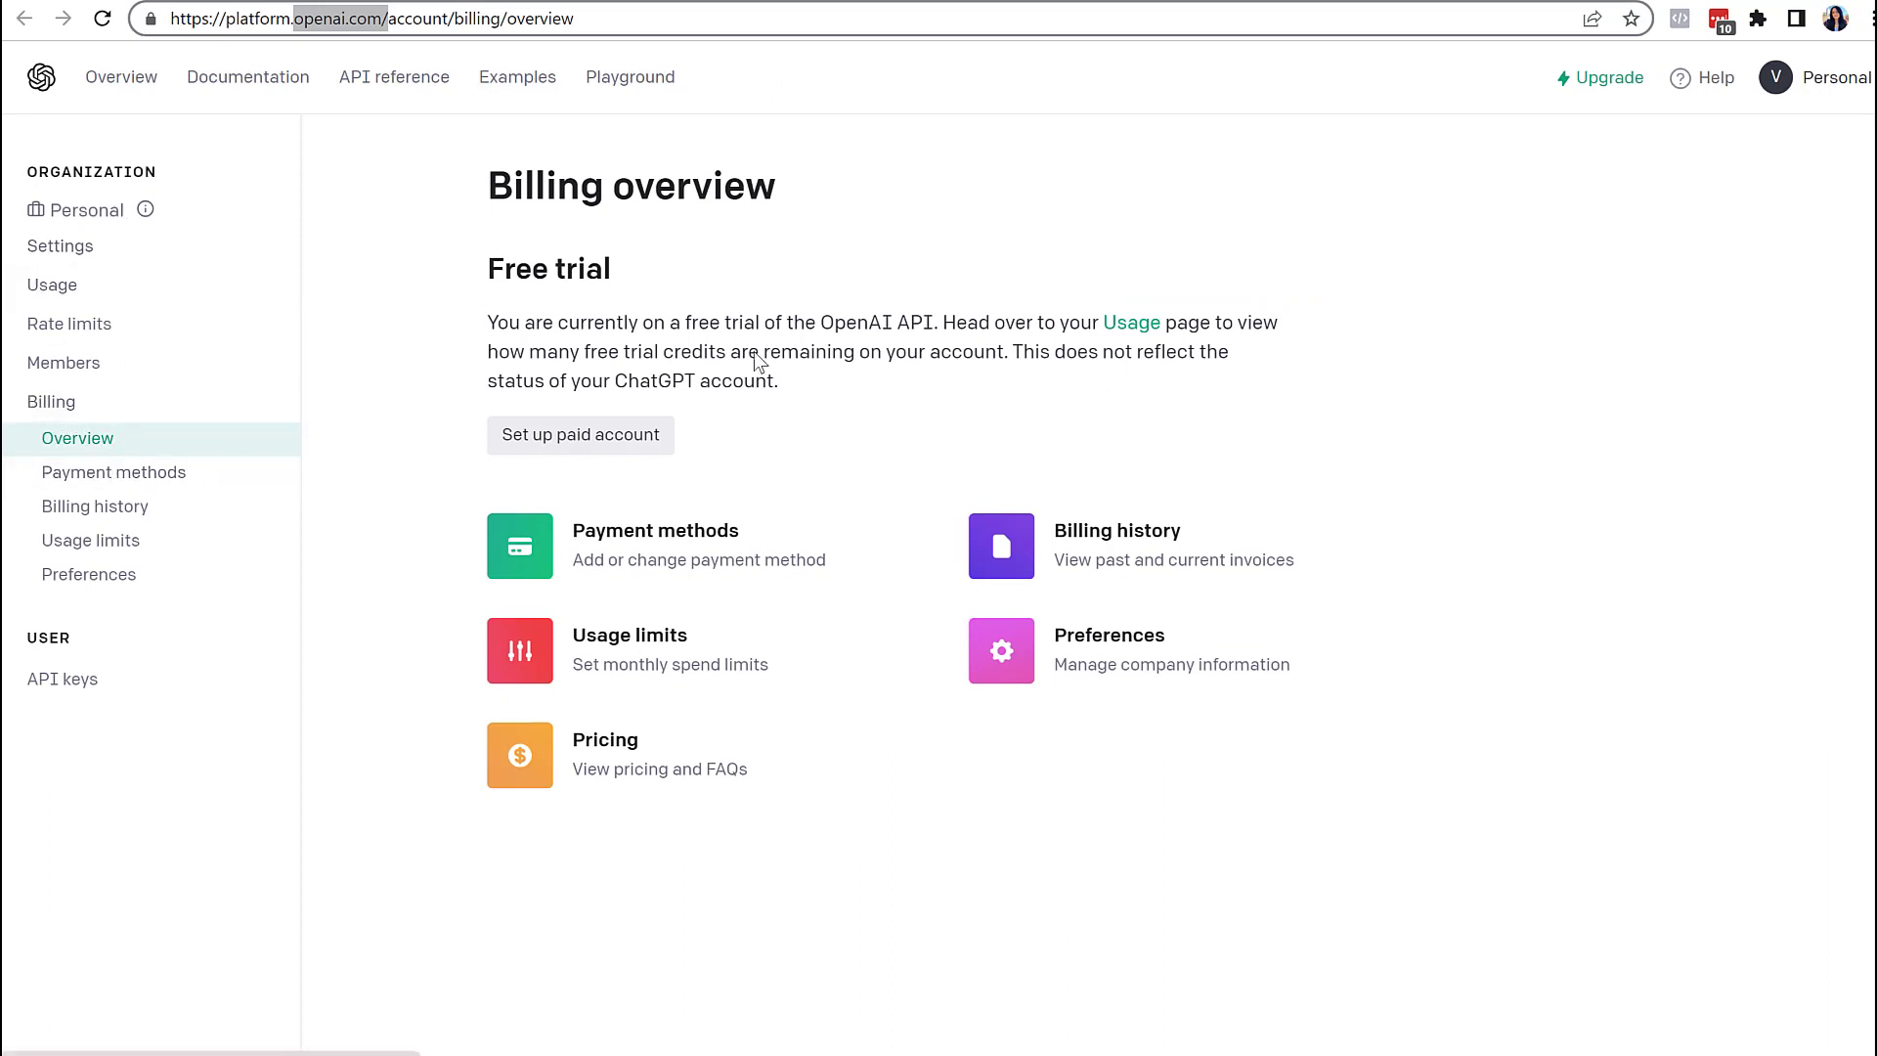
click(626, 445)
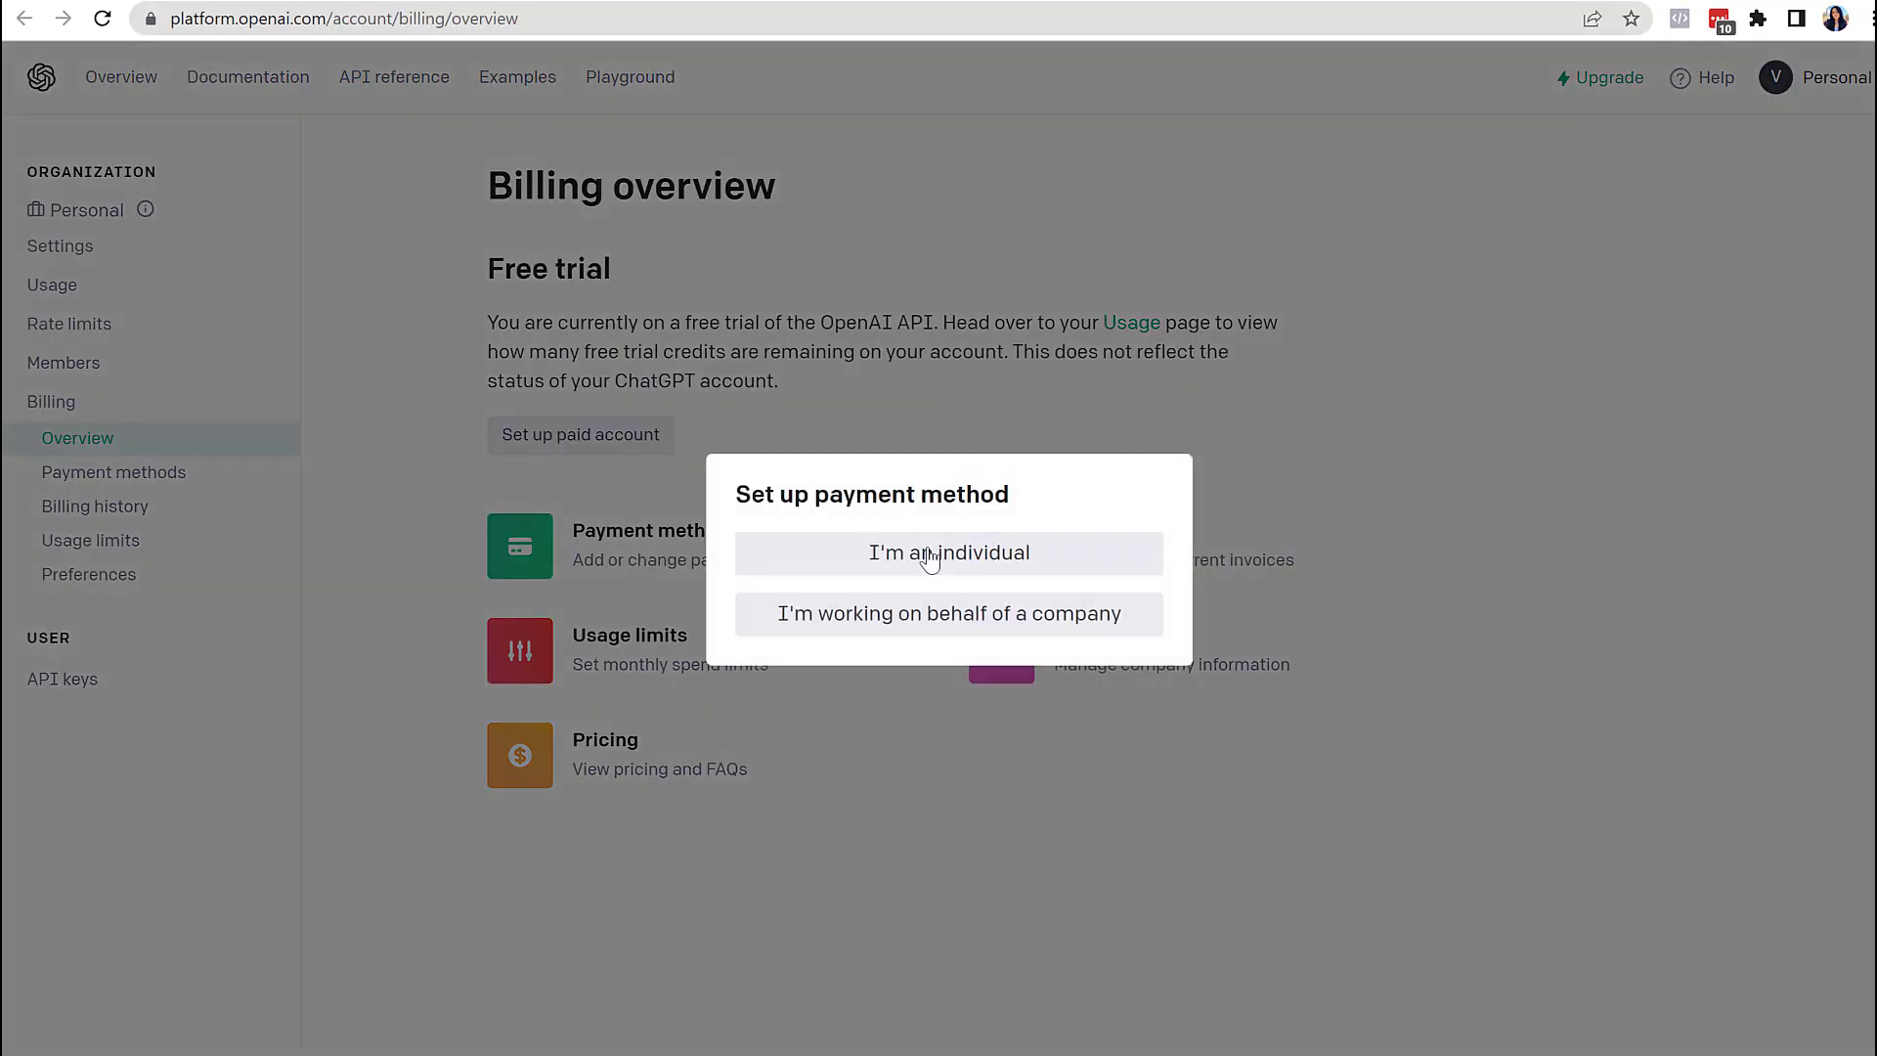
click(924, 553)
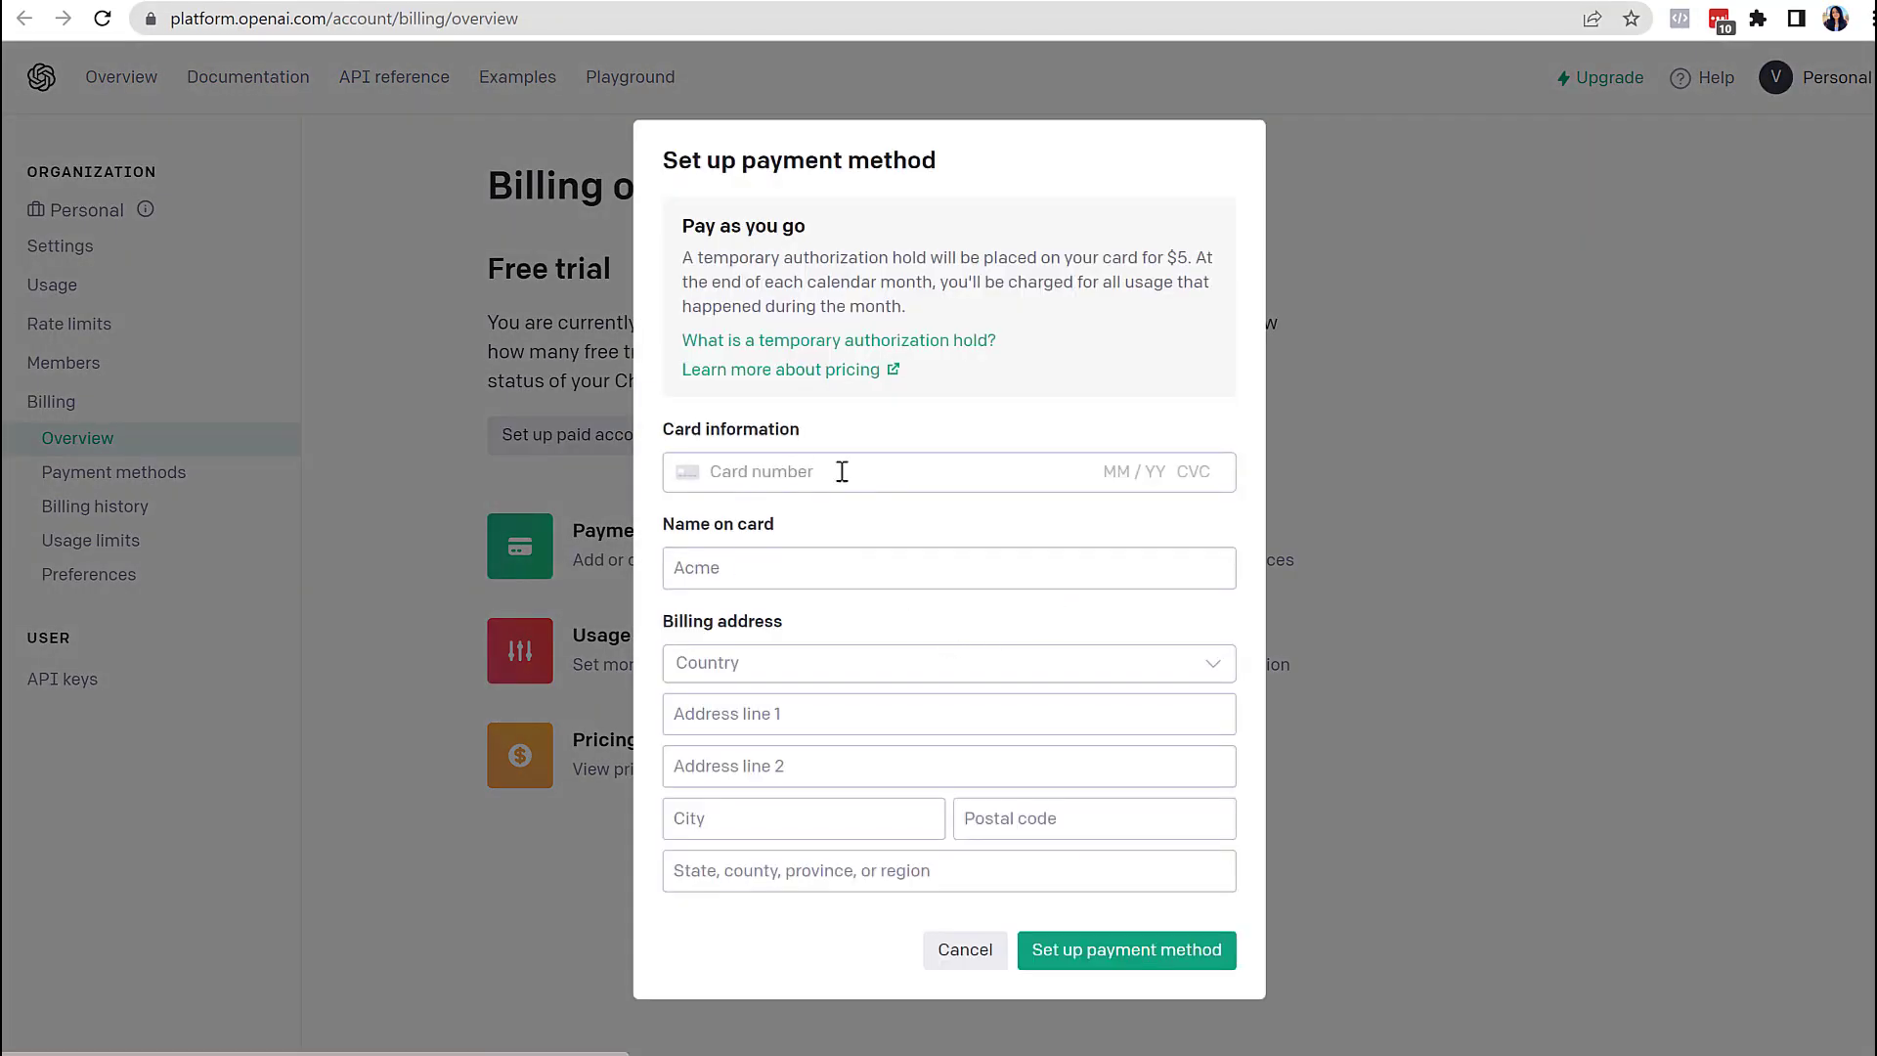
click(961, 951)
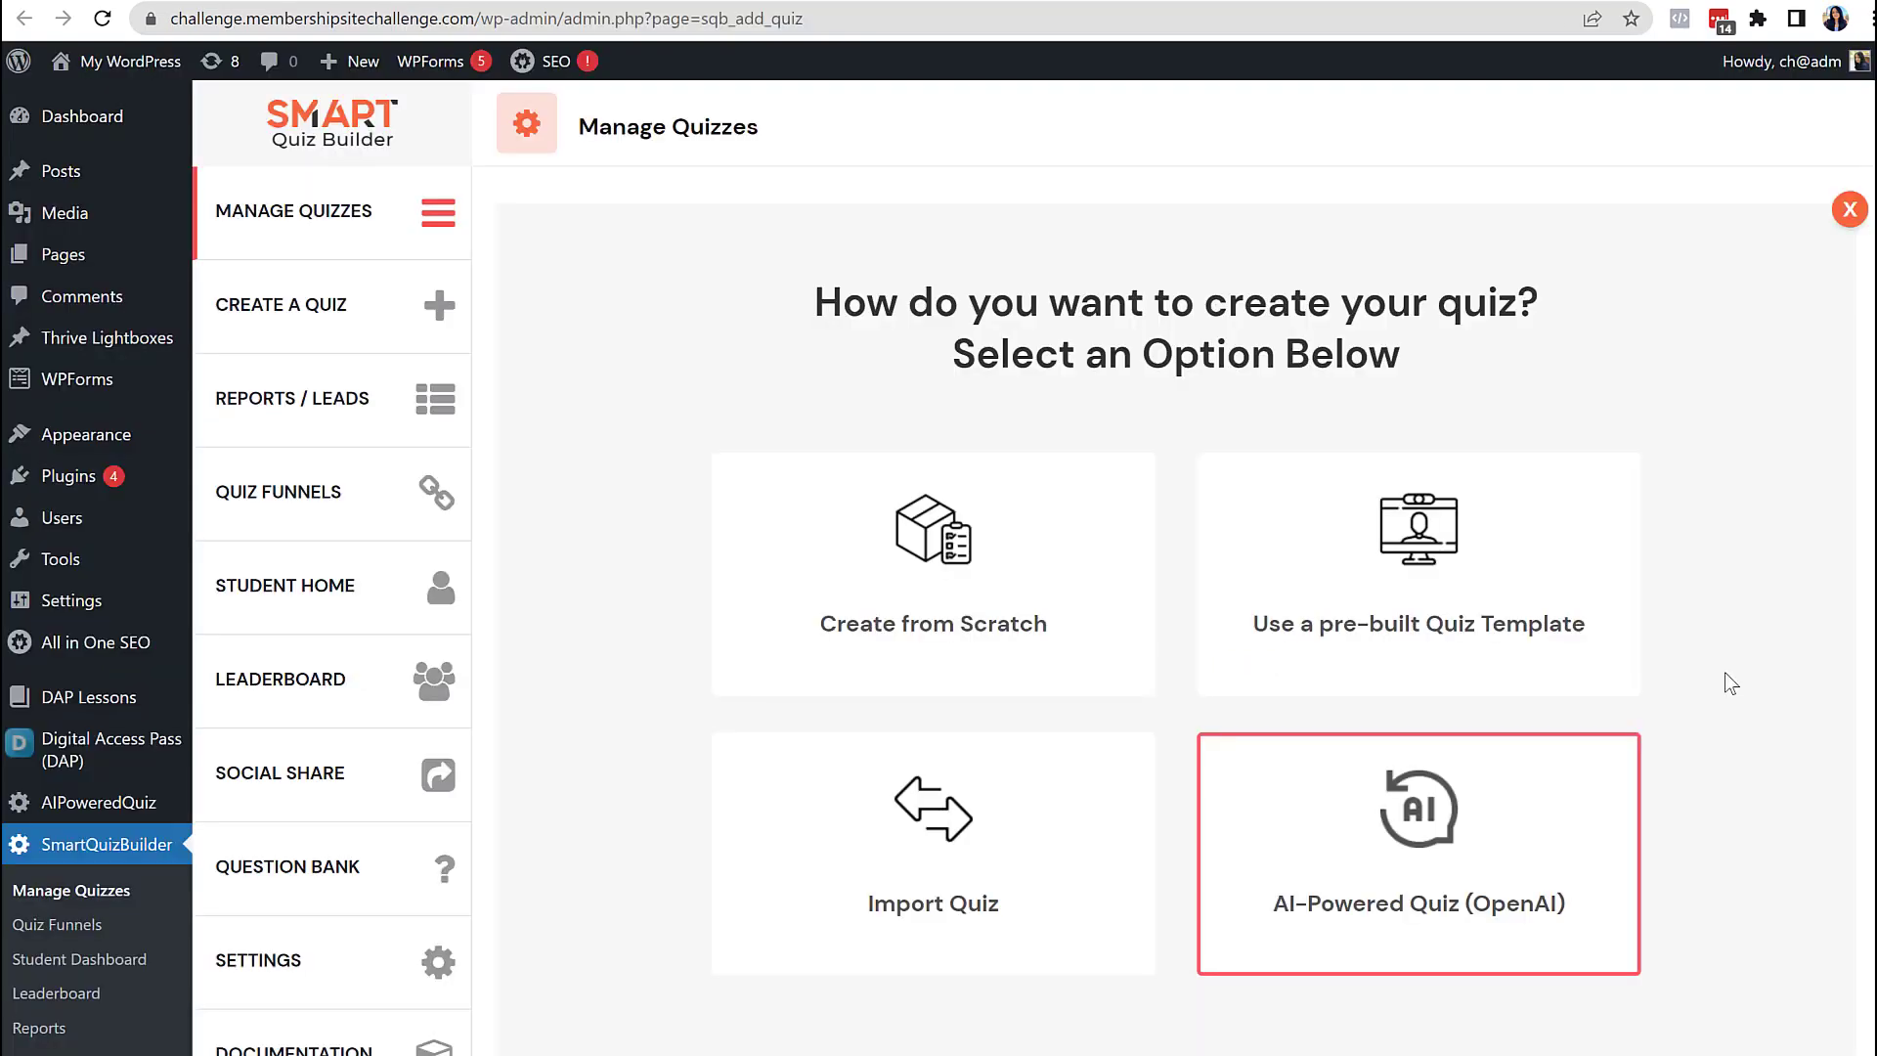
click(1427, 842)
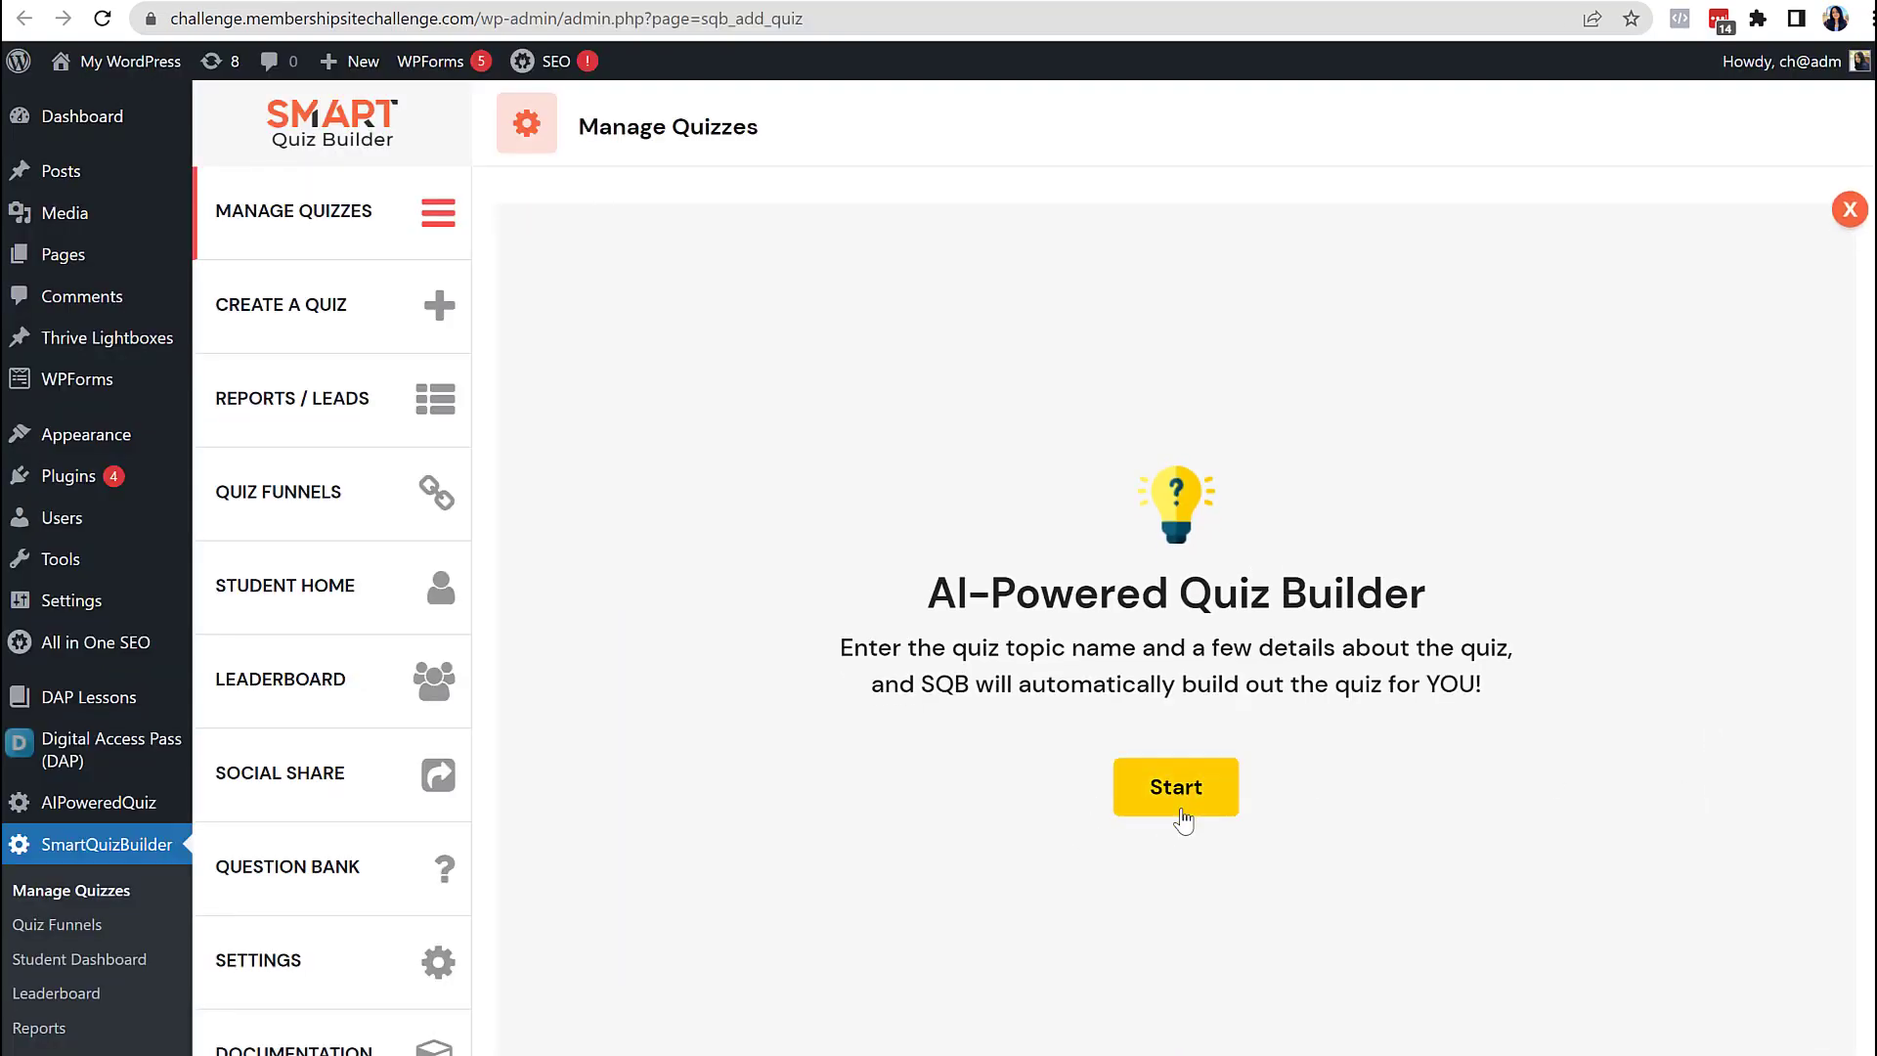
click(1152, 834)
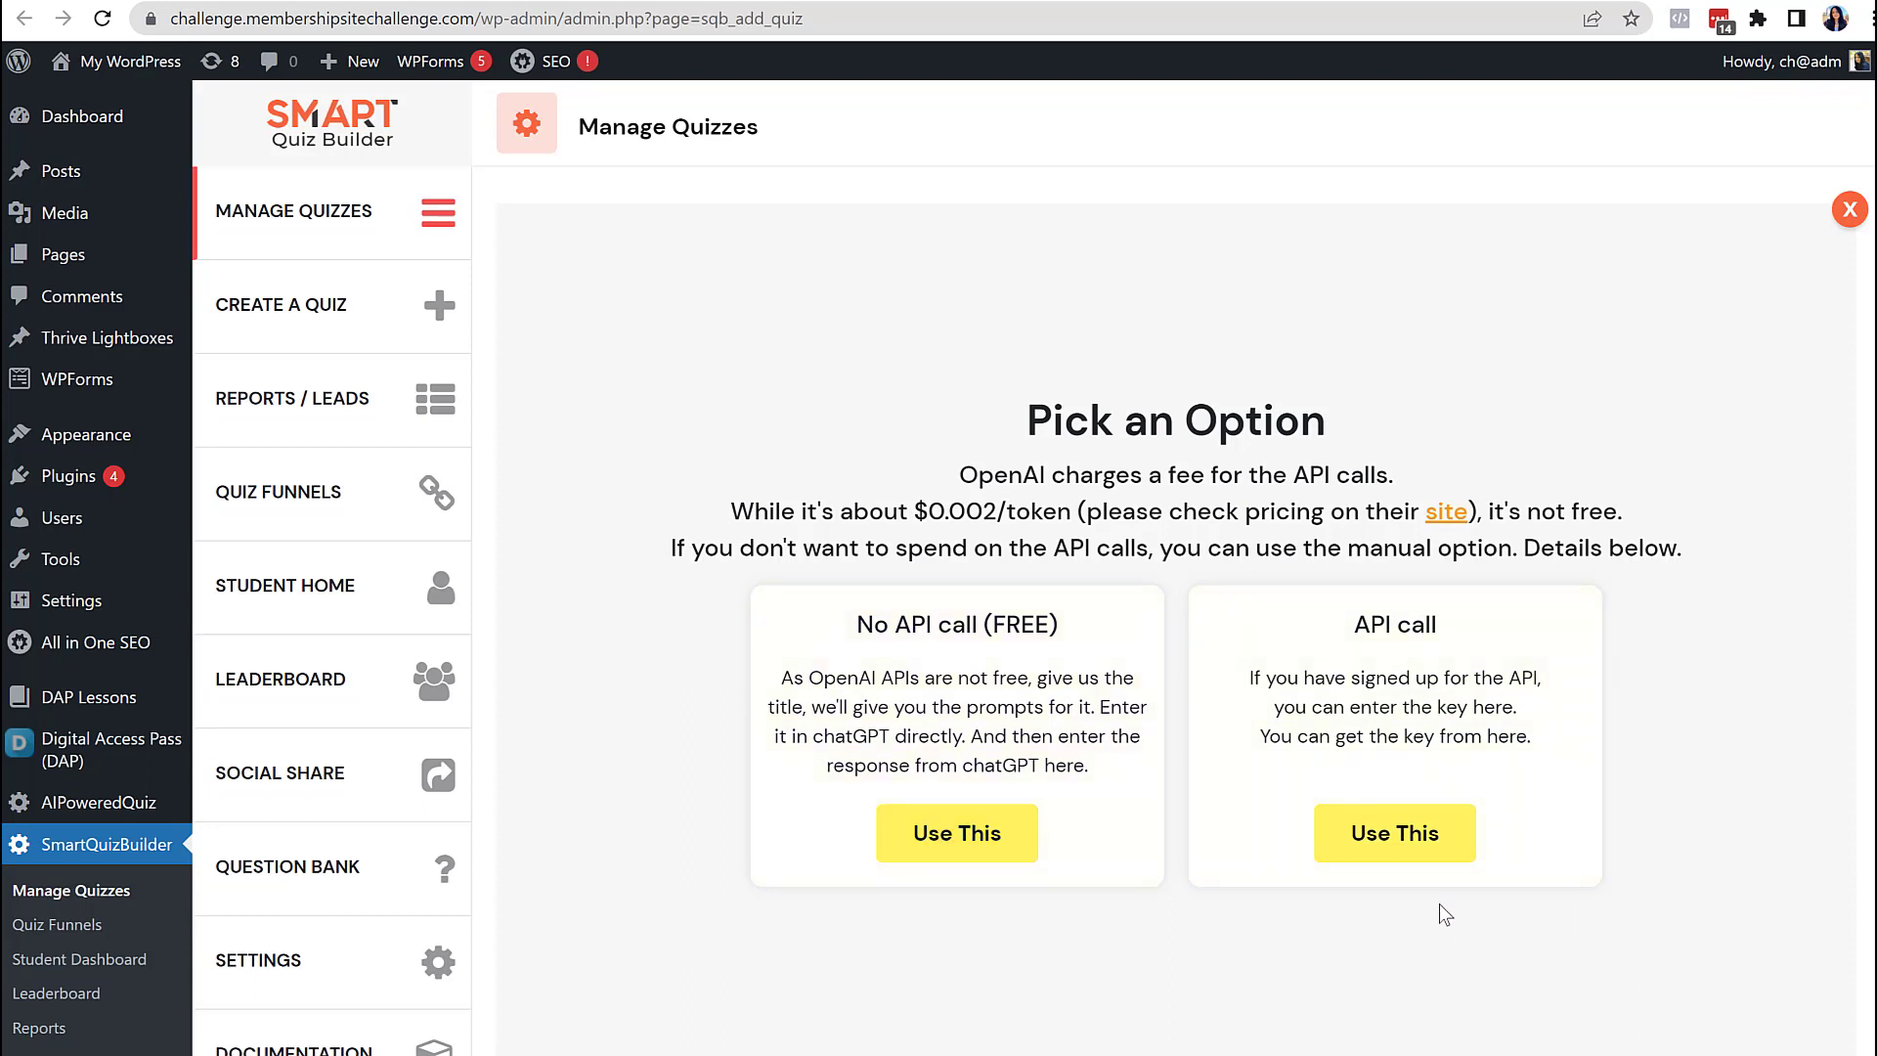
click(971, 843)
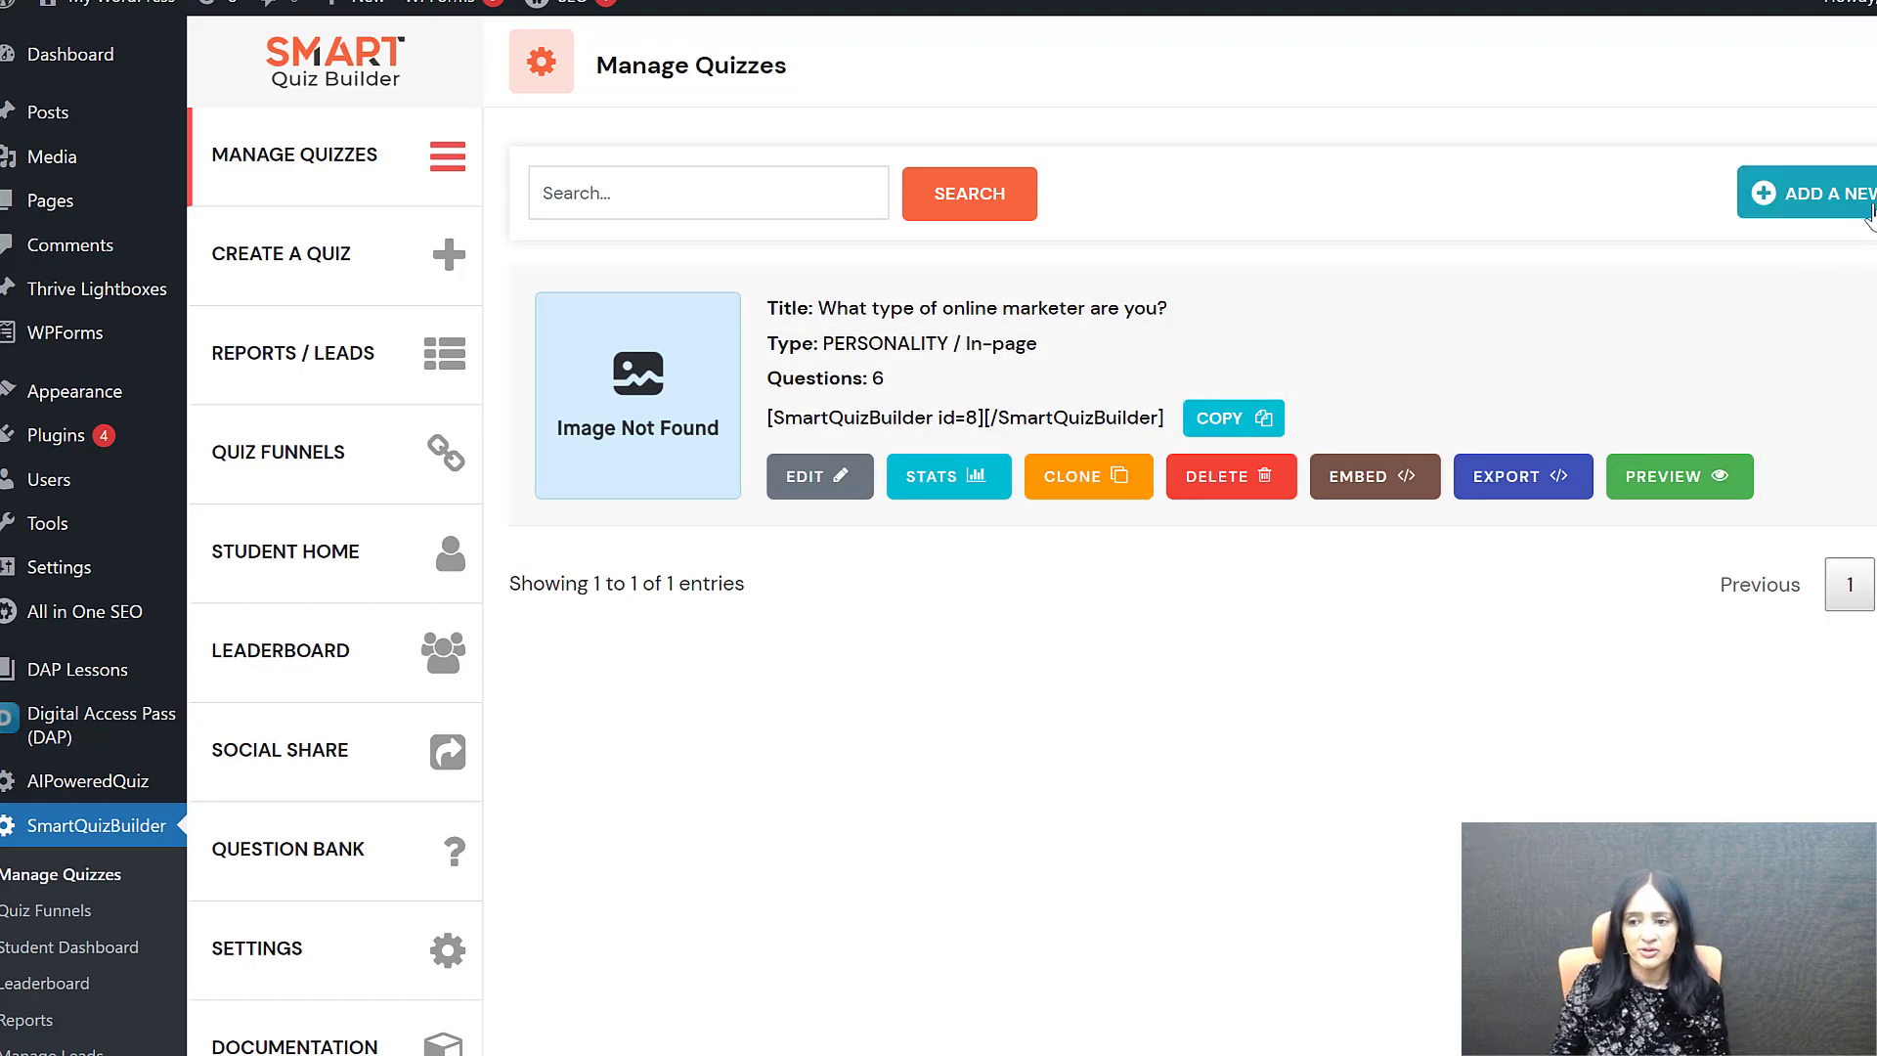
Step: Start a new AI-Powered Quiz in SmartQuizBuilder using the free No API call option
click(1867, 211)
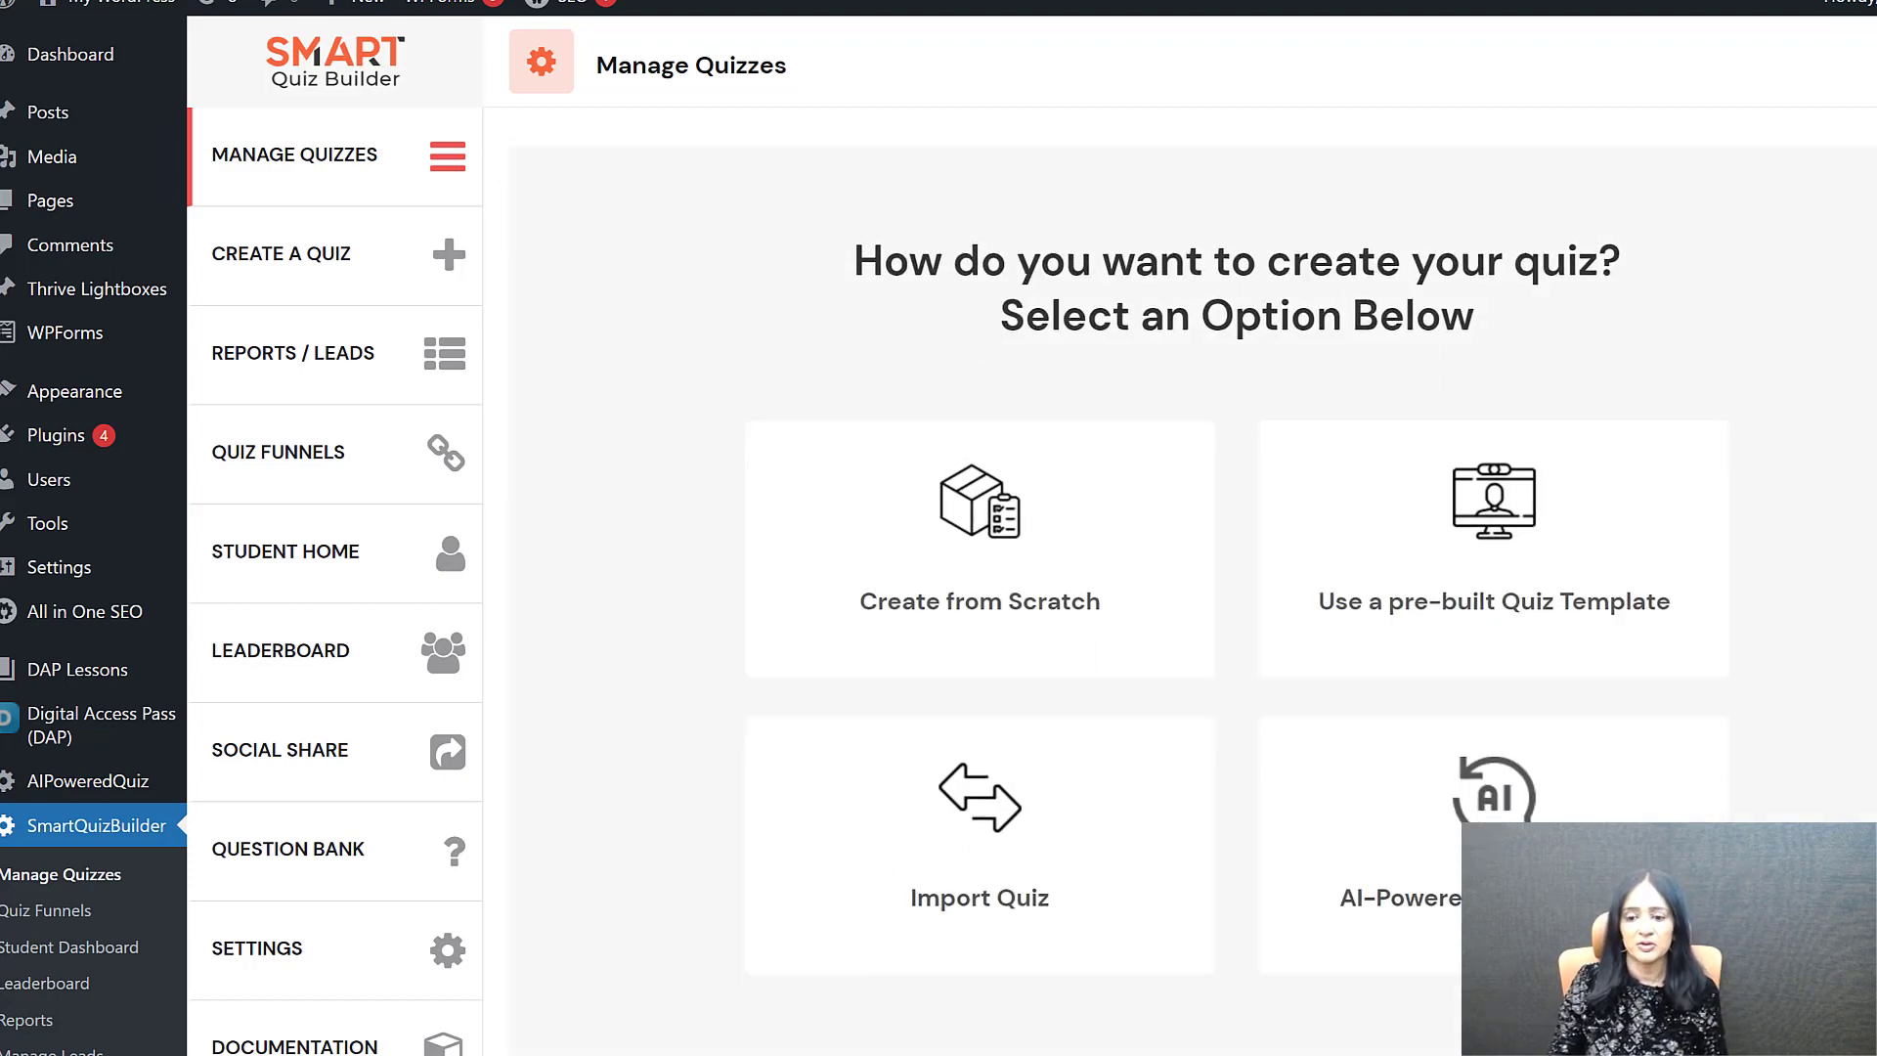
click(1388, 831)
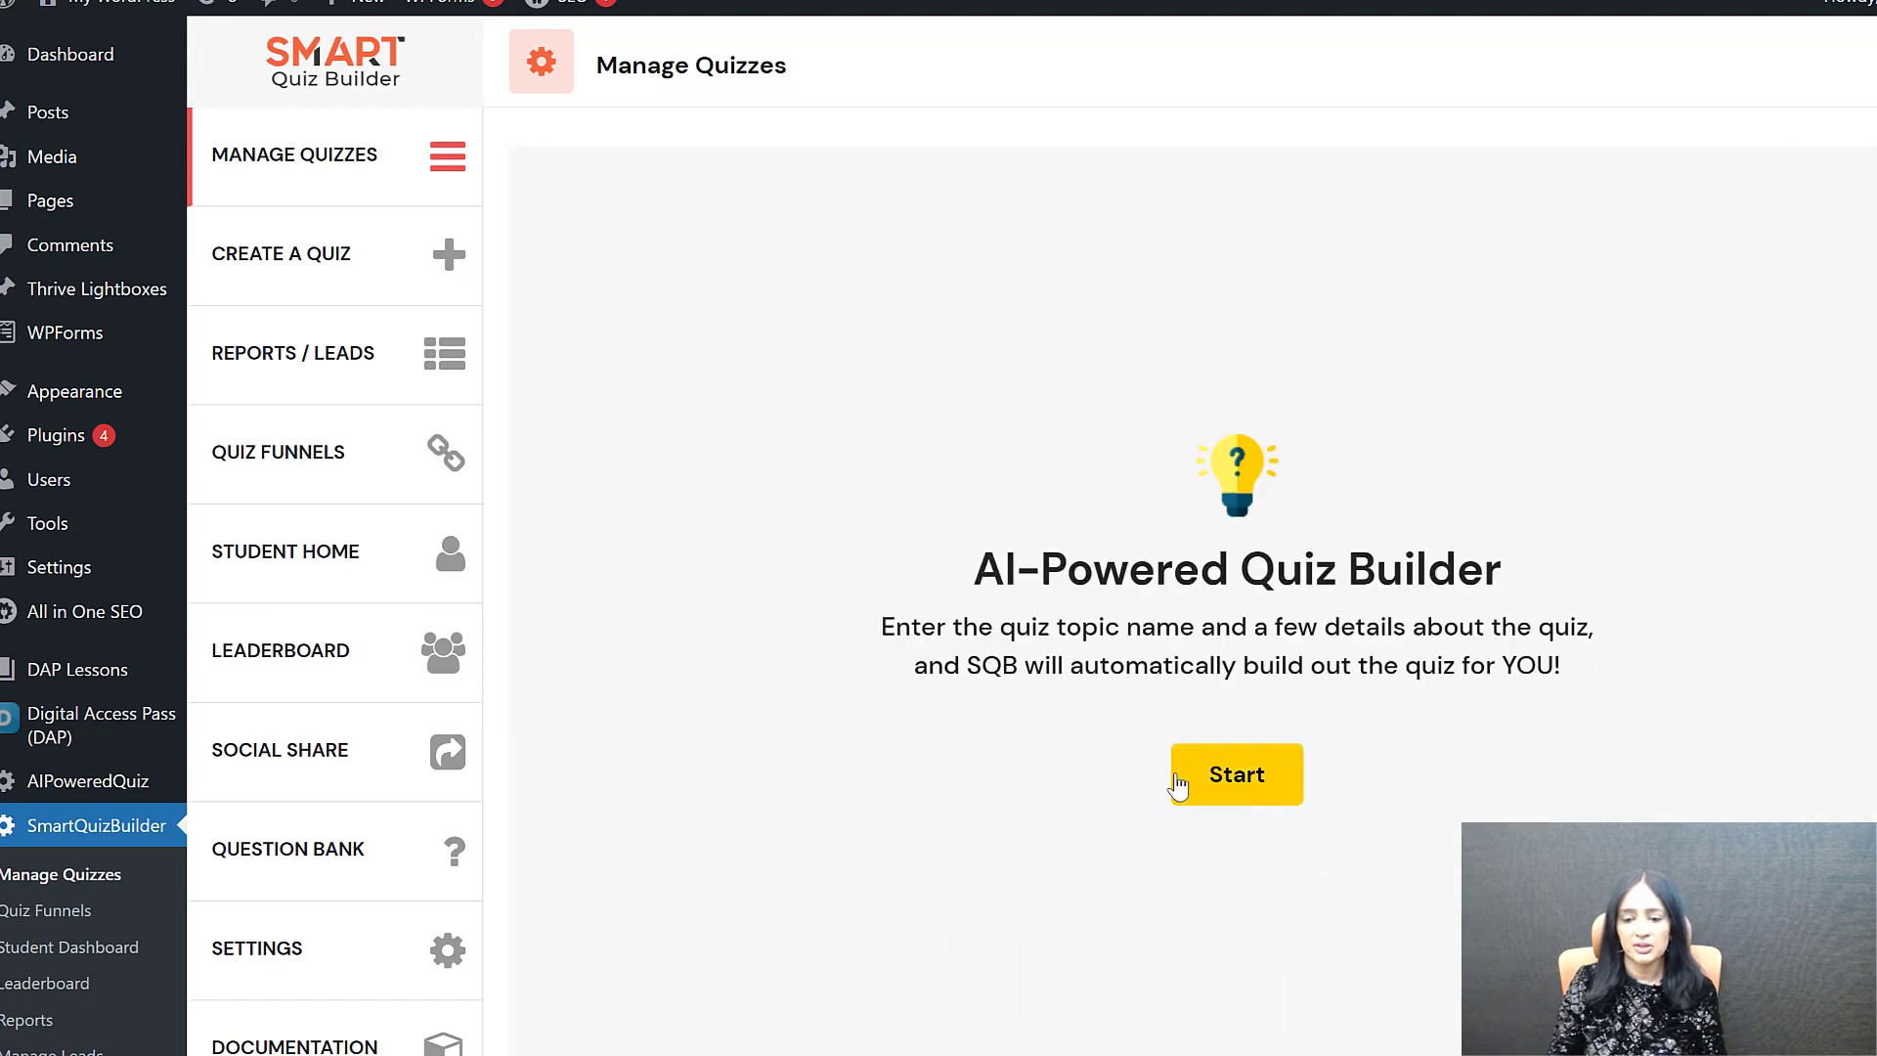
click(1227, 774)
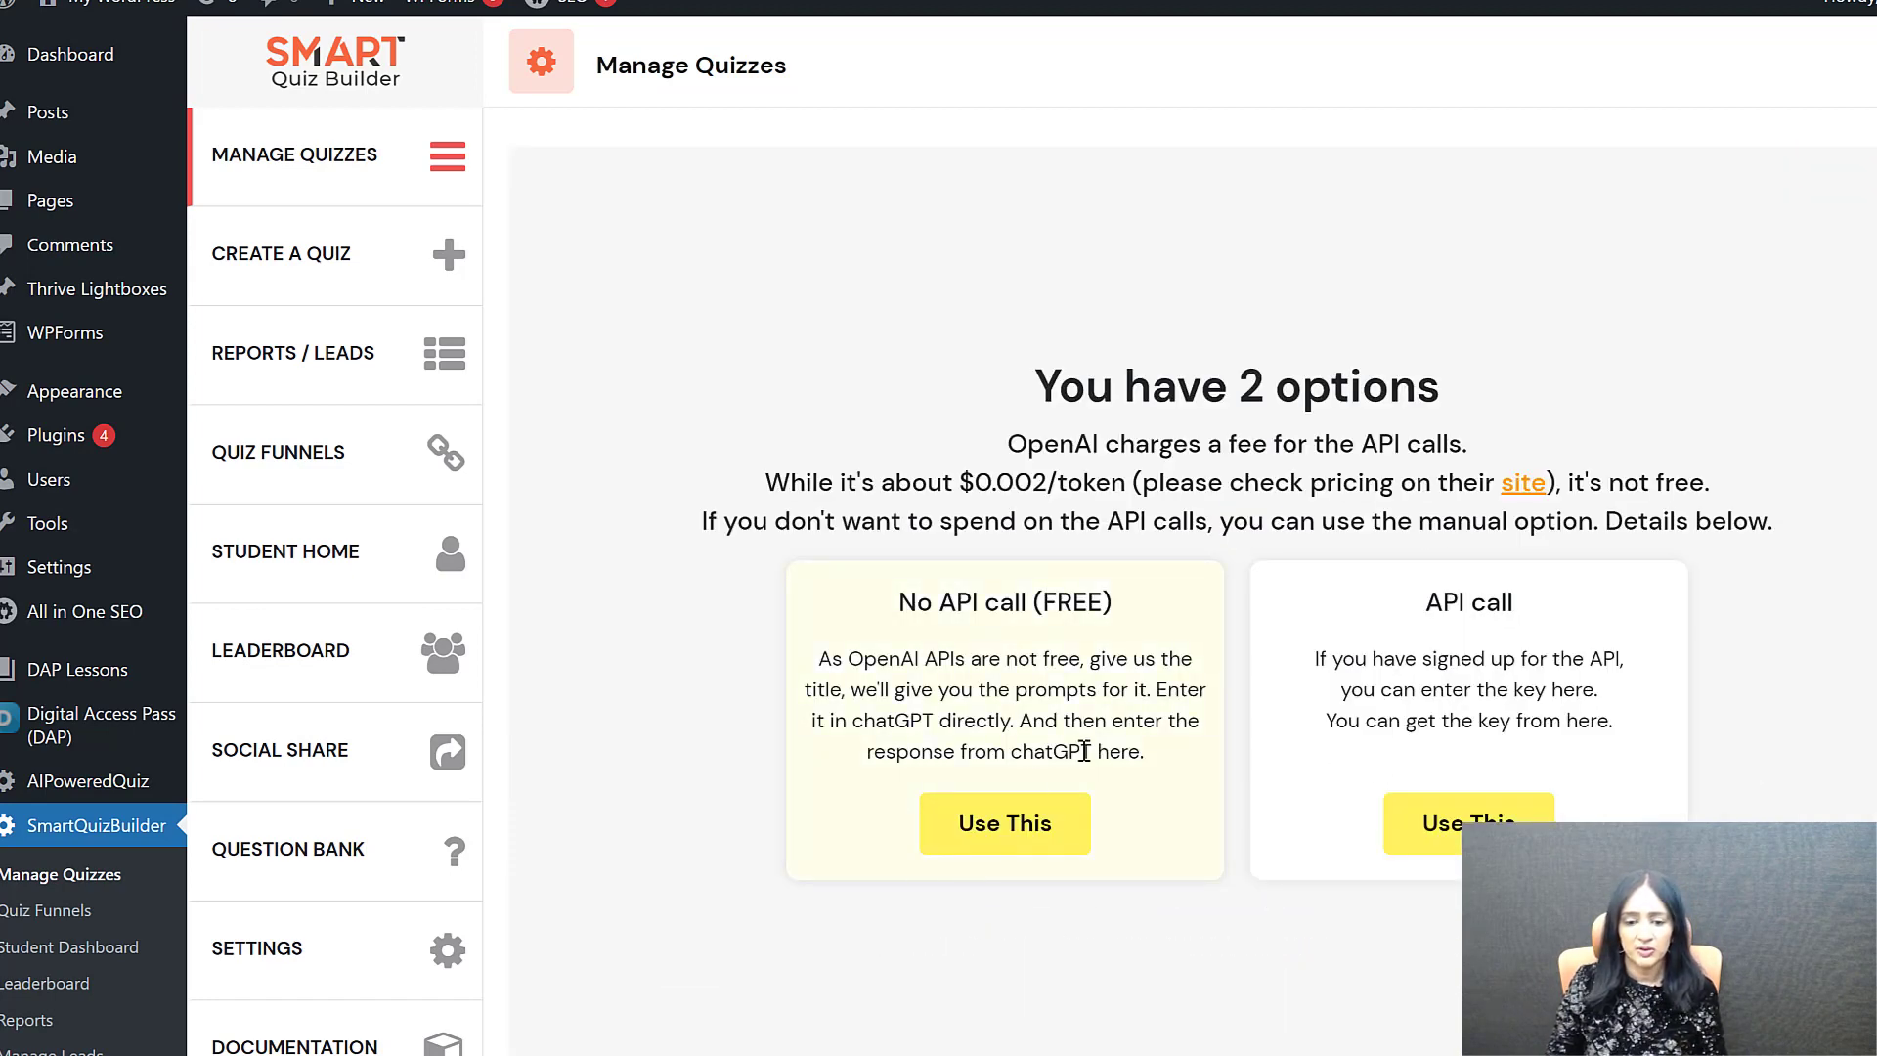
click(1064, 838)
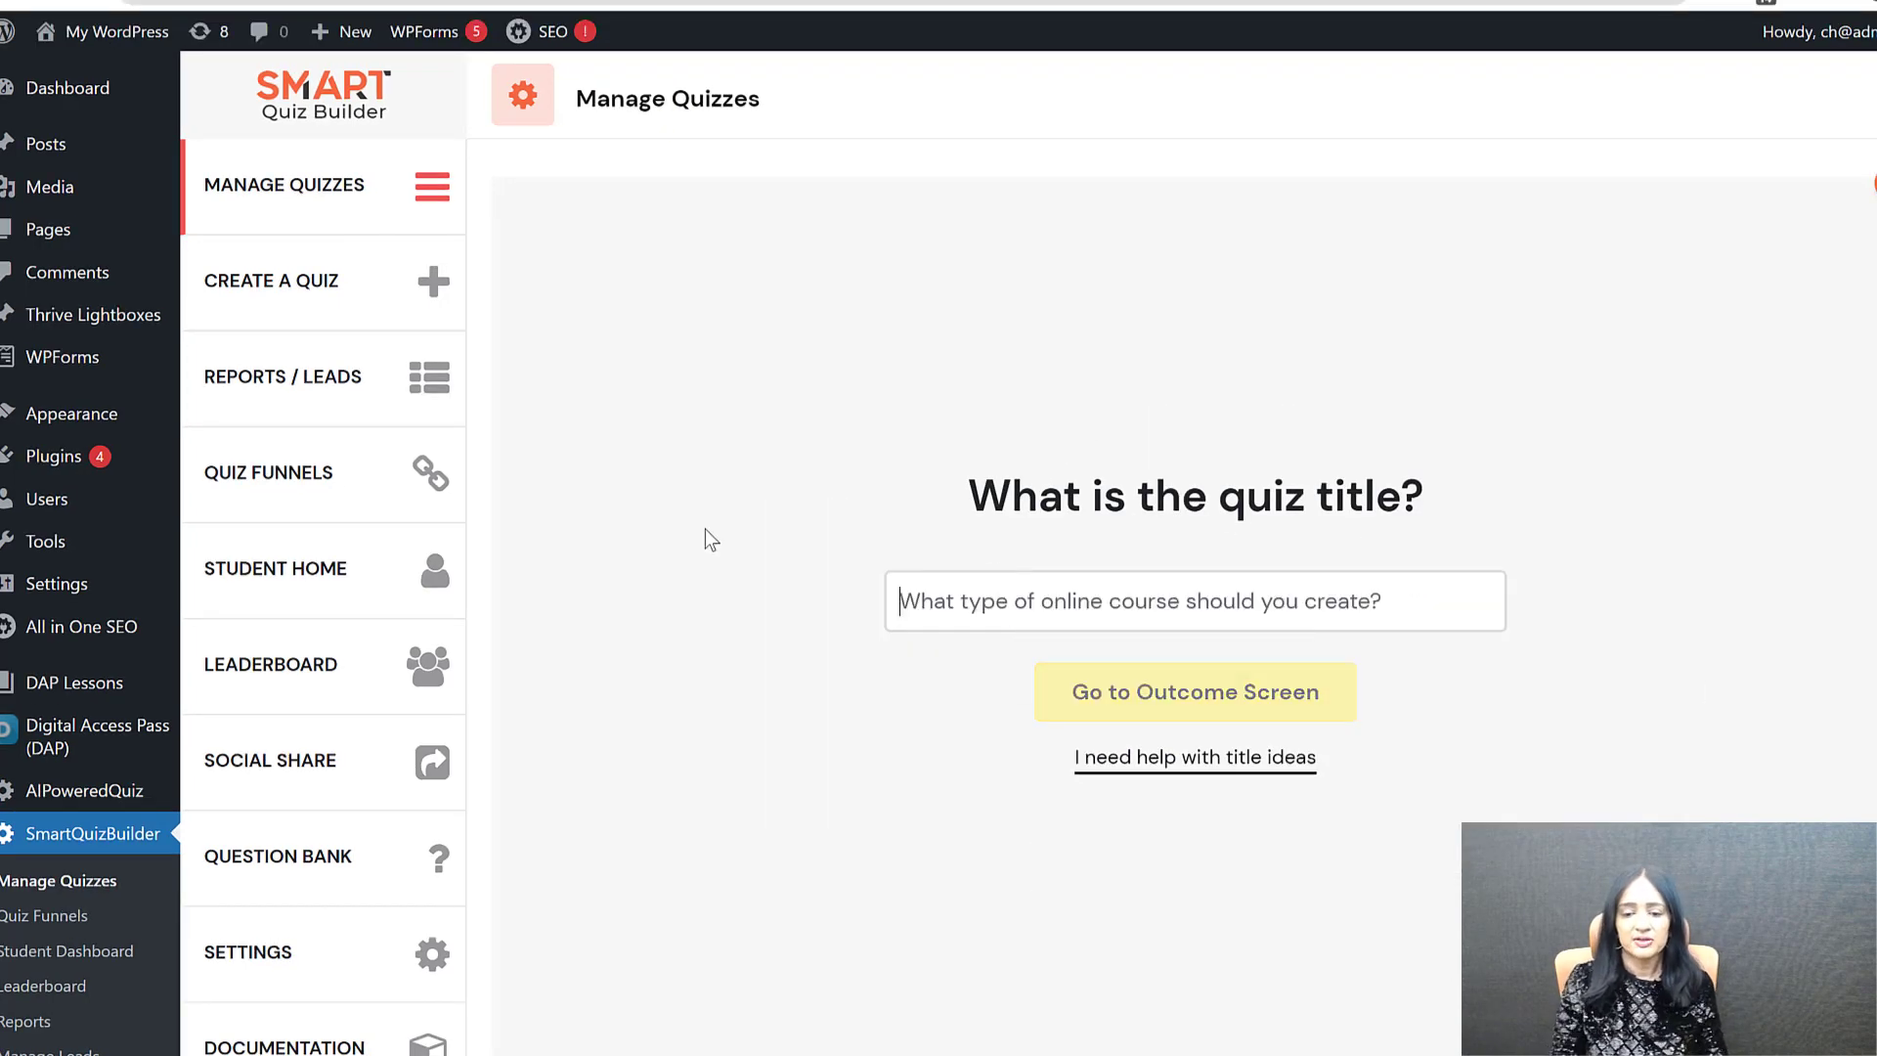
Step: Enter "How well do you know WordPress?" as the quiz title
click(1300, 600)
text(How well do you know WordPress?)
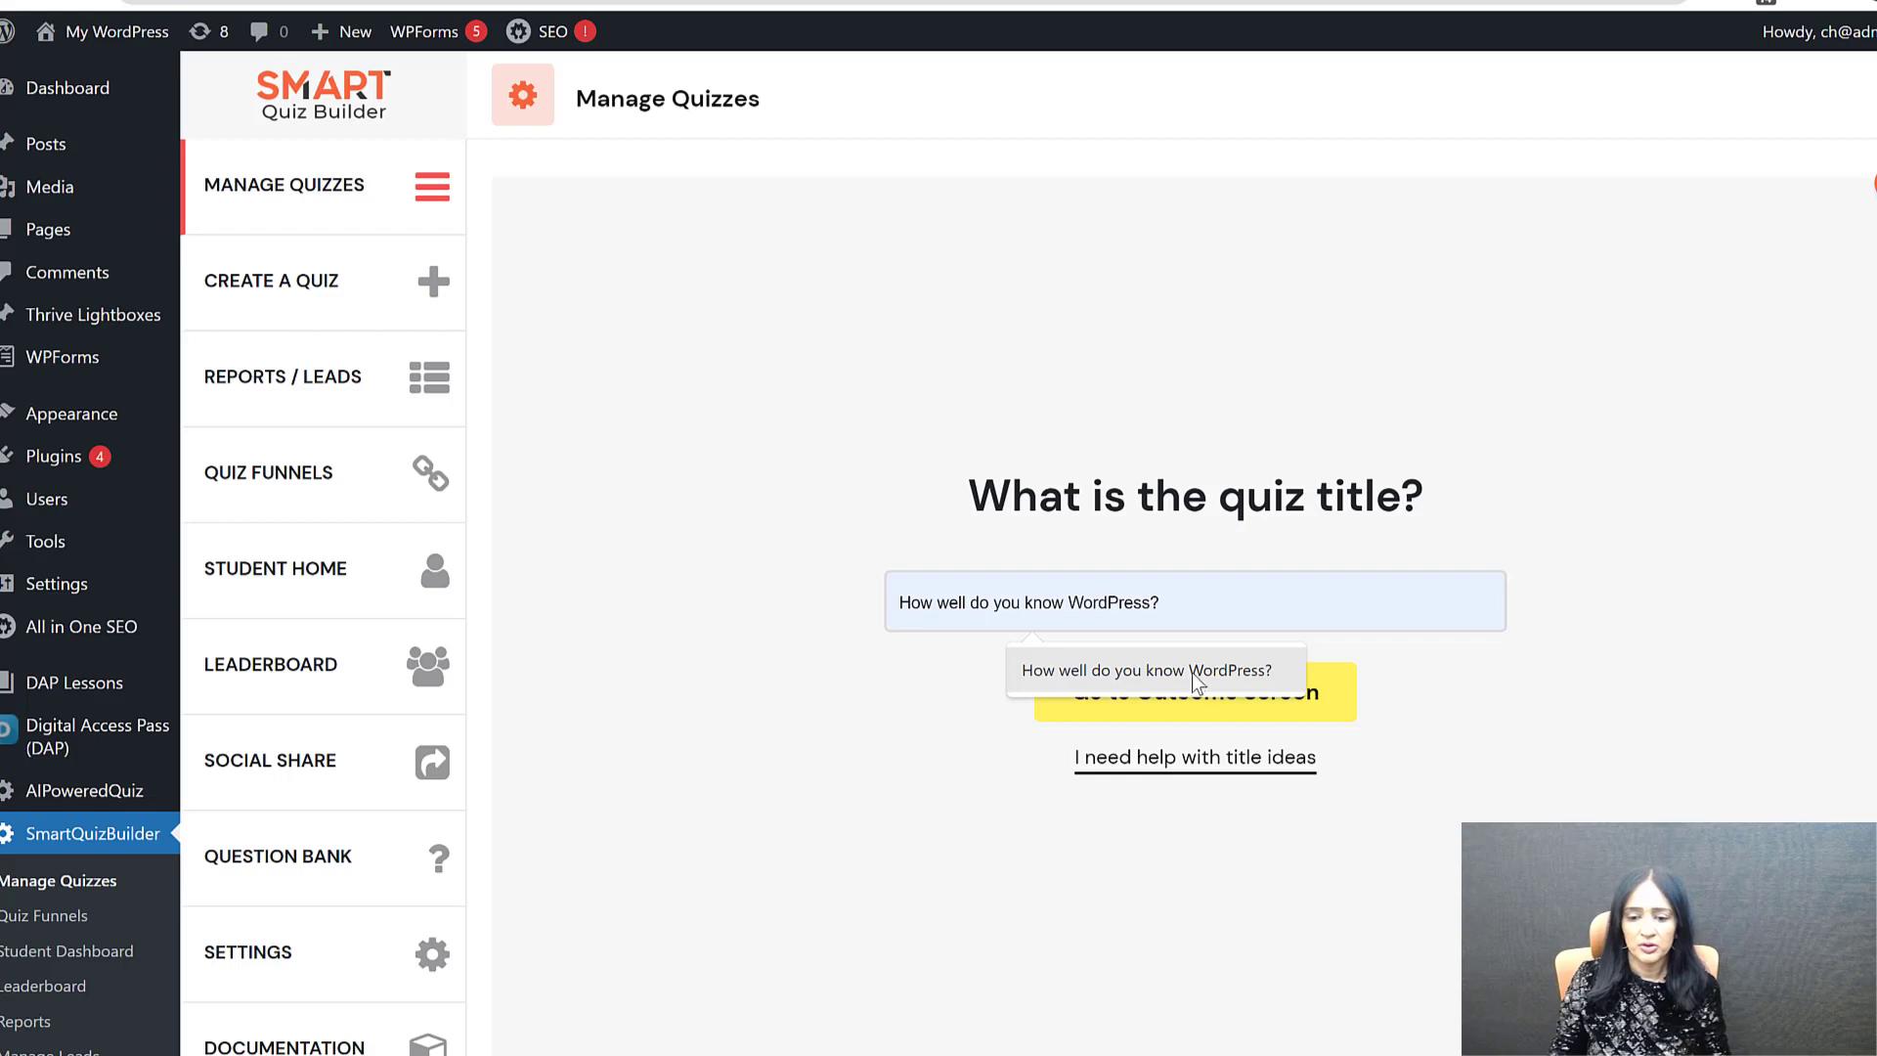
click(1193, 673)
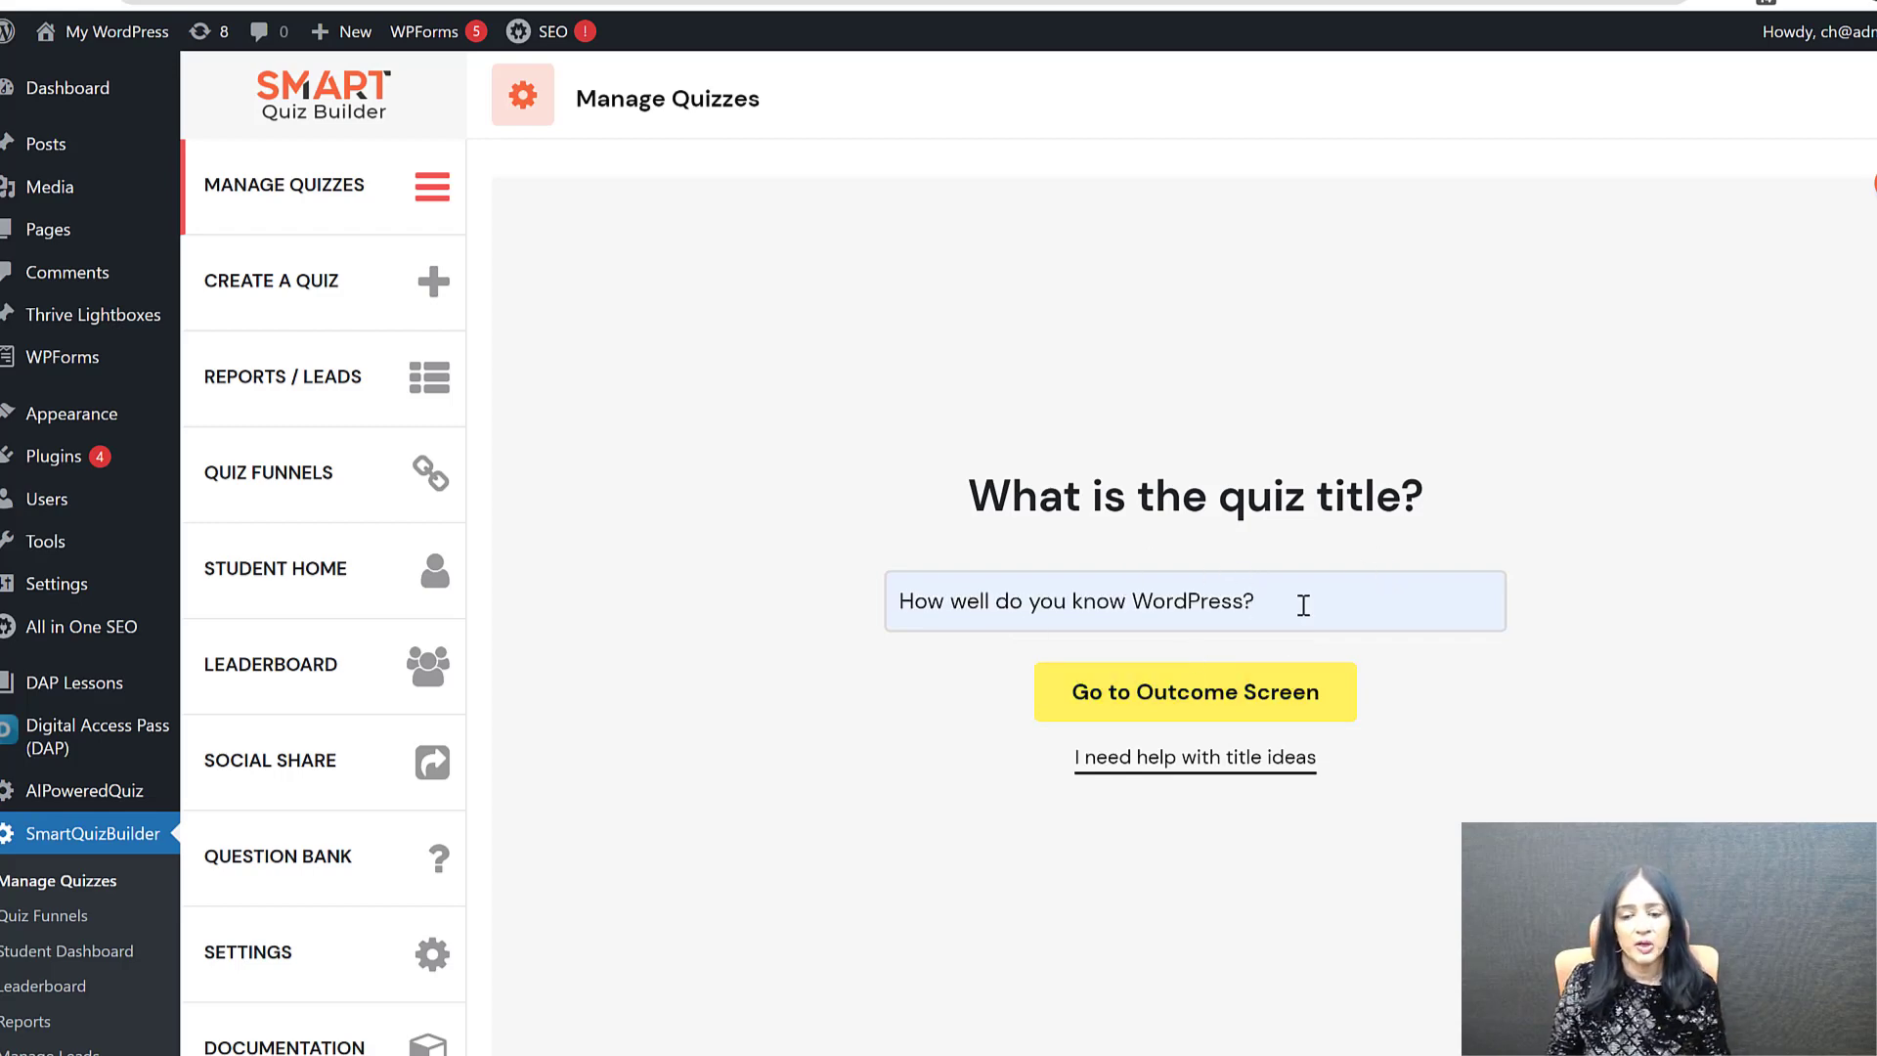
Step: Generate the title ideas prompt for the topic "WordPress Knowledge" and copy it
click(1253, 772)
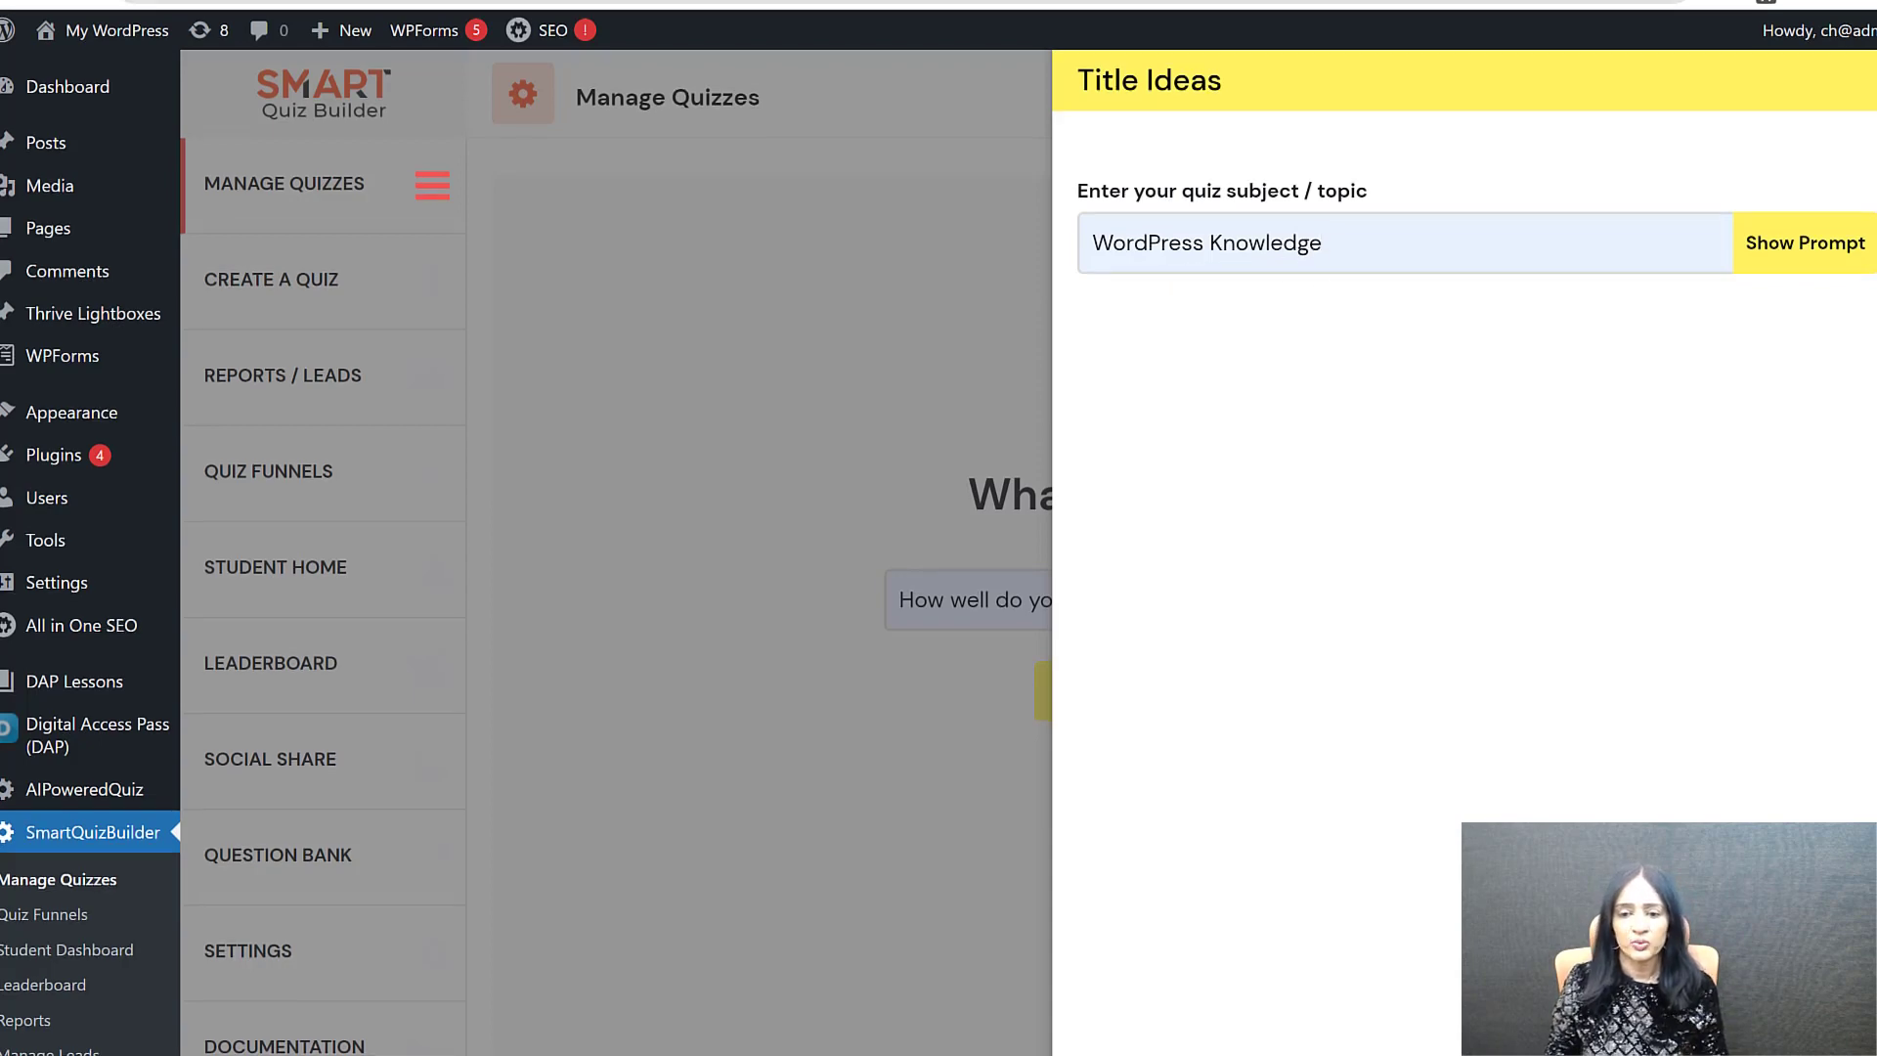
click(1820, 262)
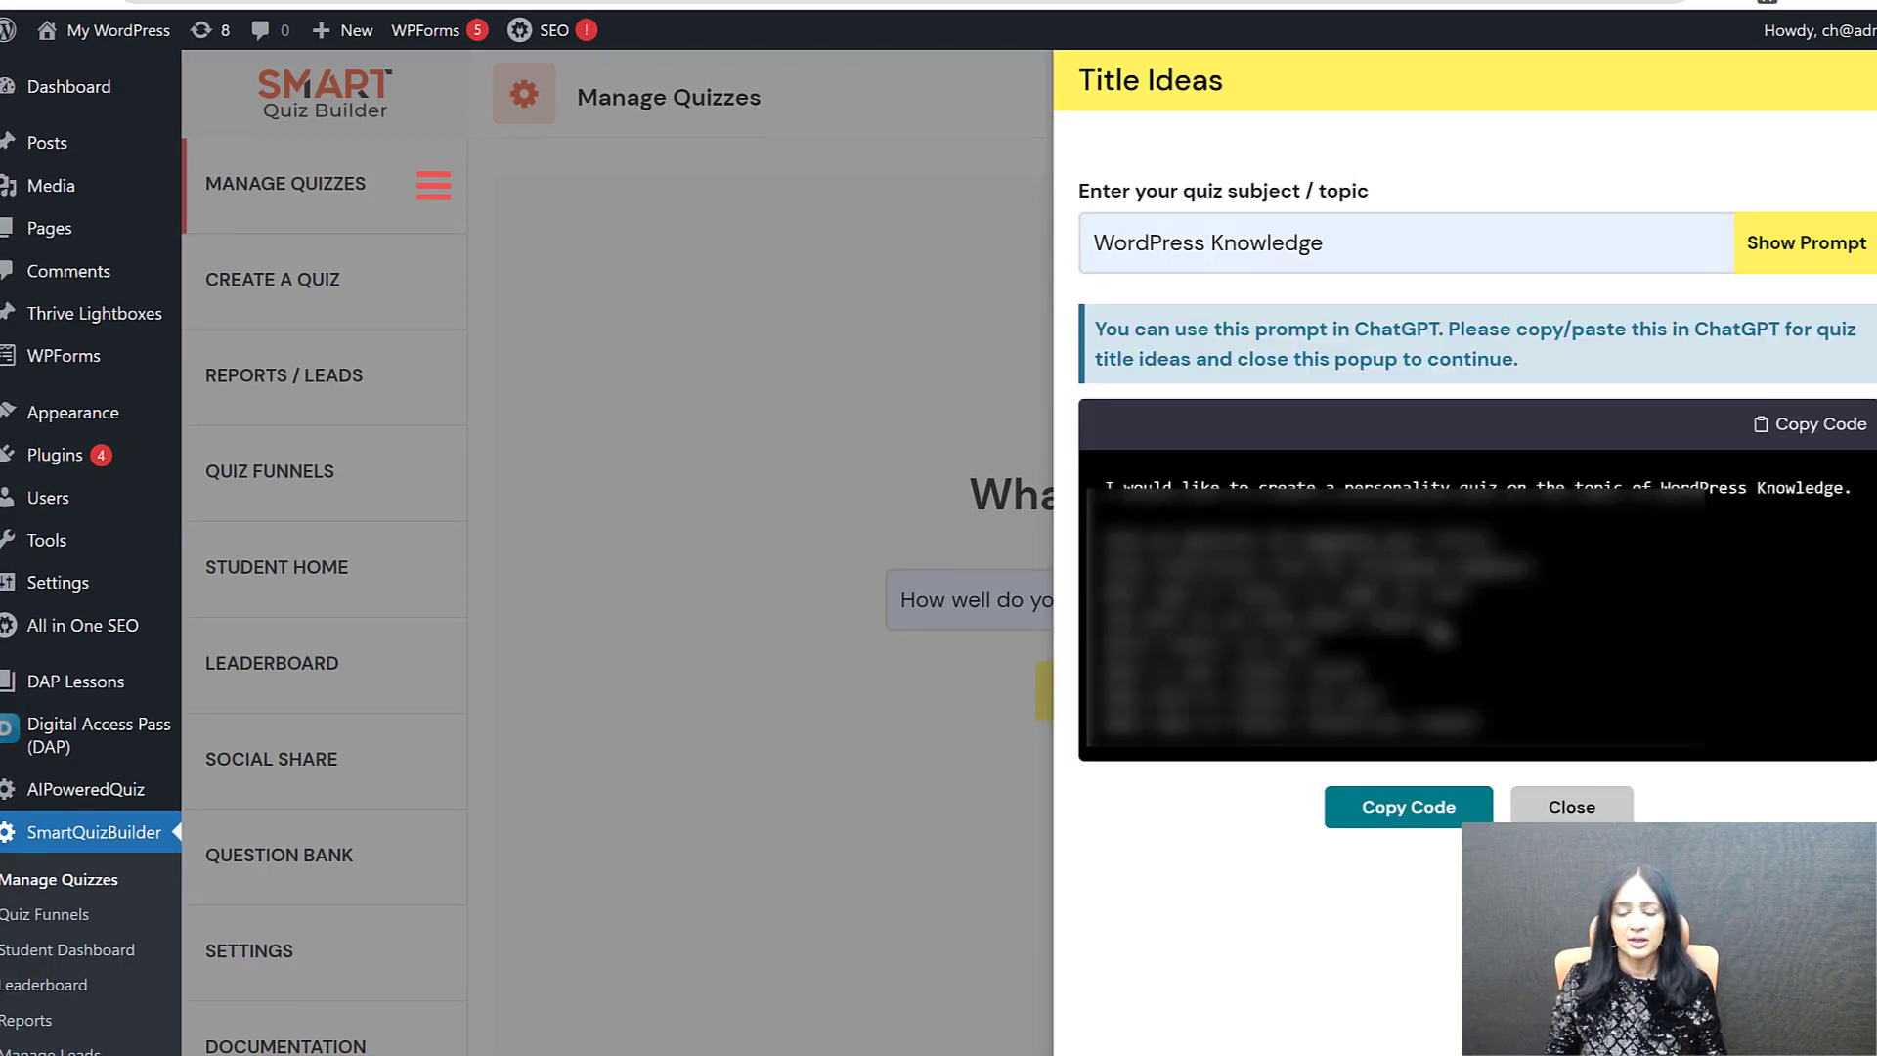
click(1401, 807)
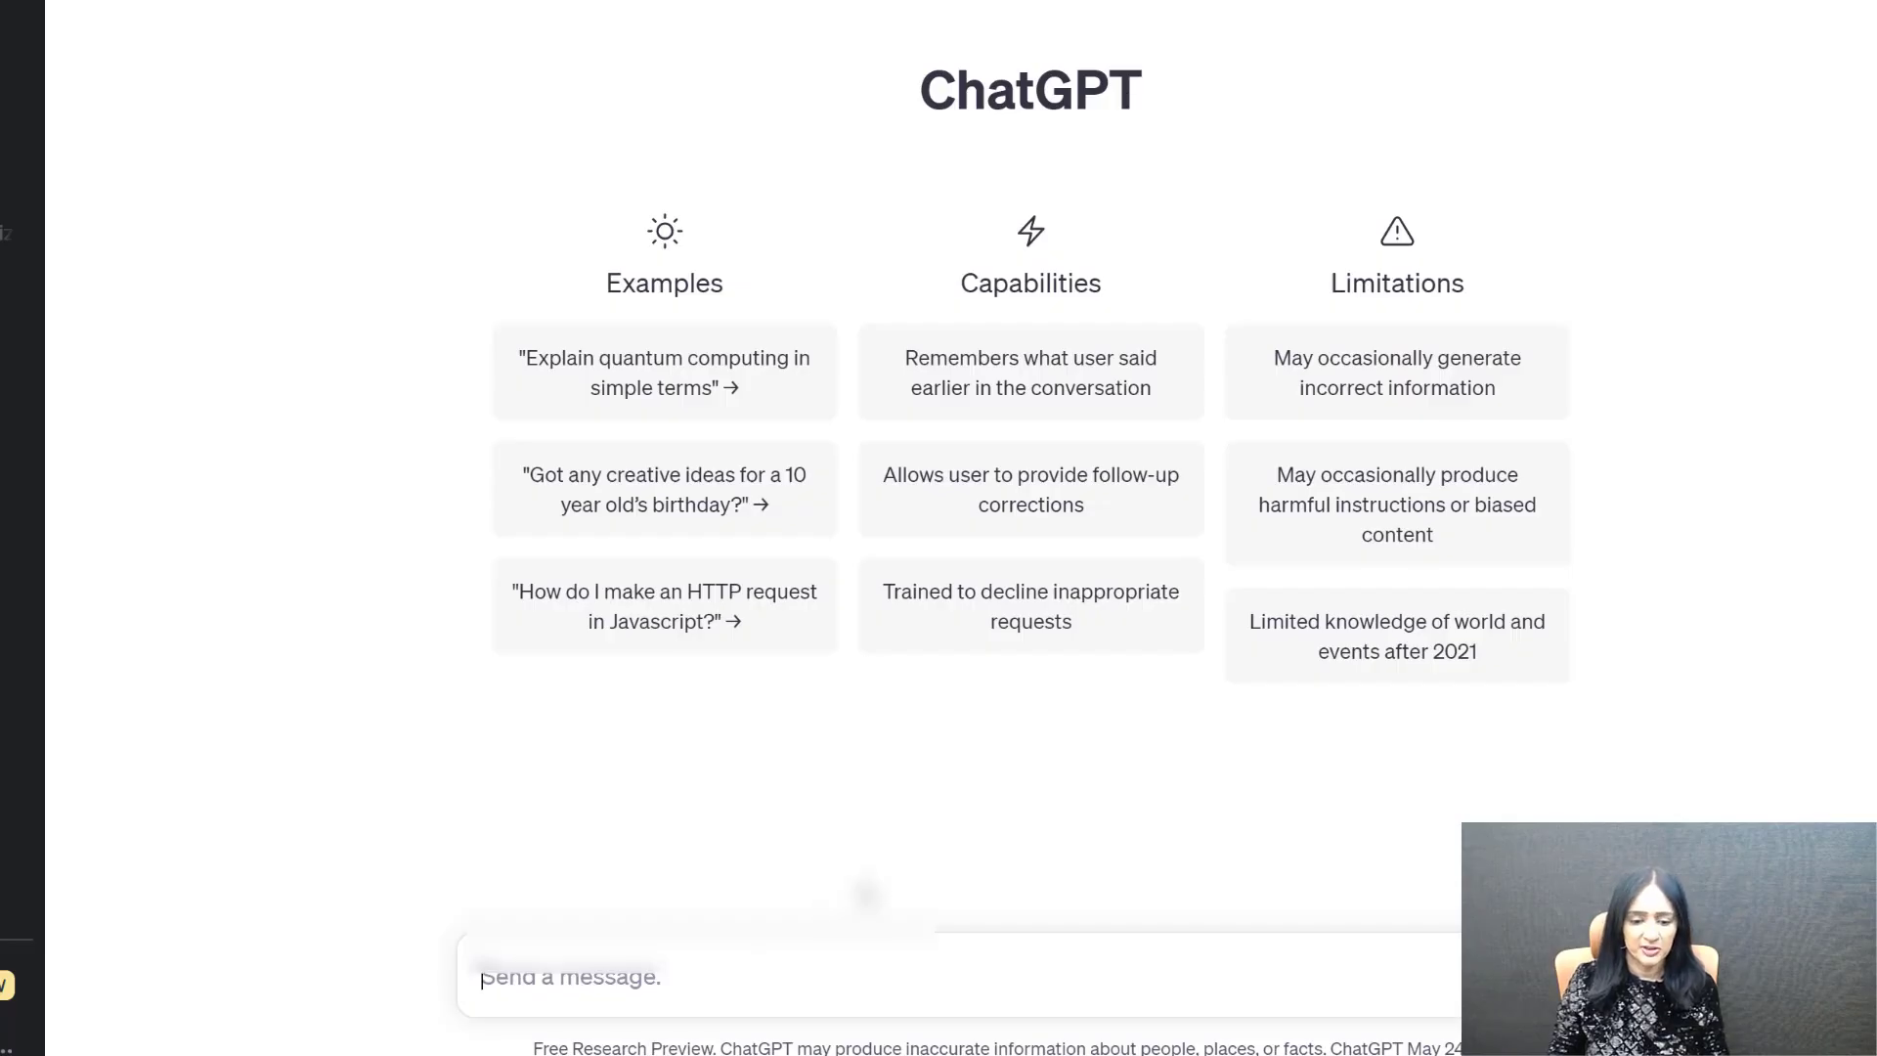
Step: Submit the copied title ideas prompt in ChatGPT, then return to SmartQuizBuilder and close the title ideas
key(ctrl+v)
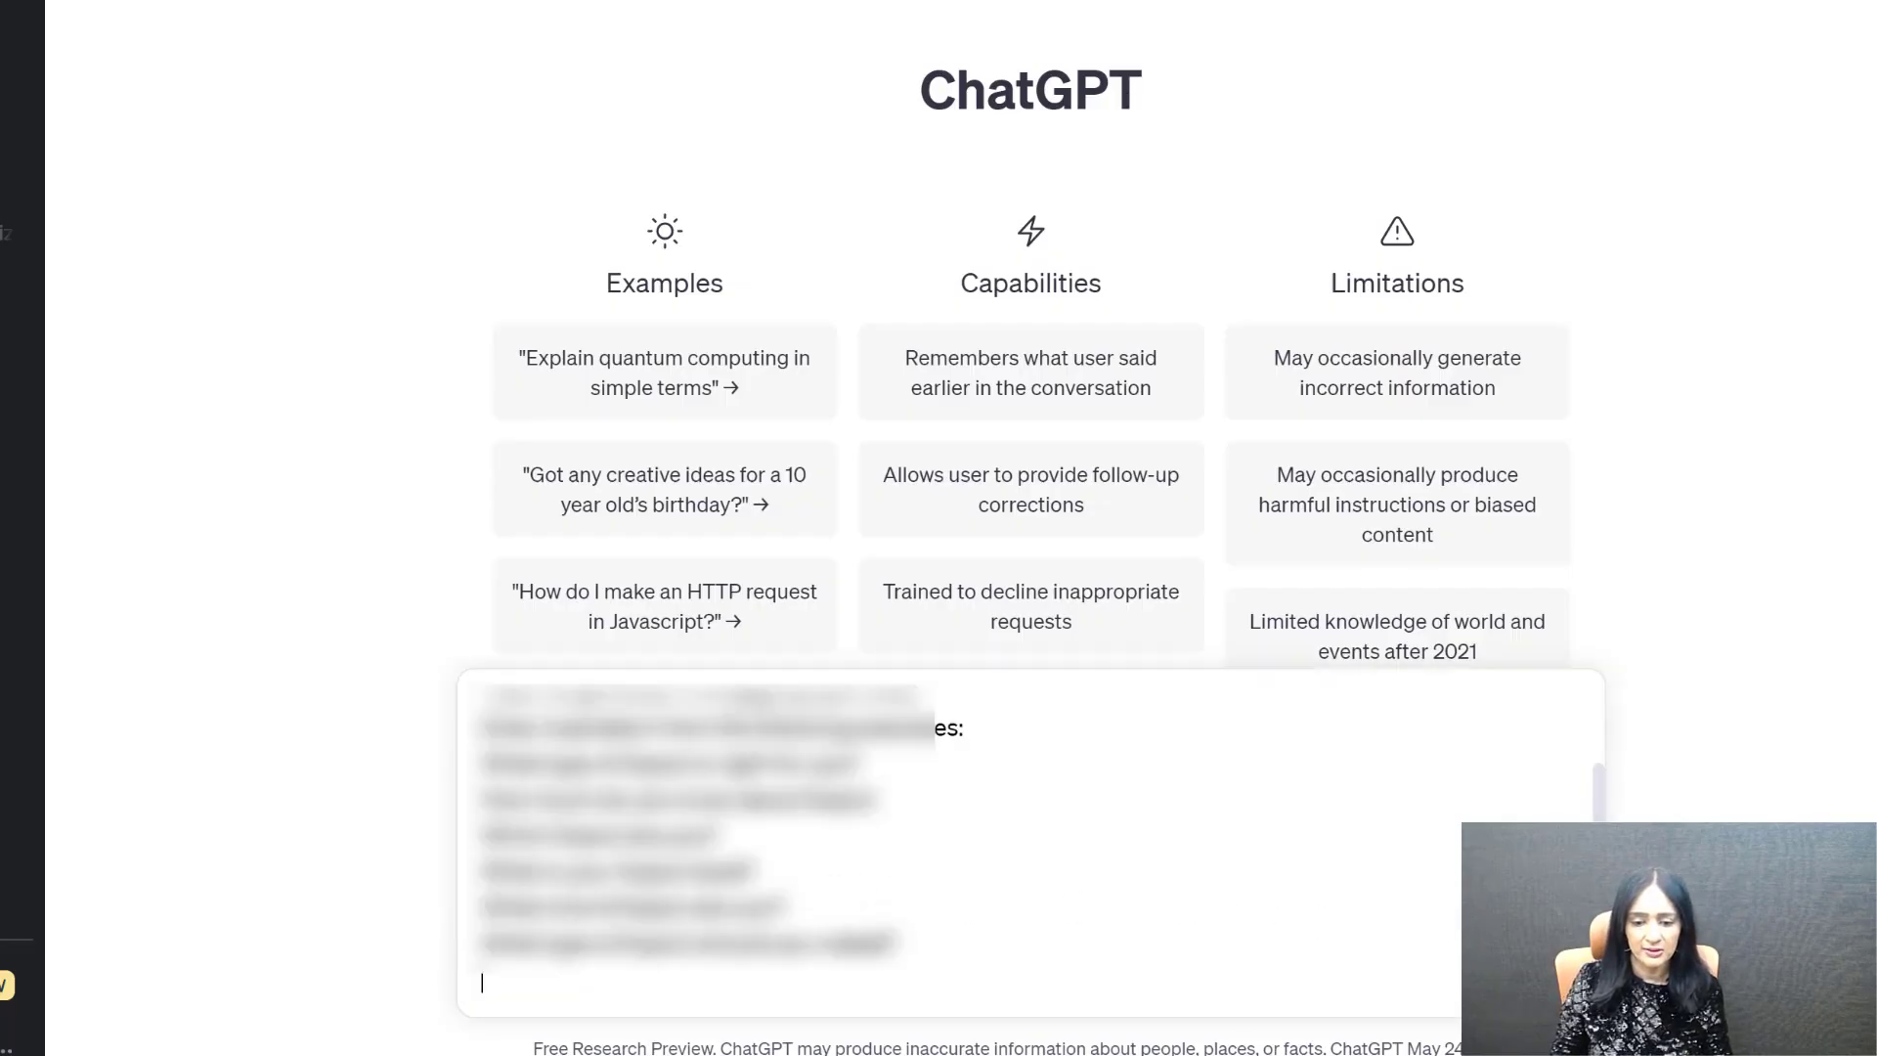
key(Return)
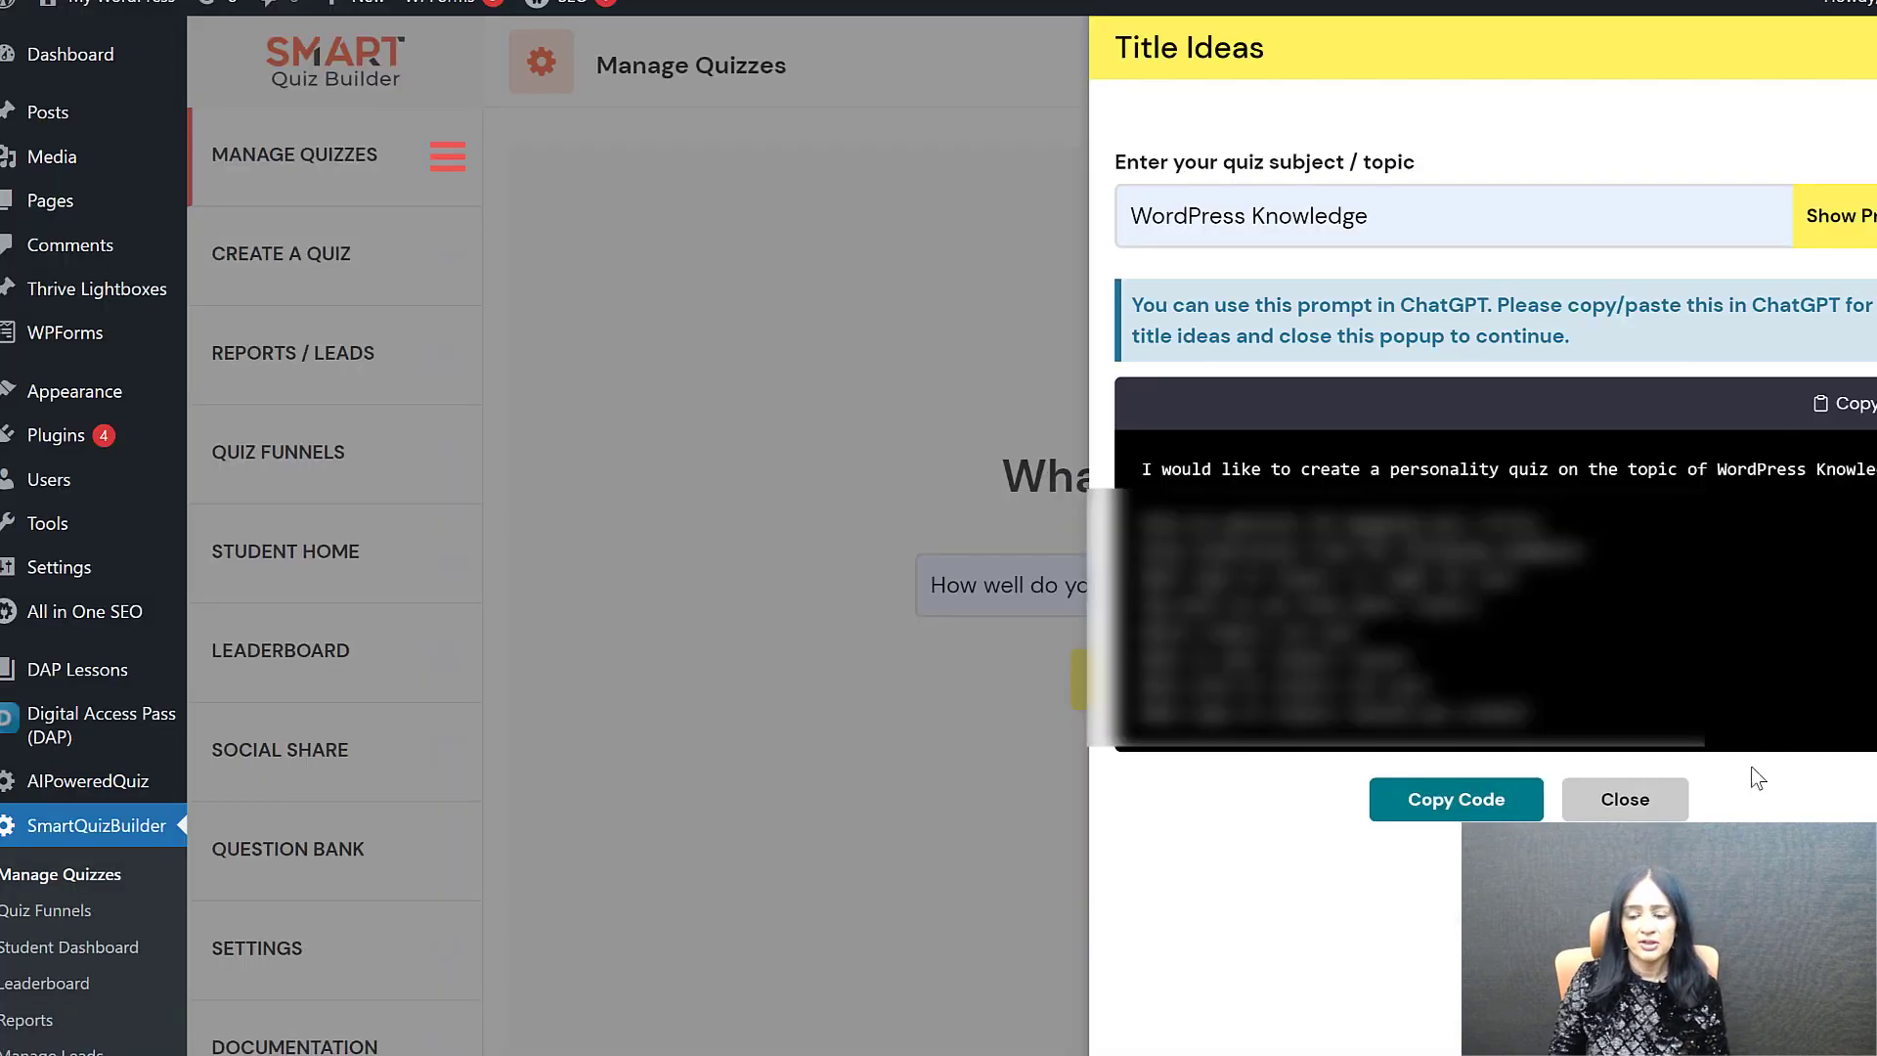
click(1626, 794)
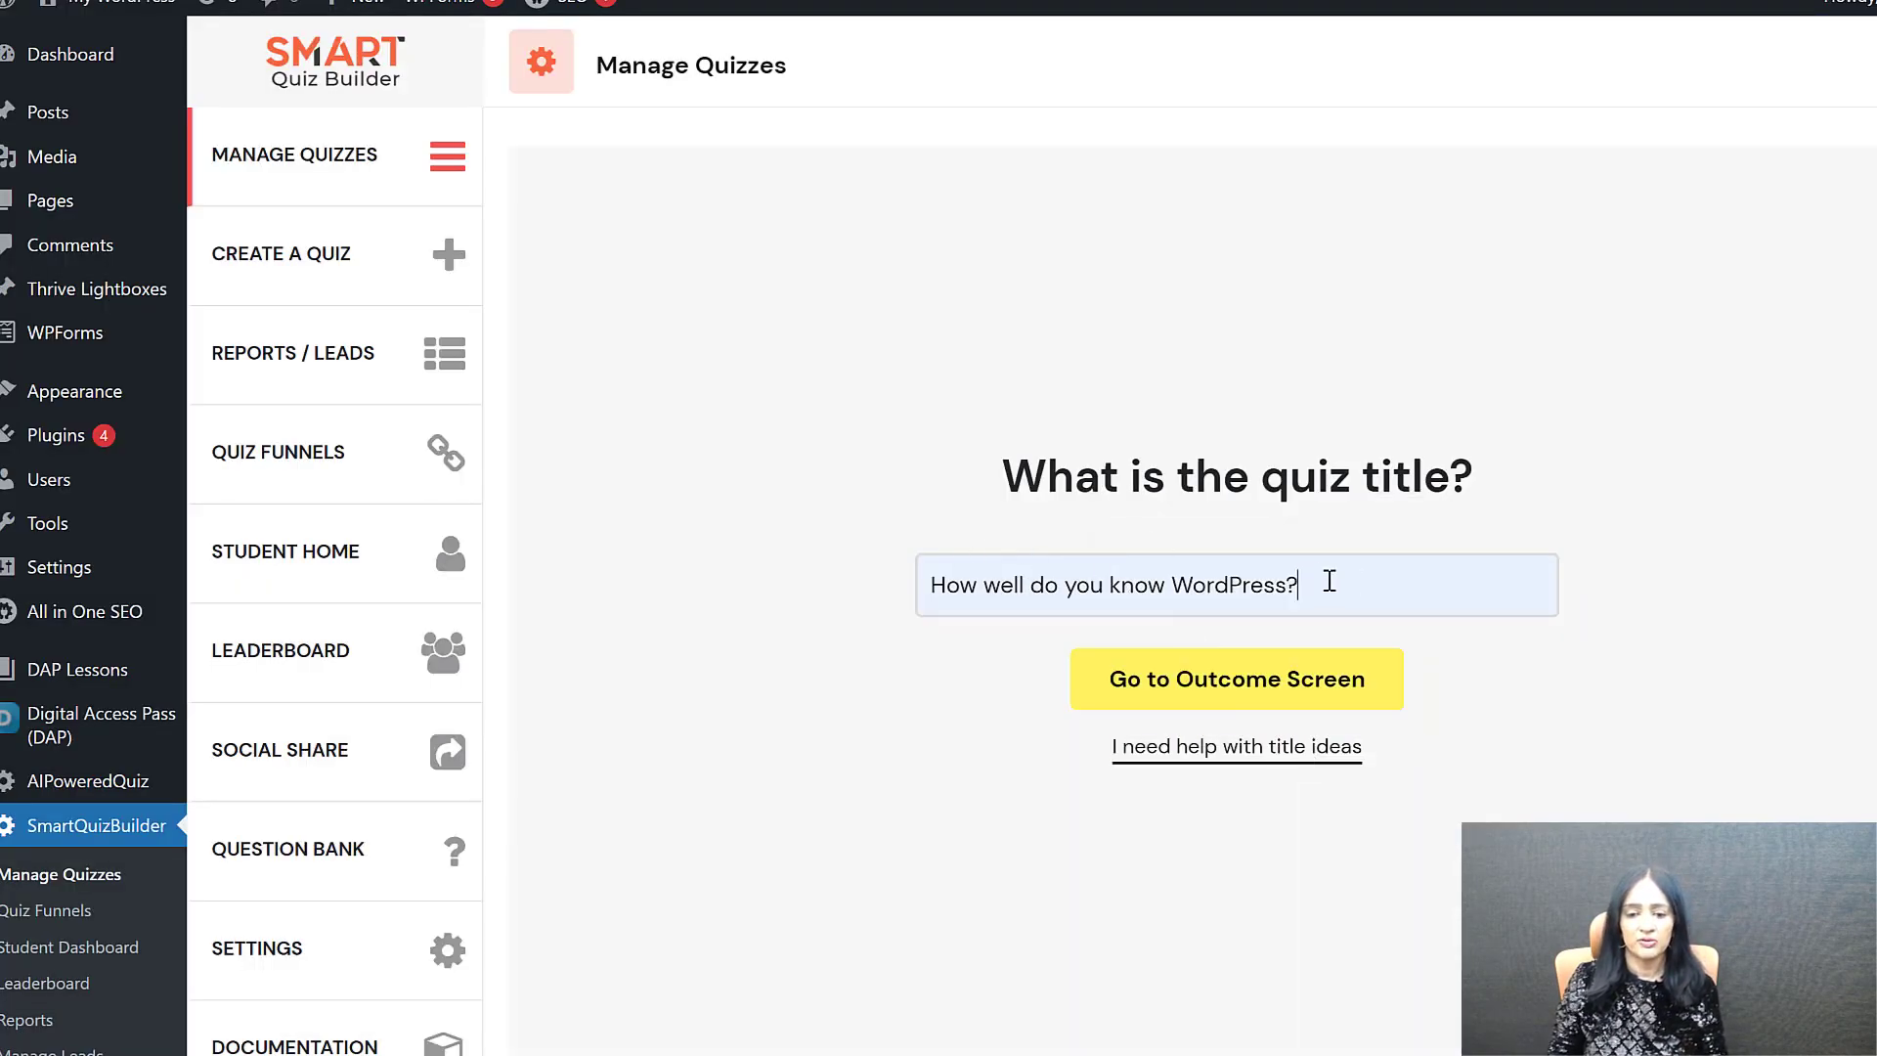
Step: Continue with the entered title to outcome generation and show the ChatGPT prompt for 3 outcome types
drag(1327, 583, 690, 569)
click(955, 716)
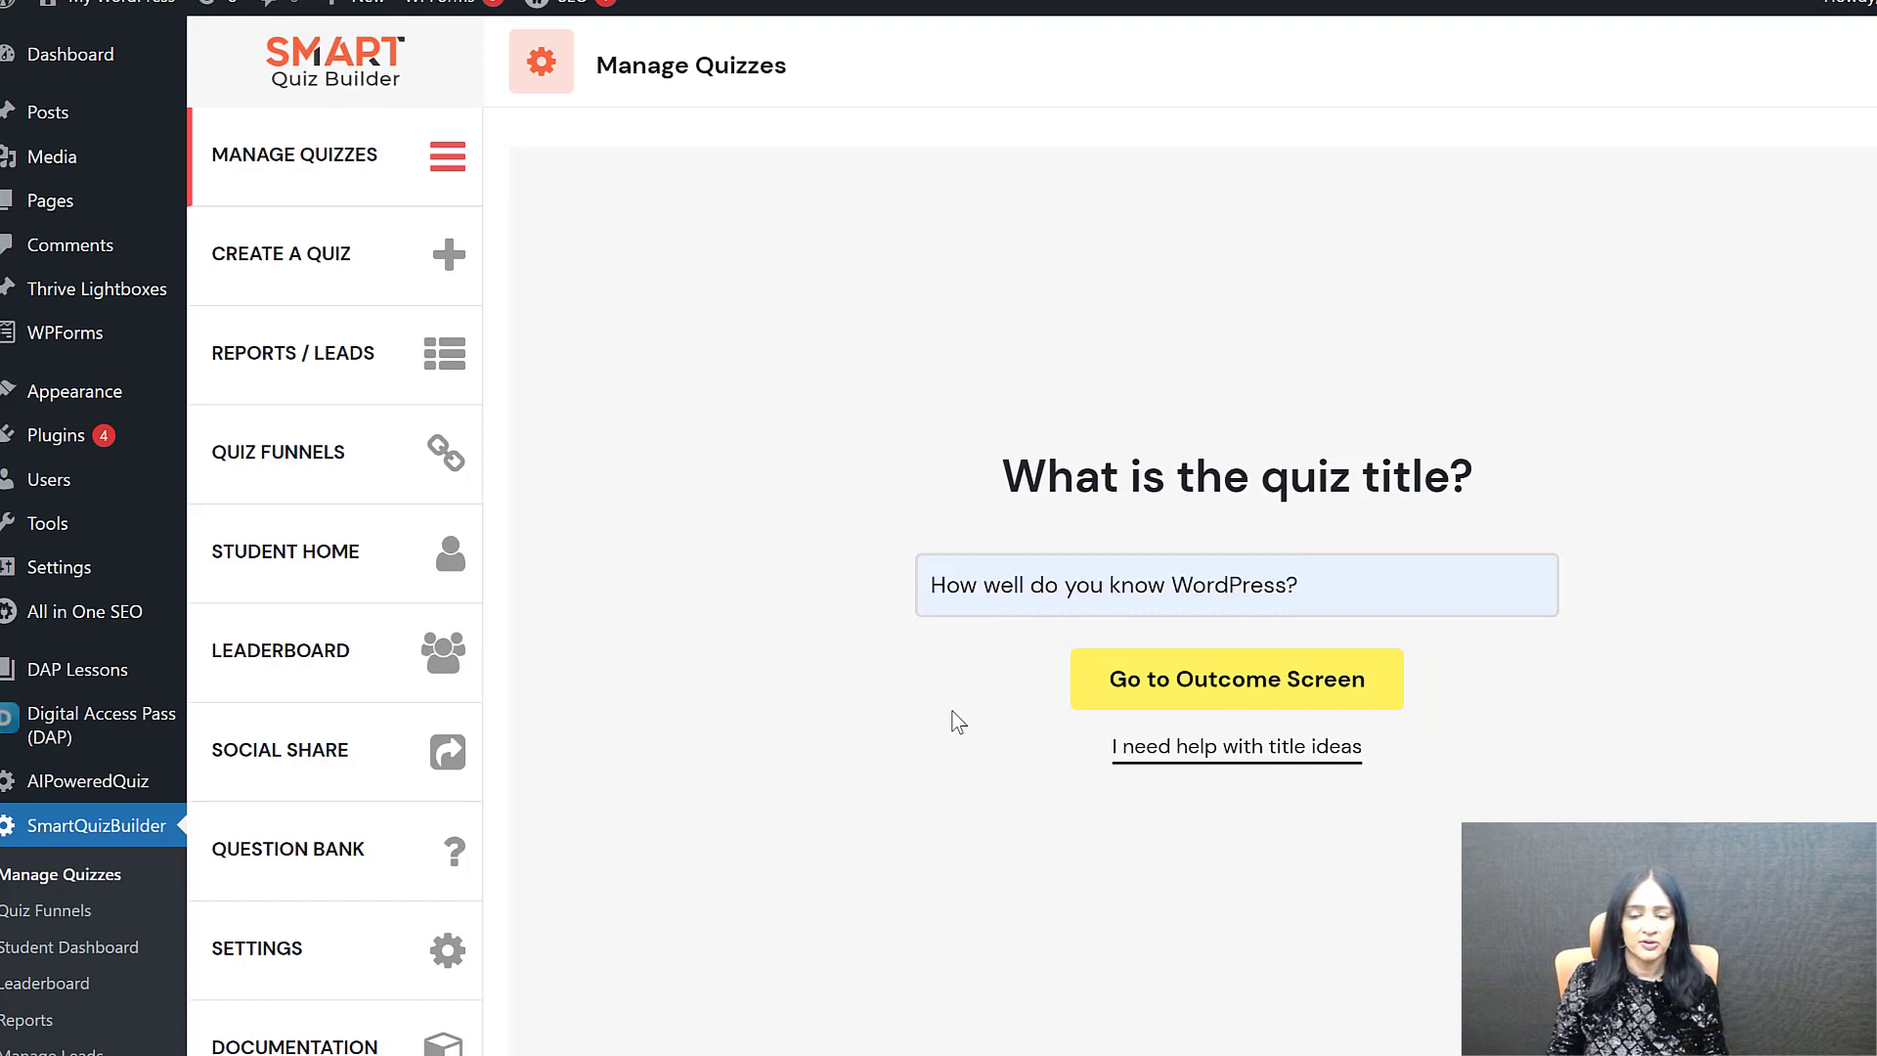
click(1349, 684)
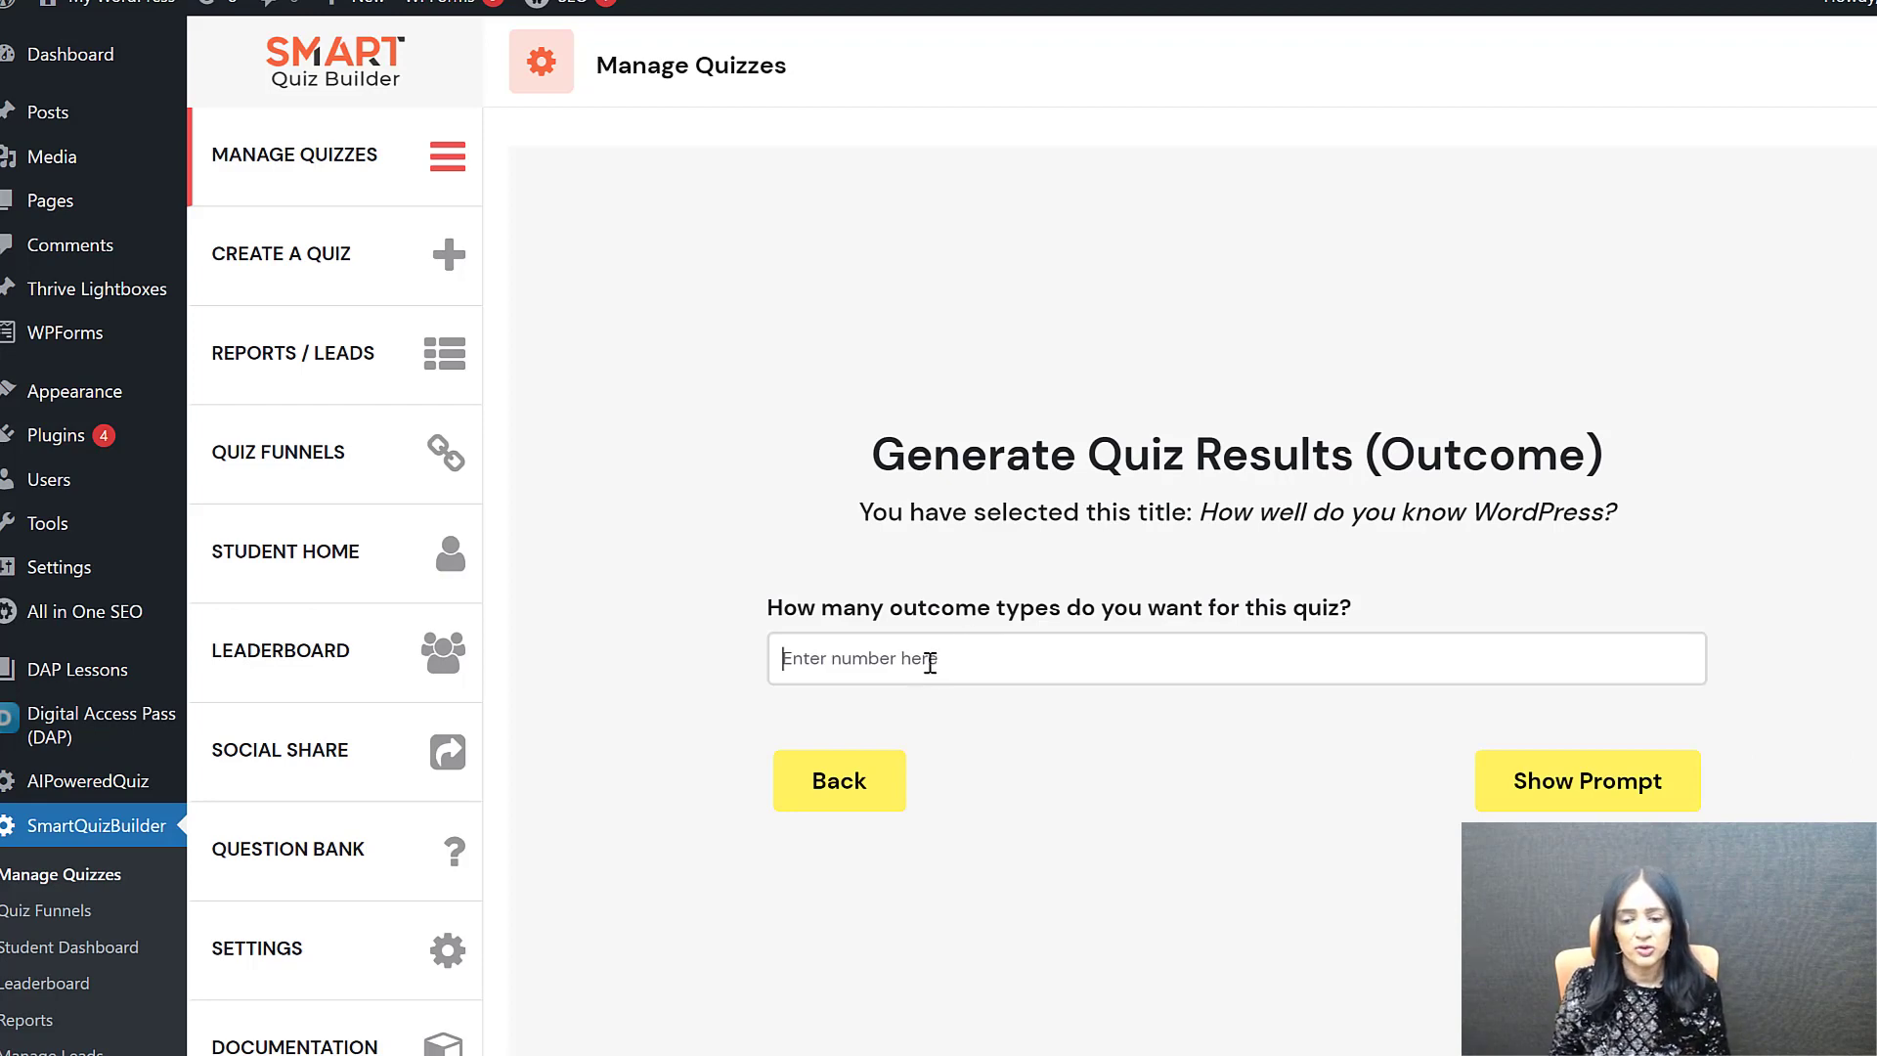
click(795, 658)
text(3)
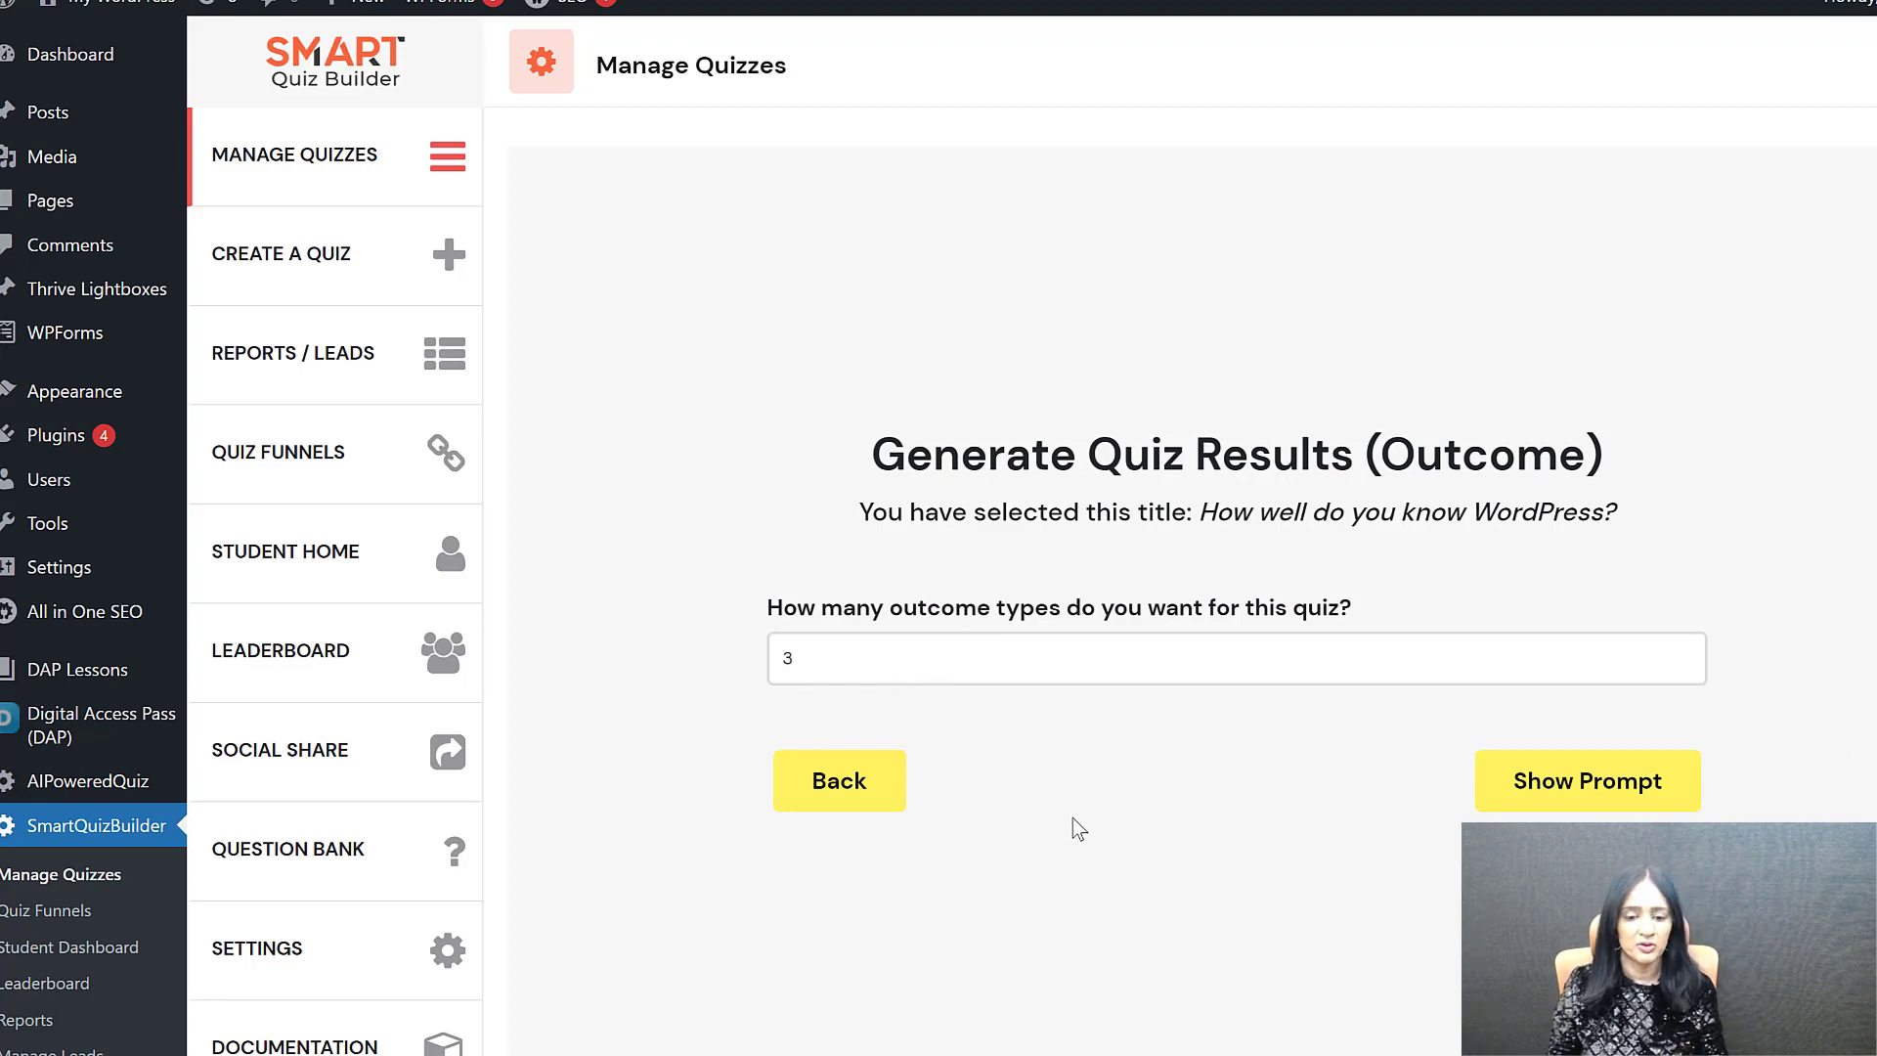
click(1554, 810)
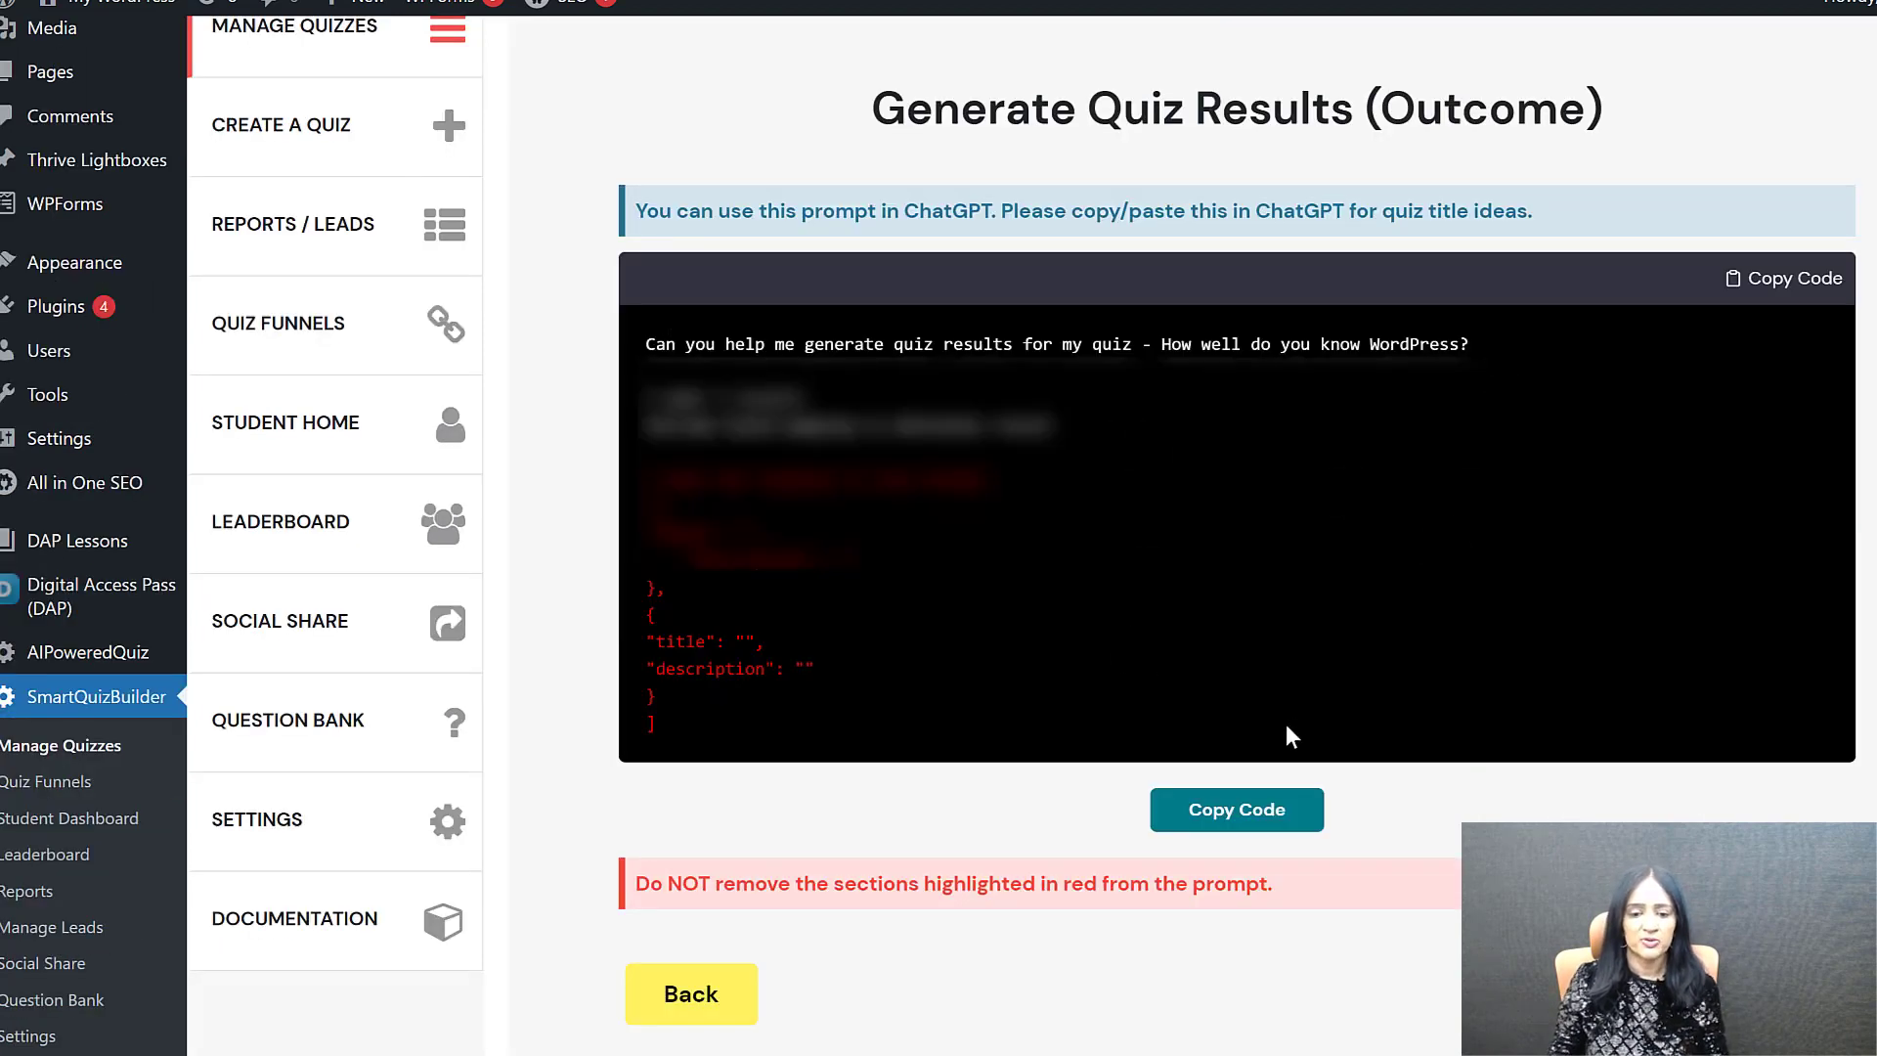
Step: Copy the outcome prompt into ChatGPT and paste the returned JSON with the three quiz results as the outcome response
click(1256, 811)
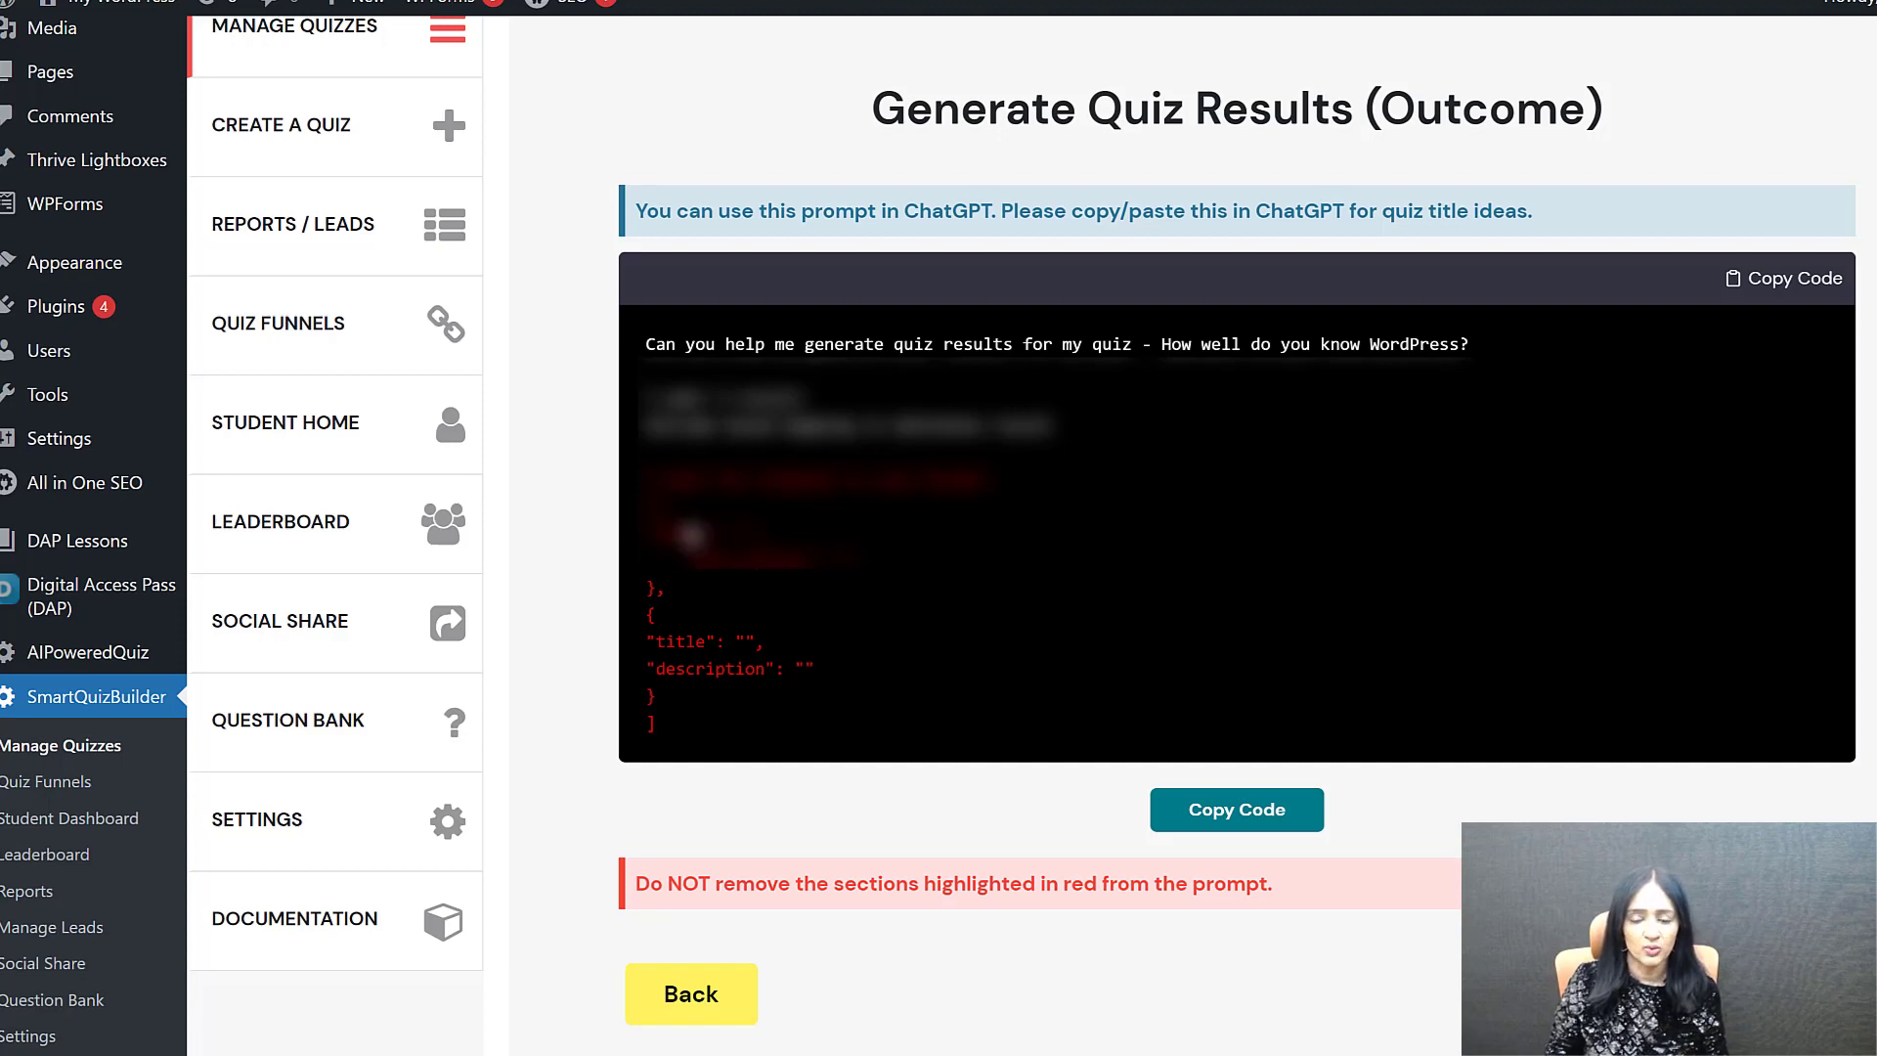
drag(1085, 432, 637, 359)
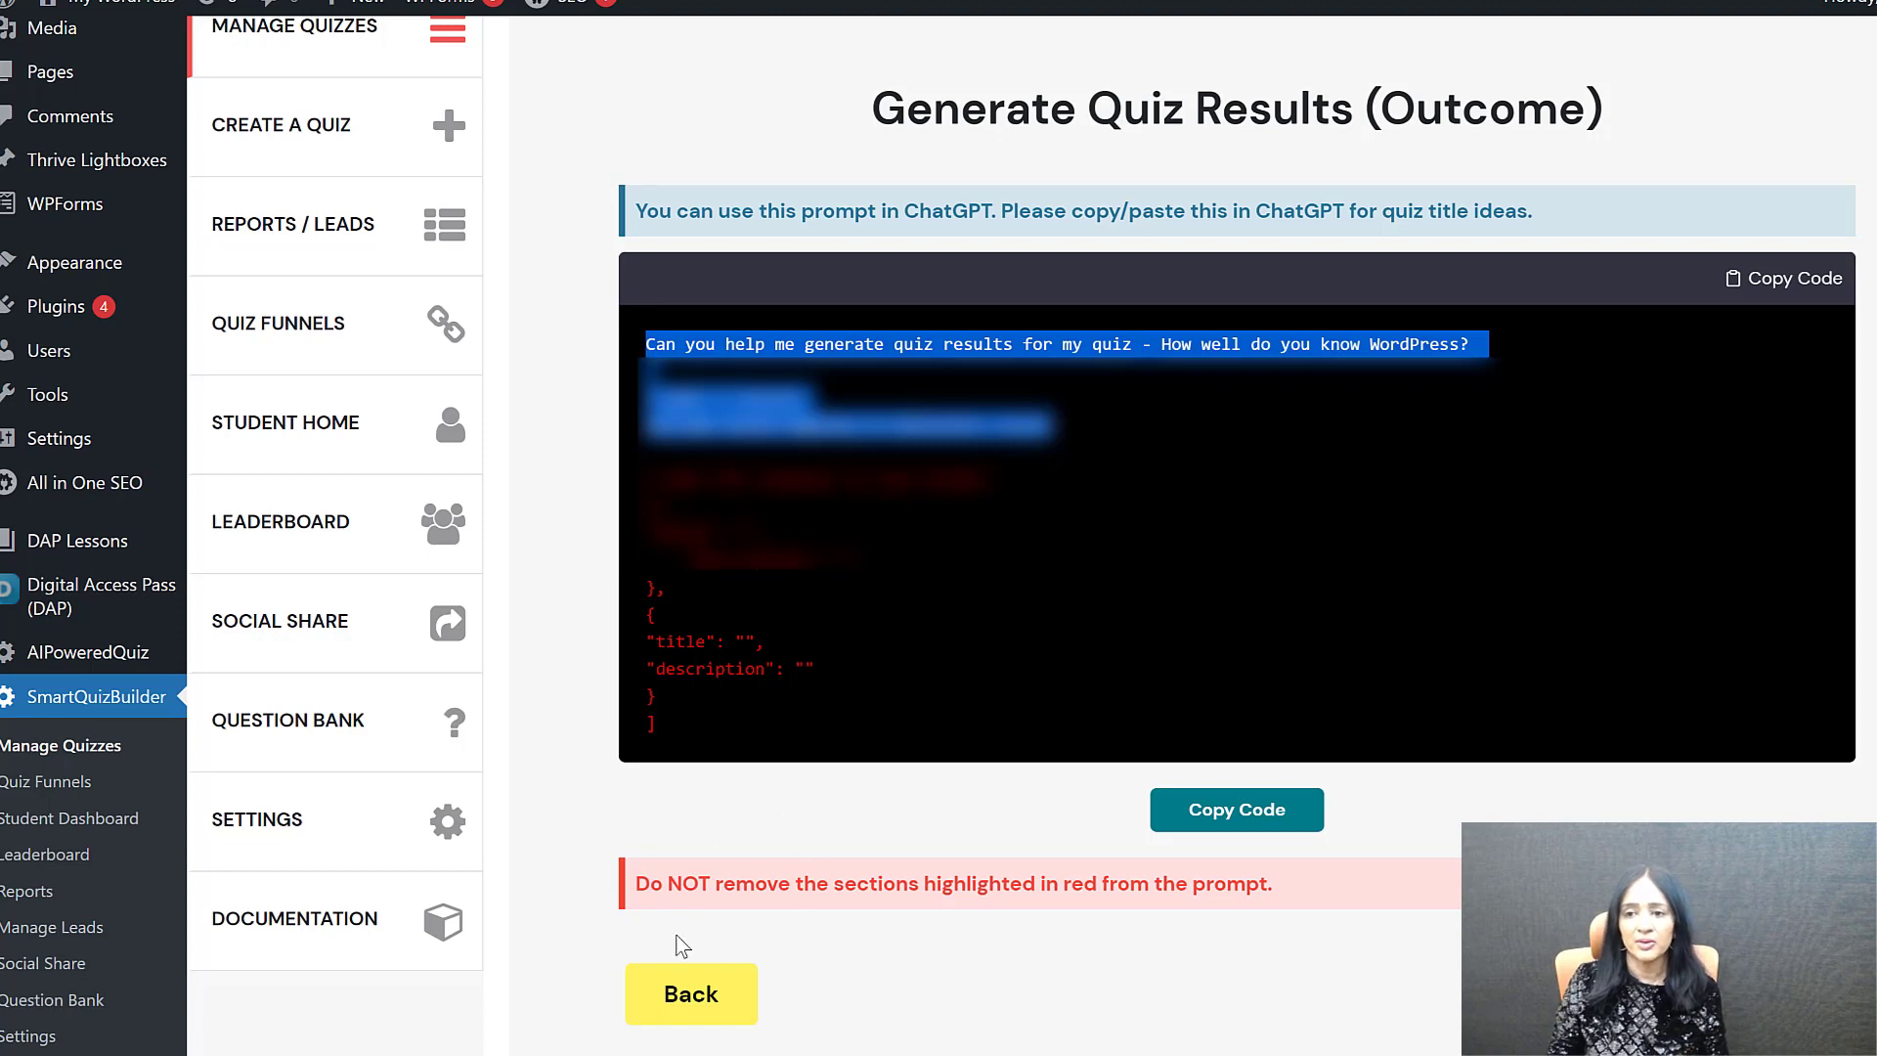
click(1308, 808)
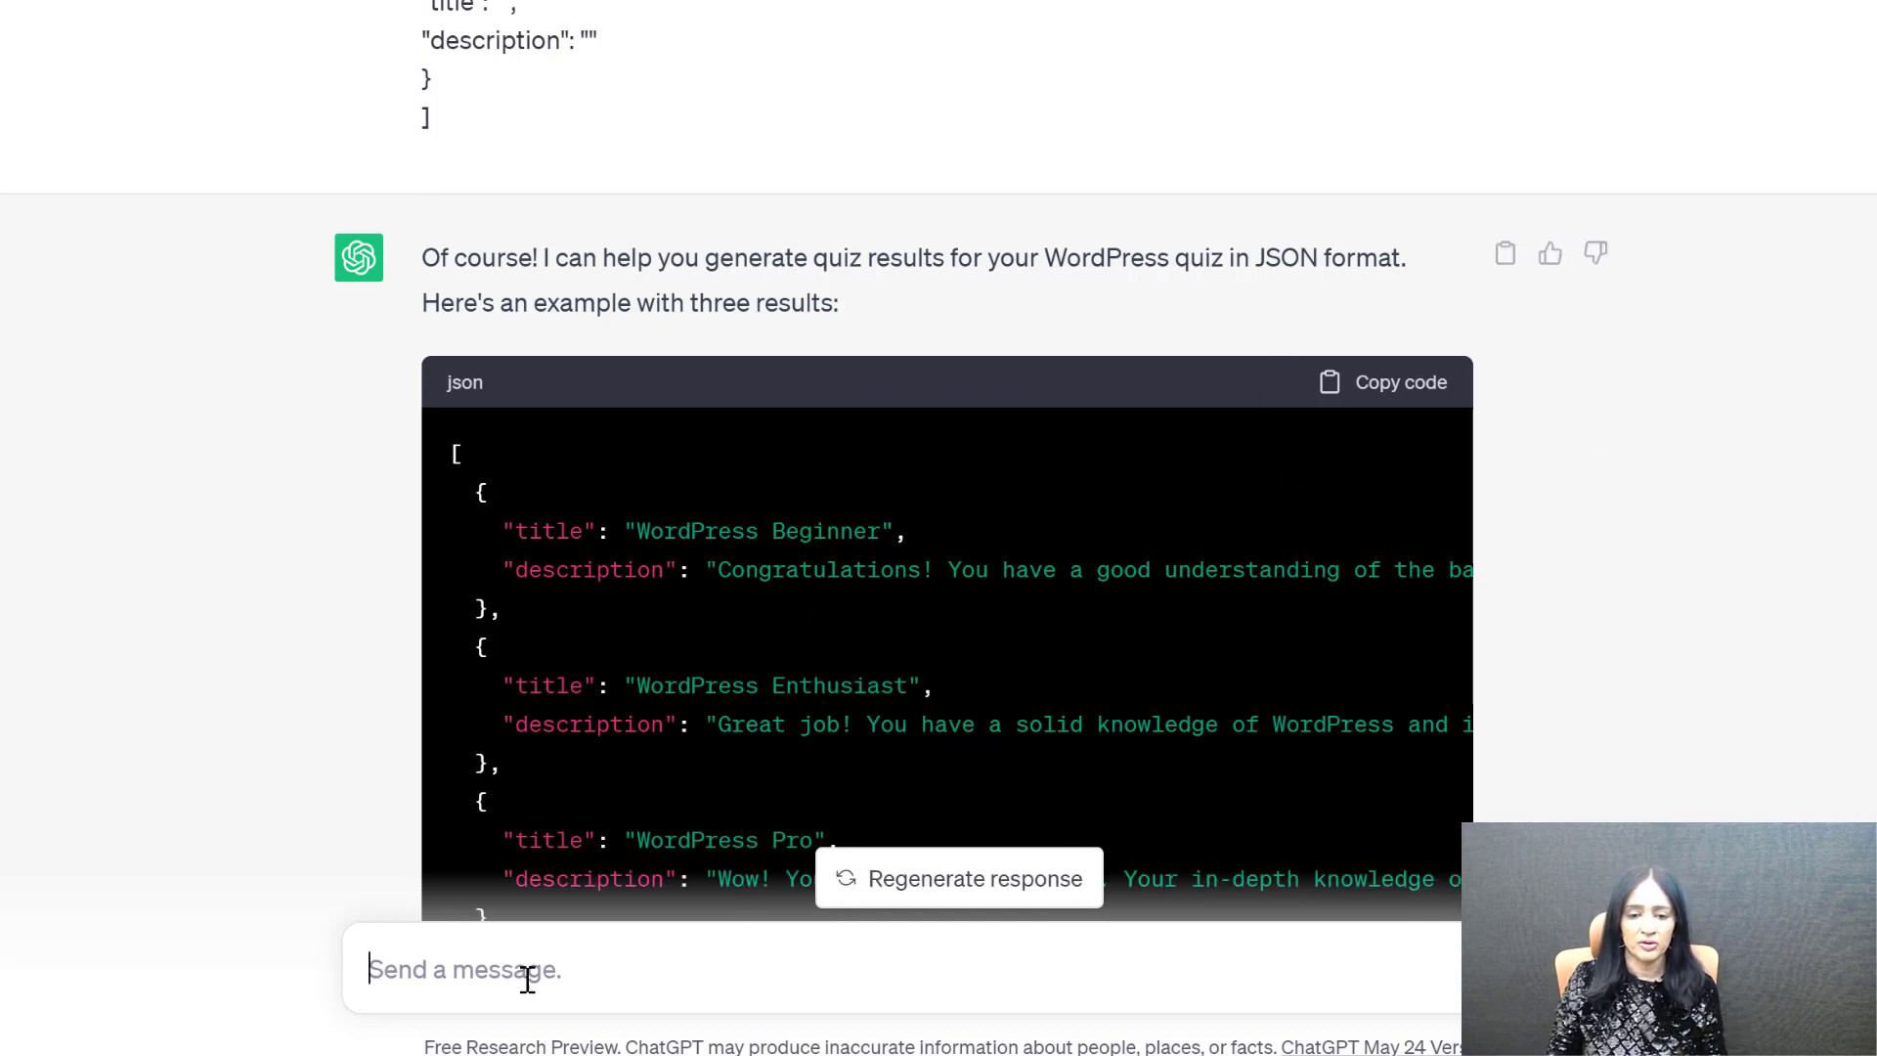
scroll(1447, 259, down, 4)
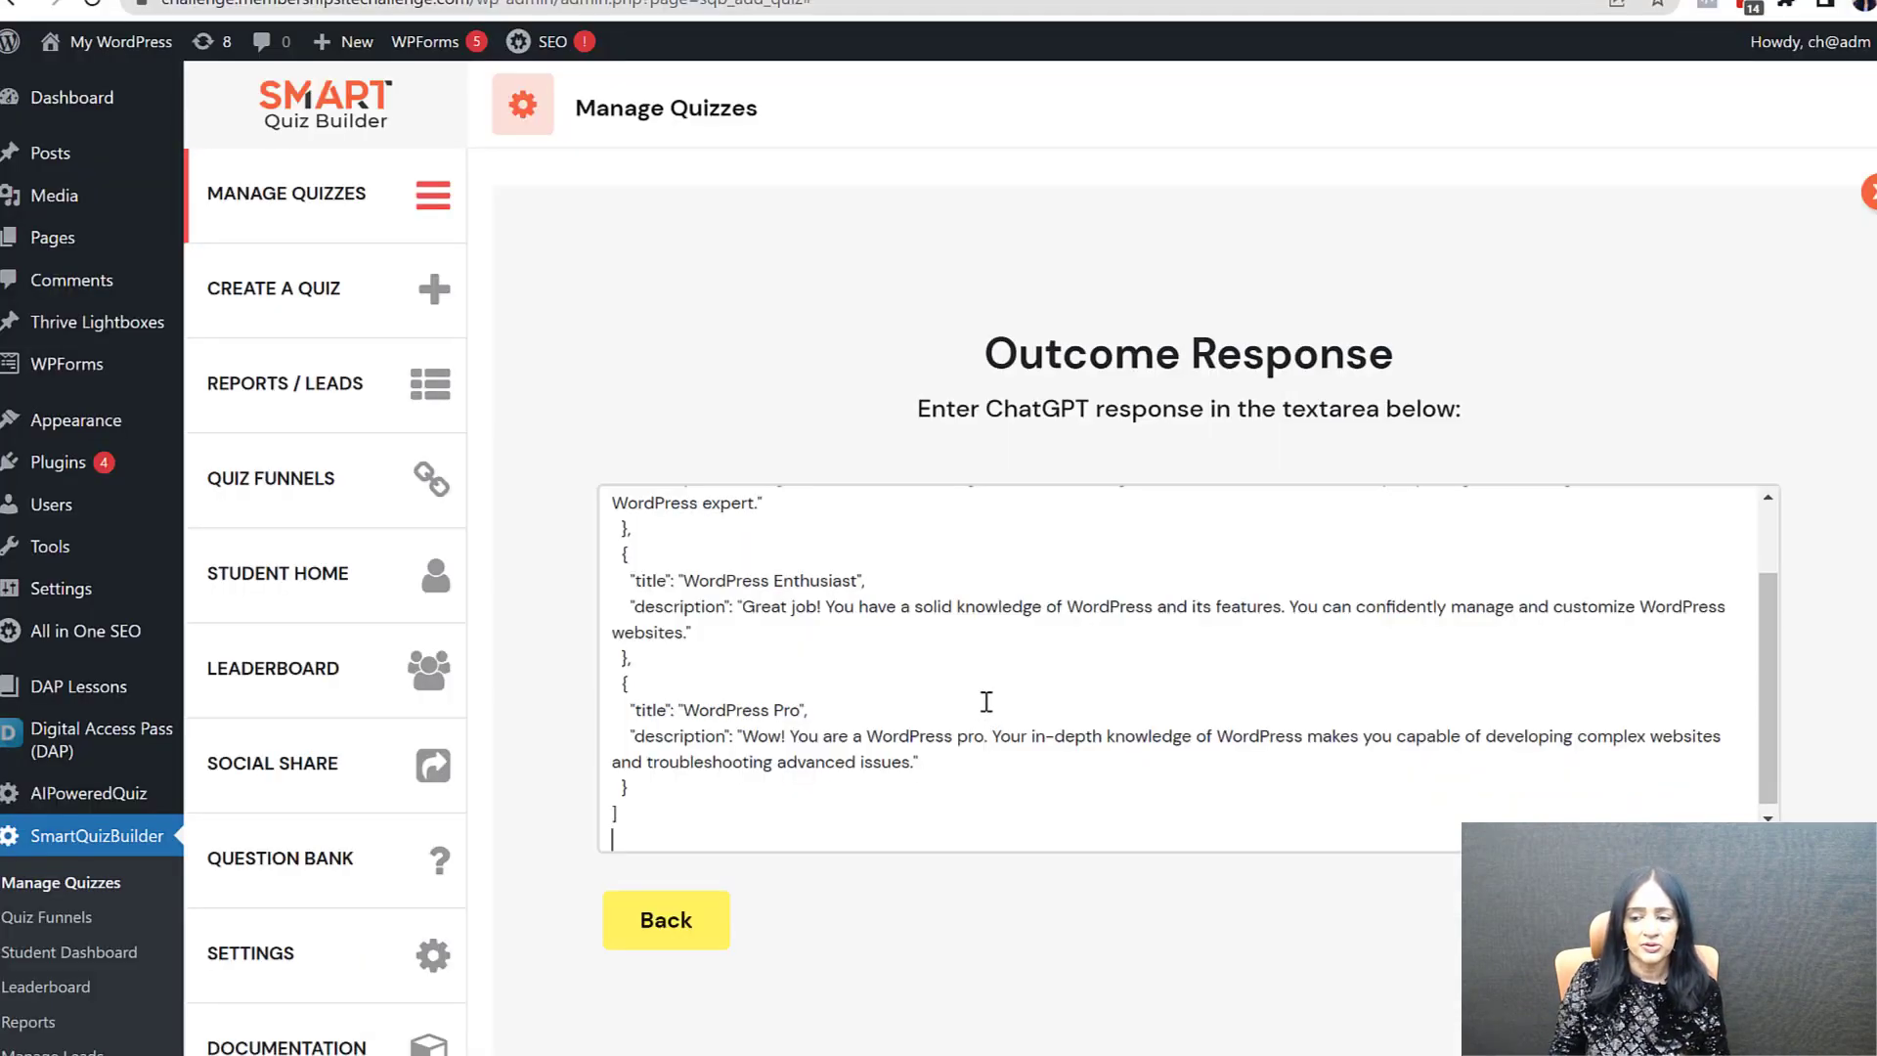
scroll(987, 701, up, 2)
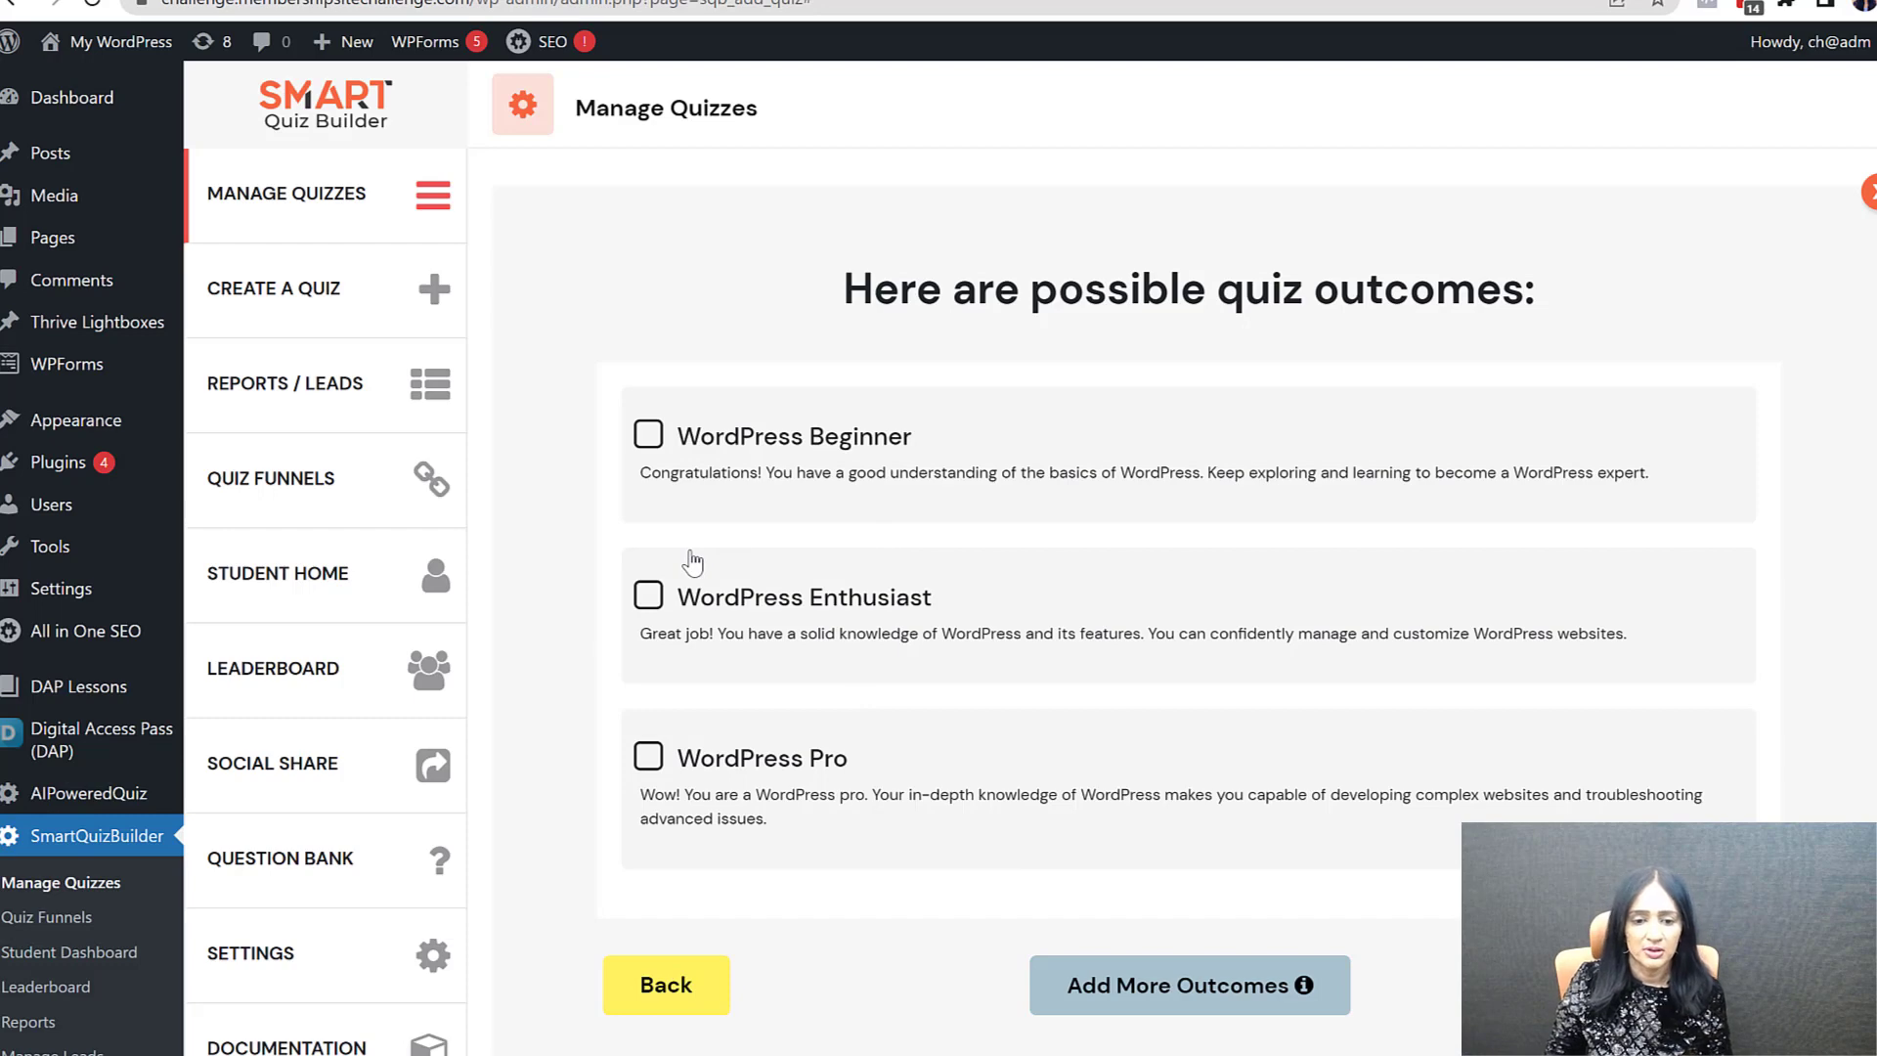
Step: Select the WordPress Beginner, WordPress Enthusiast and WordPress Pro outcomes and continue to the question details
click(780, 461)
click(823, 680)
click(993, 861)
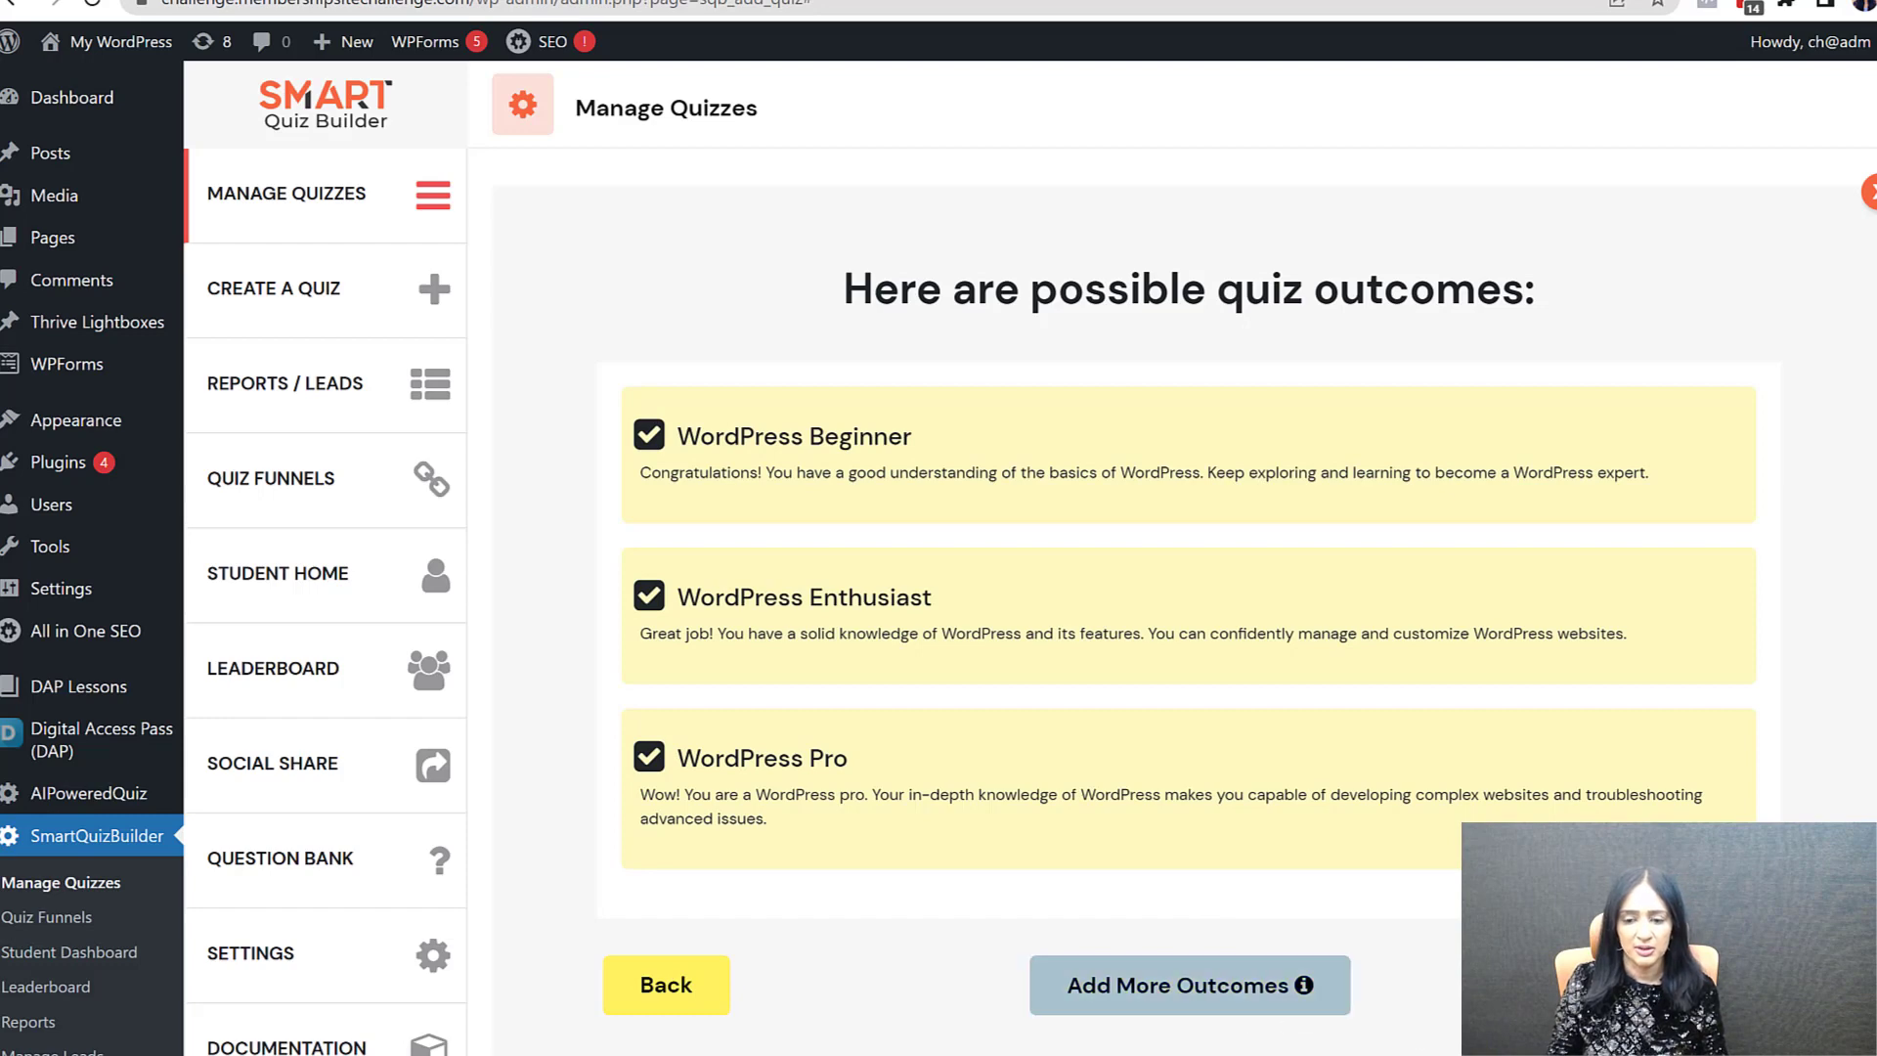
click(1711, 984)
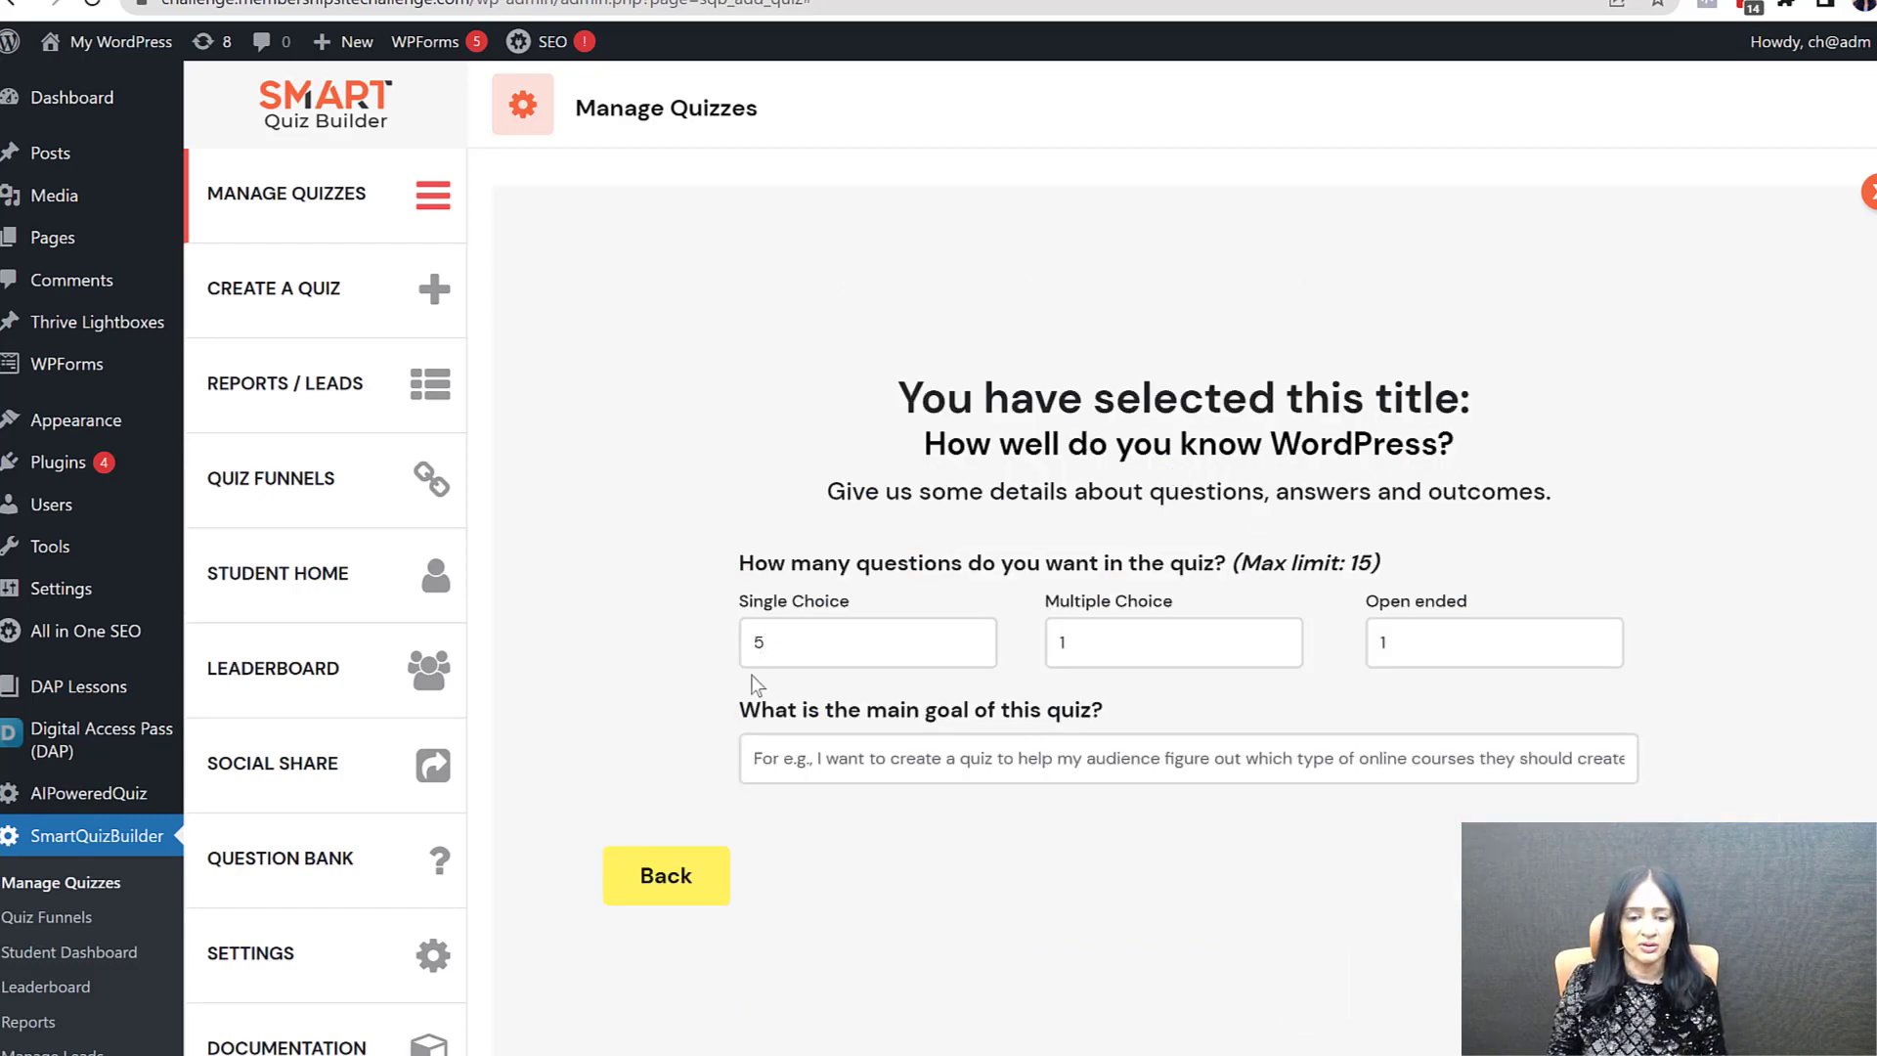
Step: Clear the multiple choice and open ended counts, and enter "I want to create a quiz to test the WordPress knowledge of my users" as the goal
double_click(1185, 639)
key(BackSpace)
key(Tab)
key(BackSpace)
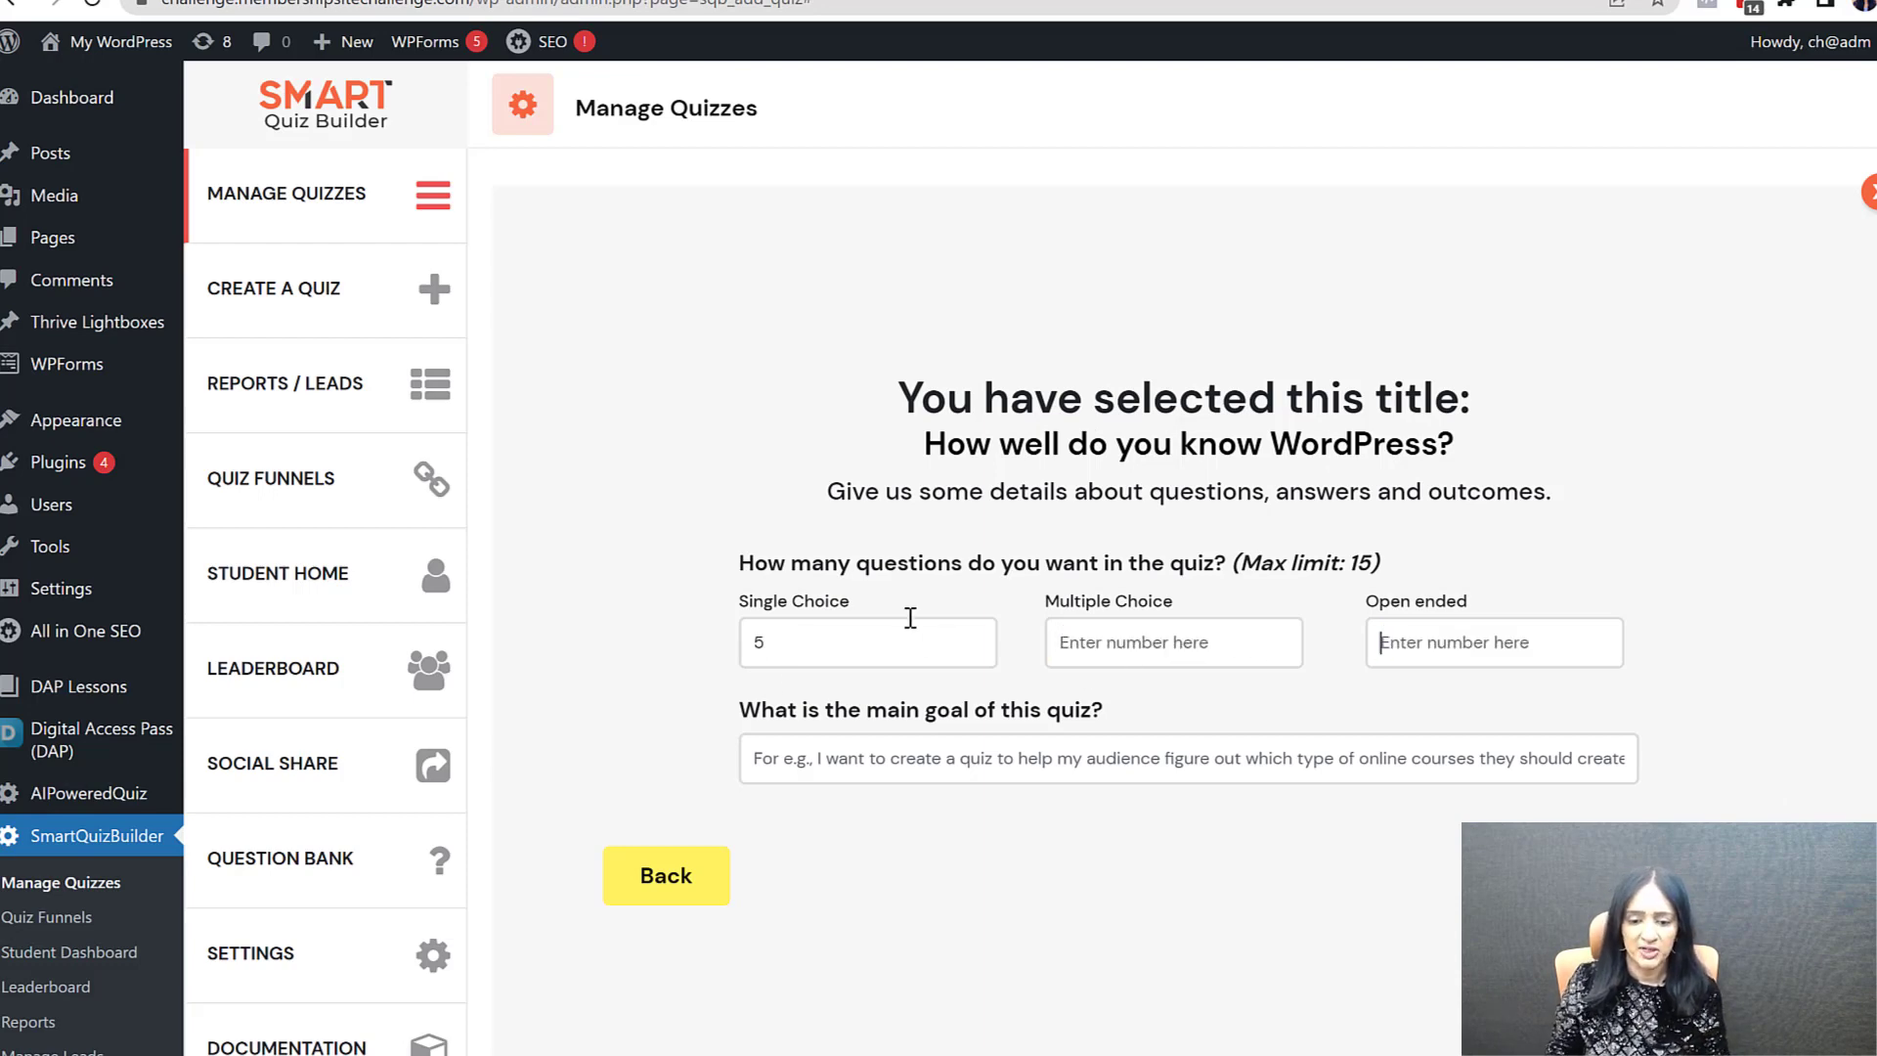
drag(753, 760, 811, 760)
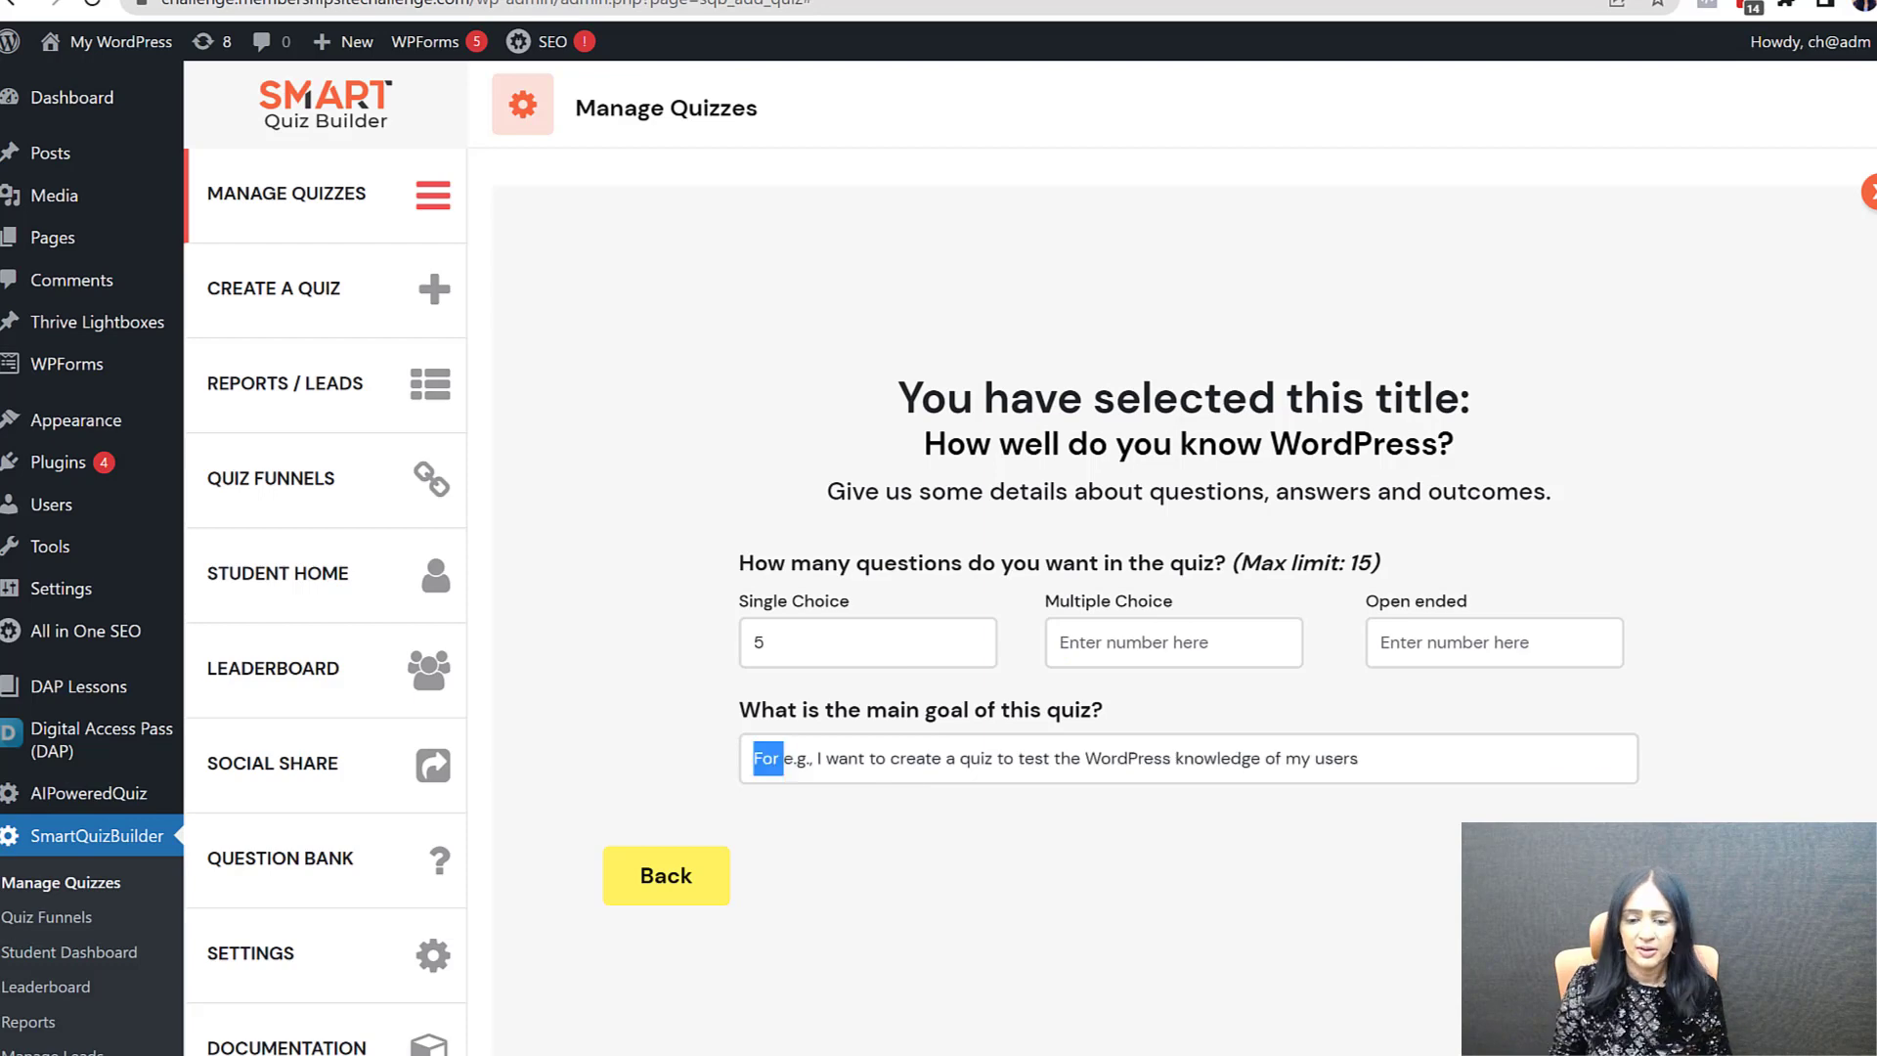
key(BackSpace)
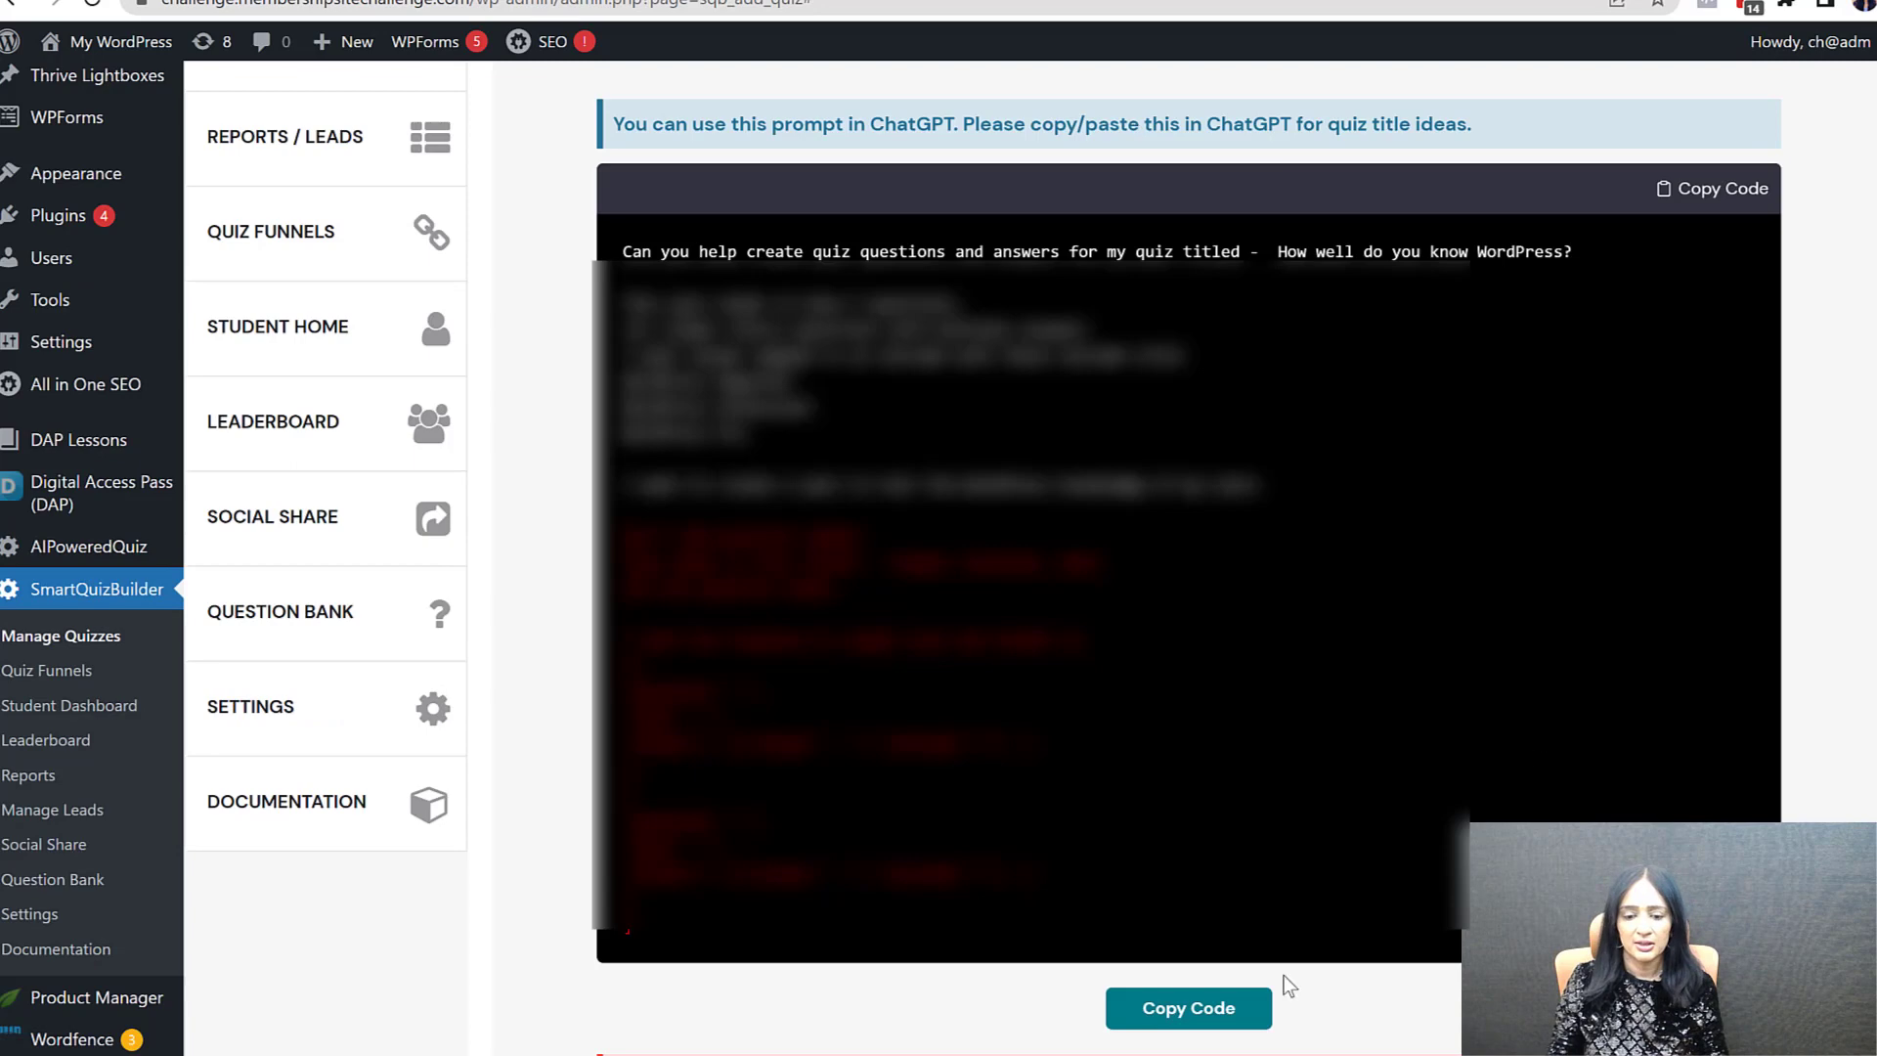
Step: Copy the questions and answers prompt into ChatGPT and paste its reply as the question response
click(1242, 1012)
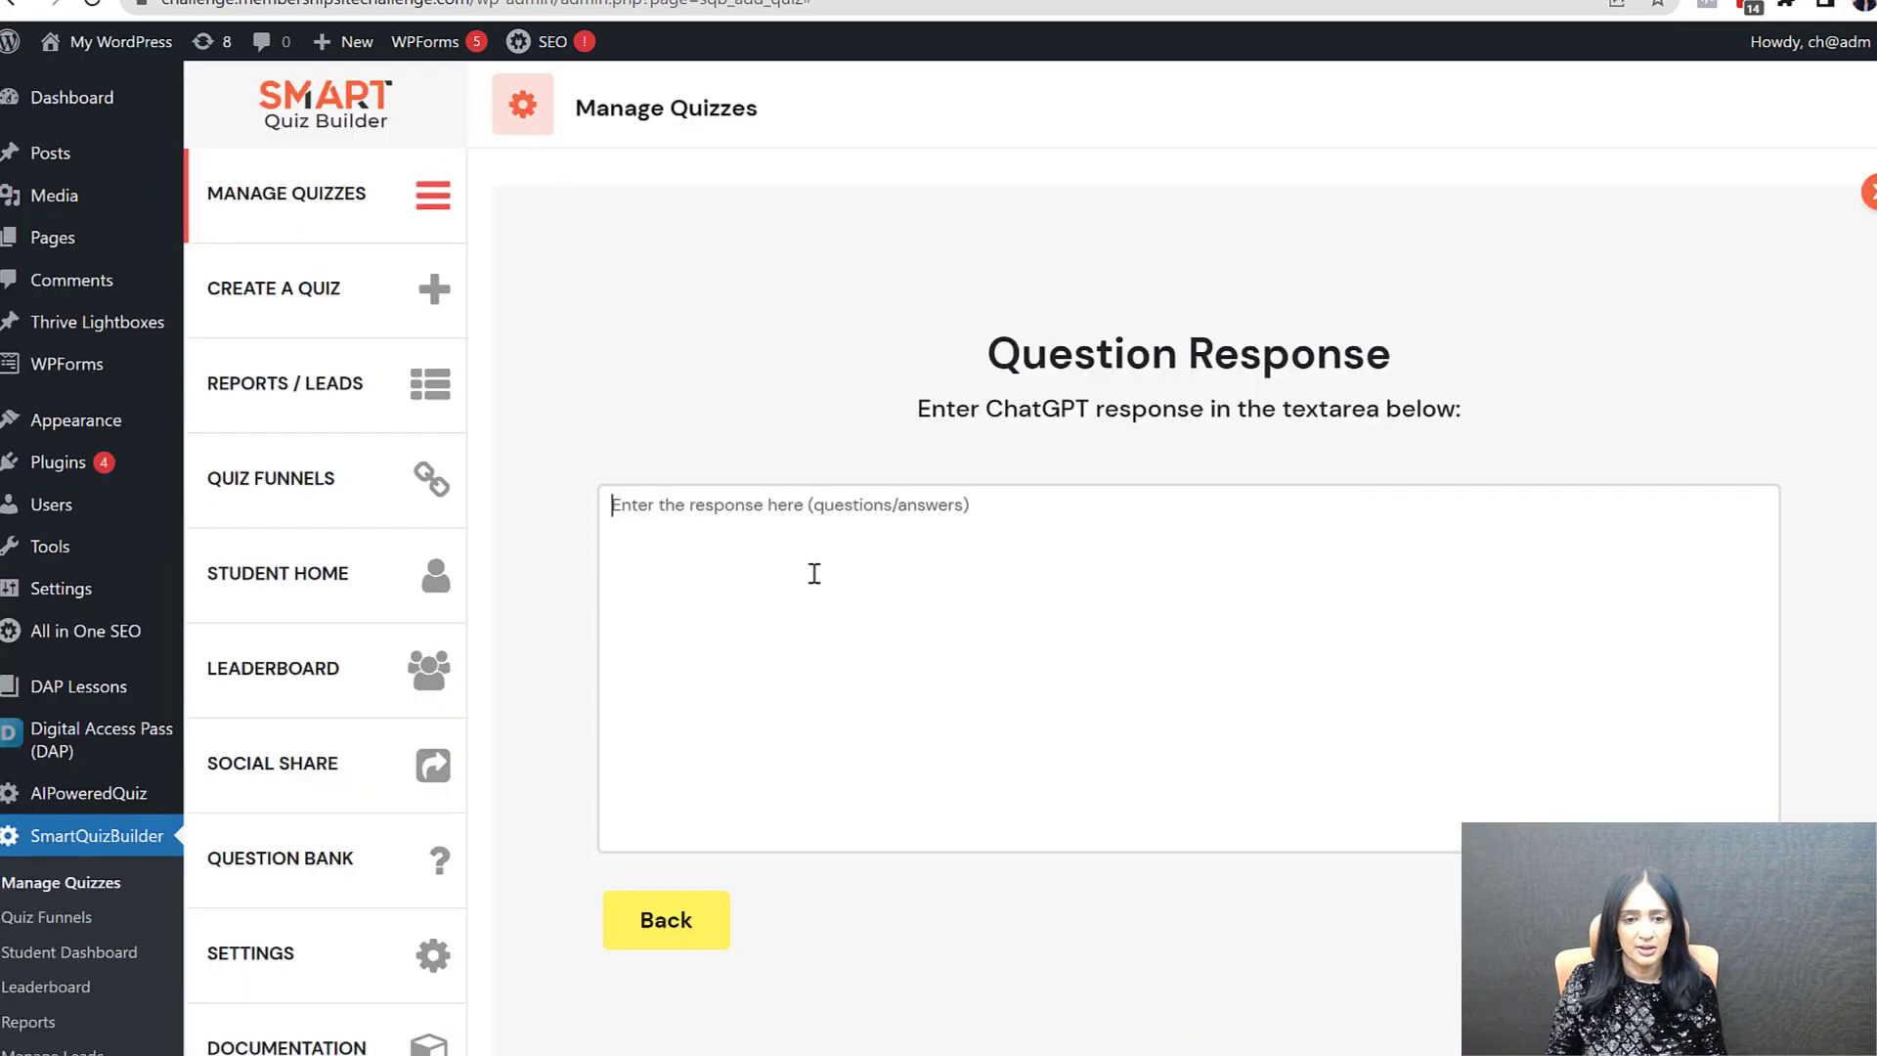
key(ctrl+v)
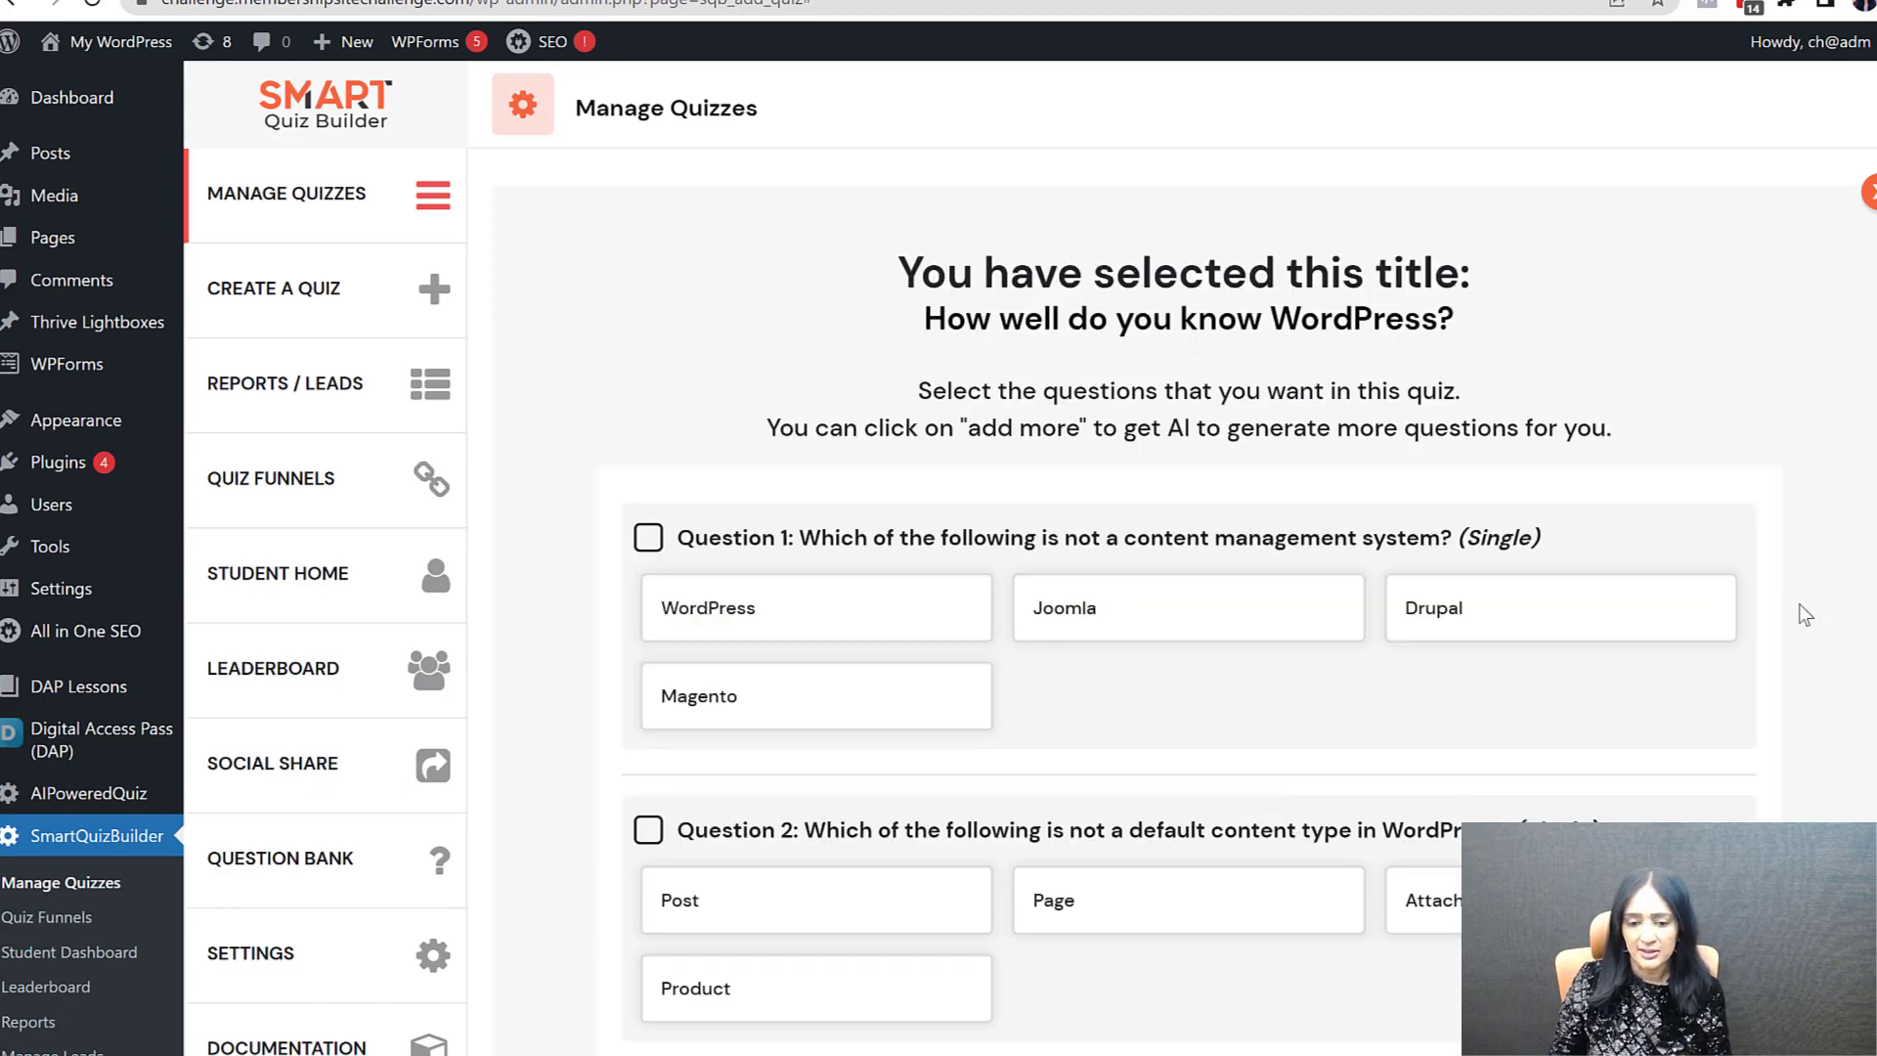
Step: Select generated questions 1, 2, 4 and 5 for the quiz, leaving out the question about the purpose of a plugin
scroll(1805, 614, down, 1)
click(991, 473)
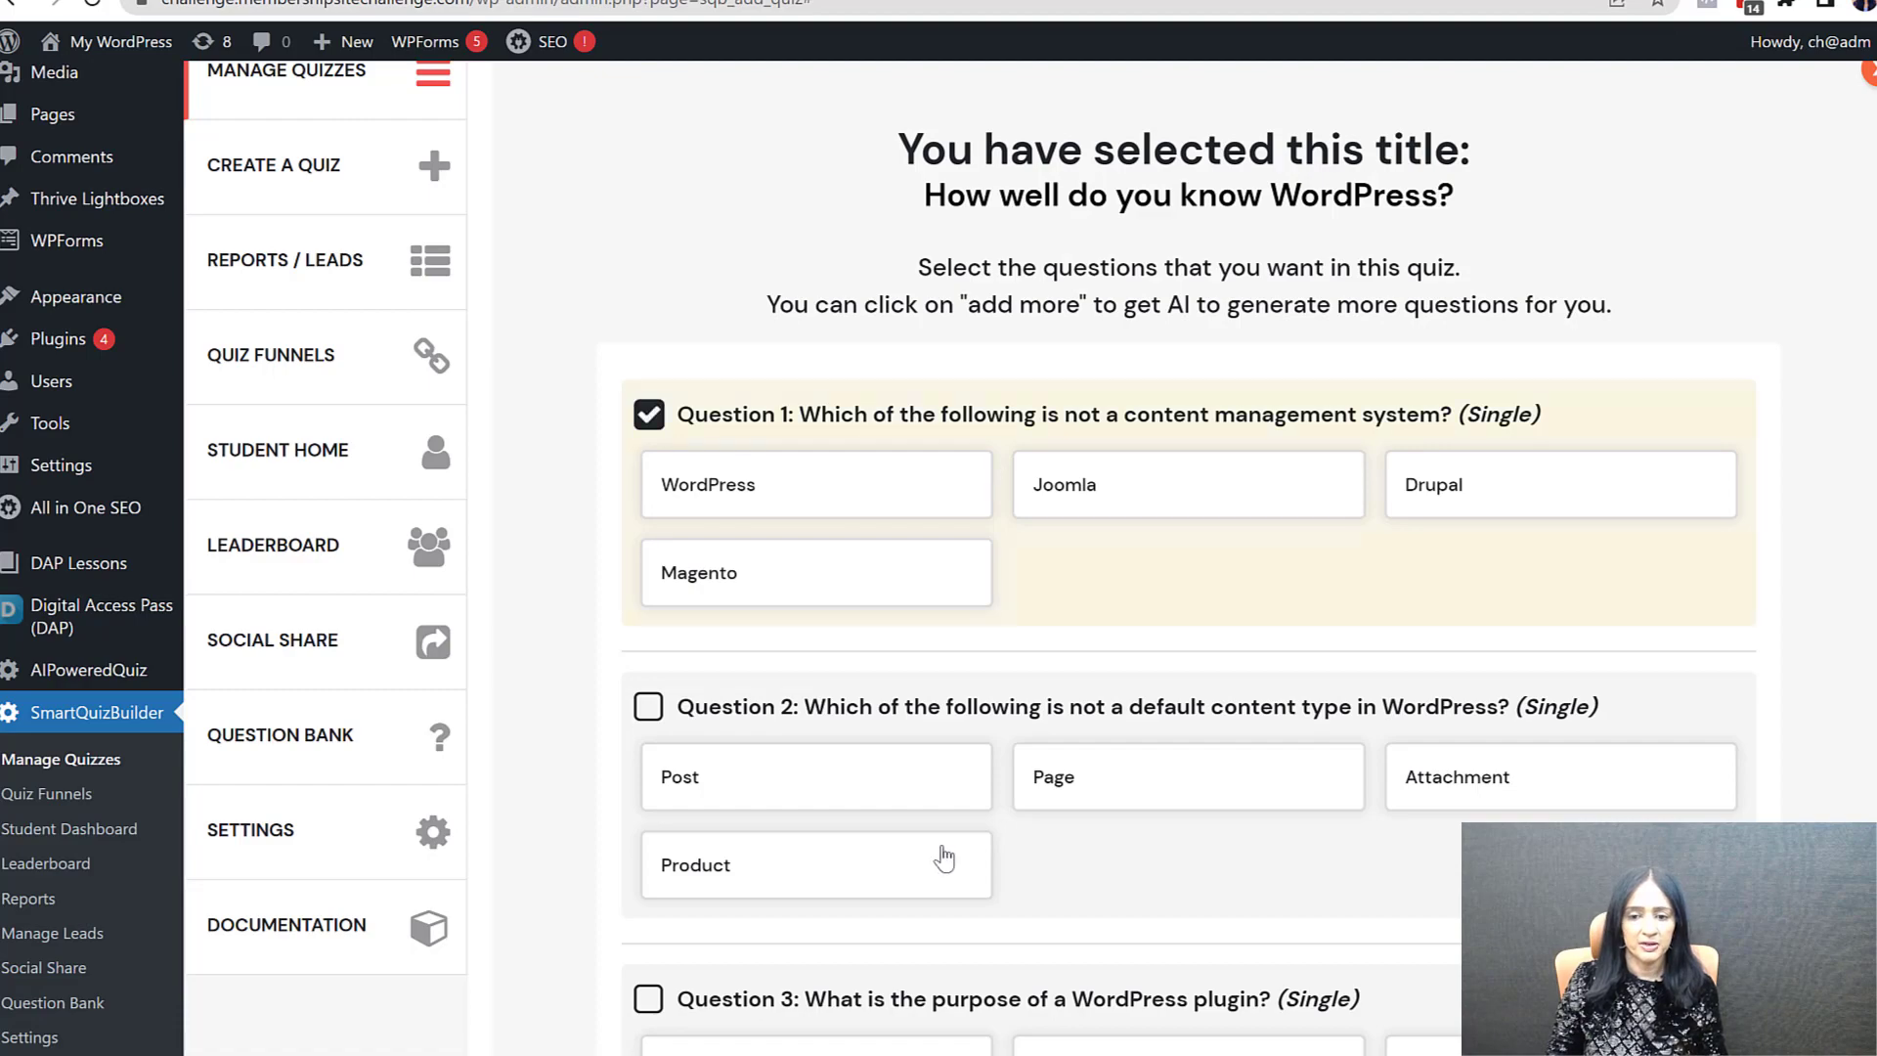
click(947, 852)
scroll(1114, 826, down, 3)
click(1102, 890)
scroll(1124, 894, down, 1)
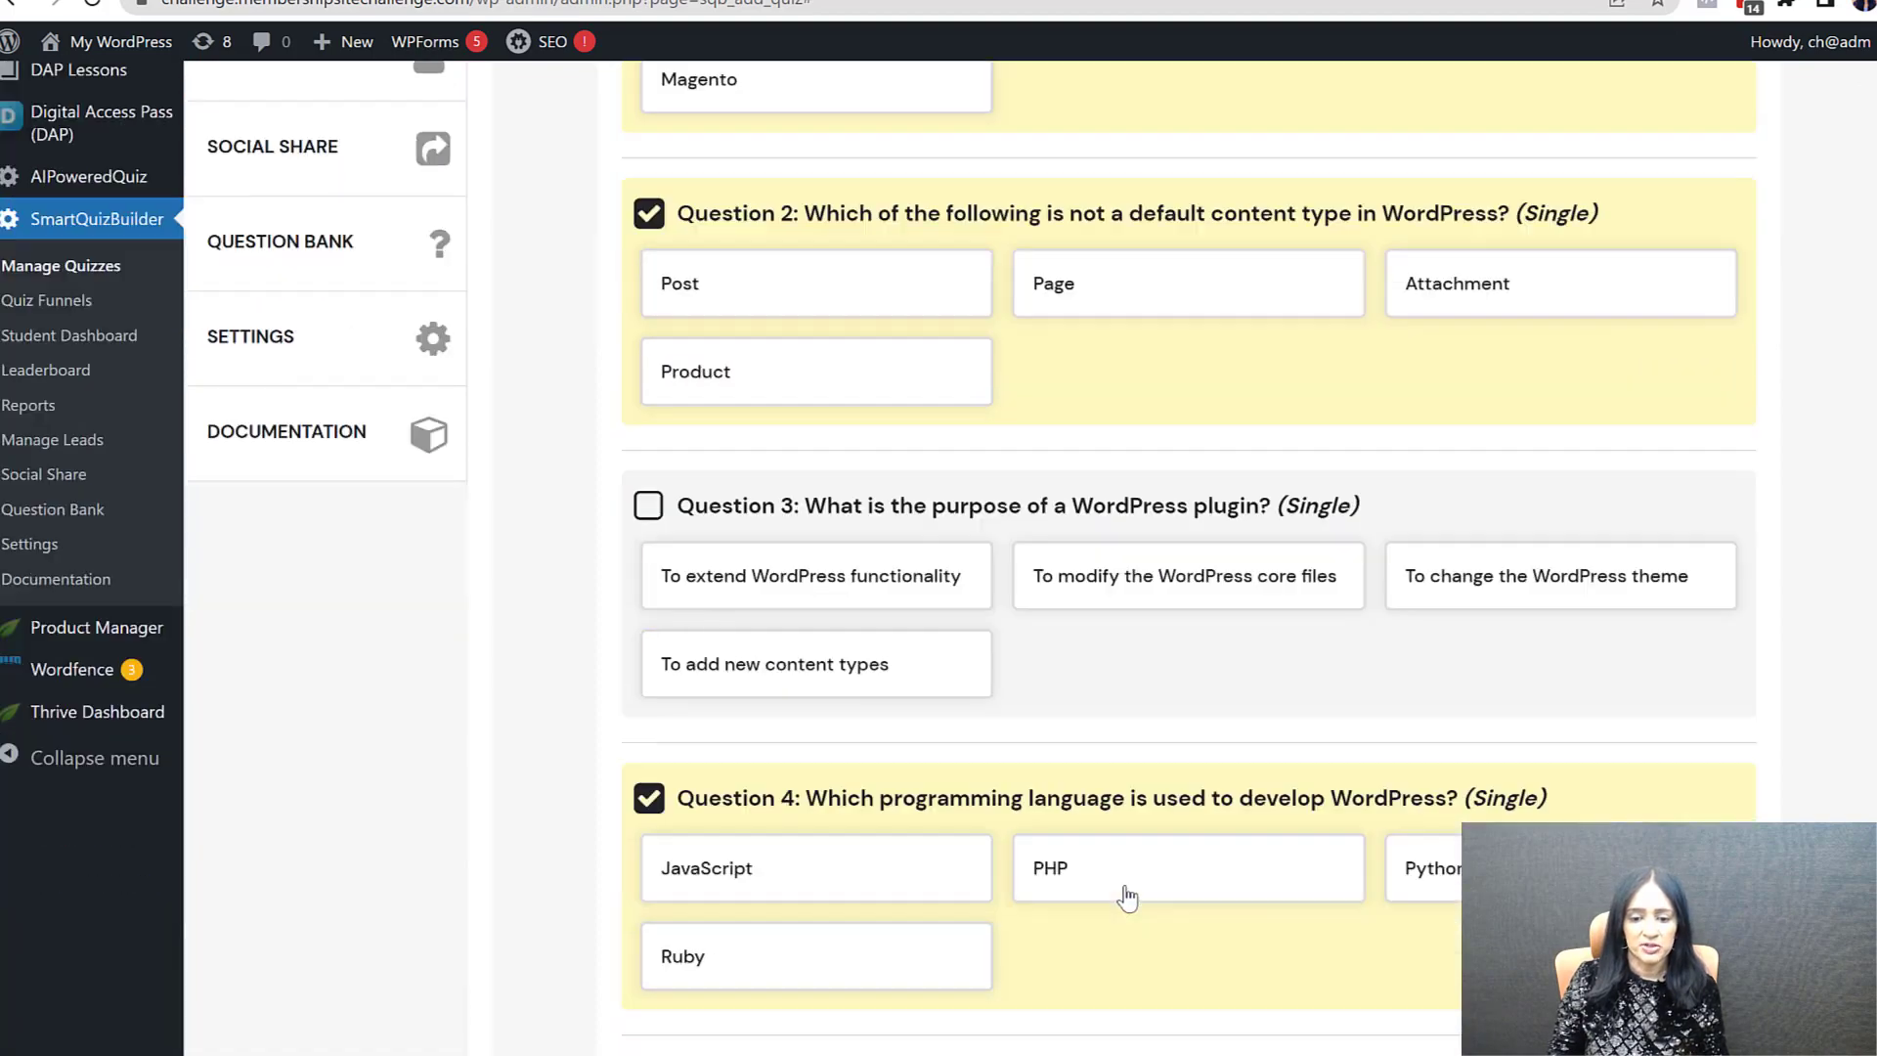
scroll(1124, 867, down, 5)
click(984, 582)
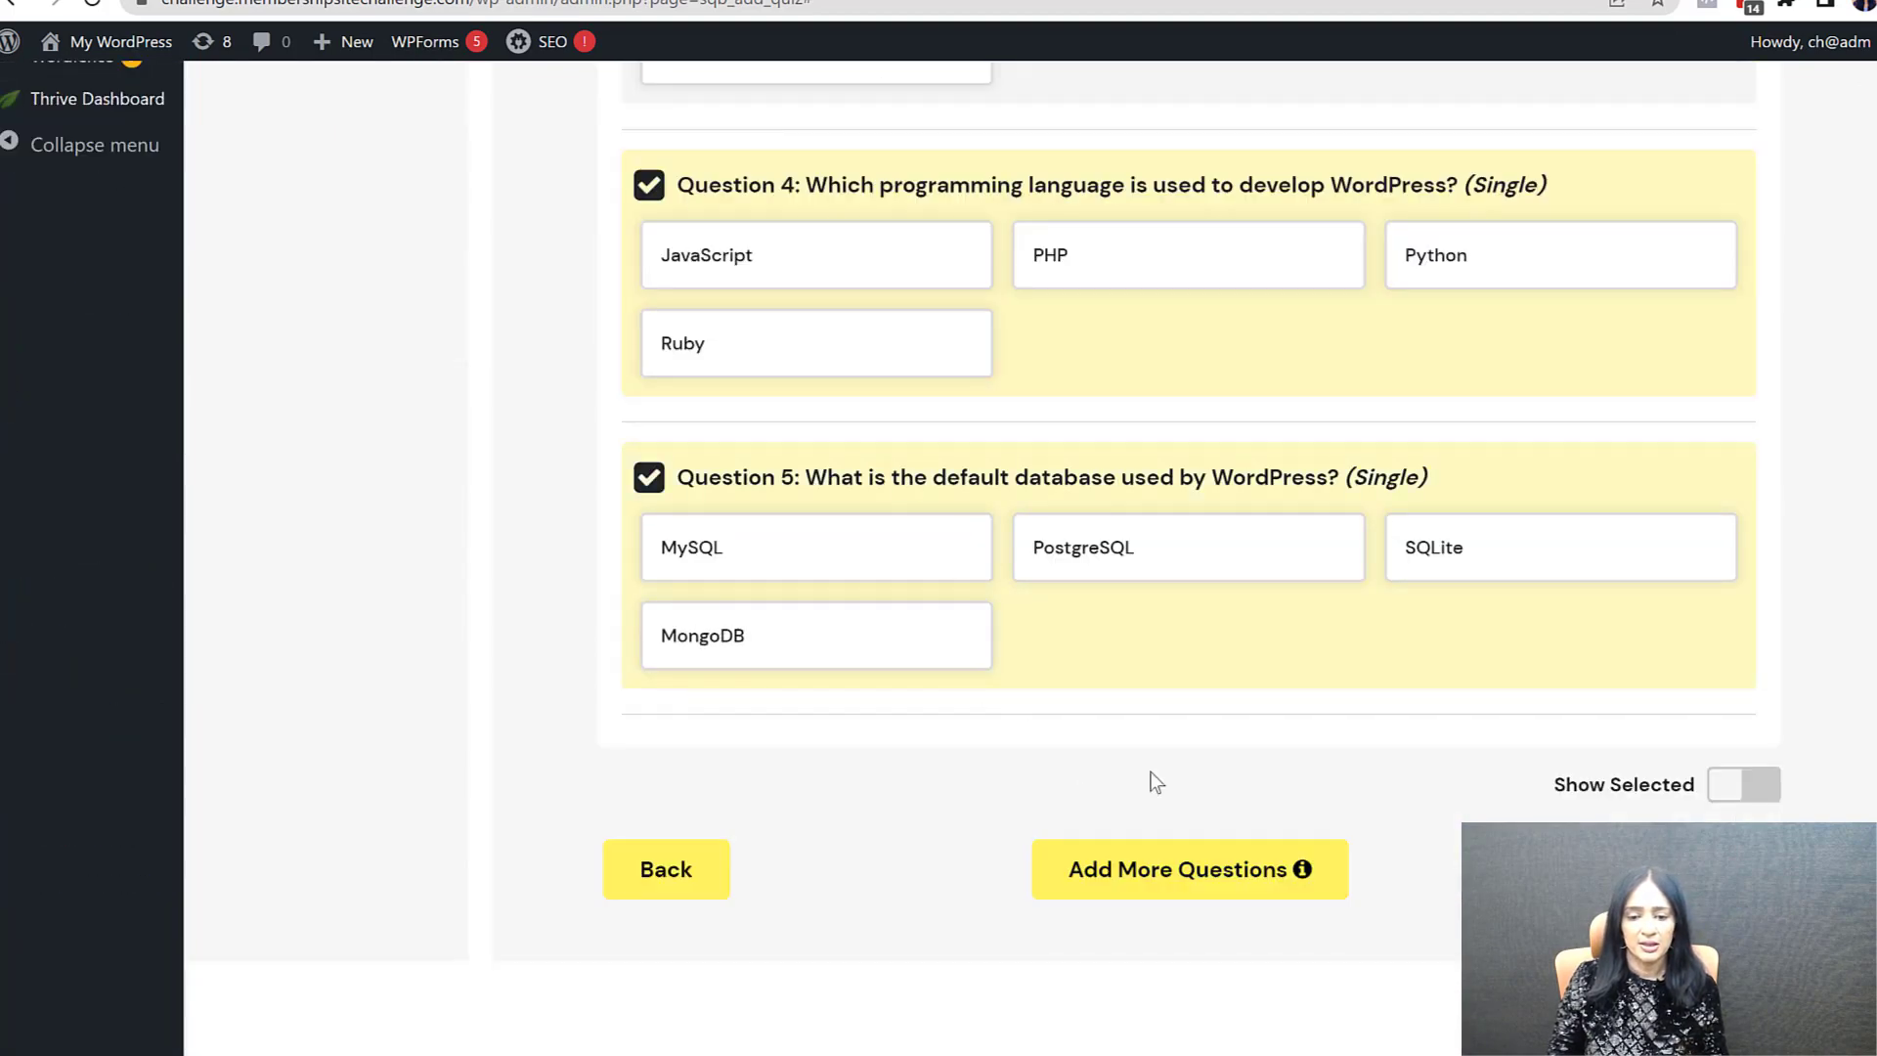
Step: Show only the selected questions, review them and continue to the quiz creation stage
click(1739, 788)
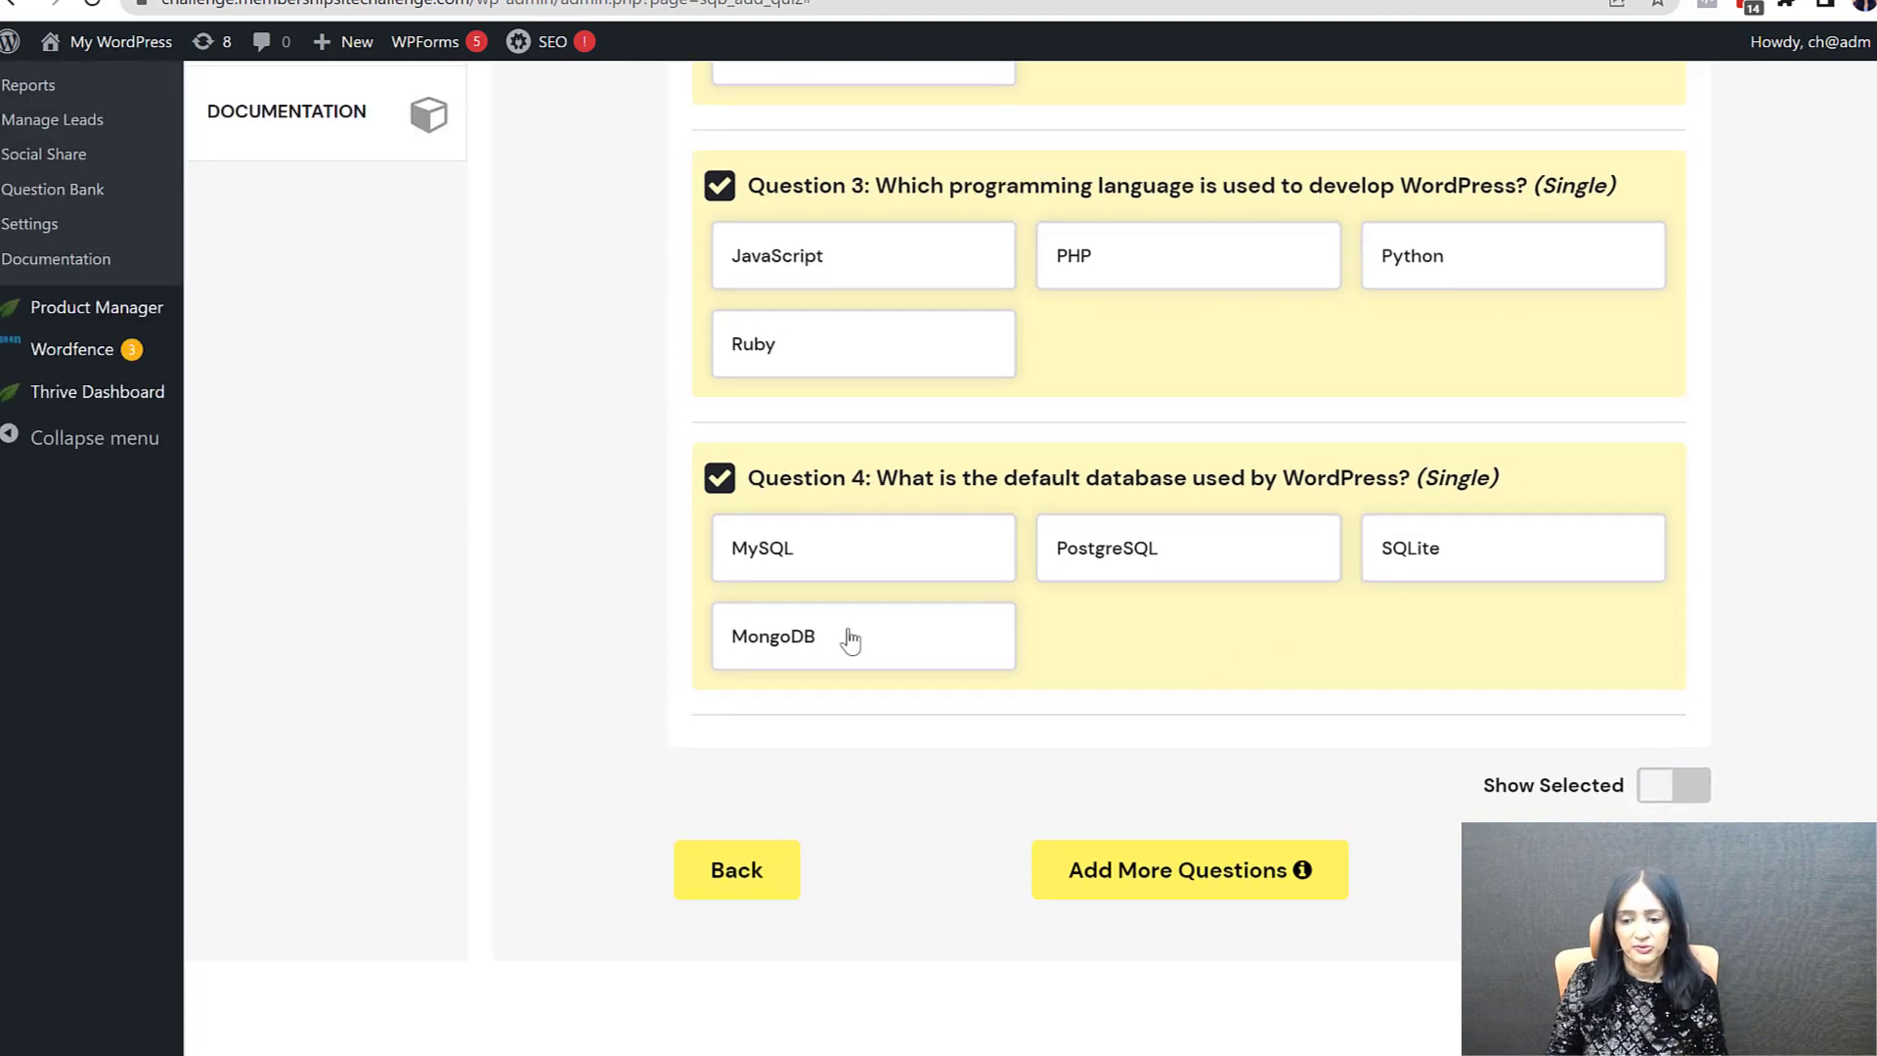
scroll(684, 577, up, 10)
scroll(587, 538, down, 8)
scroll(596, 543, down, 2)
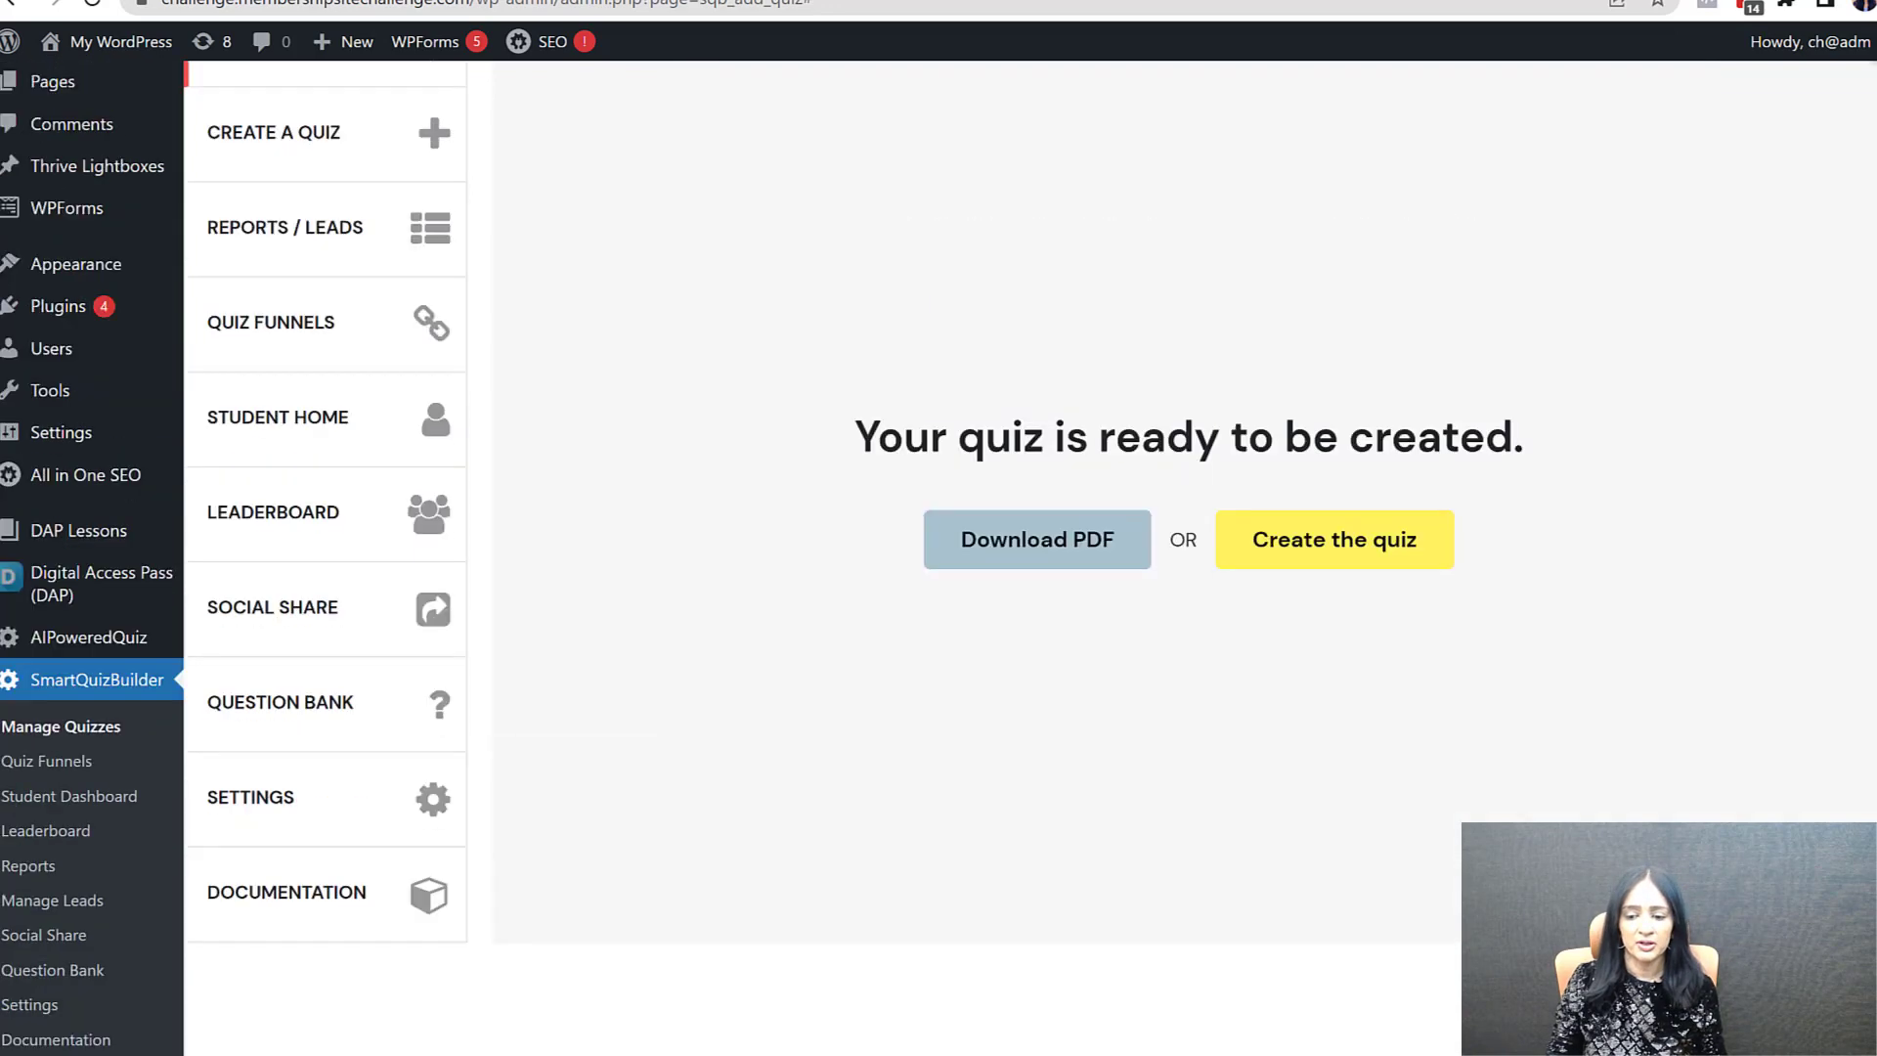
Step: Download the quiz content as a PDF and open it to review the questions and outcomes
click(1047, 712)
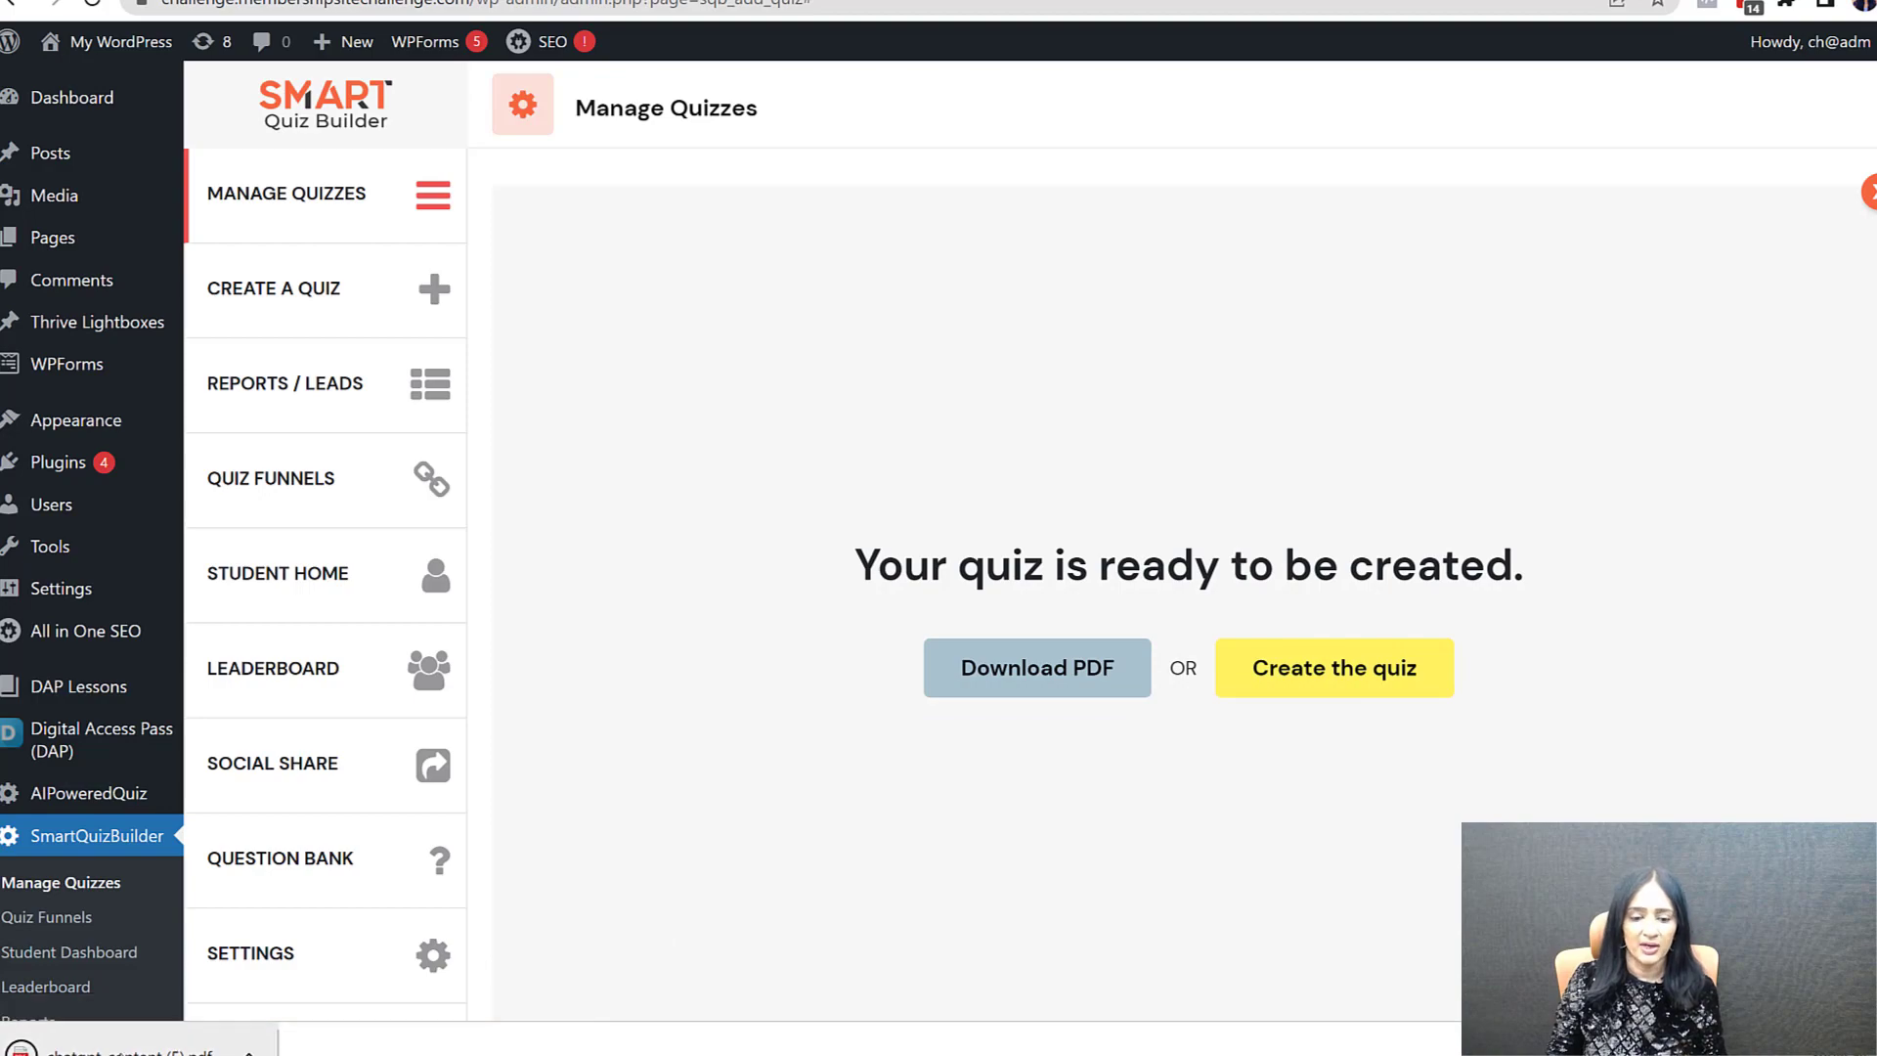
click(131, 1050)
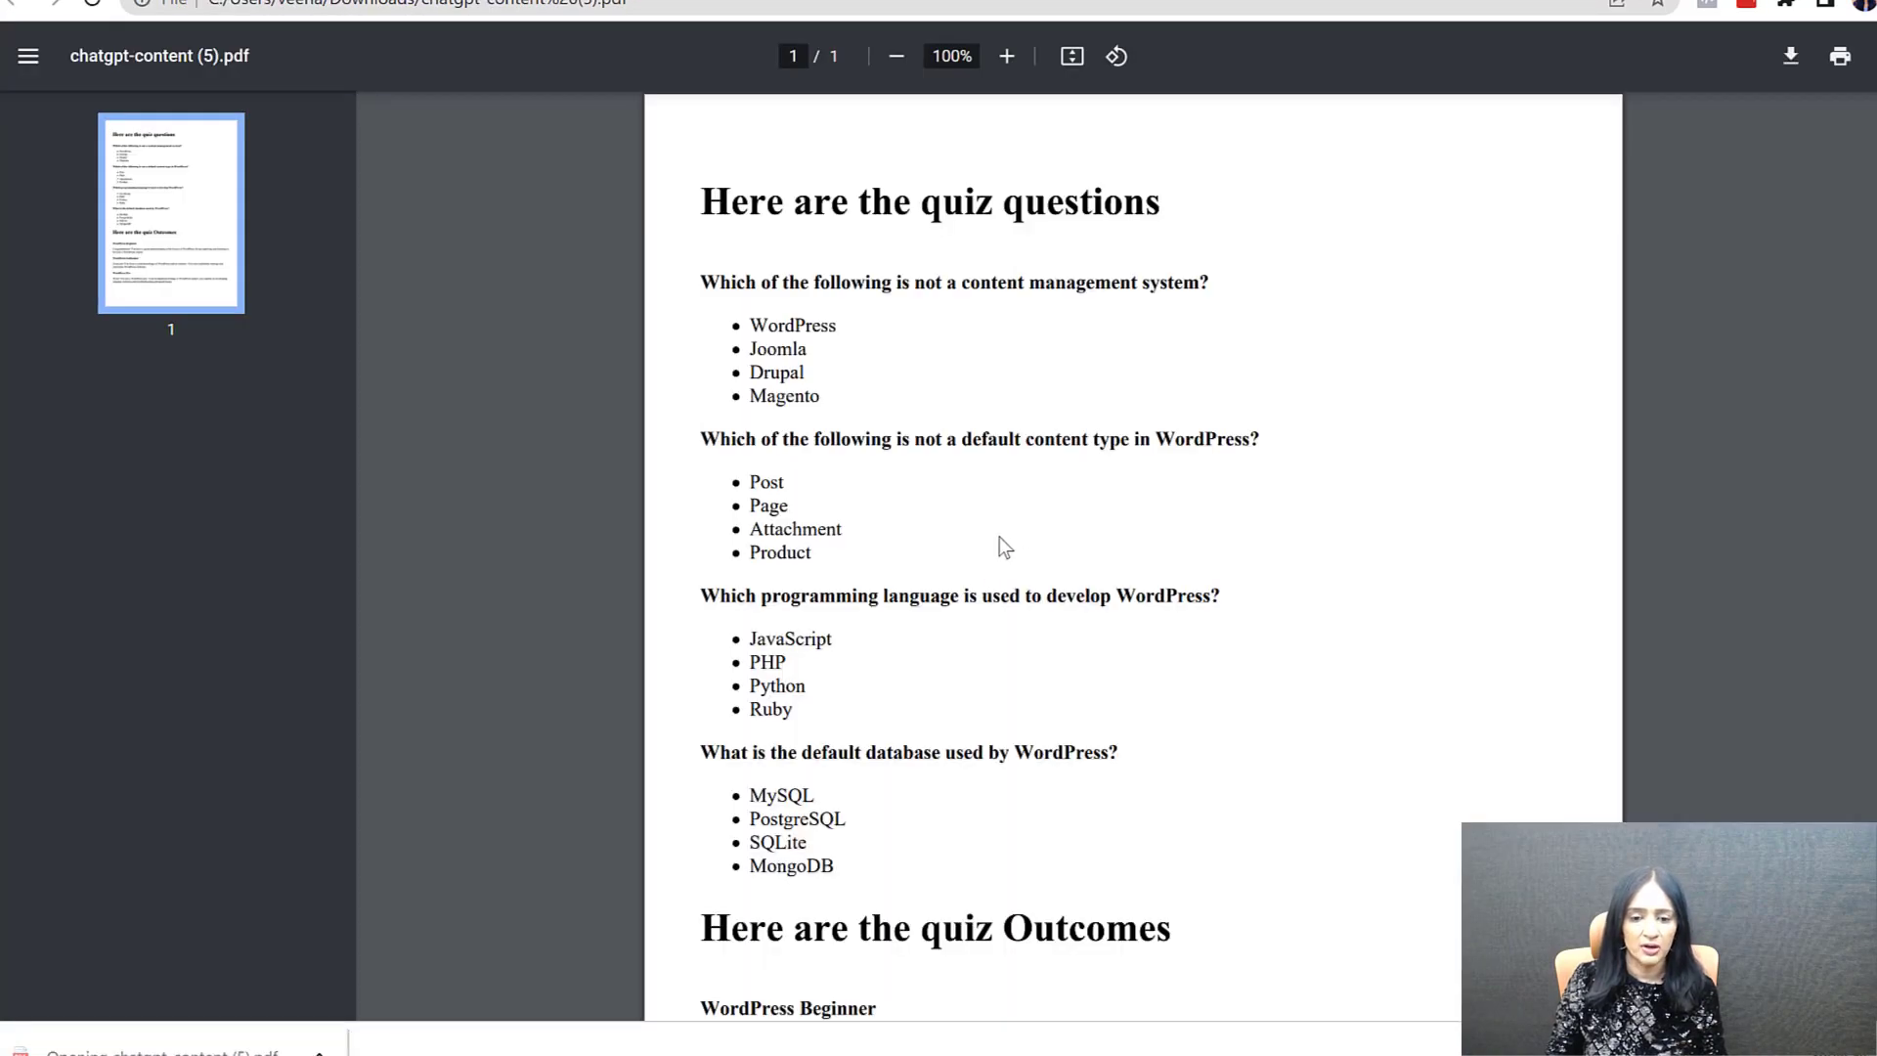
scroll(1041, 518, down, 5)
scroll(1040, 631, up, 4)
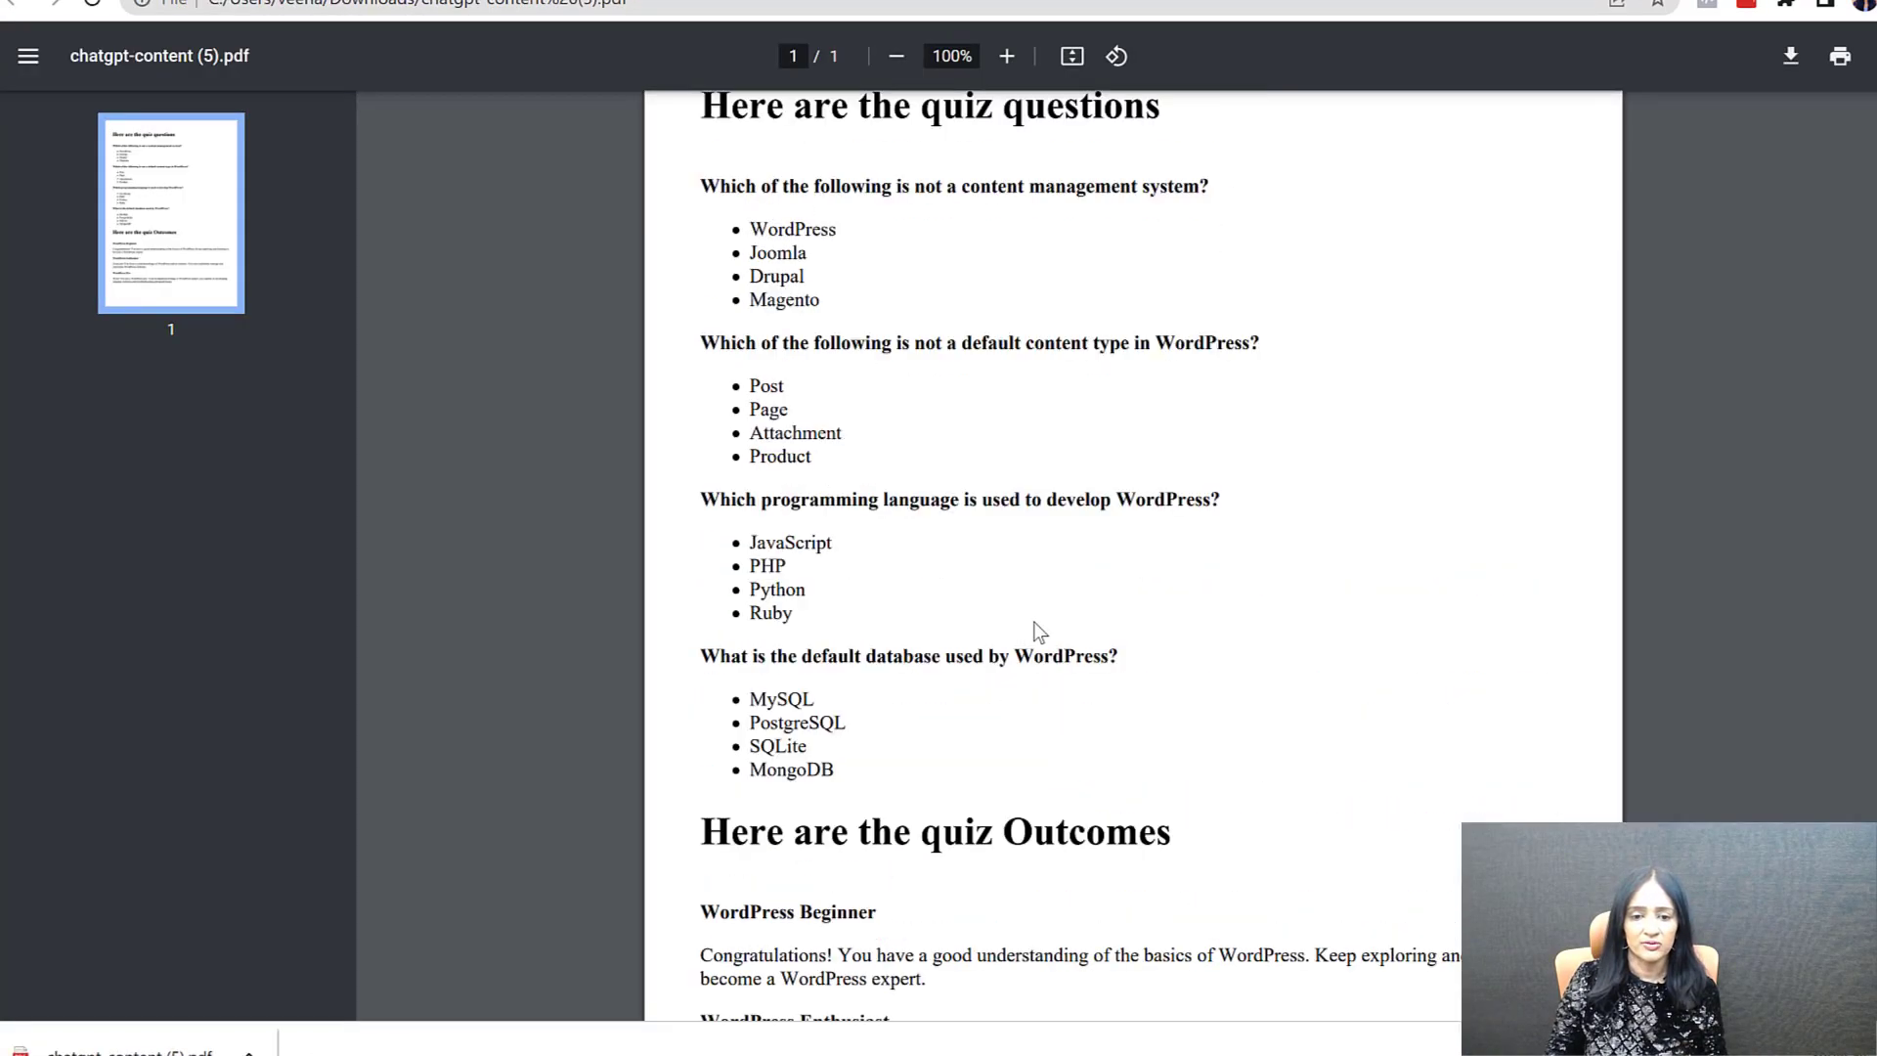
scroll(1074, 691, down, 4)
scroll(910, 713, up, 1)
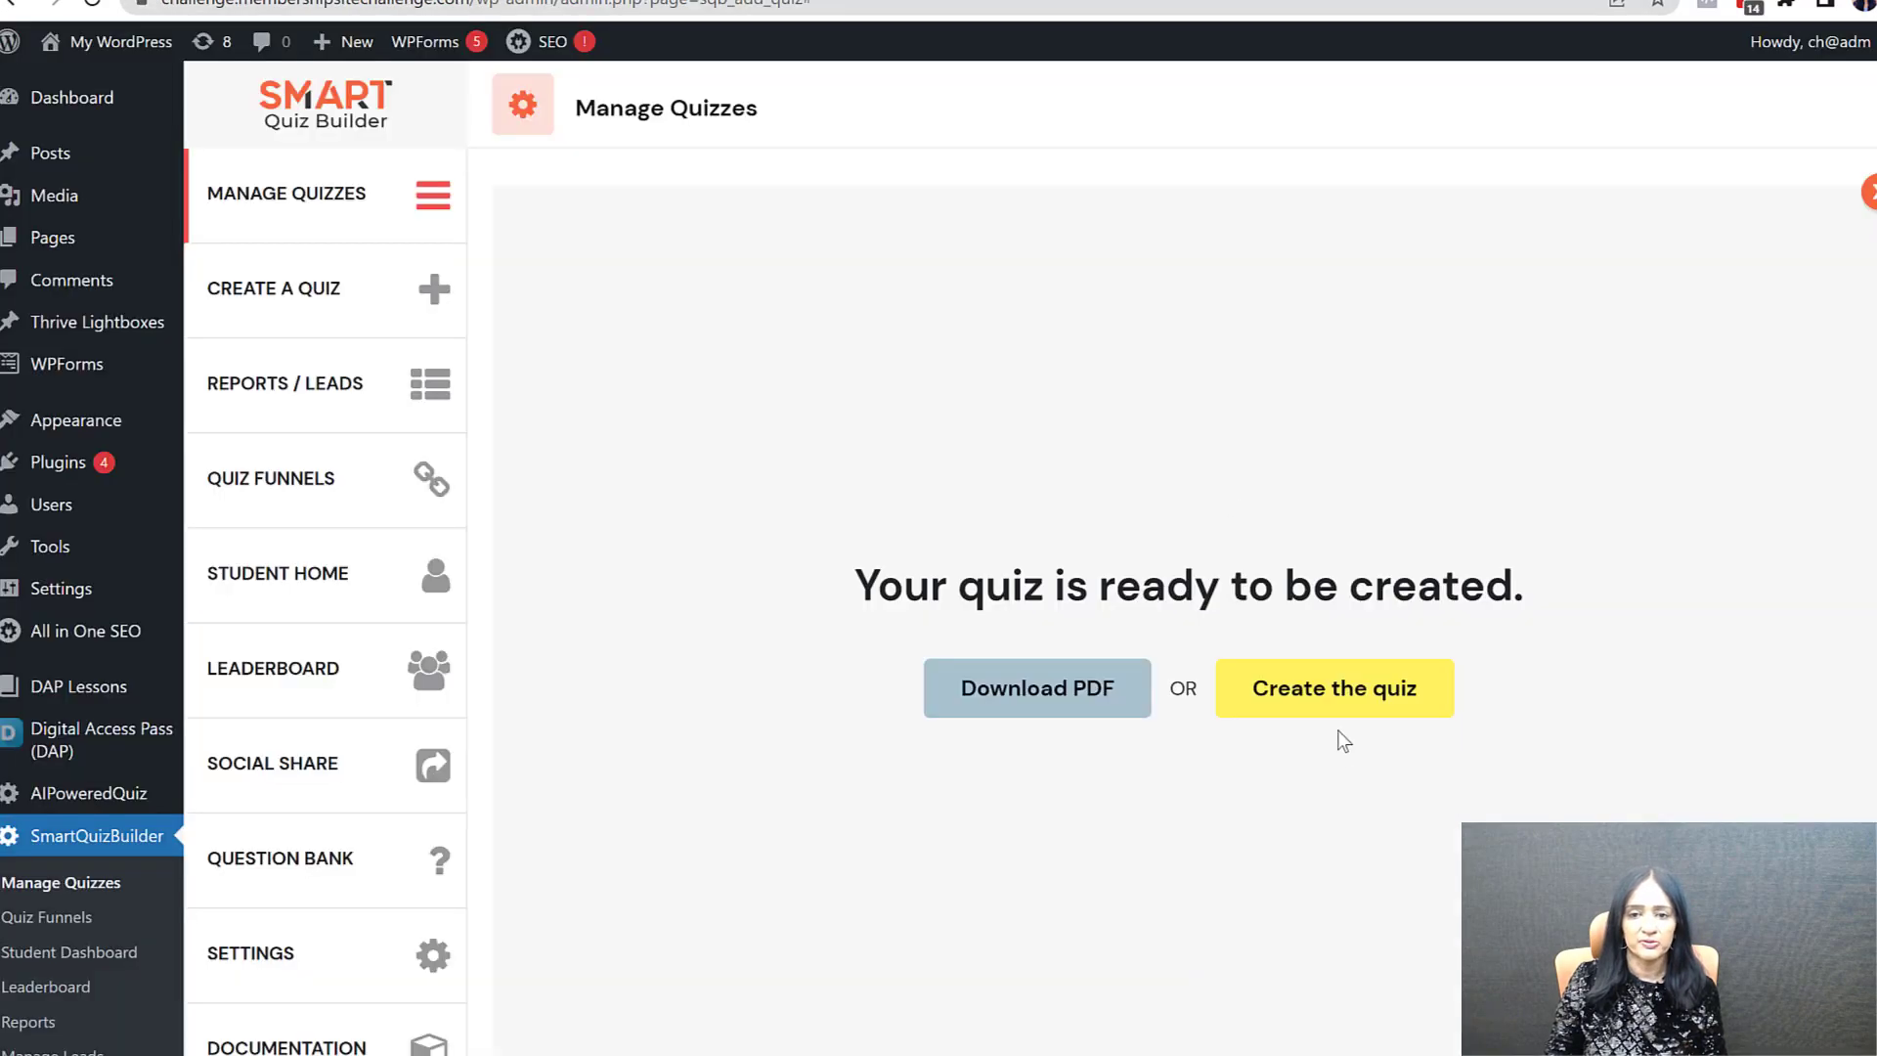
Step: Create the quiz with Template 7 and copy its shortcode
click(1337, 714)
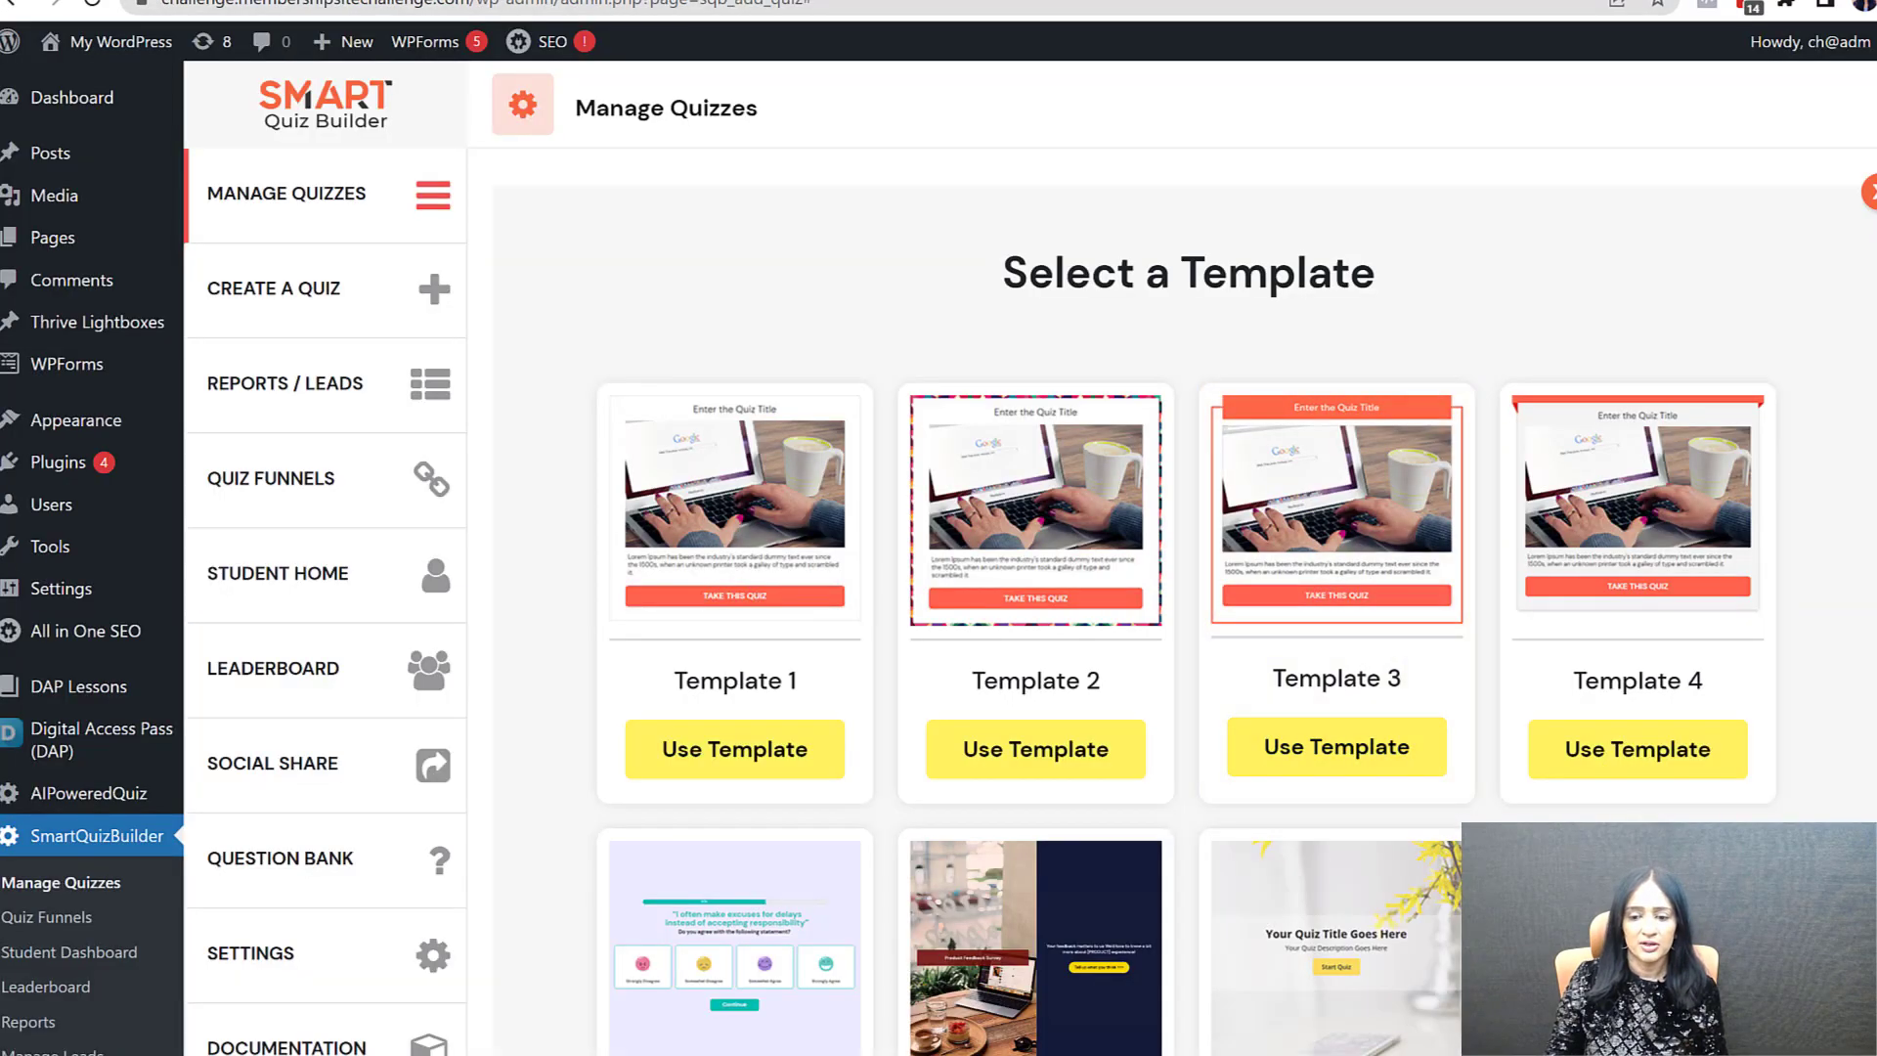
scroll(1189, 606, down, 1)
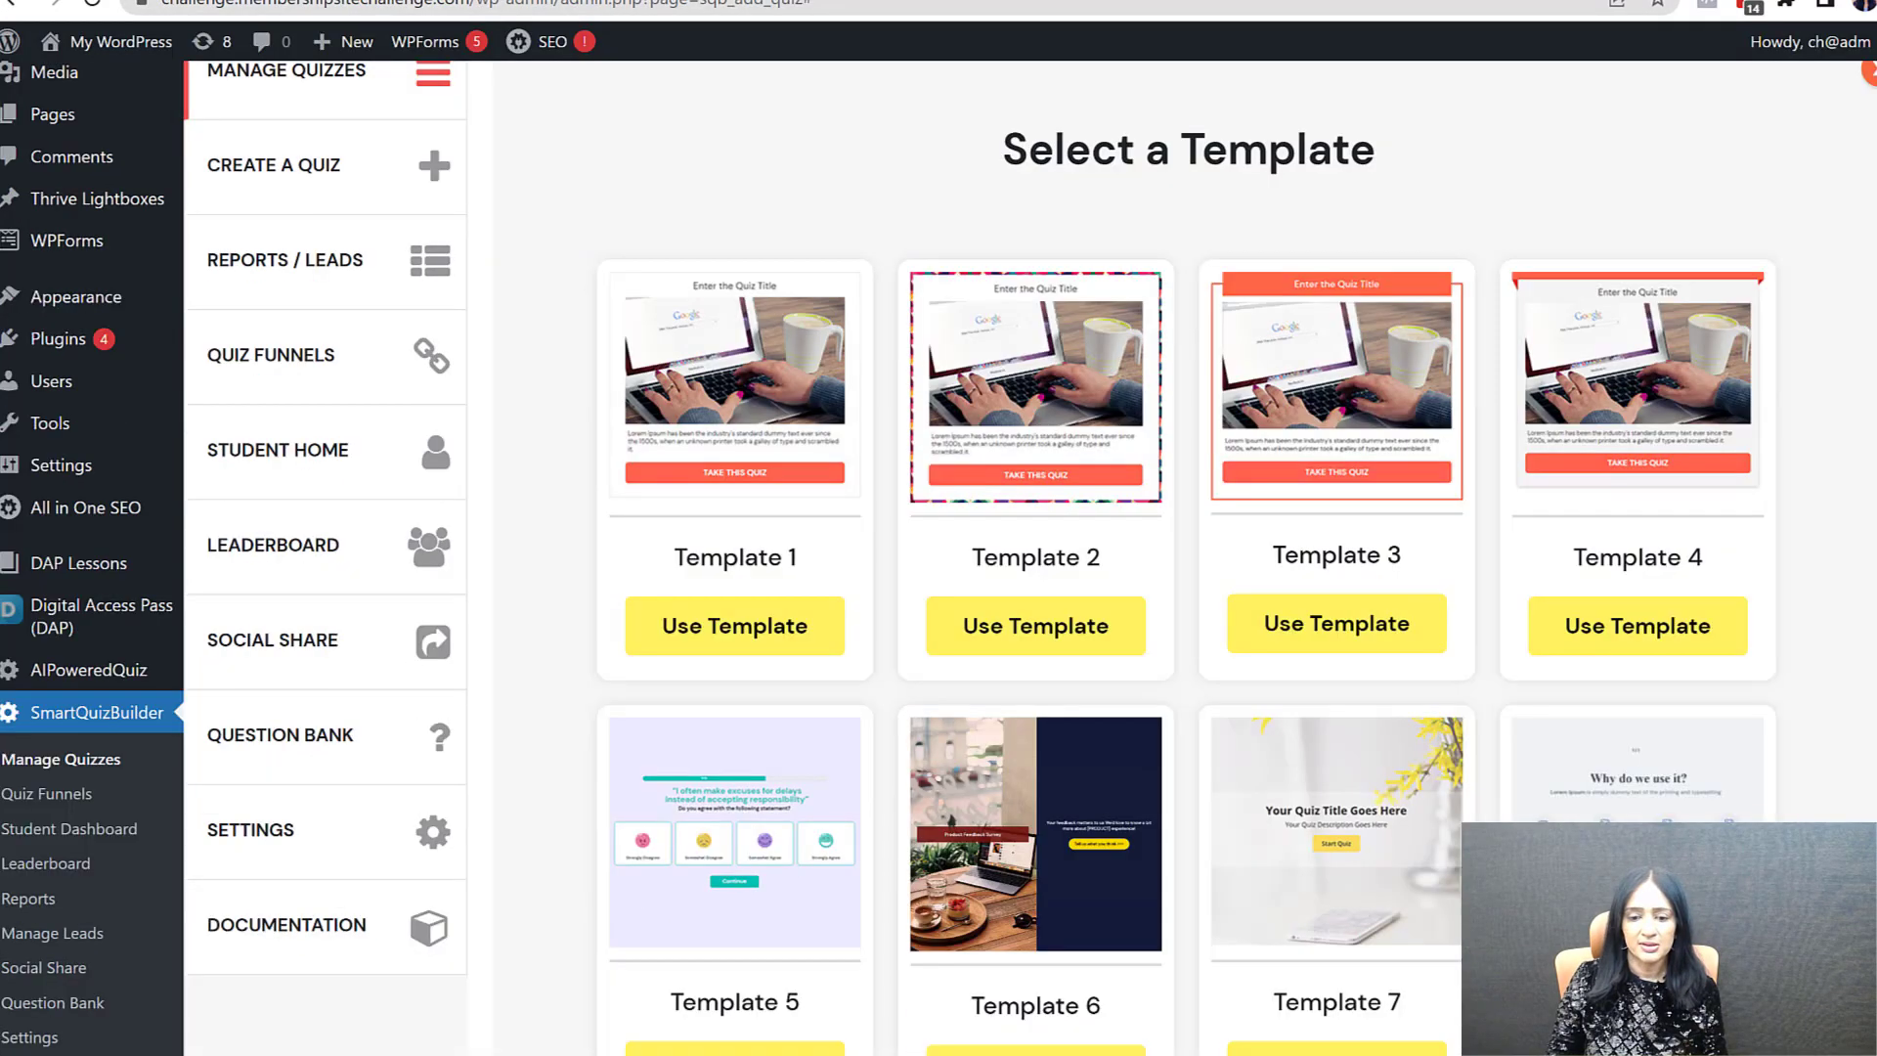
click(1281, 818)
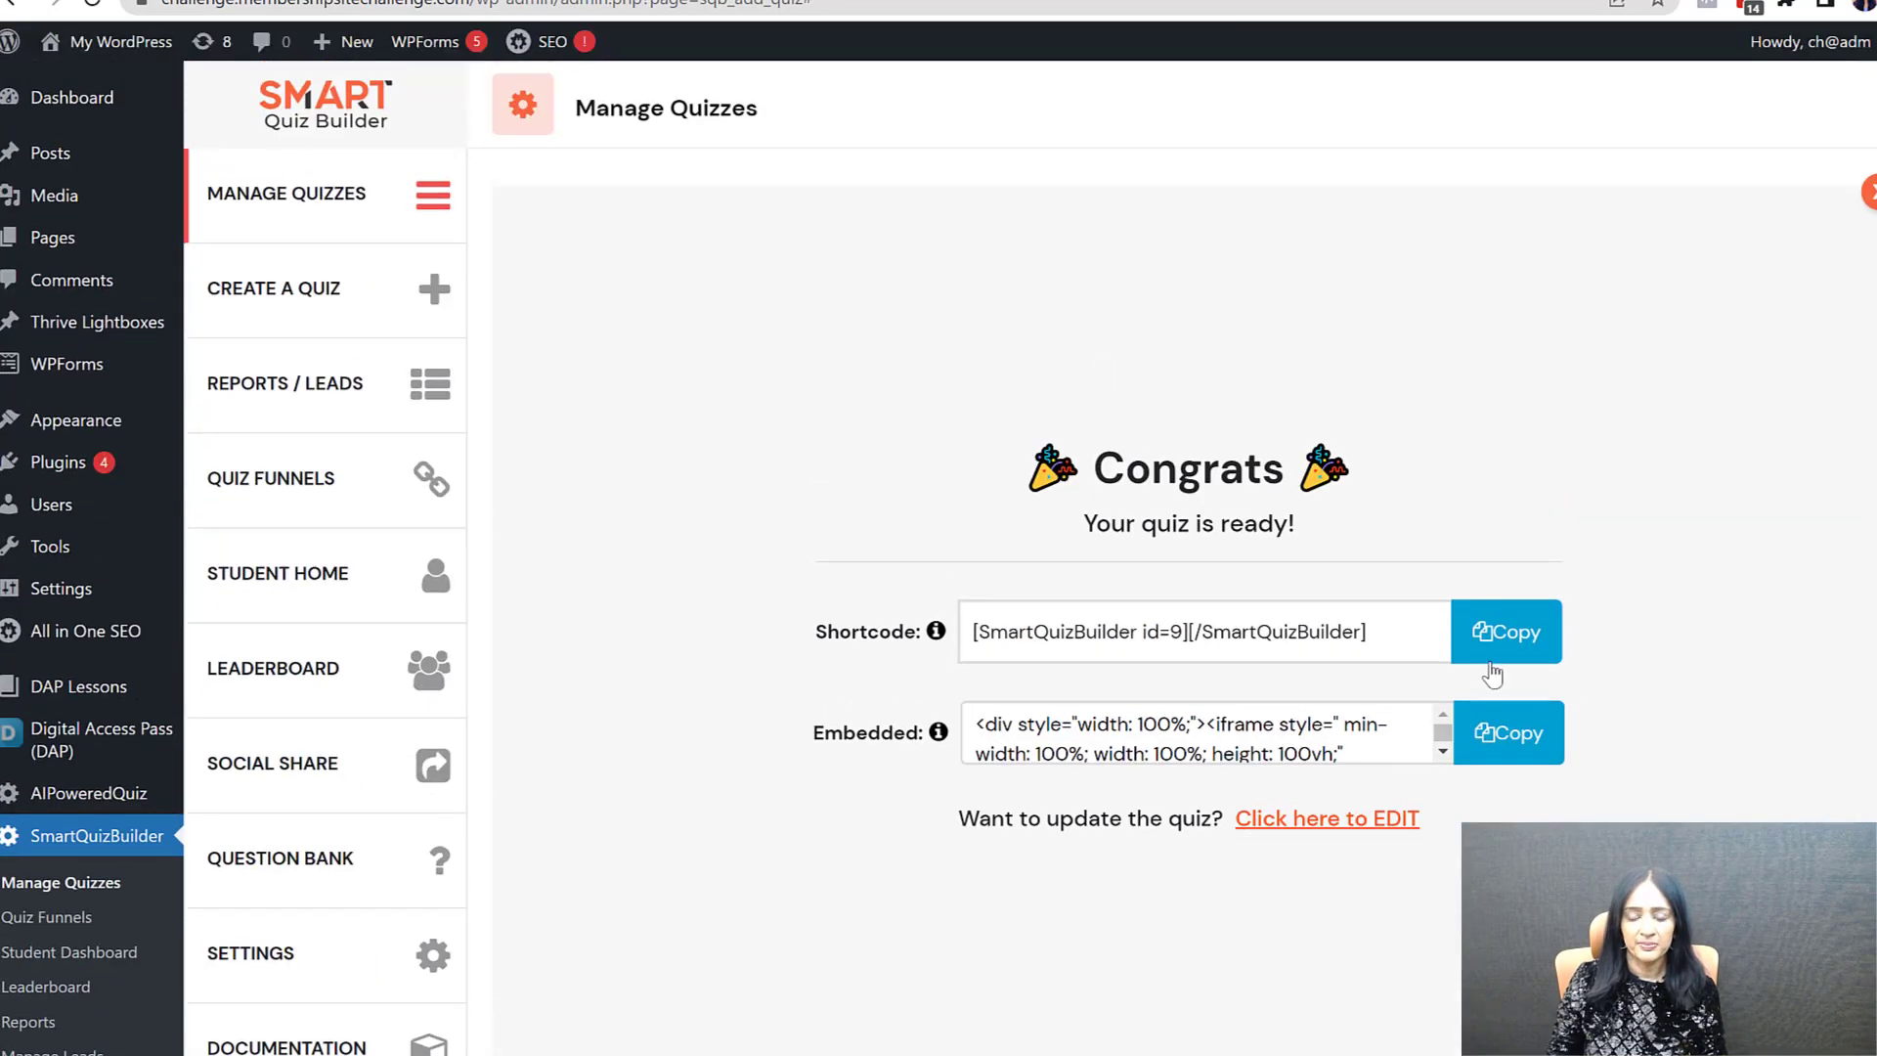
click(1501, 636)
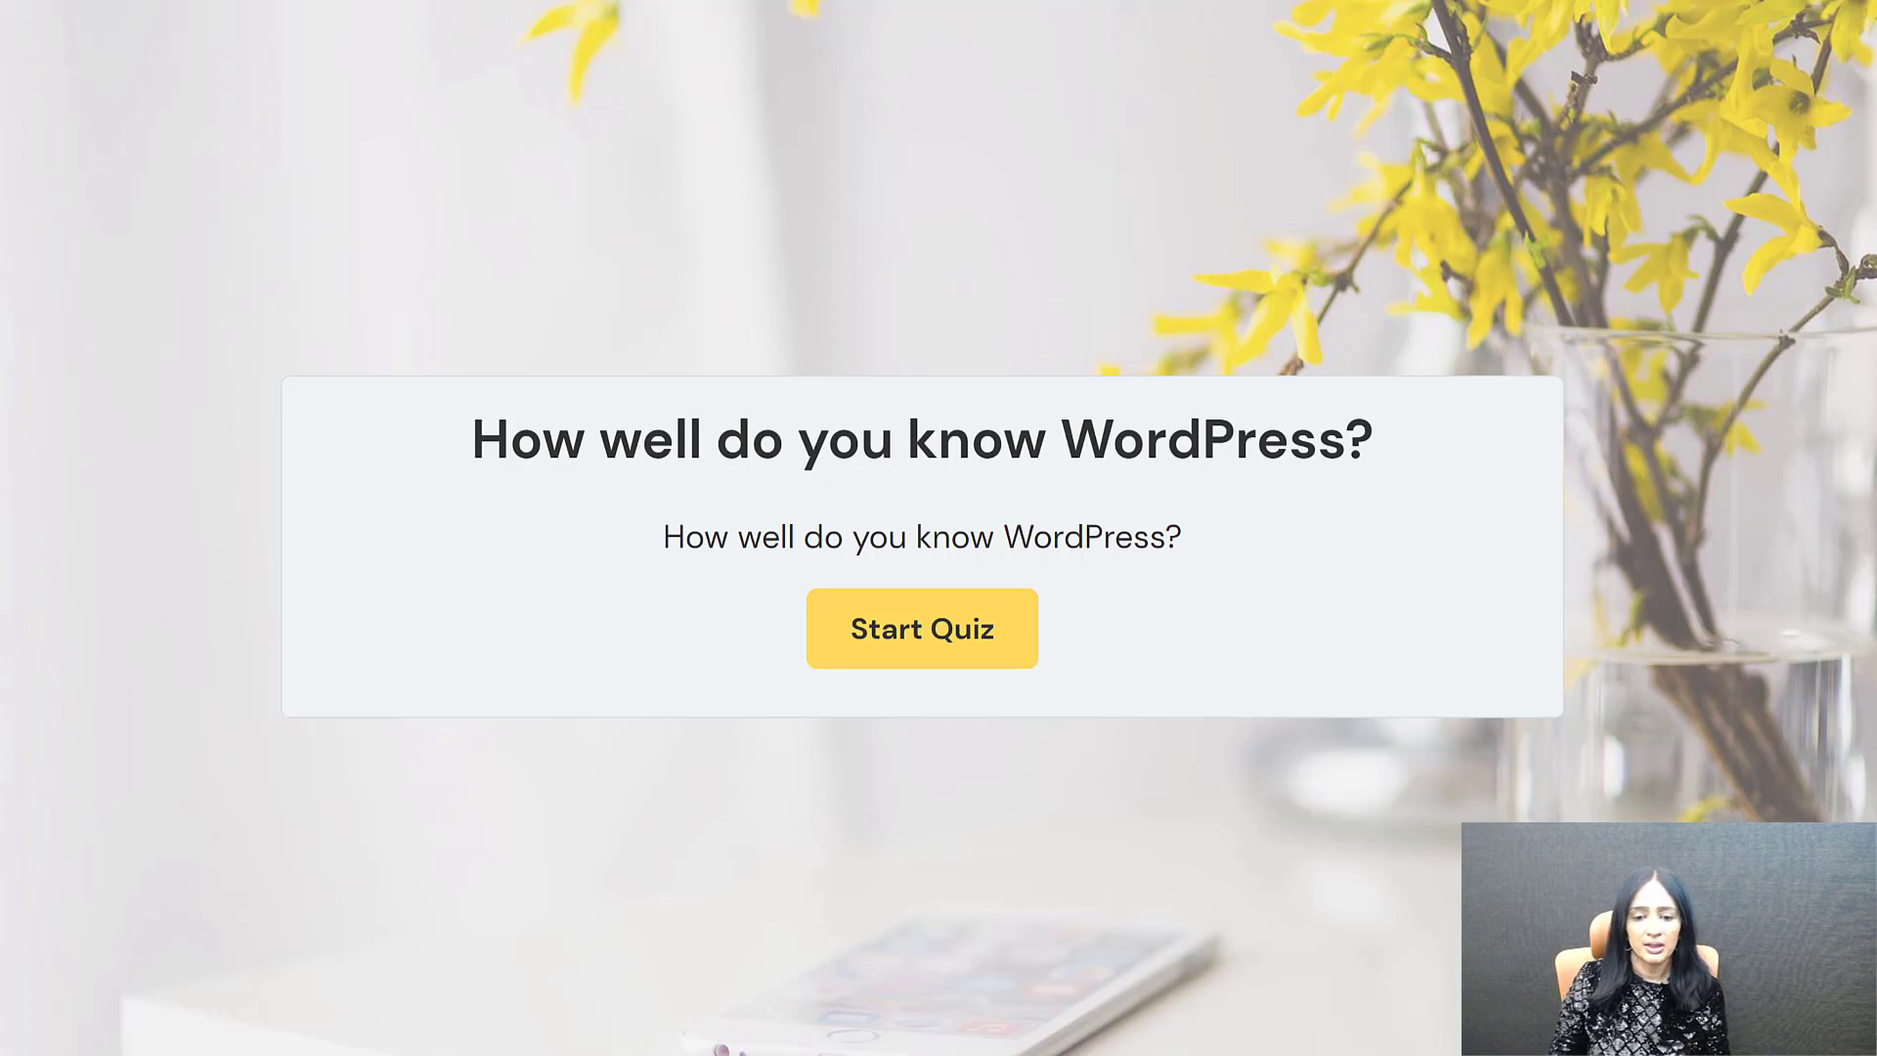
Step: Take the published quiz through all four questions and submit the name and email form to reach the result
click(901, 642)
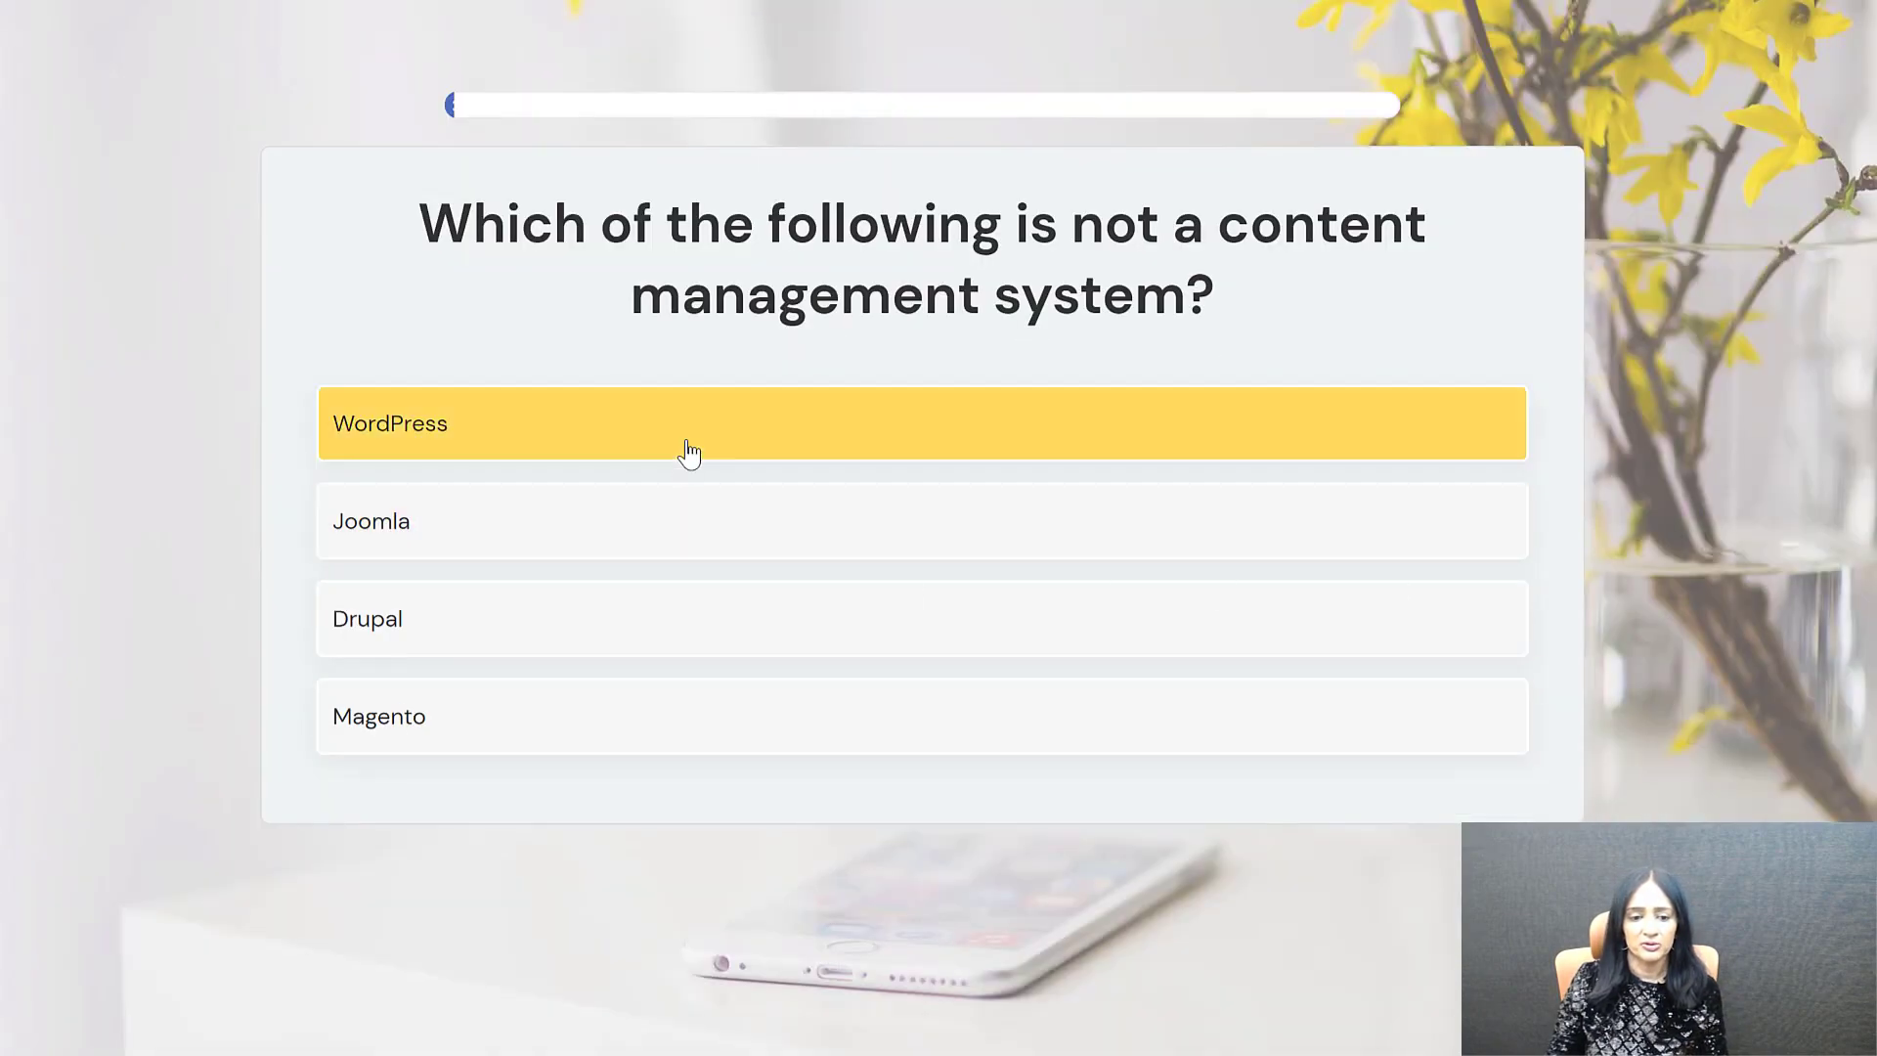
click(687, 452)
click(536, 411)
click(528, 426)
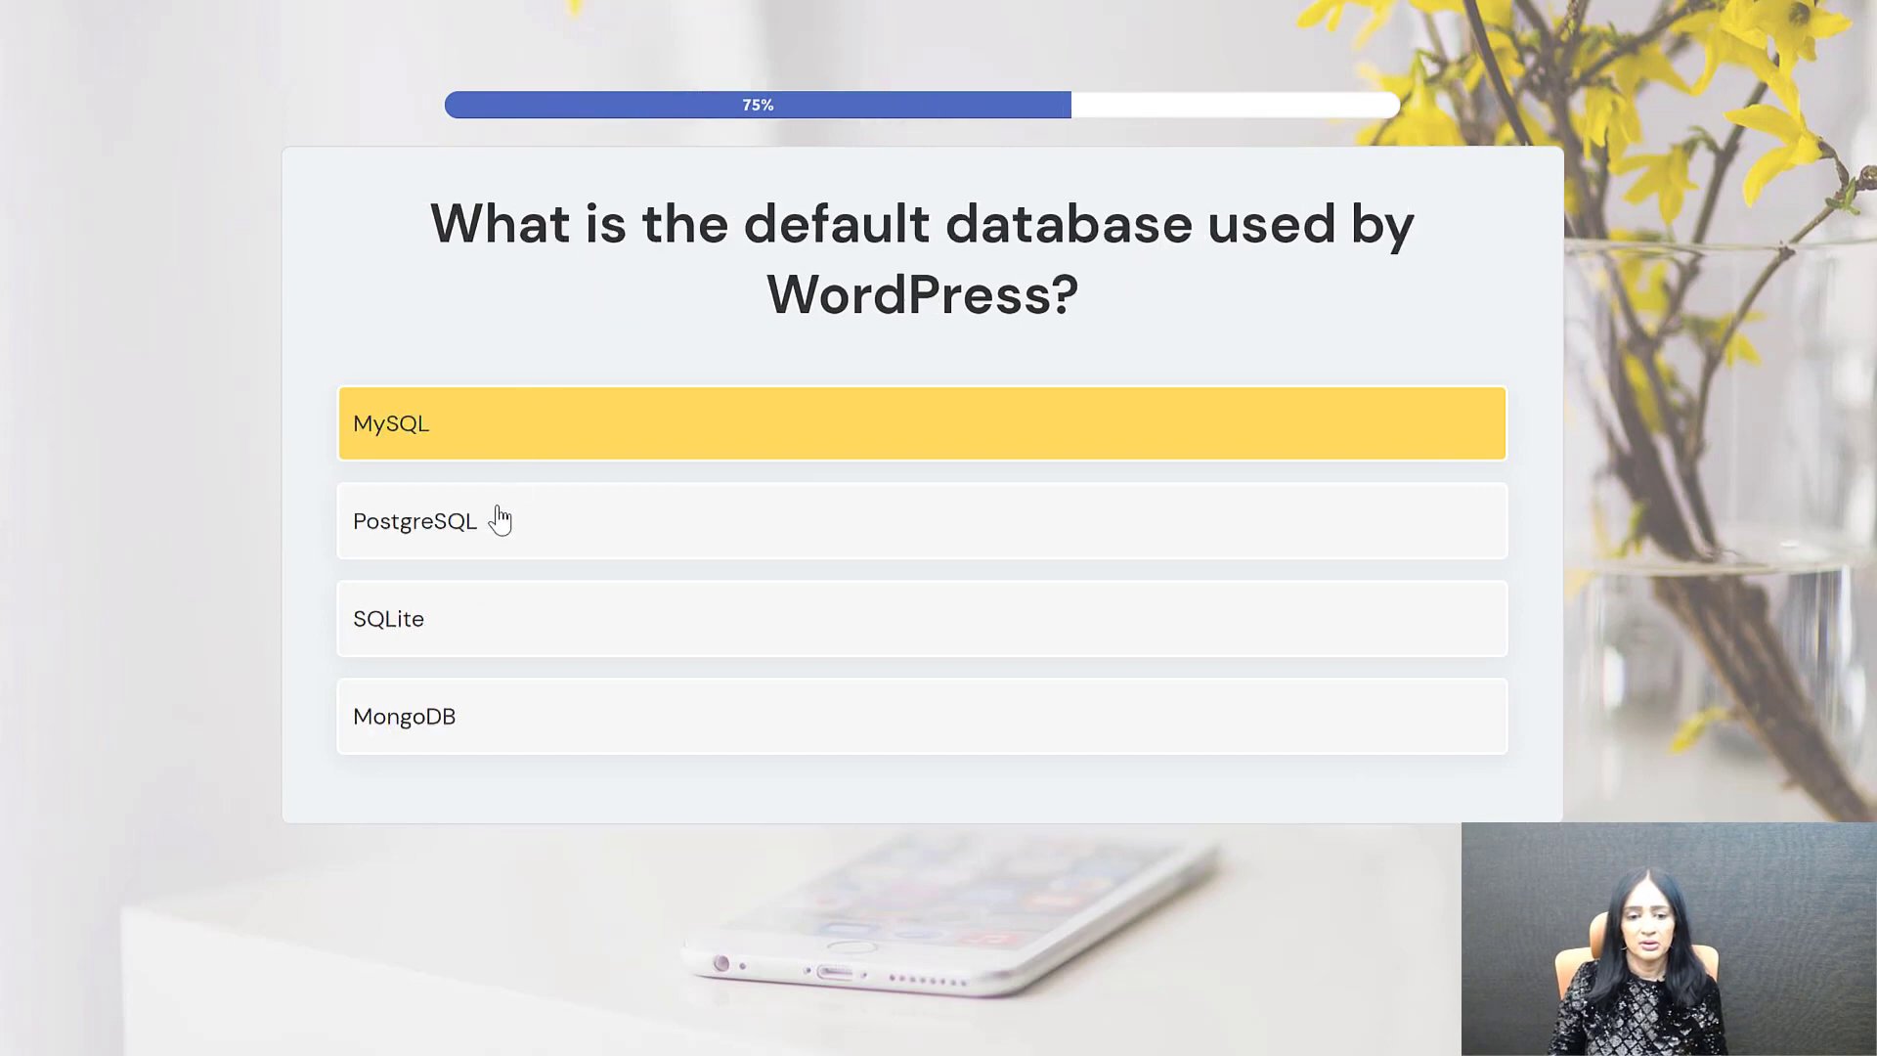
click(618, 520)
click(999, 626)
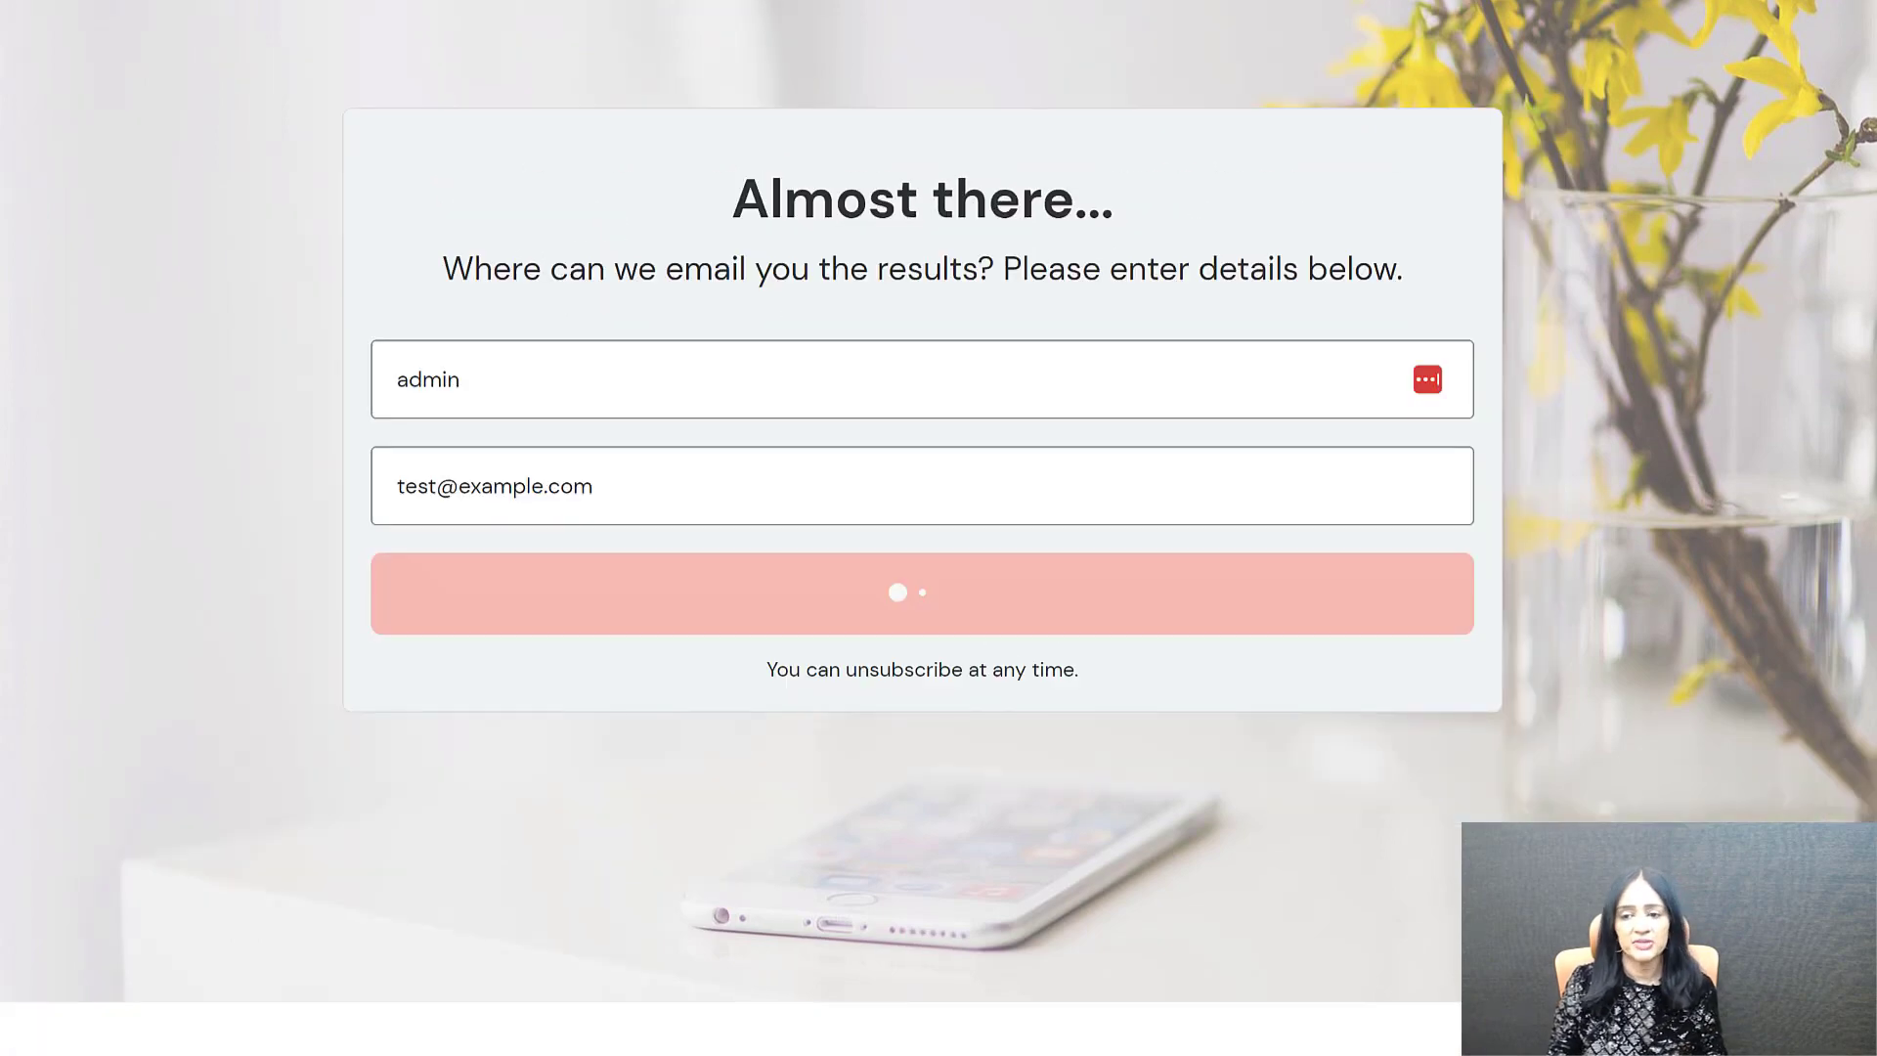
scroll(939, 528, up, 1)
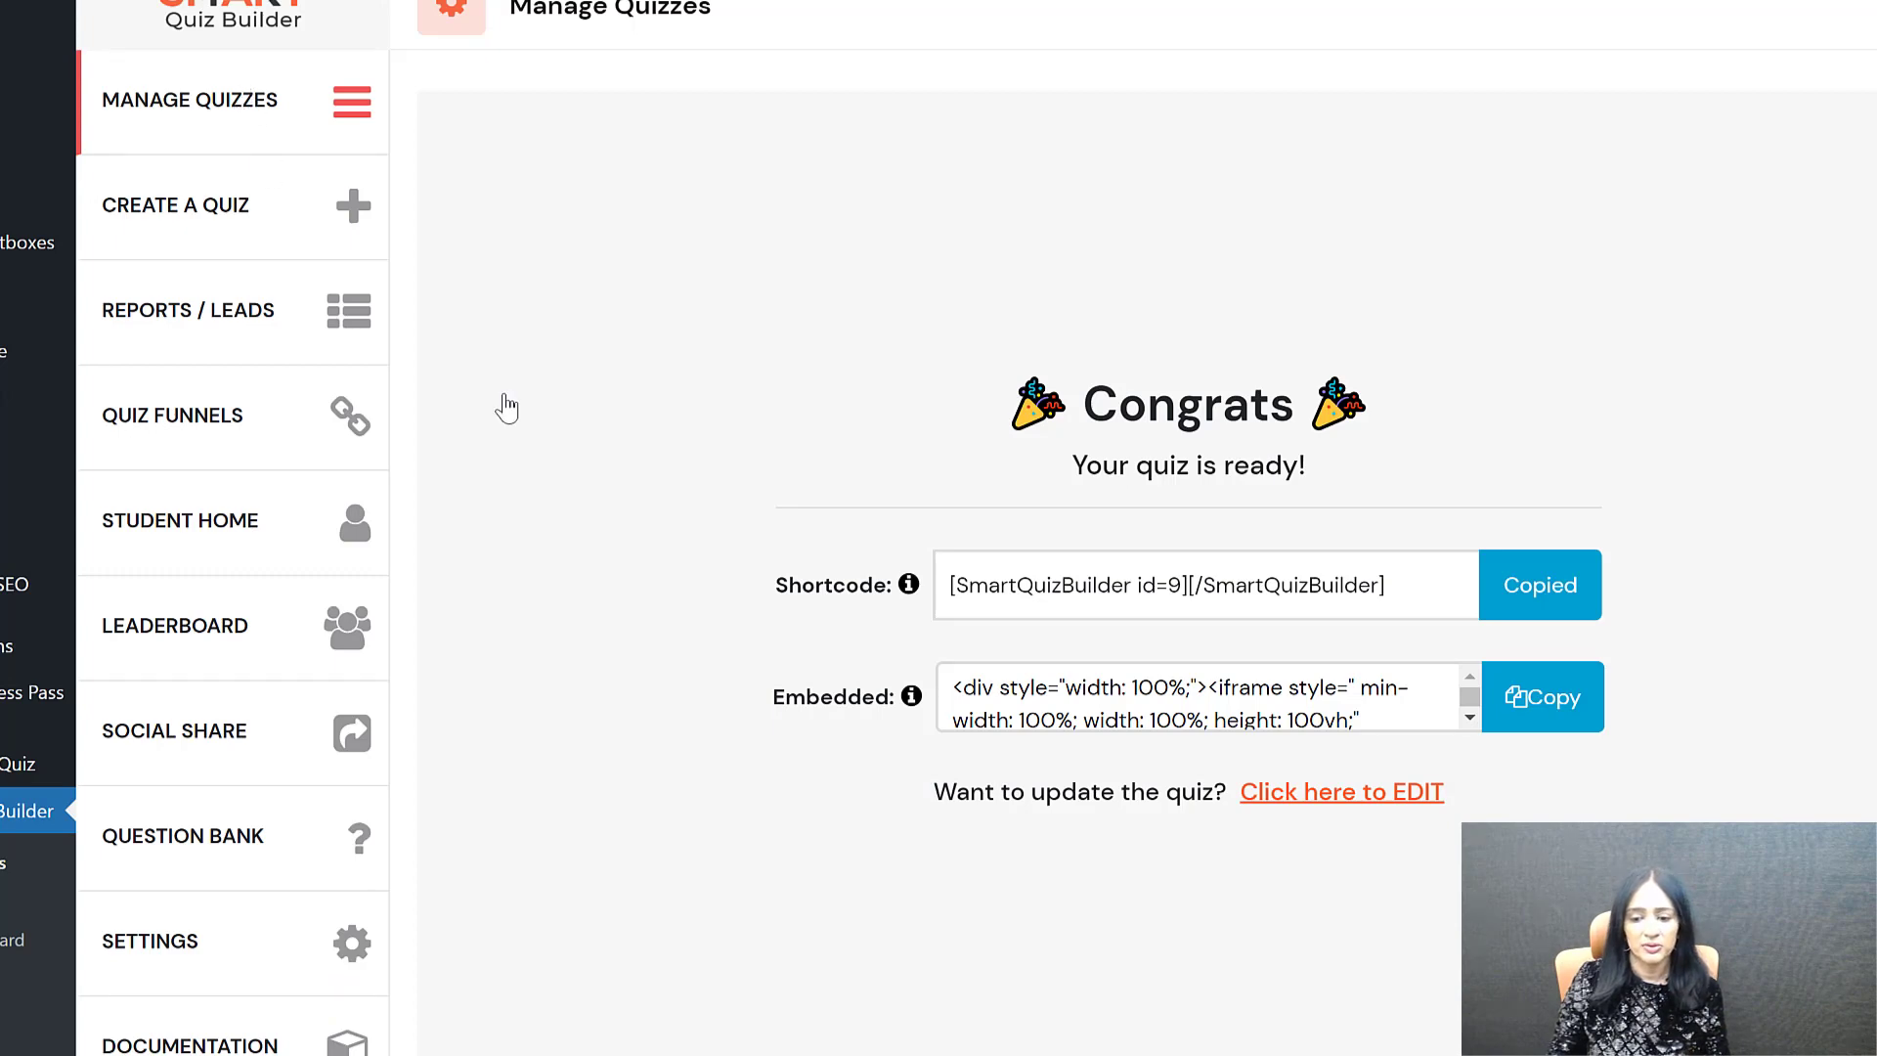
Step: Open the quiz for editing to review how the first question's answers map to outcomes, and return to the quiz list
click(1395, 794)
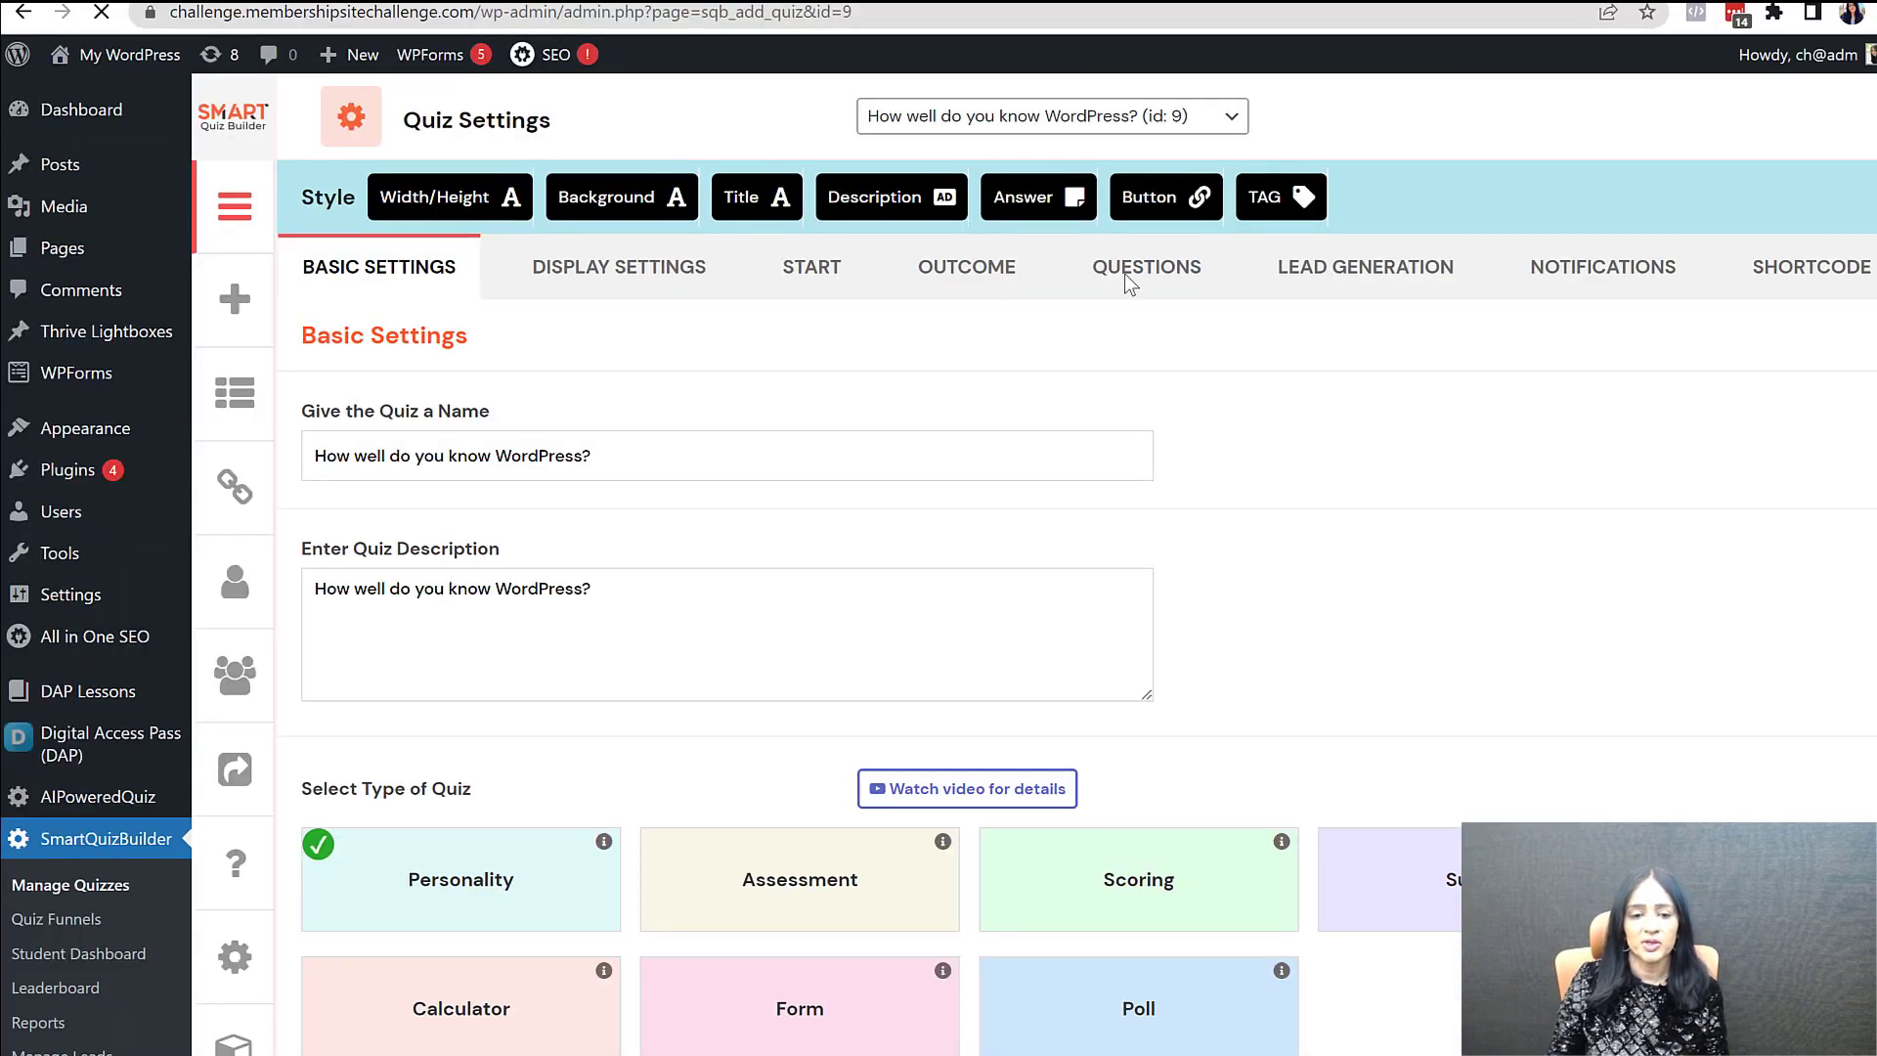
click(1124, 274)
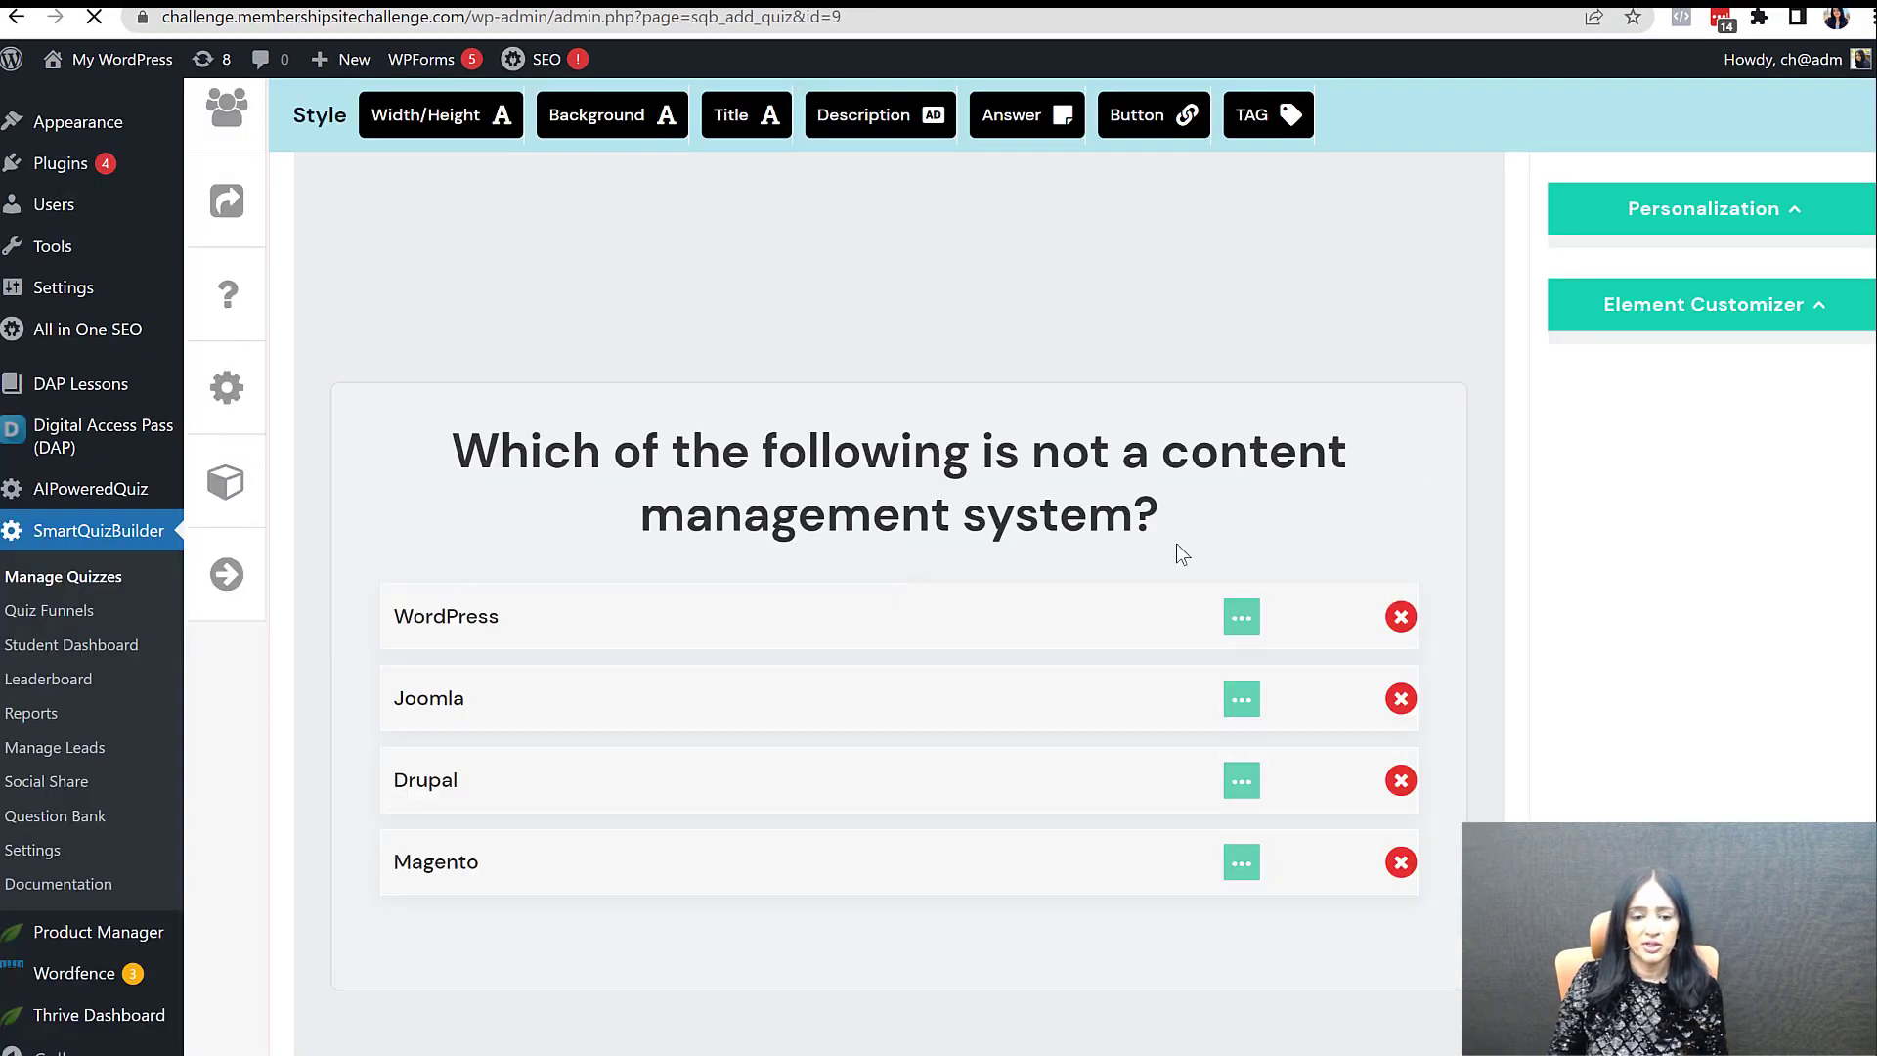
scroll(890, 684, down, 10)
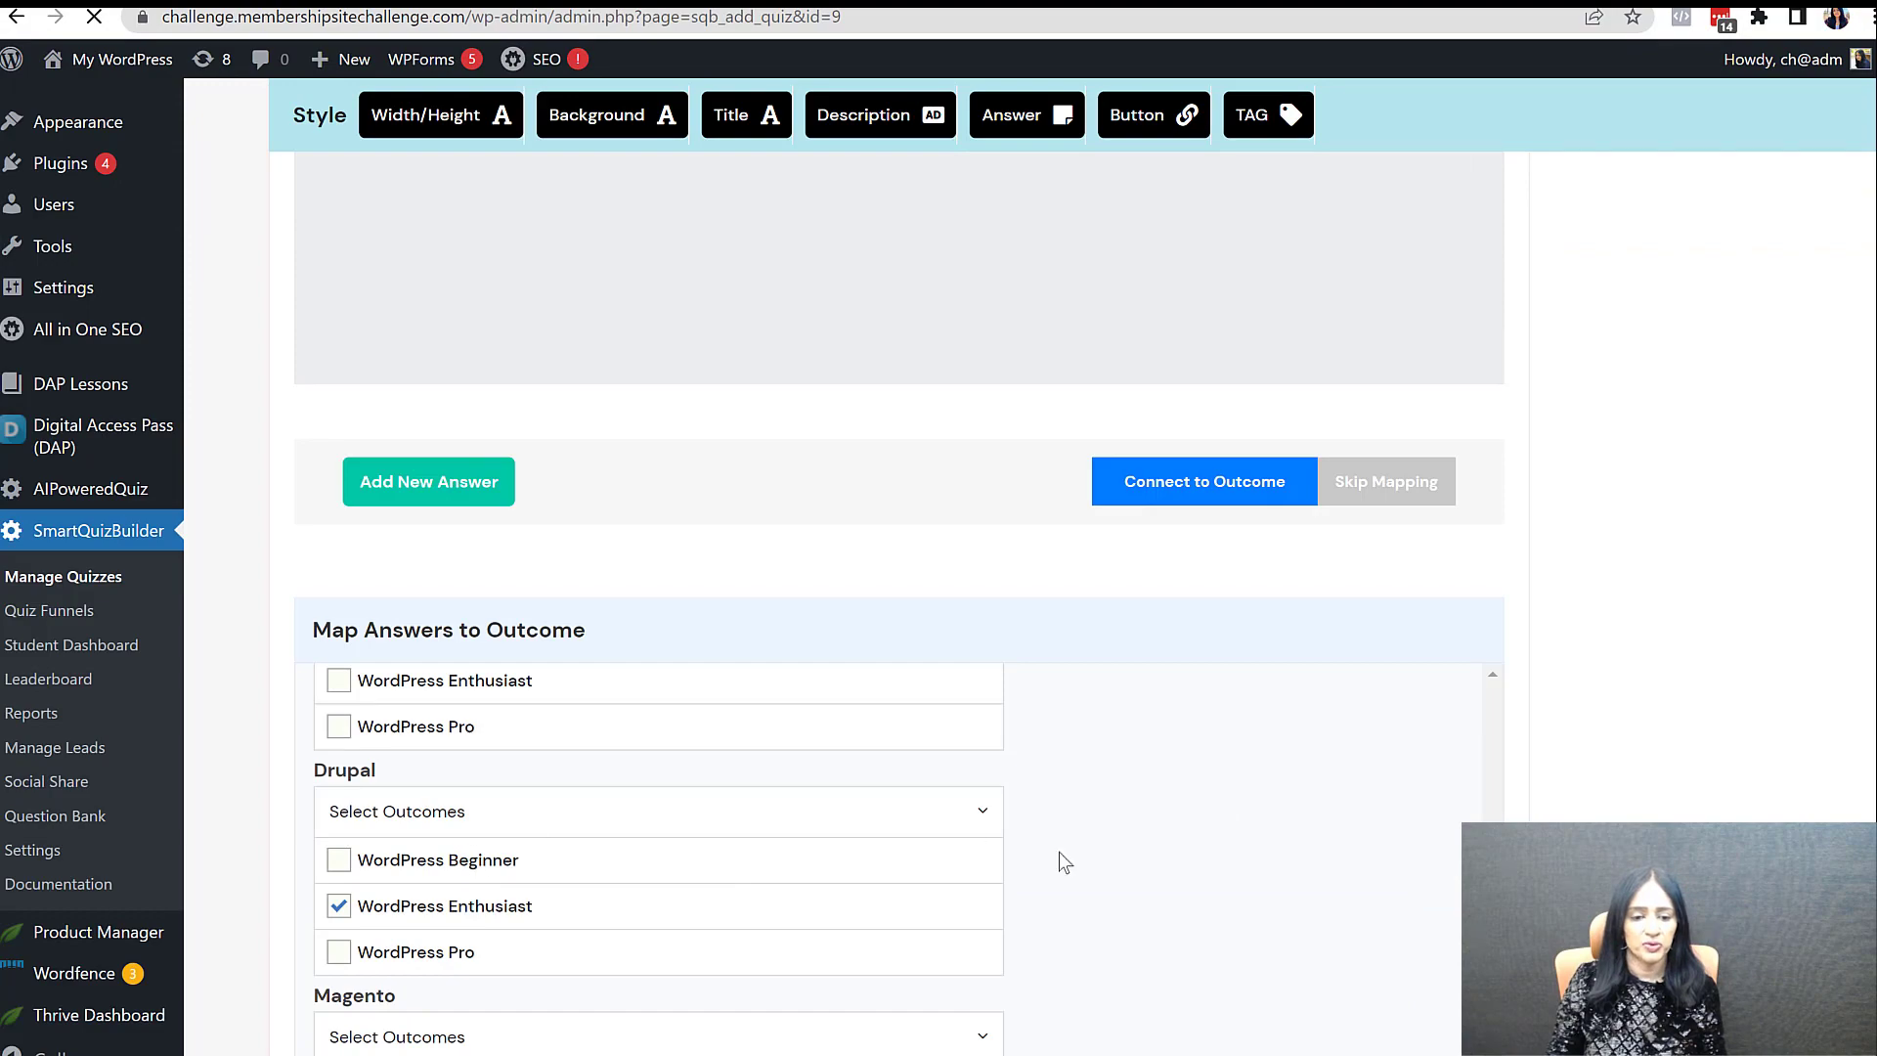
scroll(1105, 763, down, 4)
scroll(1147, 682, up, 5)
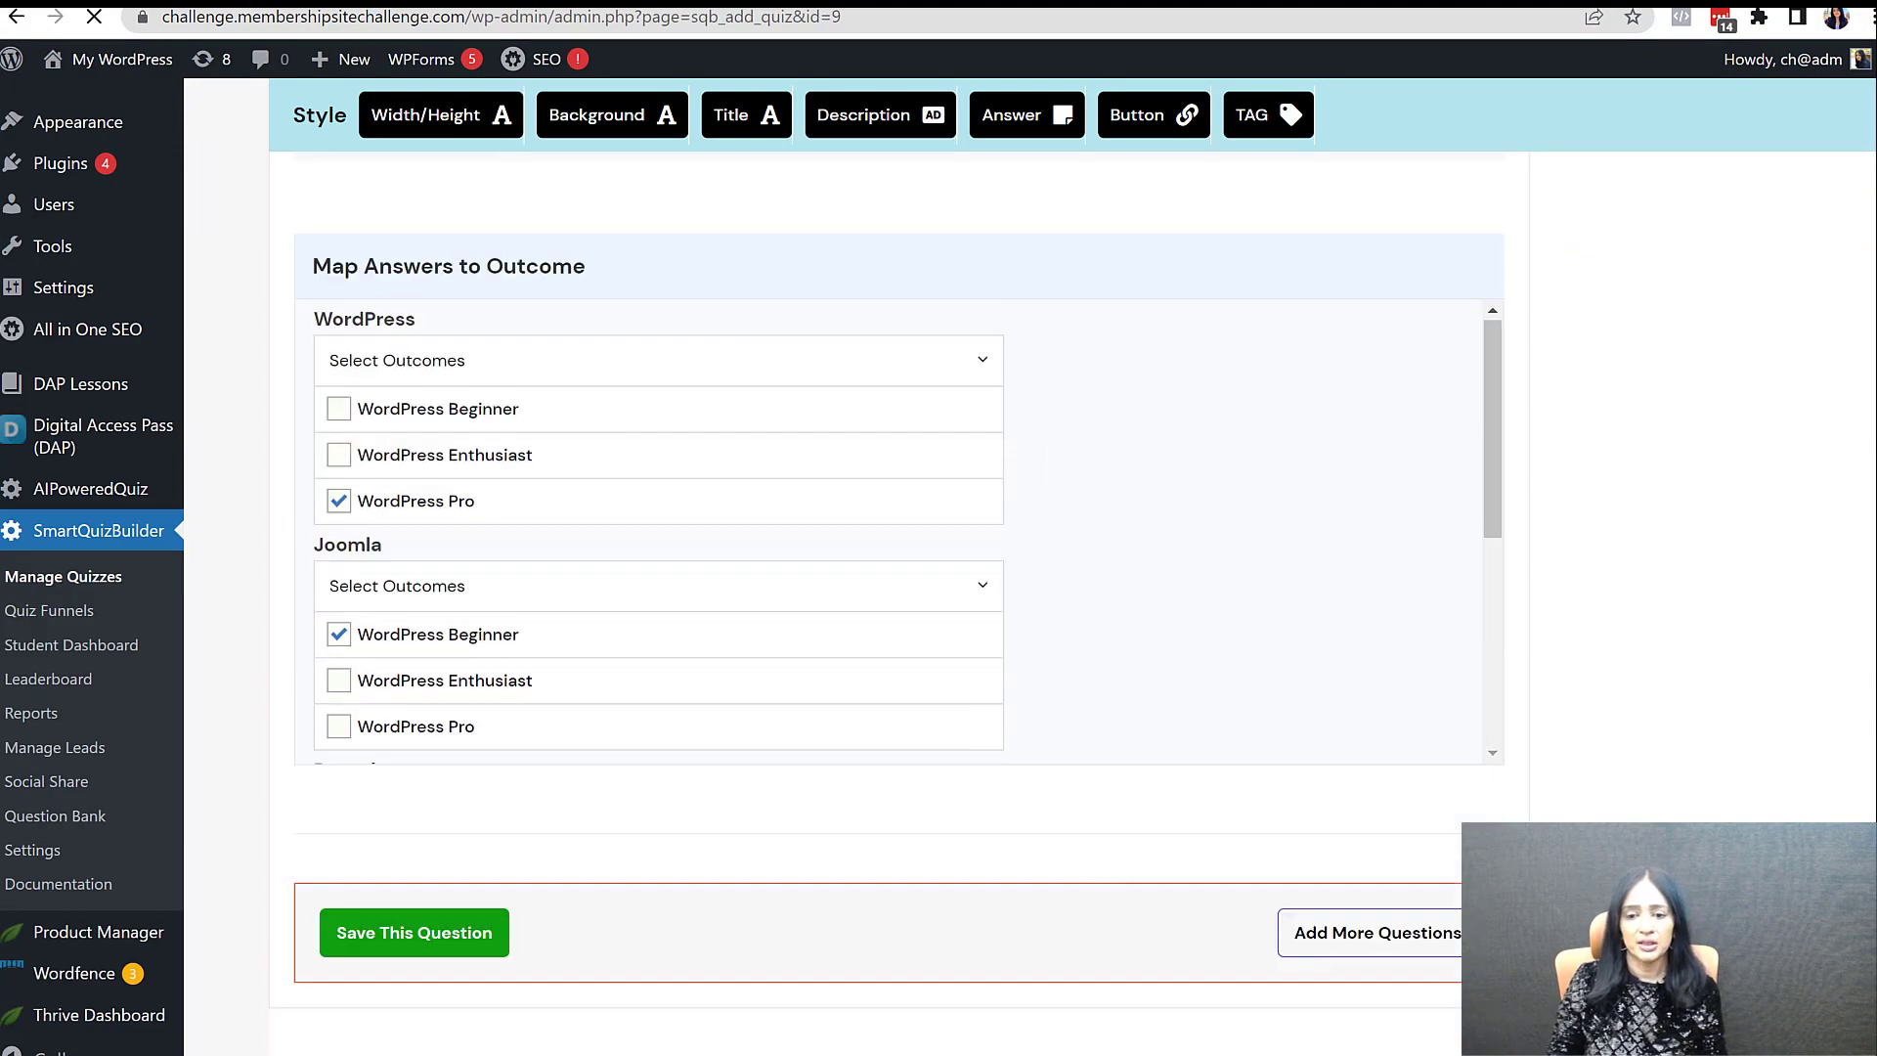
scroll(1650, 475, up, 12)
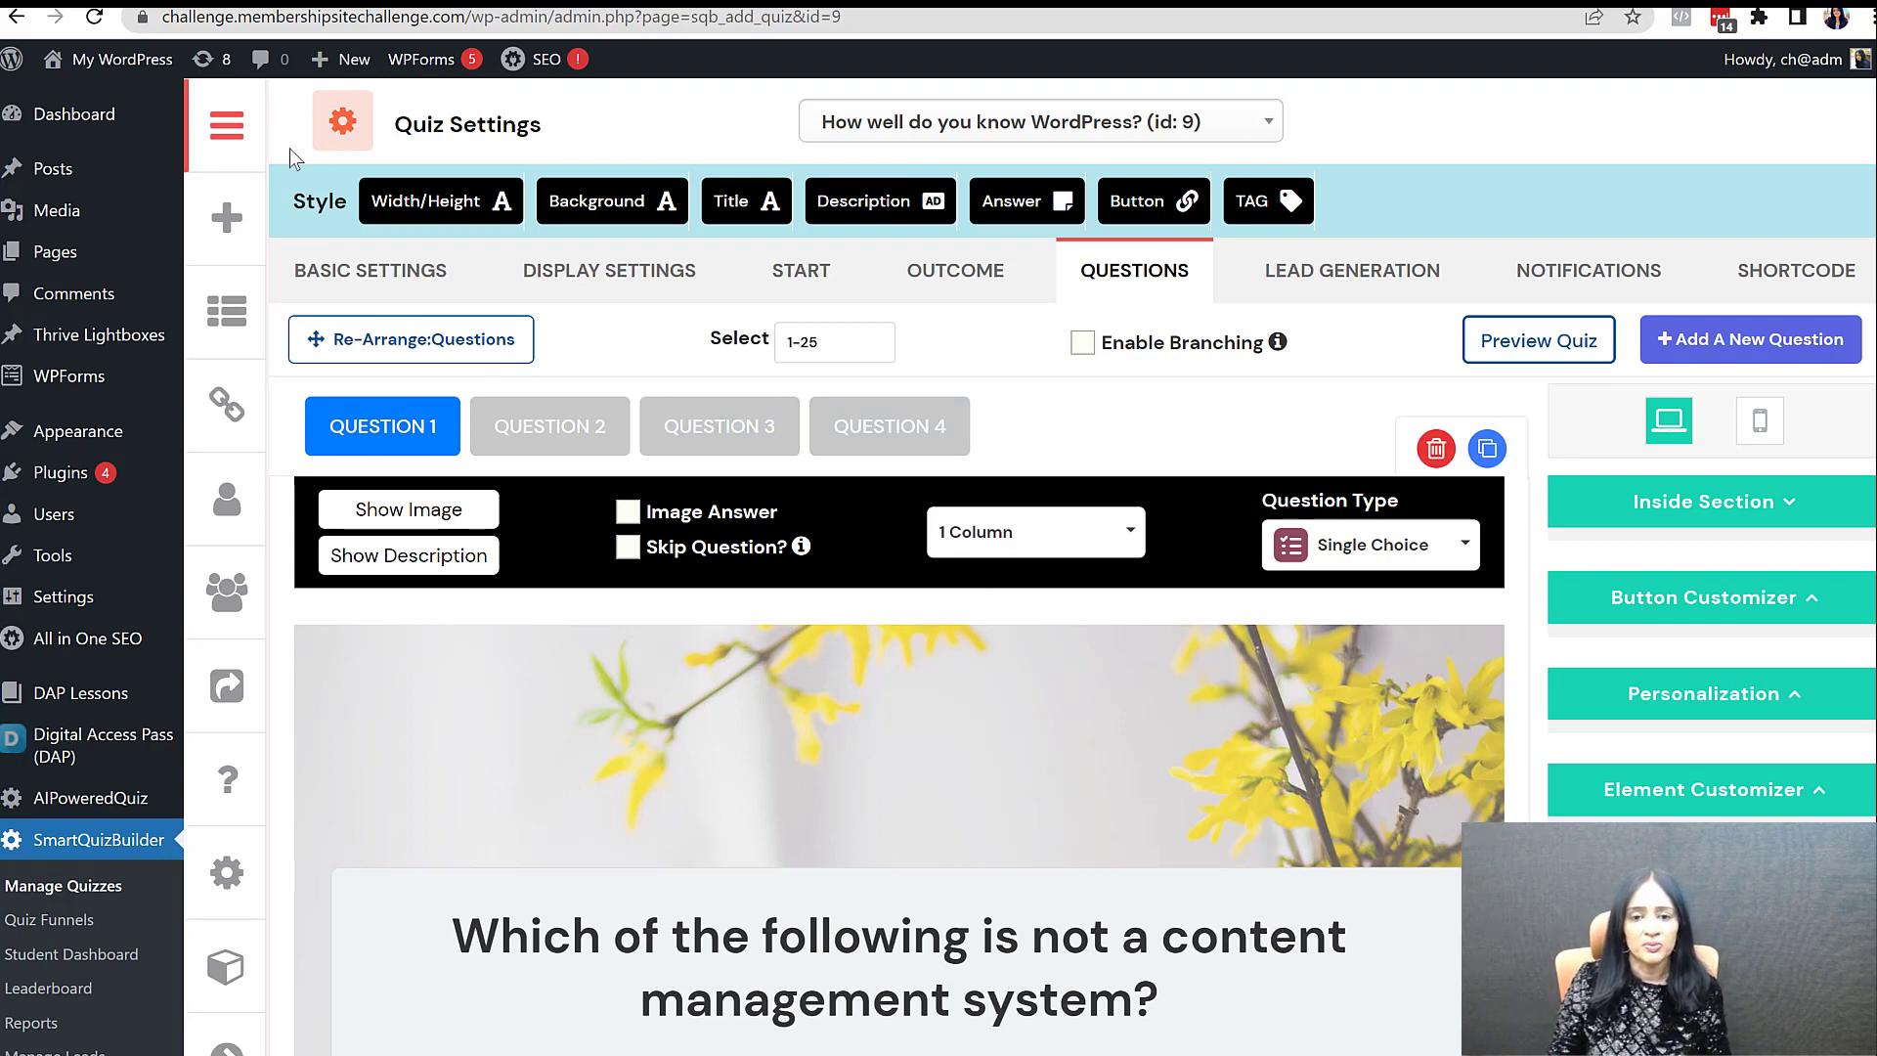
click(232, 145)
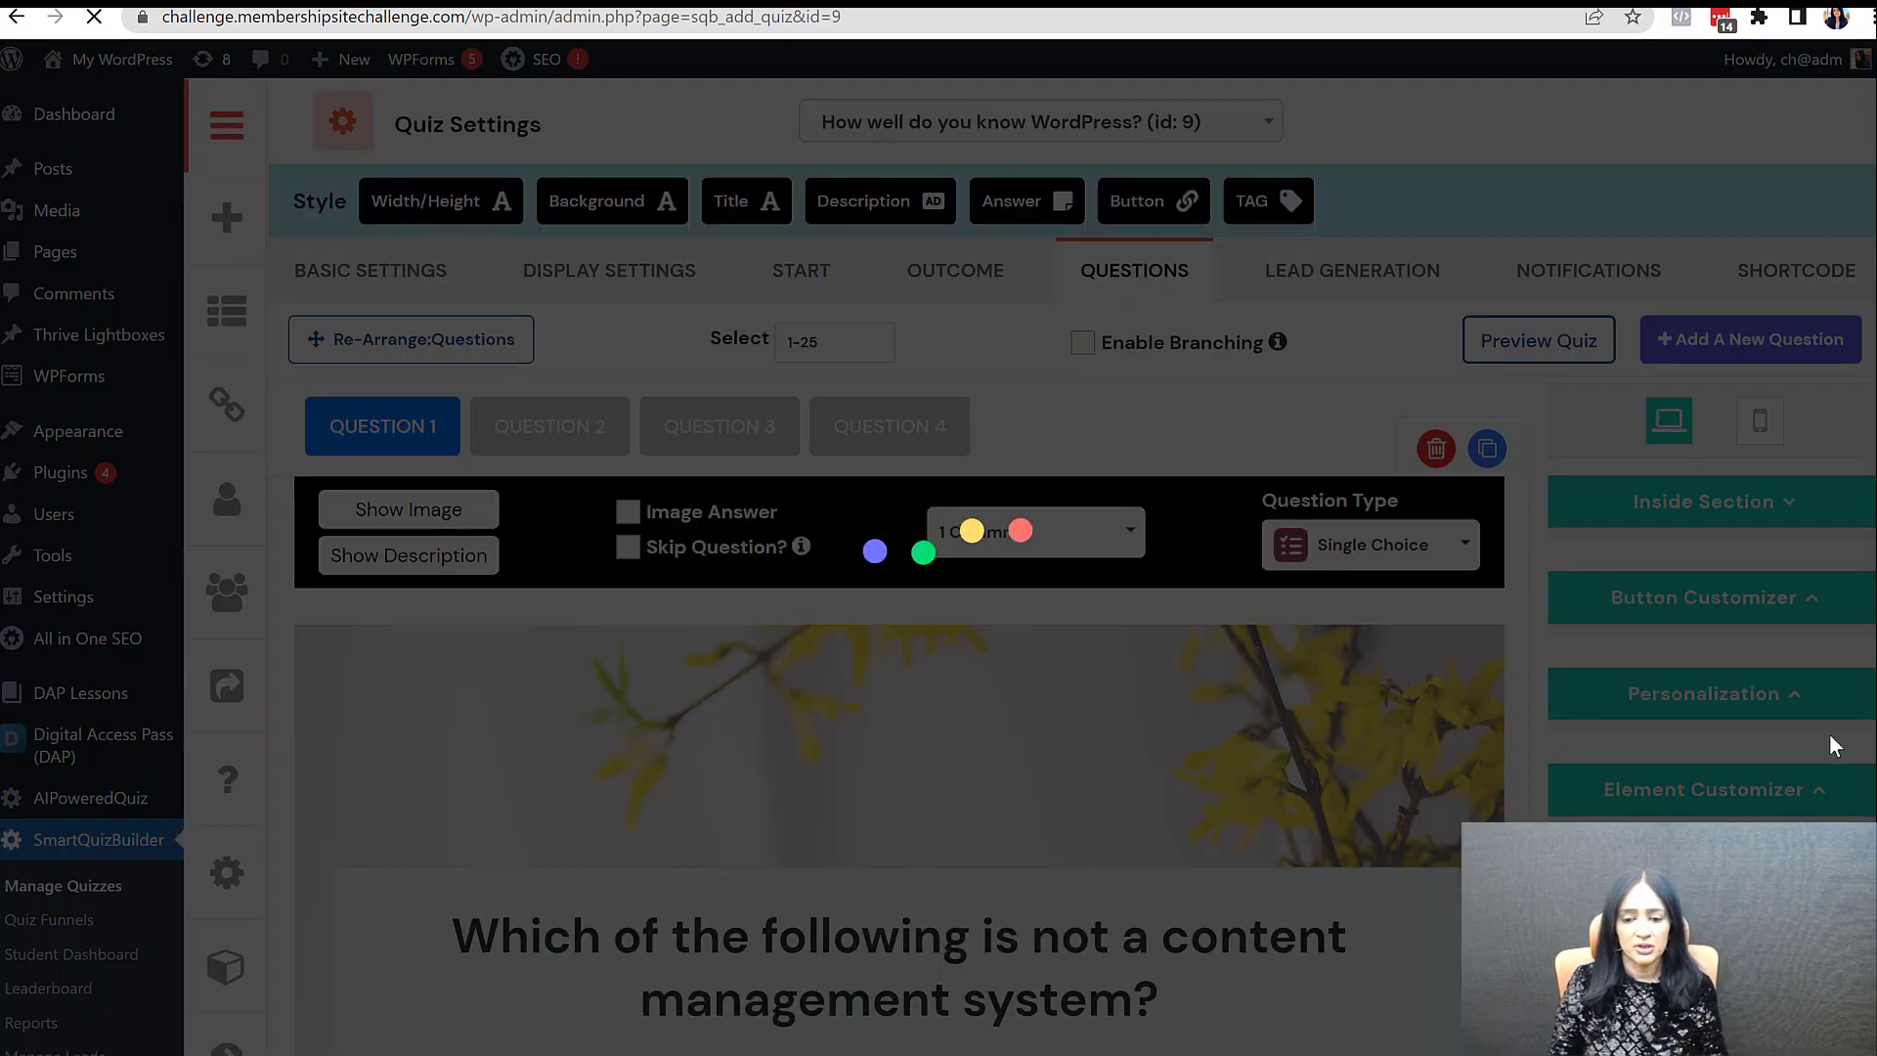